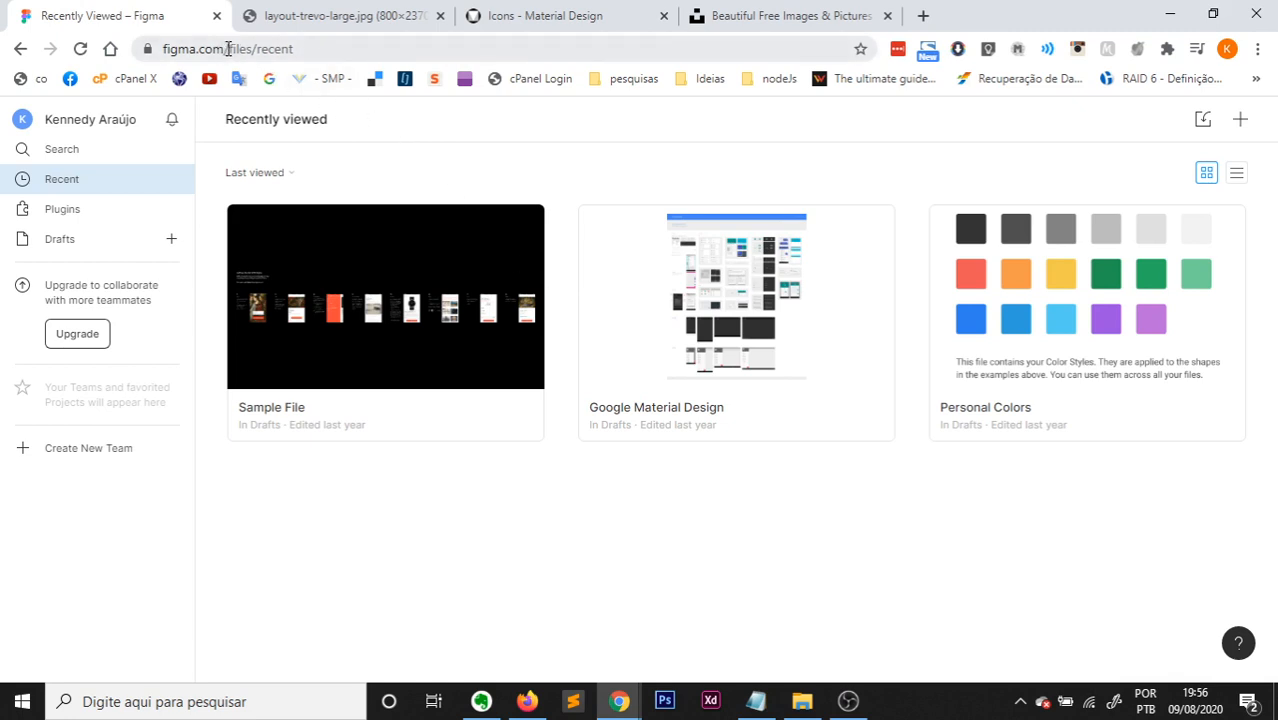
Create a new blank design file from the recent files page.
drag(228, 49, 163, 46)
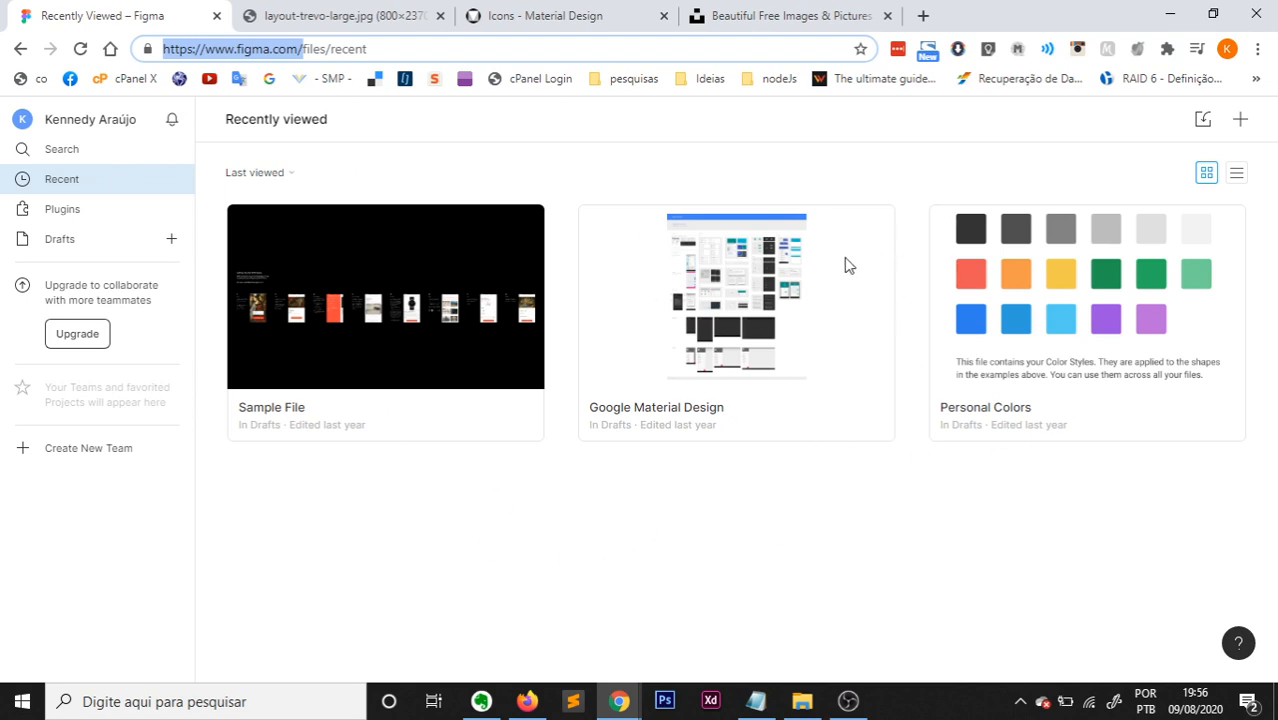
click(965, 542)
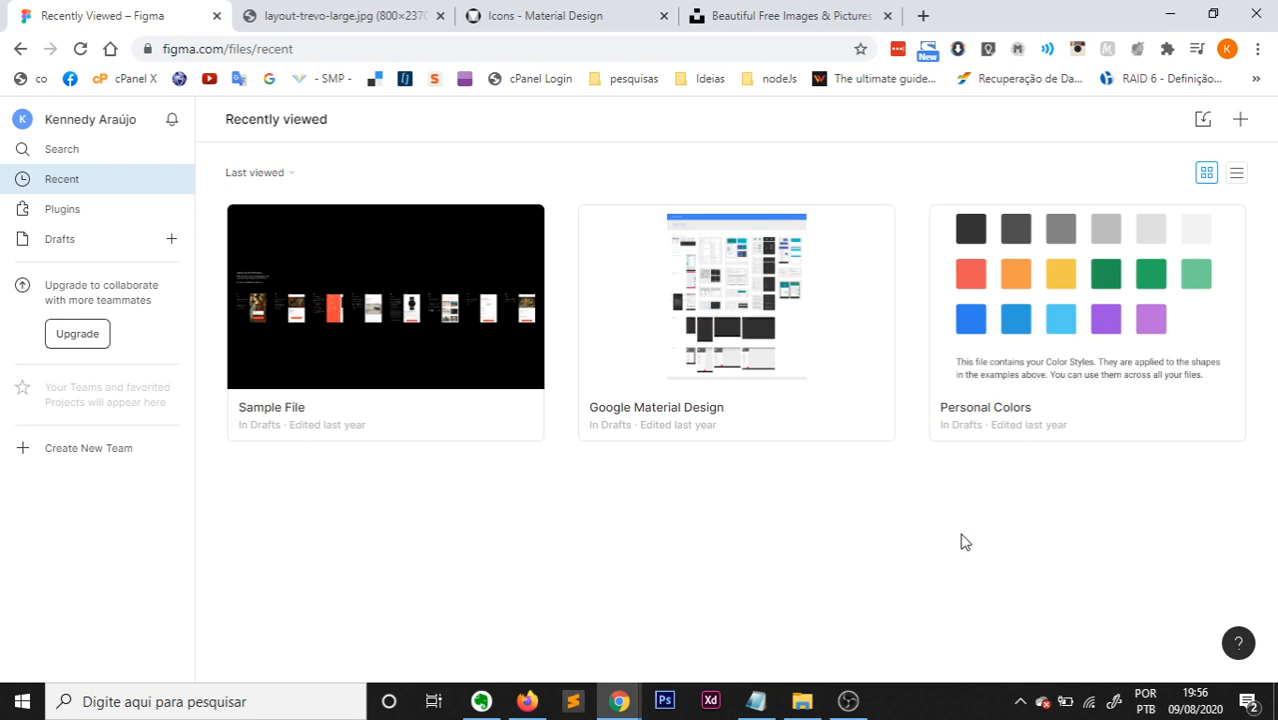
click(1240, 121)
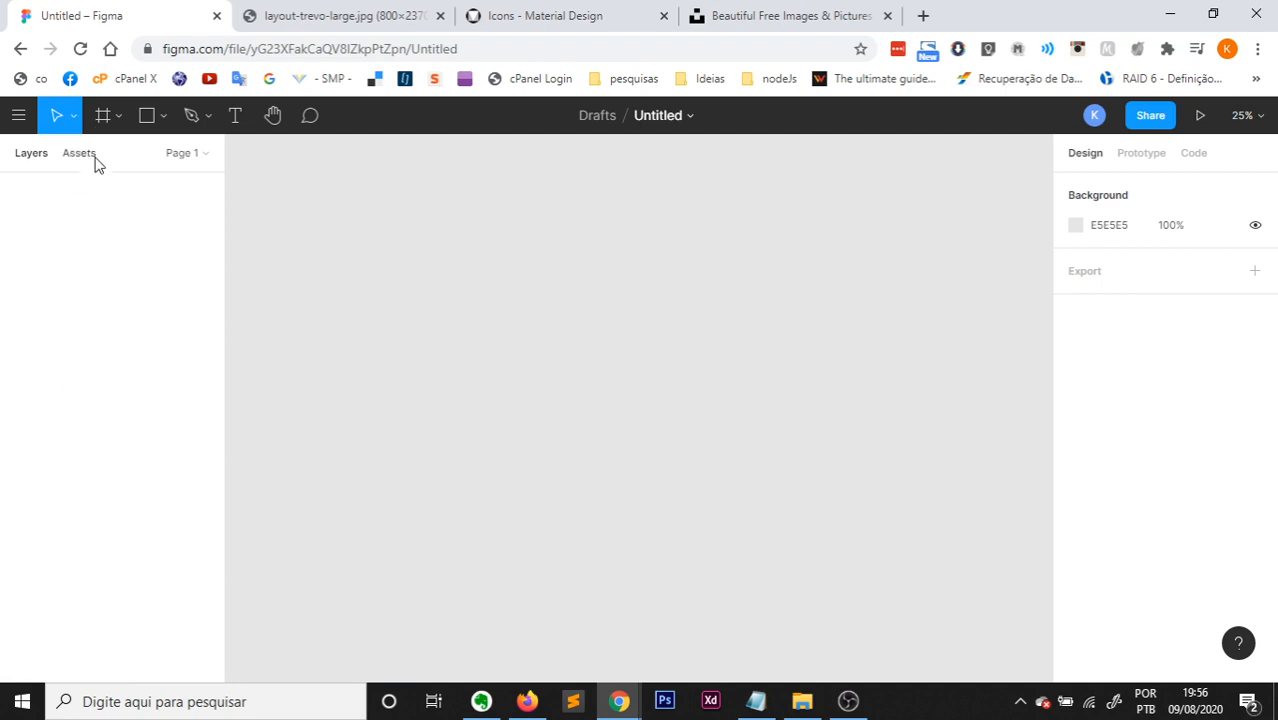
click(18, 117)
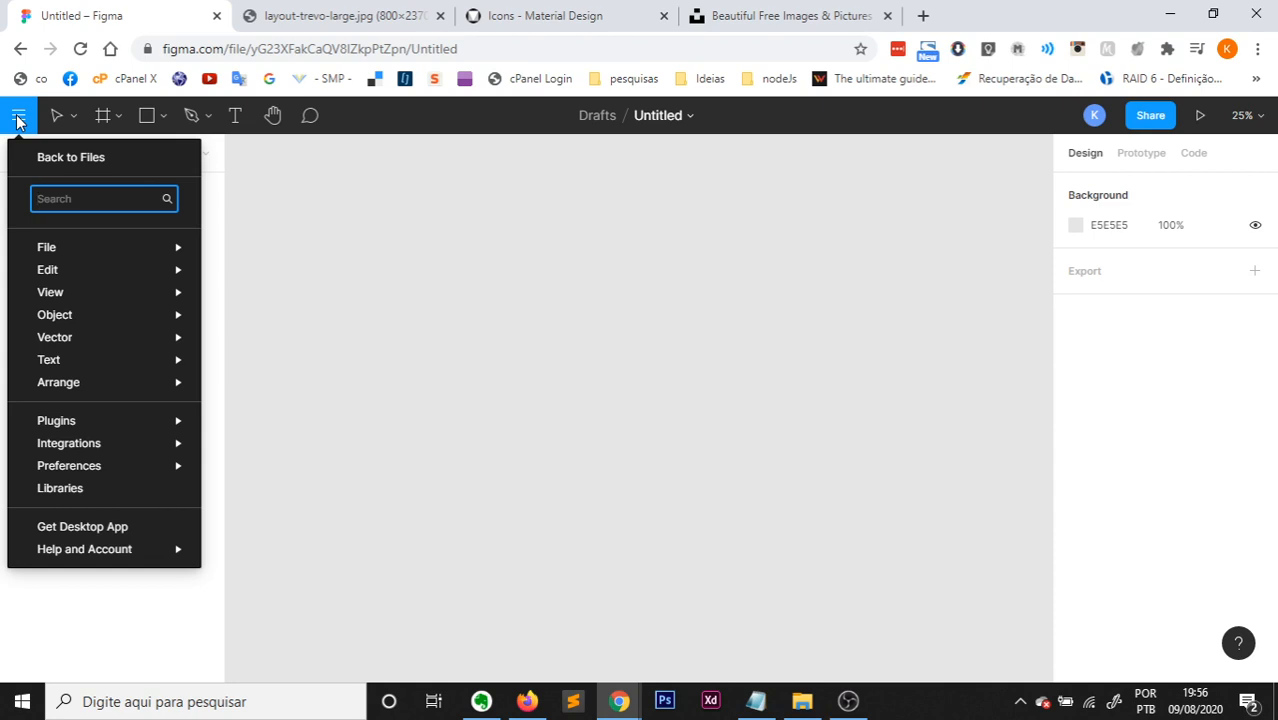
mouse_move(111, 256)
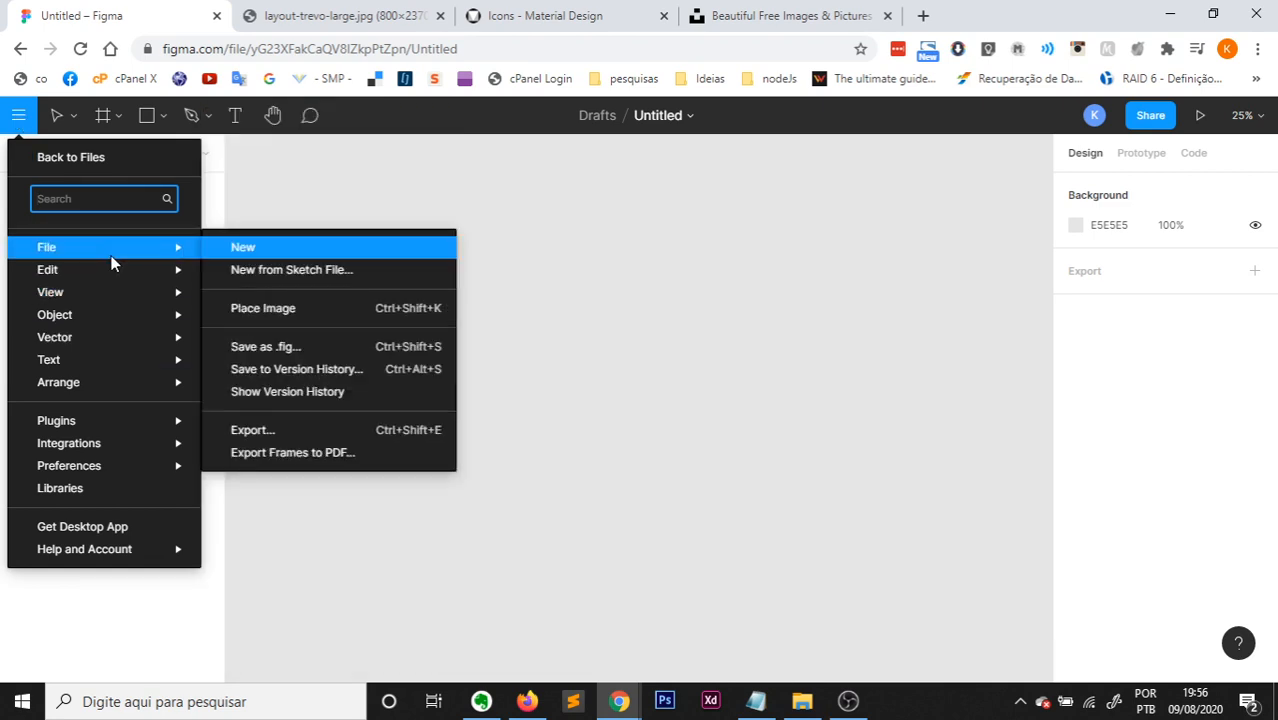
click(441, 139)
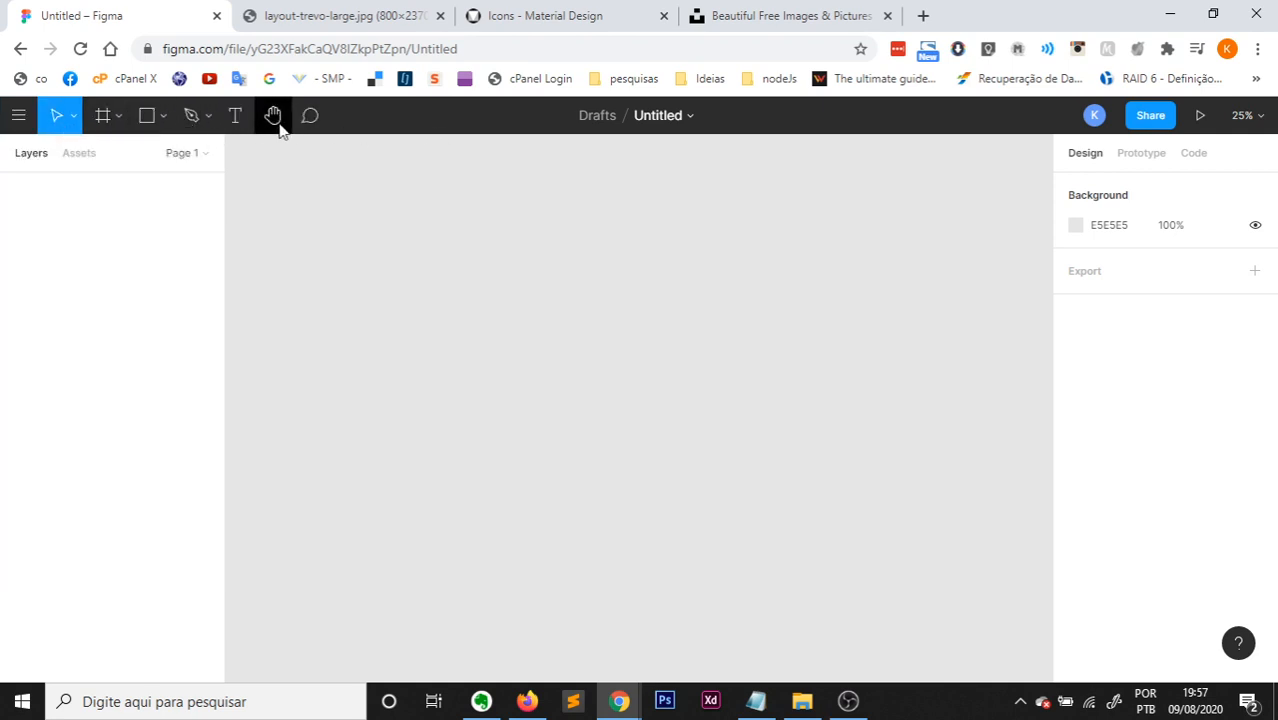
click(119, 118)
click(150, 117)
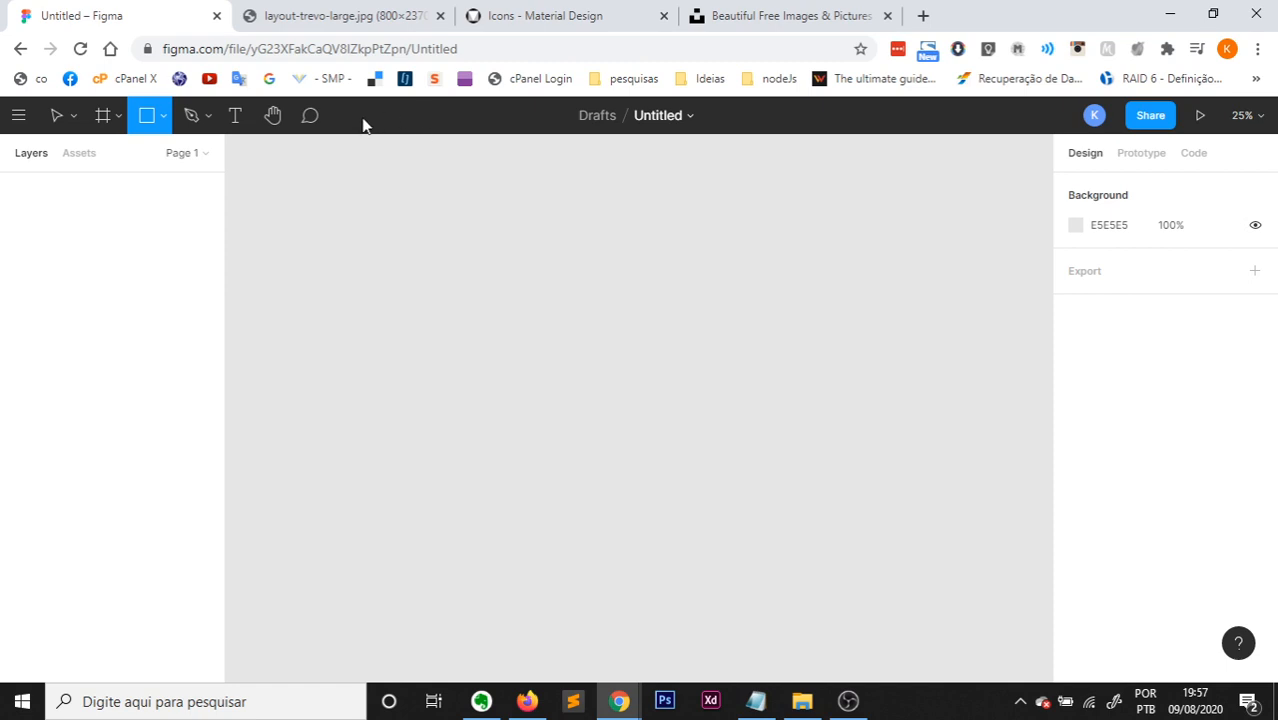
Add a frame to the empty page using the 1152×700 MacBook desktop preset.
click(115, 120)
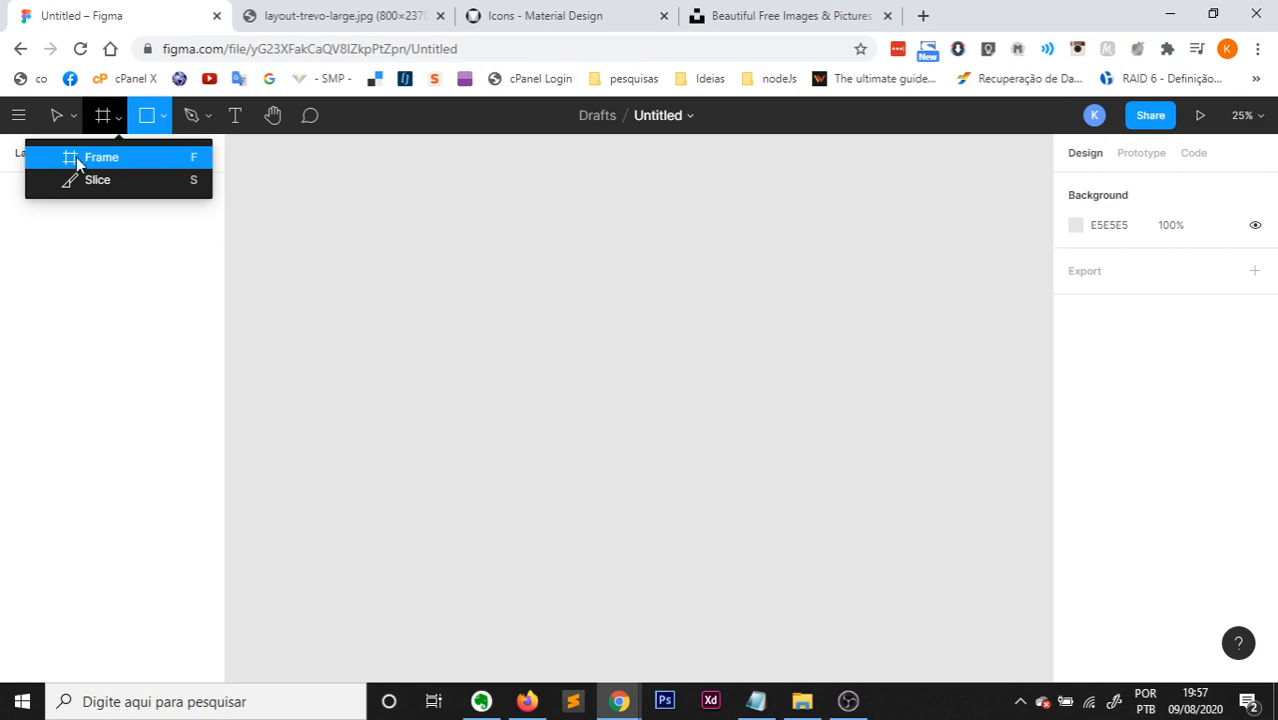
click(108, 163)
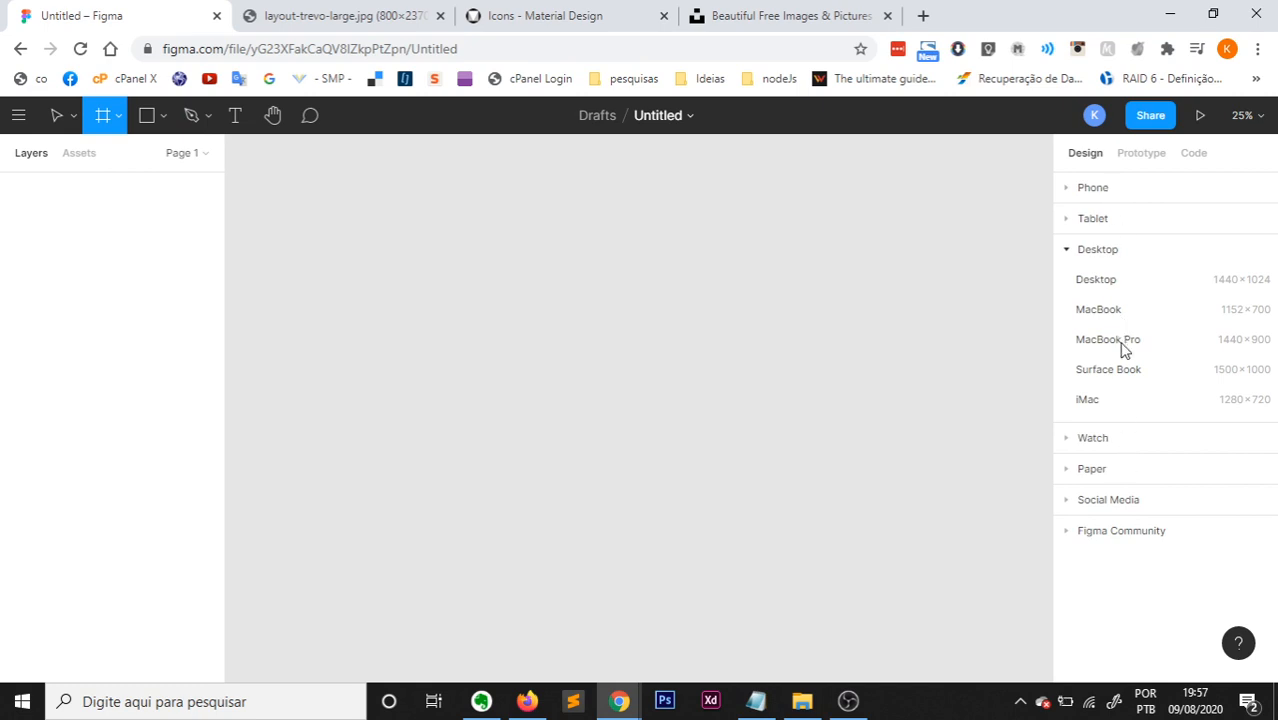
click(305, 15)
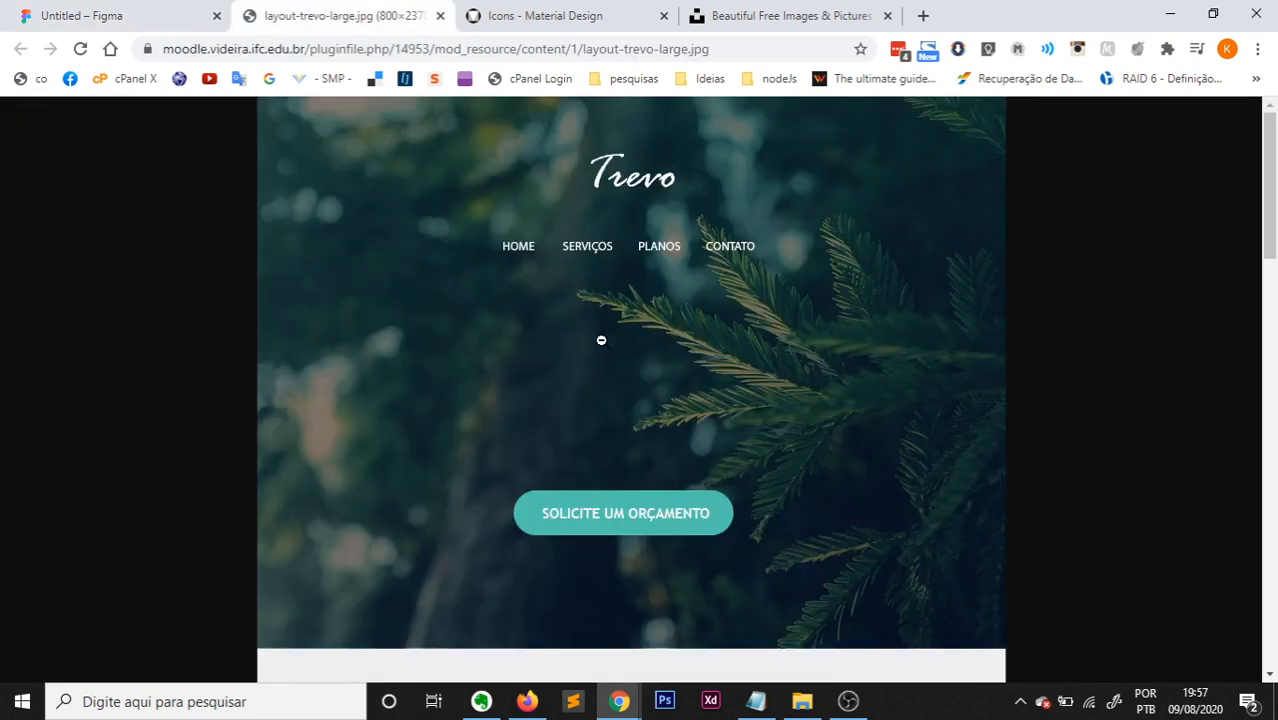
click(102, 14)
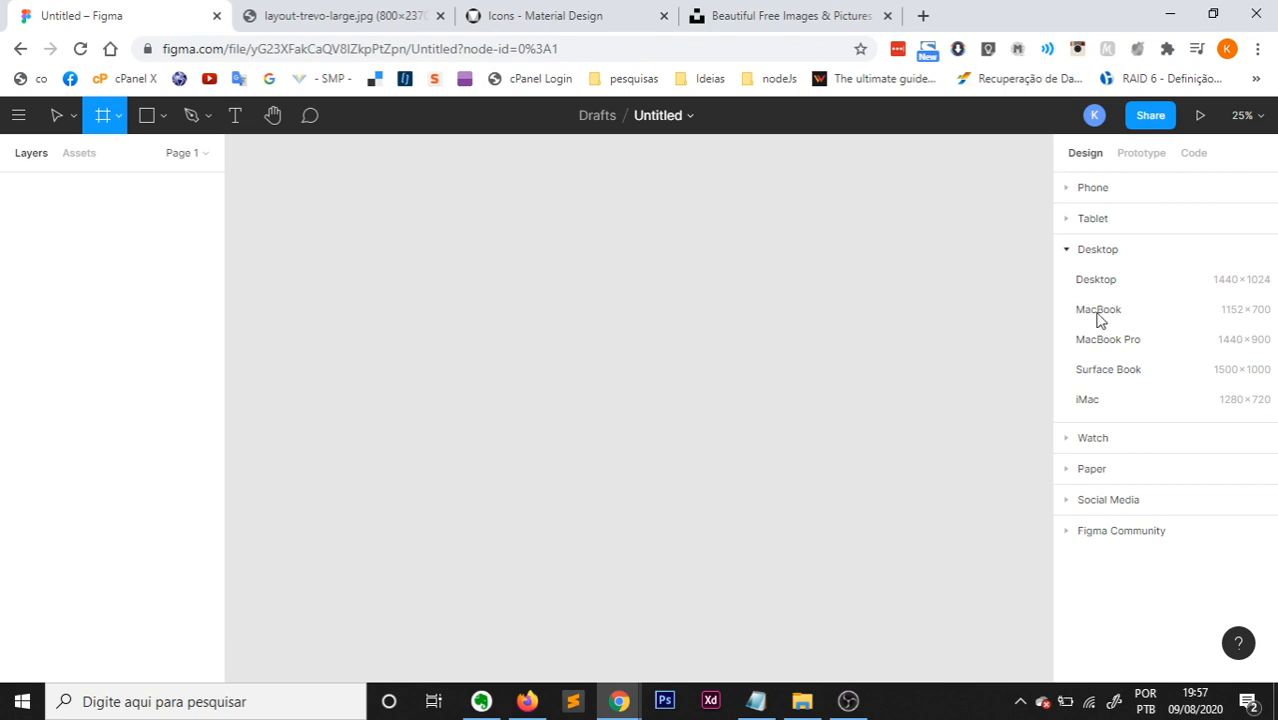
click(1205, 316)
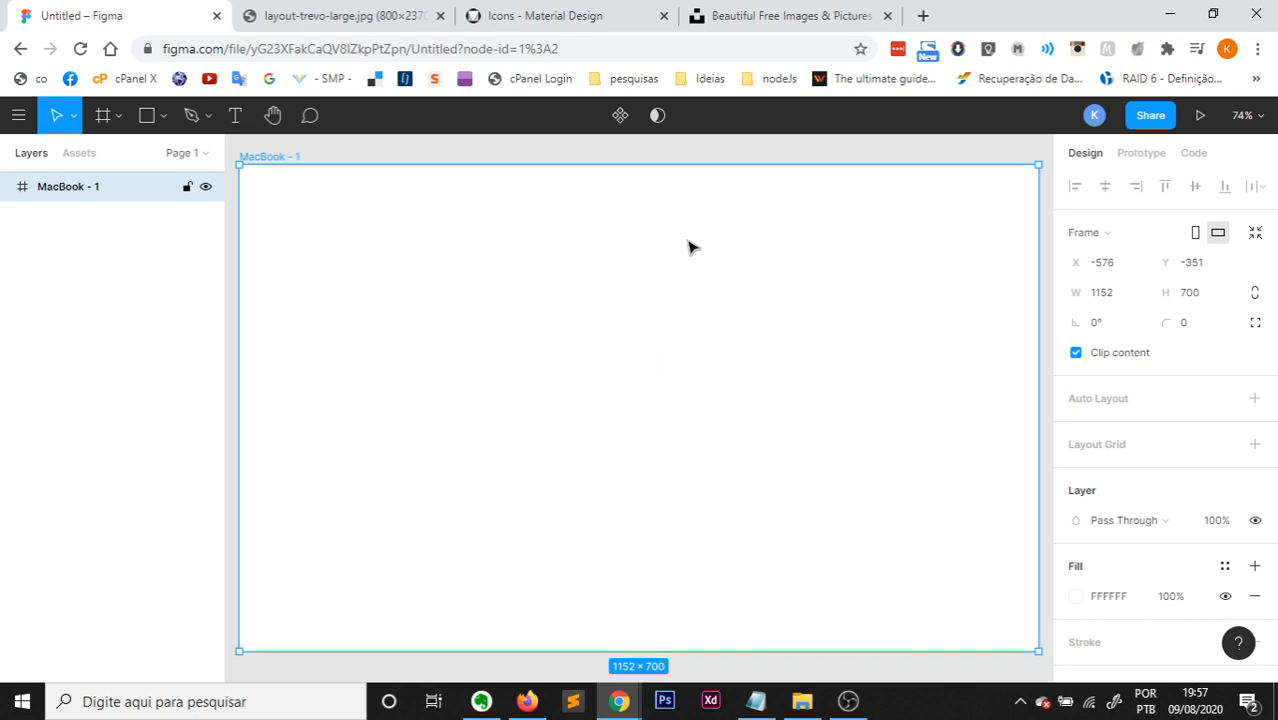
scroll(709, 362, down, 1)
scroll(570, 270, up, 1)
Check the full length of the Trevo reference layout and stretch the MacBook frame downward to a height of about 1957.
click(365, 12)
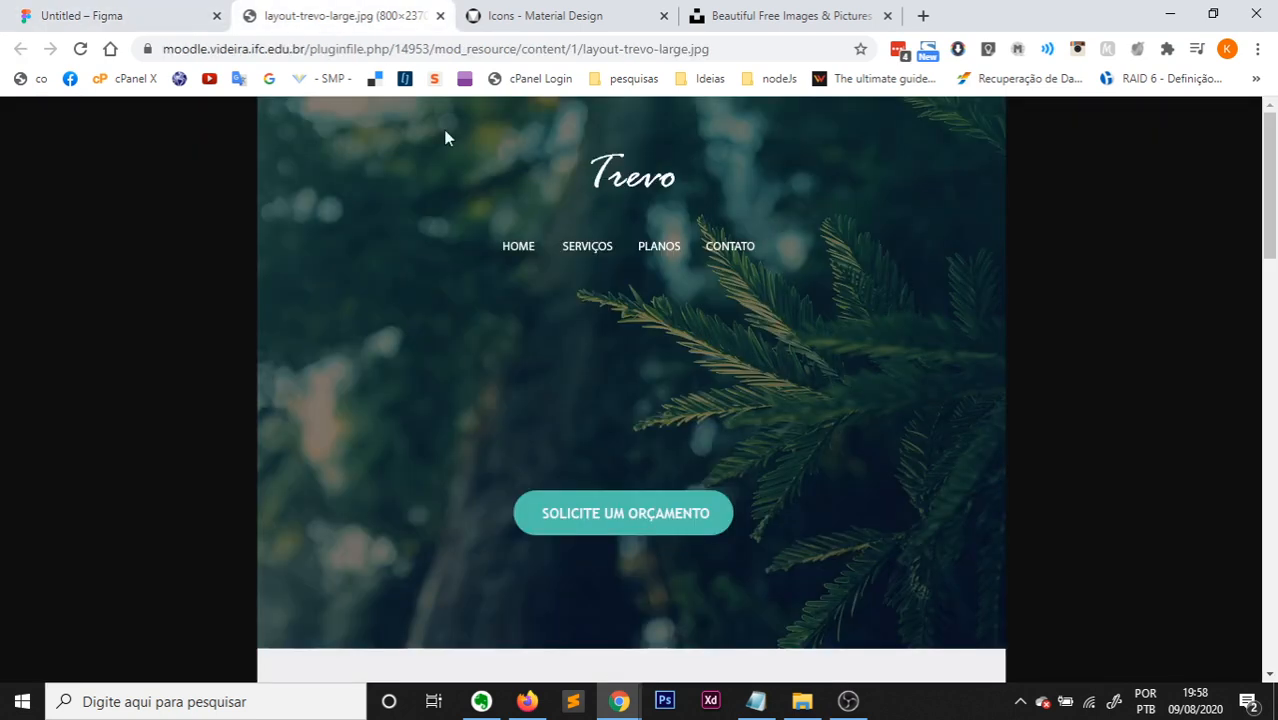
scroll(671, 343, down, 10)
scroll(671, 343, down, 3)
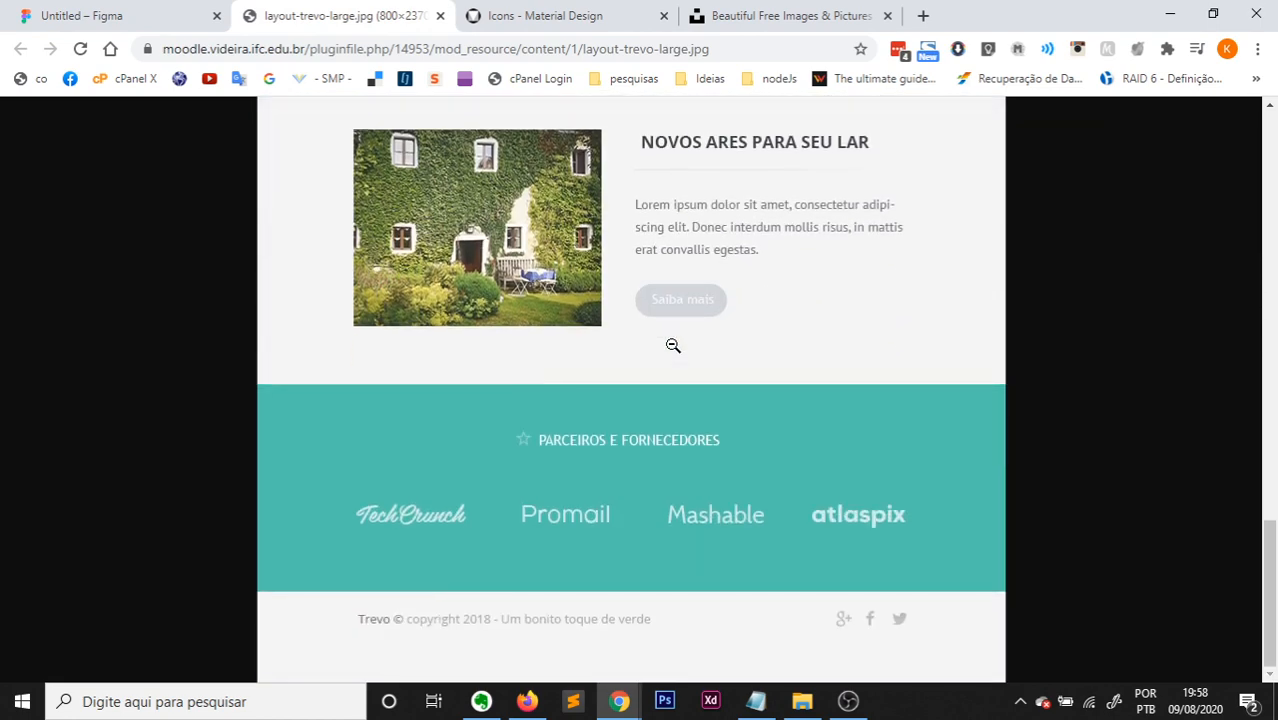
scroll(671, 343, up, 15)
click(113, 8)
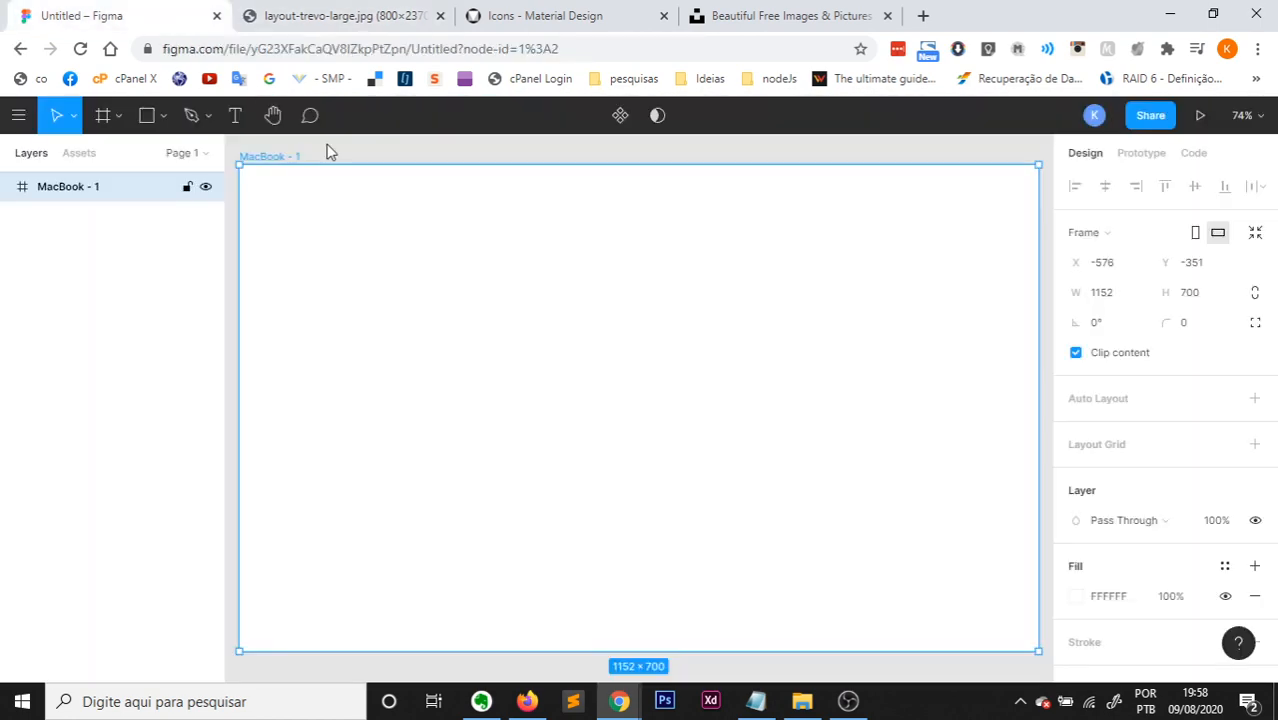
scroll(699, 620, down, 1)
drag(724, 620, 711, 702)
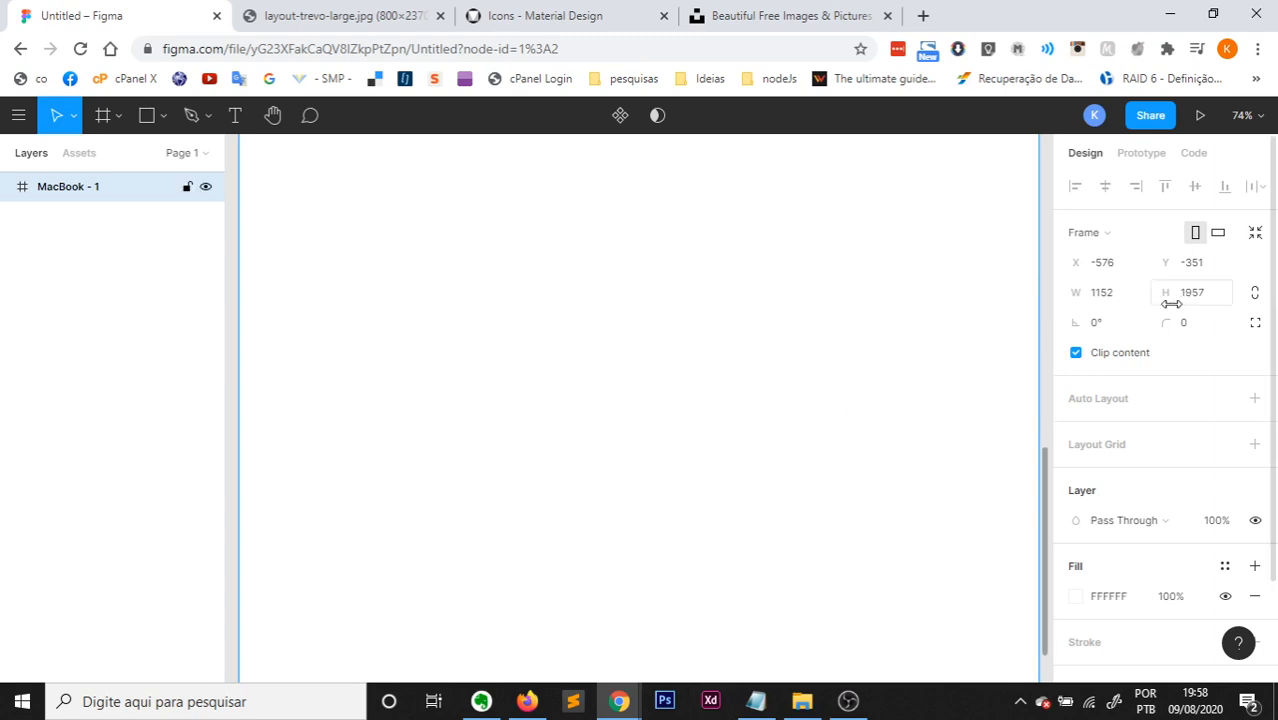
Rename the MacBook frame as layout-trevo.
scroll(779, 306, up, 5)
scroll(770, 305, up, 5)
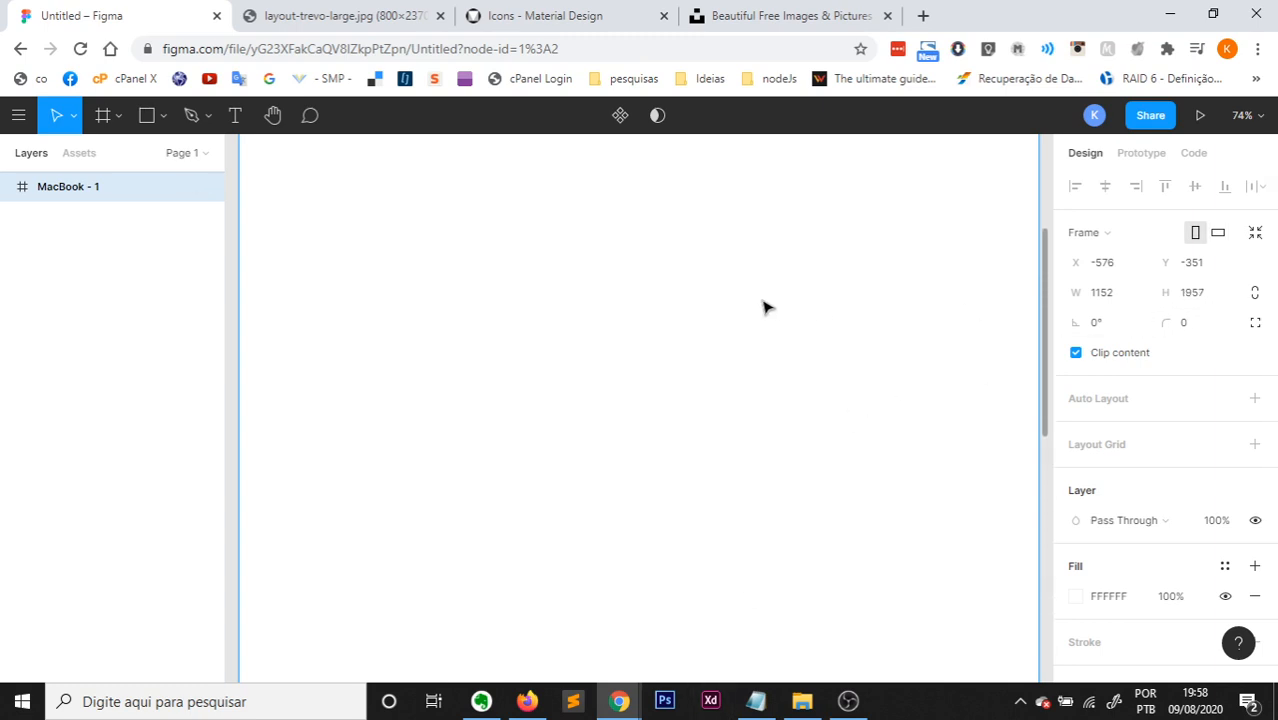
scroll(748, 307, down, 1)
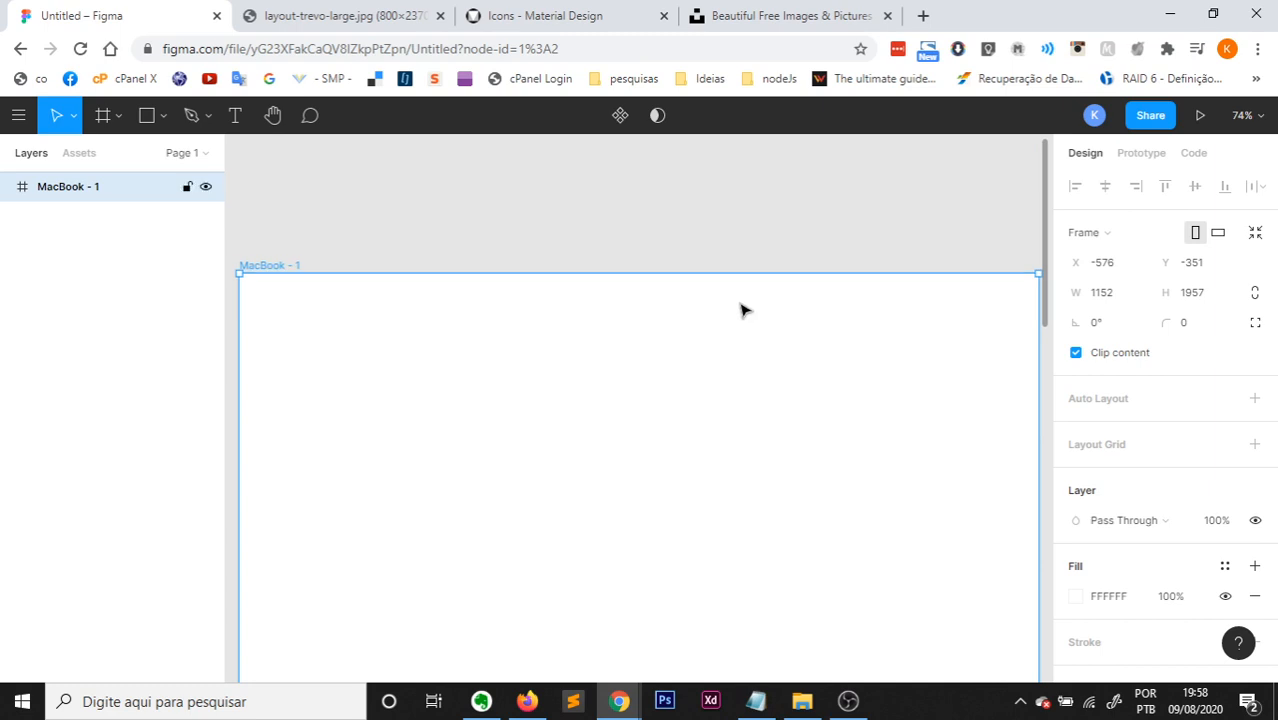
scroll(510, 440, down, 1)
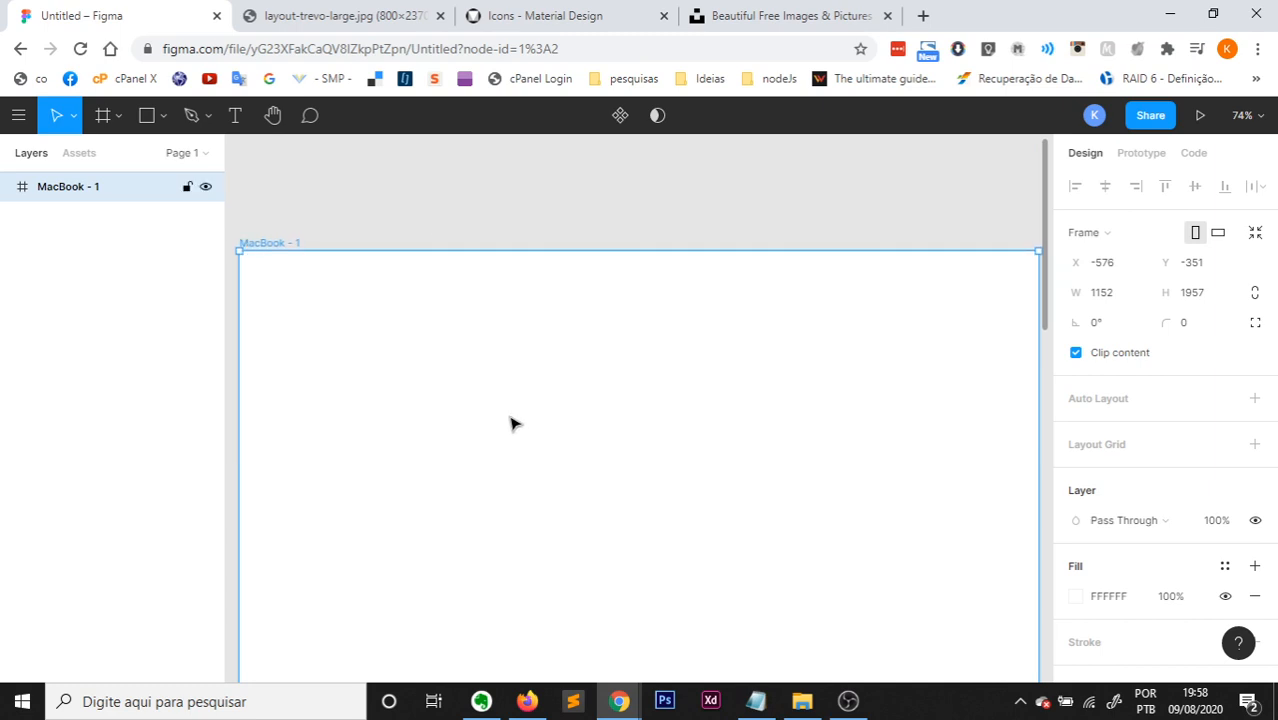
double_click(272, 244)
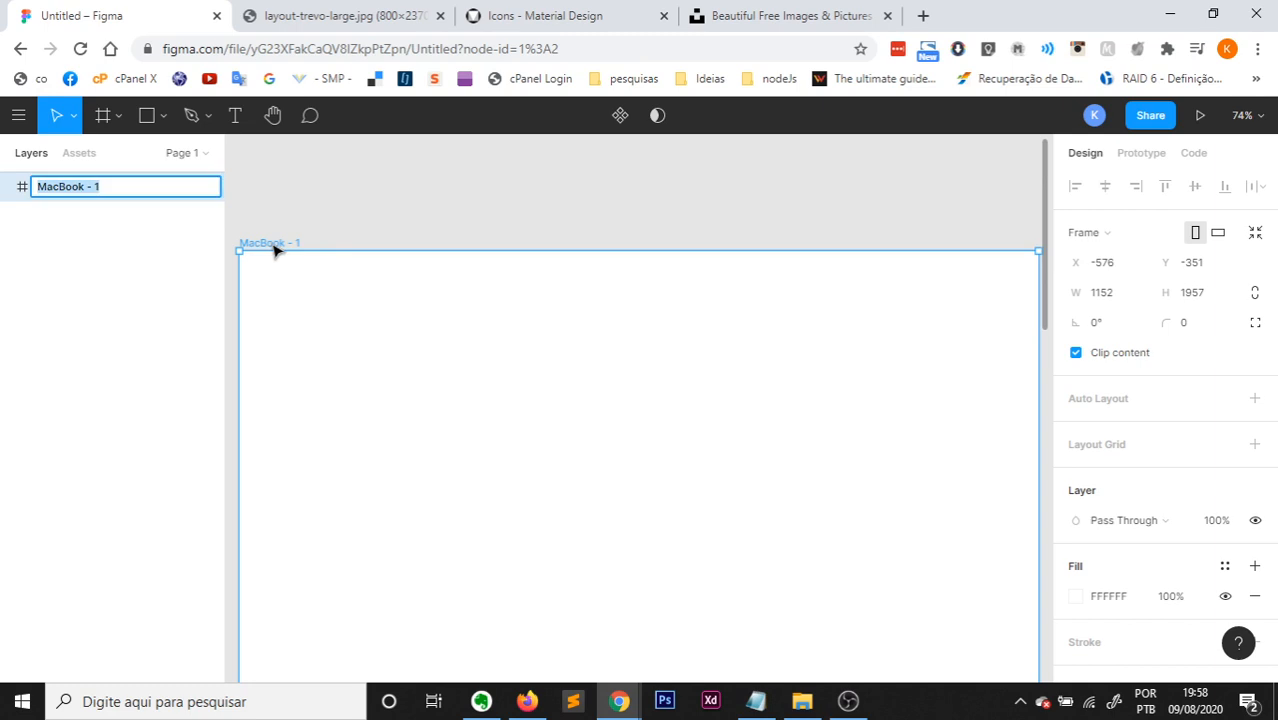
text(ta)
key(Return)
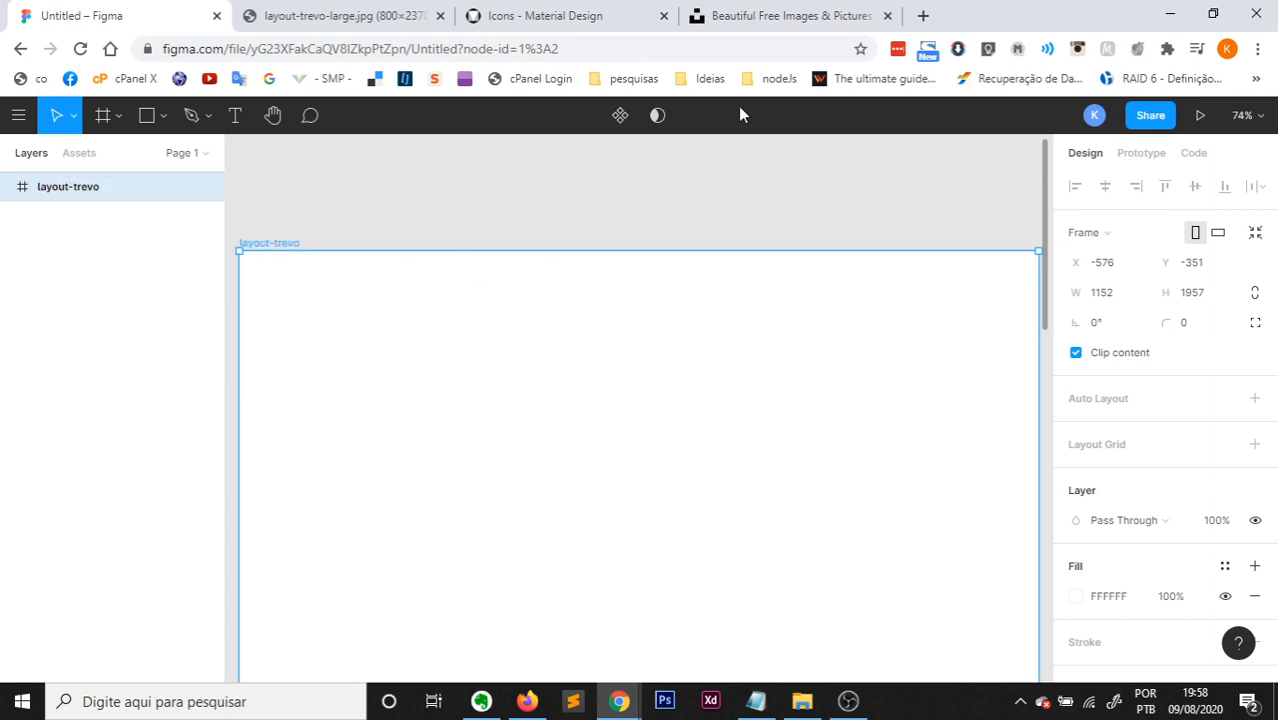
Draw a full-width rectangle about 1152 × 637 from the upper-left corner of the layout-trevo frame for the header area.
click(314, 15)
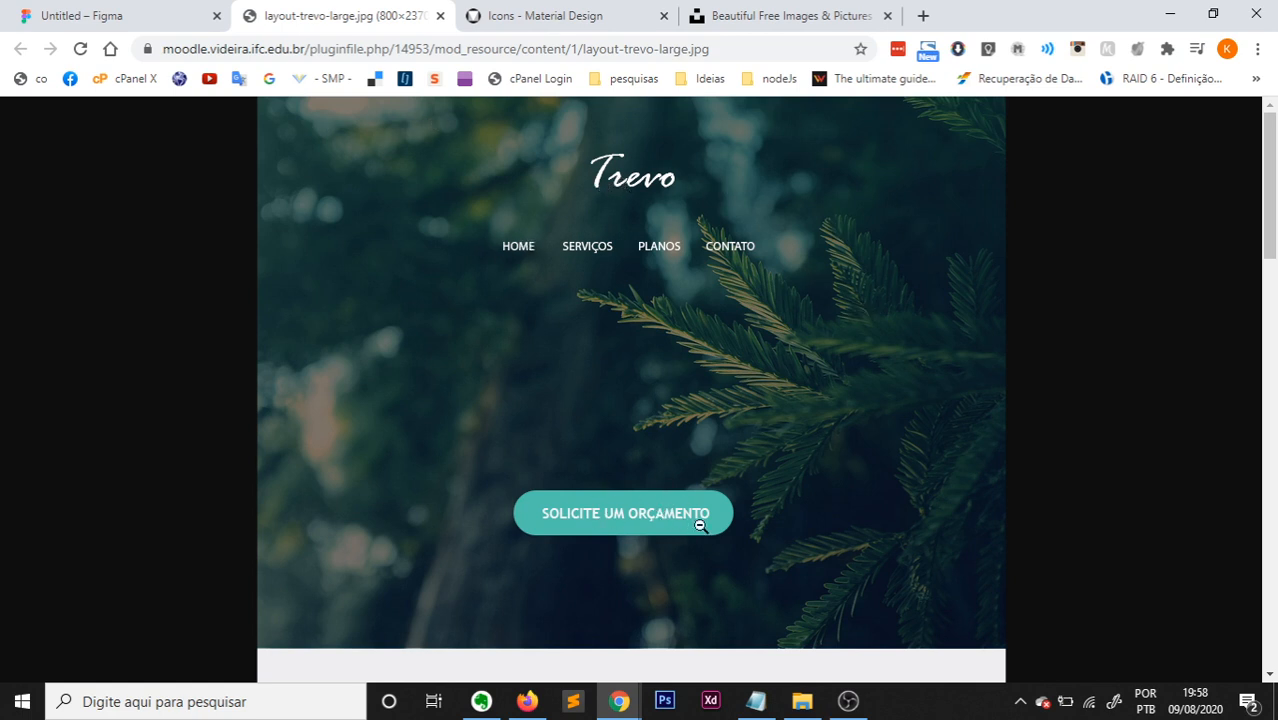
click(97, 9)
scroll(491, 231, down, 2)
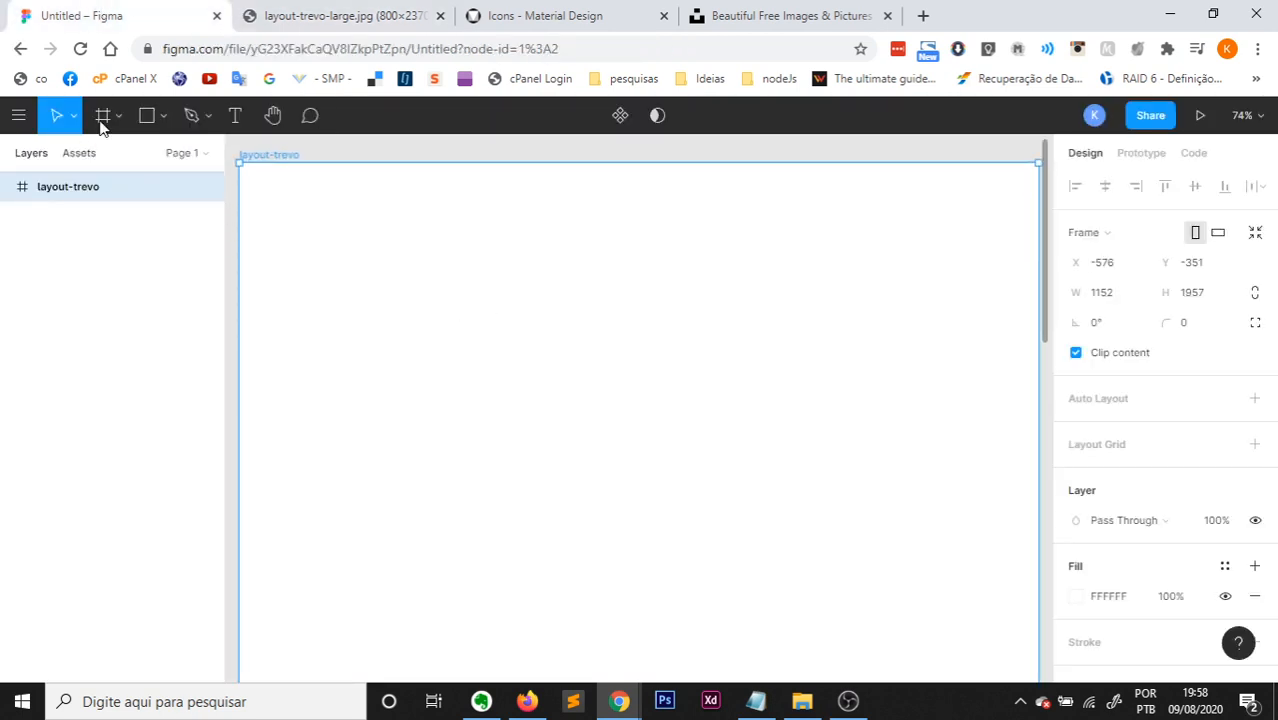
click(163, 118)
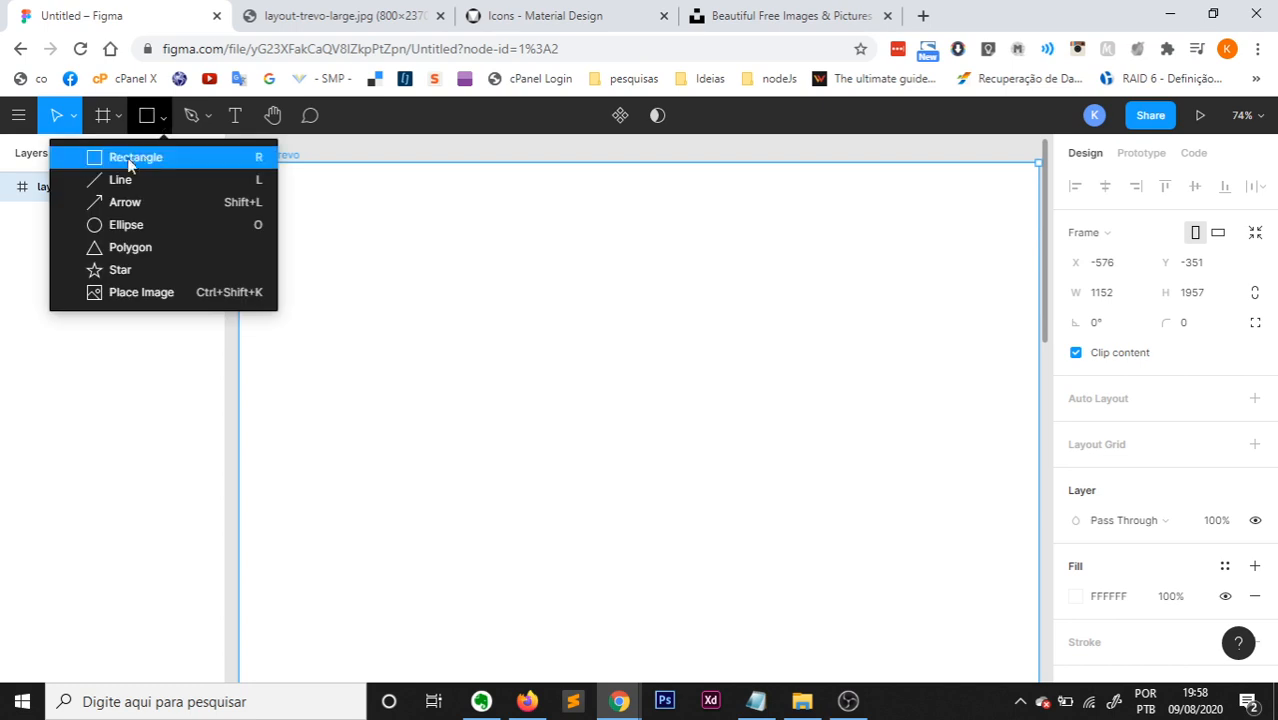
click(135, 160)
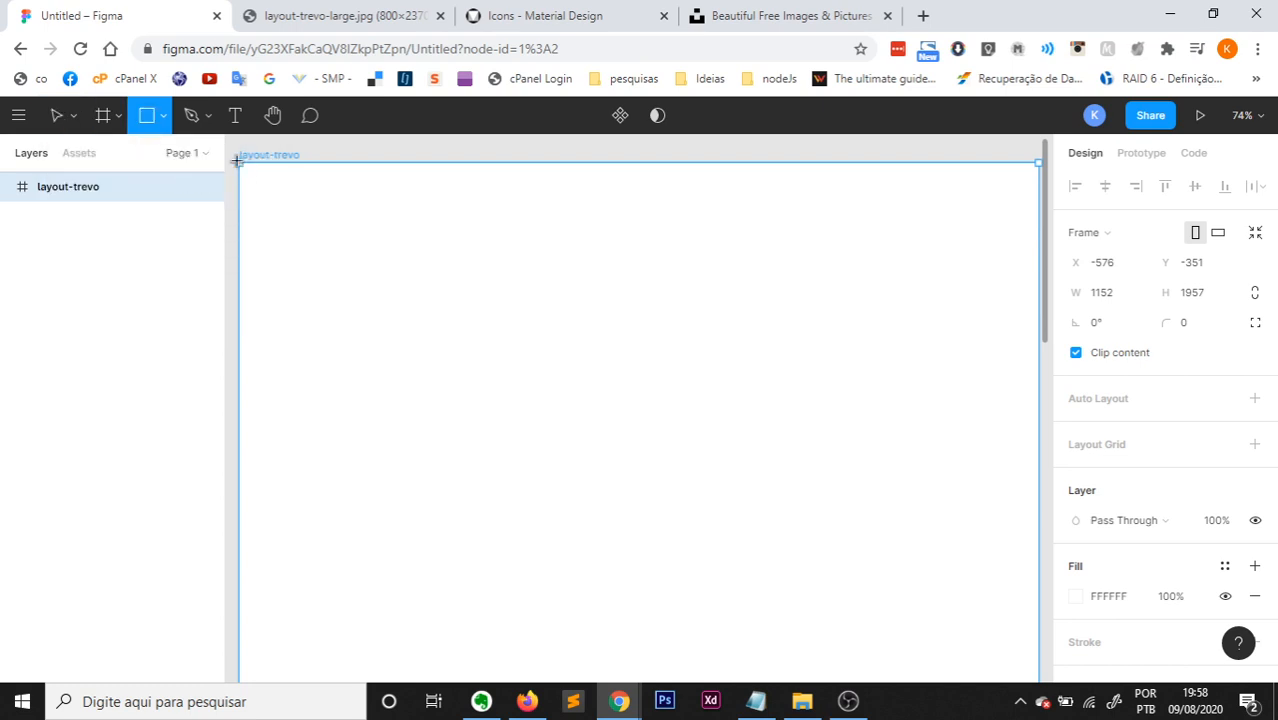
drag(239, 162, 1005, 608)
scroll(830, 670, left, 3)
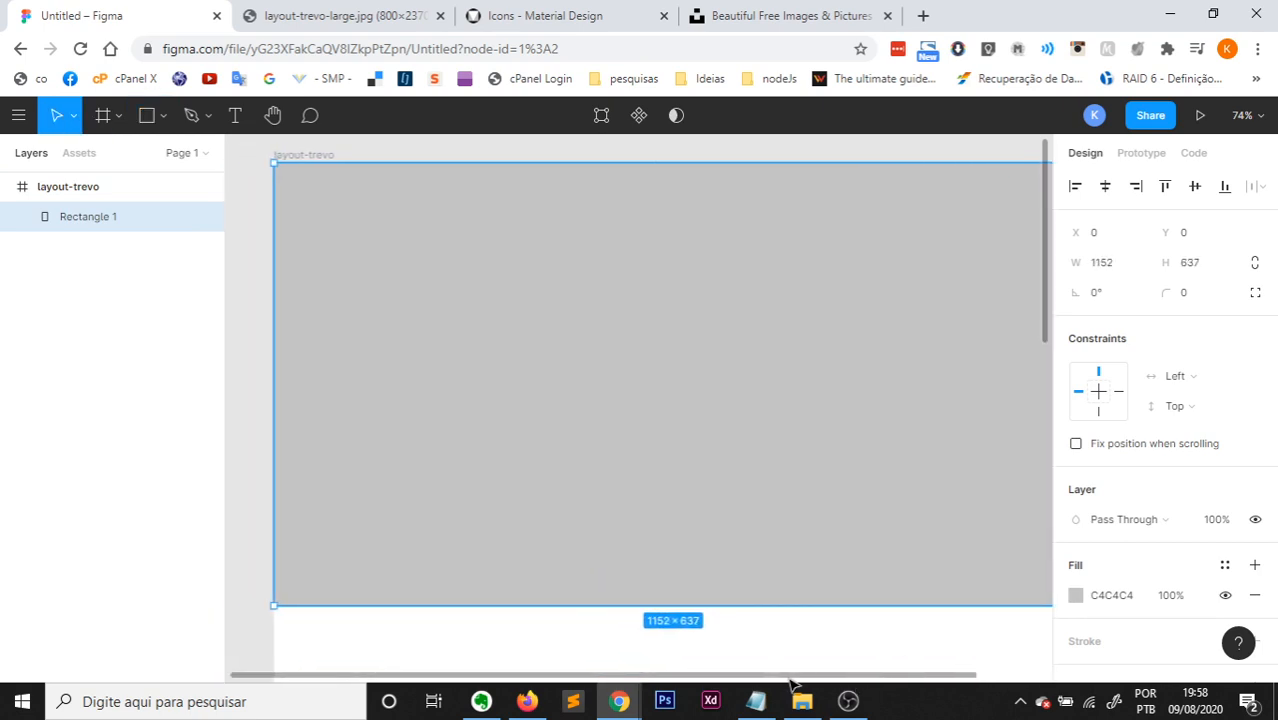
Stretch the header rectangle's lower edge downward to a height of about 722.
drag(657, 605, 668, 665)
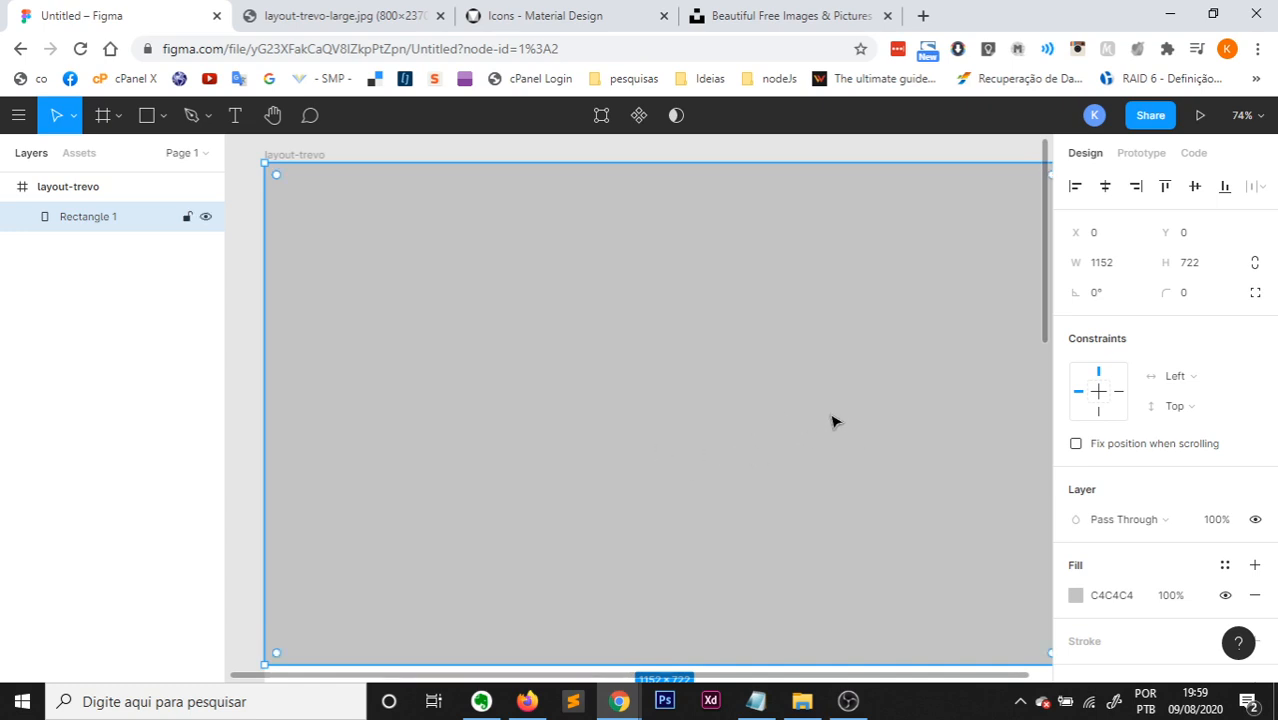
mouse_move(605, 676)
mouse_down()
mouse_move(685, 679)
mouse_move(600, 688)
mouse_up()
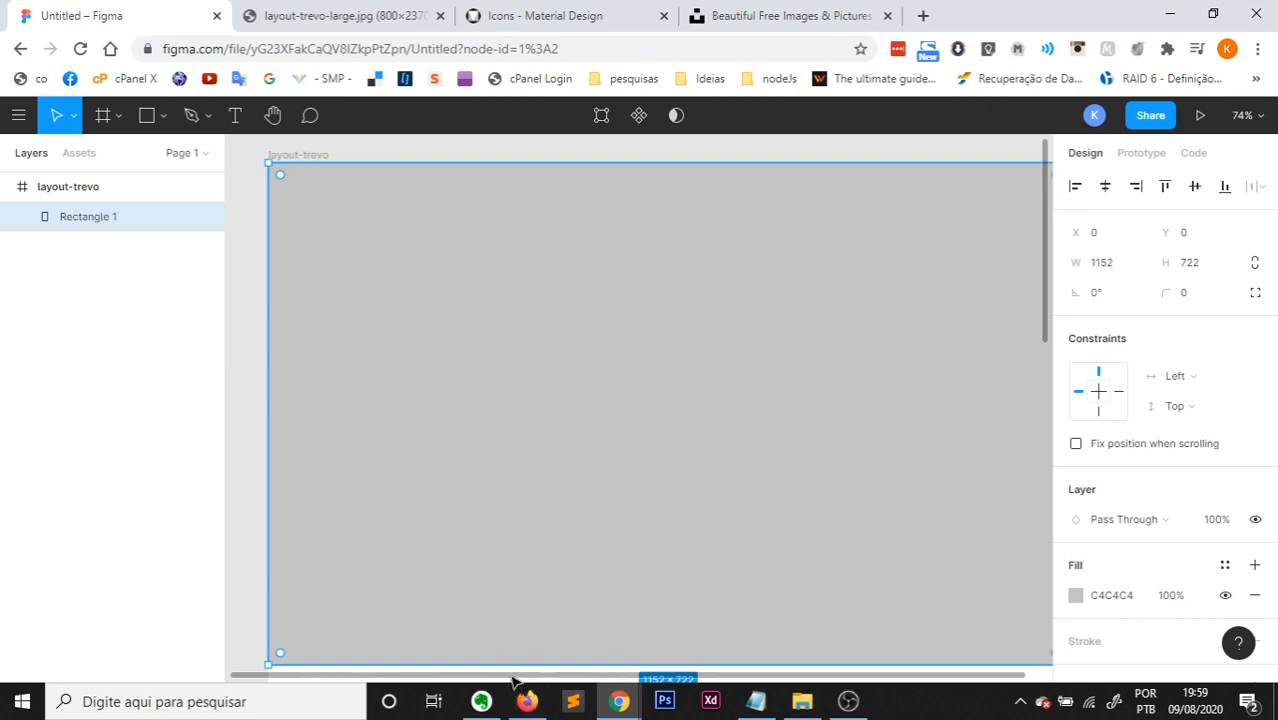
drag(512, 680, 546, 680)
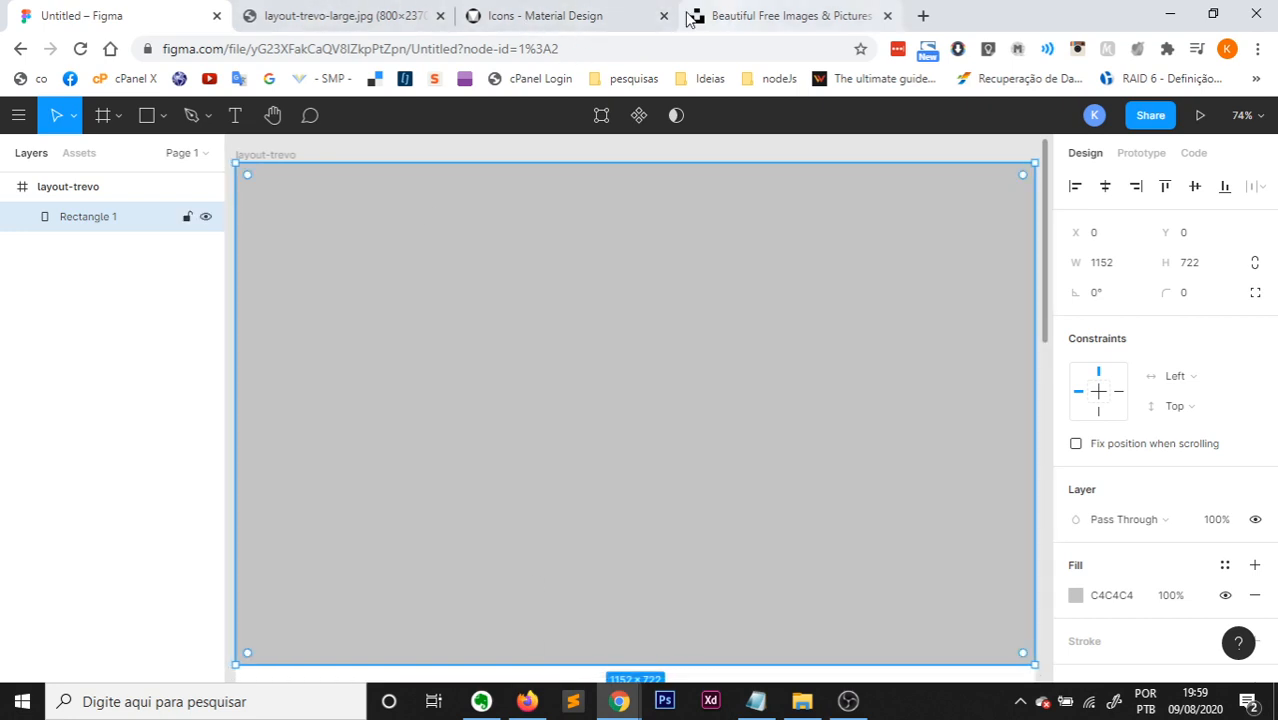
Add a second fill above the header rectangle's solid grey fill and set its type to Image.
click(740, 14)
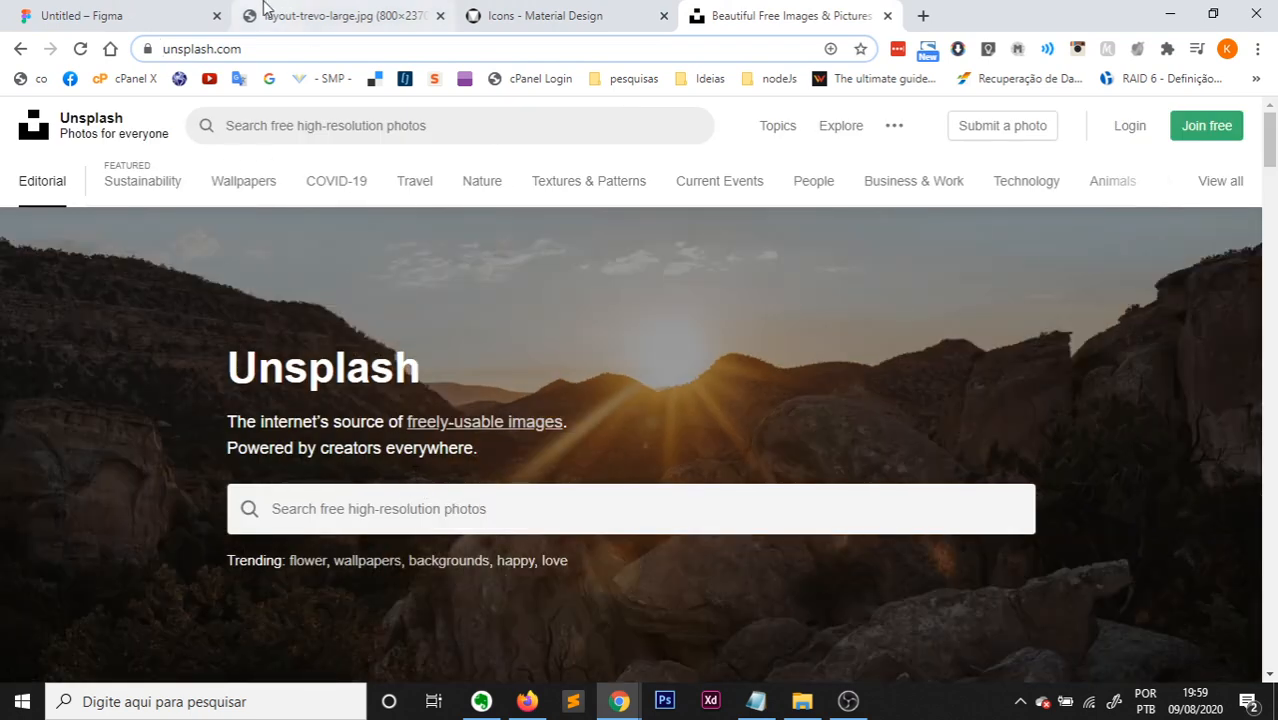
click(74, 15)
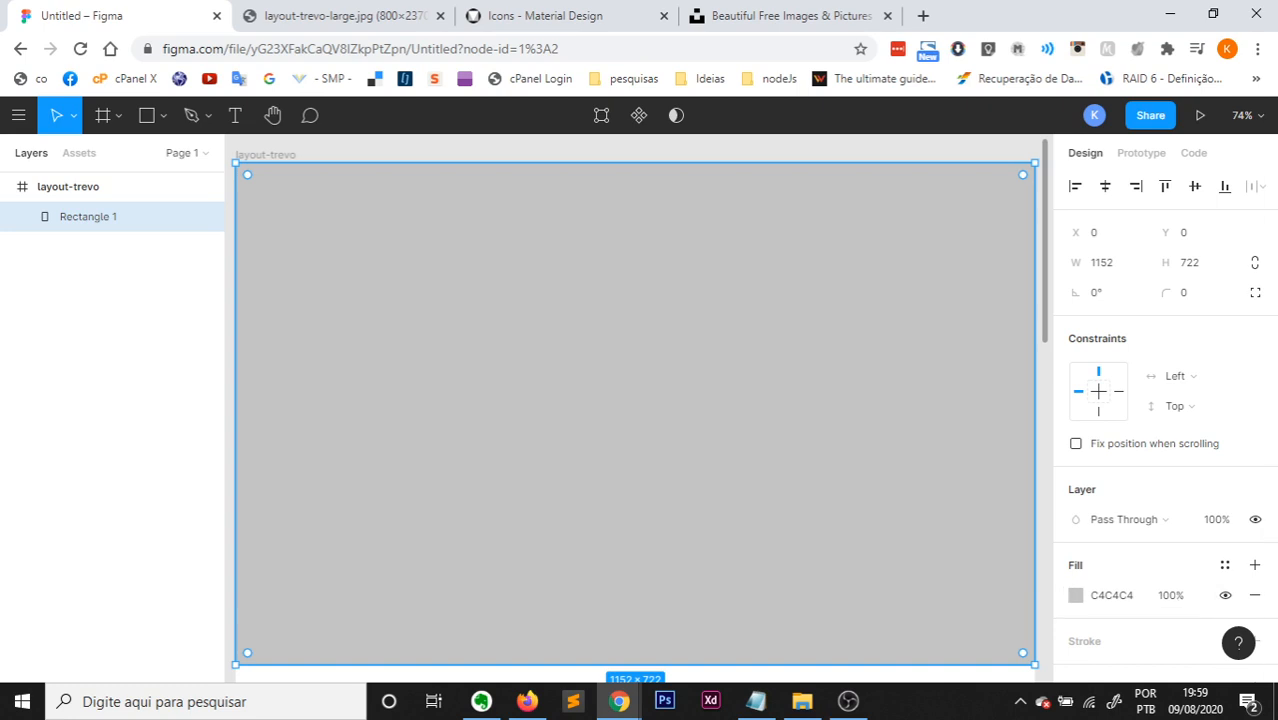
click(1255, 566)
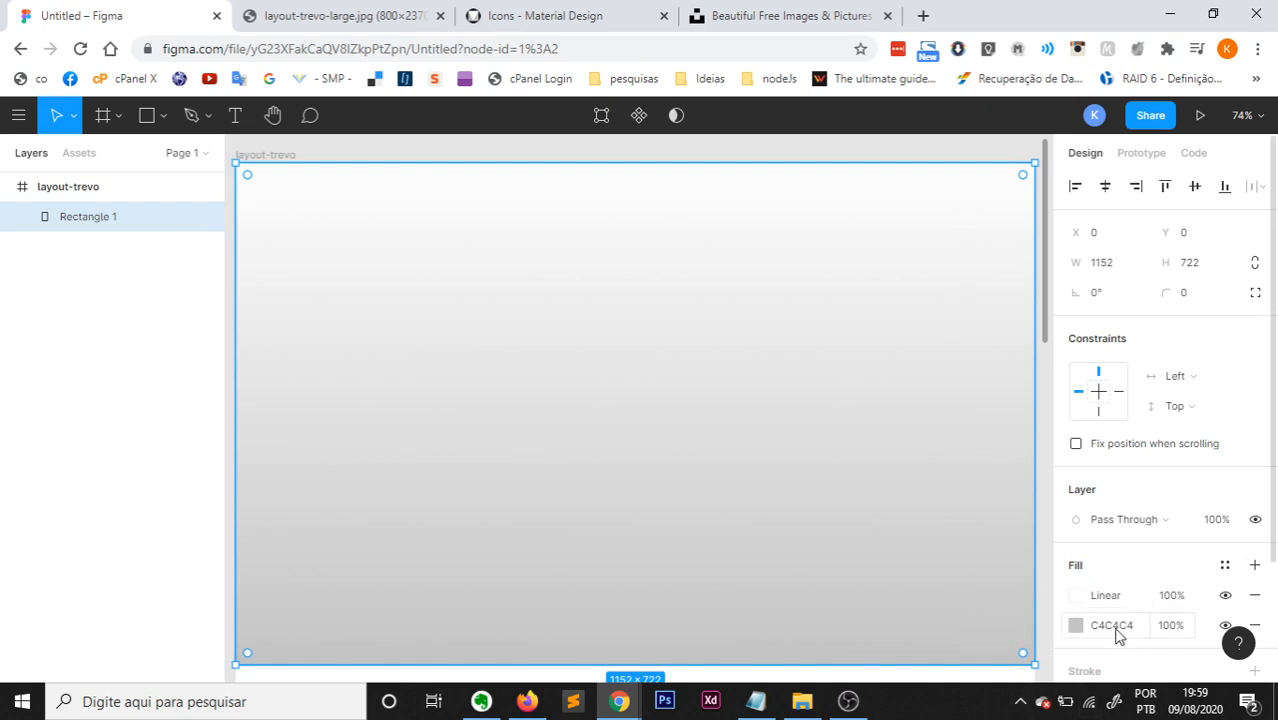
click(1115, 596)
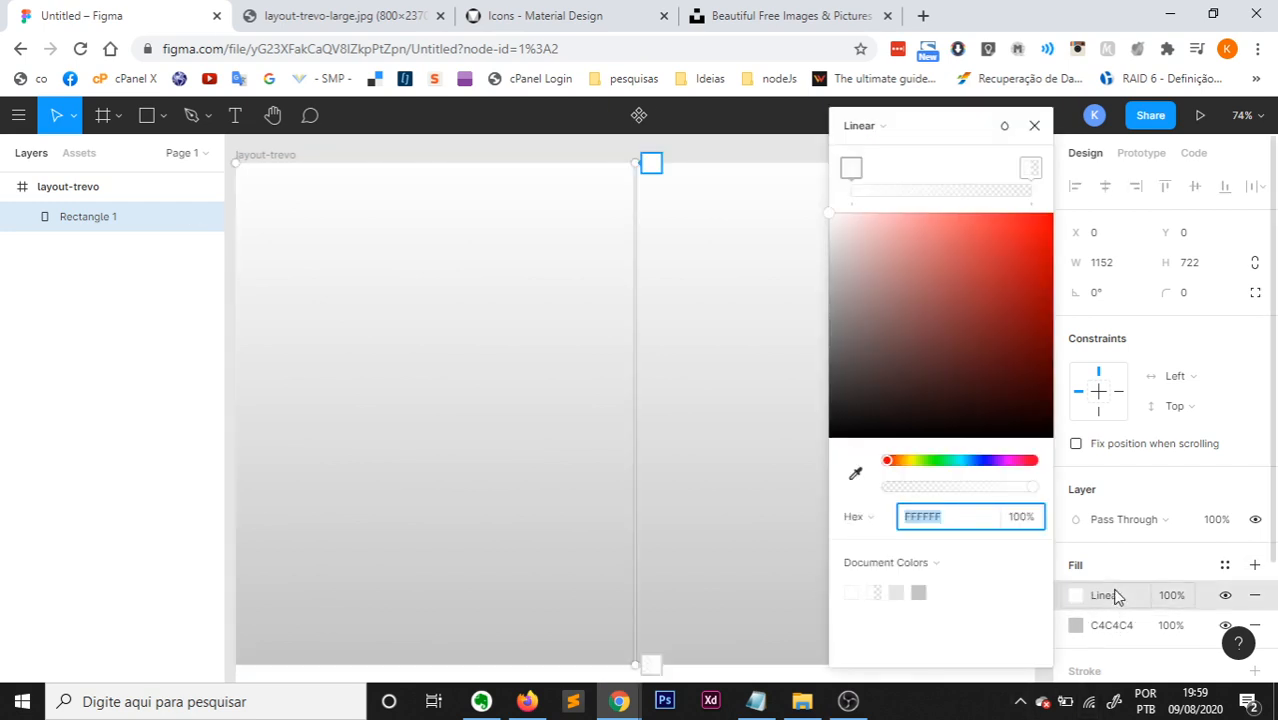
click(888, 128)
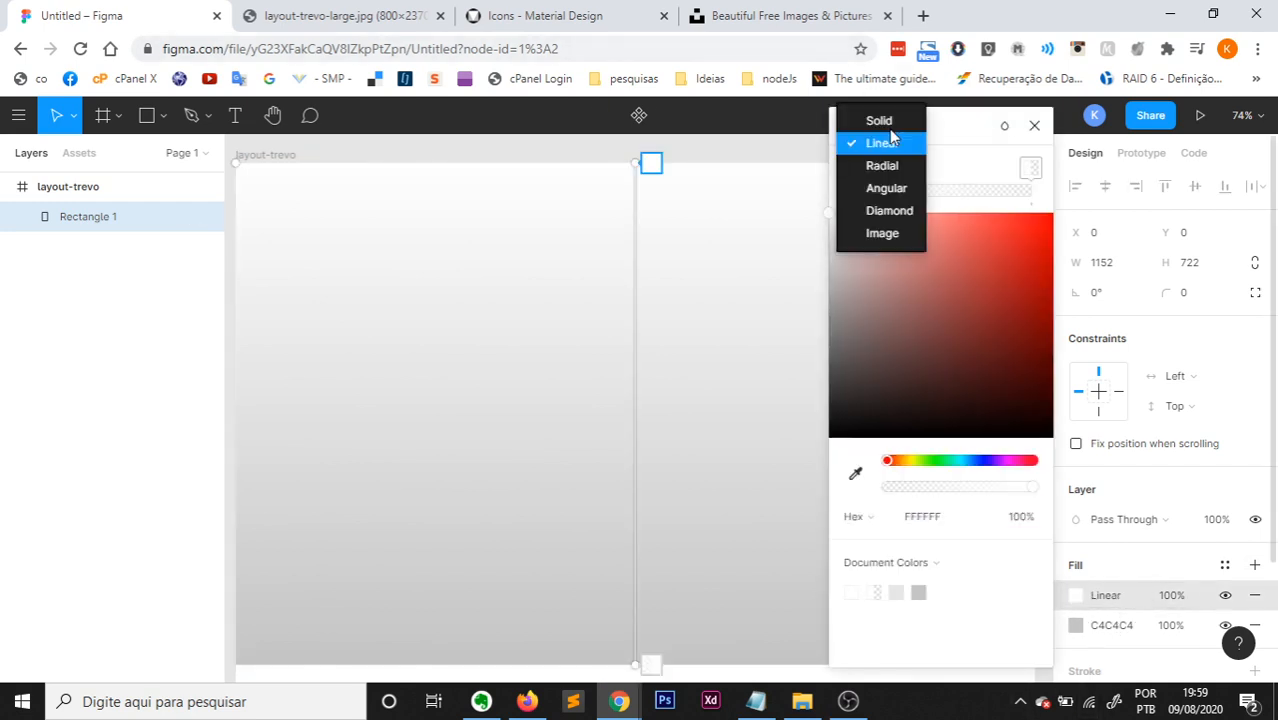
click(885, 233)
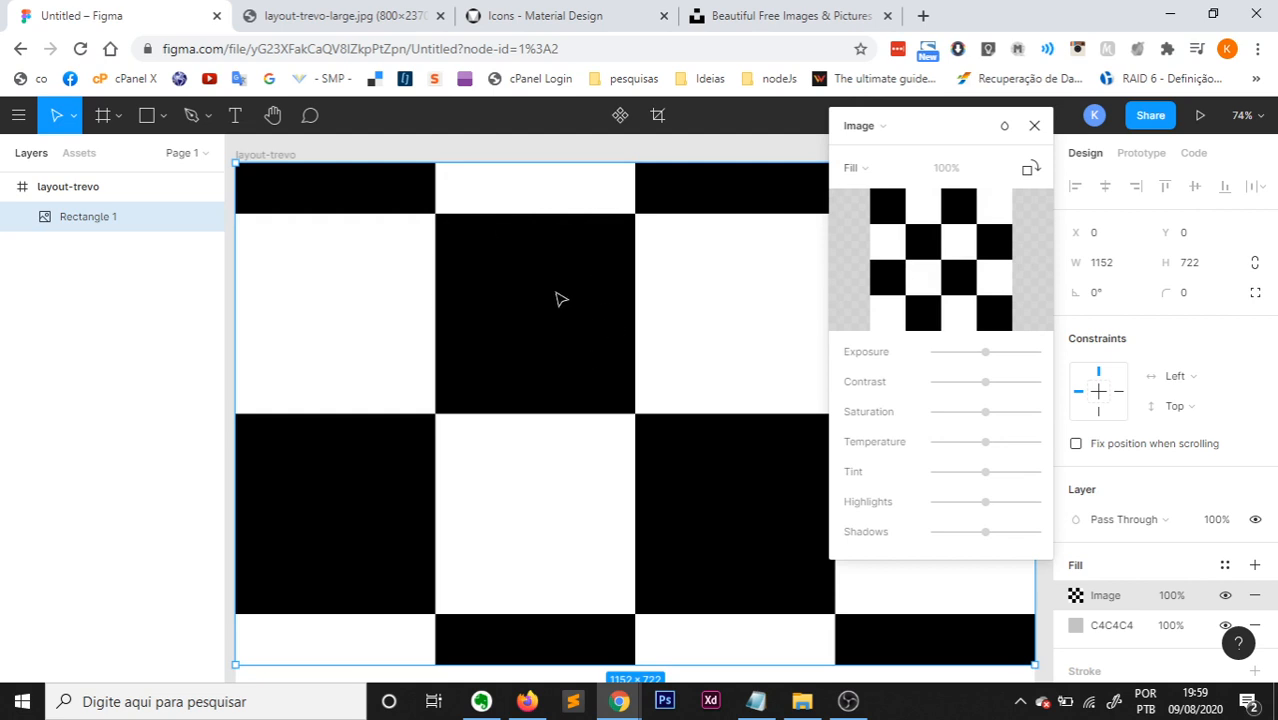
Load the Unsplash JPG leaf photo from the Downloads folder as the header rectangle's image fill.
mouse_move(895, 268)
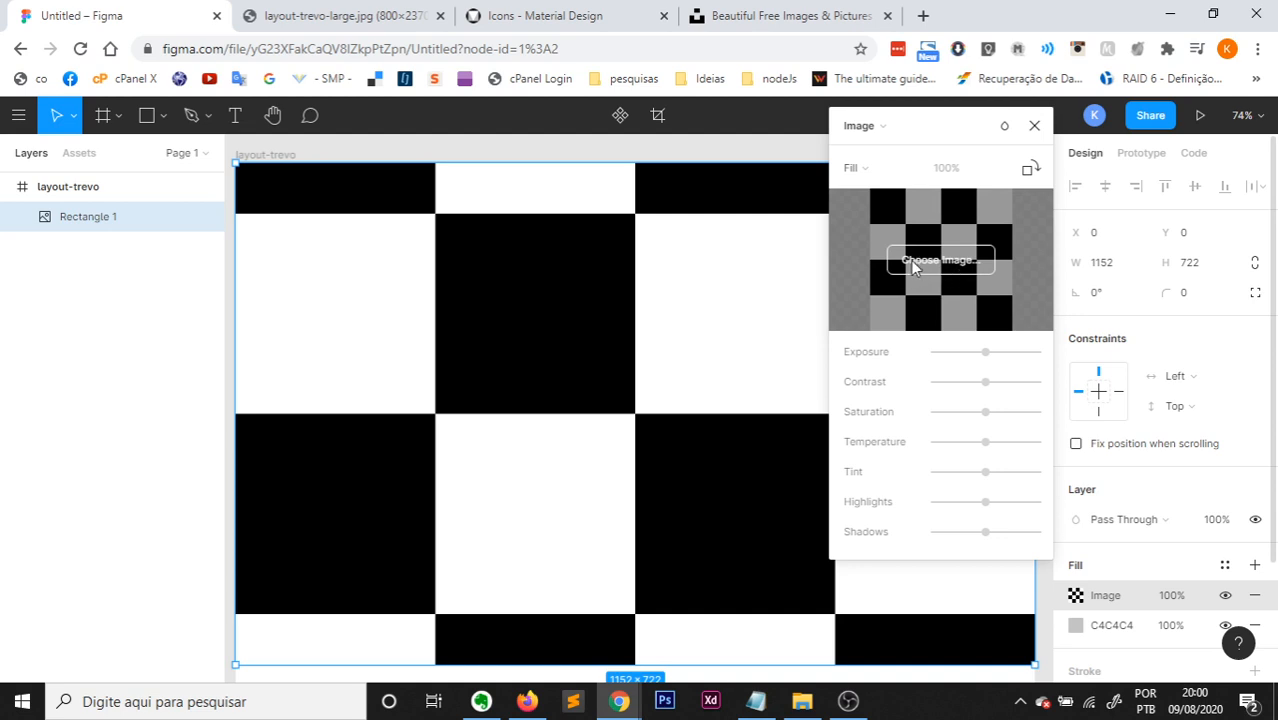
click(940, 263)
click(940, 264)
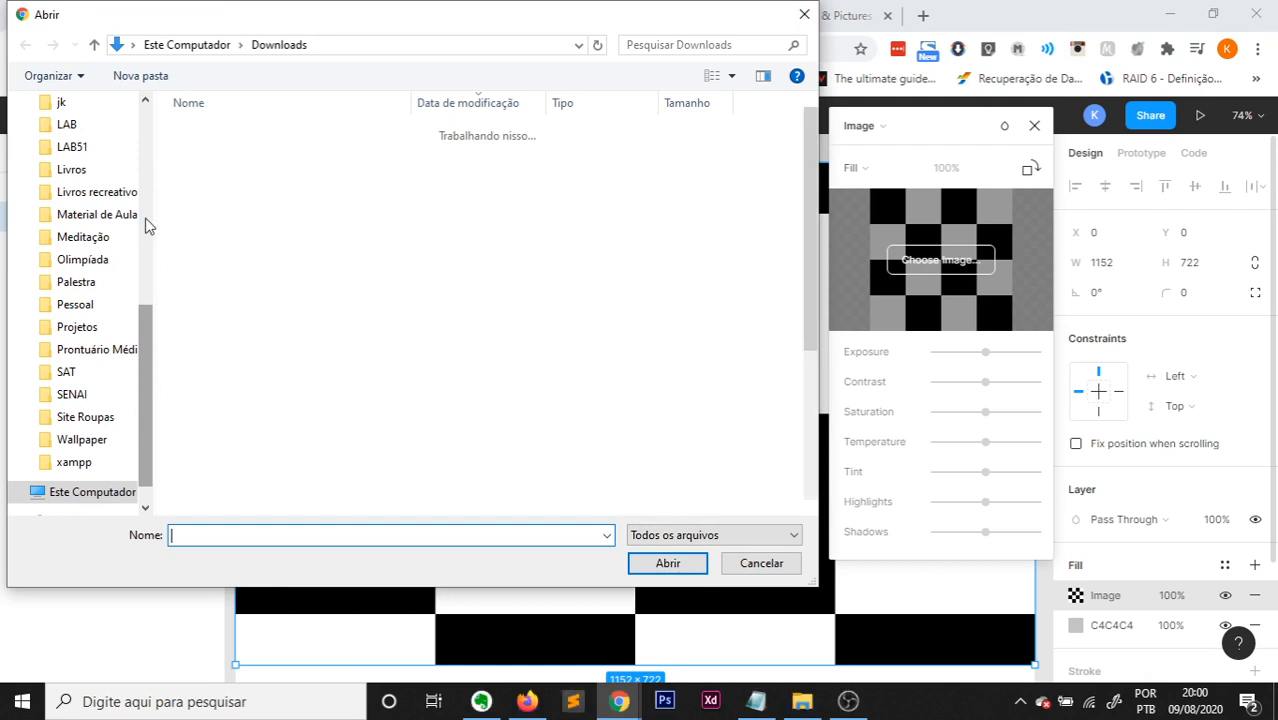
click(88, 163)
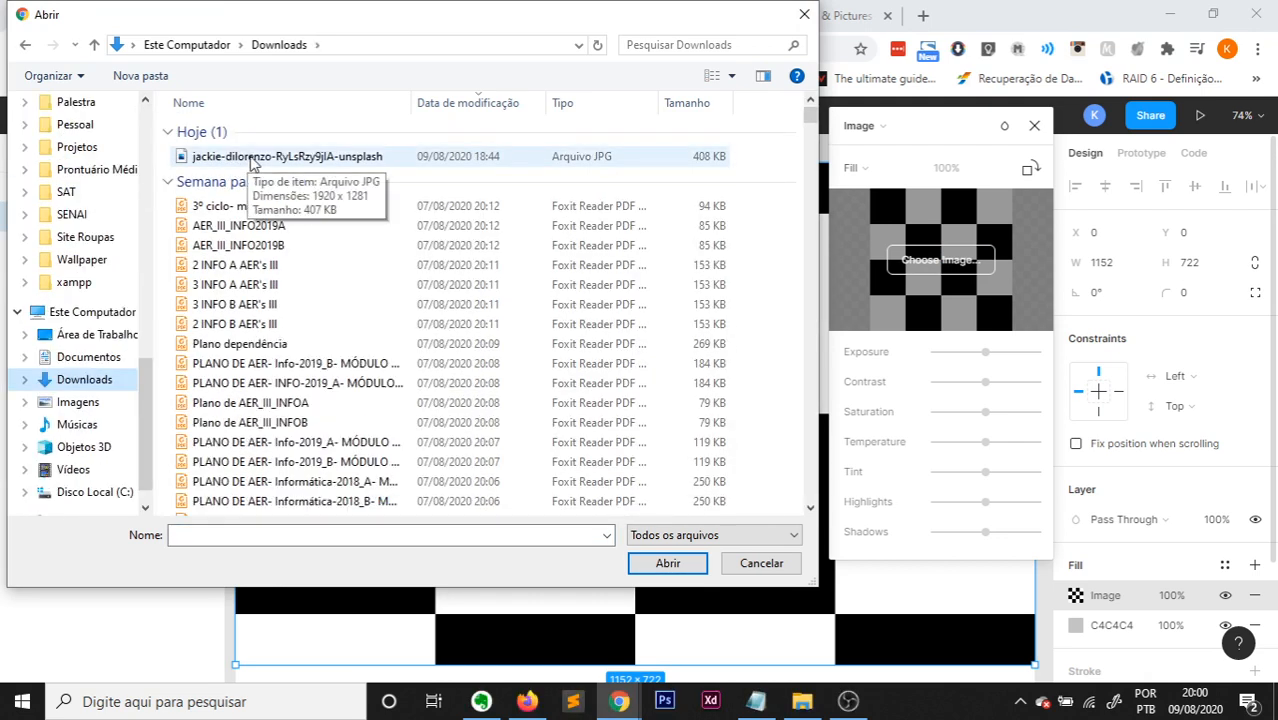
click(255, 160)
click(668, 564)
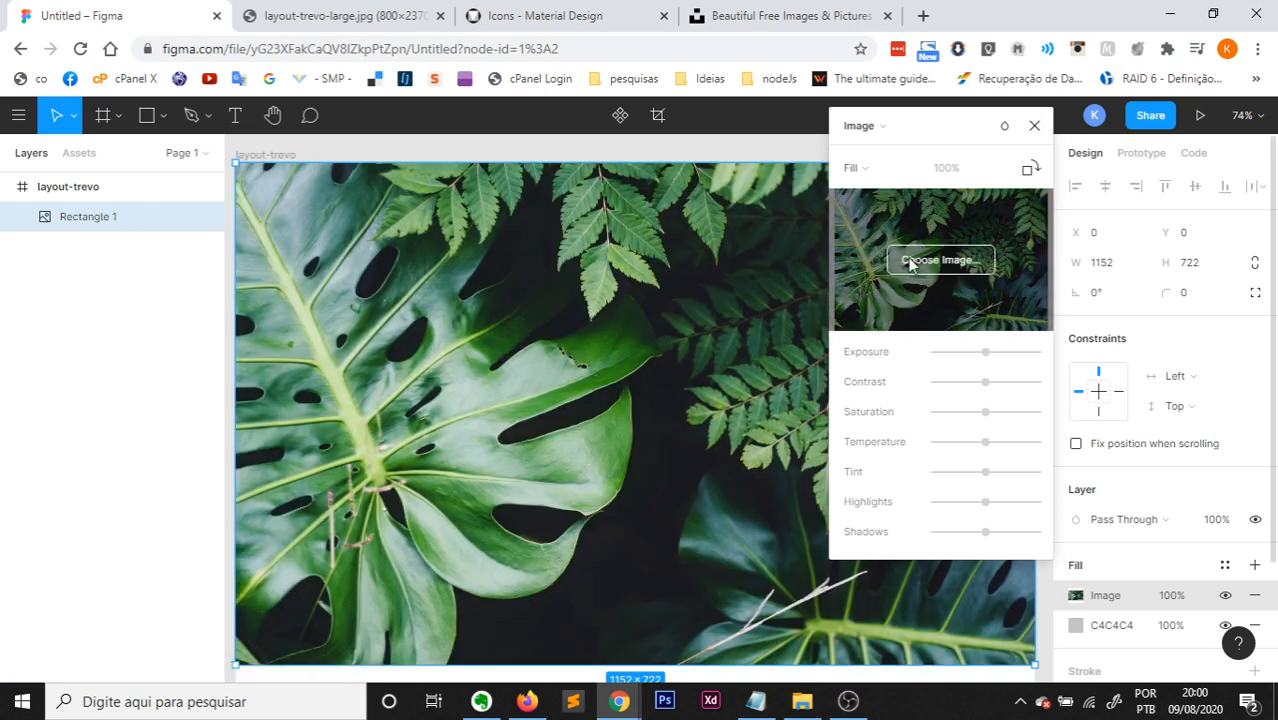
scroll(514, 374, down, 1)
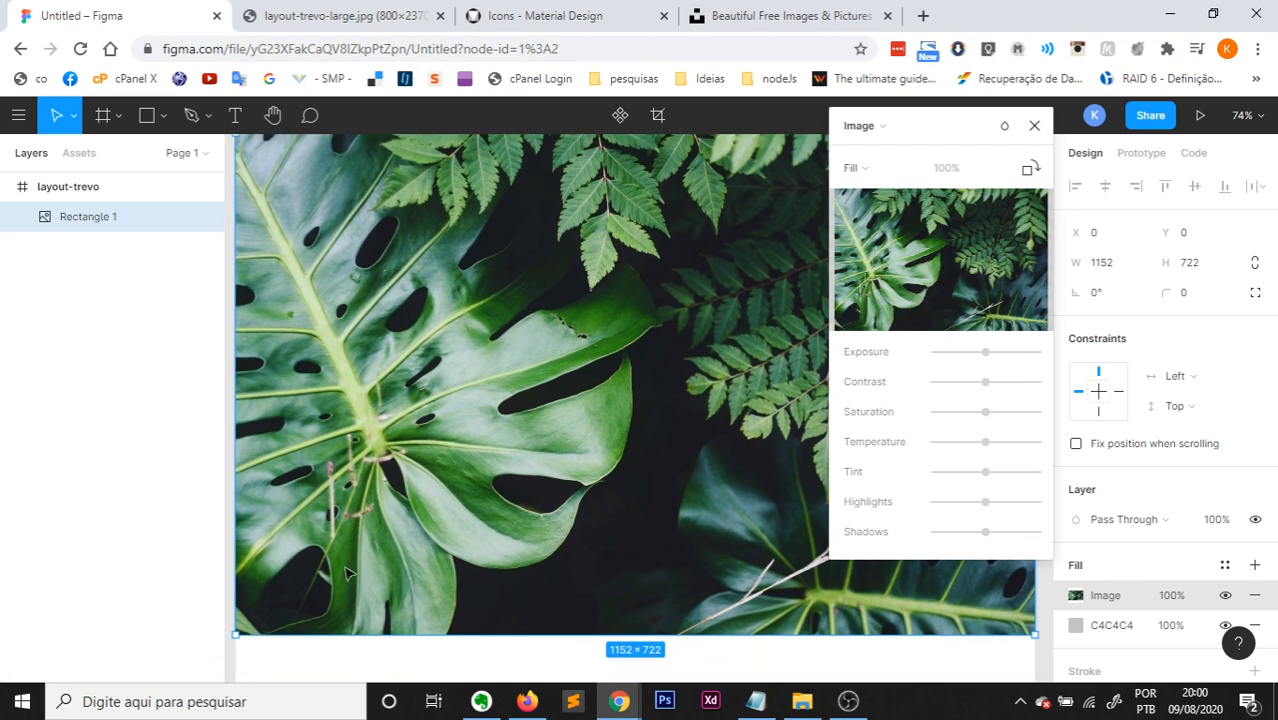
scroll(392, 292, up, 1)
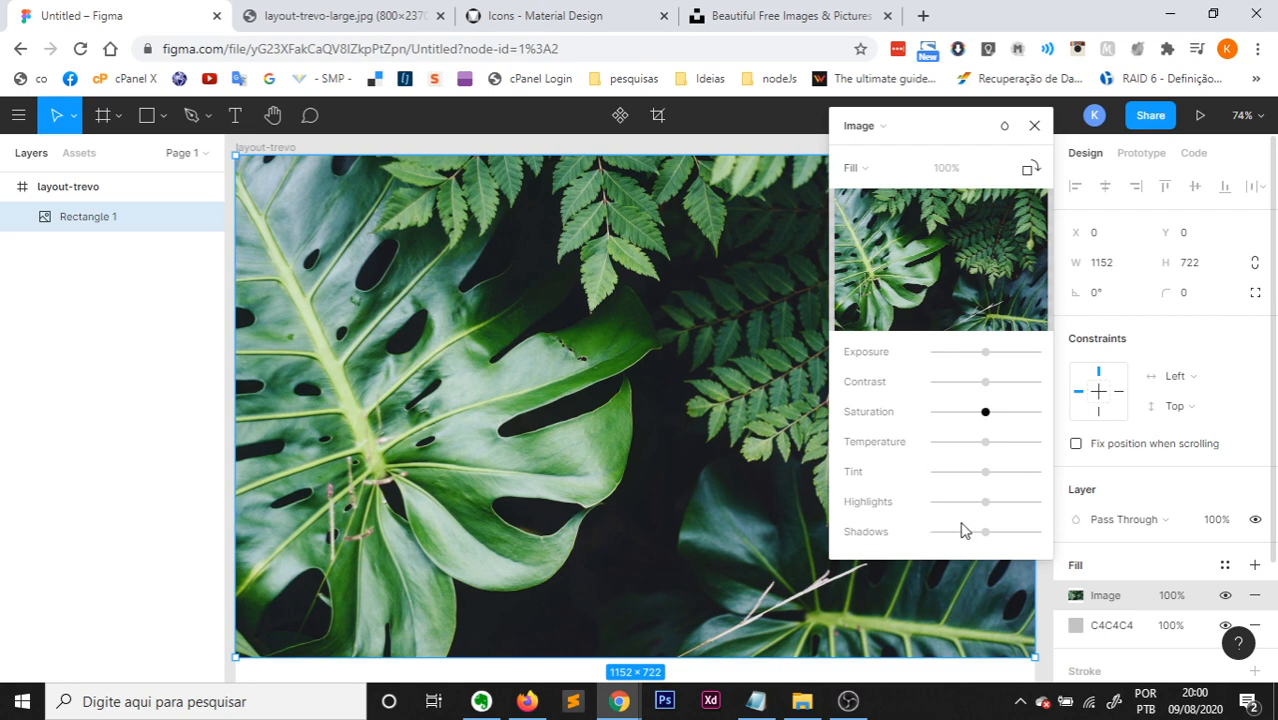
click(1035, 128)
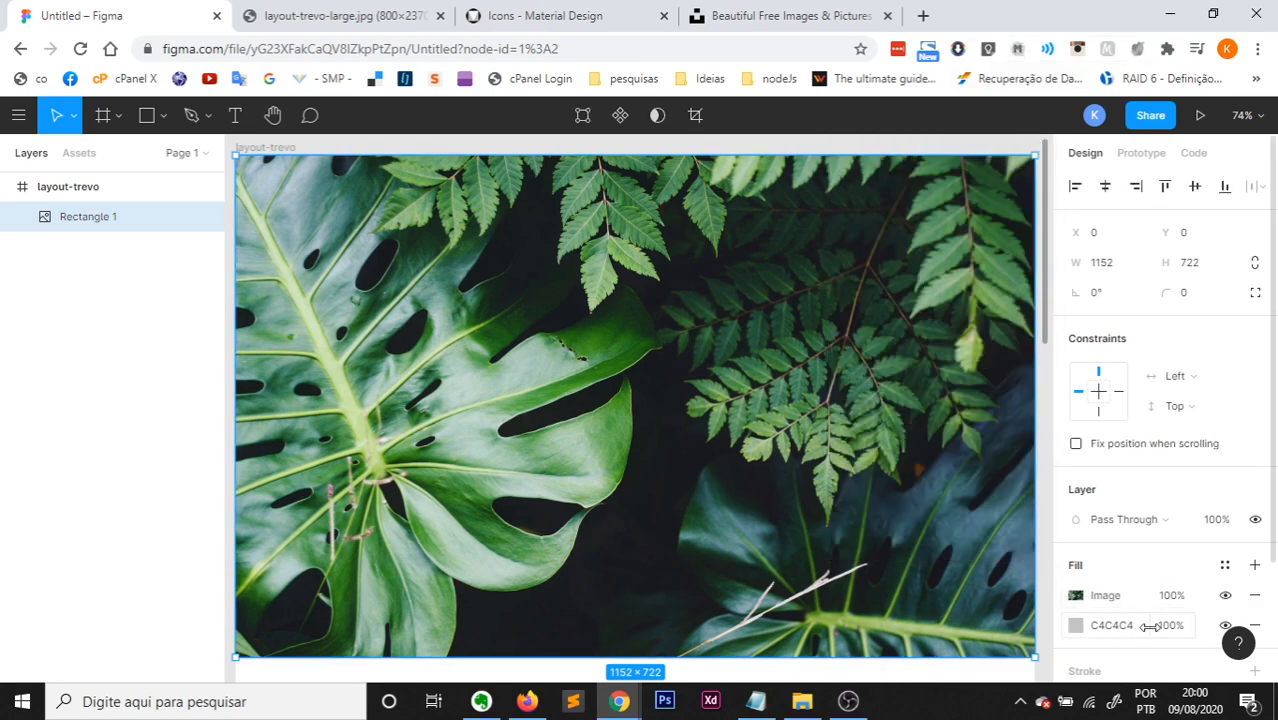
Move the header rectangle's solid grey fill above the image fill and change its colour to black (000000).
click(1201, 632)
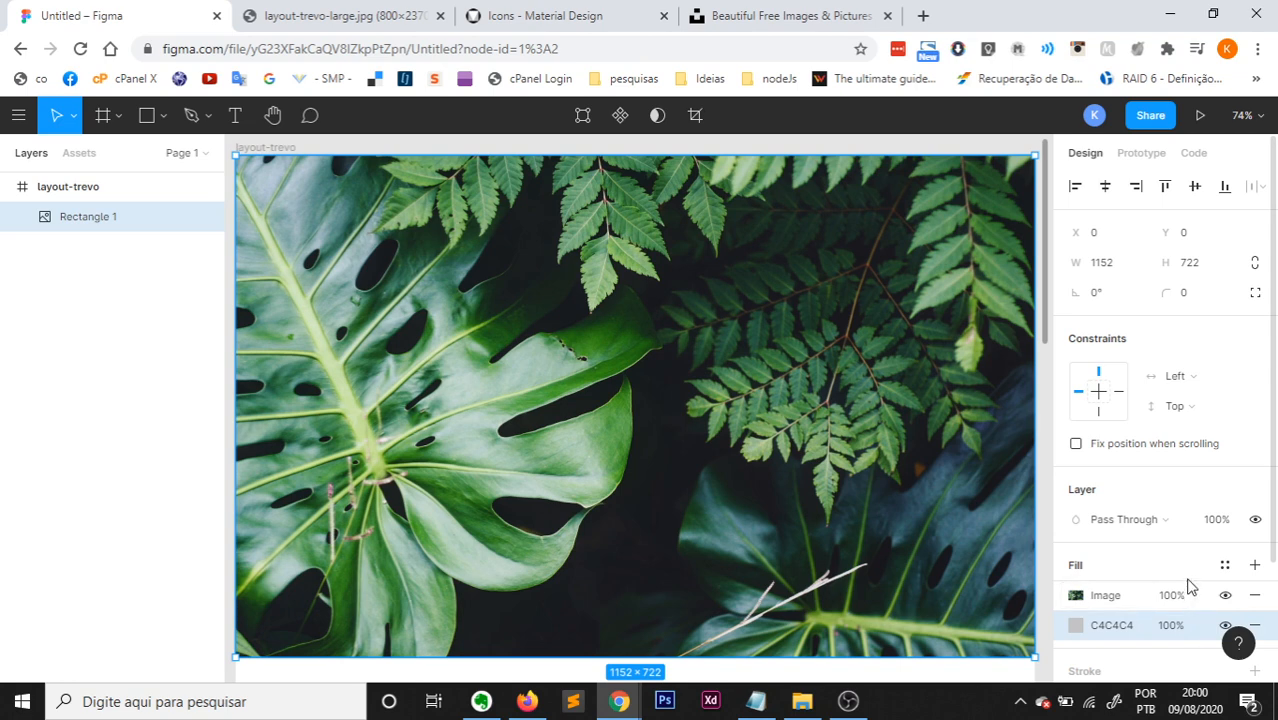
drag(1188, 590, 1204, 622)
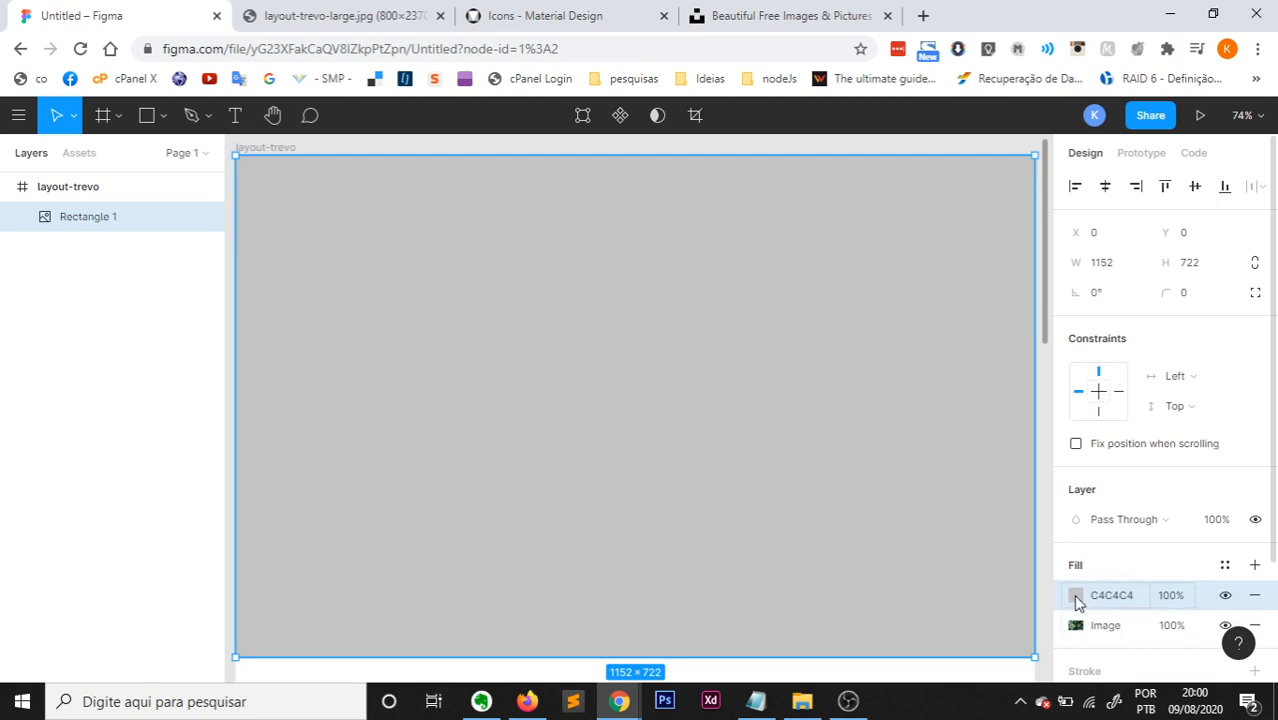
click(1075, 596)
drag(865, 295, 829, 444)
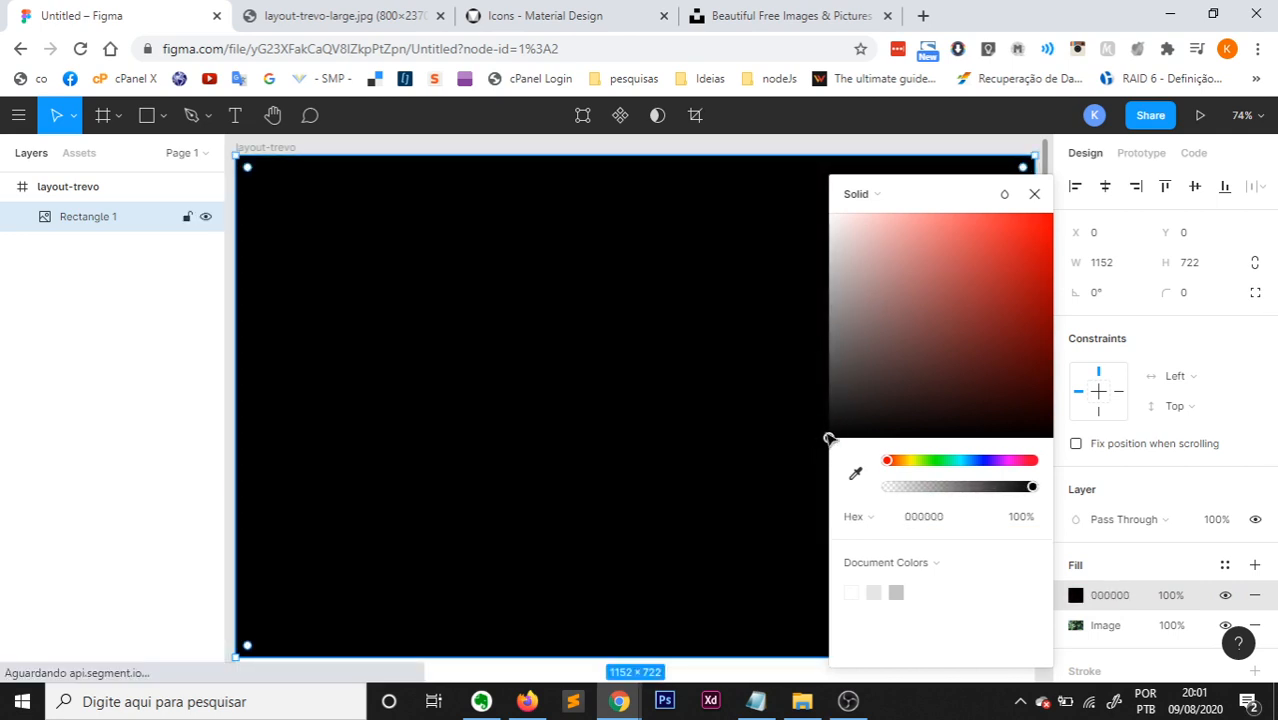
click(1178, 568)
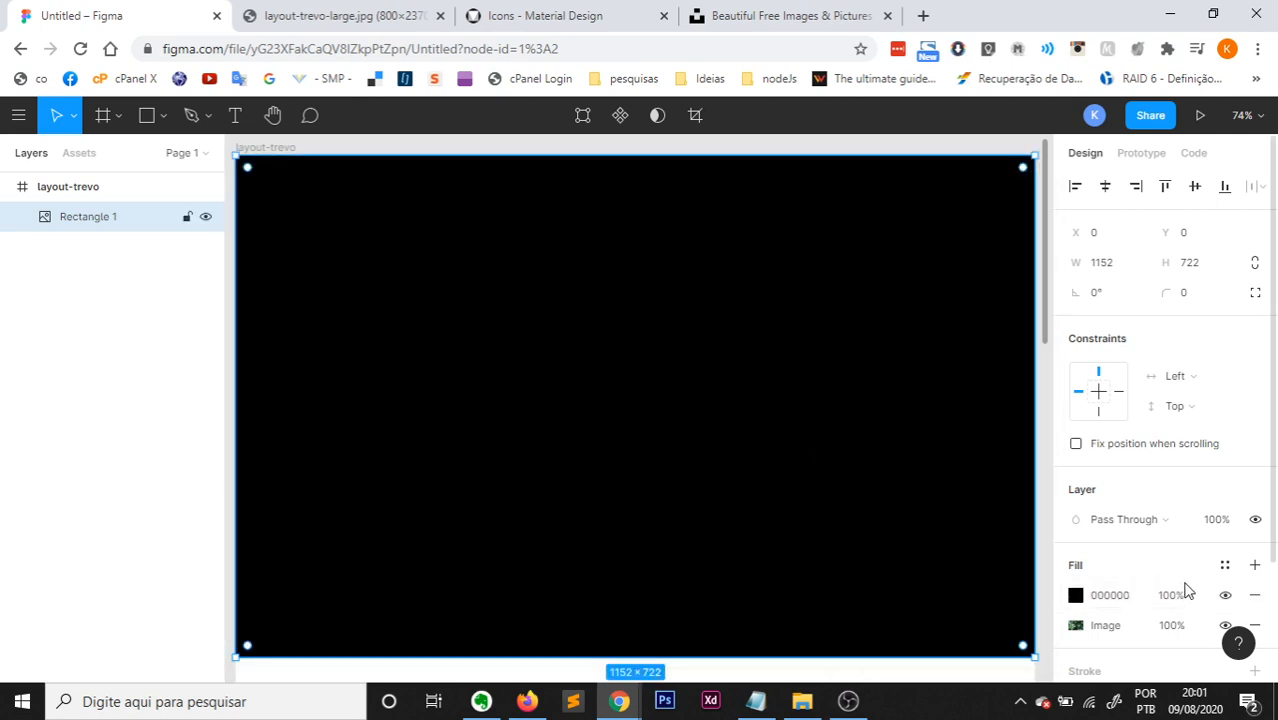
Set the black fill's opacity to 40% and toggle its visibility to compare the header with and without it.
click(1180, 595)
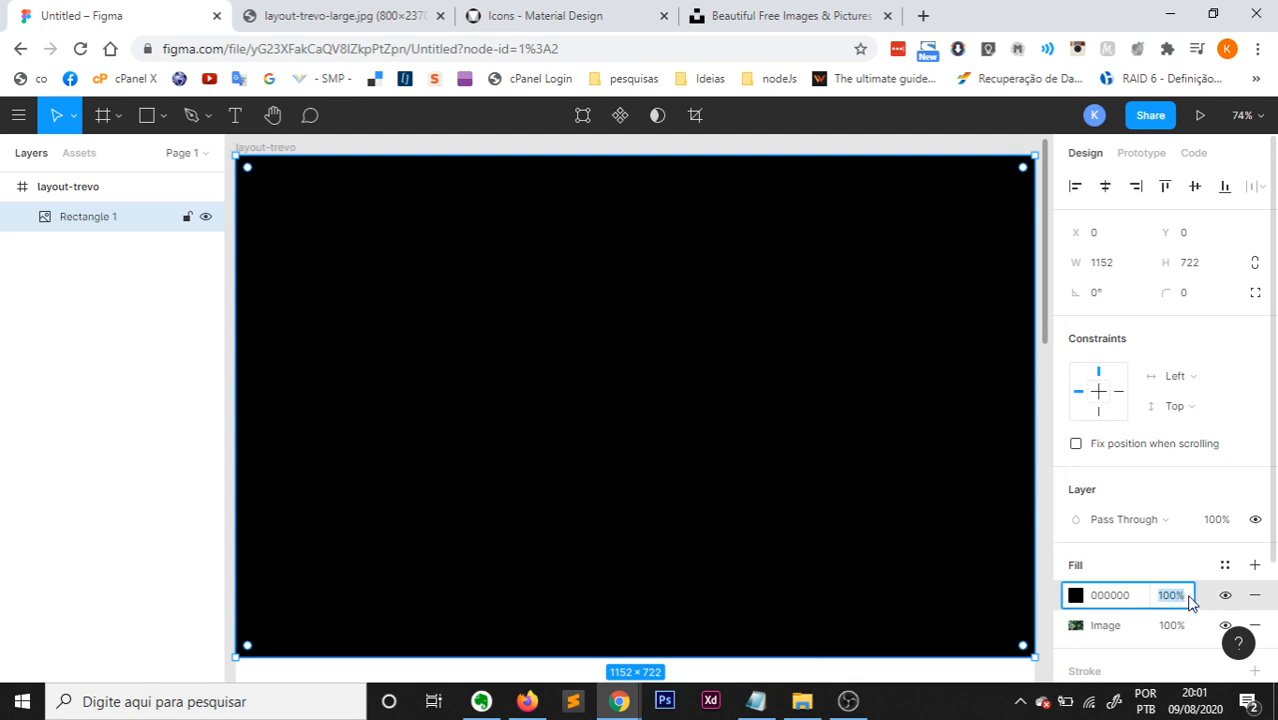
text(40)
key(Return)
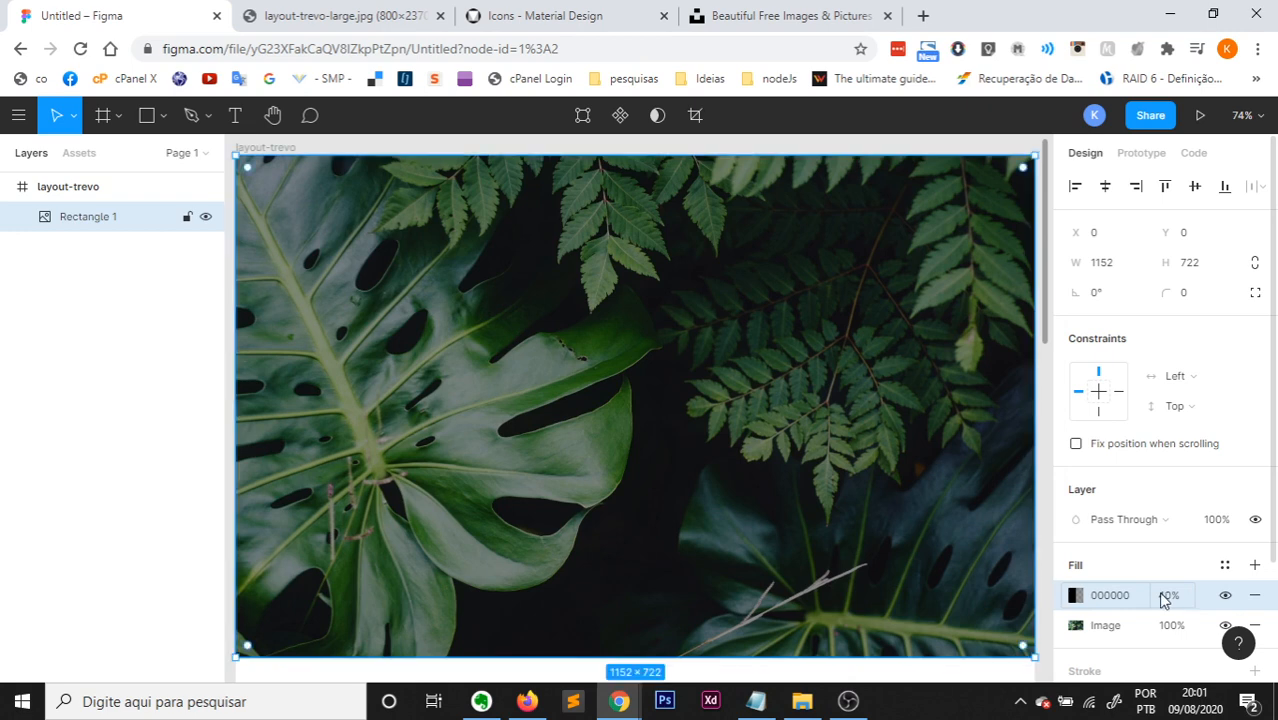
click(1224, 596)
click(1222, 596)
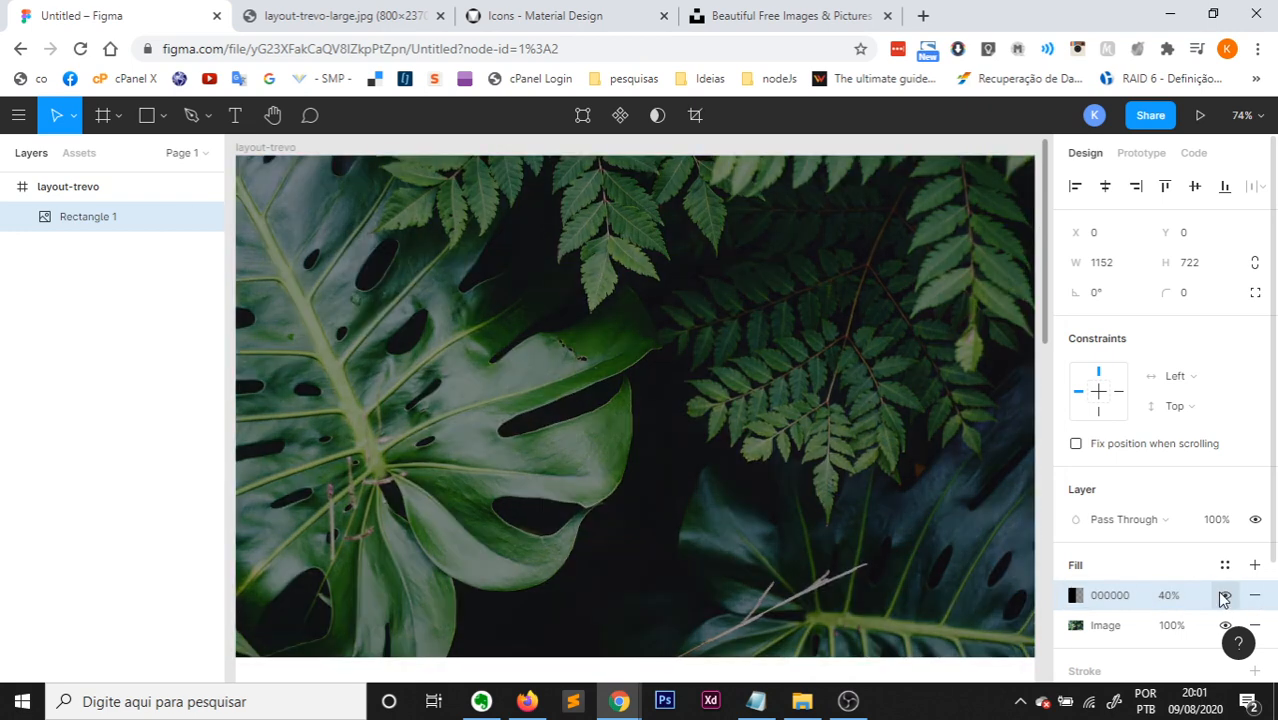
click(1222, 596)
click(1222, 596)
Check the header darkness in the layout-trevo-large.jpg reference and set the black overlay fill's opacity to 50%.
click(408, 12)
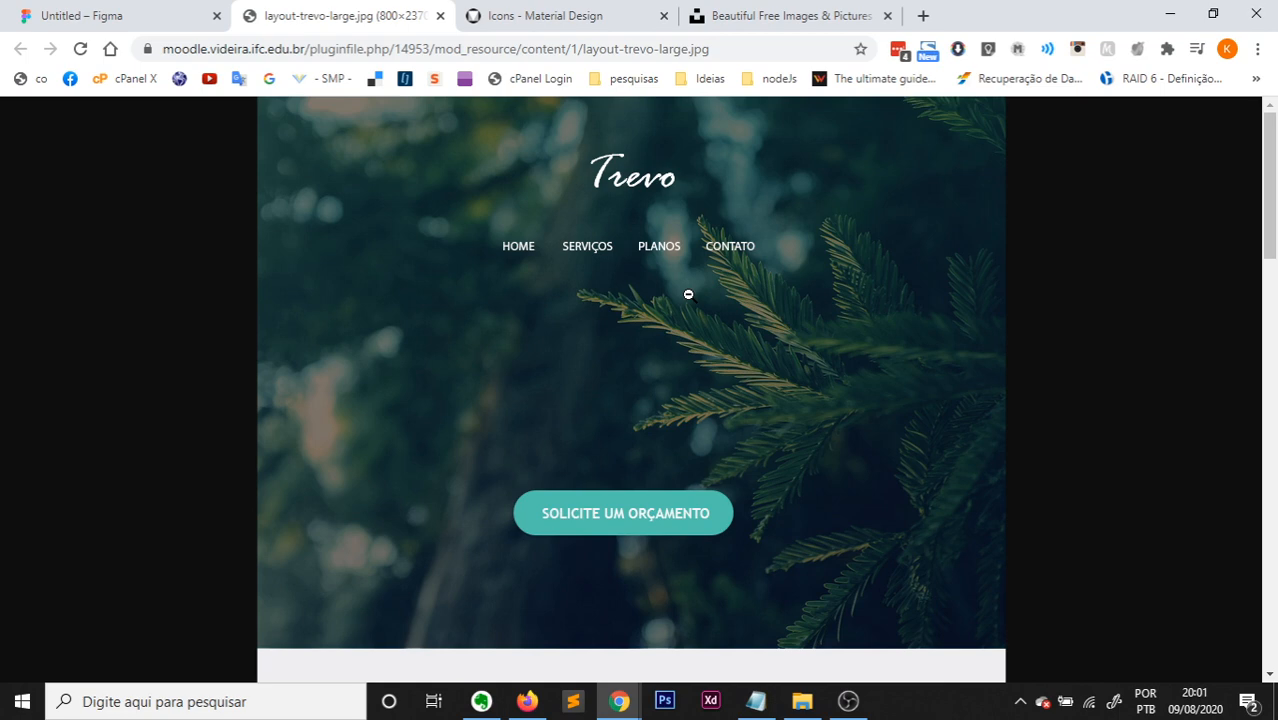
click(100, 14)
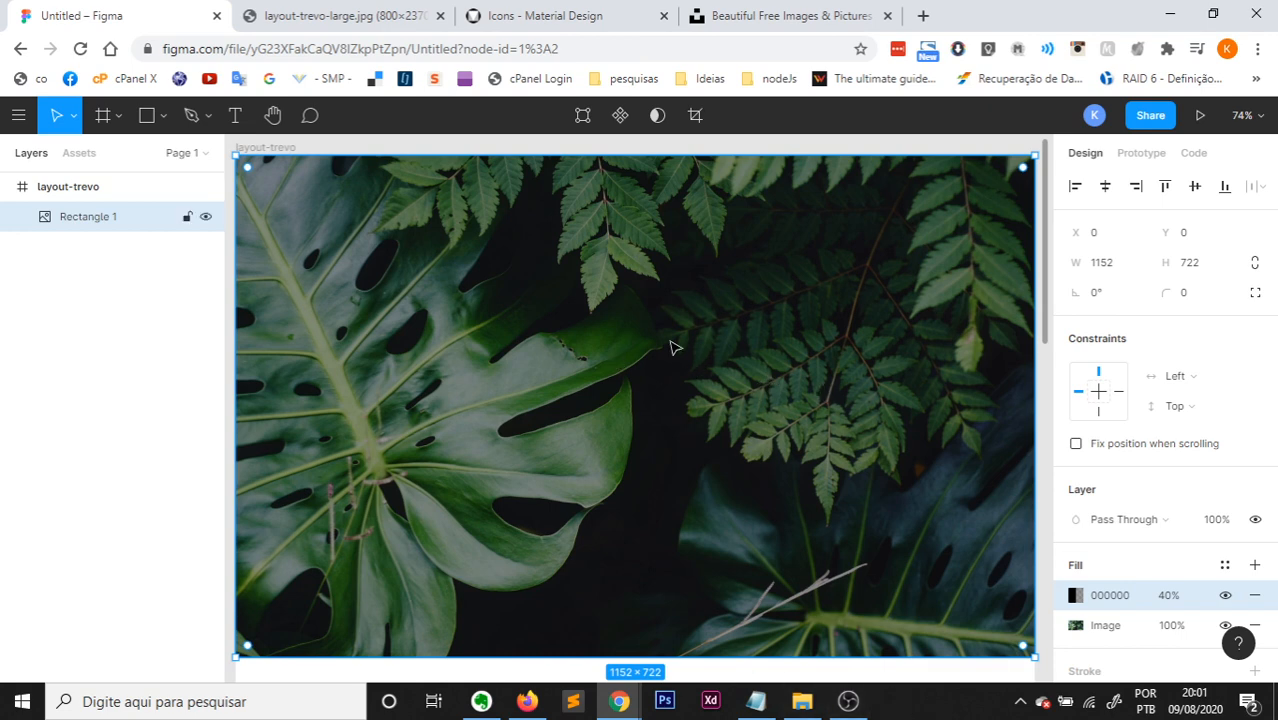
click(1168, 595)
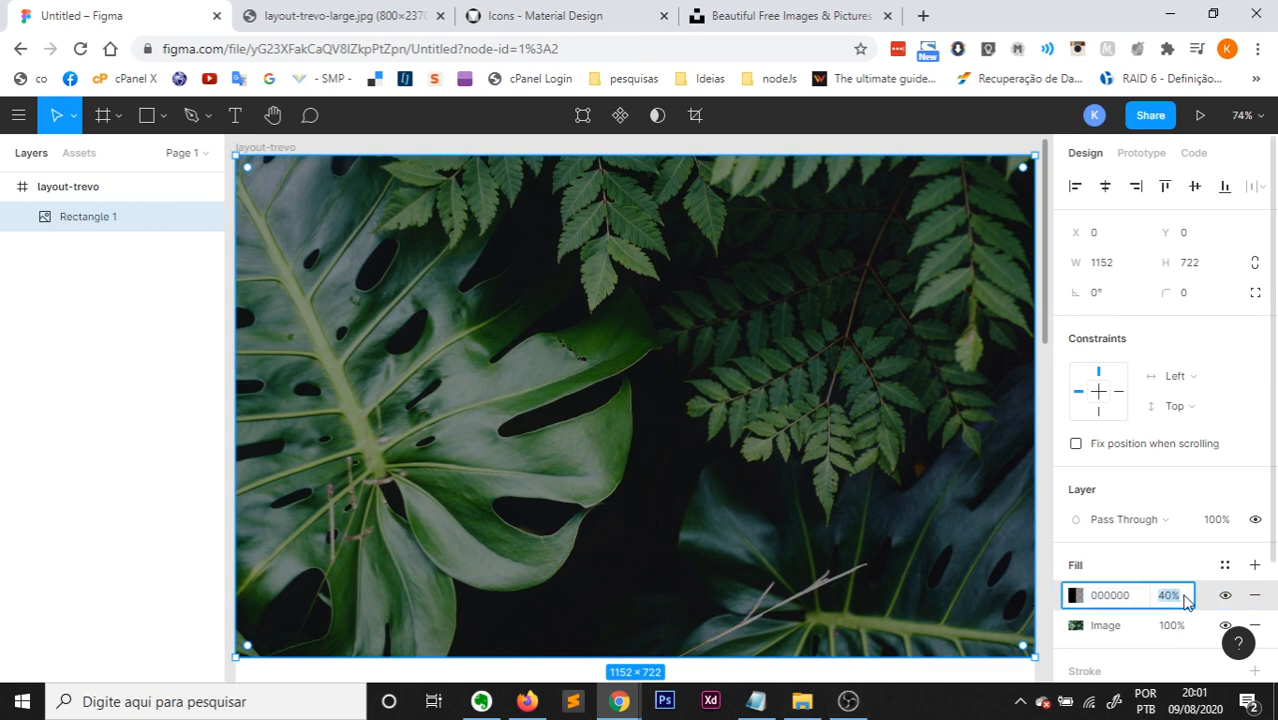
text(50)
key(Return)
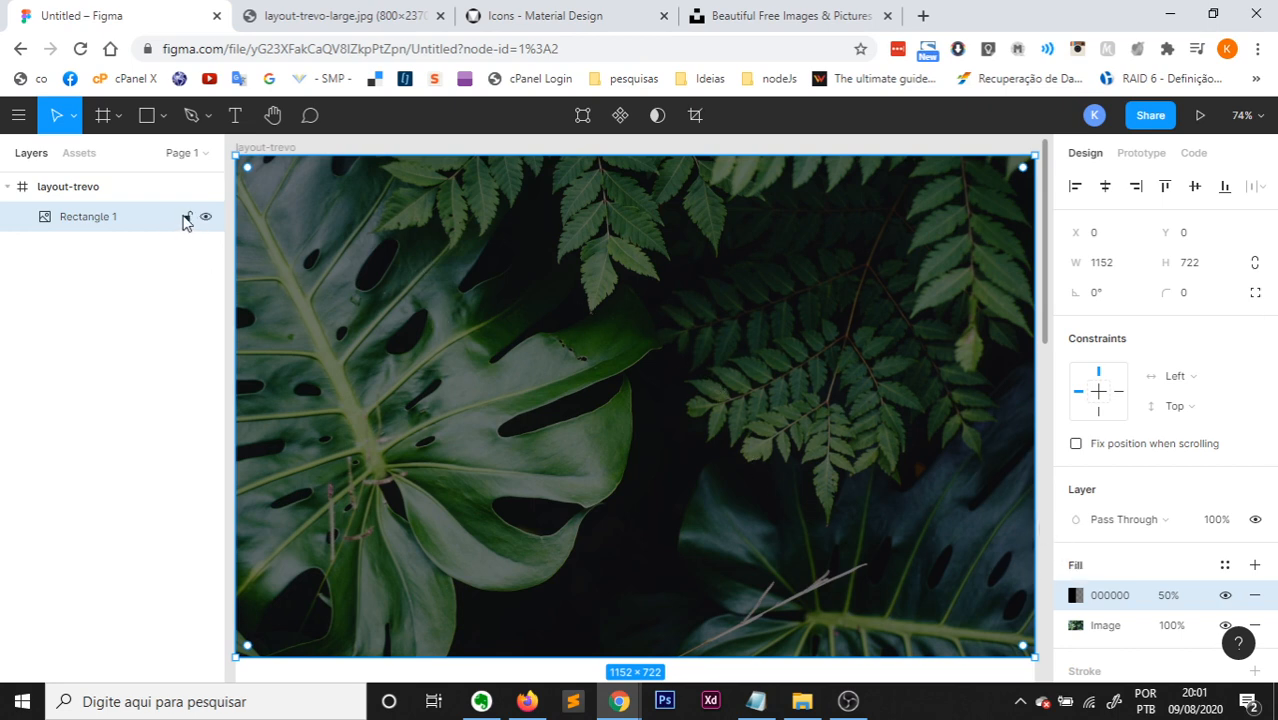
Rename the header rectangle layer as back-topo and lock it, leaving nothing selected.
double_click(86, 218)
text(back-topo)
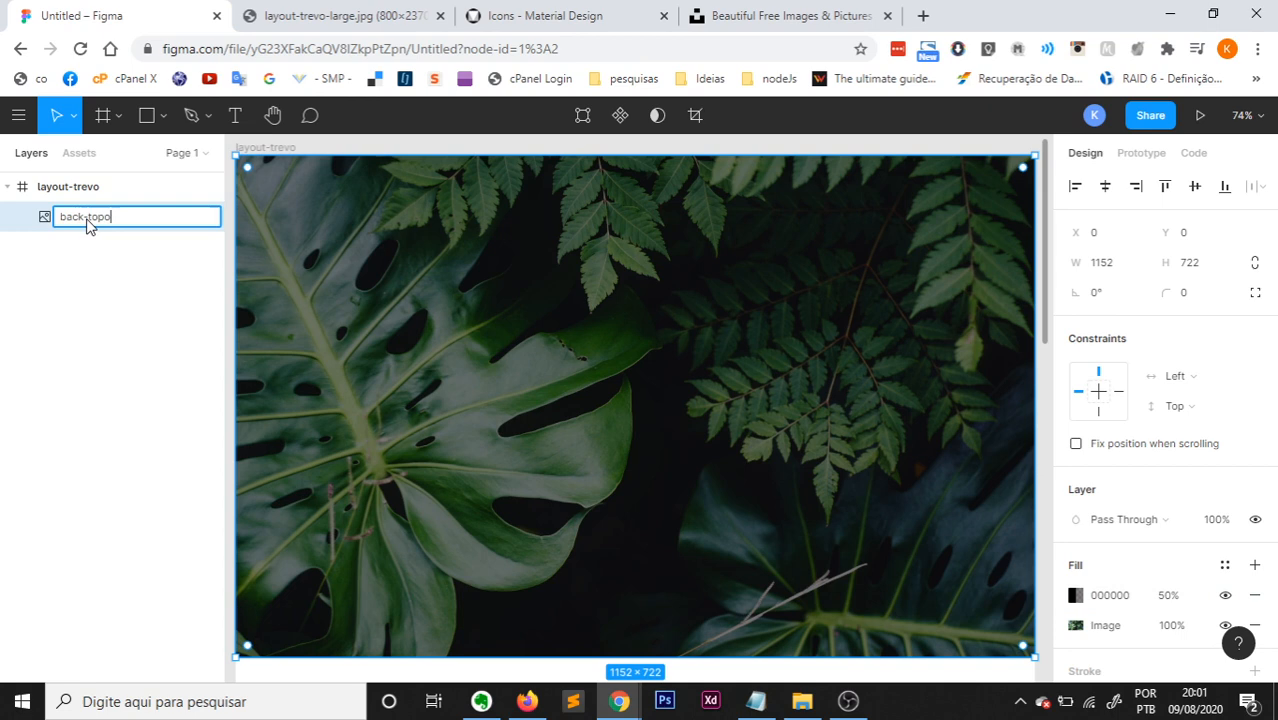
key(Return)
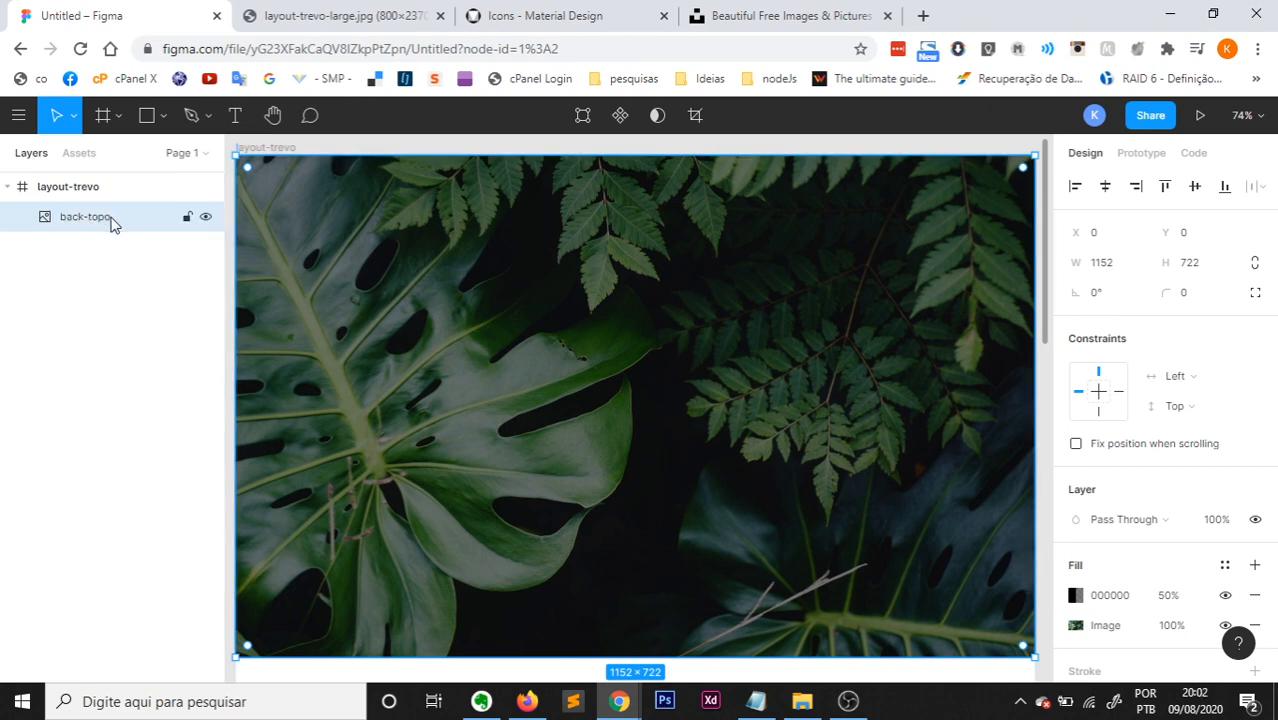
click(186, 219)
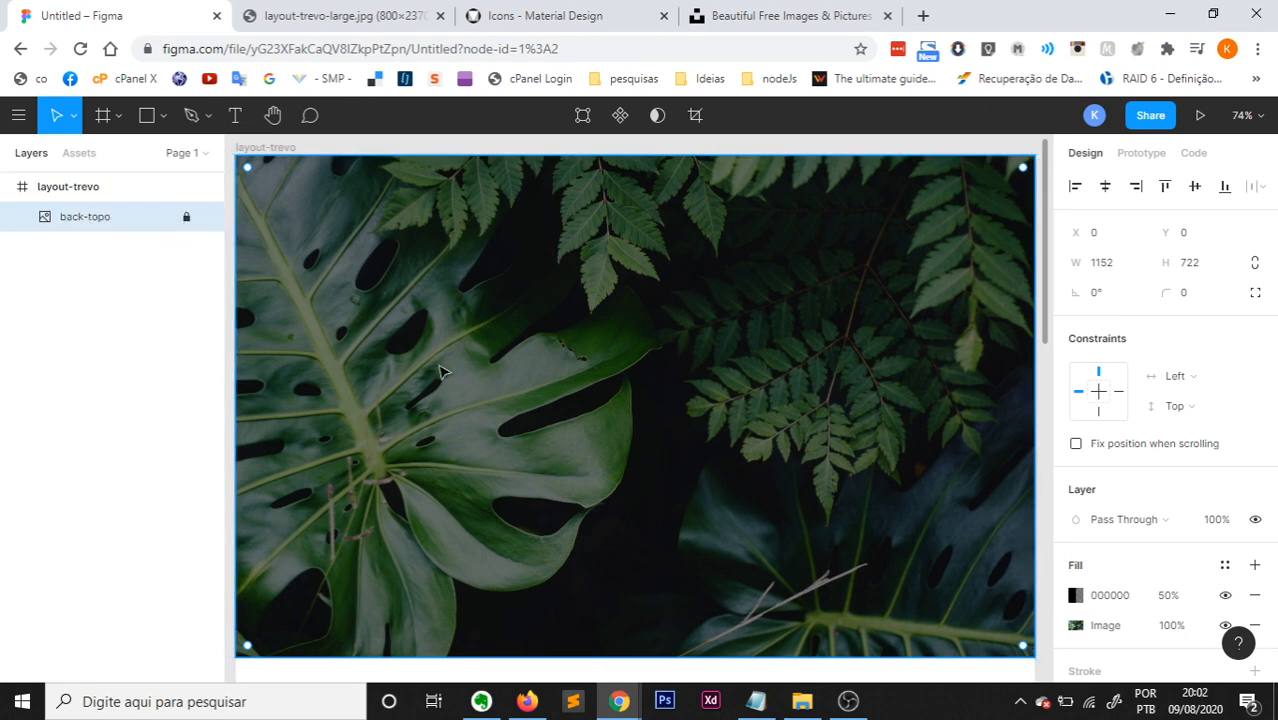
click(600, 395)
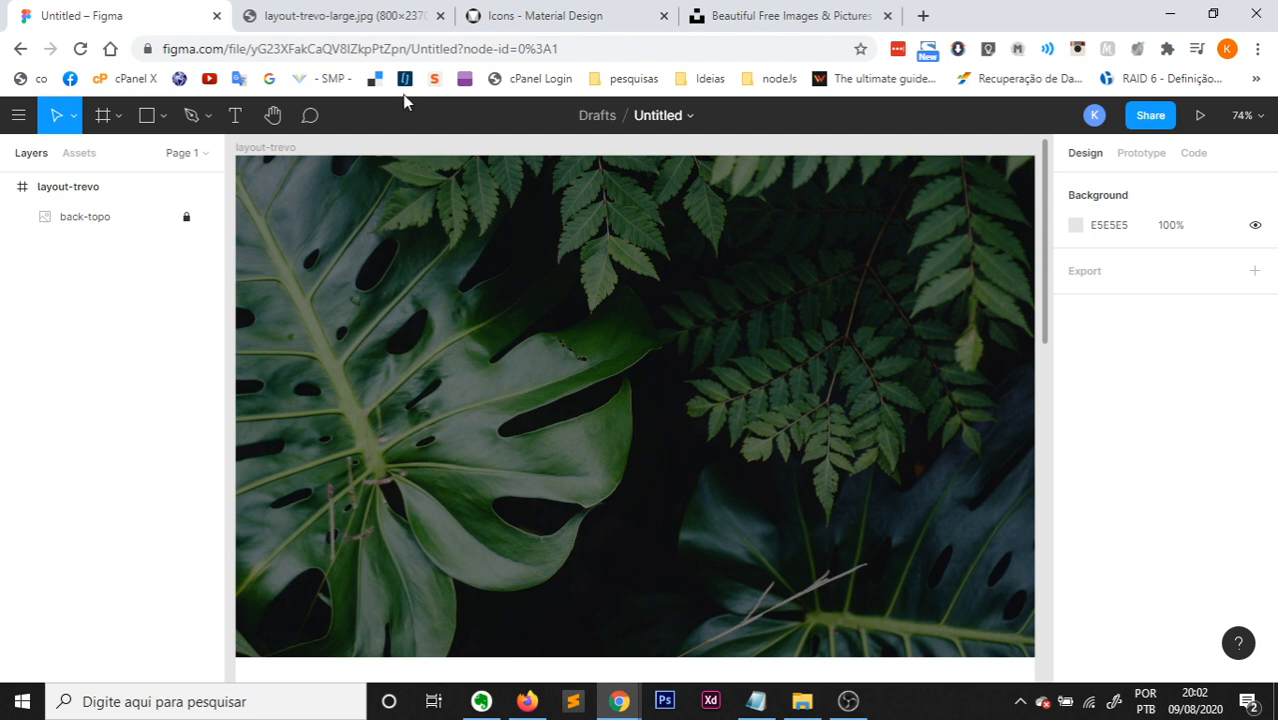
Add a text layer reading "Trevo" over the upper middle of the header image.
click(236, 118)
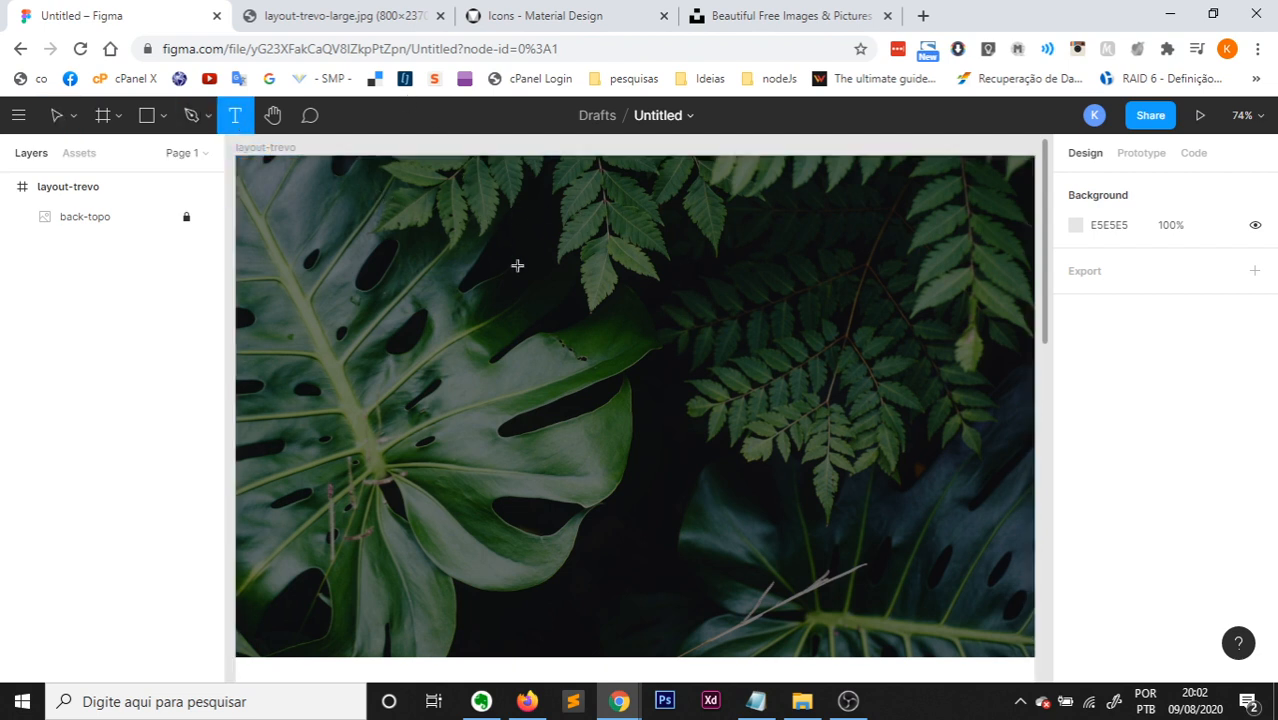
click(526, 286)
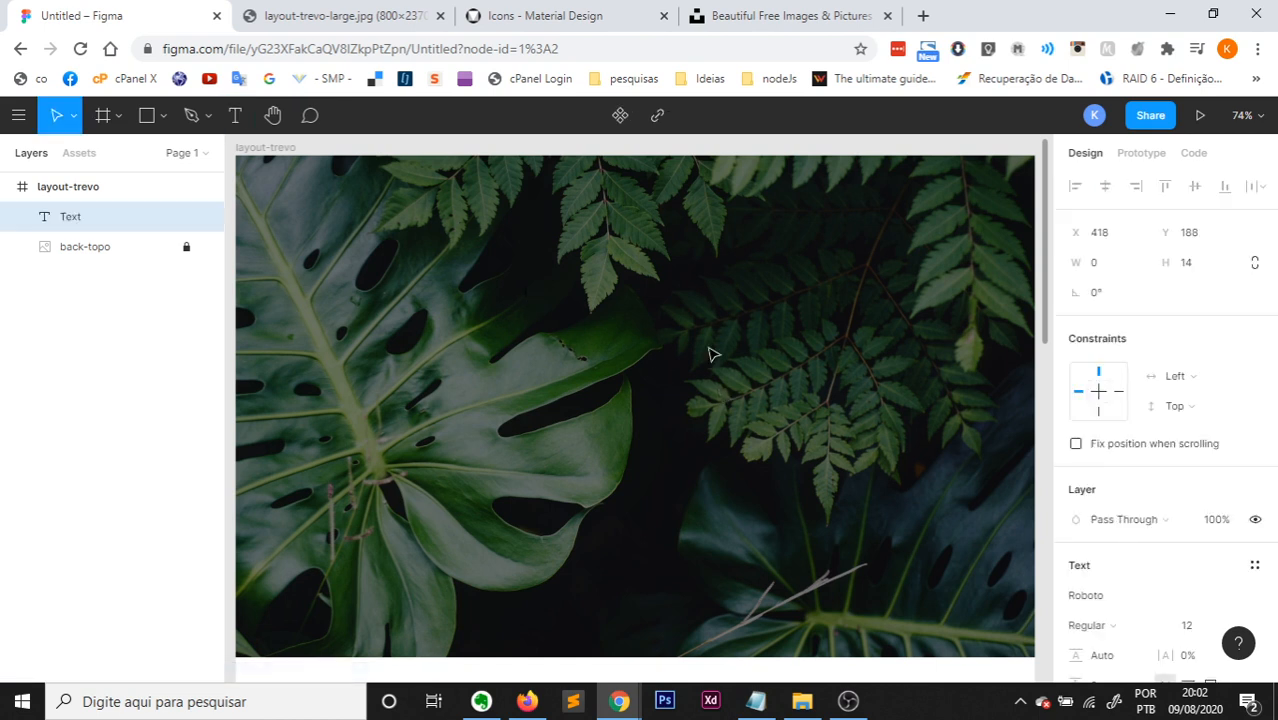
text(Trevo)
key(Escape)
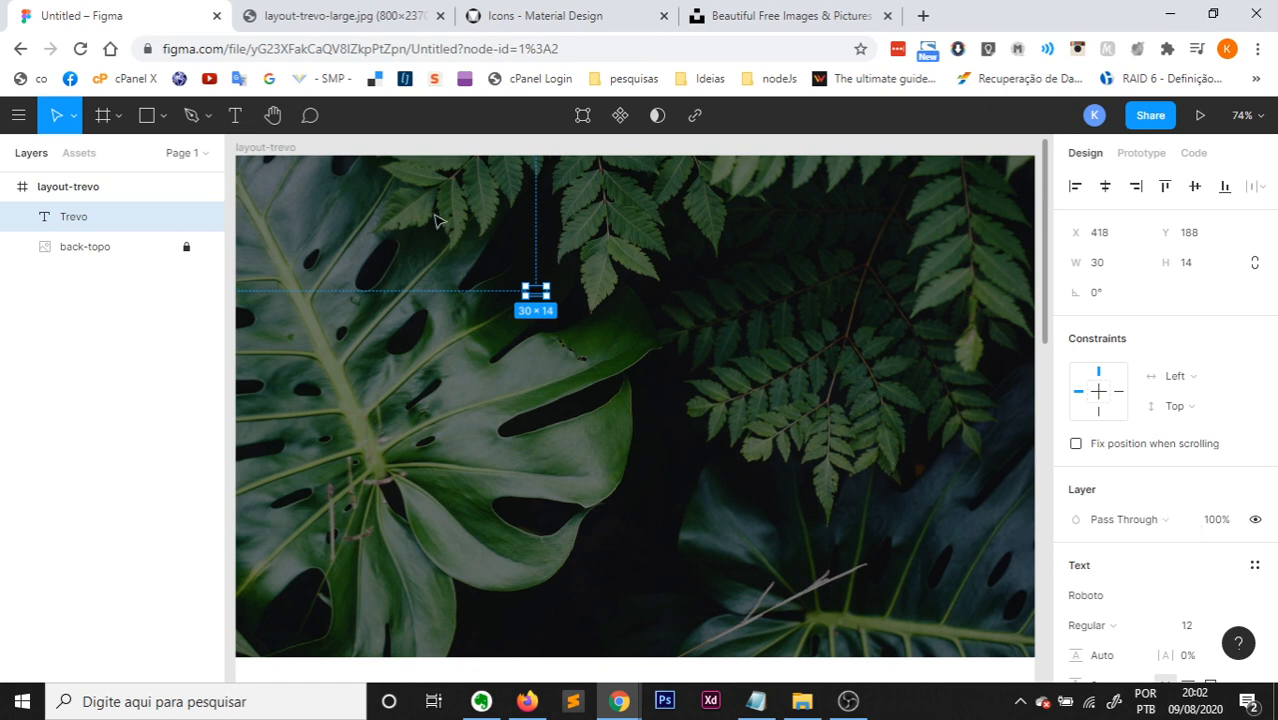
Set the Trevo text's font size to 72.
drag(404, 232, 611, 359)
scroll(1230, 450, down, 5)
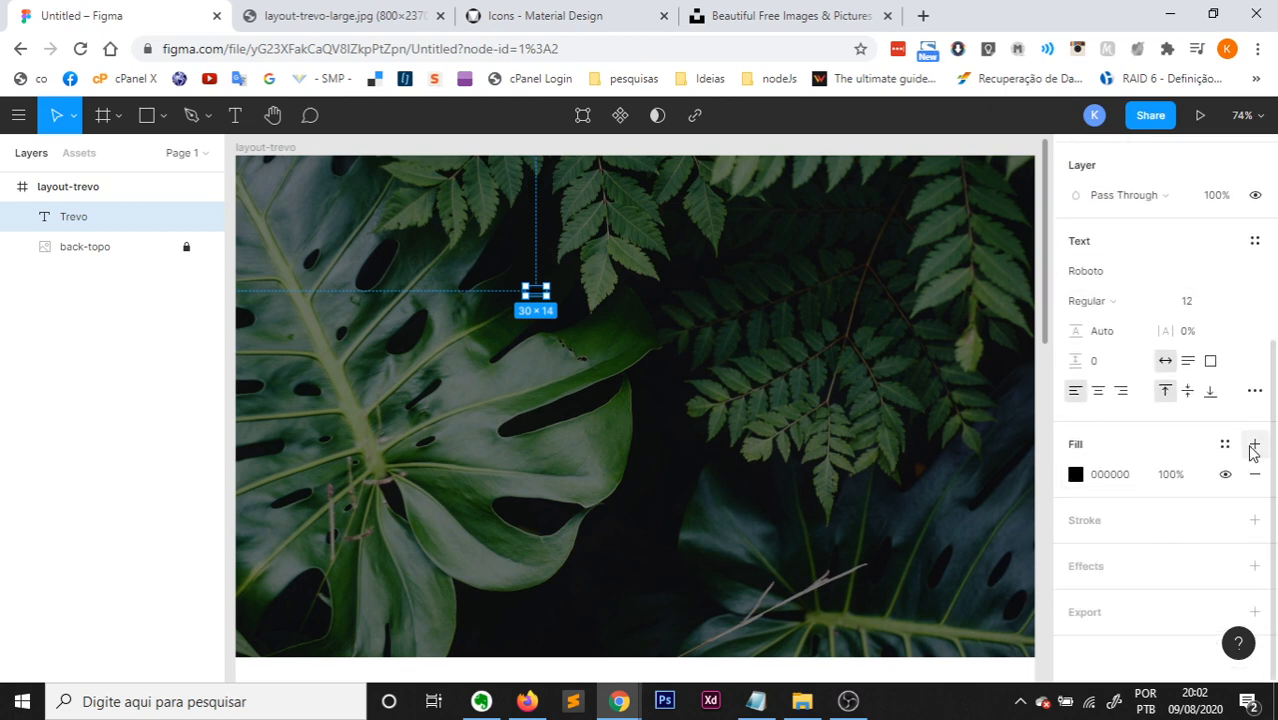
scroll(1230, 460, up, 4)
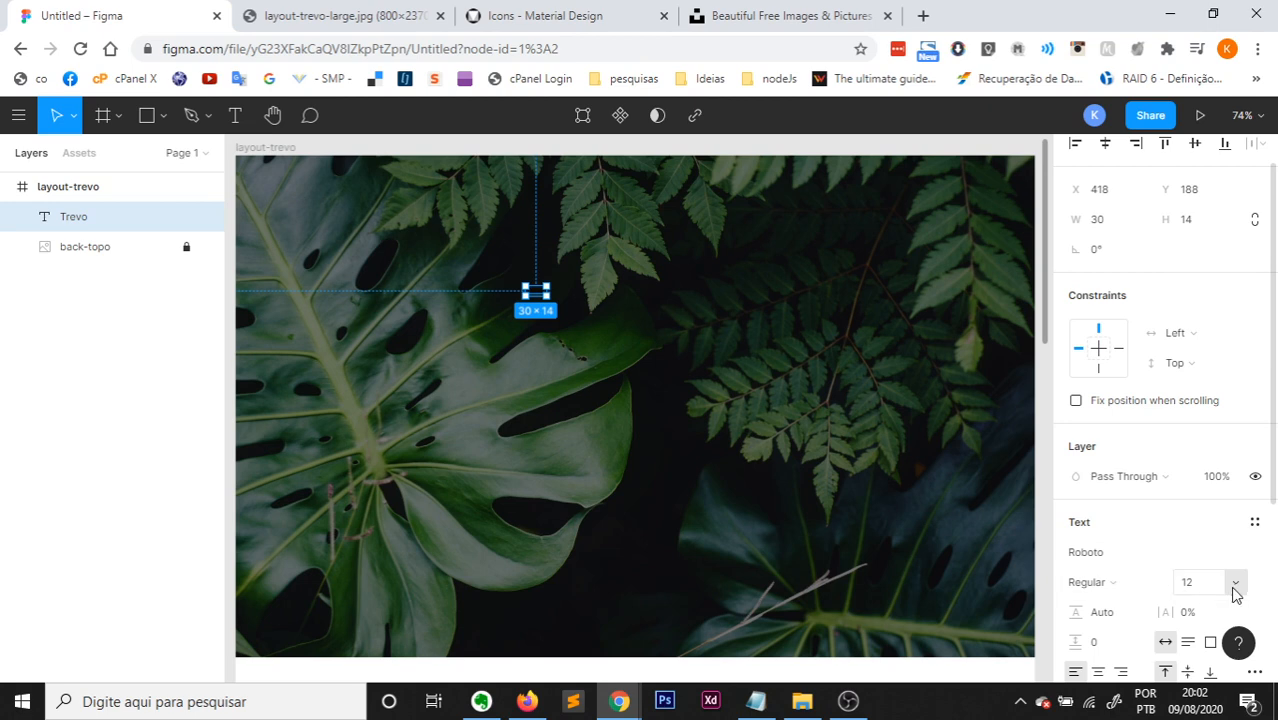
click(1236, 590)
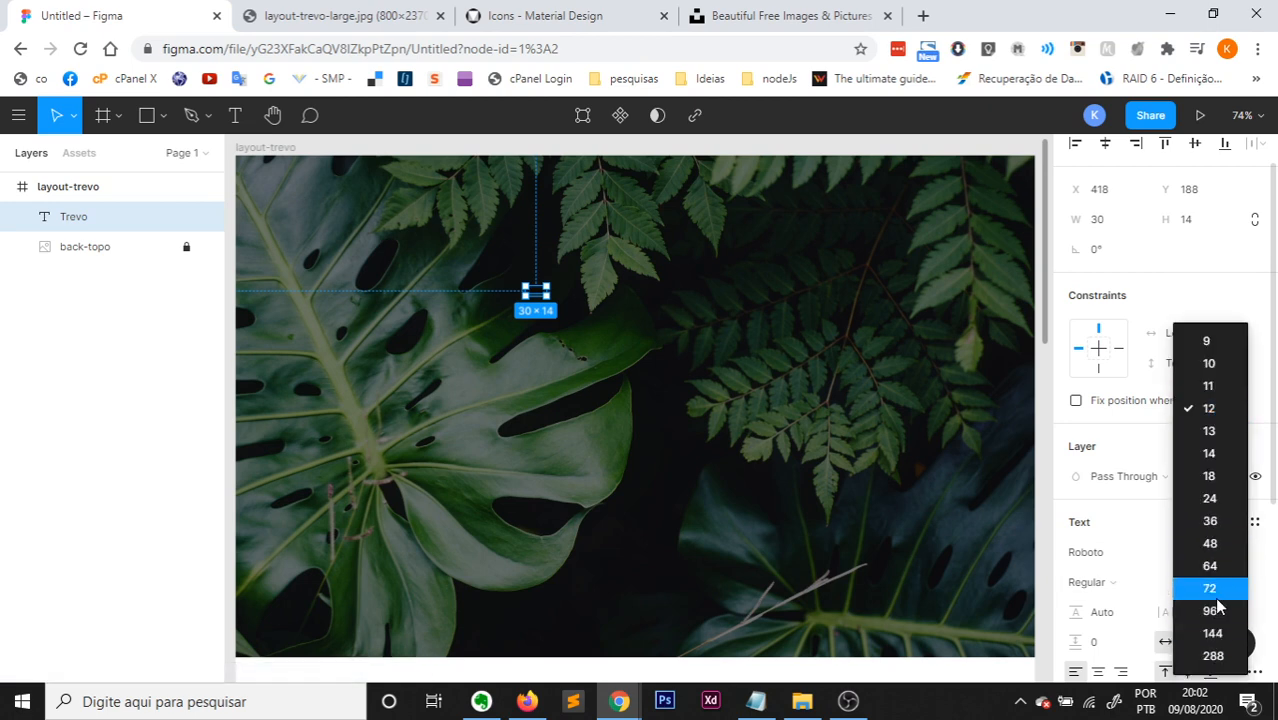
click(1217, 597)
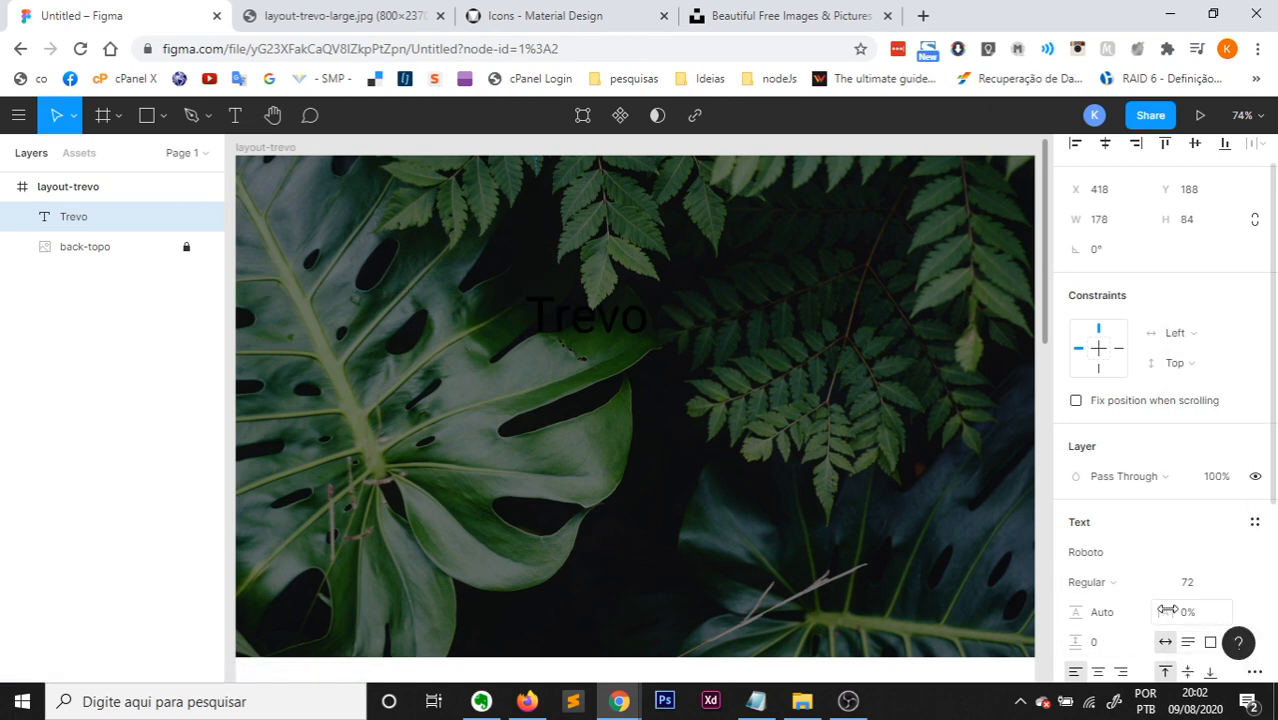
Change the Trevo text's fill colour to white (FFFFFF) and keep the text selected.
scroll(1175, 572, down, 2)
scroll(1175, 572, down, 2)
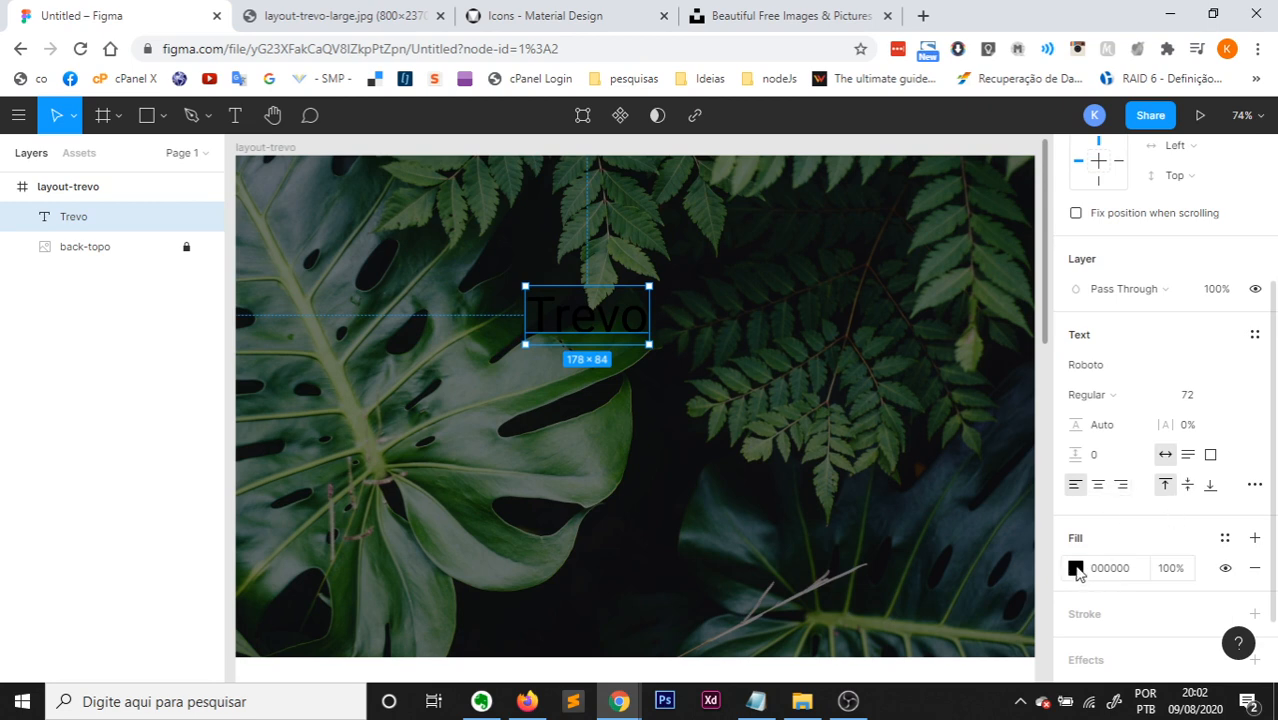
click(1076, 568)
drag(850, 348, 686, 203)
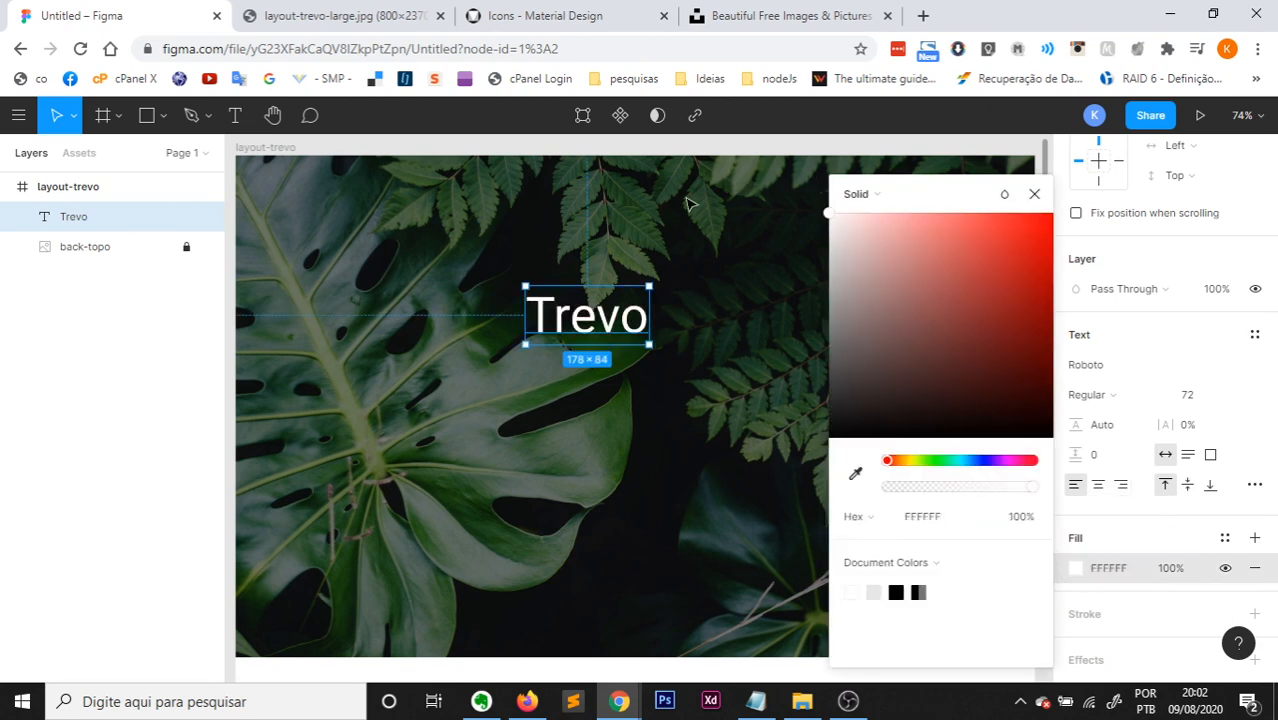
click(718, 280)
click(640, 328)
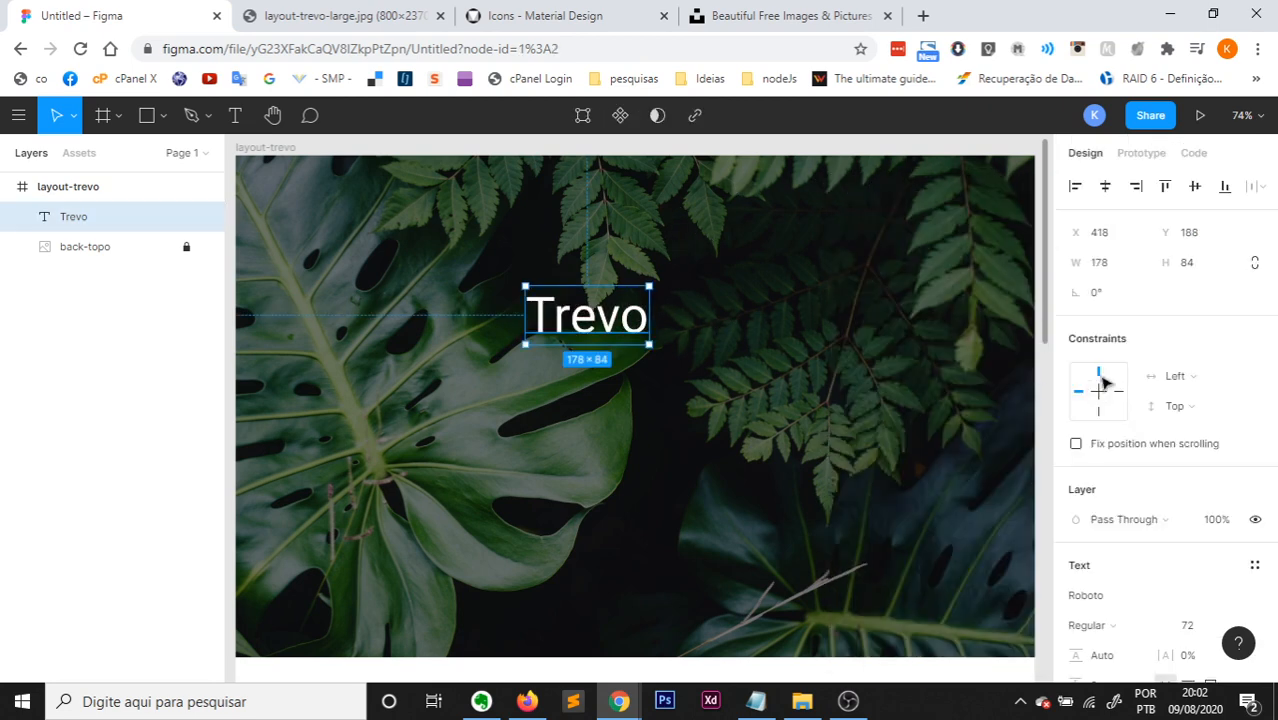
Preview successive font families on the Trevo text, set its font to Satisfy, and deselect it.
scroll(1126, 560, down, 1)
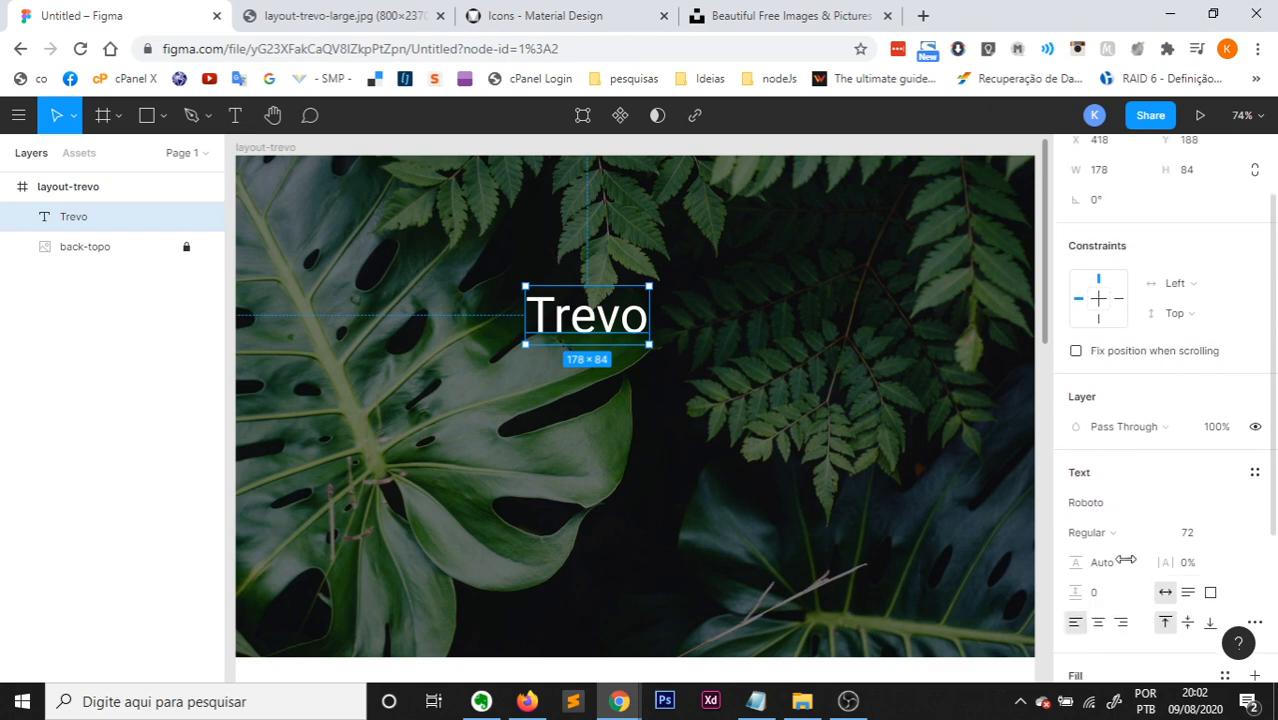
click(1150, 501)
key(Down)
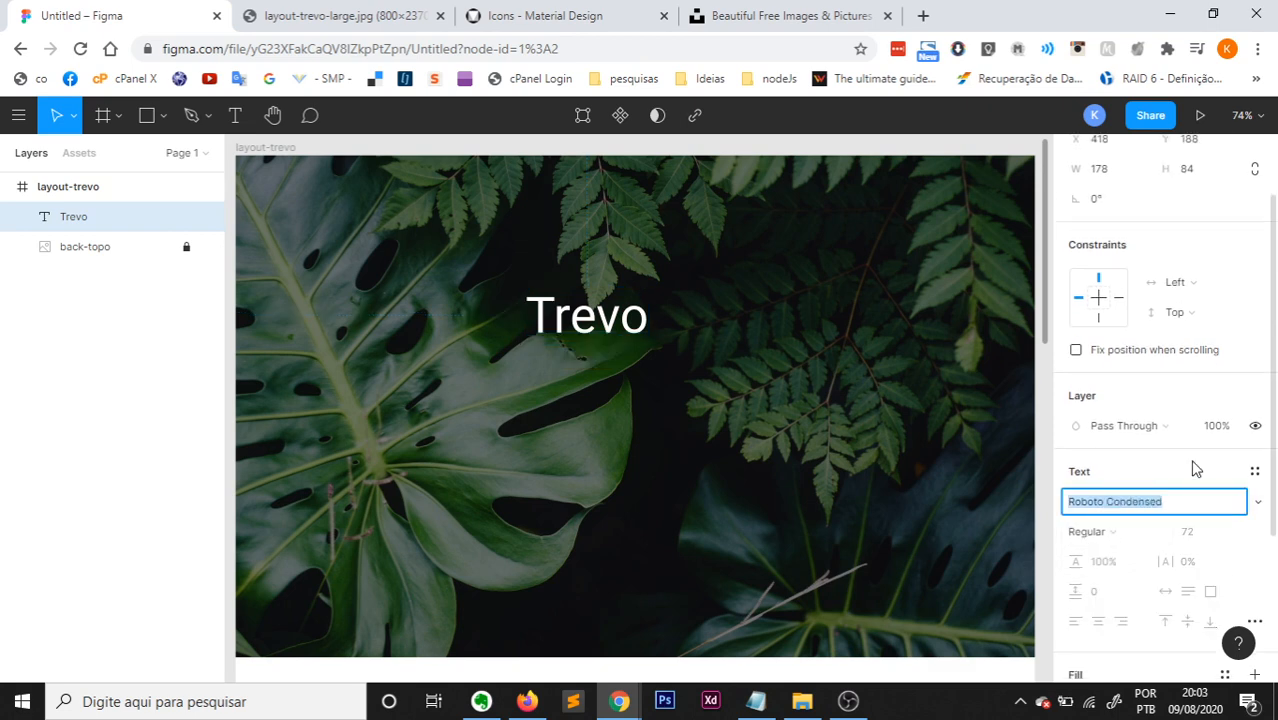
key(Down)
key(Down)
key(Down)
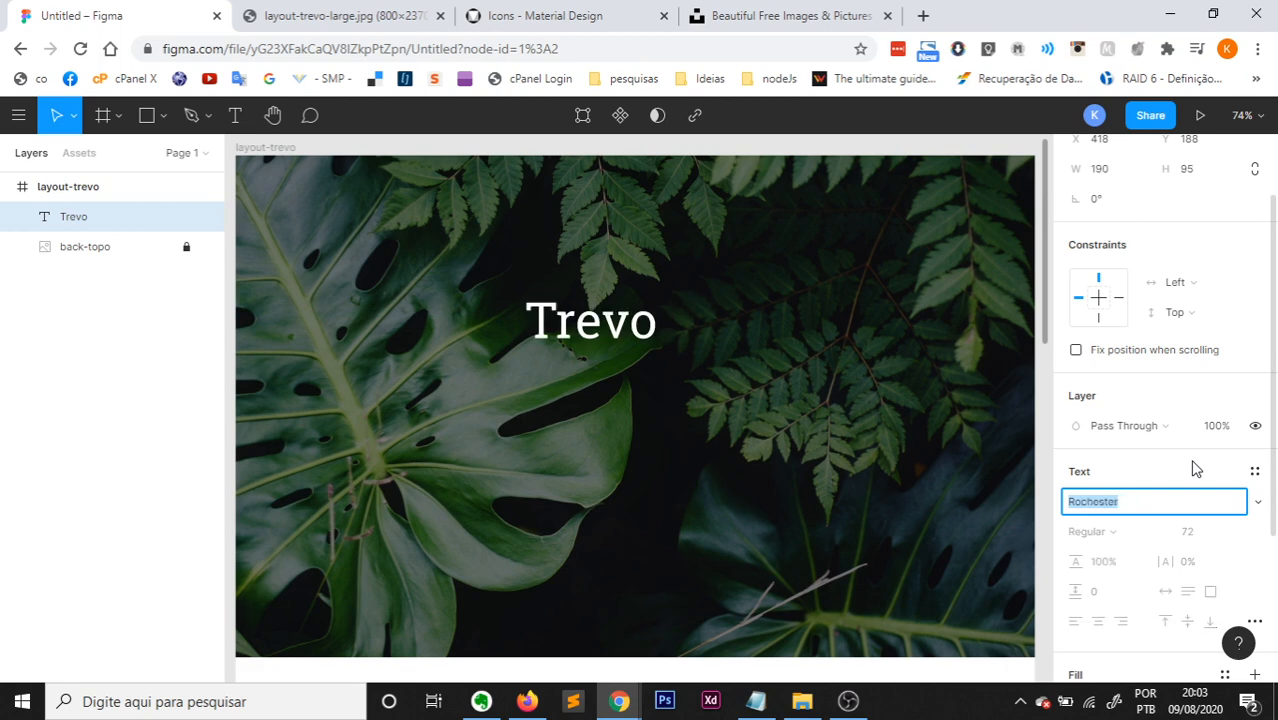
key(Down)
key(Up)
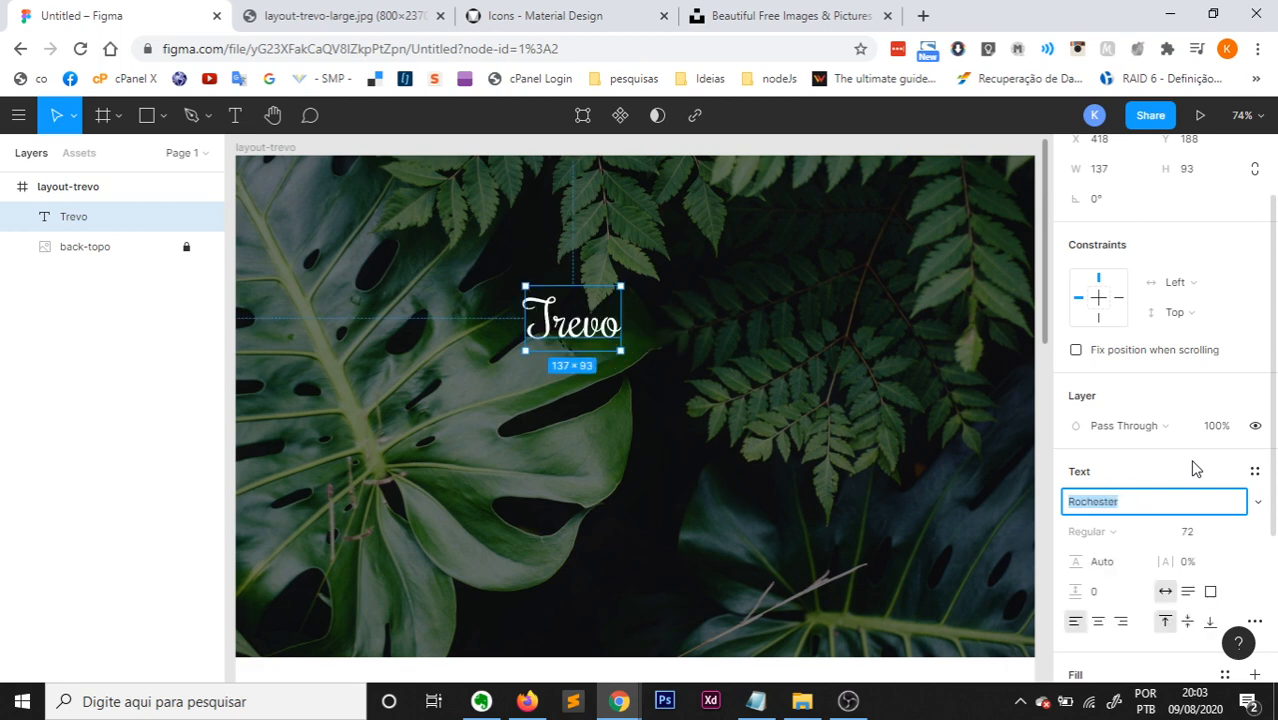
key(Down)
key(Down)
key(Down)
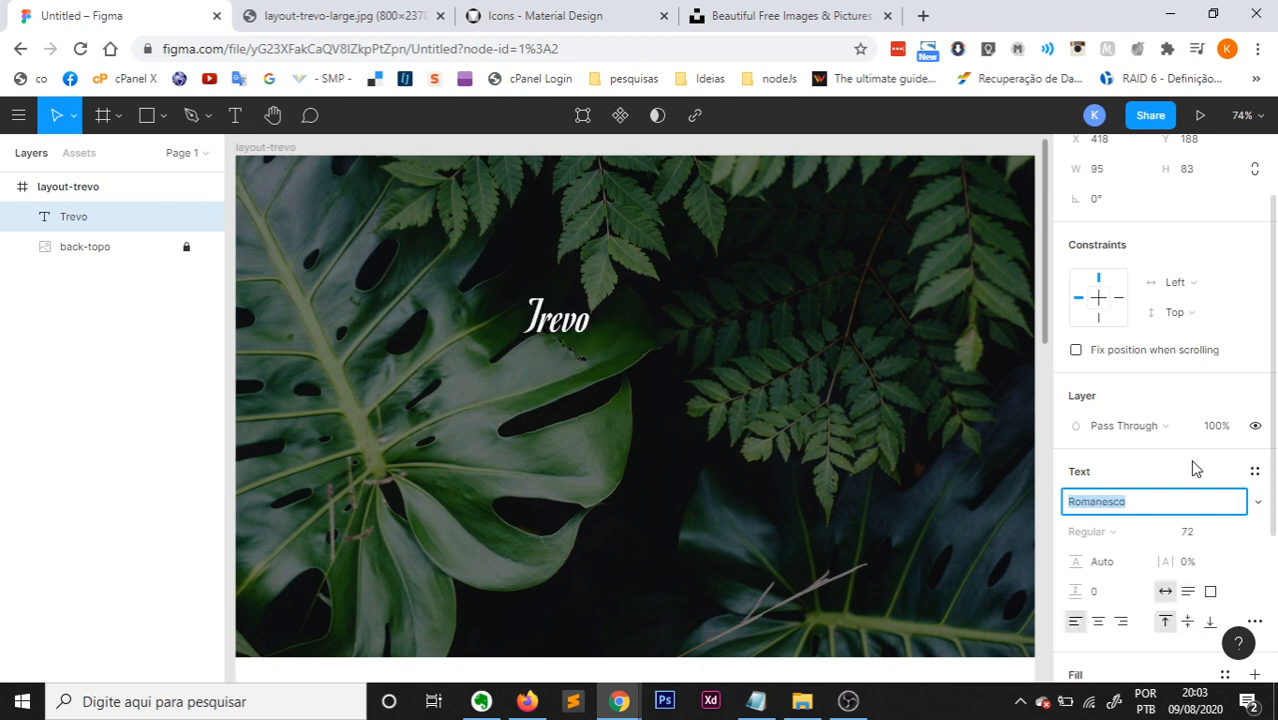
key(Down)
key(Down)
key(Down)
key(Down)
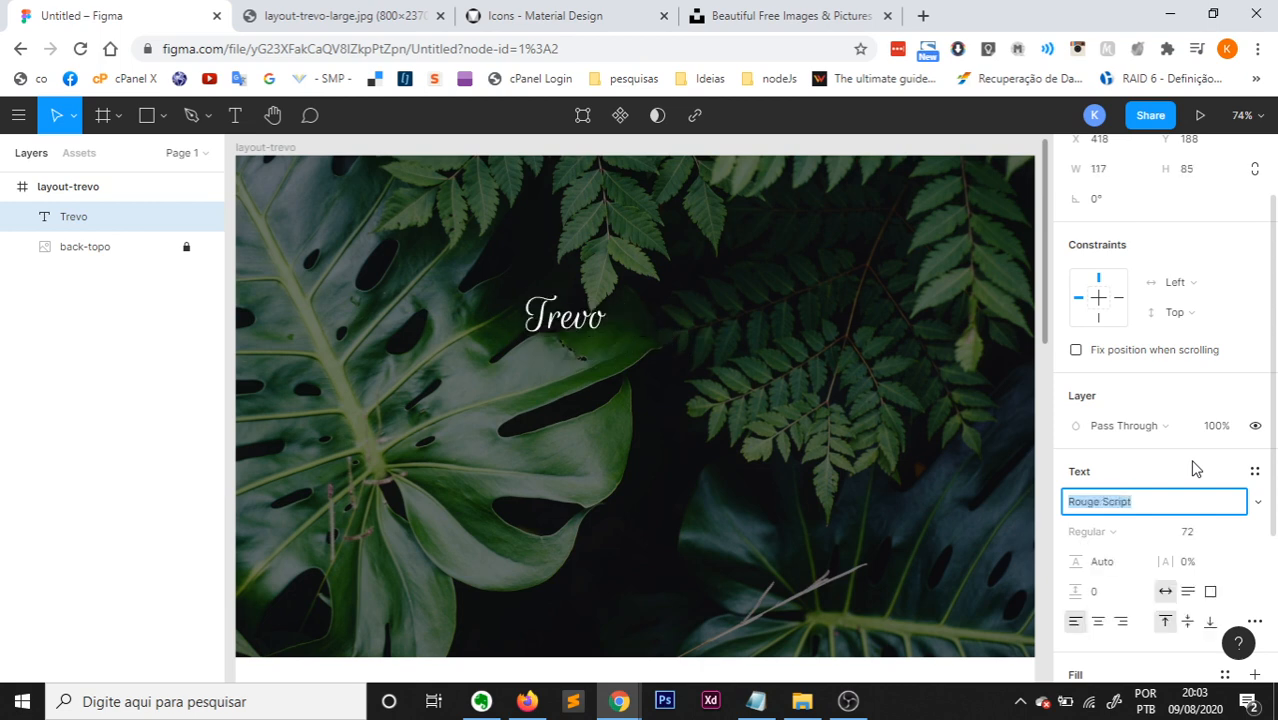
key(Down)
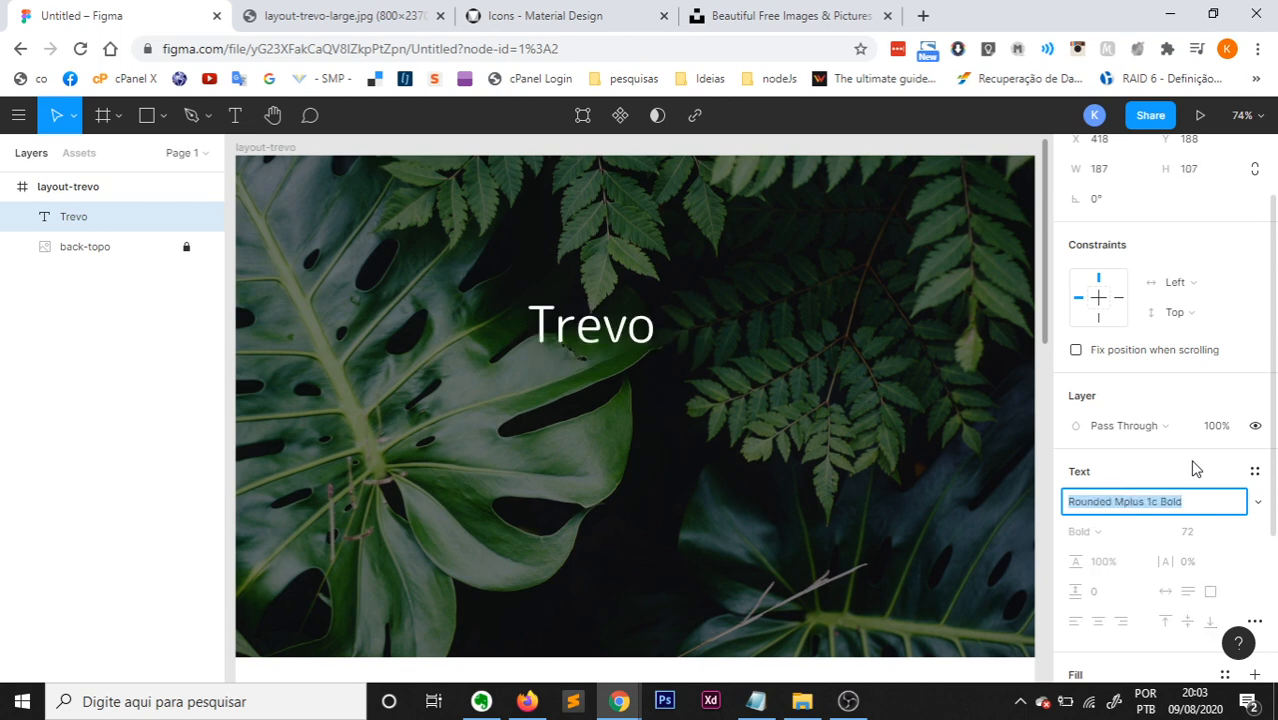
key(Down)
key(Down)
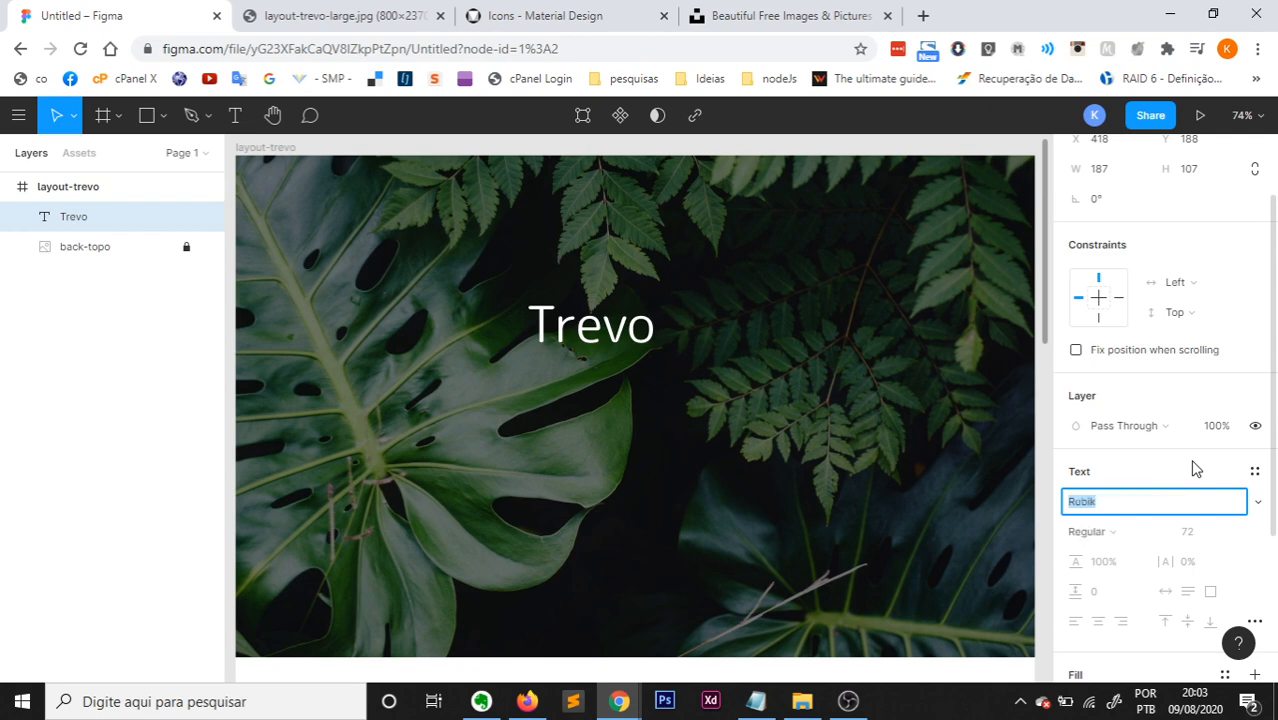
key(Down)
key(Down)
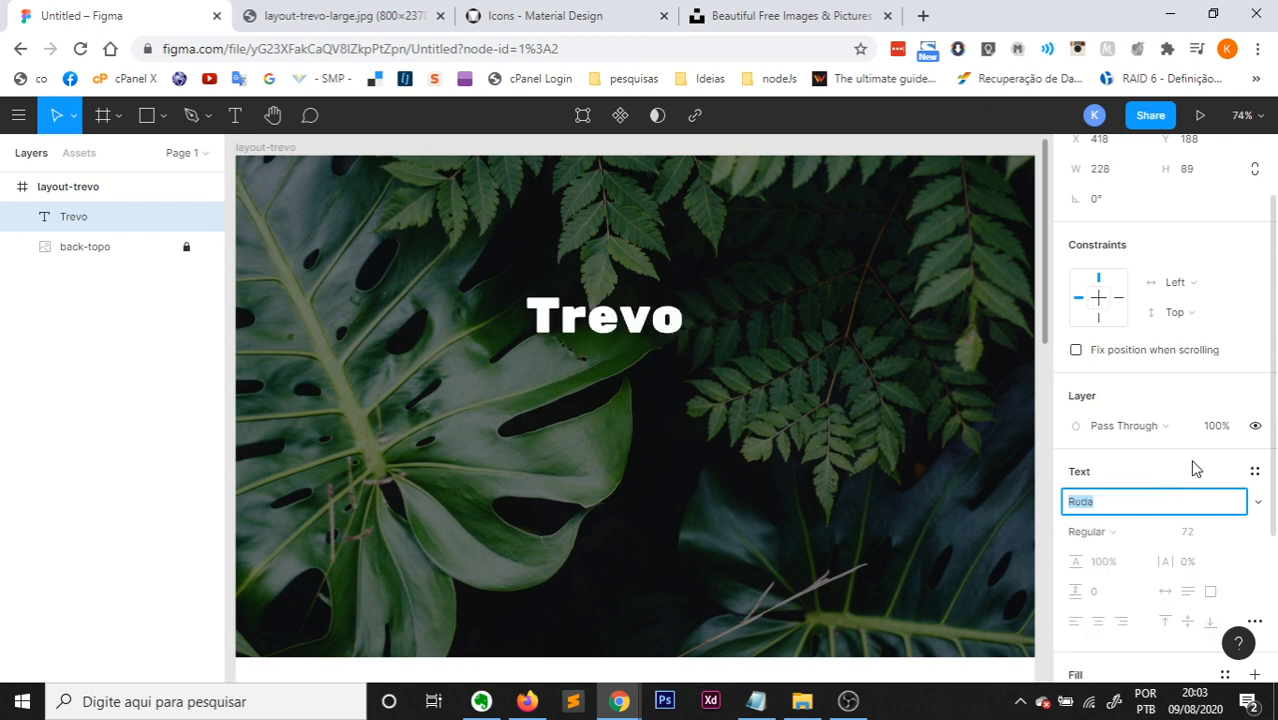
key(Down)
key(Down)
key(Down)
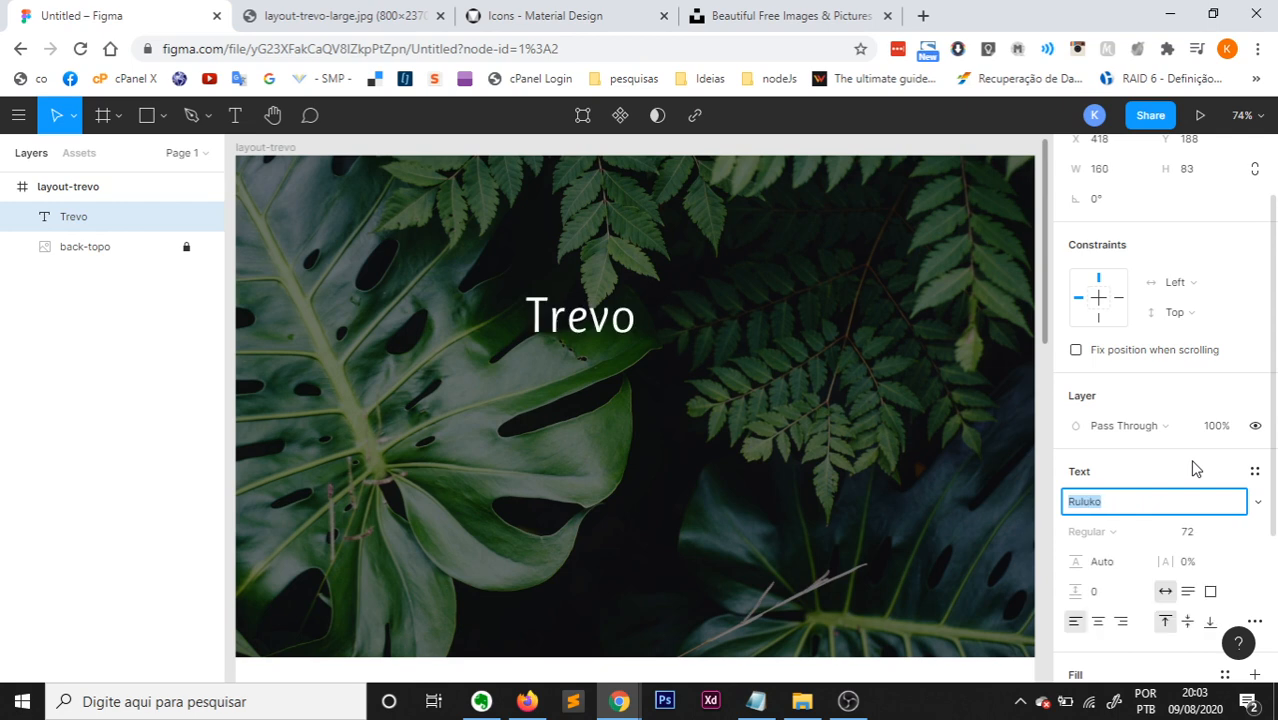
key(Up)
key(Down)
key(Down)
key(Down)
key(Down)
key(Down)
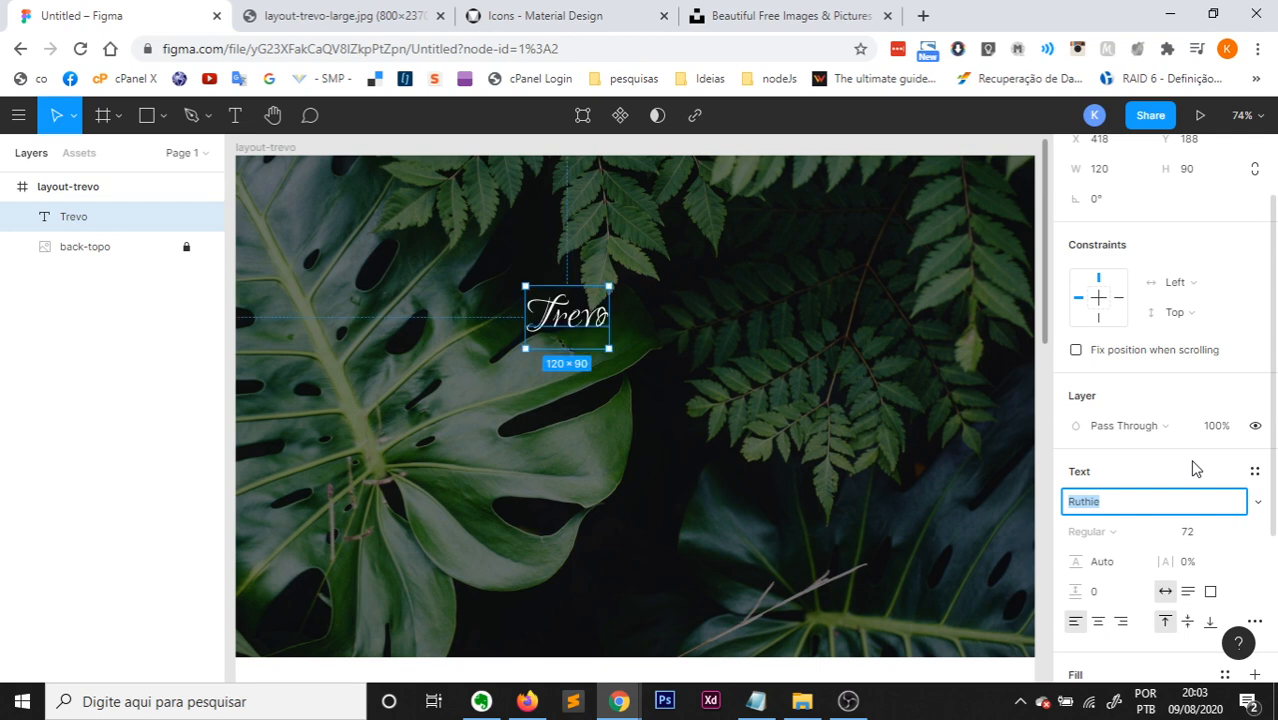
key(Down)
key(Down)
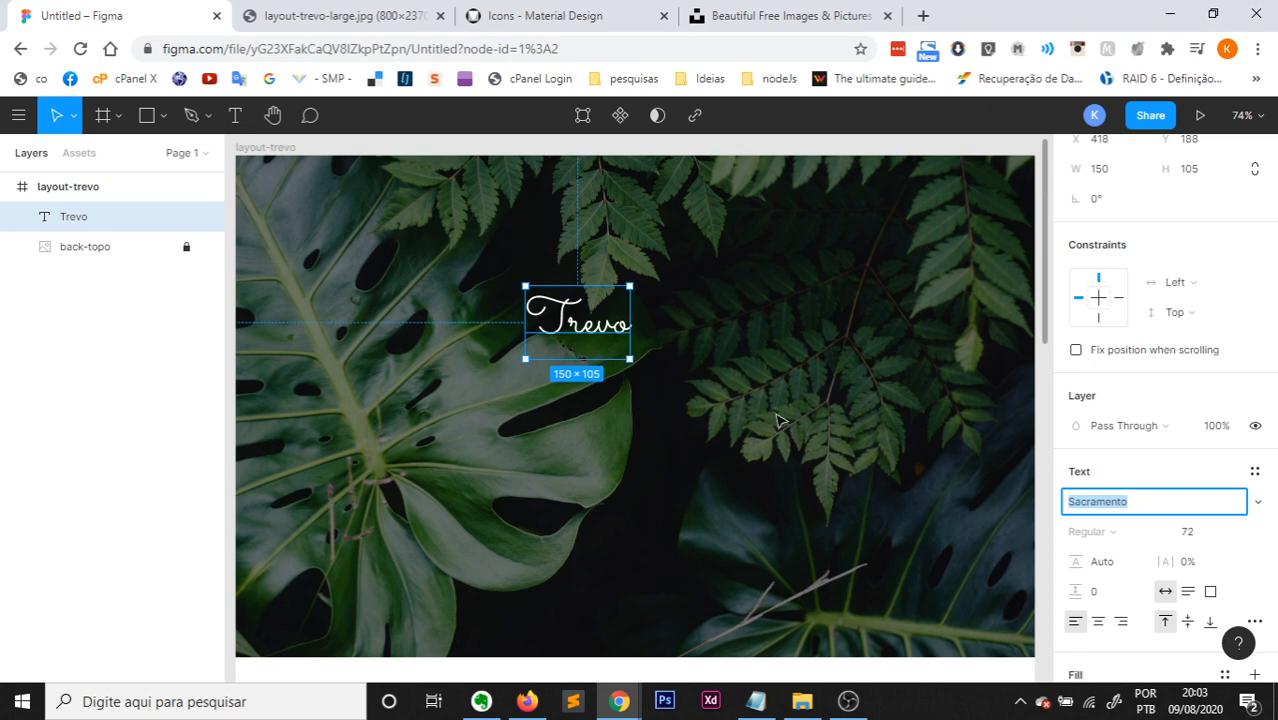
key(Down)
key(Down)
key(Down)
key(Down)
key(Down)
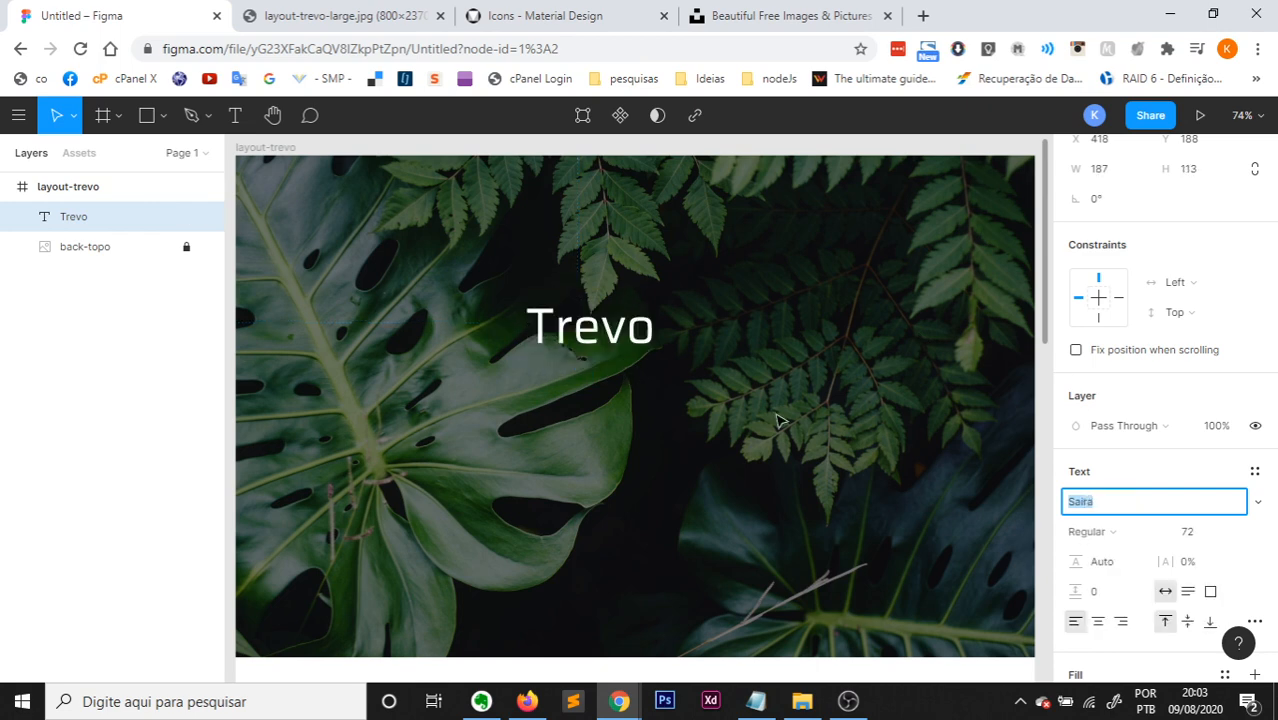
key(Down)
key(Down)
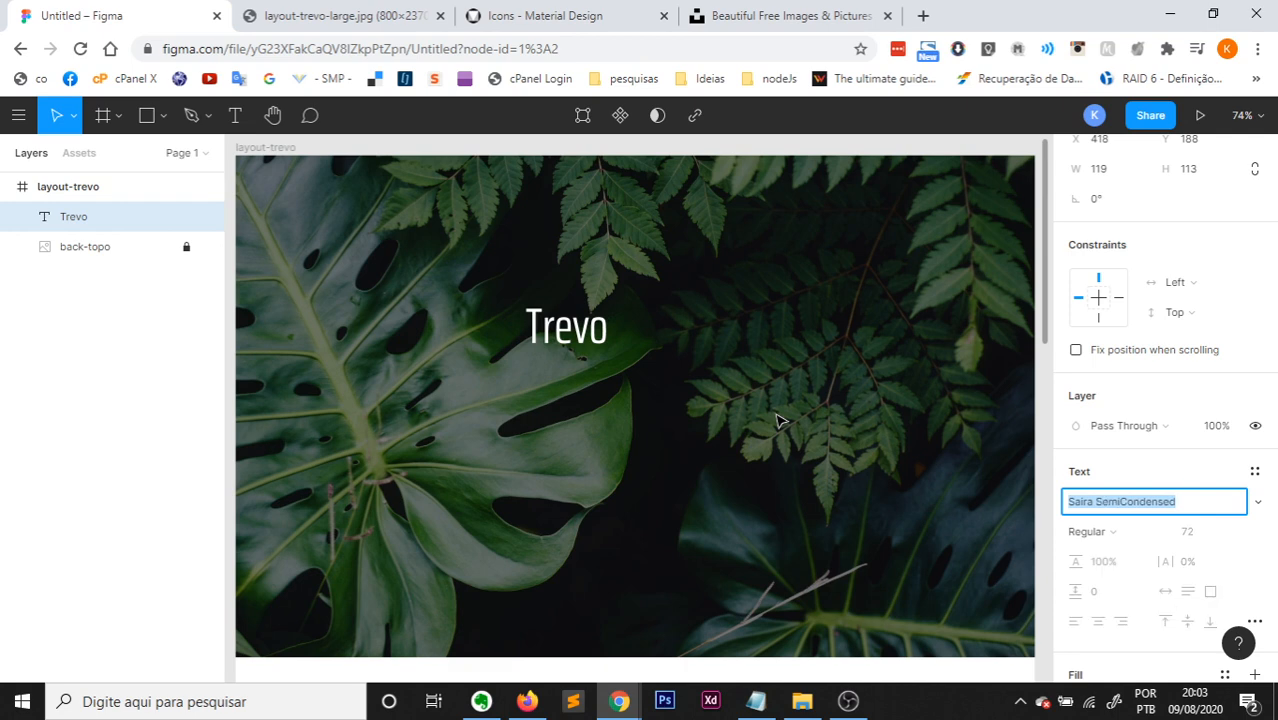
key(Down)
key(Down)
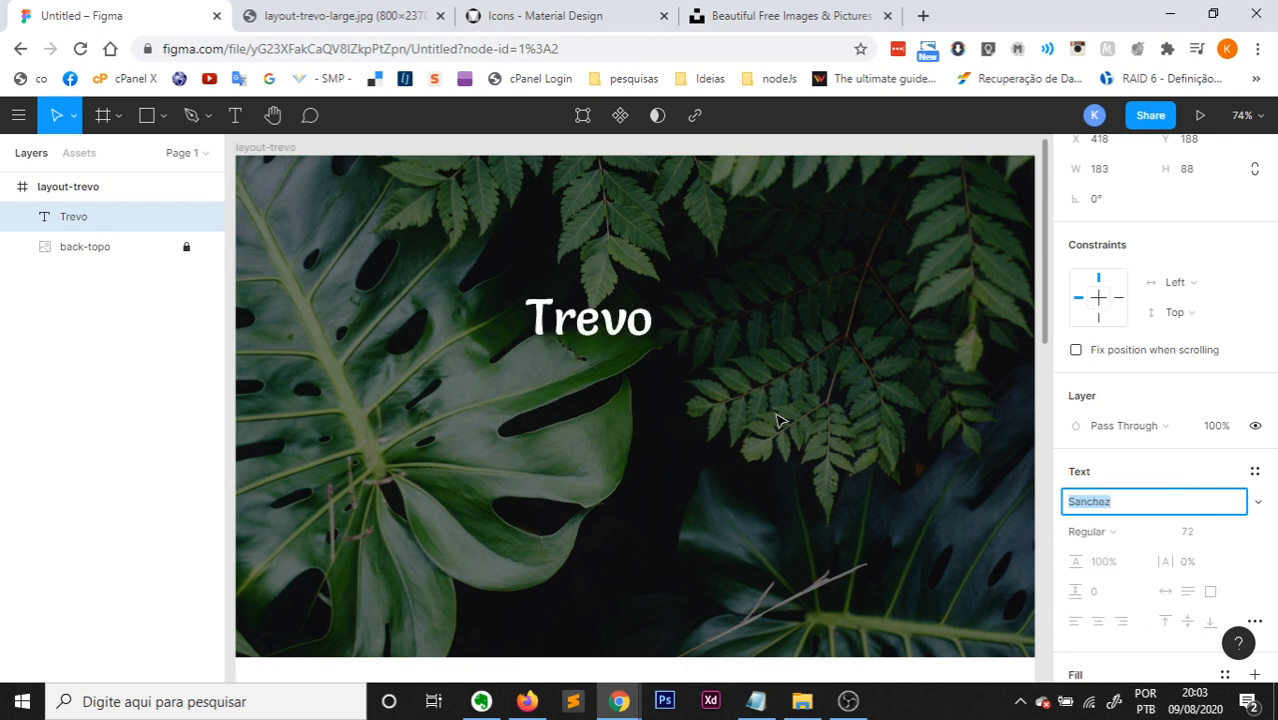
key(Down)
key(Down)
key(Down)
key(Down)
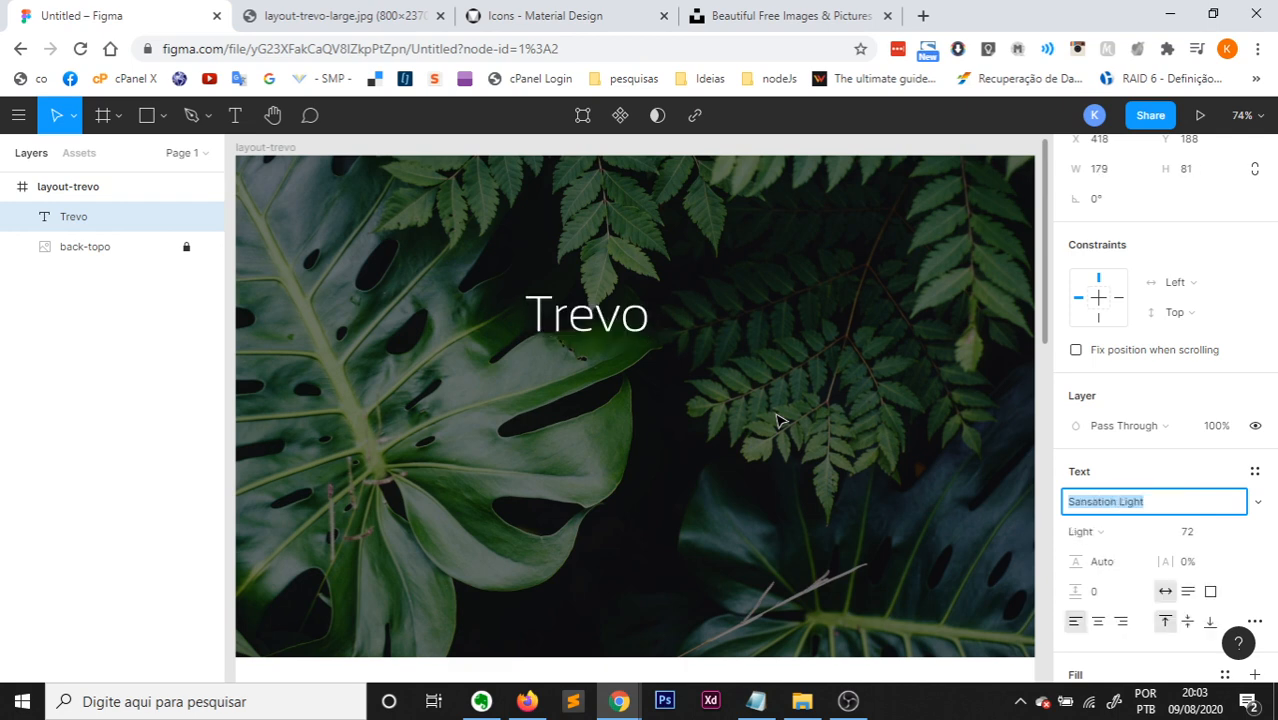
key(Down)
key(Down)
key(Down)
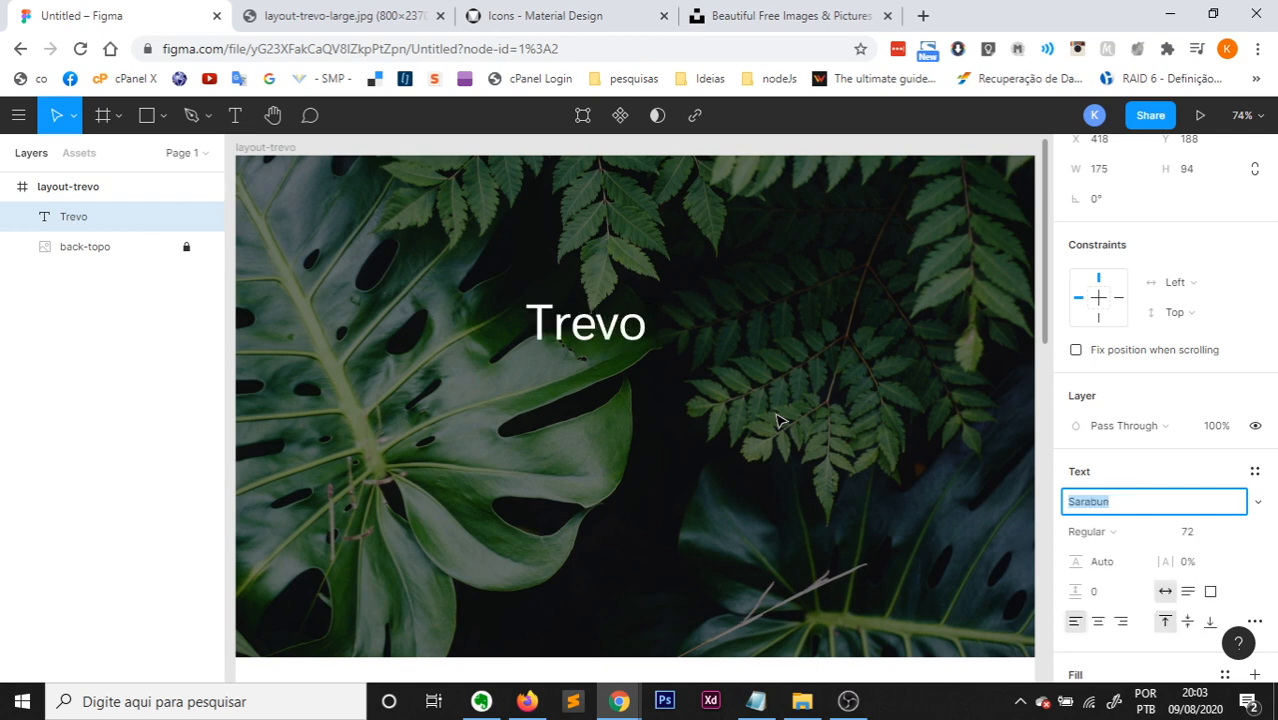
key(Down)
key(Down)
key(Down)
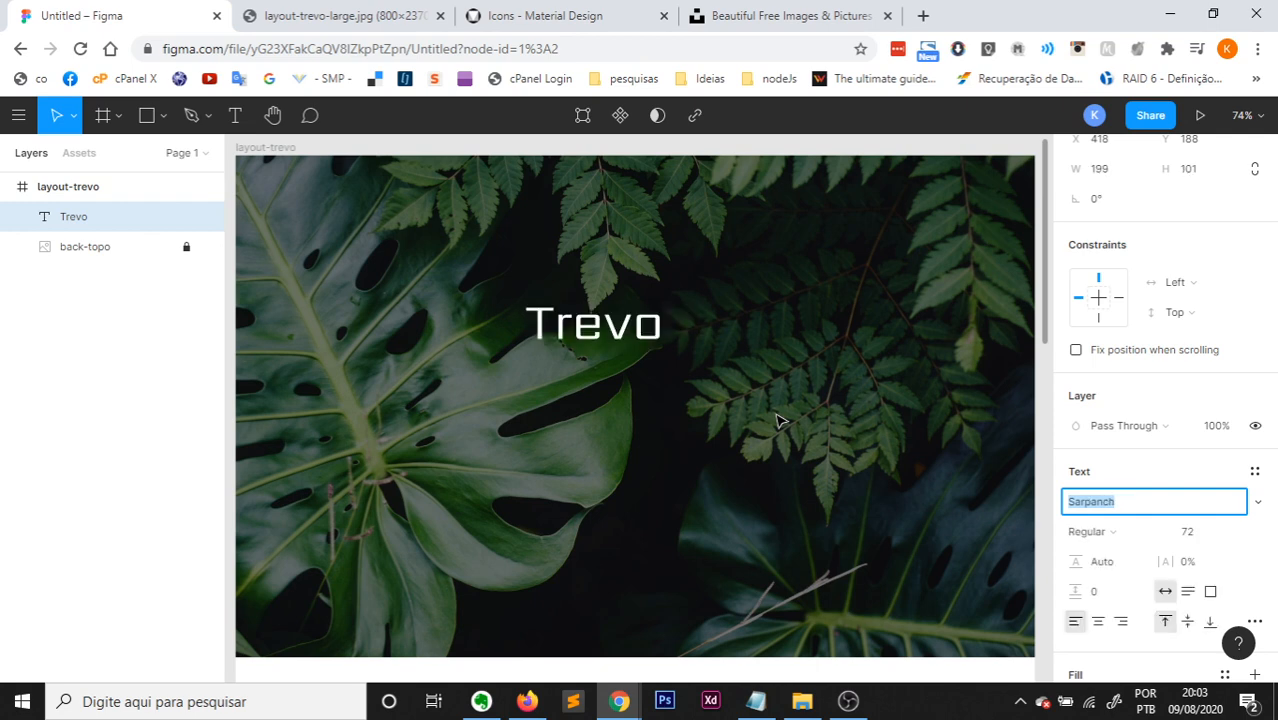
key(Up)
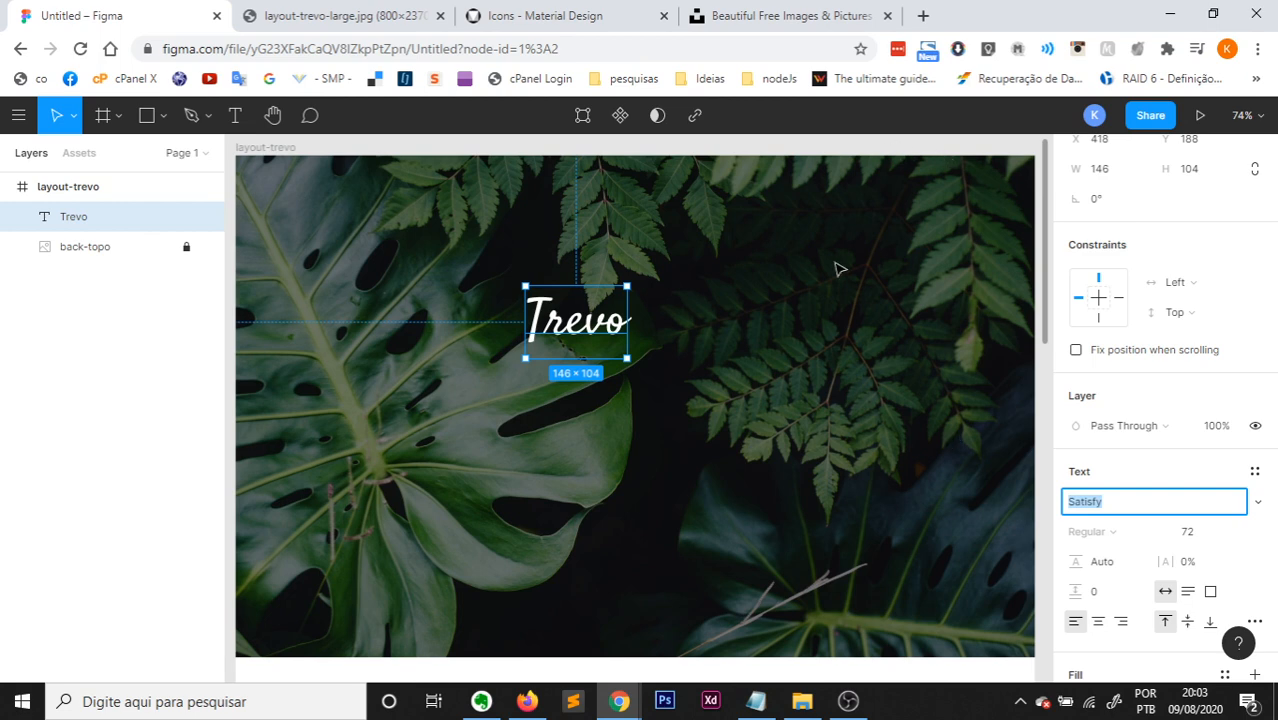
click(485, 294)
Centre the Trevo text horizontally in the layout-trevo frame and move it up to a Y position of about 72.
click(612, 325)
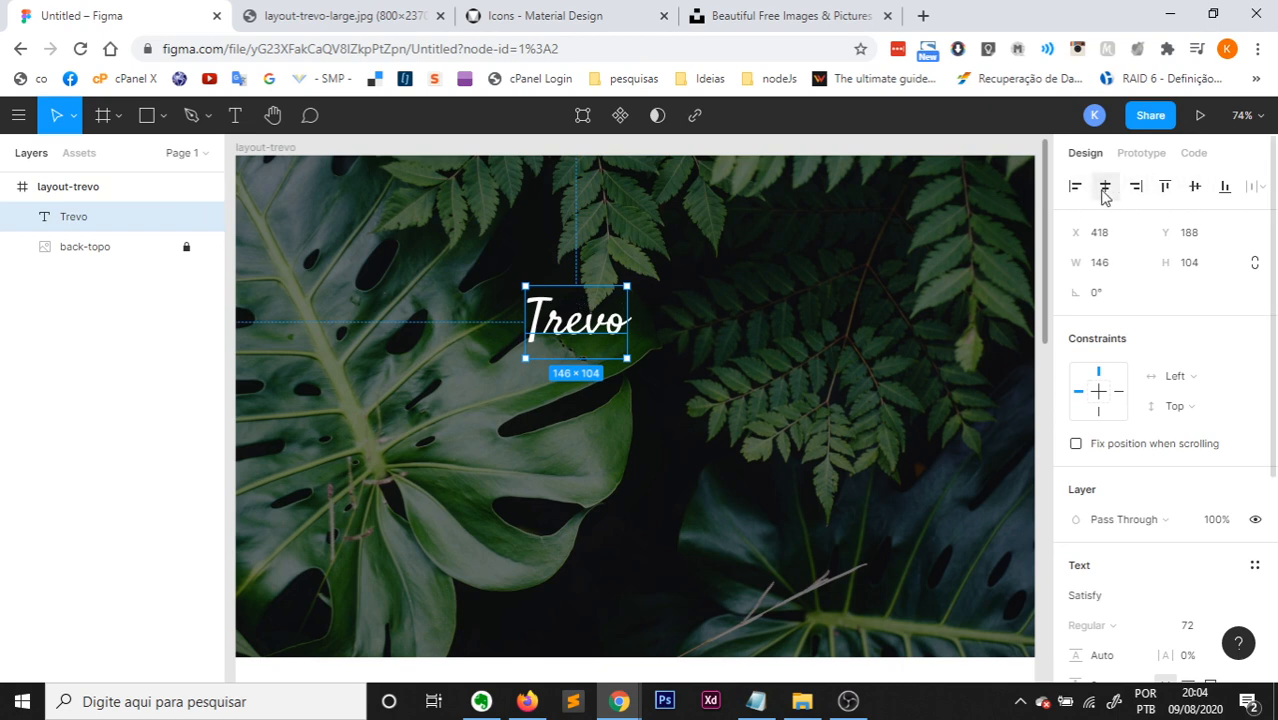
click(1104, 190)
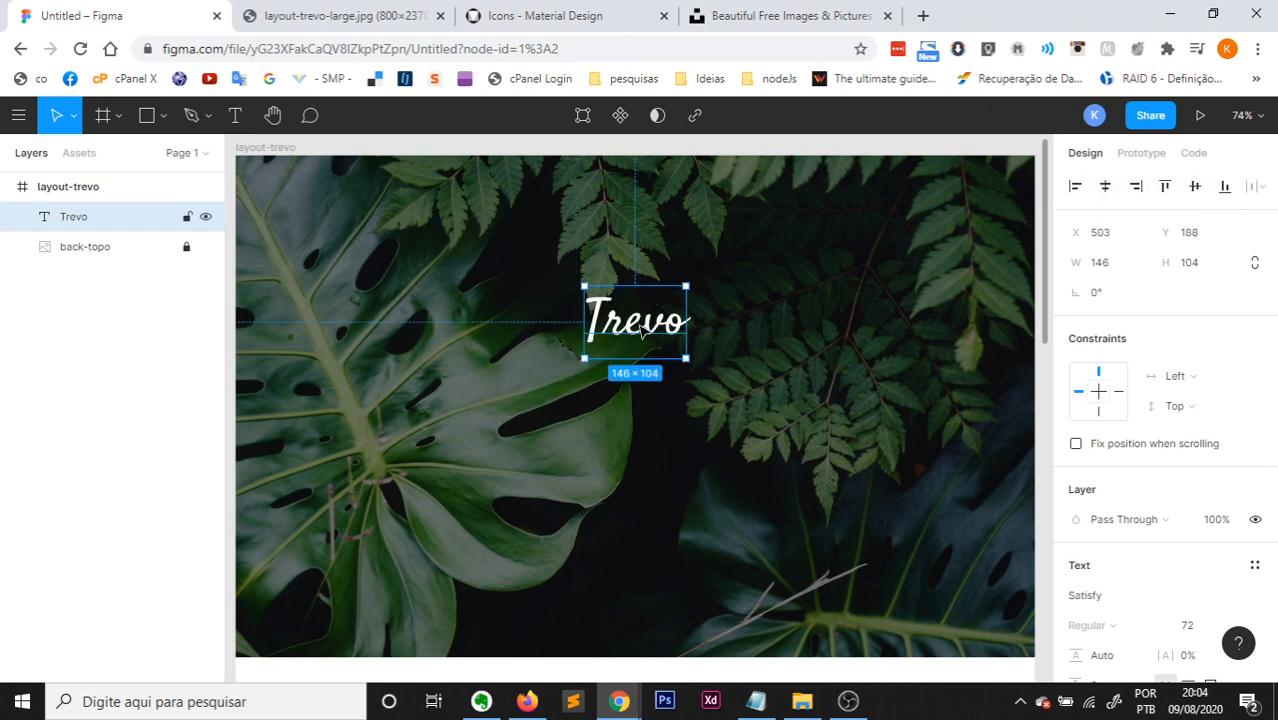
drag(643, 298, 643, 218)
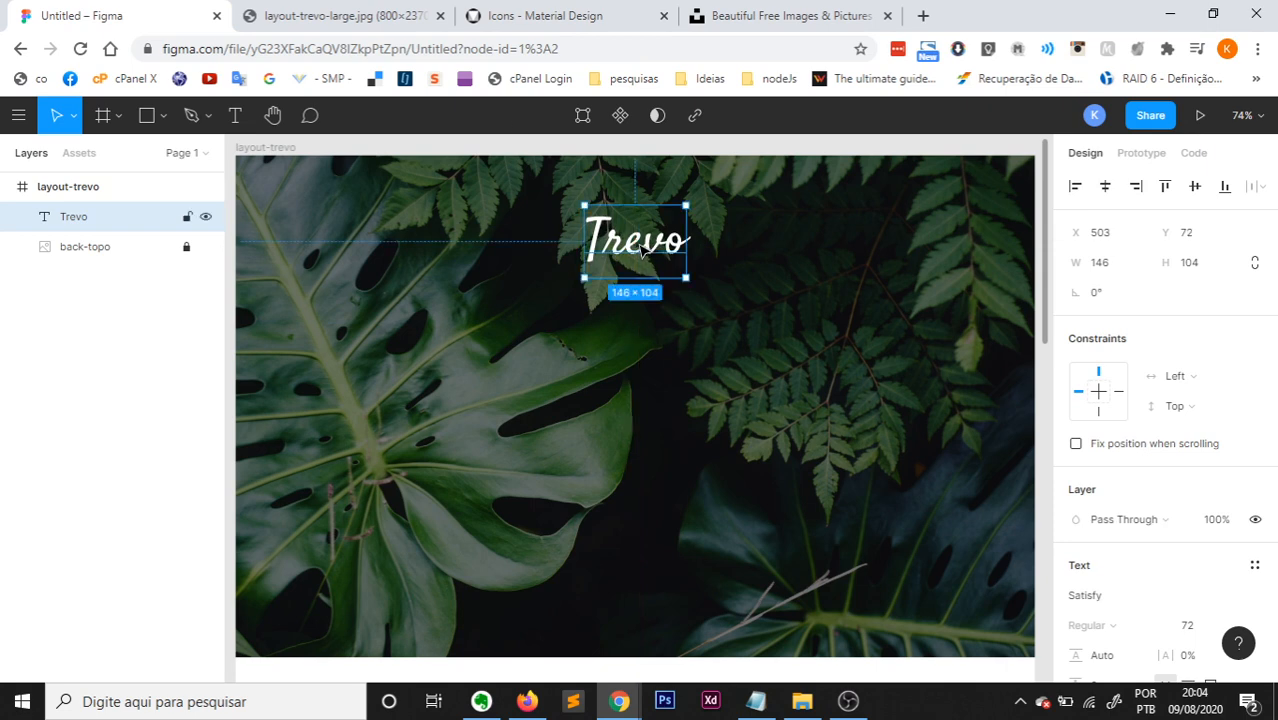
Consult the layout-trevo-large.jpg reference, and add a text layer reading "HOME" below and to the left of the Trevo logo.
click(385, 10)
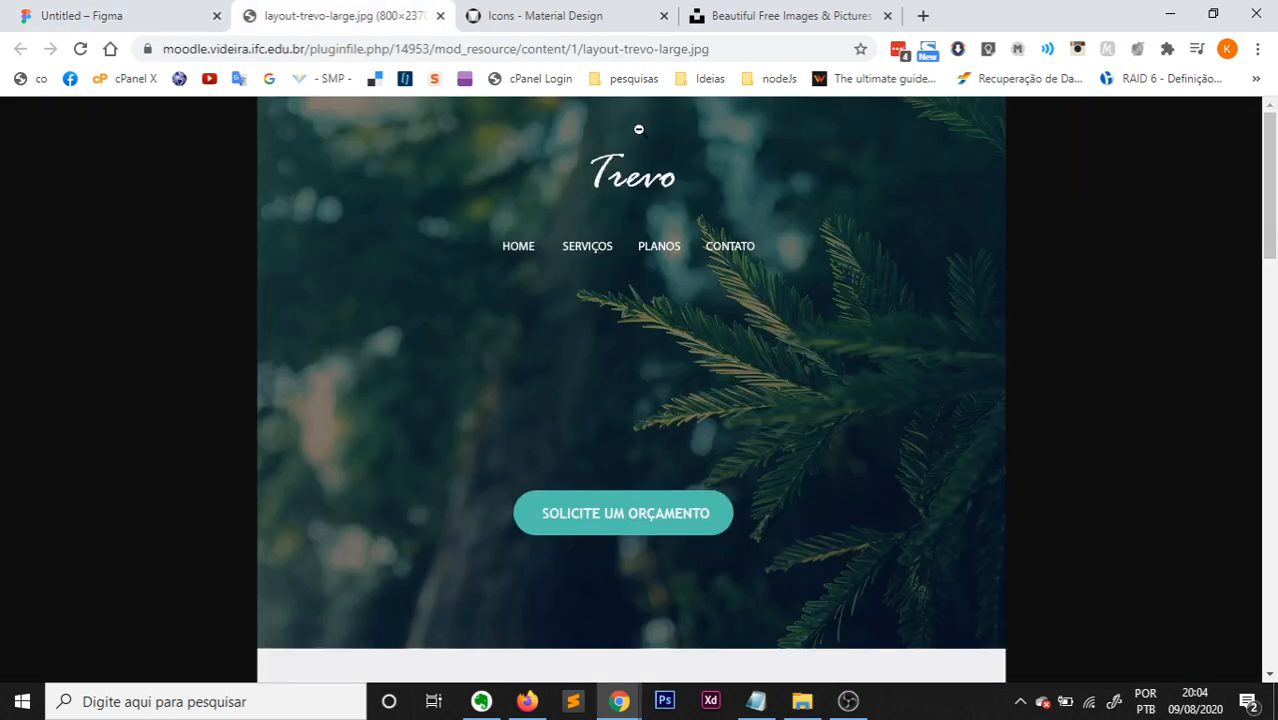
click(112, 14)
click(705, 373)
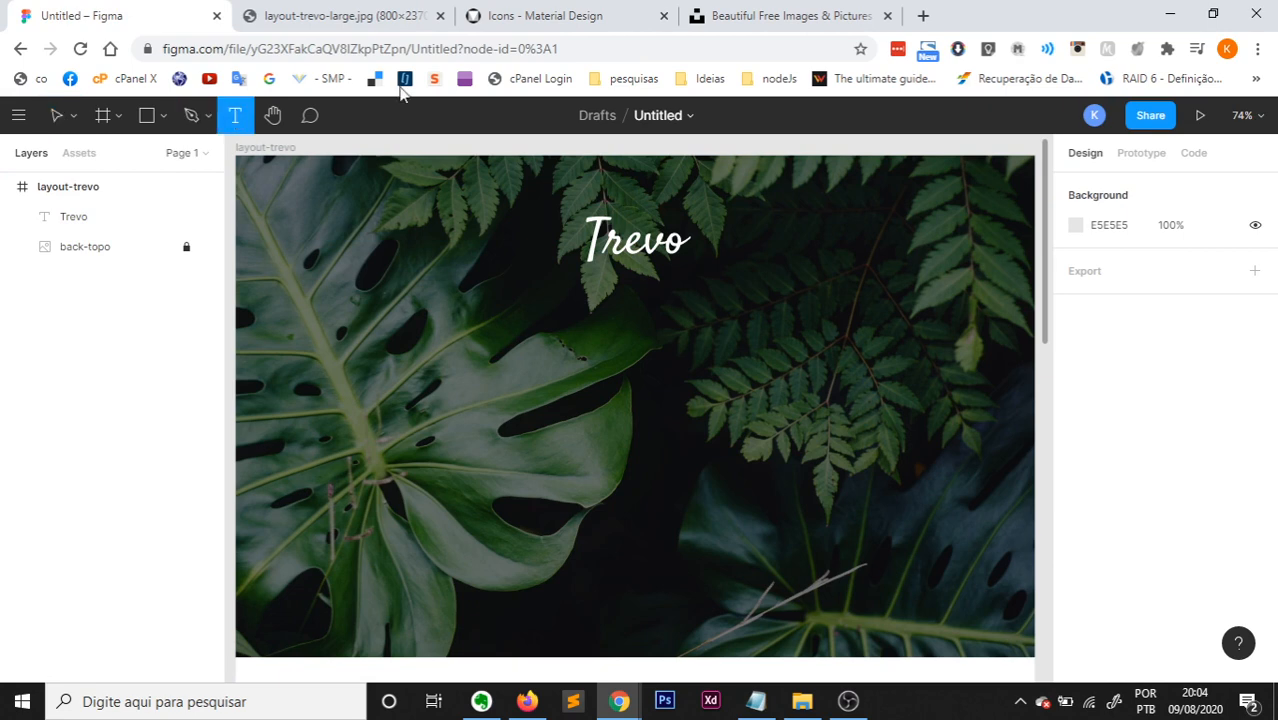
click(342, 10)
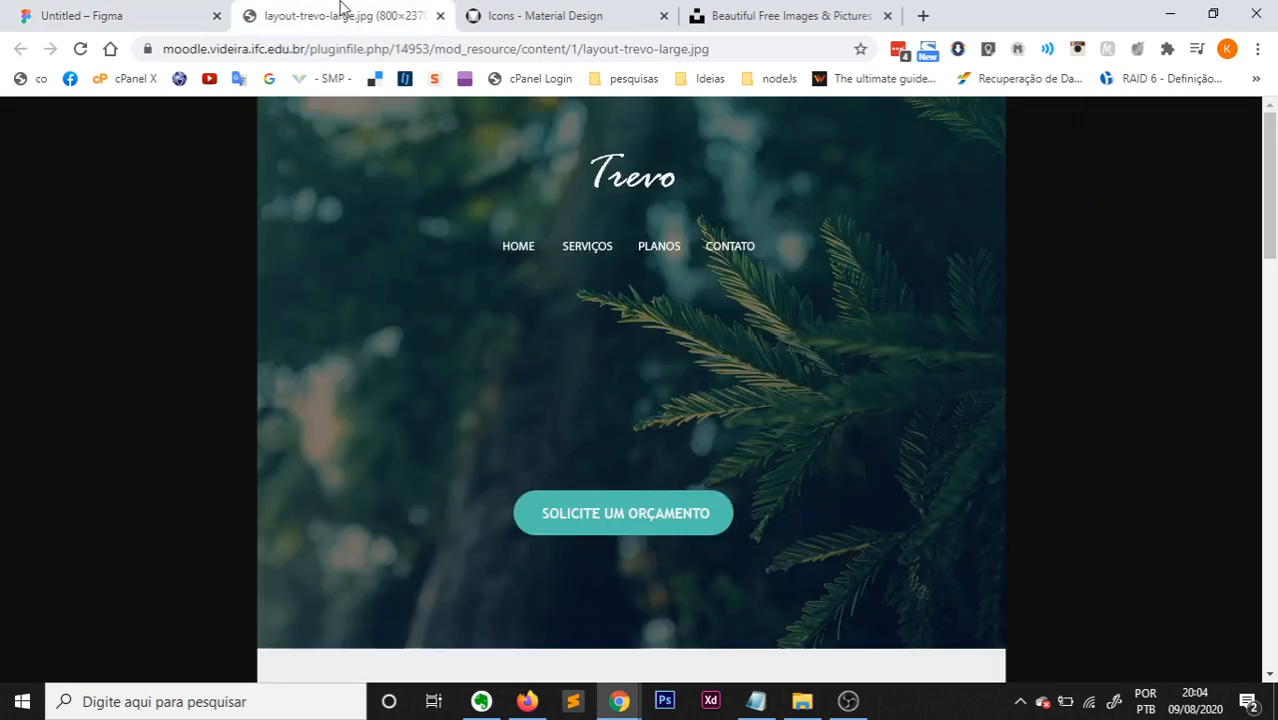
click(112, 12)
click(429, 304)
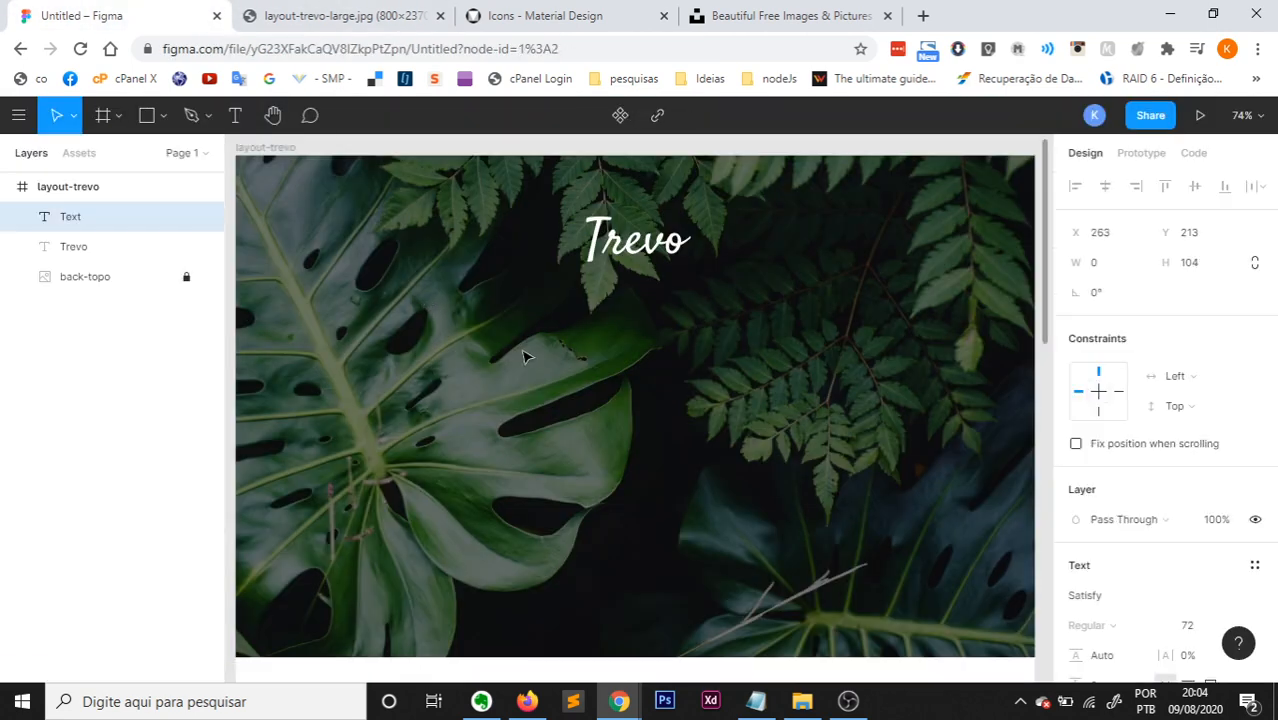
text(h)
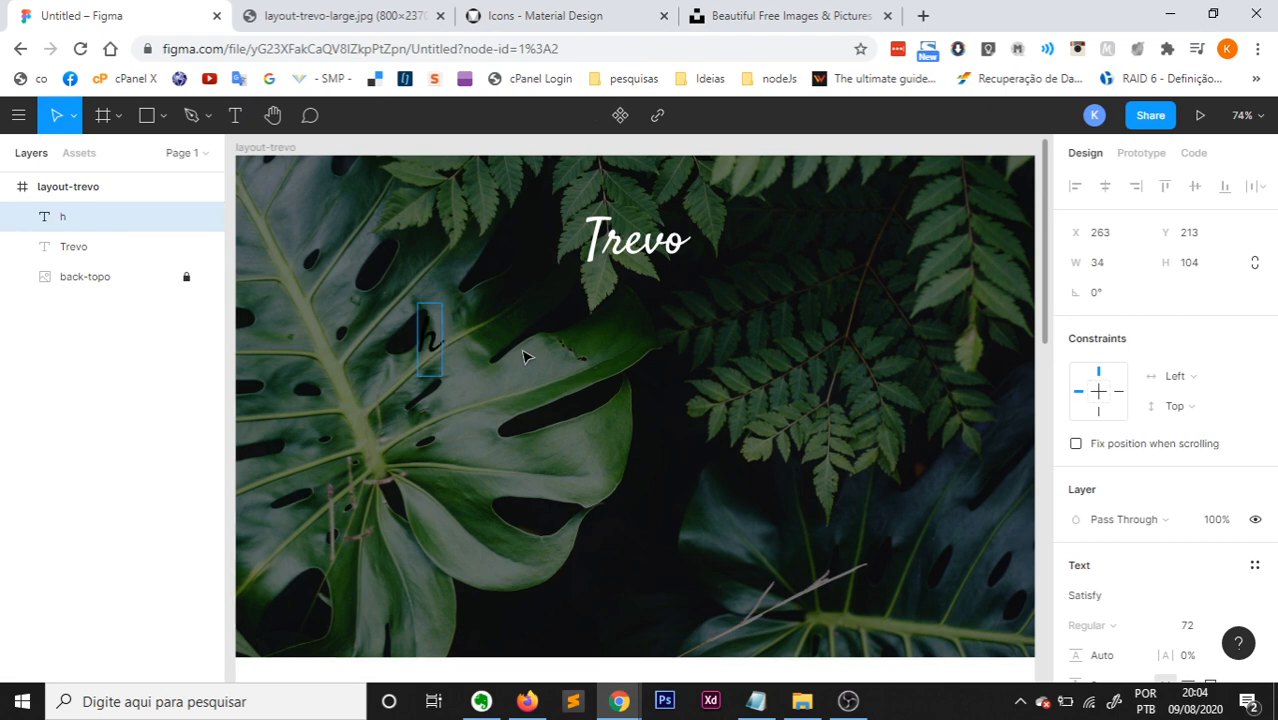
key(BackSpace)
text(HOME)
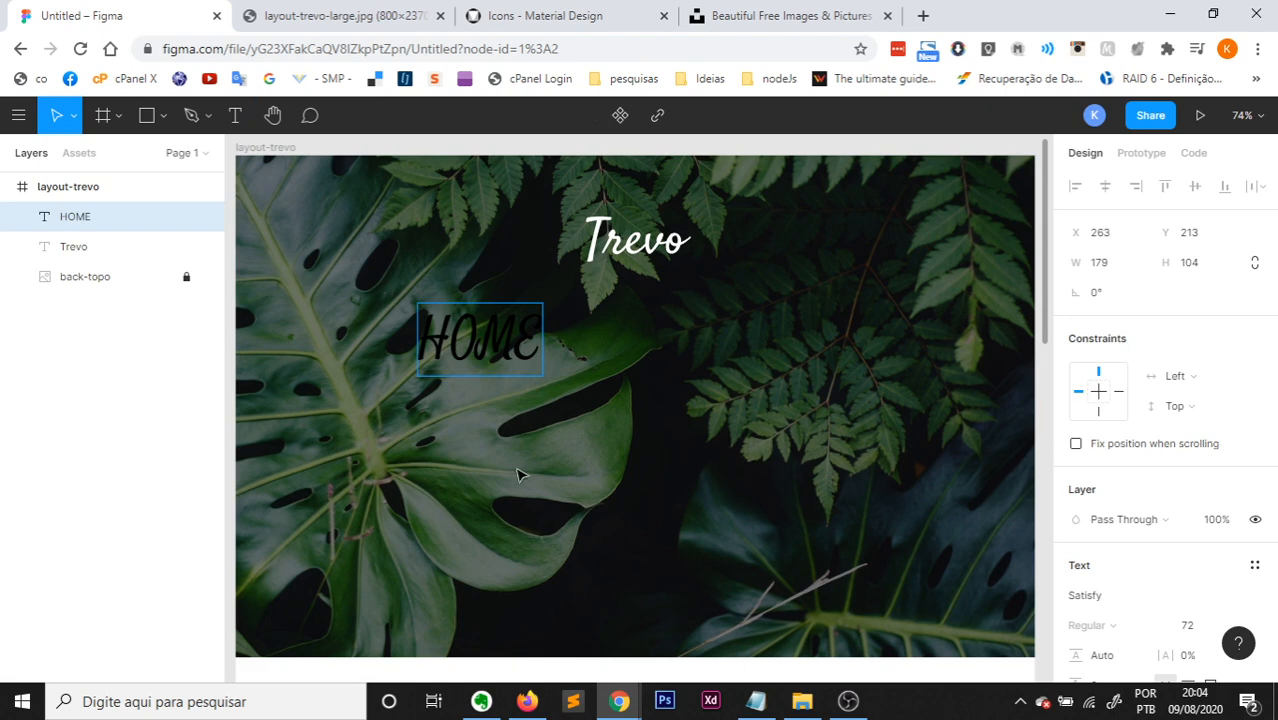
key(Escape)
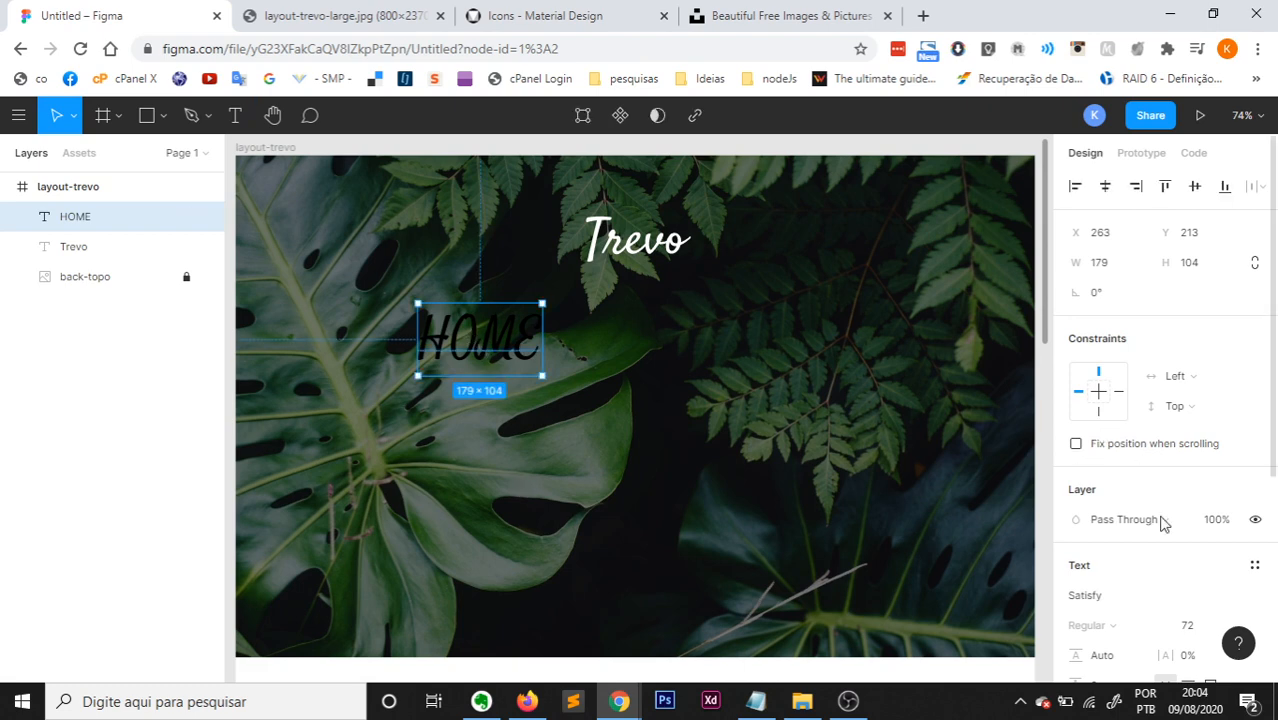
Change the HOME text's fill colour to white (FFFFFF) and deselect it.
scroll(1127, 612, down, 2)
click(1076, 611)
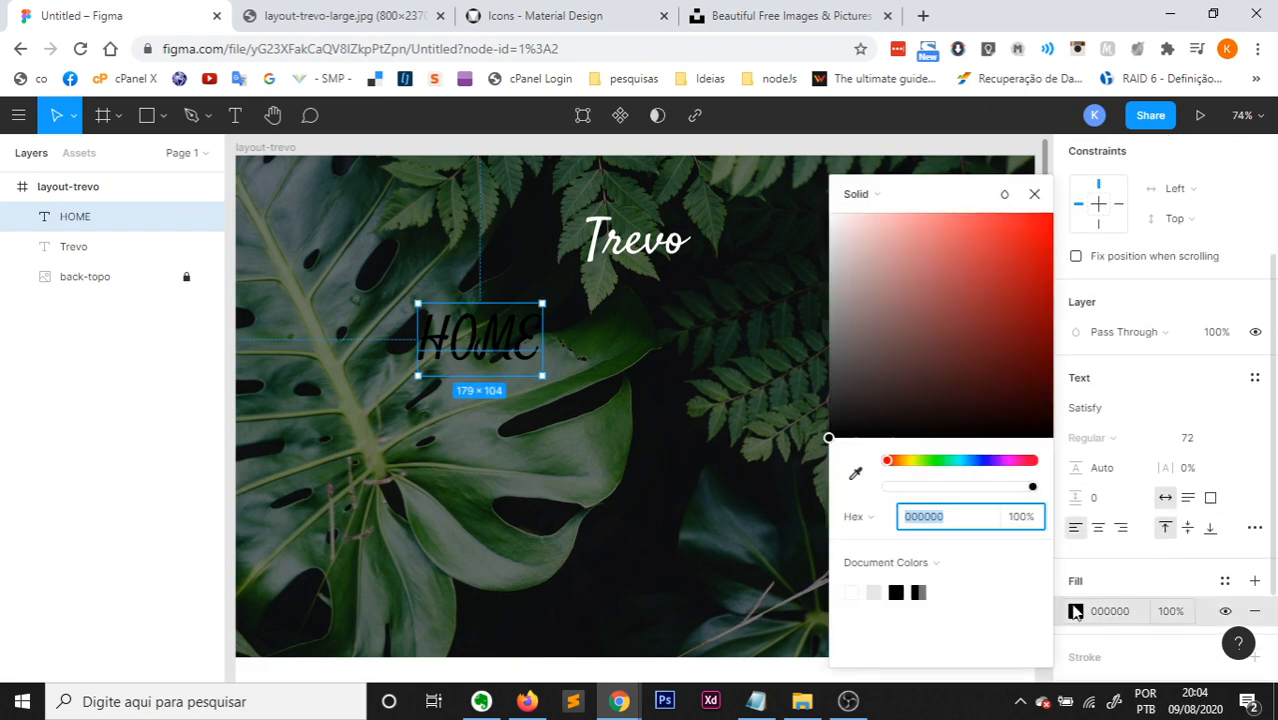
text(ffffff)
key(Return)
click(727, 333)
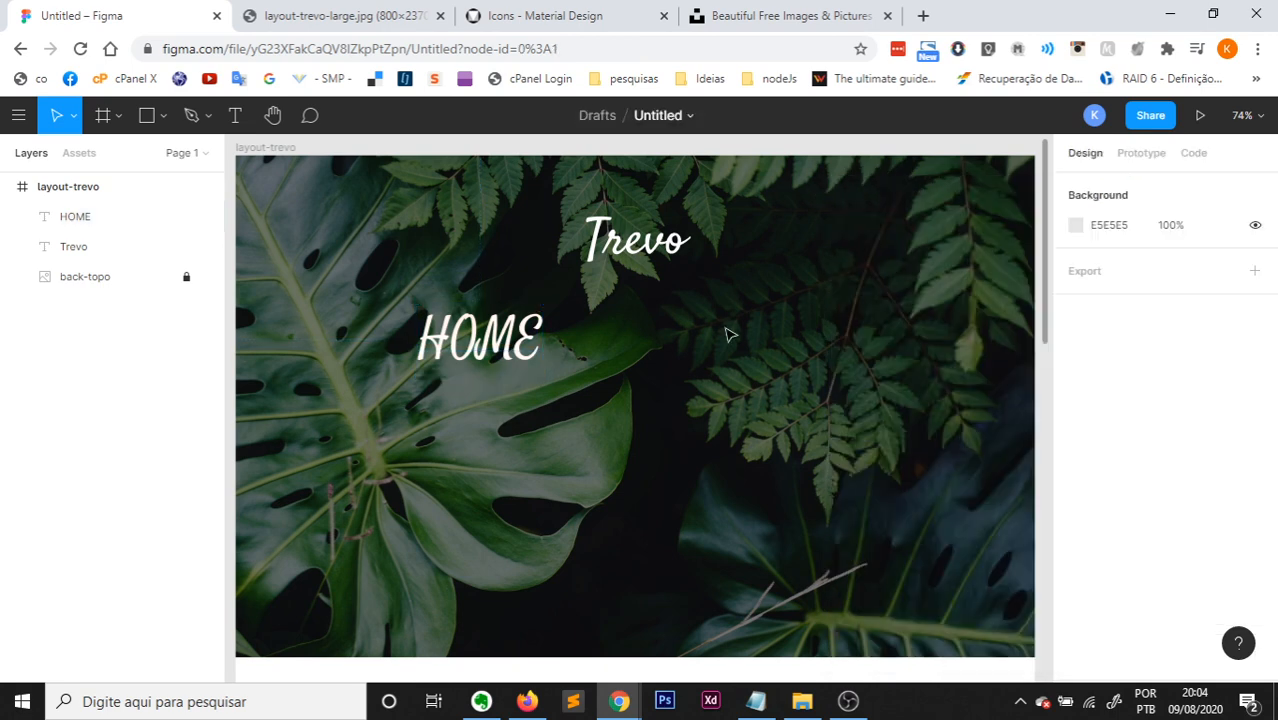
Set the HOME text's font to Open Sans.
click(514, 340)
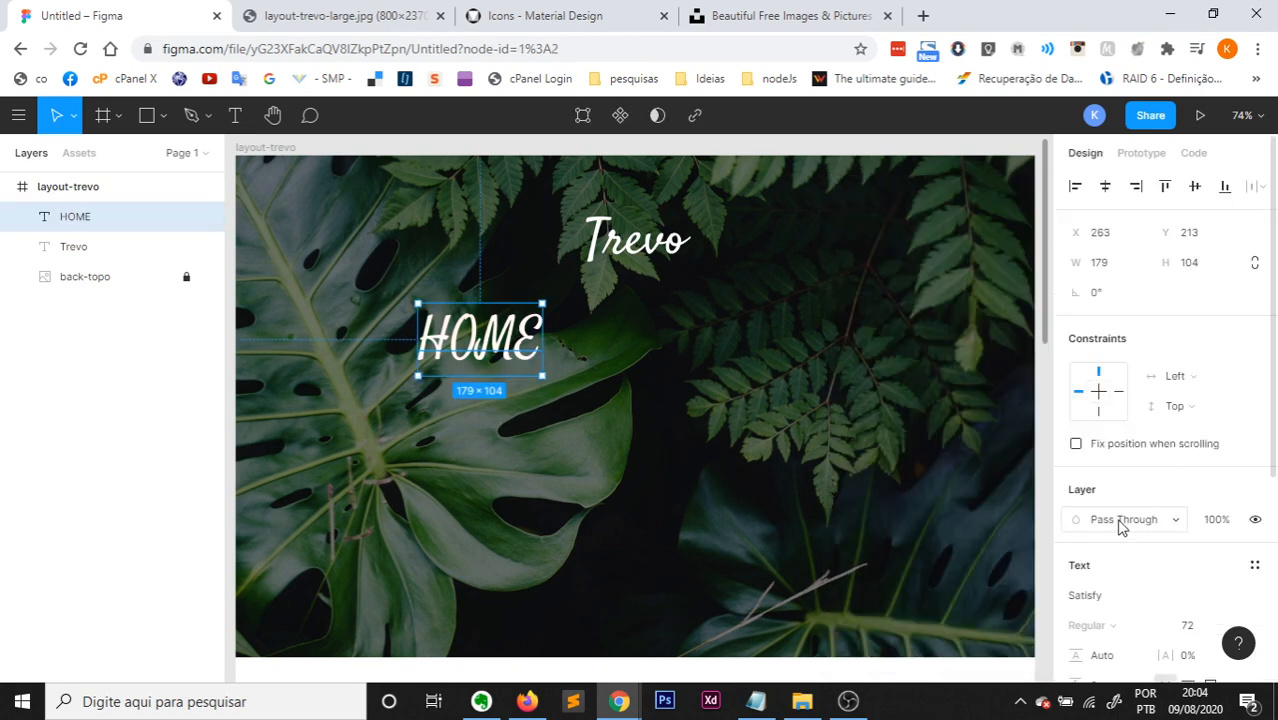
click(1120, 522)
click(1240, 377)
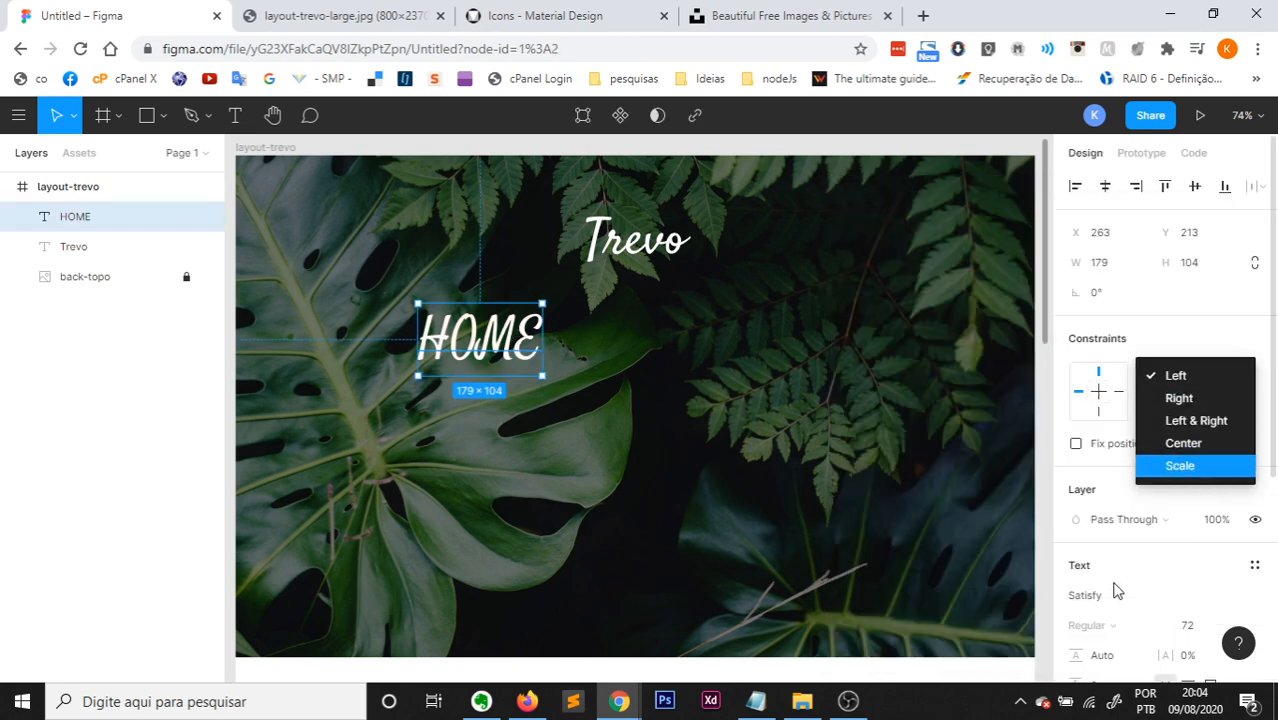
click(1113, 597)
text(Open Sans)
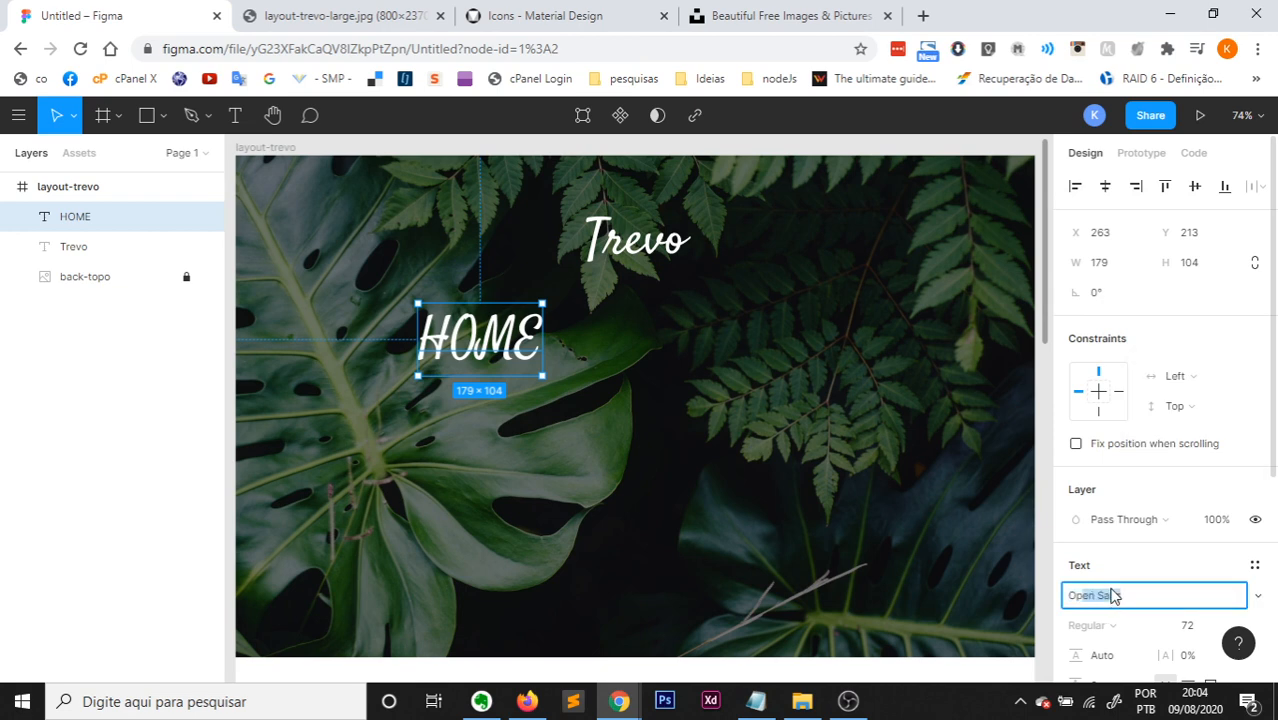
key(Return)
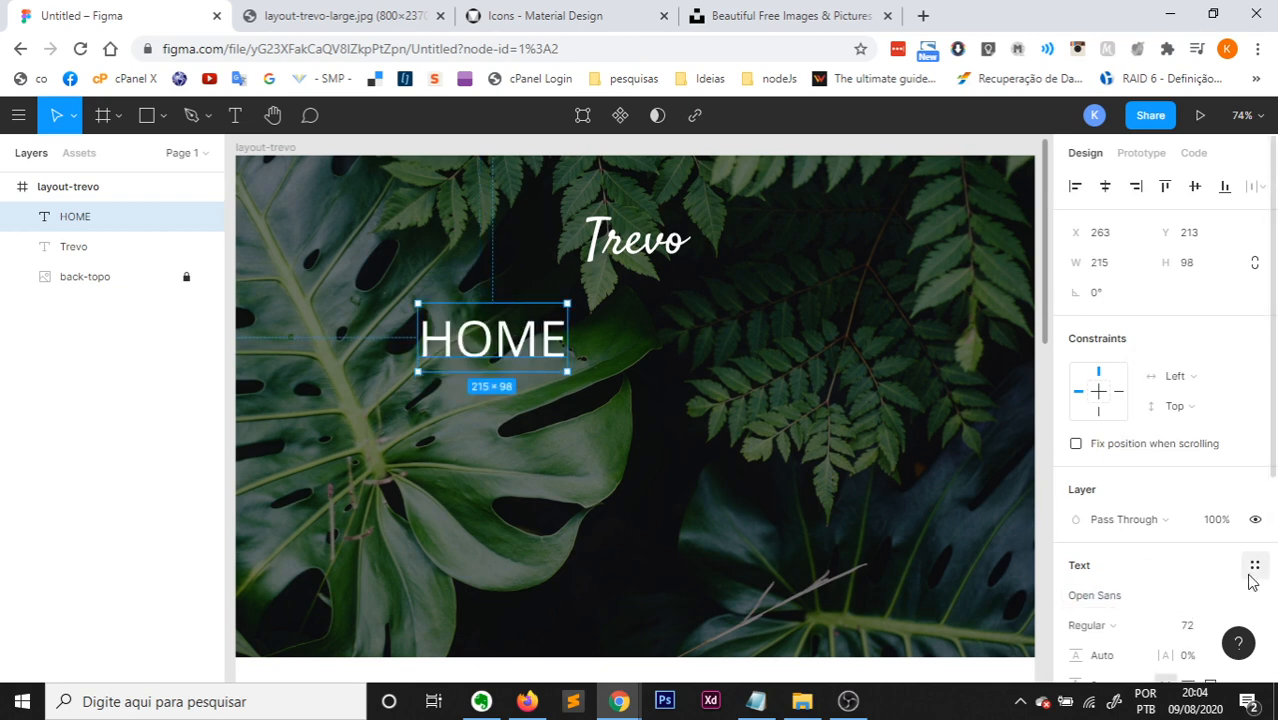
Try font sizes of 18 and 20 on the HOME text.
click(1240, 628)
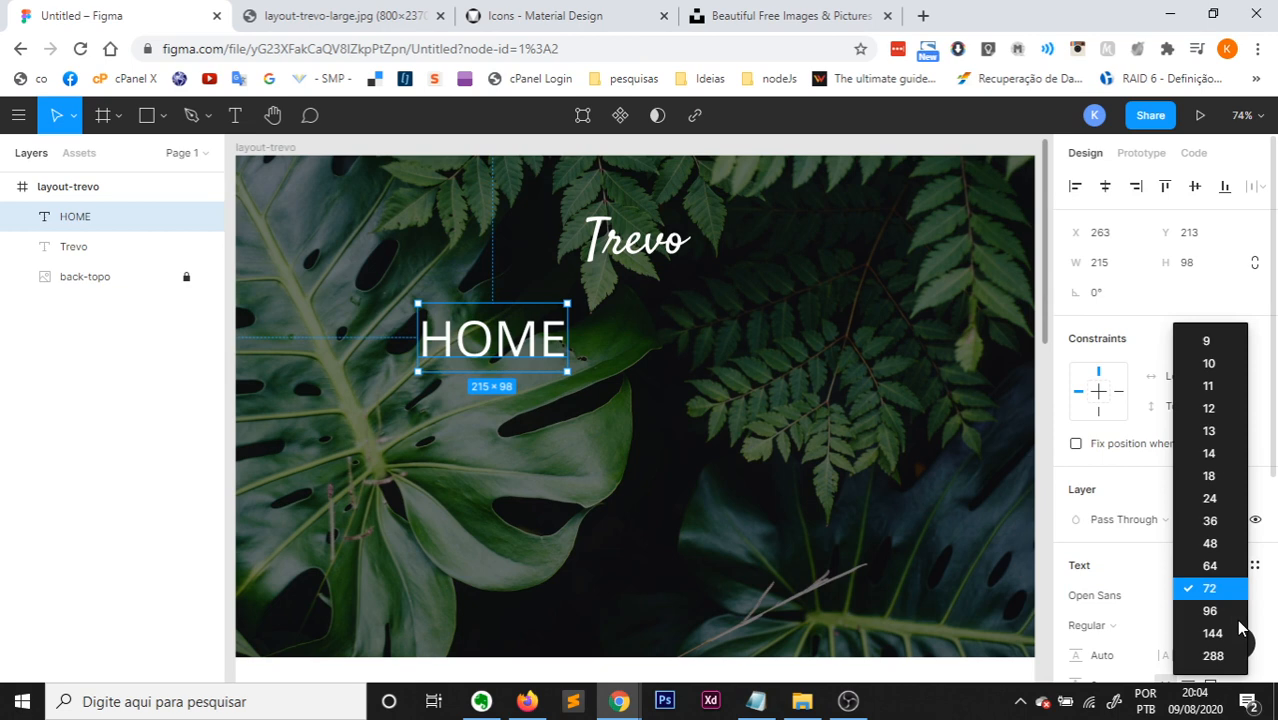
click(1210, 476)
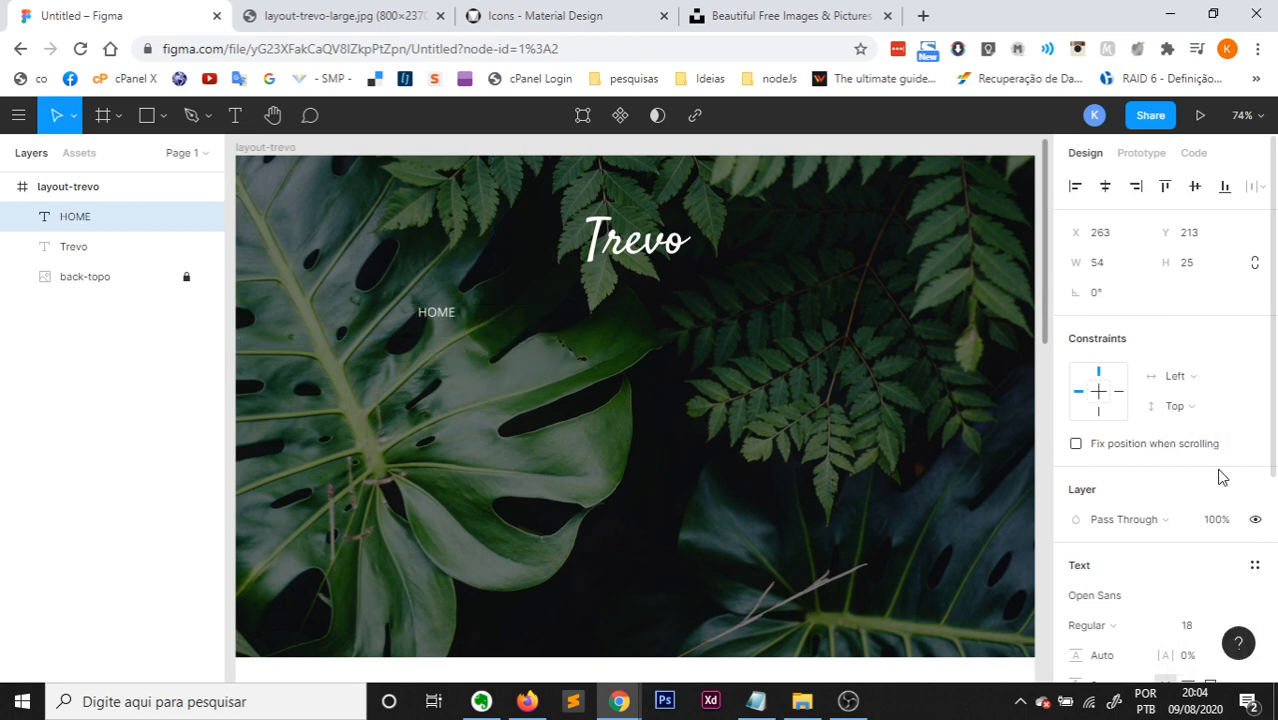
click(1199, 628)
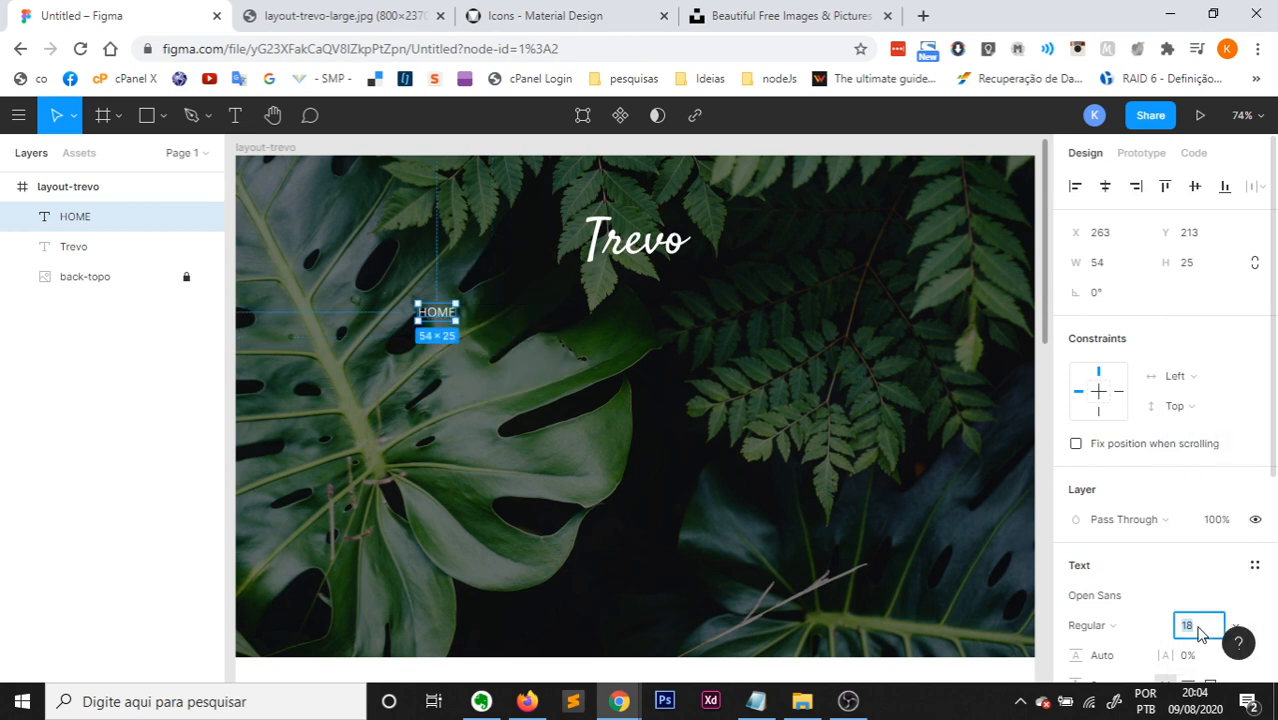
key(Return)
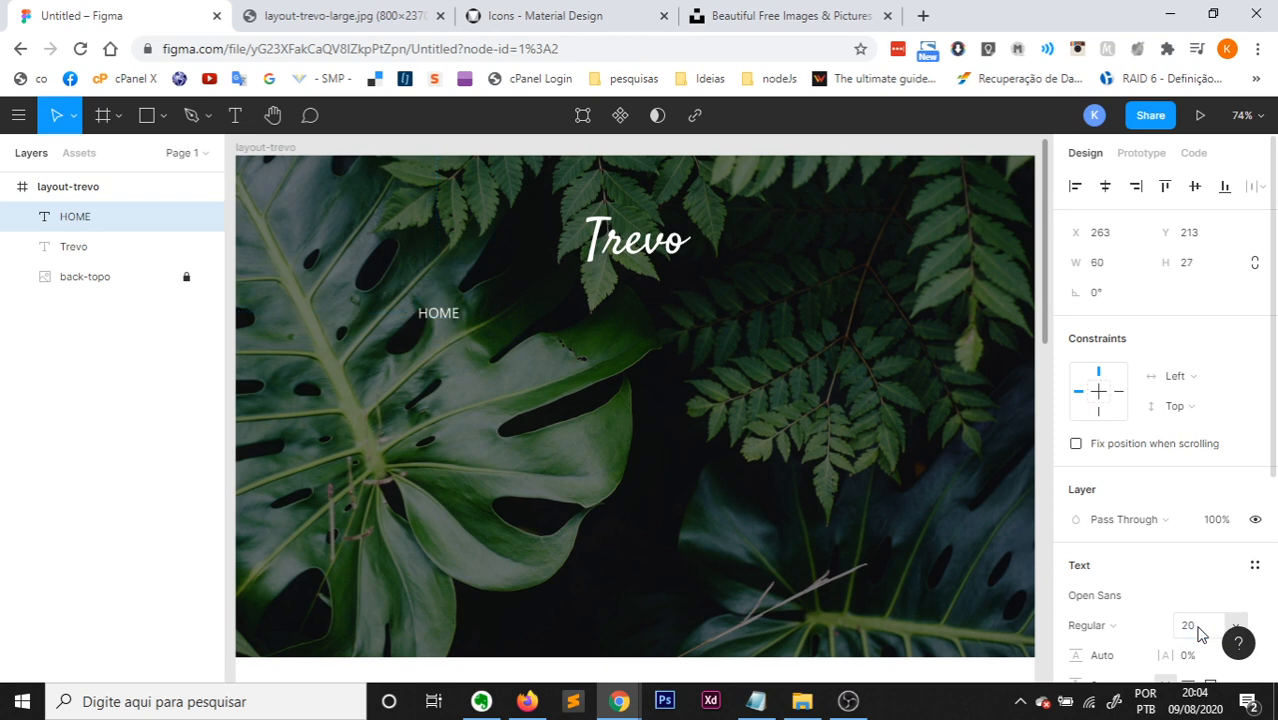
Compare with the layout-trevo-large.jpg reference, set the HOME text's font size to 22 and deselect it.
click(380, 14)
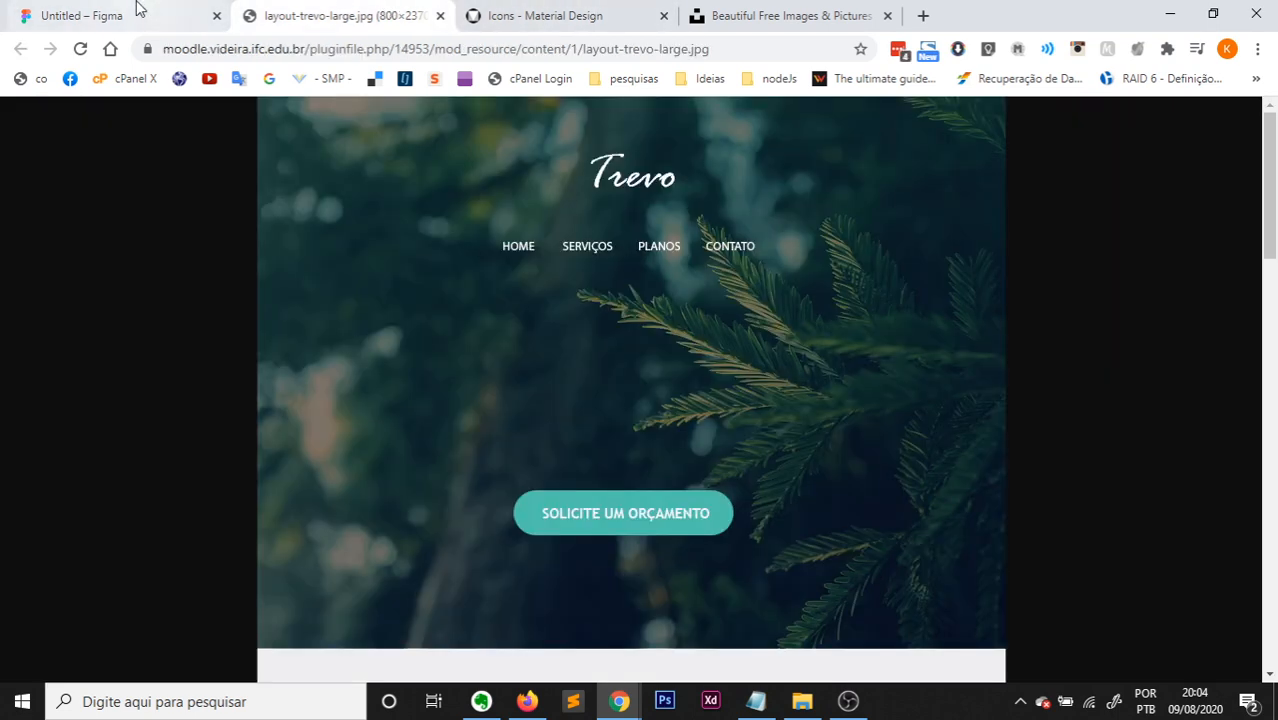
click(137, 12)
click(1199, 628)
text(2)
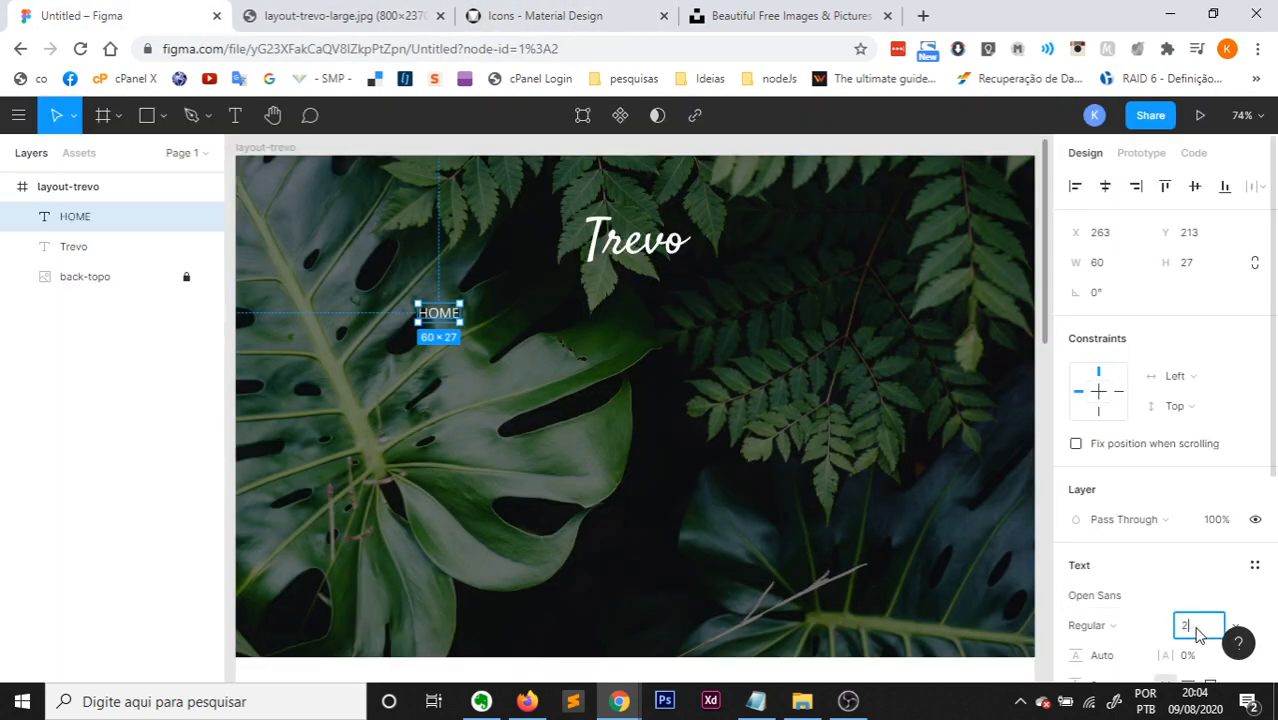
text(2)
key(Return)
click(499, 314)
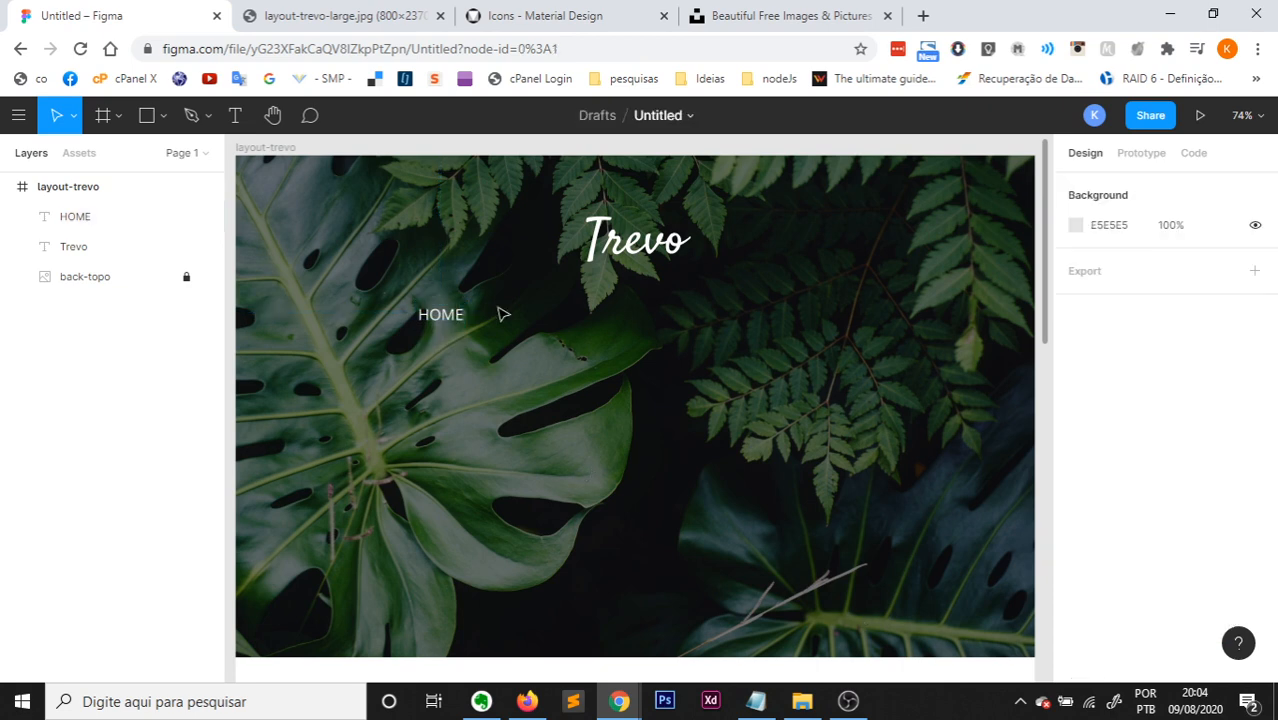
Duplicate the HOME text three times in a row to its right, and check the menu labels in the layout-trevo-large.jpg reference.
click(440, 314)
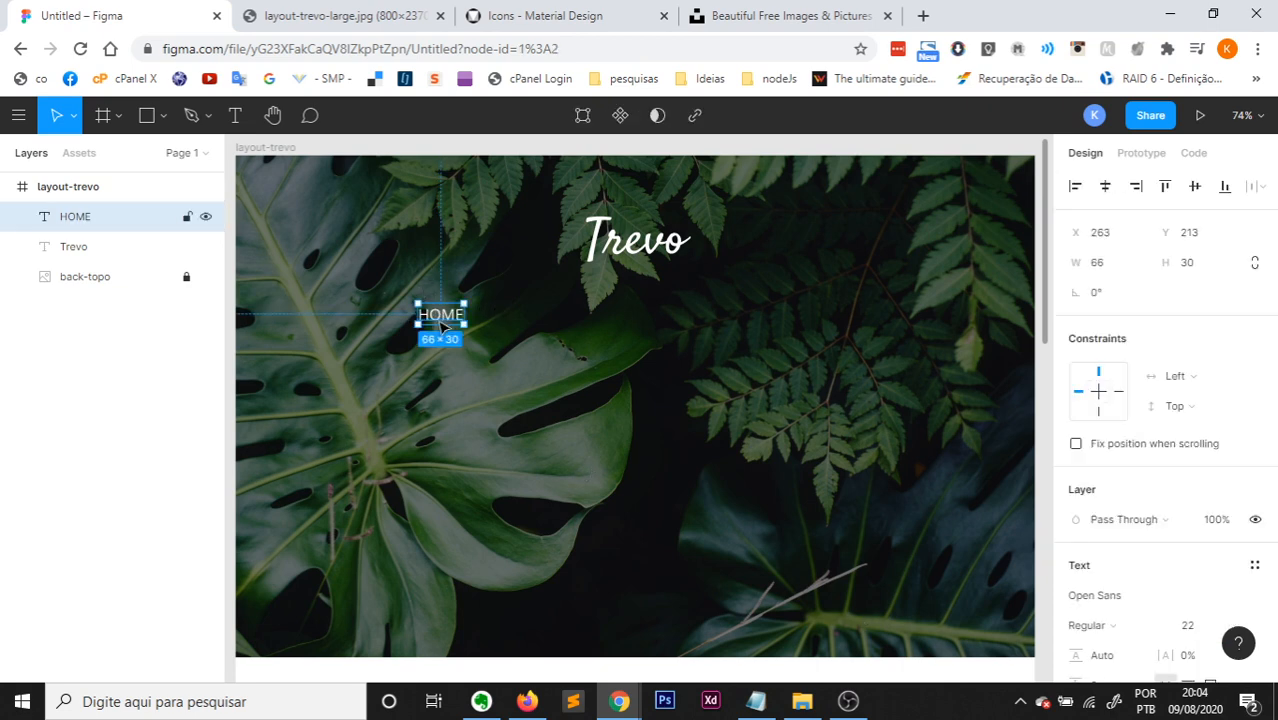
drag(441, 325, 828, 325)
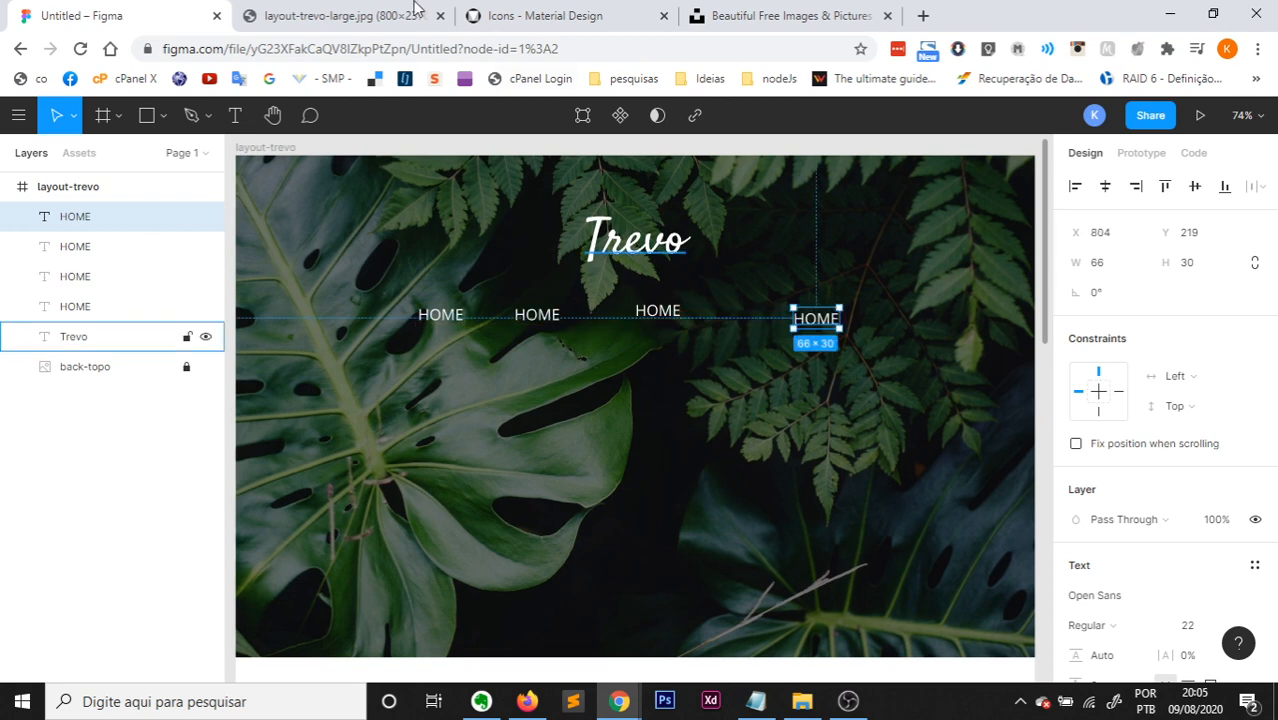
click(293, 10)
click(157, 12)
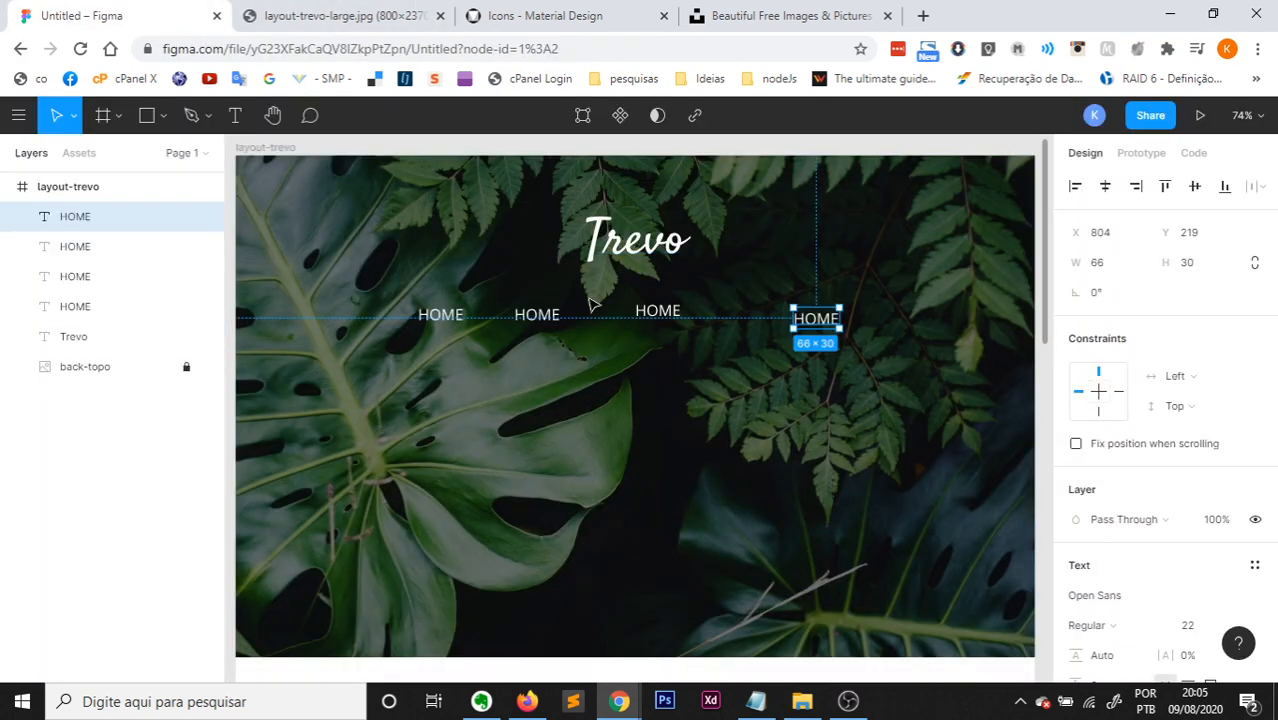
Change the second menu text to "SERVIÇOS" and the third to "PLANOS".
click(537, 314)
key(Return)
text(S)
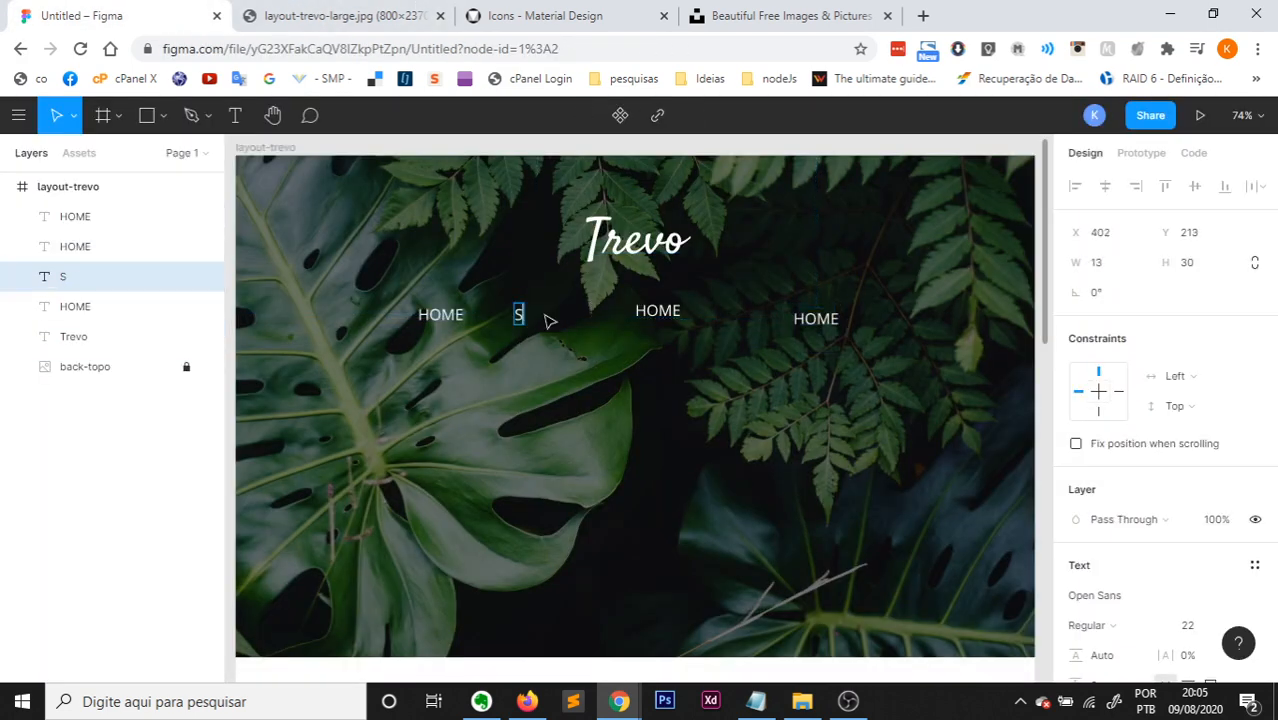
text(ERVIÇOS)
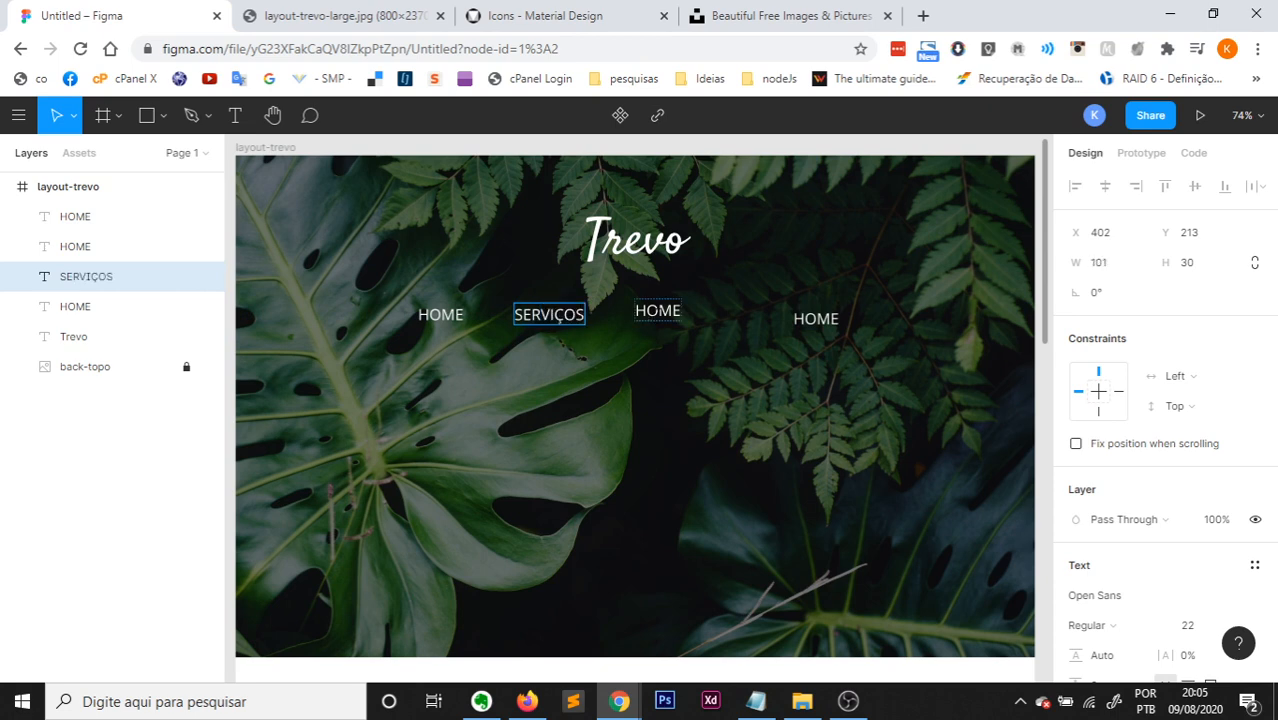
double_click(657, 310)
text(PLANOS)
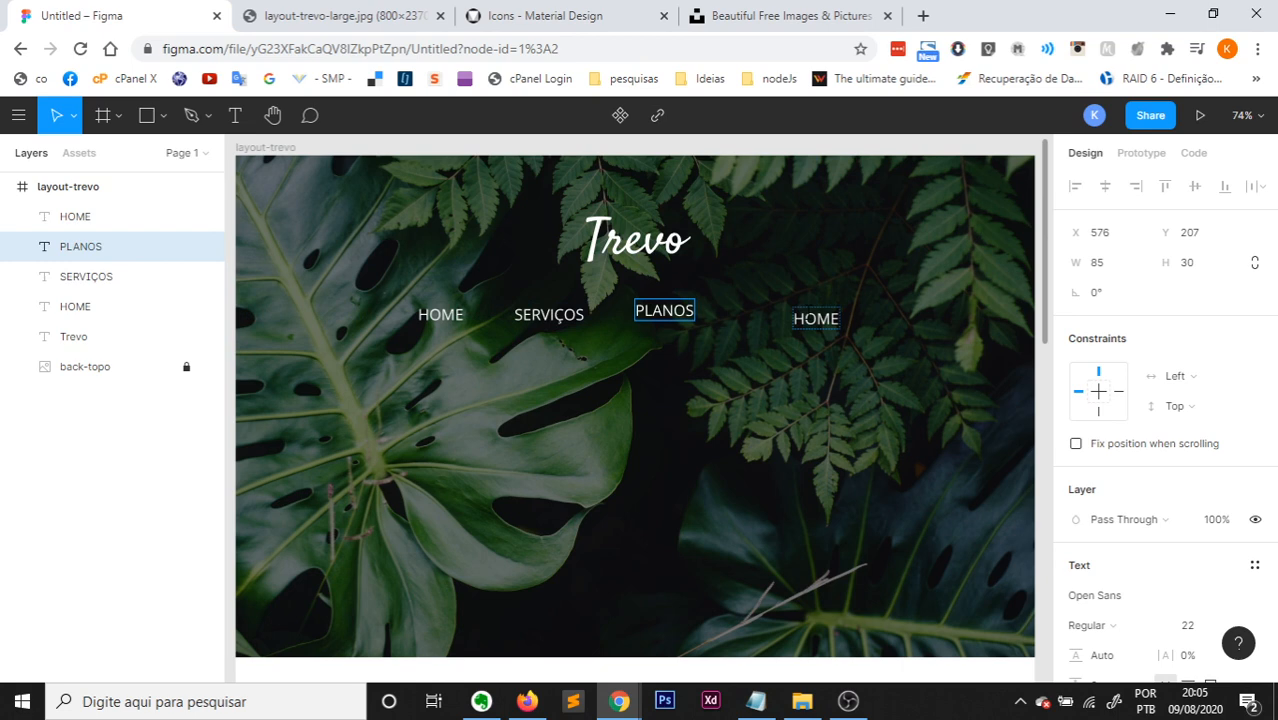
Change the fourth menu text to "CONTATO" and move it closer to PLANOS, at an X position of about 711.
double_click(815, 318)
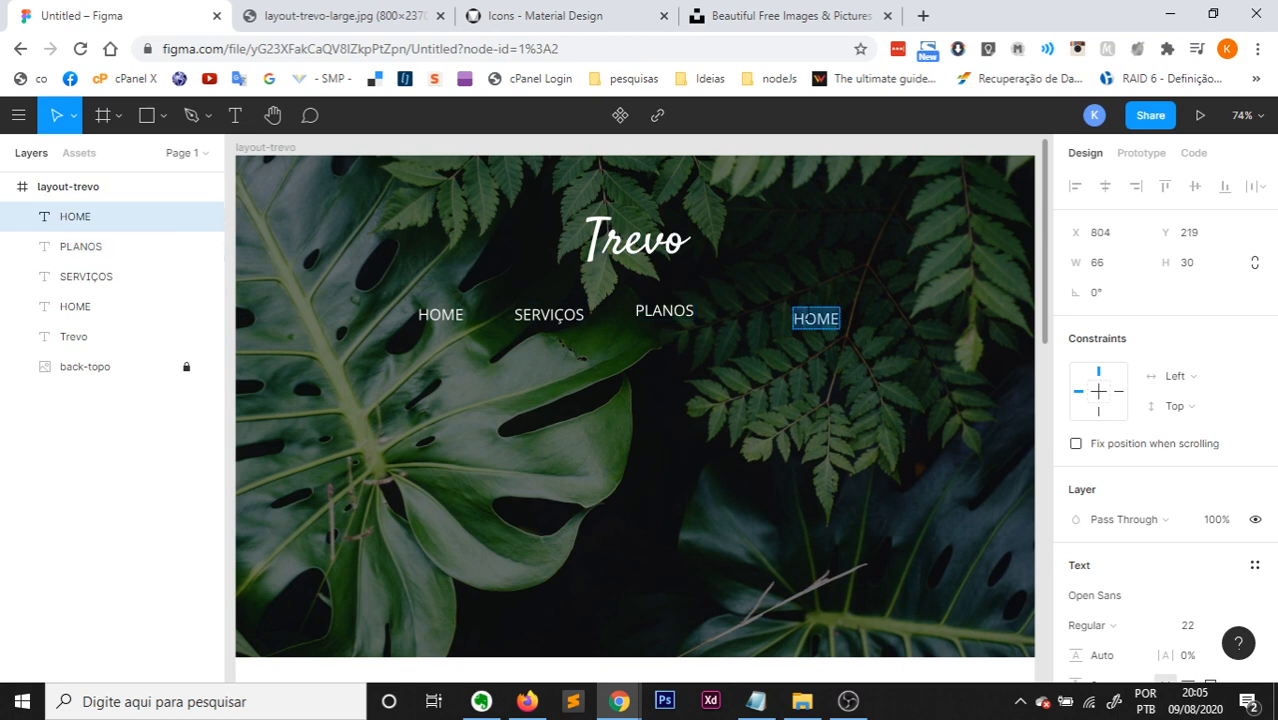
text(CONSTA)
key(BackSpace)
key(BackSpace)
key(BackSpace)
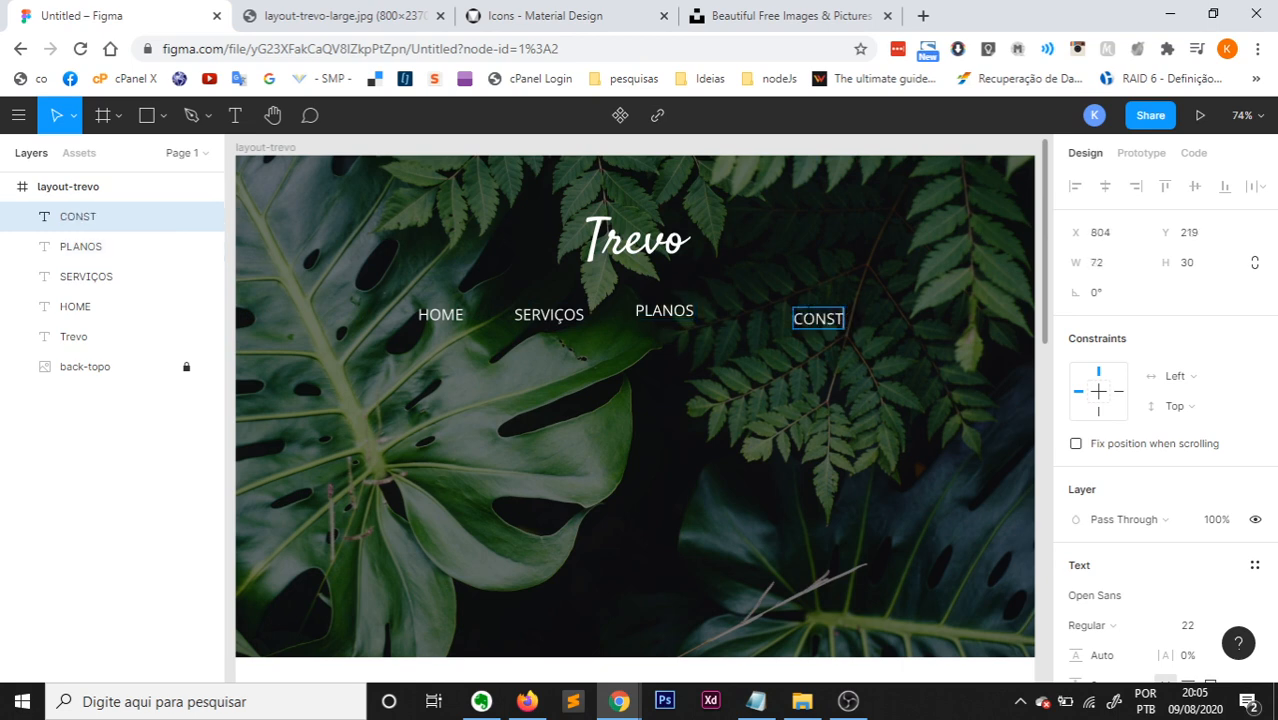
text(TATP)
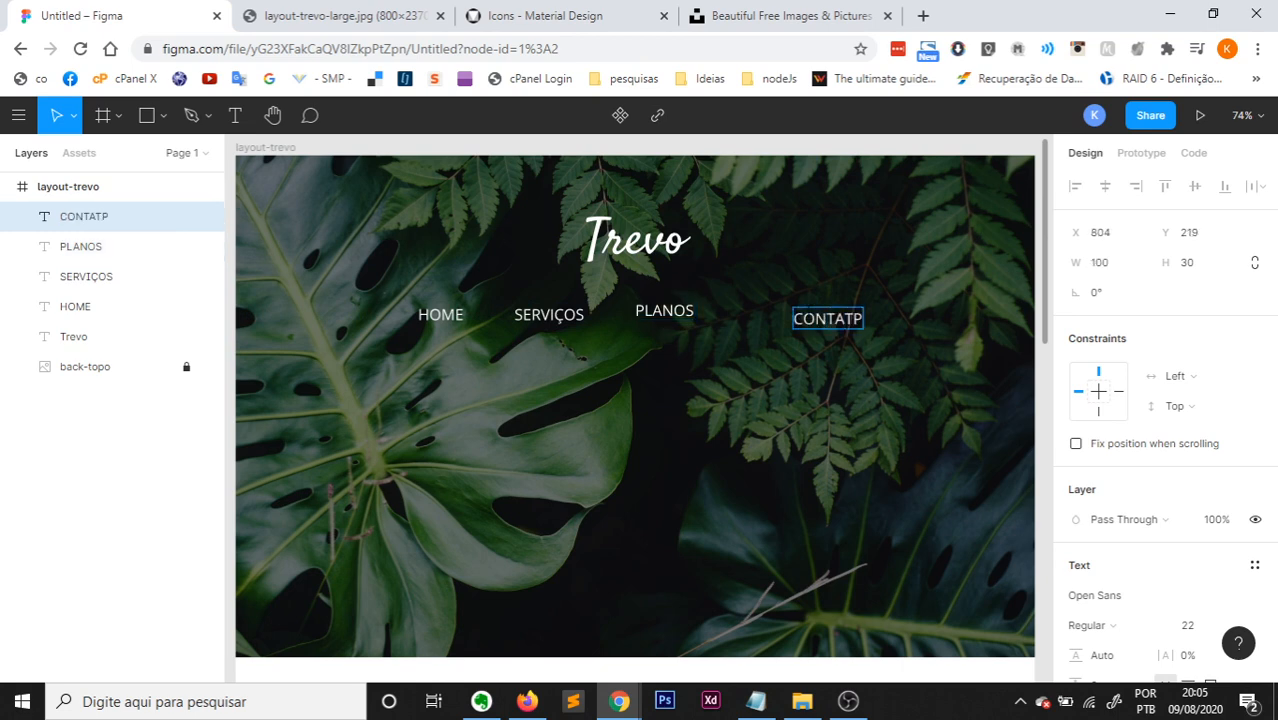
key(BackSpace)
text(O)
key(Escape)
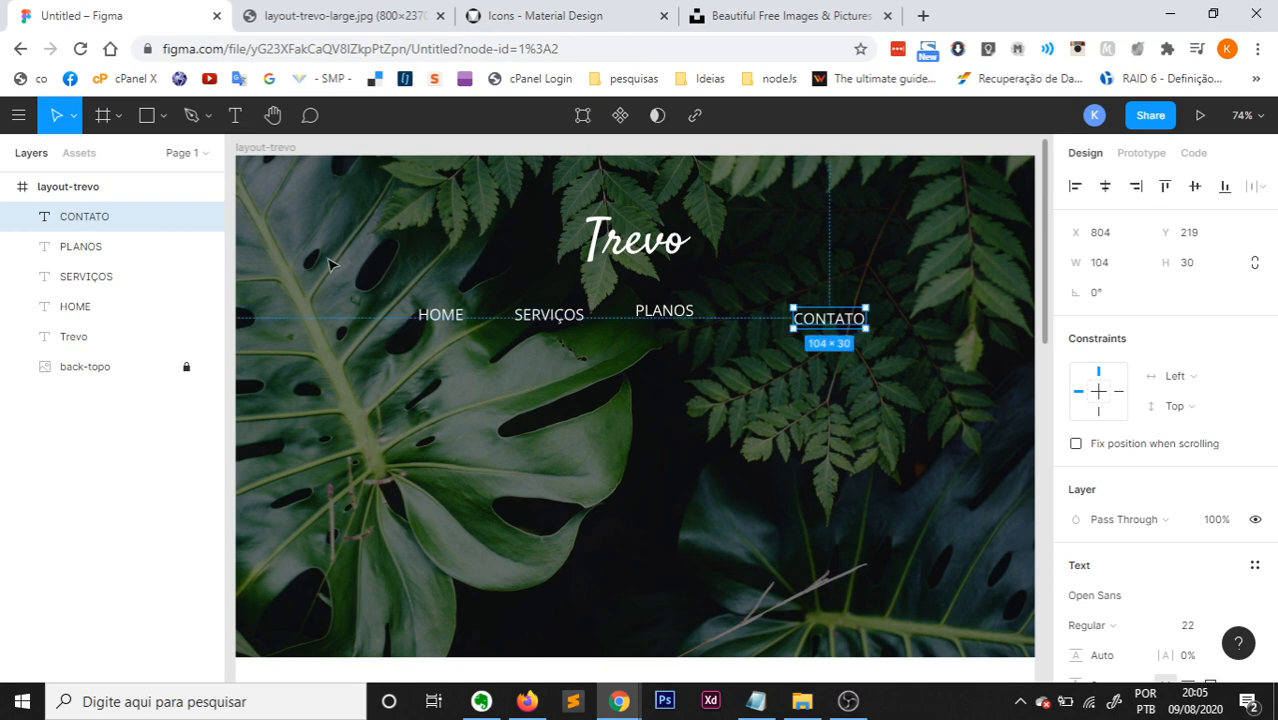
drag(838, 324, 780, 323)
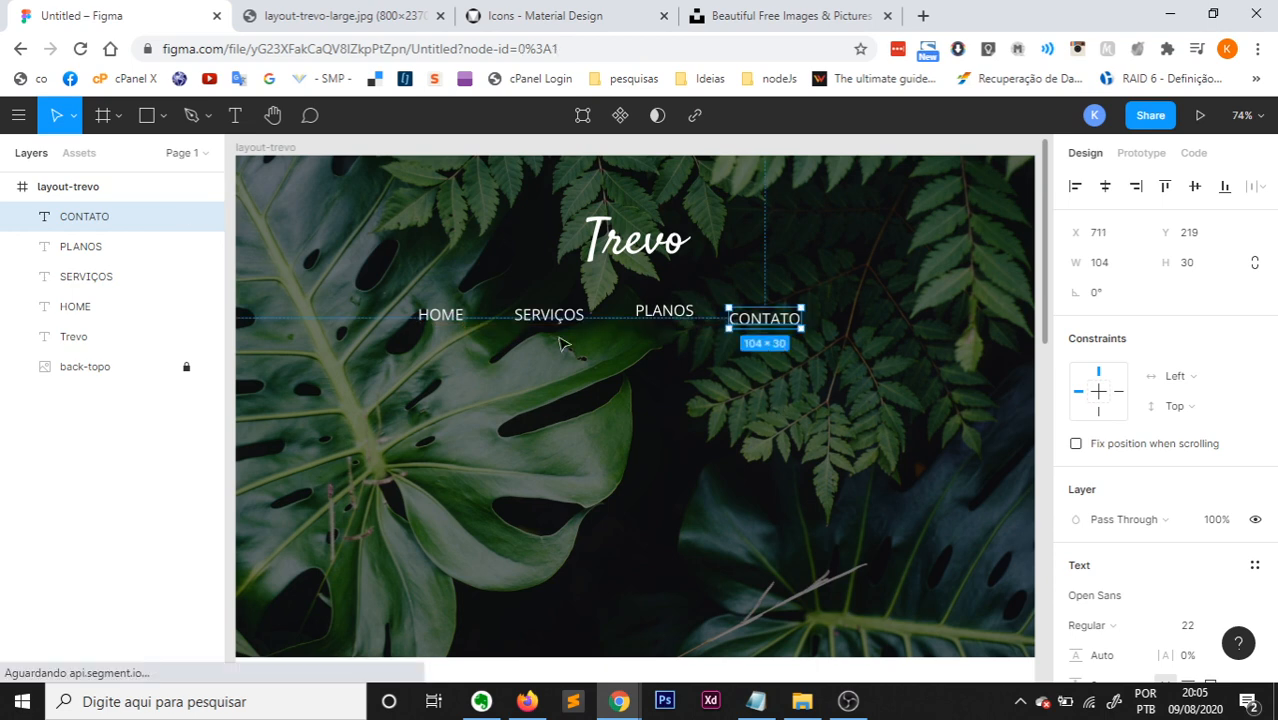
Align the tops of the HOME, SERVIÇOS, PLANOS and CONTATO texts and distribute their horizontal spacing evenly.
click(562, 342)
key(ctrl+a)
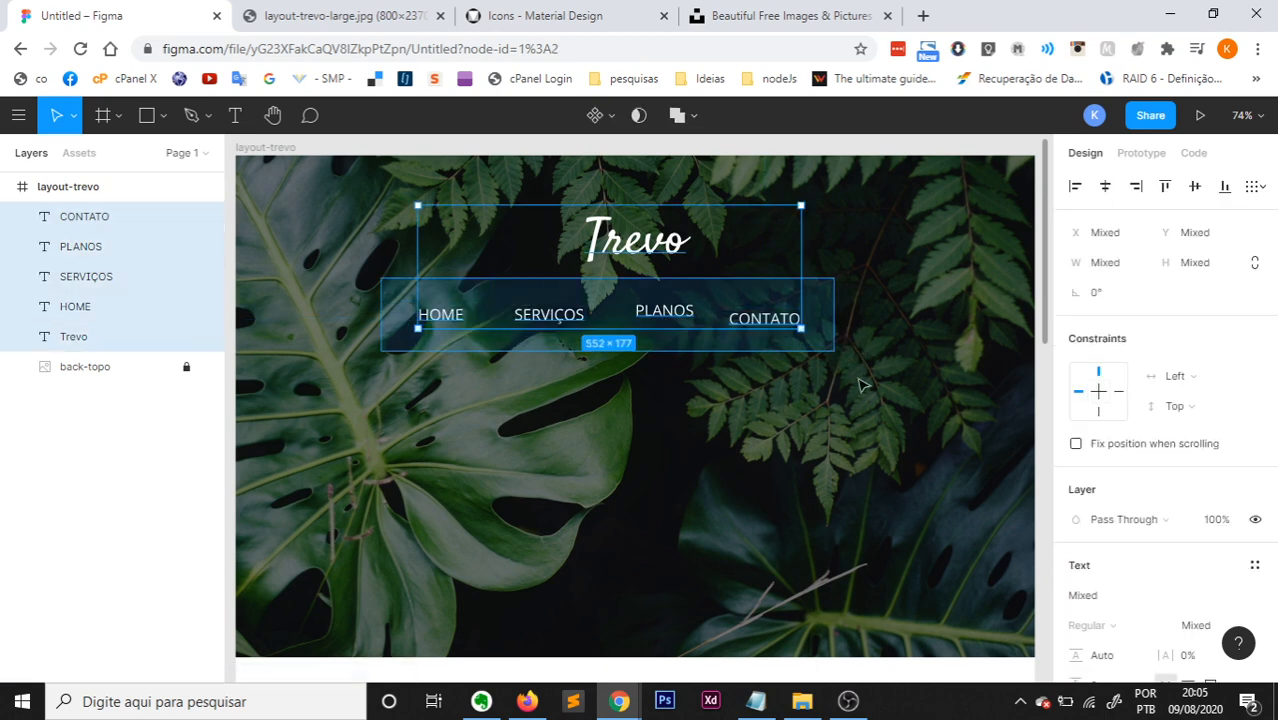
click(880, 440)
drag(802, 403, 420, 300)
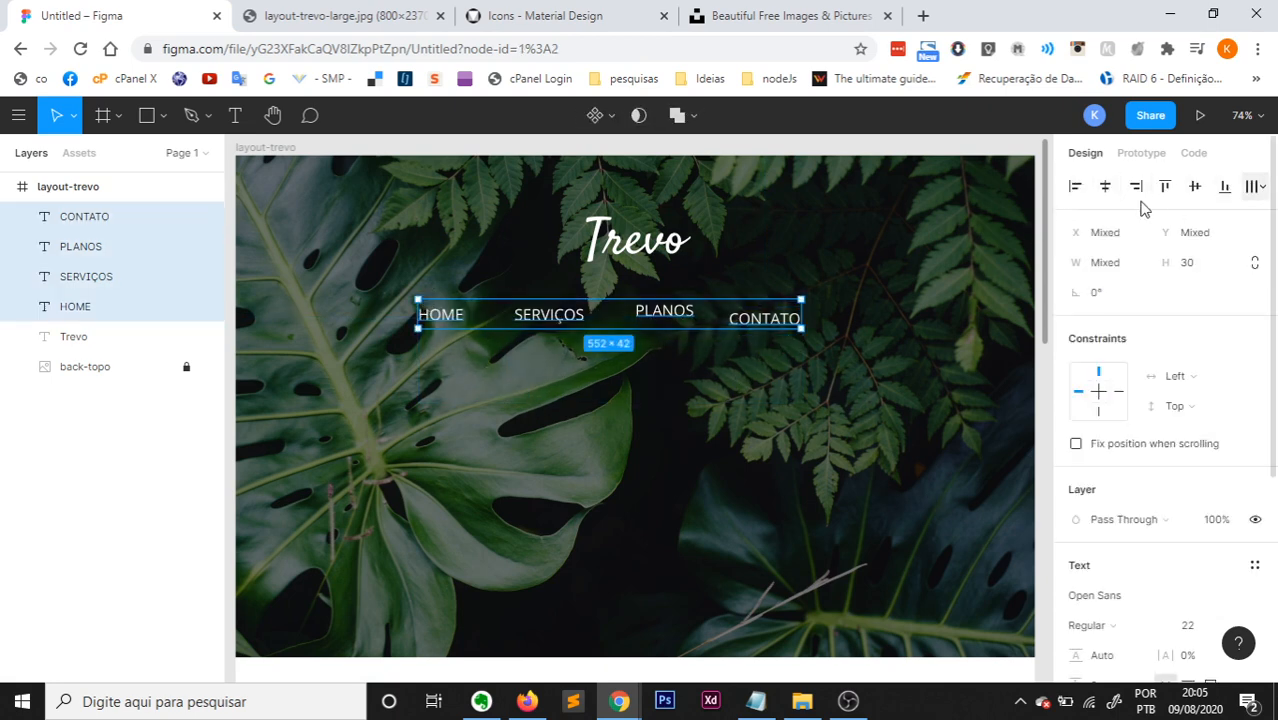
click(1165, 188)
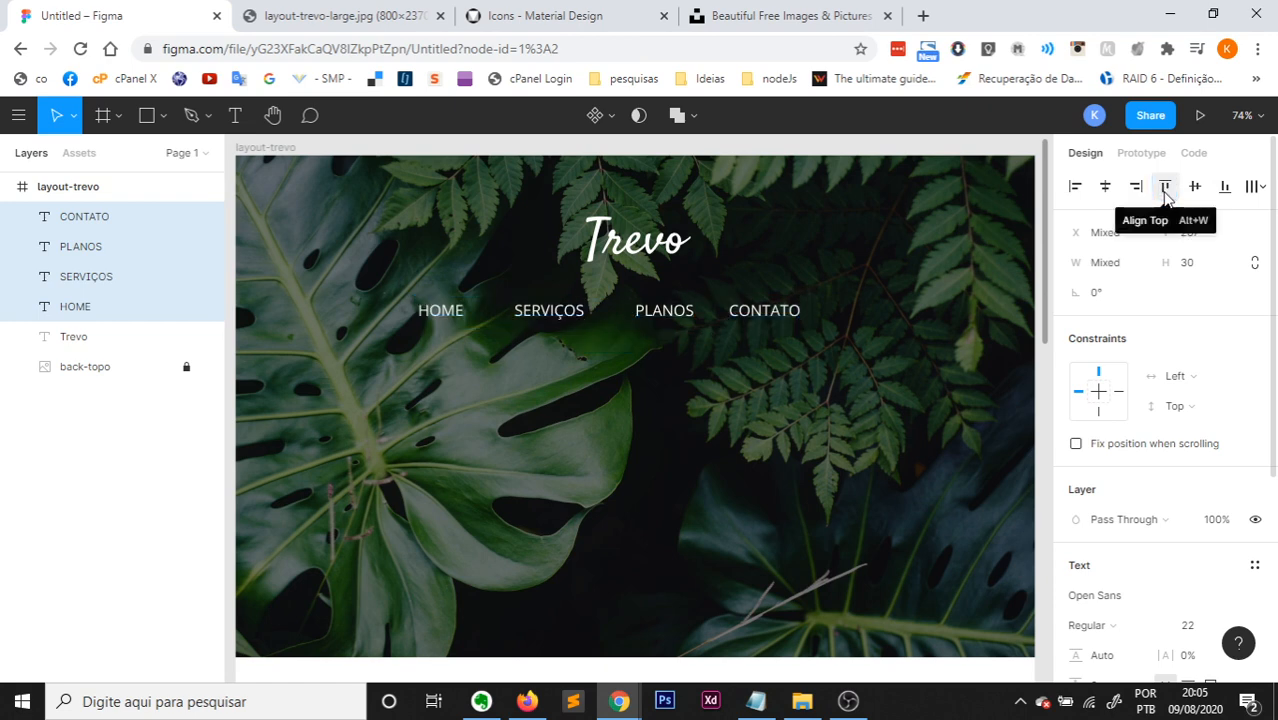
click(1252, 187)
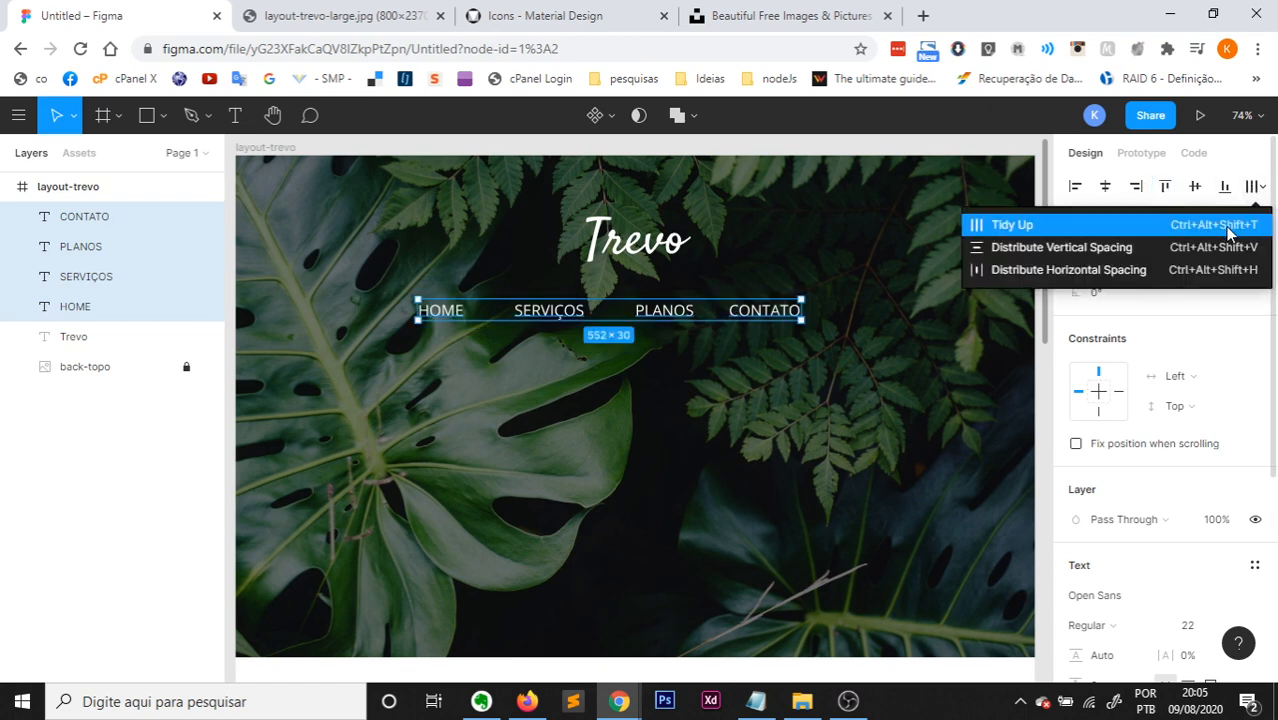
click(1092, 272)
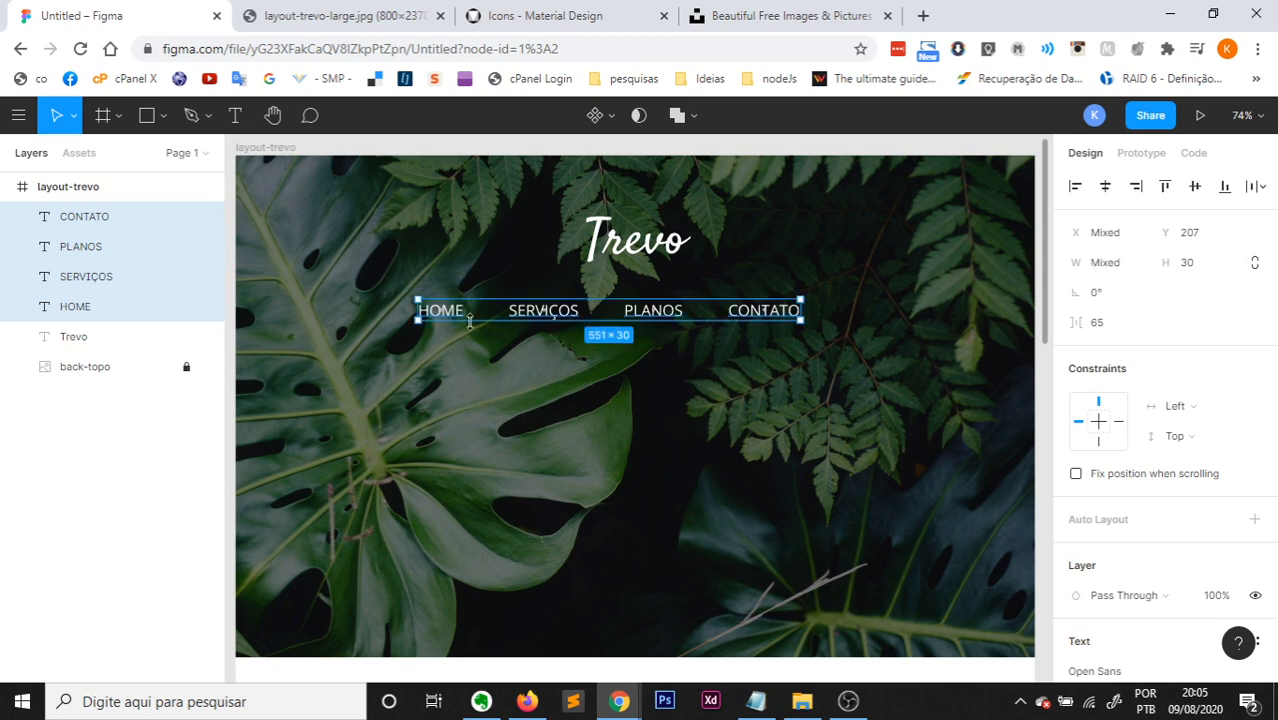
Group the four menu texts and name the group "Menu".
key(ctrl+g)
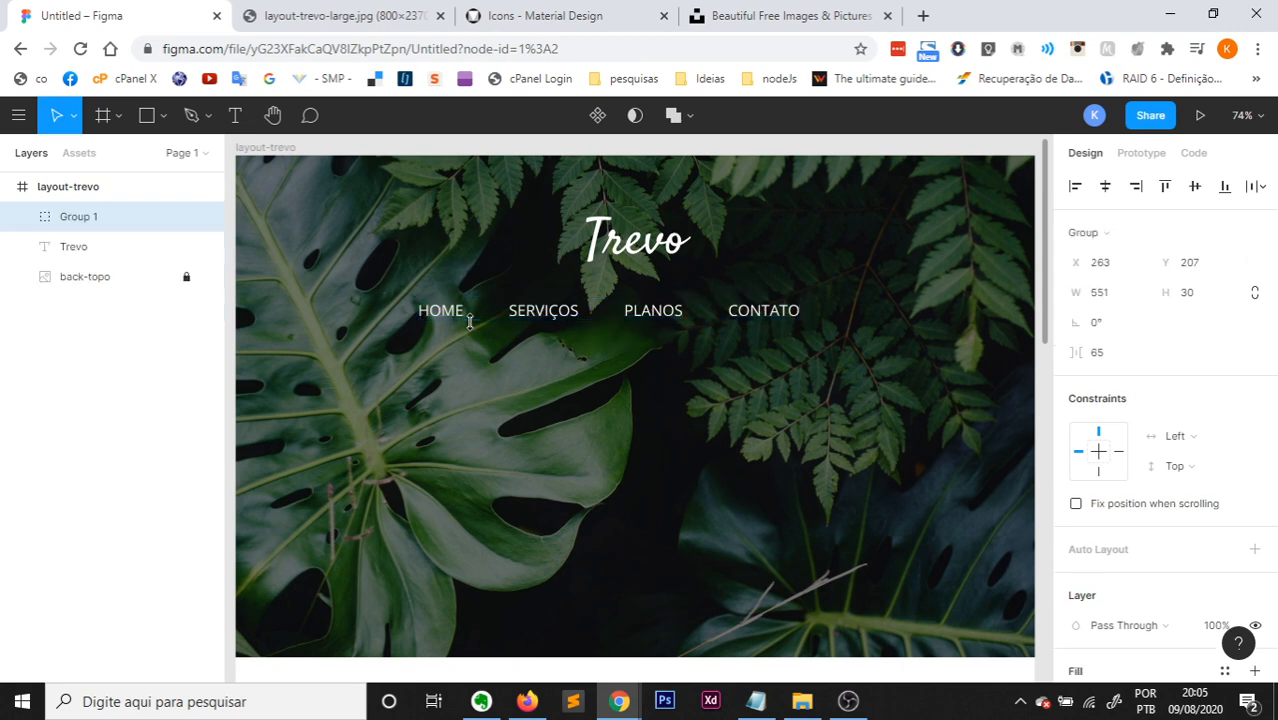
double_click(81, 222)
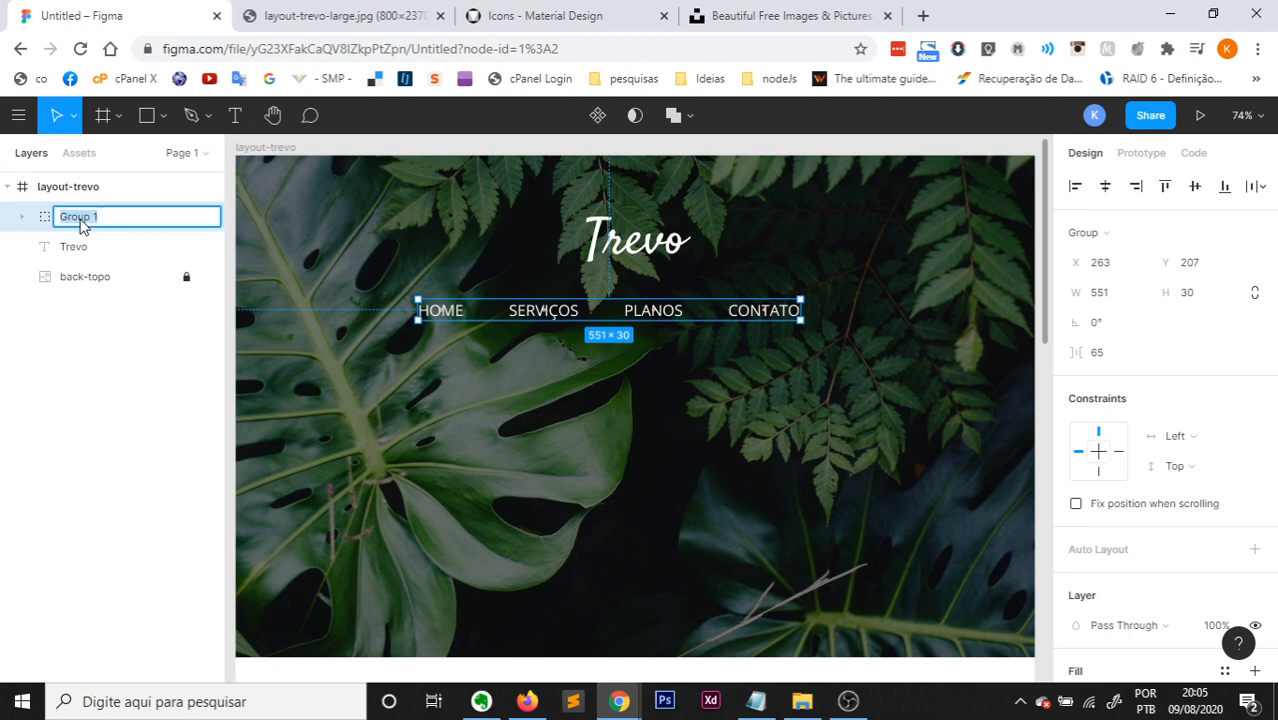
text(MENU)
key(Return)
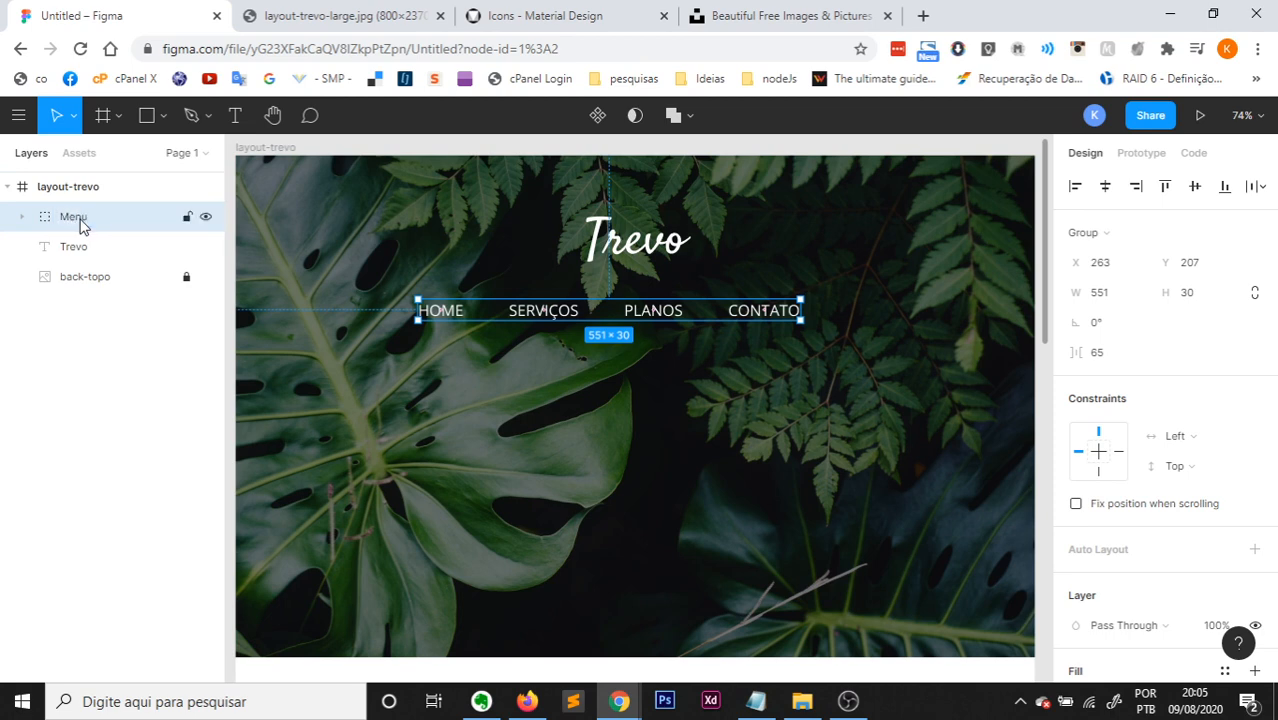
Rename the menu group in lowercase as "menu".
click(100, 247)
click(83, 214)
double_click(81, 216)
key(Return)
double_click(82, 219)
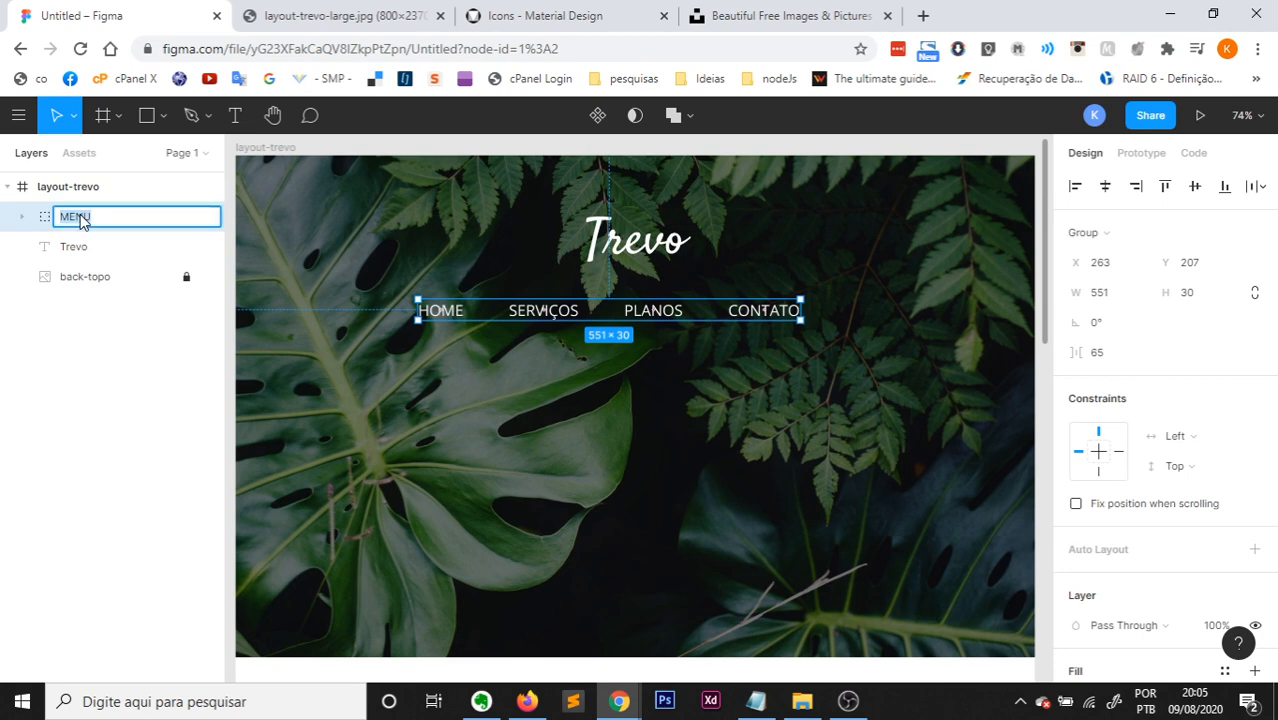
text(menu)
key(Return)
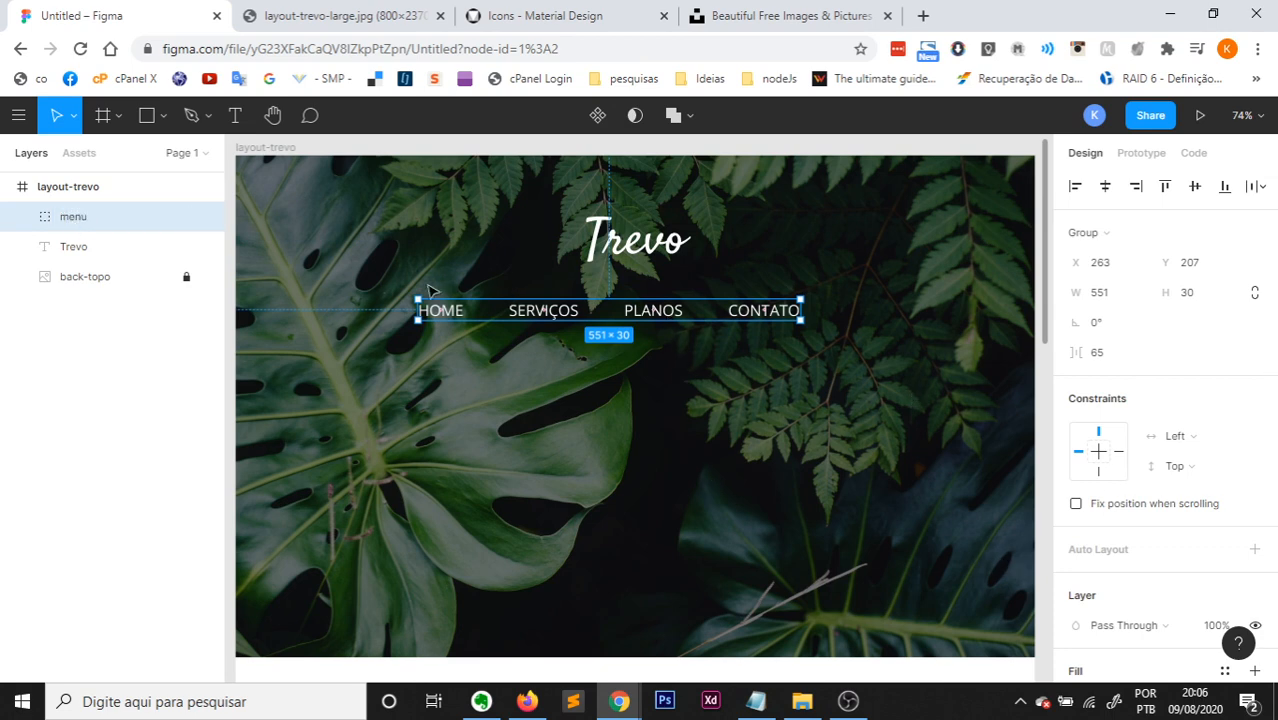
Move the menu group to the right so it is centred under the Trevo logo, shift it slightly down and deselect it.
drag(624, 345, 650, 345)
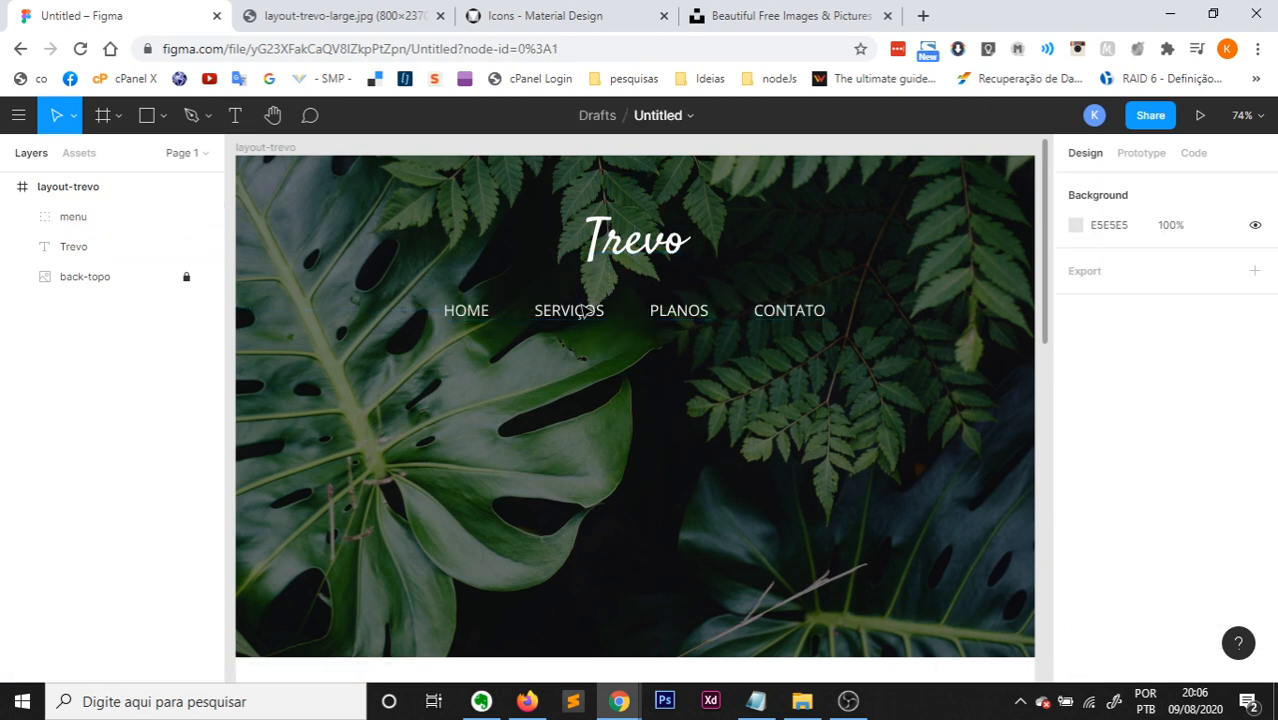
drag(685, 325, 681, 323)
click(880, 430)
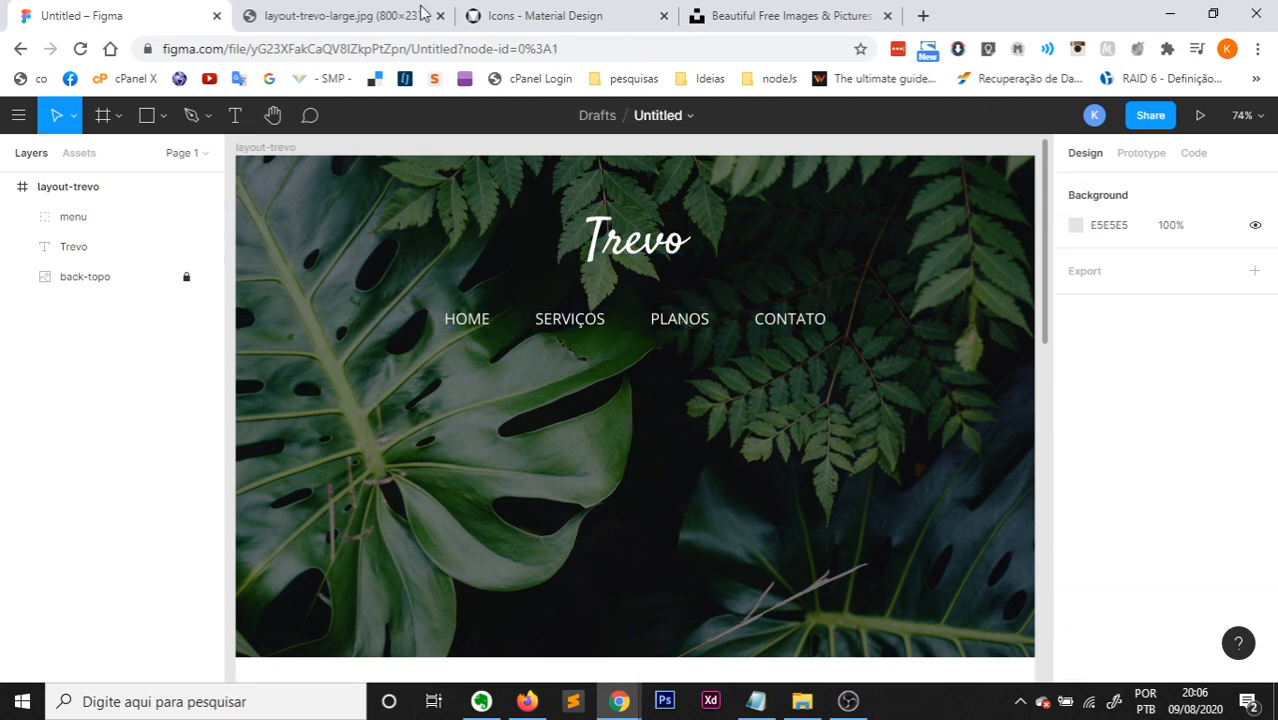
Consult the reference's SOLICITE UM ORÇAMENTO button, then draw a rectangle about 583 × 51 below the menu with a corner radius of 6.
click(325, 14)
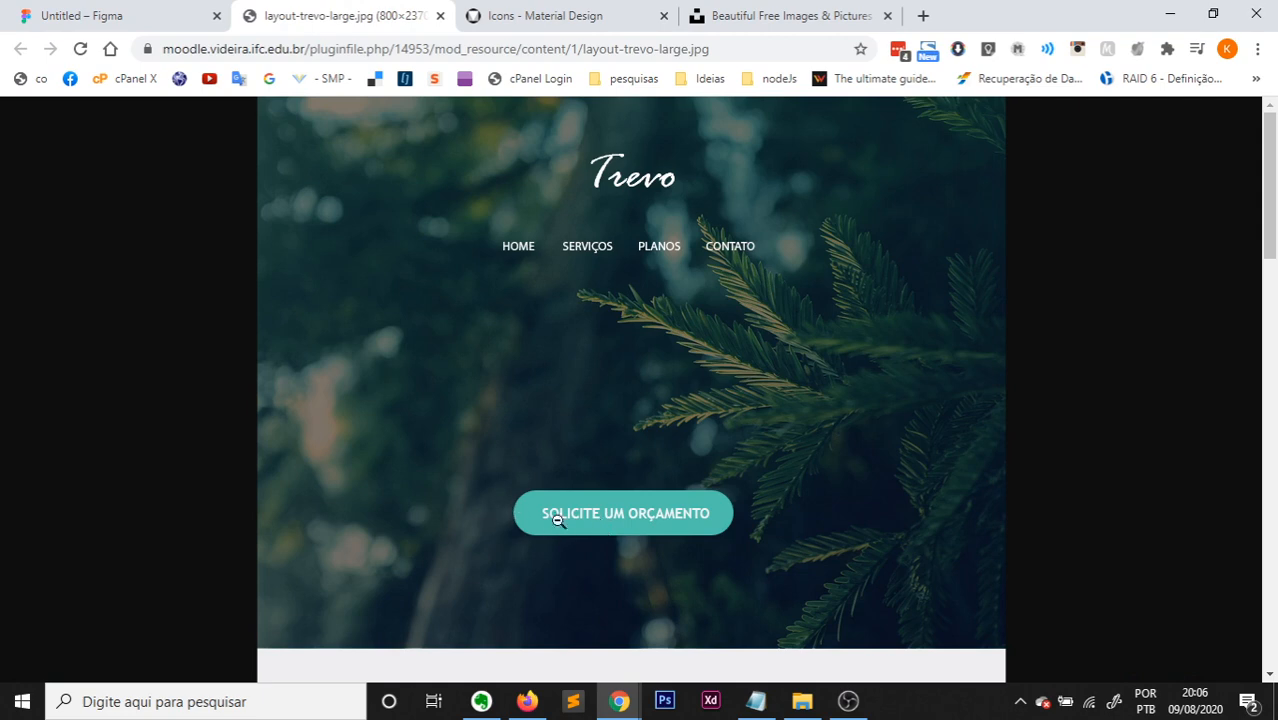
click(126, 10)
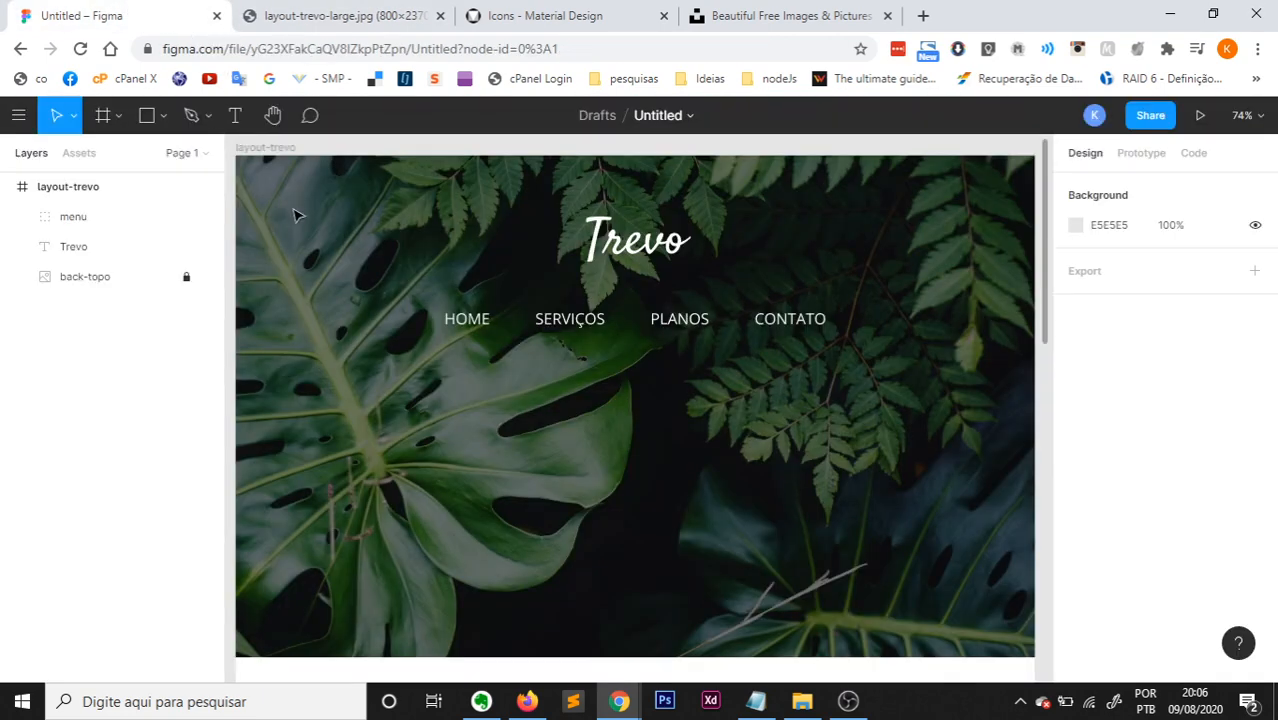
click(162, 117)
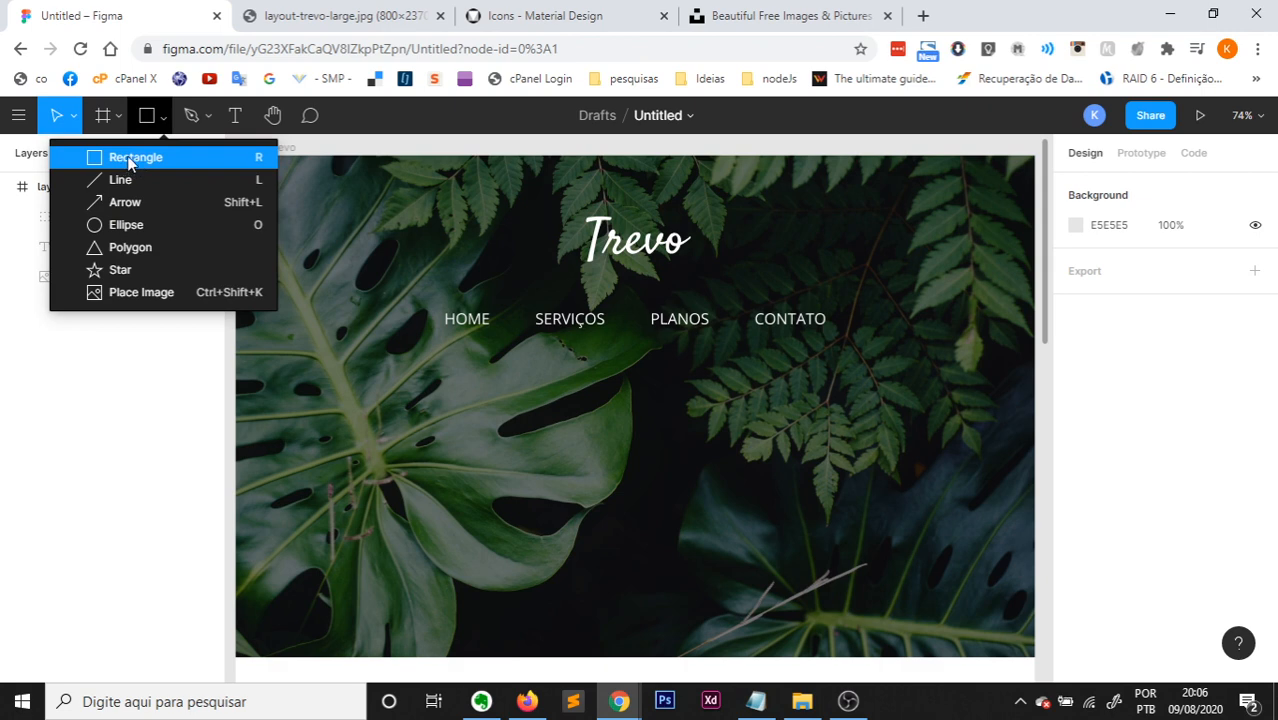
click(129, 160)
drag(450, 470, 855, 507)
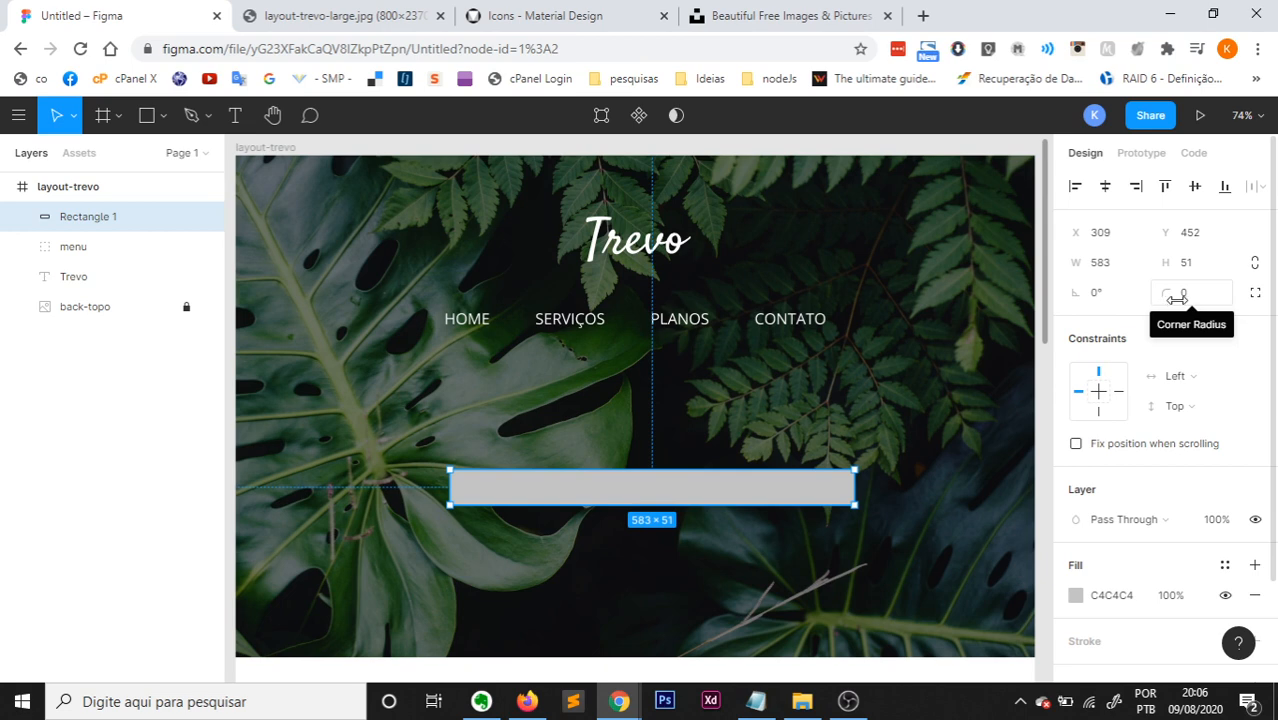
drag(1170, 298, 1256, 298)
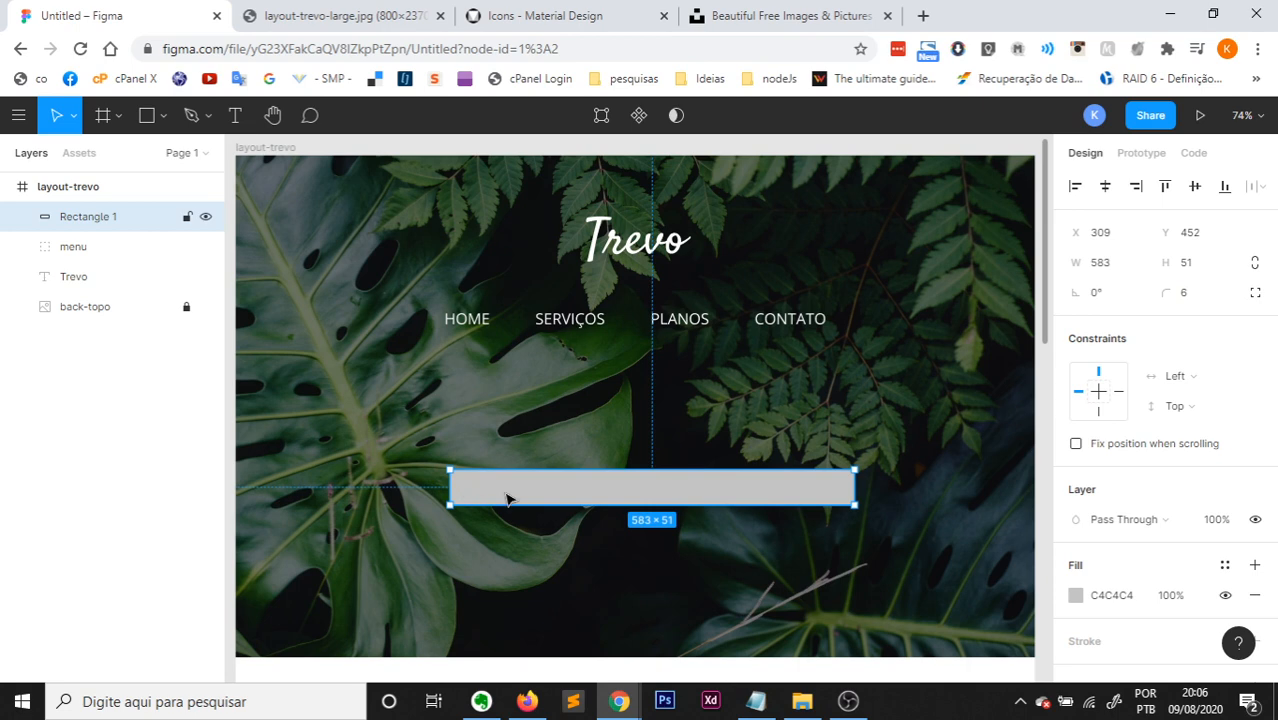
Round the ends of the grey rectangle below the menu completely, giving it a corner radius of 25.5.
key(ctrl+equal)
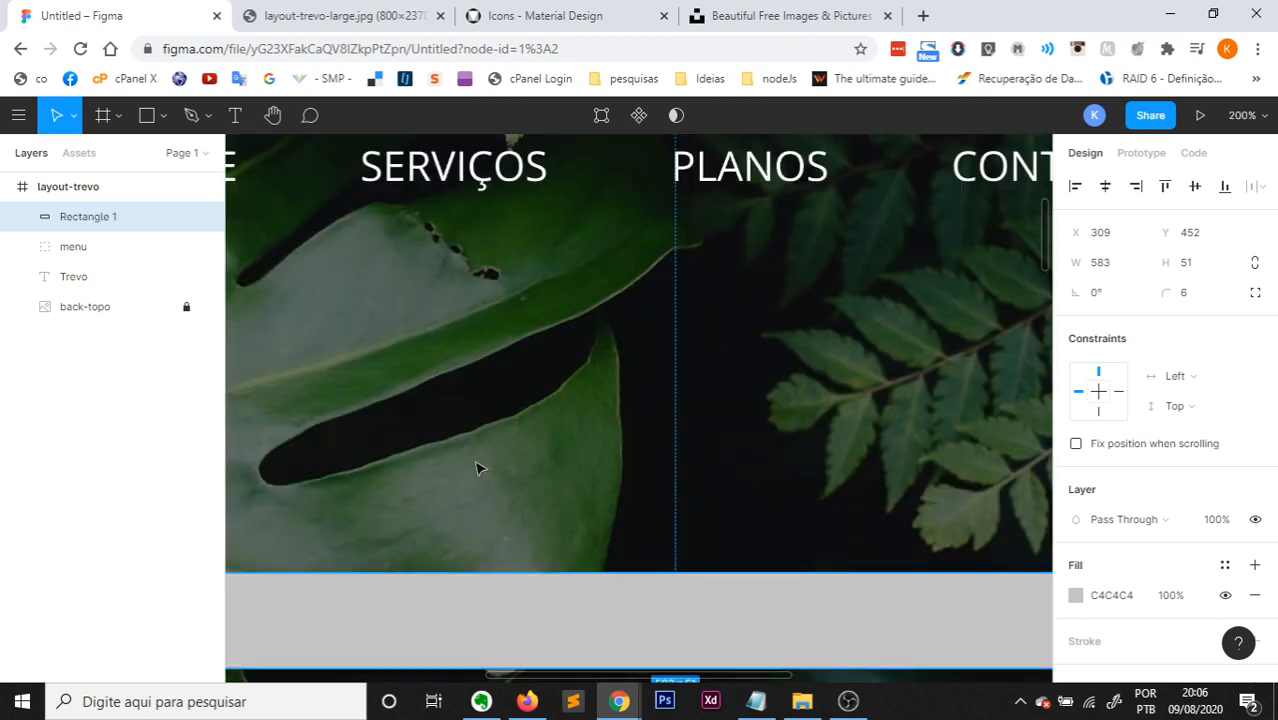
drag(476, 468, 788, 400)
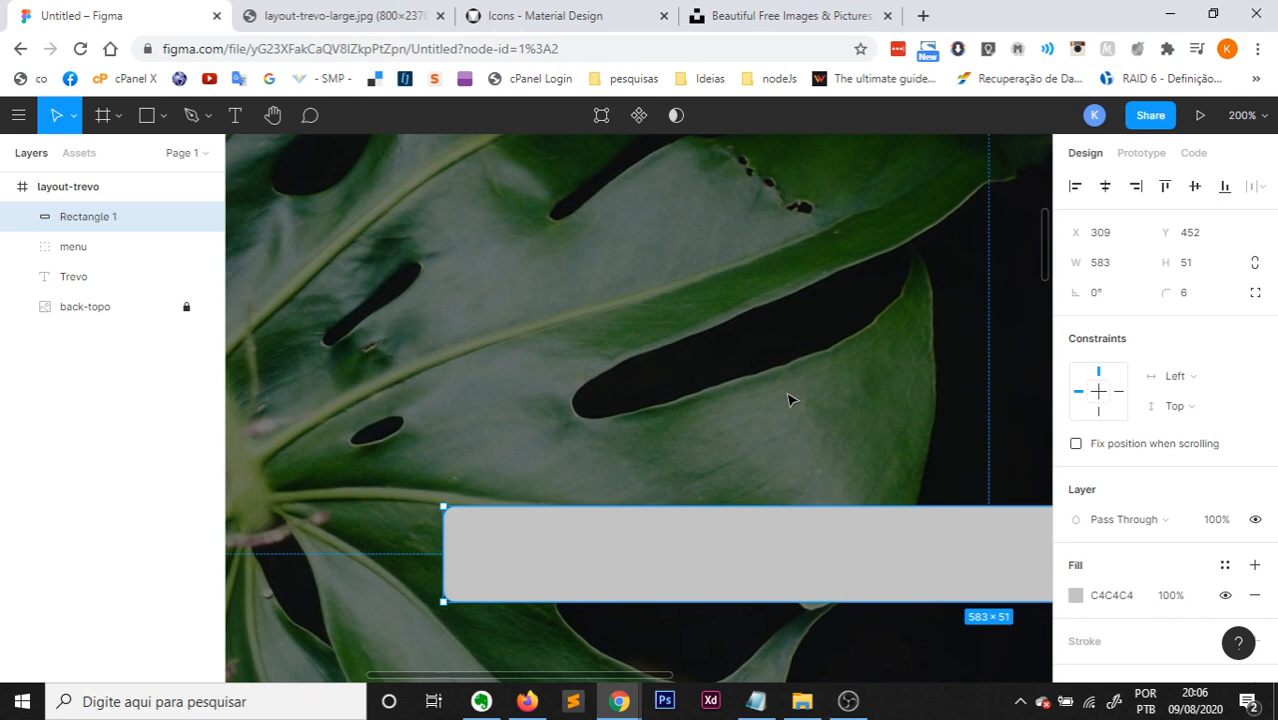
key(ctrl+equal)
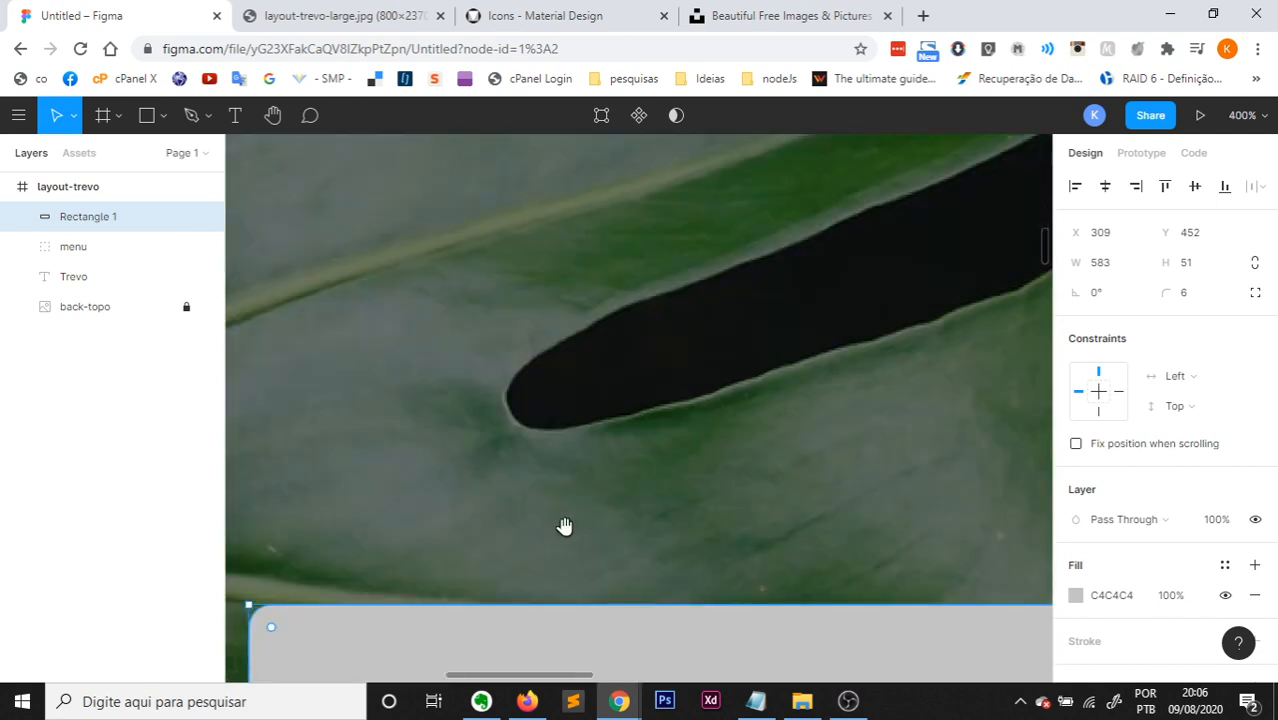
drag(565, 526, 613, 243)
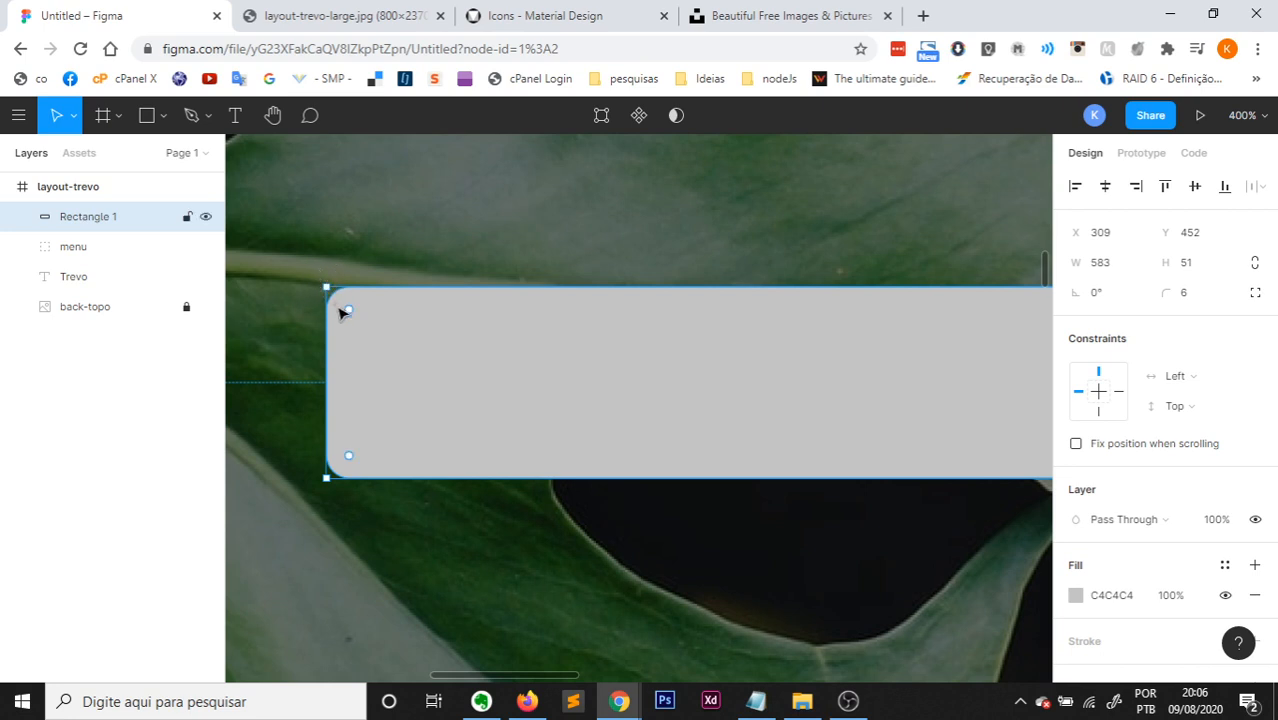
mouse_move(354, 317)
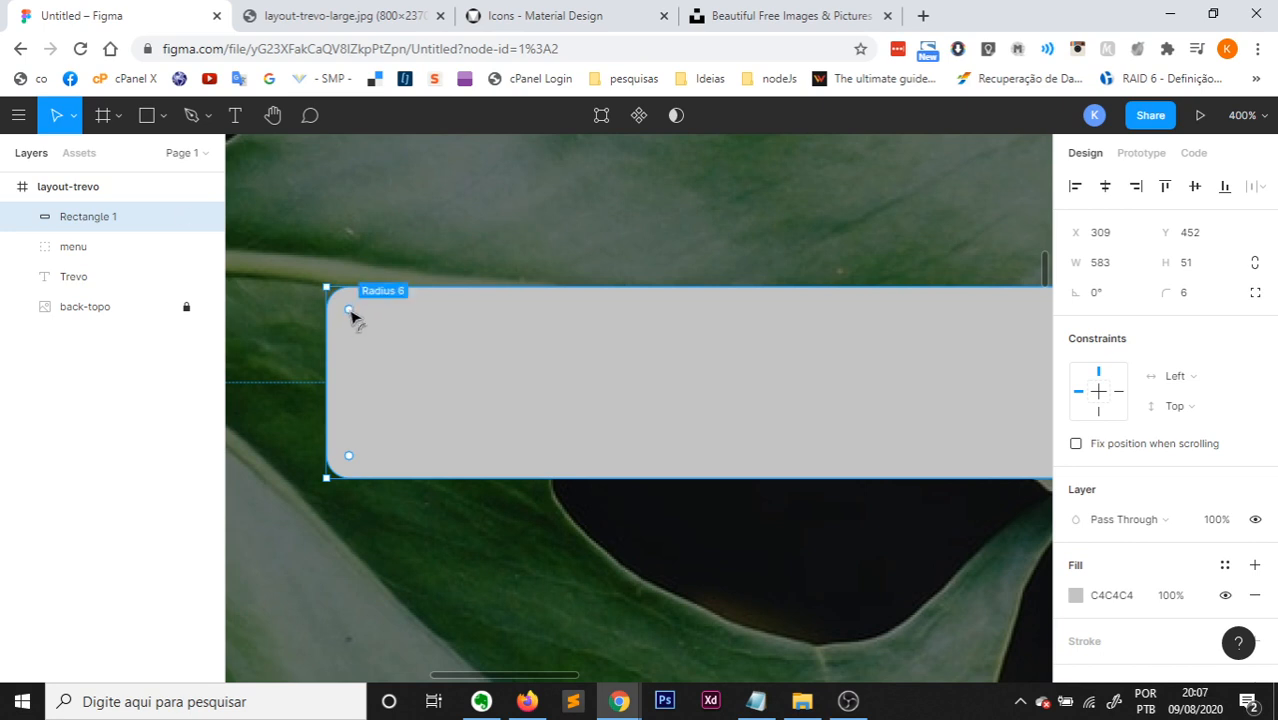
drag(351, 317, 297, 560)
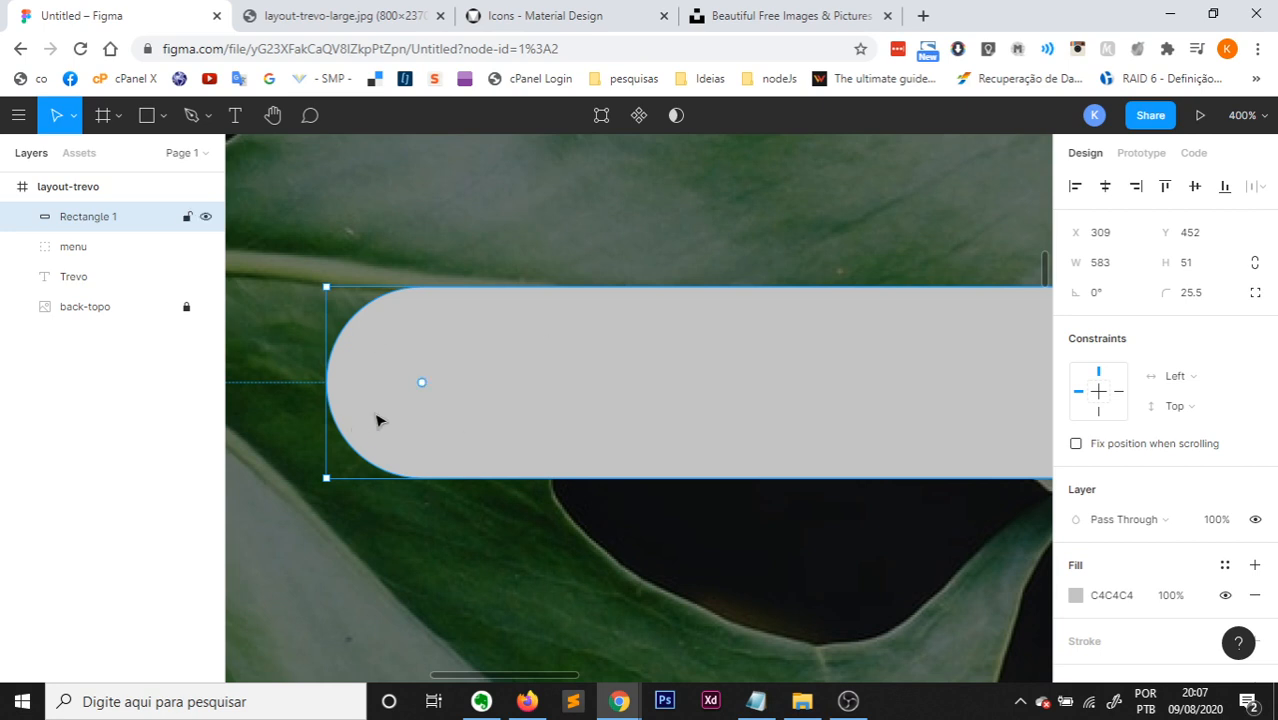
Check the reference's button shape, then narrow the rounded rectangle to 427 wide and move it to about X 373, Y 500.
click(350, 14)
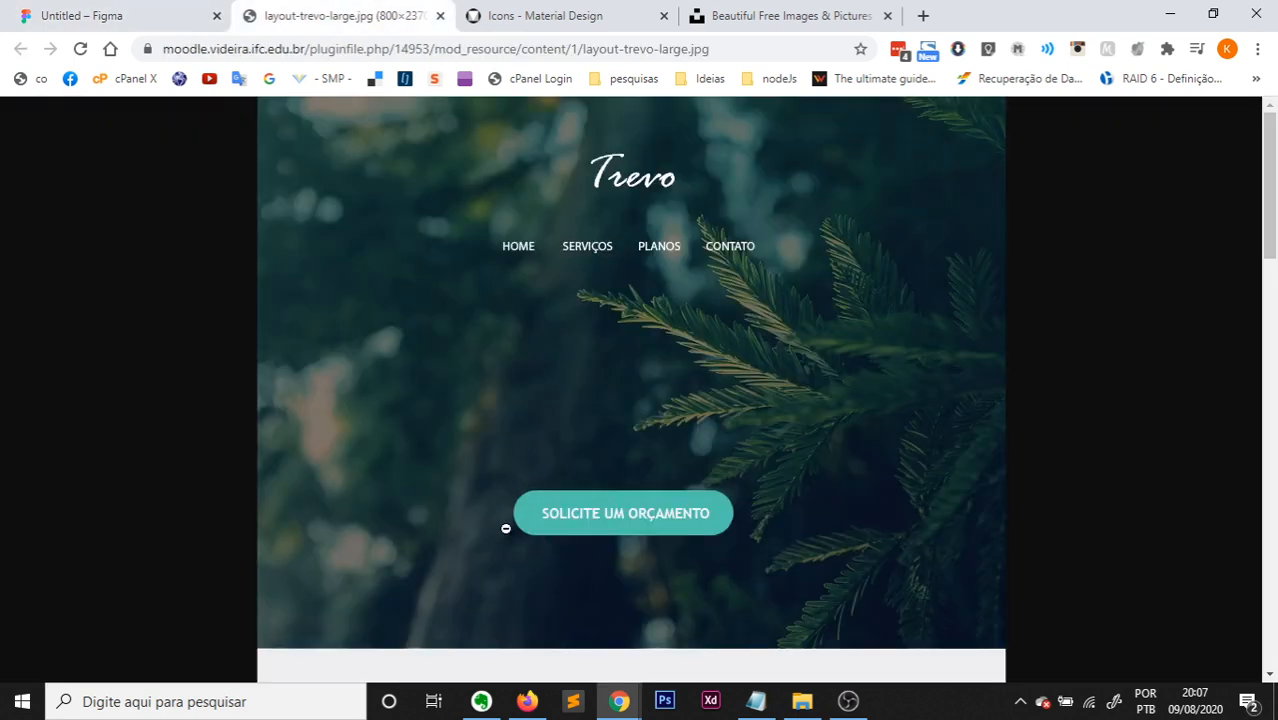
click(174, 12)
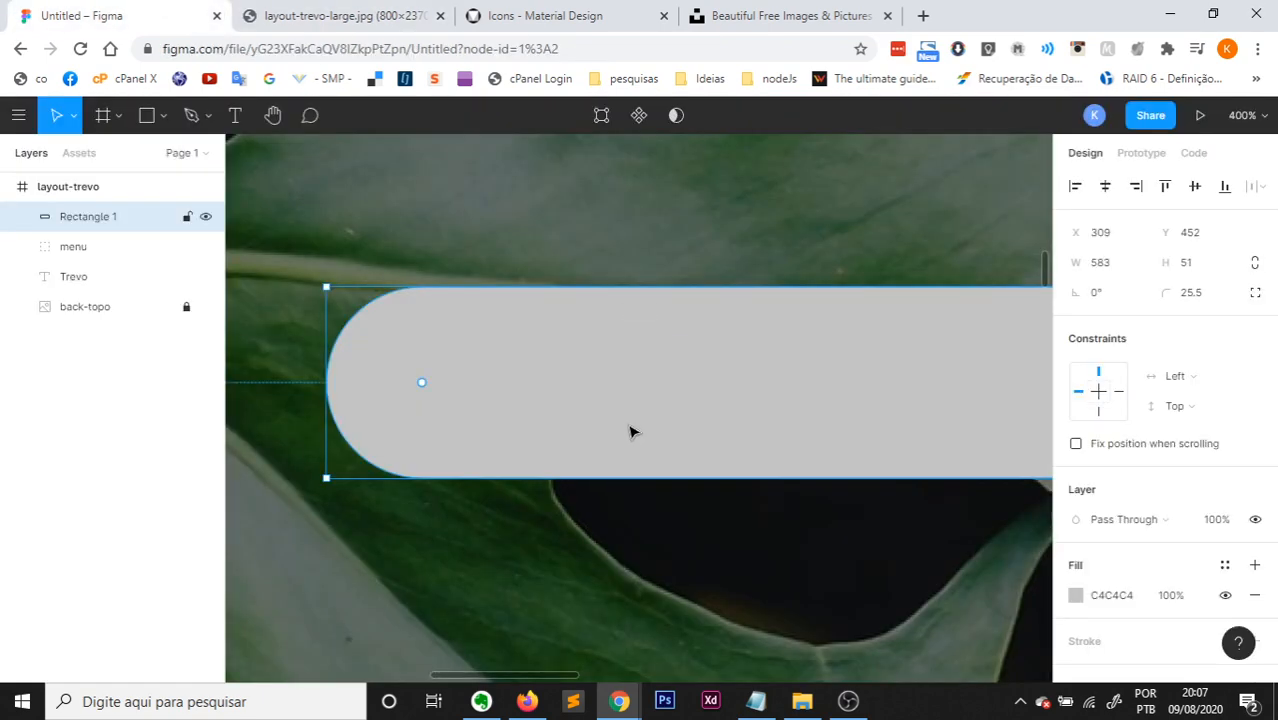
scroll(630, 432, down, 6)
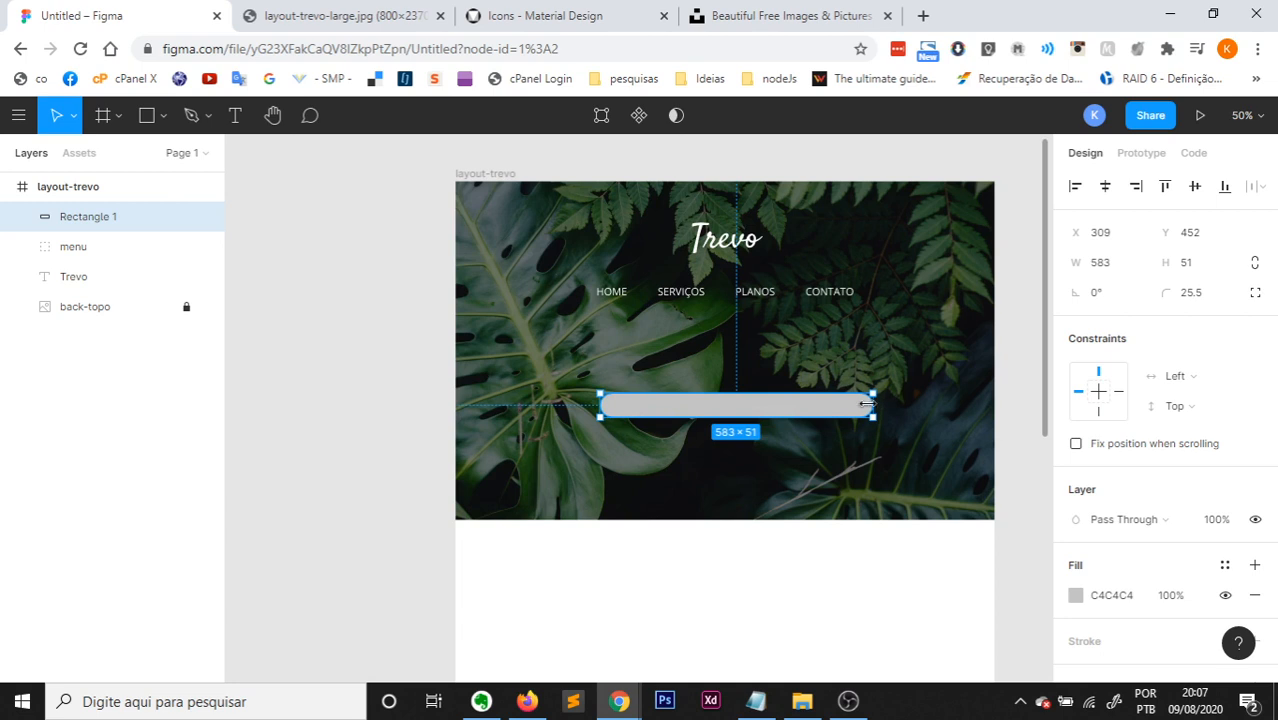
drag(866, 403, 733, 432)
click(842, 516)
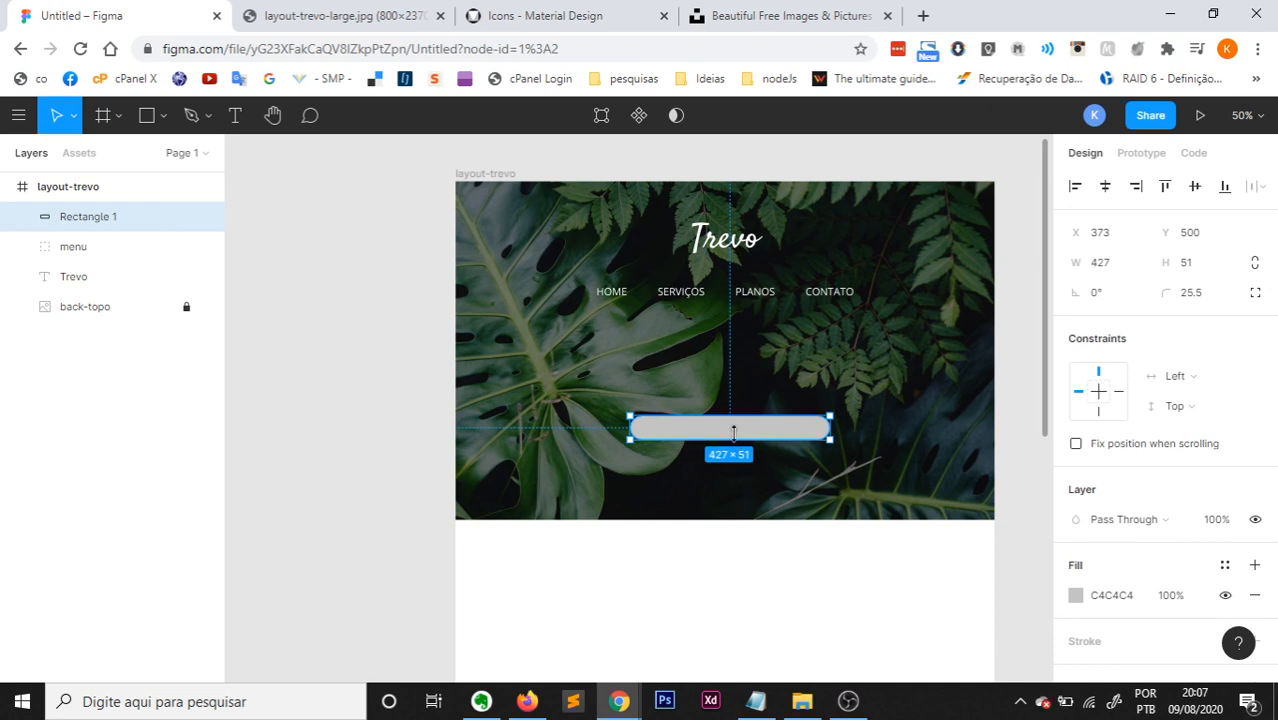
Fill the rounded rectangle with colour 4FC3AE and move it down to about Y 538.
click(1108, 595)
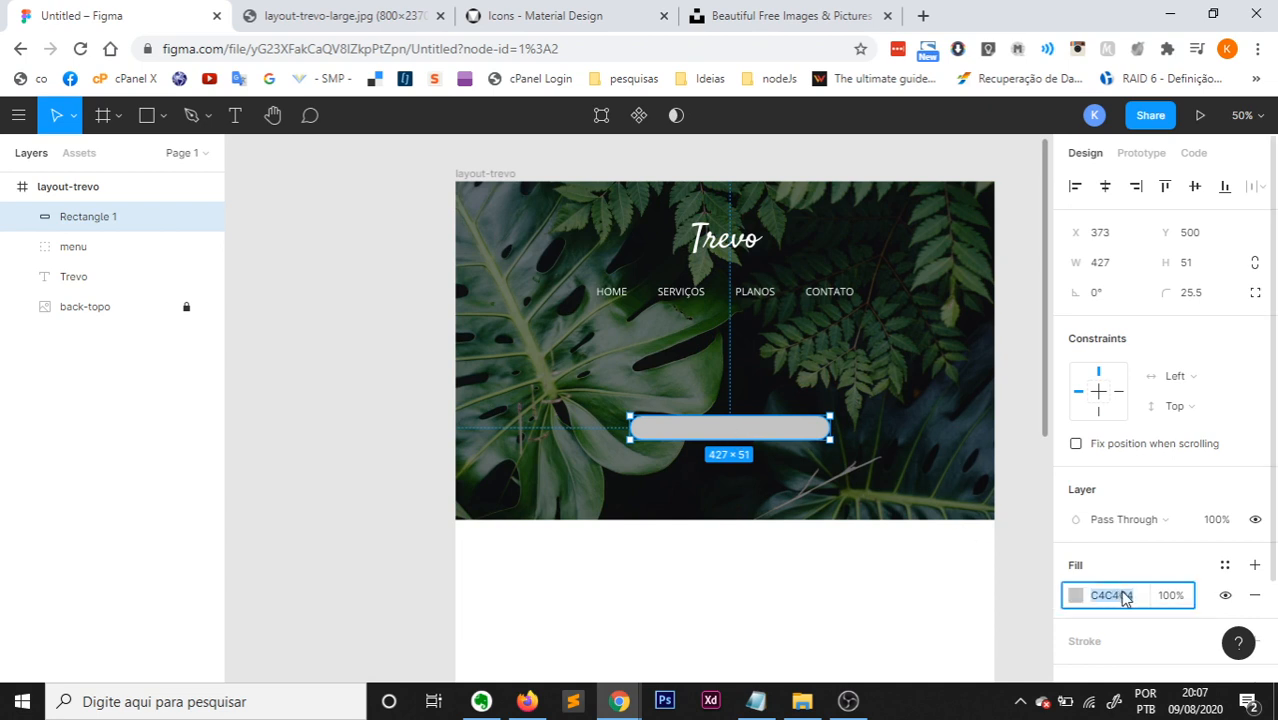
text(4fc3ae)
key(Return)
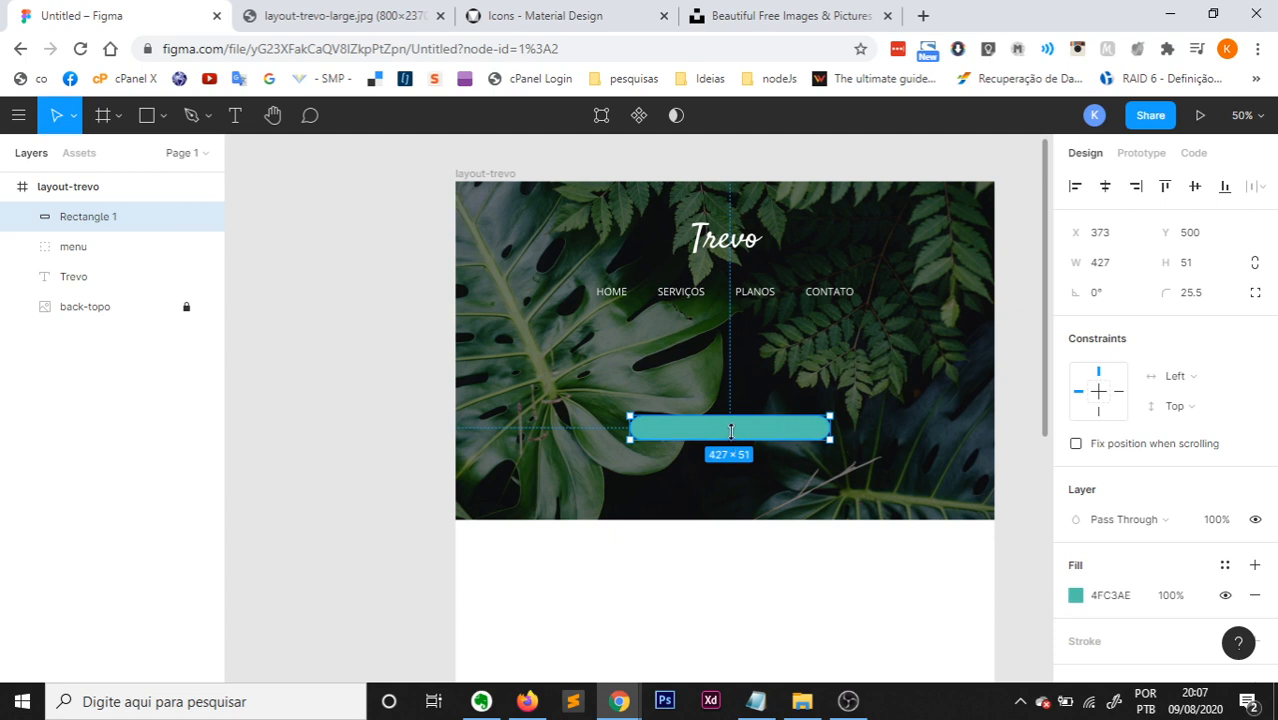
click(733, 459)
click(713, 427)
drag(725, 434, 727, 453)
Add the text "SOLICITE UM ORÇAMENTO" just above the teal button shape.
click(236, 116)
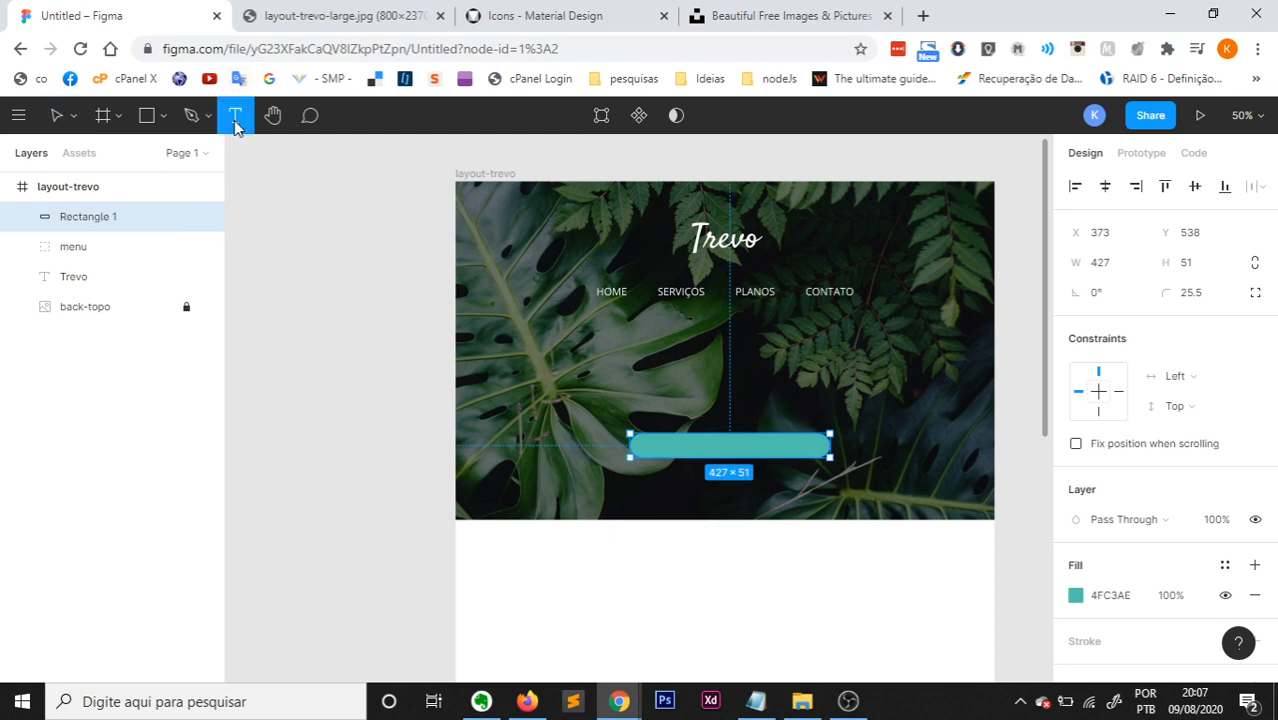
click(668, 376)
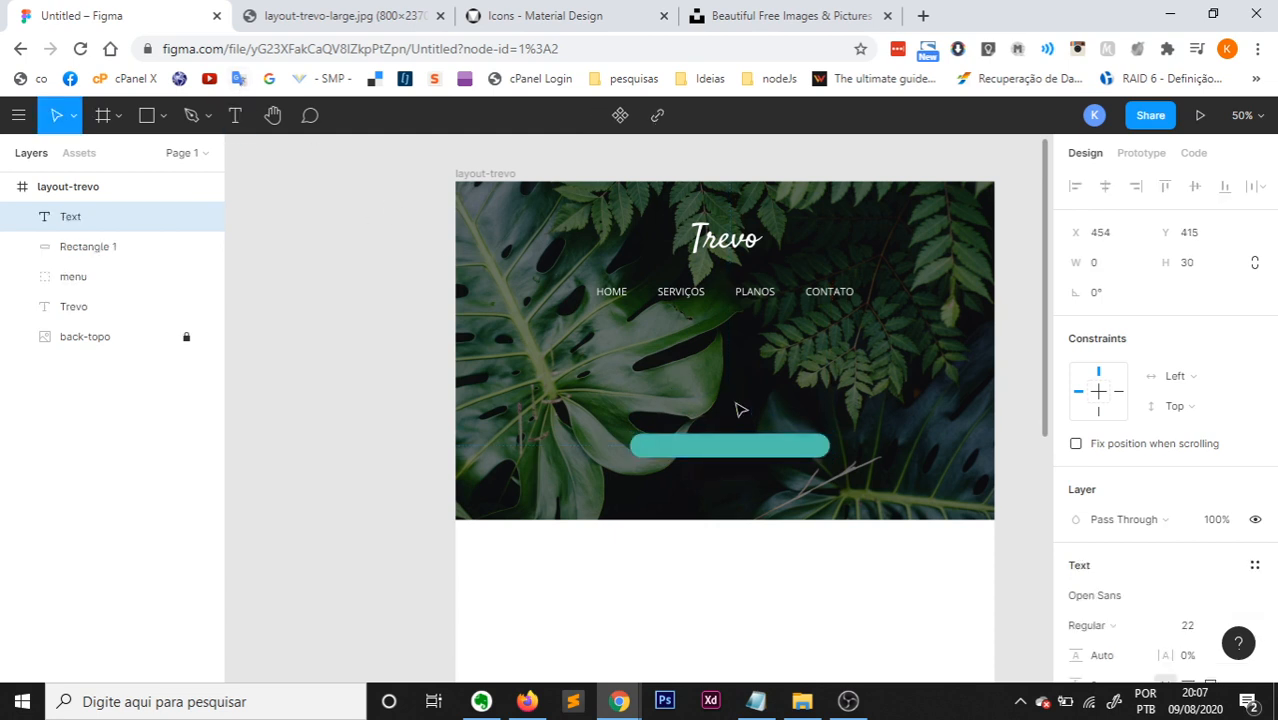
text(SOLICITE UM O)
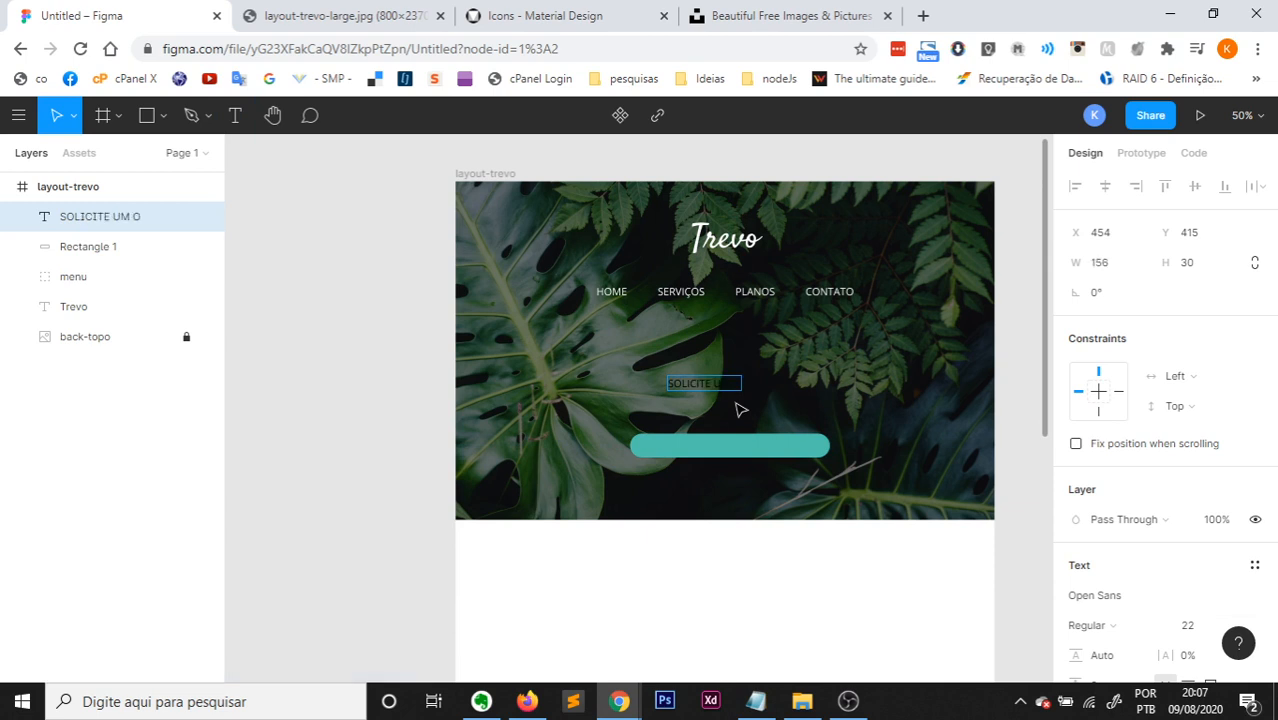
text(RÇAMENTO)
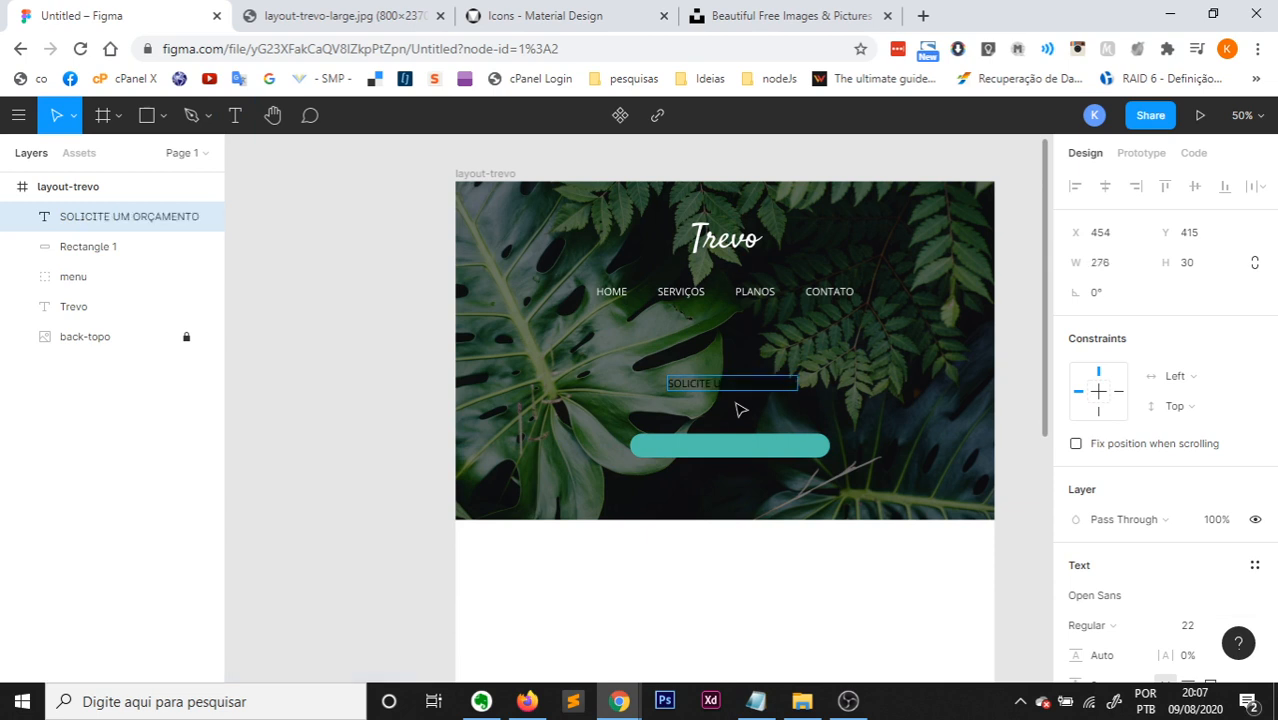
key(Escape)
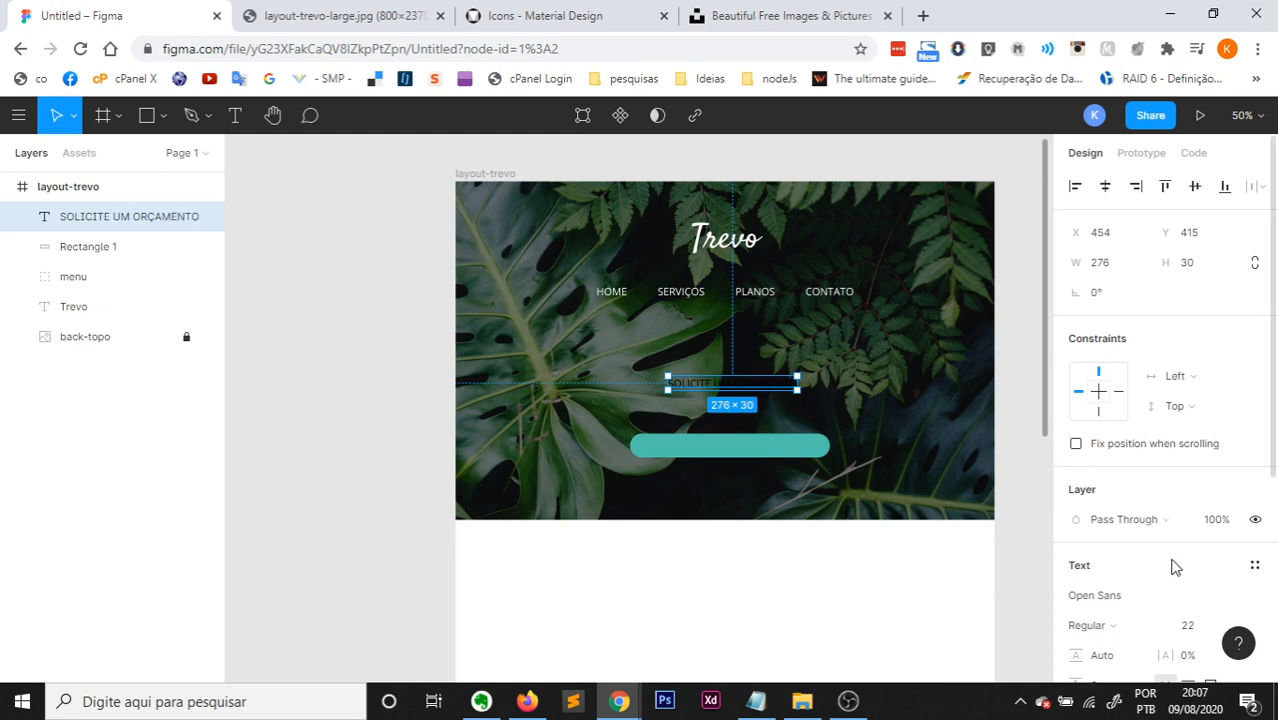
Set the SOLICITE UM ORÇAMENTO text's fill to white (FFFFFF), place the text on the teal button and deselect it.
scroll(1175, 567, down, 5)
click(1076, 517)
drag(912, 364, 847, 254)
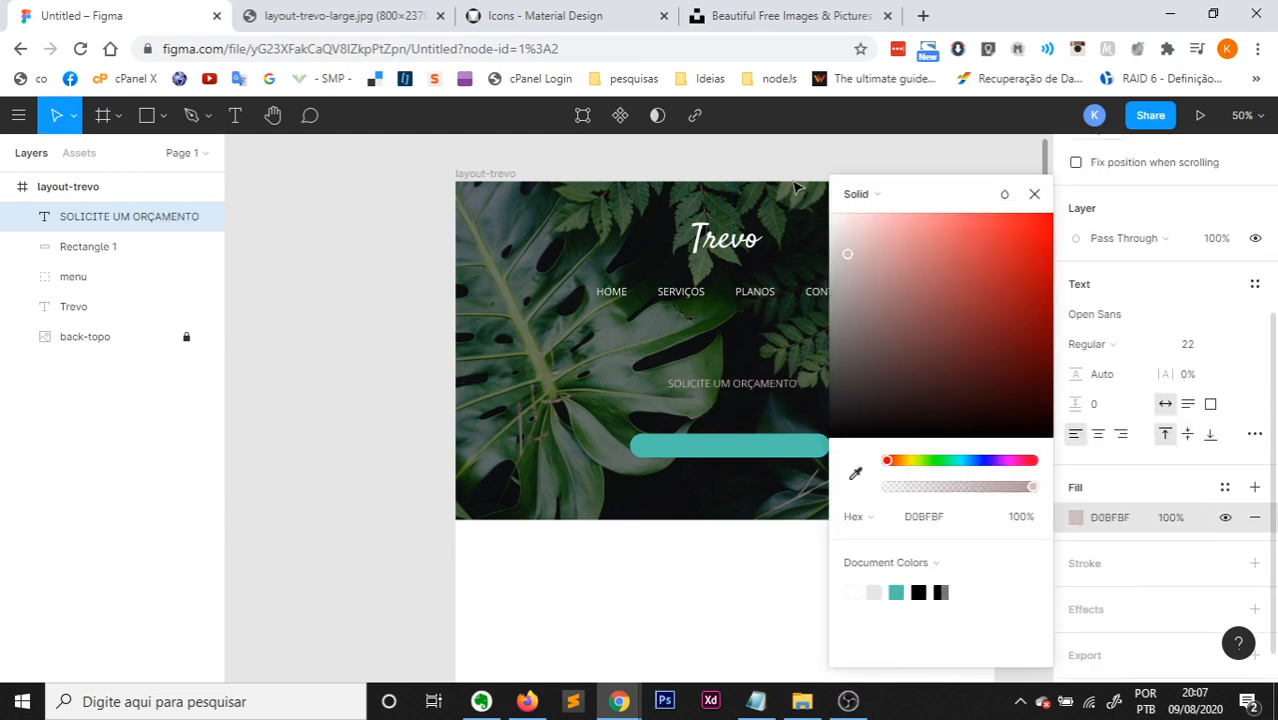
drag(795, 187, 792, 190)
drag(740, 390, 733, 447)
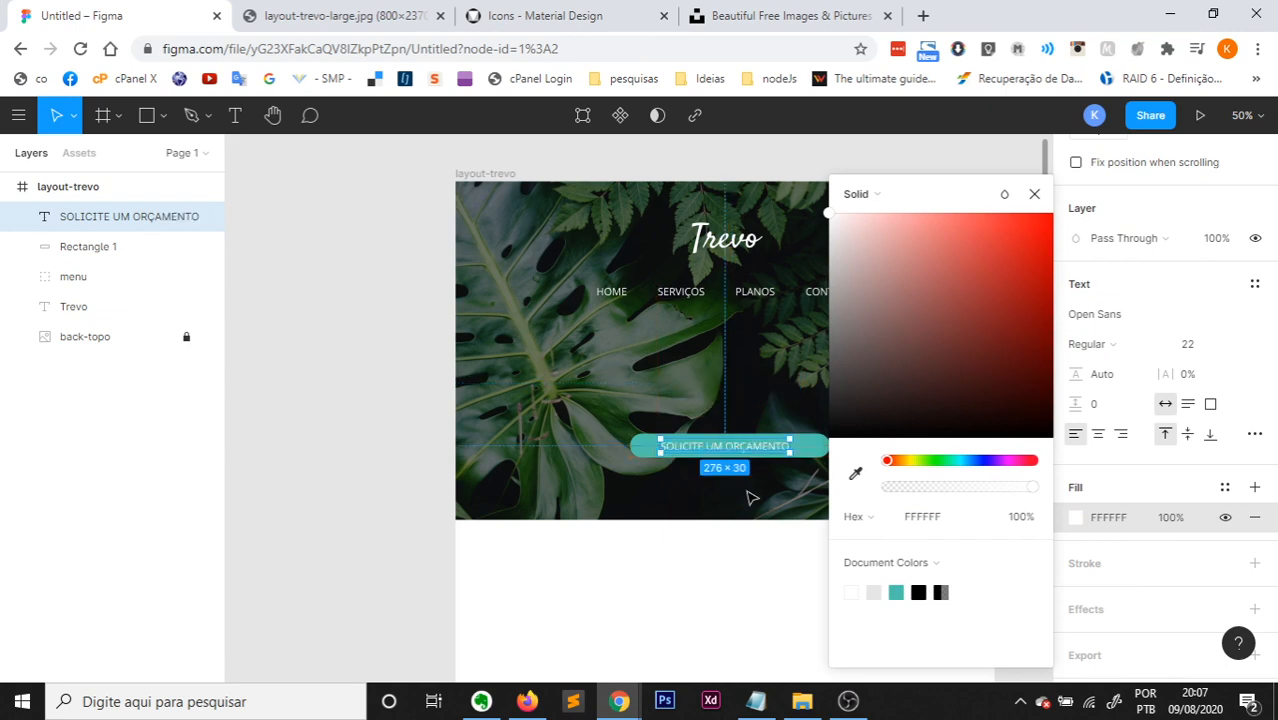
click(752, 497)
Narrow the teal button to about 379 wide, shift it left to about X 393 around its text, and compare it with the reference.
key(shift+0)
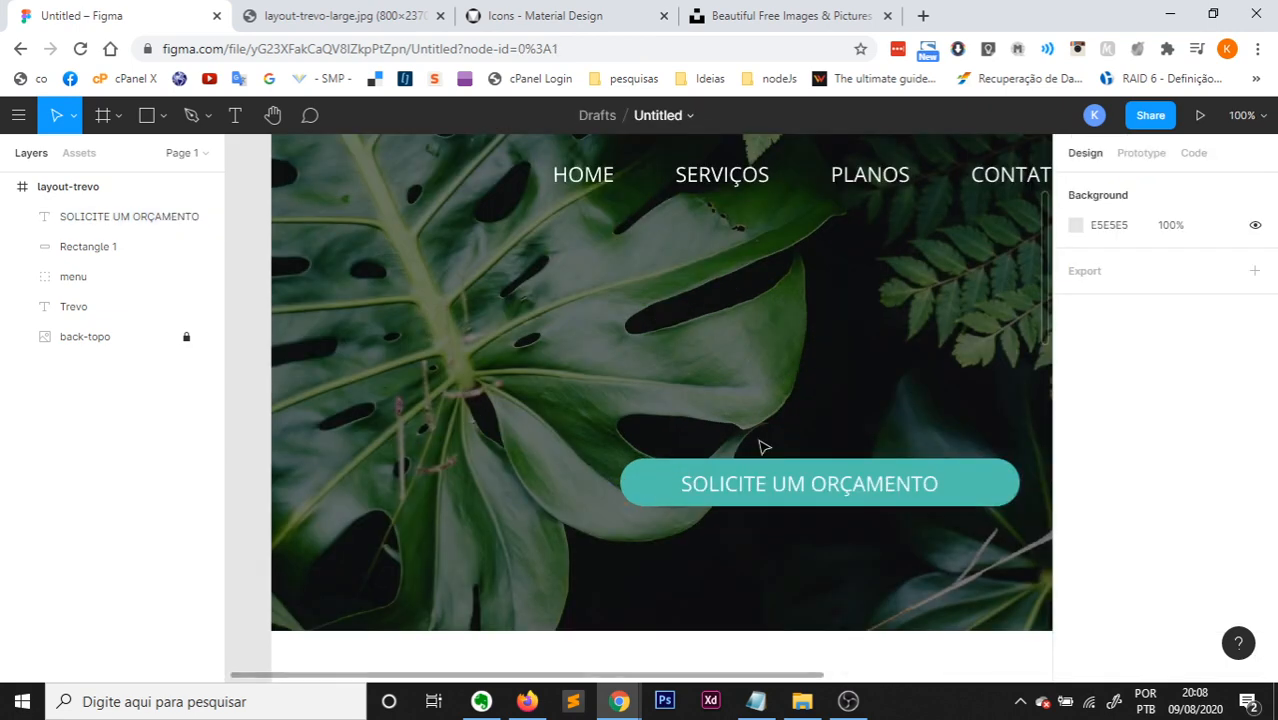
key(plus)
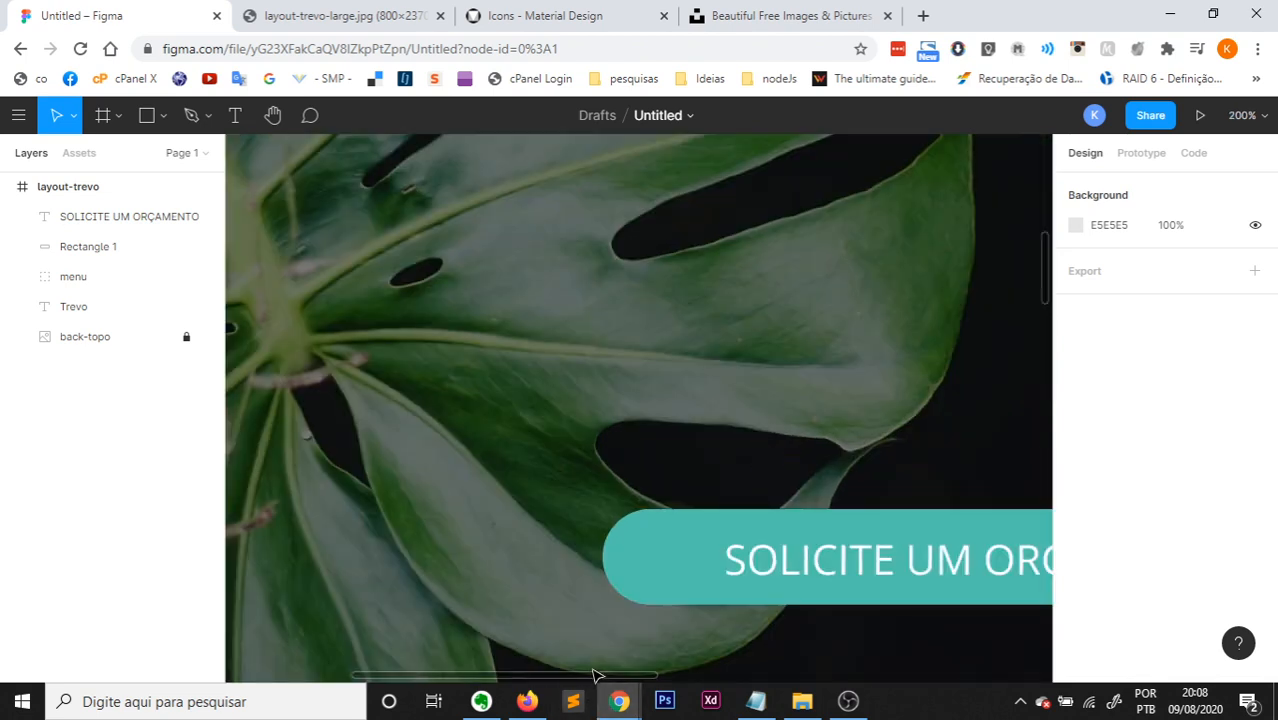
drag(591, 679, 718, 679)
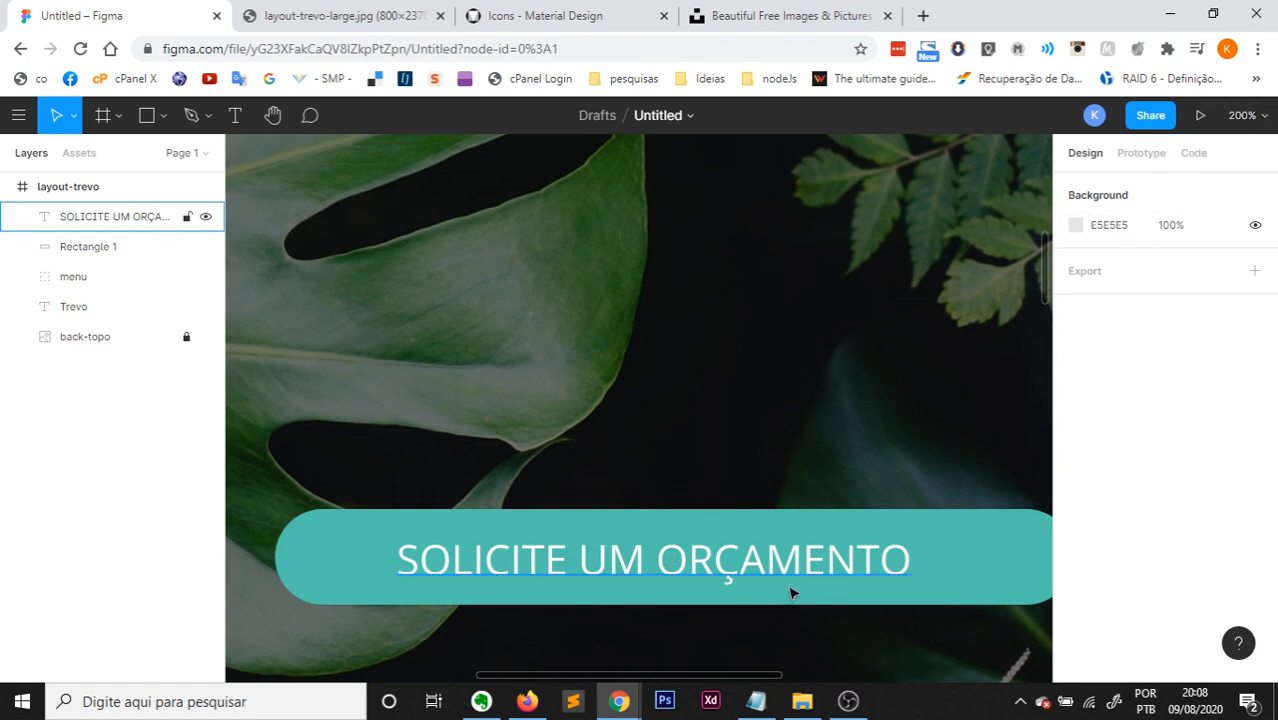
click(712, 600)
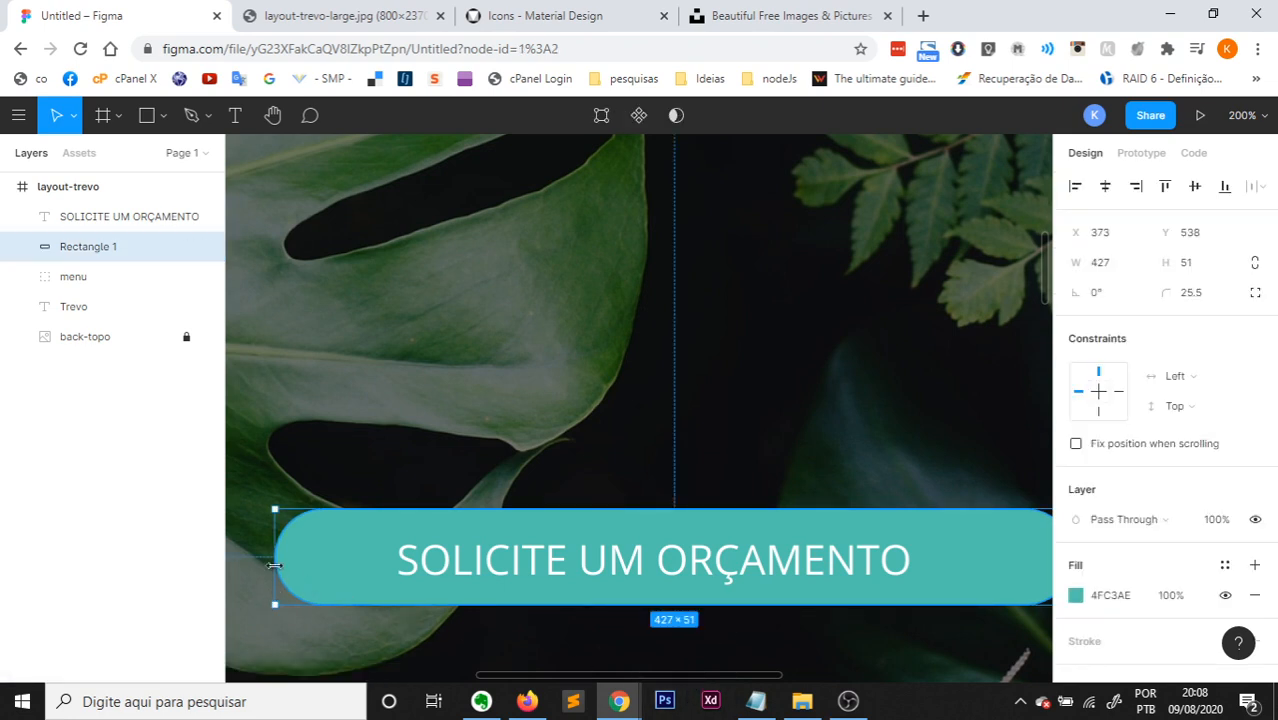
drag(274, 566, 364, 566)
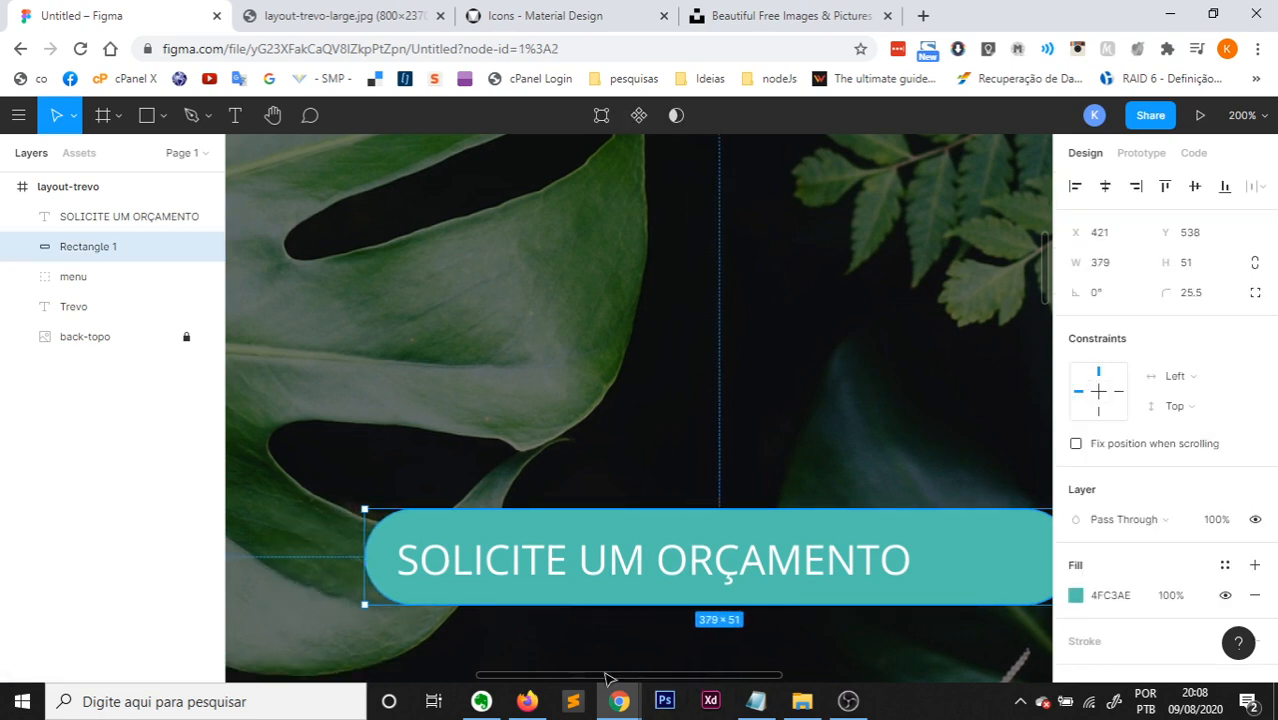
drag(633, 680, 676, 674)
drag(608, 580, 545, 566)
click(312, 12)
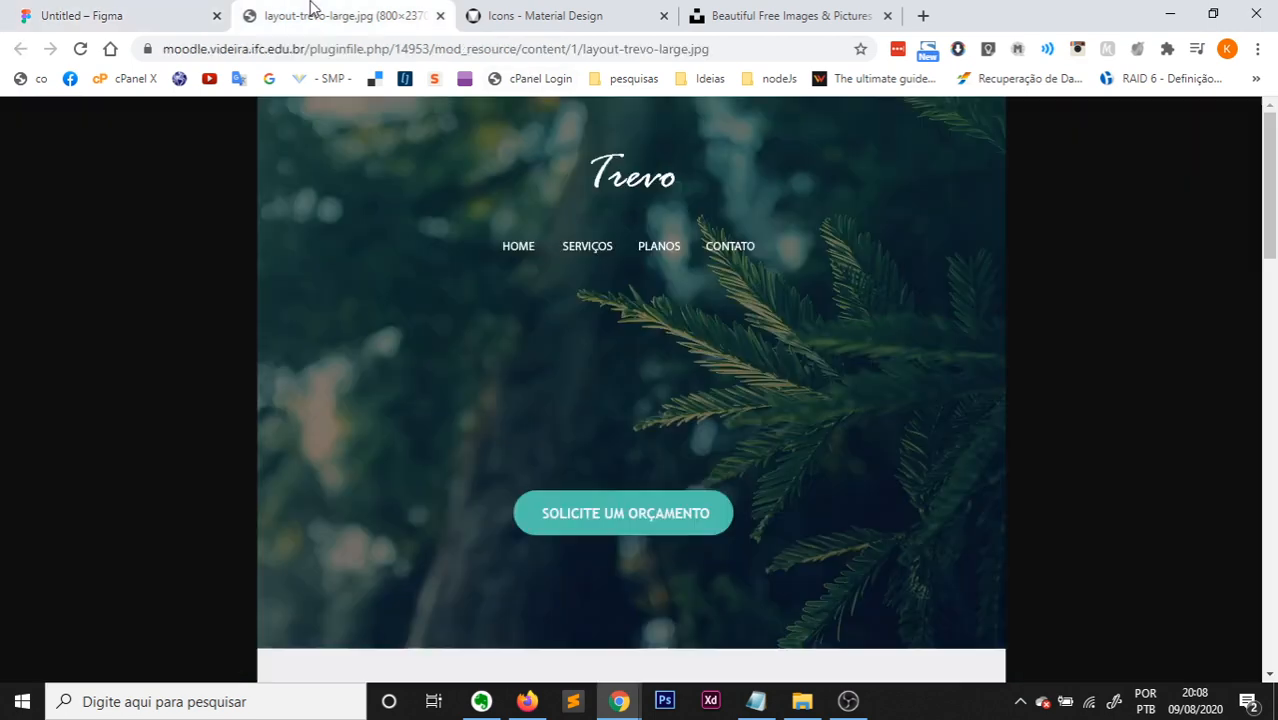
click(163, 10)
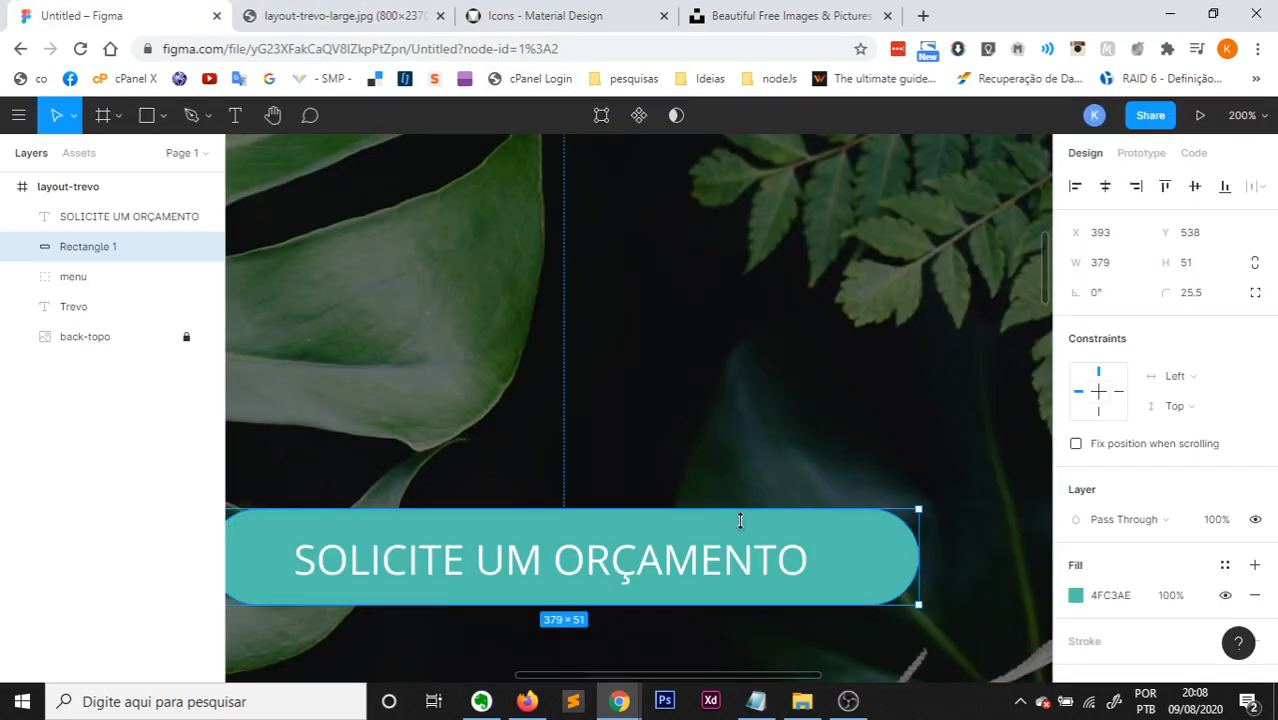
Centre the button's text and rectangle on each other horizontally and vertically, then deselect them.
key(minus)
key(minus)
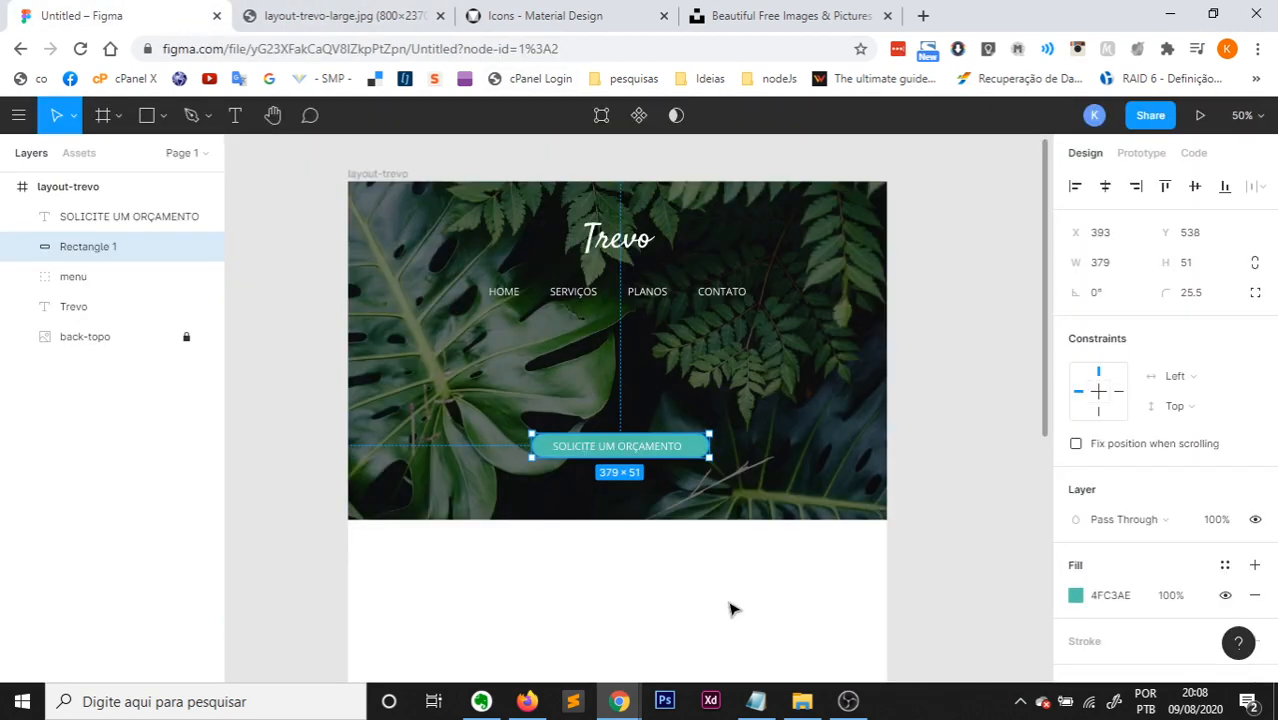
click(480, 378)
drag(505, 394, 736, 494)
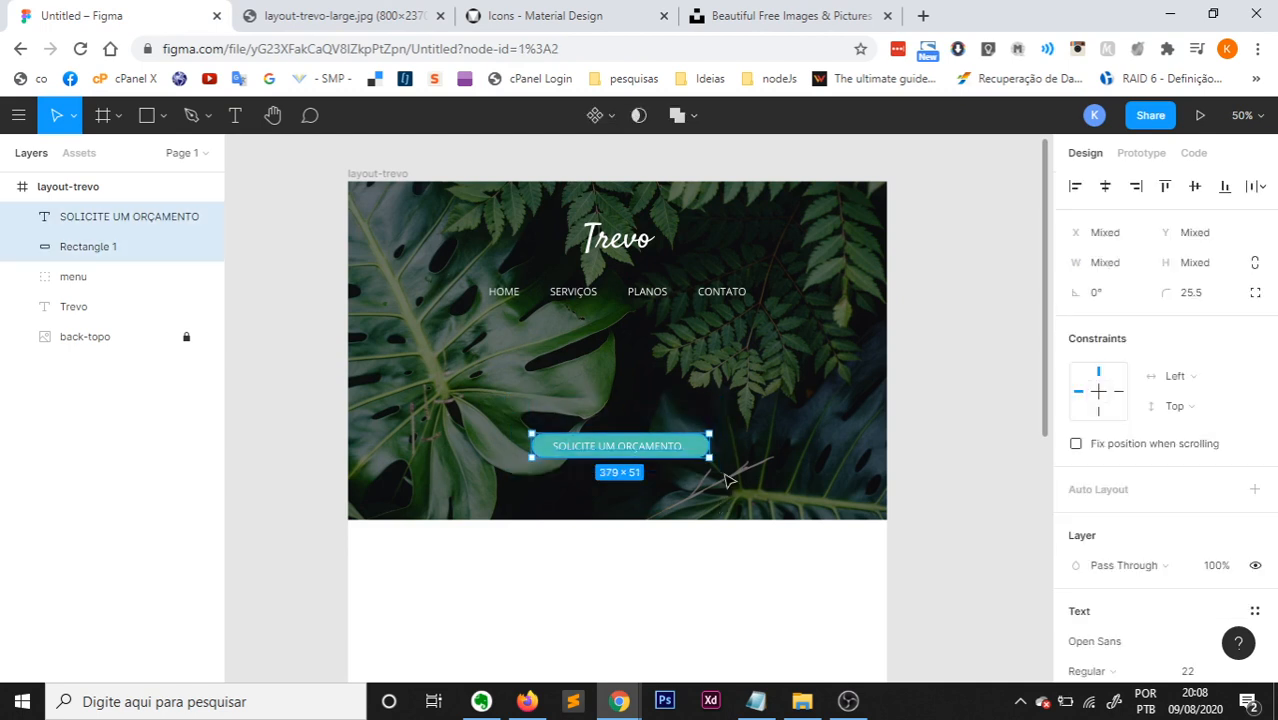
click(1105, 189)
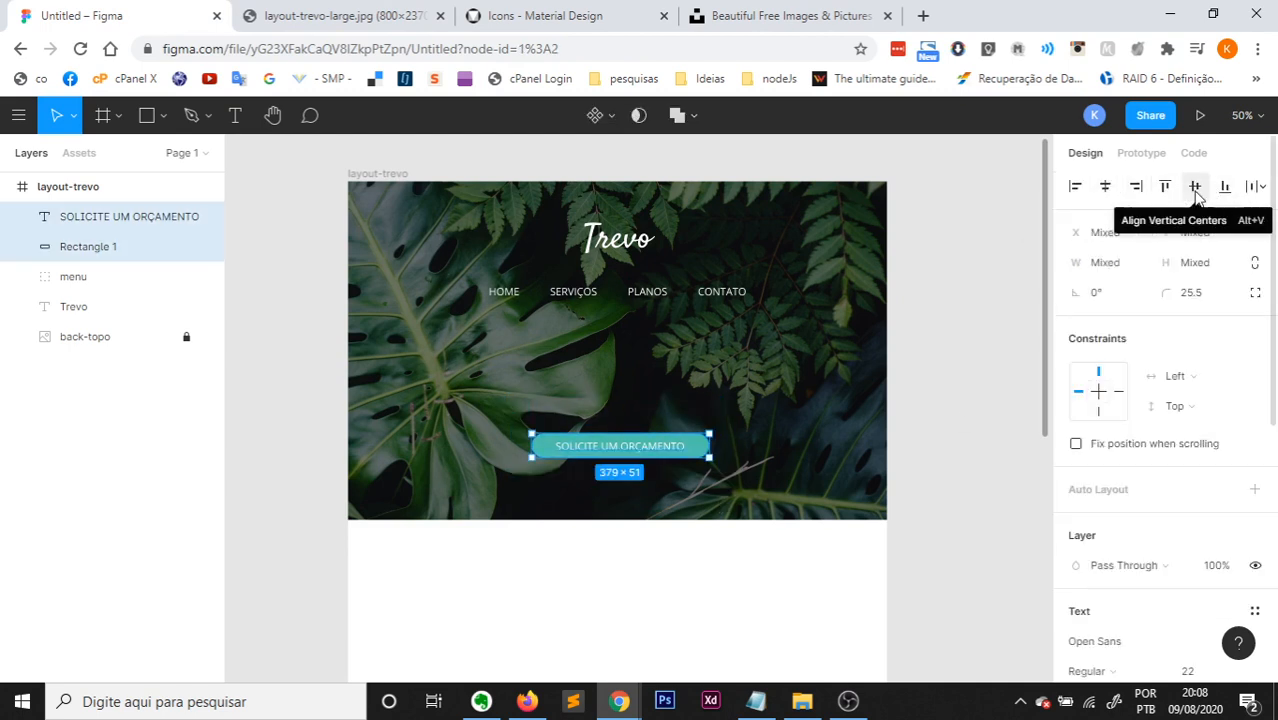
click(1195, 195)
click(522, 430)
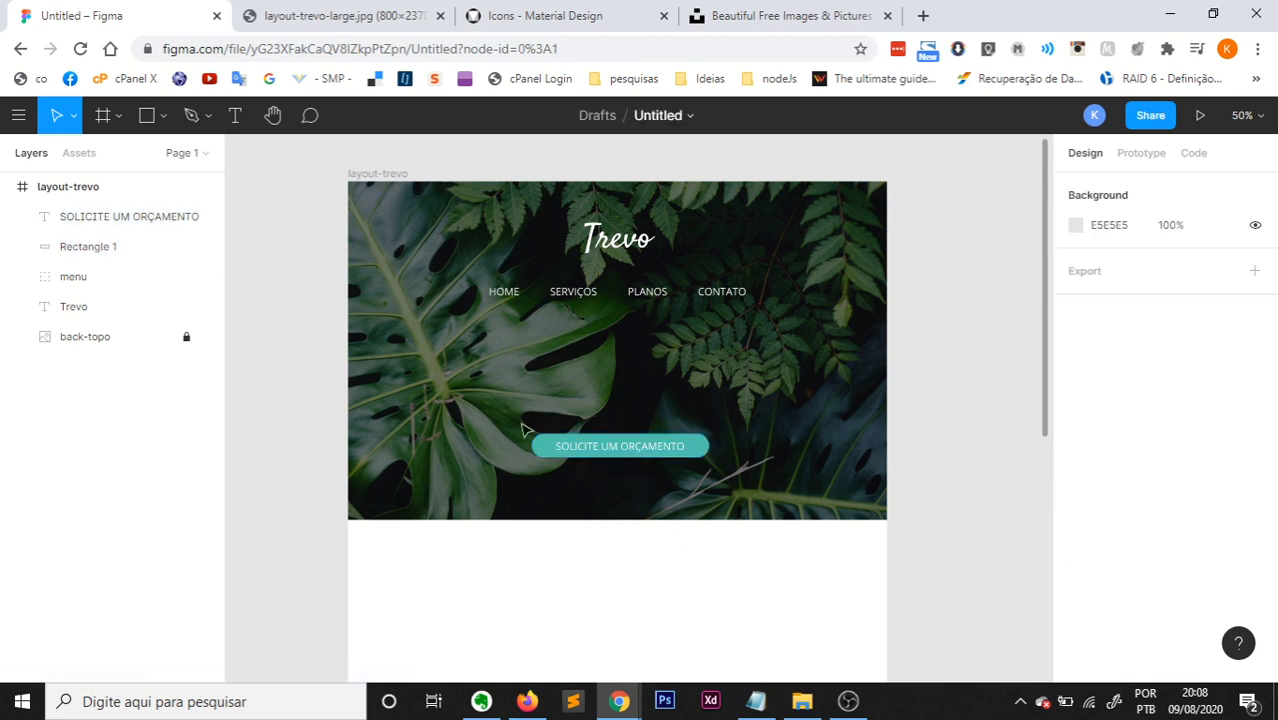
Group the button's text and rectangle, name the group "btn-orcamento" and deselect it.
drag(506, 408, 733, 481)
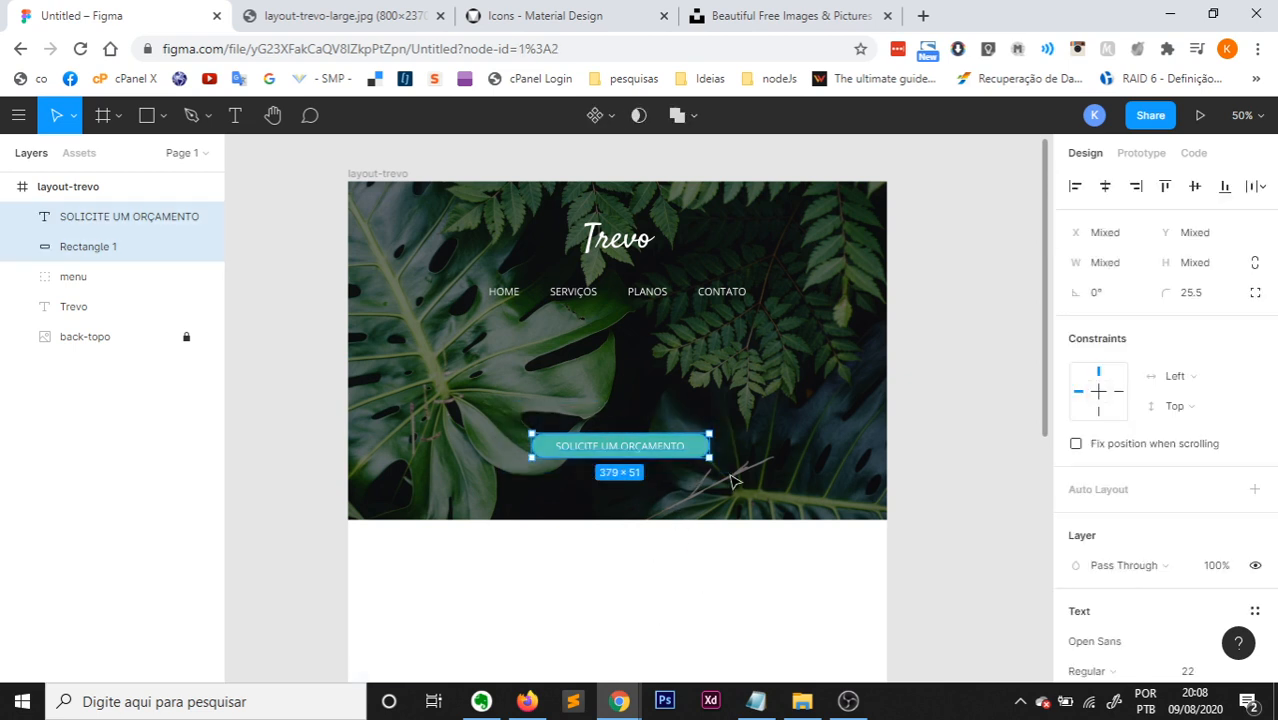
key(ctrl+g)
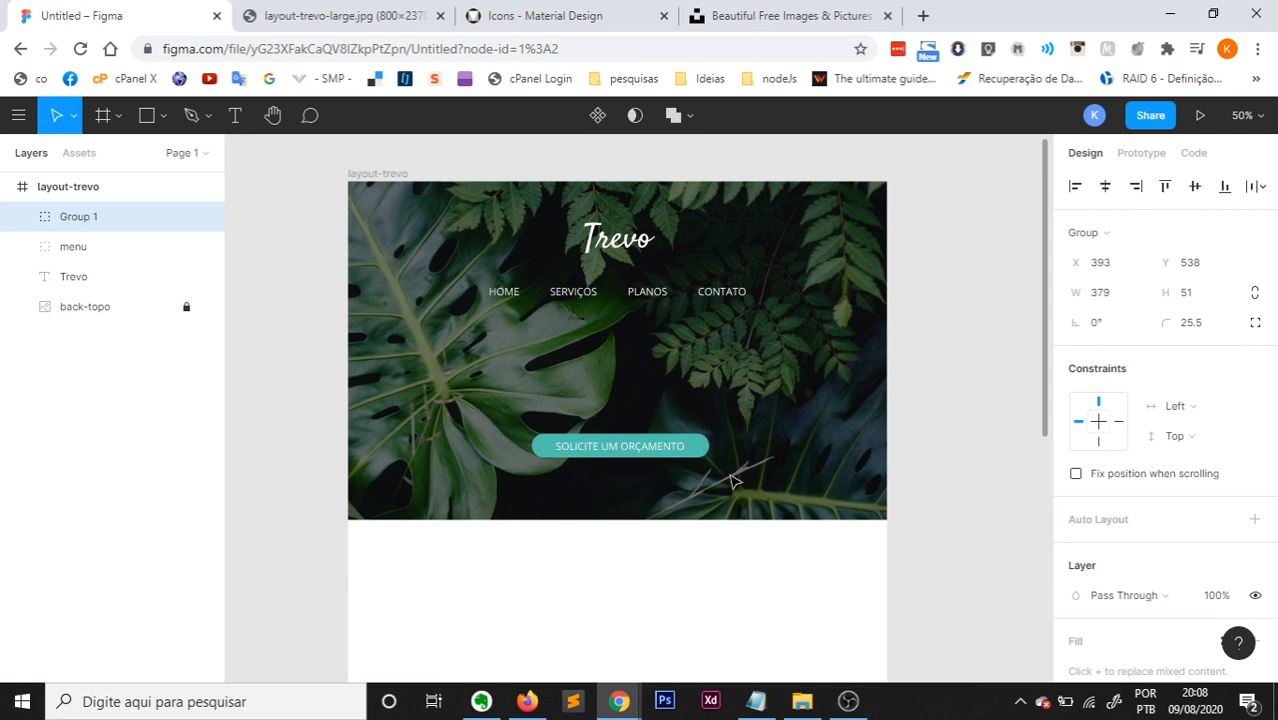
double_click(78, 216)
text(B)
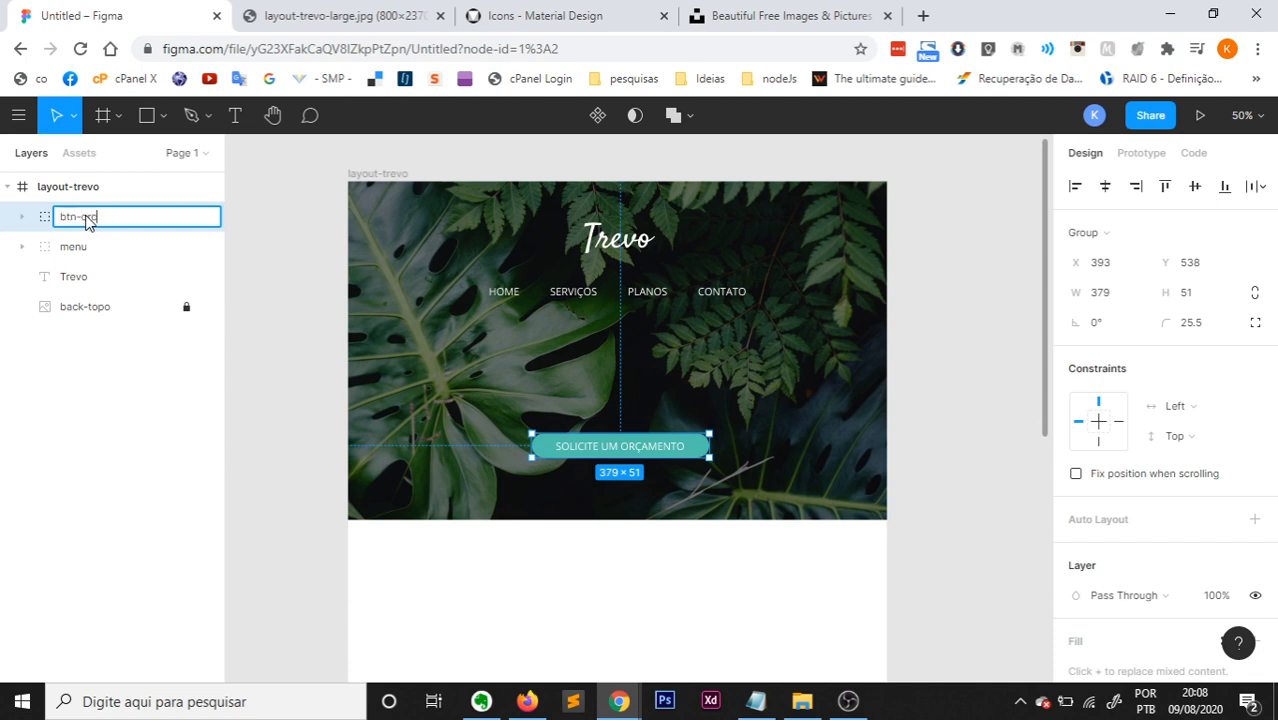
key(Return)
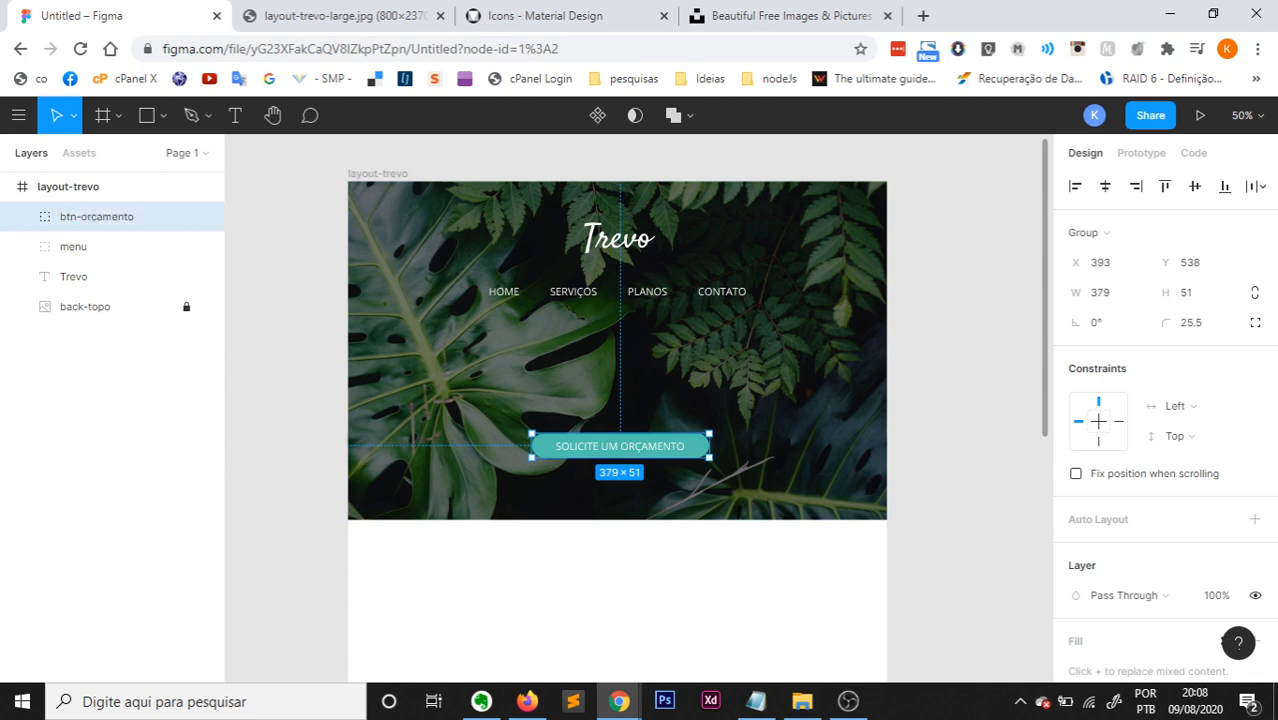
click(857, 549)
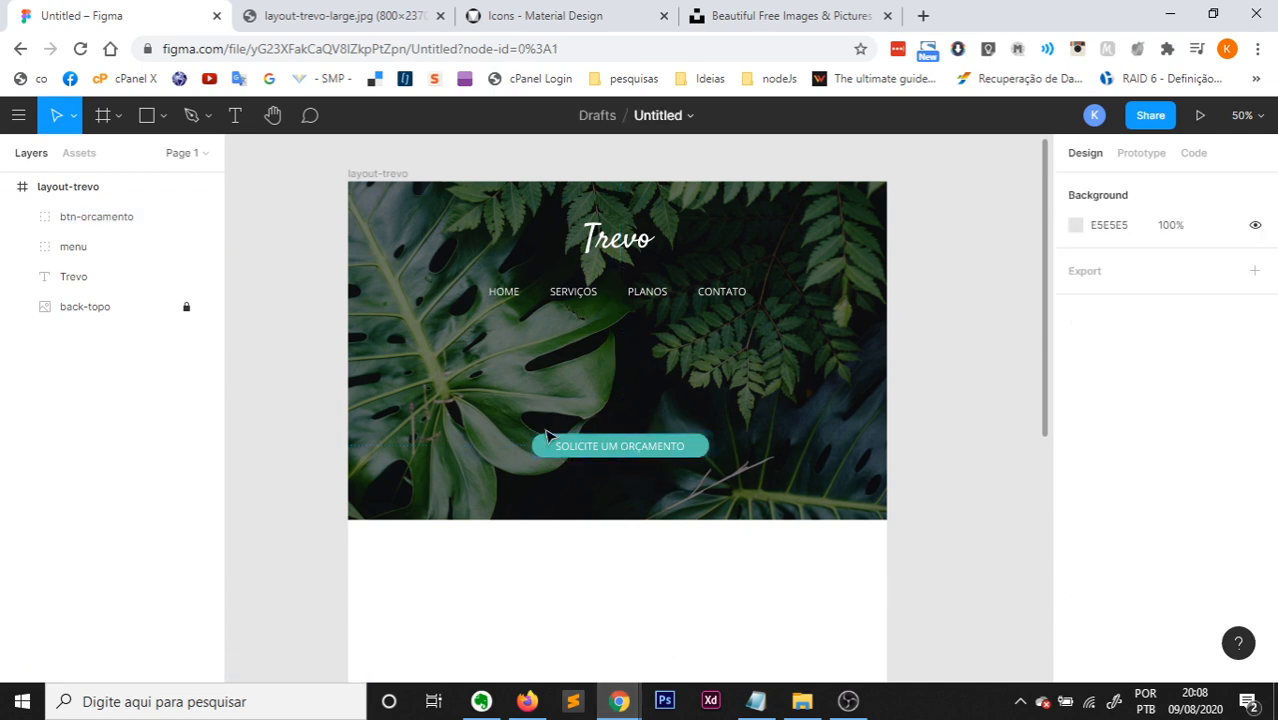
Centre the btn-orcamento group horizontally in the layout-trevo frame and deselect it.
click(613, 448)
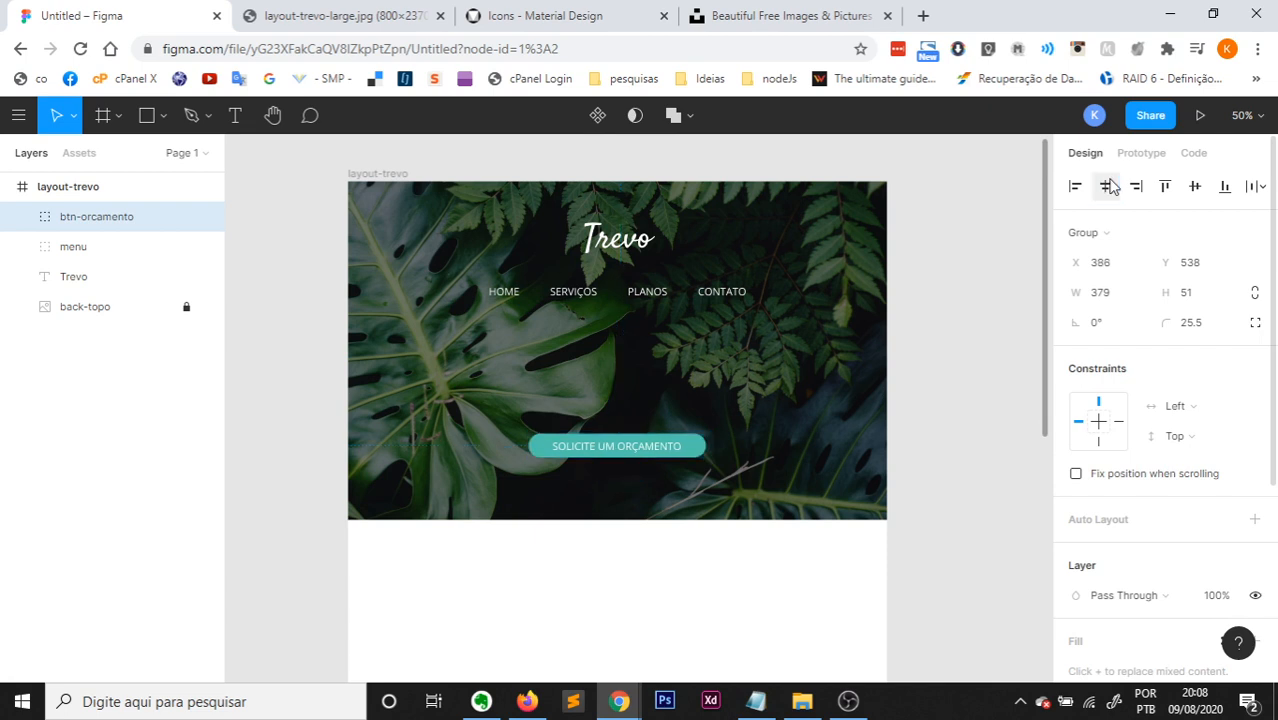
click(987, 445)
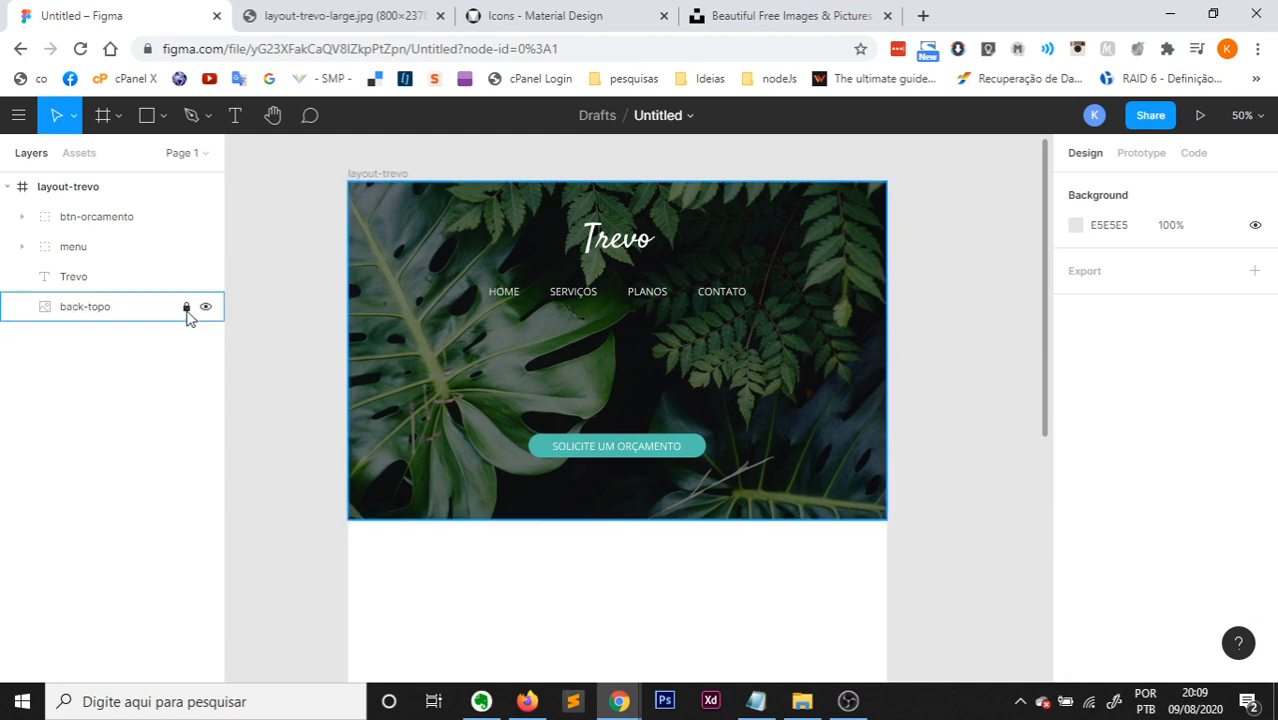
Unlock the back-topo image and group it with the Trevo logo, the menu and the btn-orcamento button.
click(187, 310)
drag(954, 577, 323, 210)
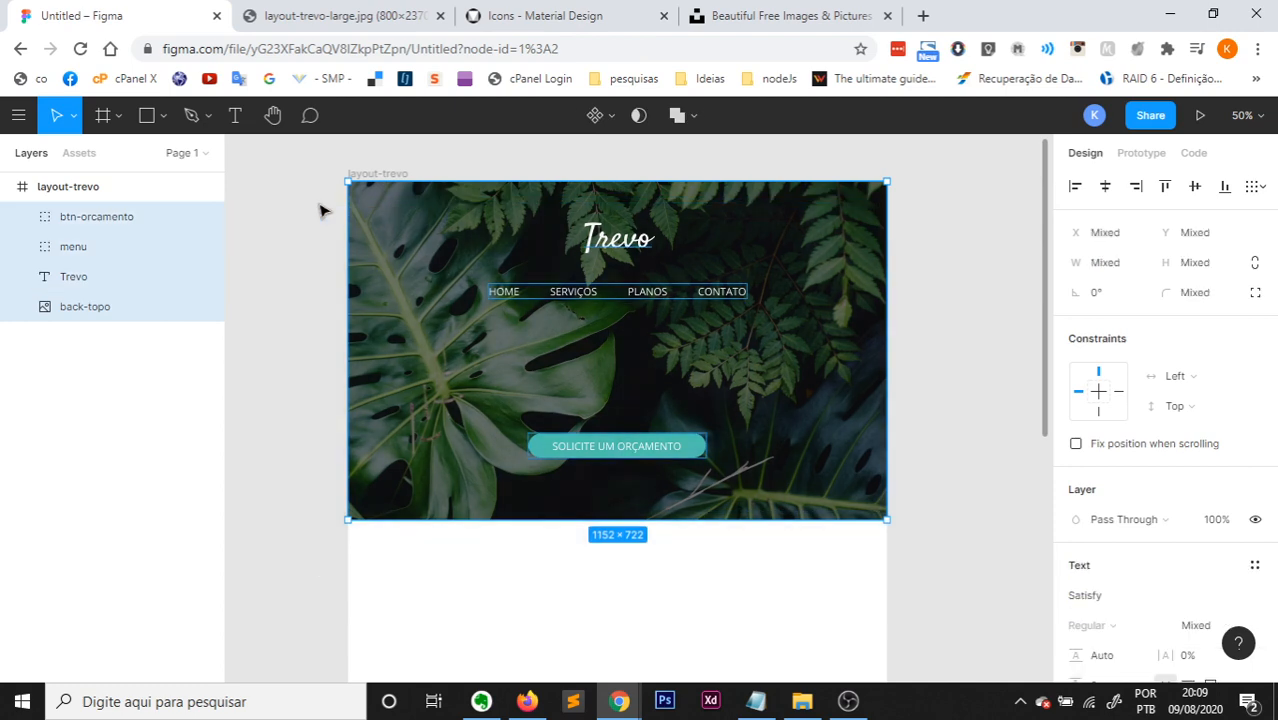
key(ctrl+g)
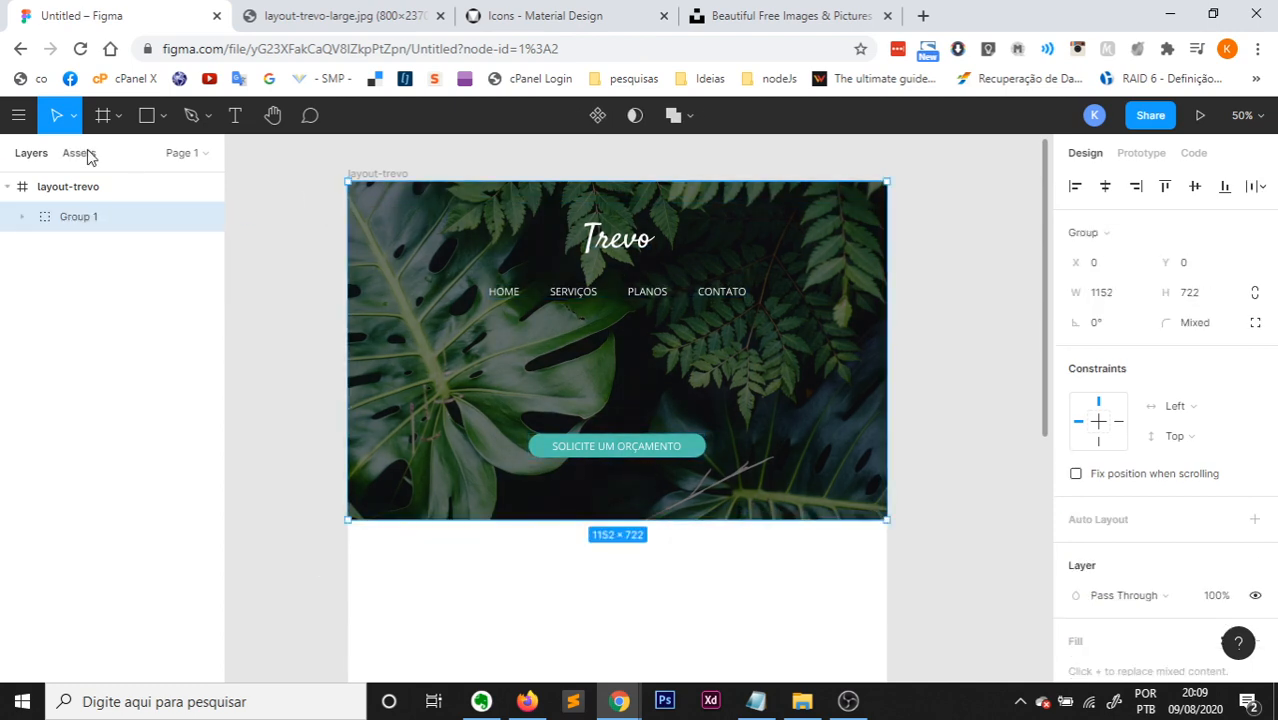
Name the new header group TOPO and lock it.
double_click(72, 222)
text(t)
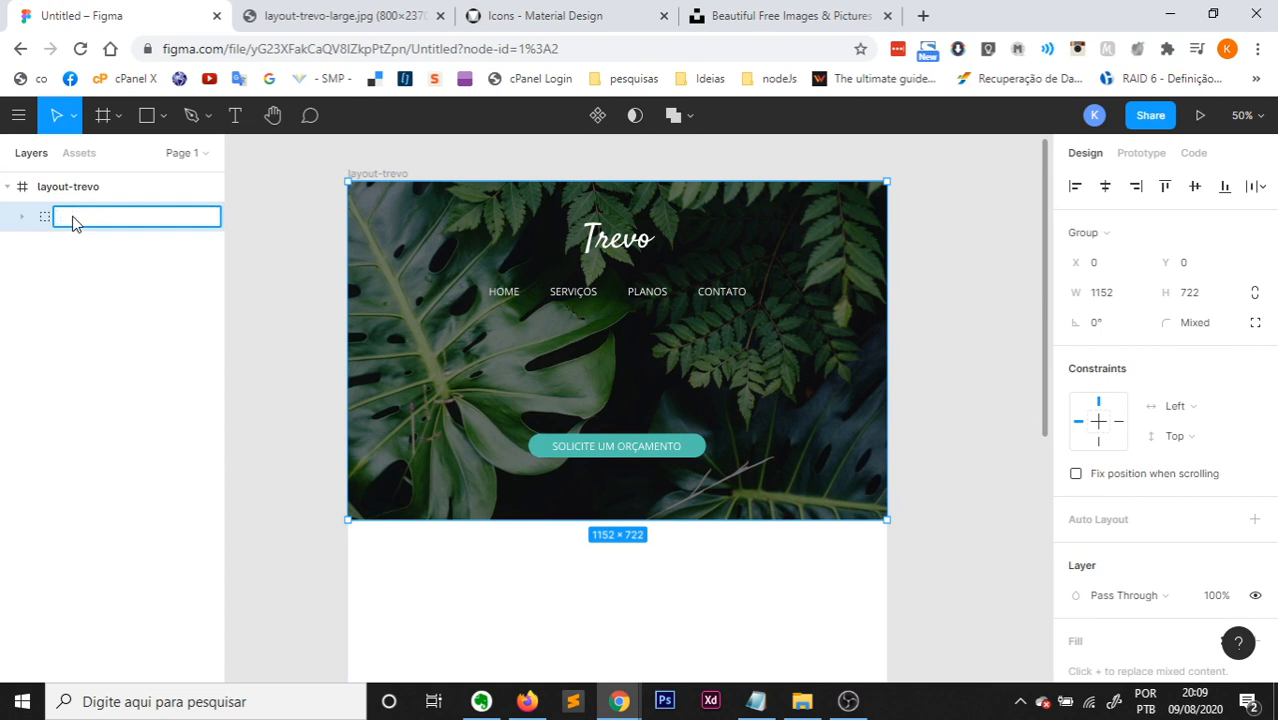
text(OPO)
key(Return)
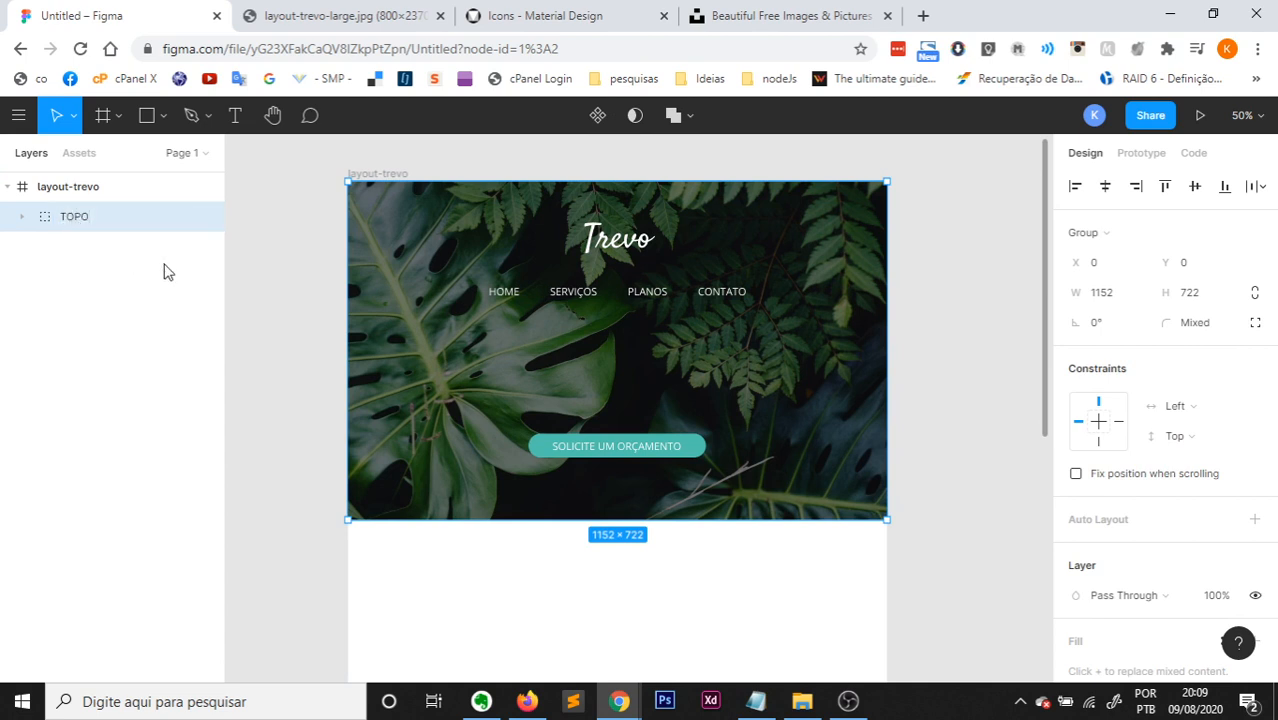
click(305, 315)
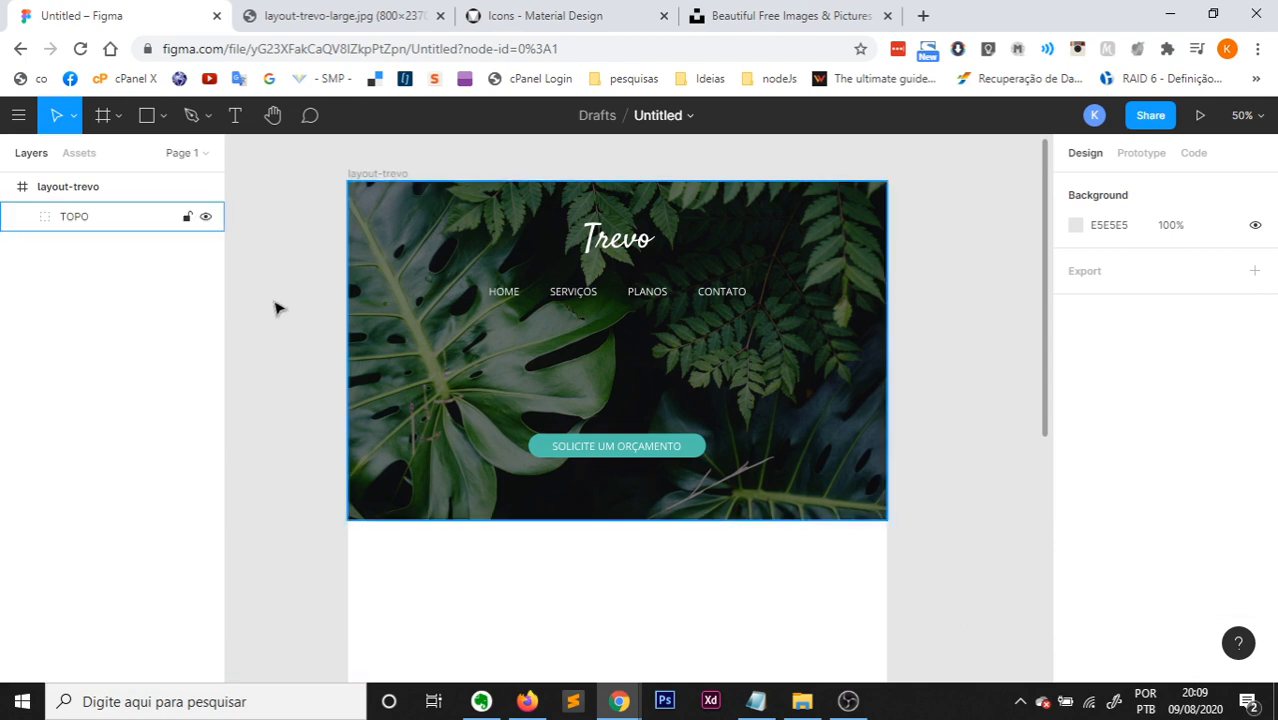
click(185, 216)
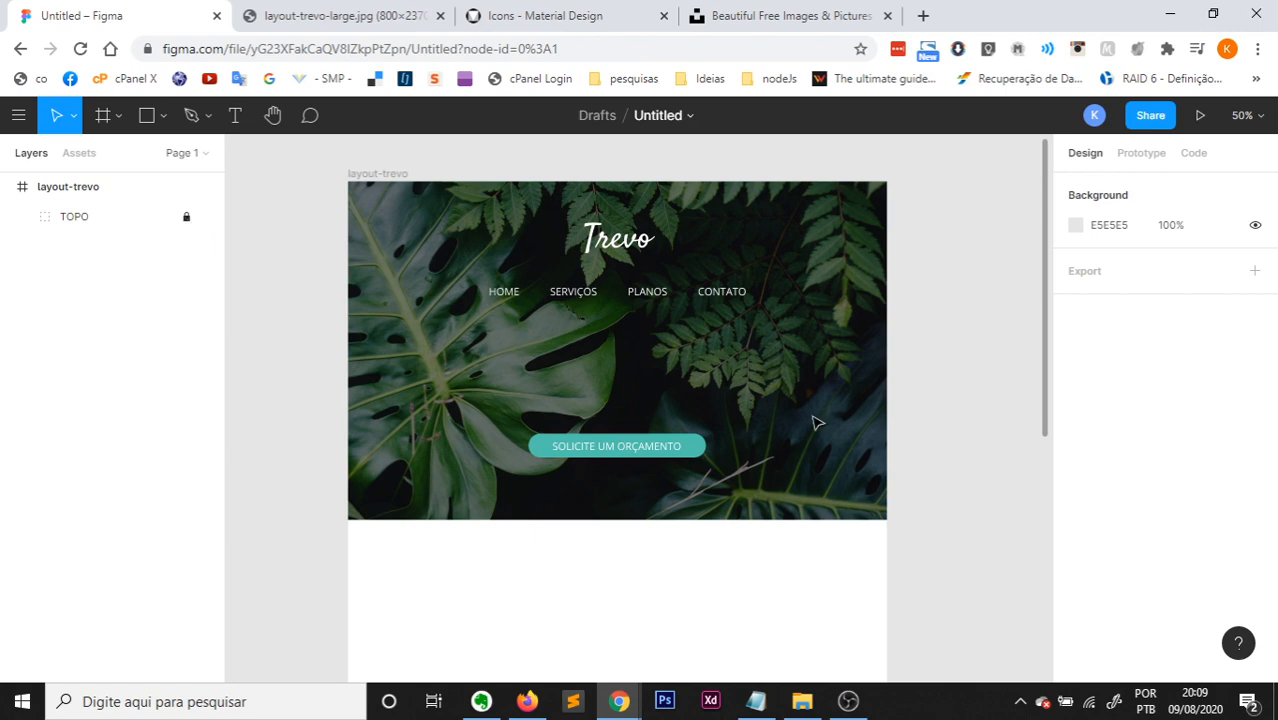
Examine the reference layout's light grey CLIENTES, EMOÇÕES and ACÚSTICA section and compare it with the empty area below the Figma header.
click(325, 14)
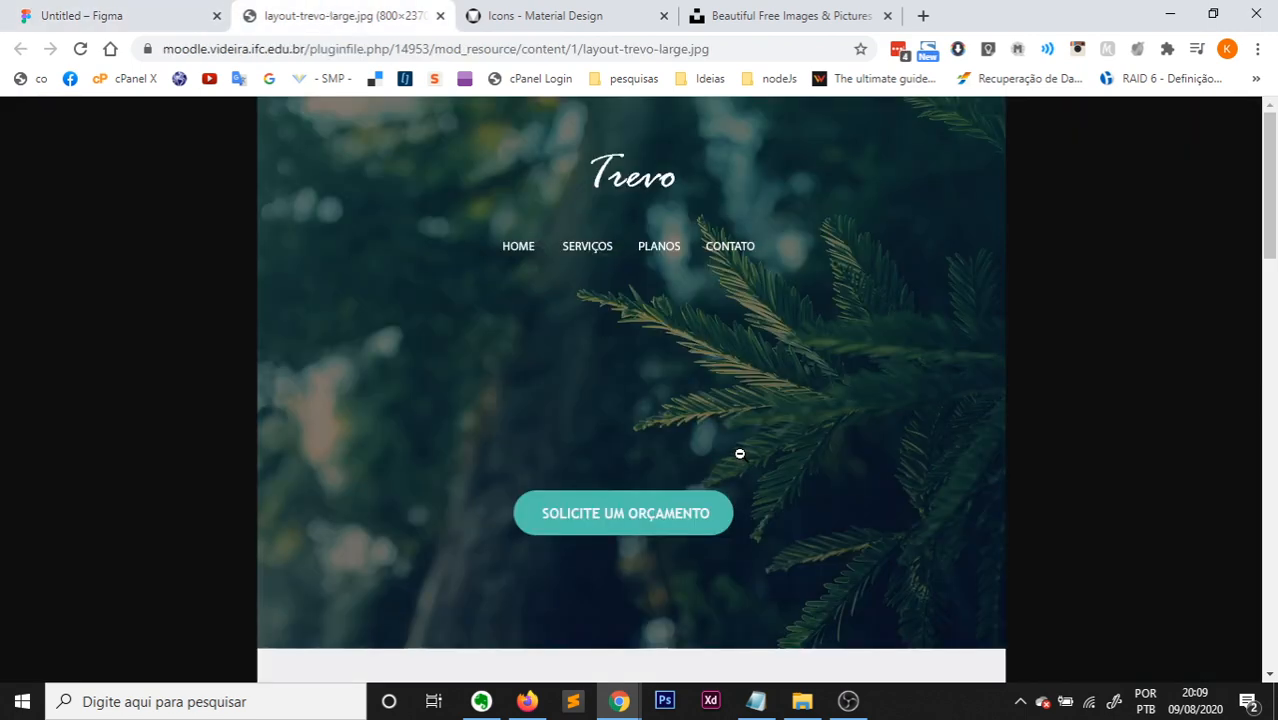
scroll(740, 453, down, 5)
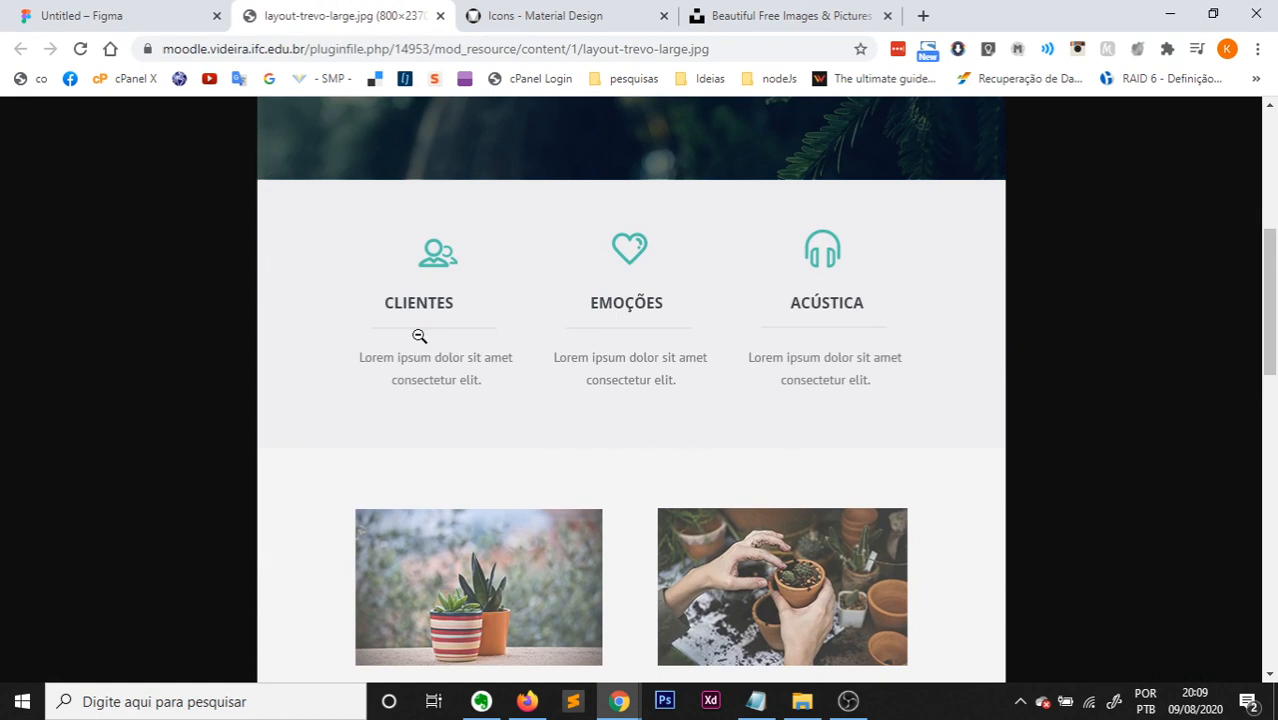
scroll(456, 277, up, 3)
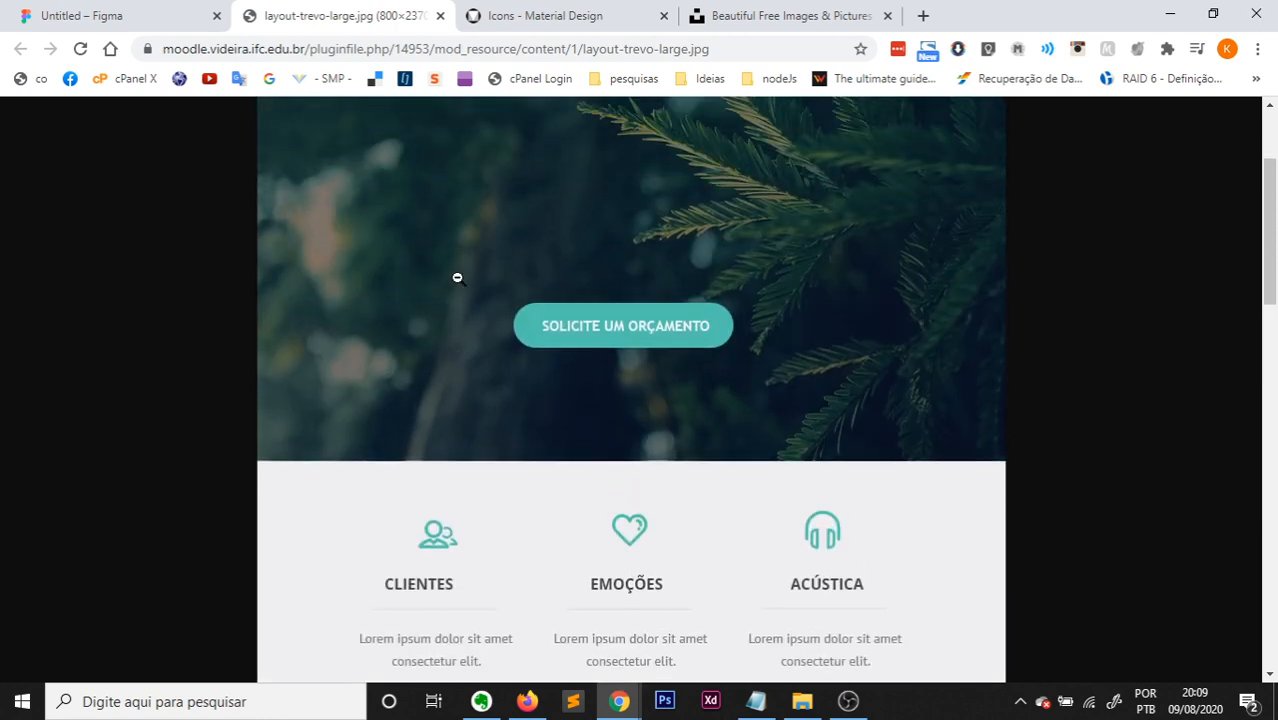
scroll(478, 359, down, 2)
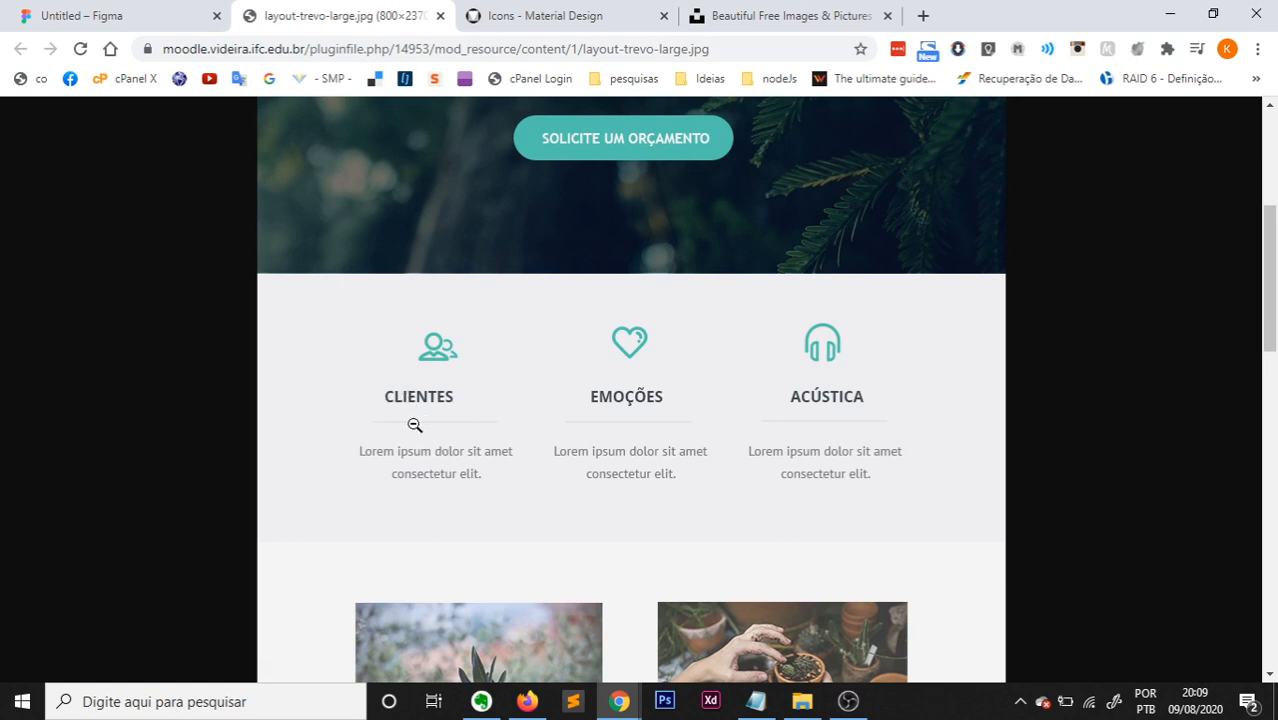
click(133, 8)
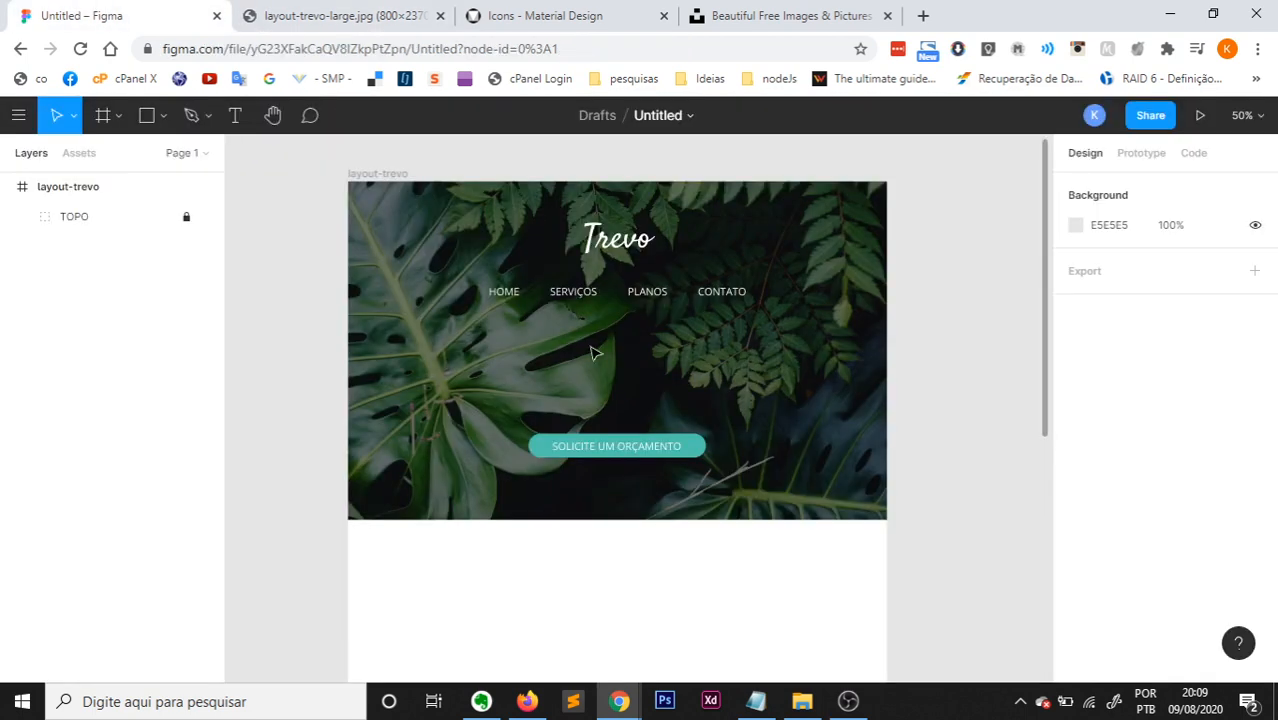
scroll(618, 509, down, 5)
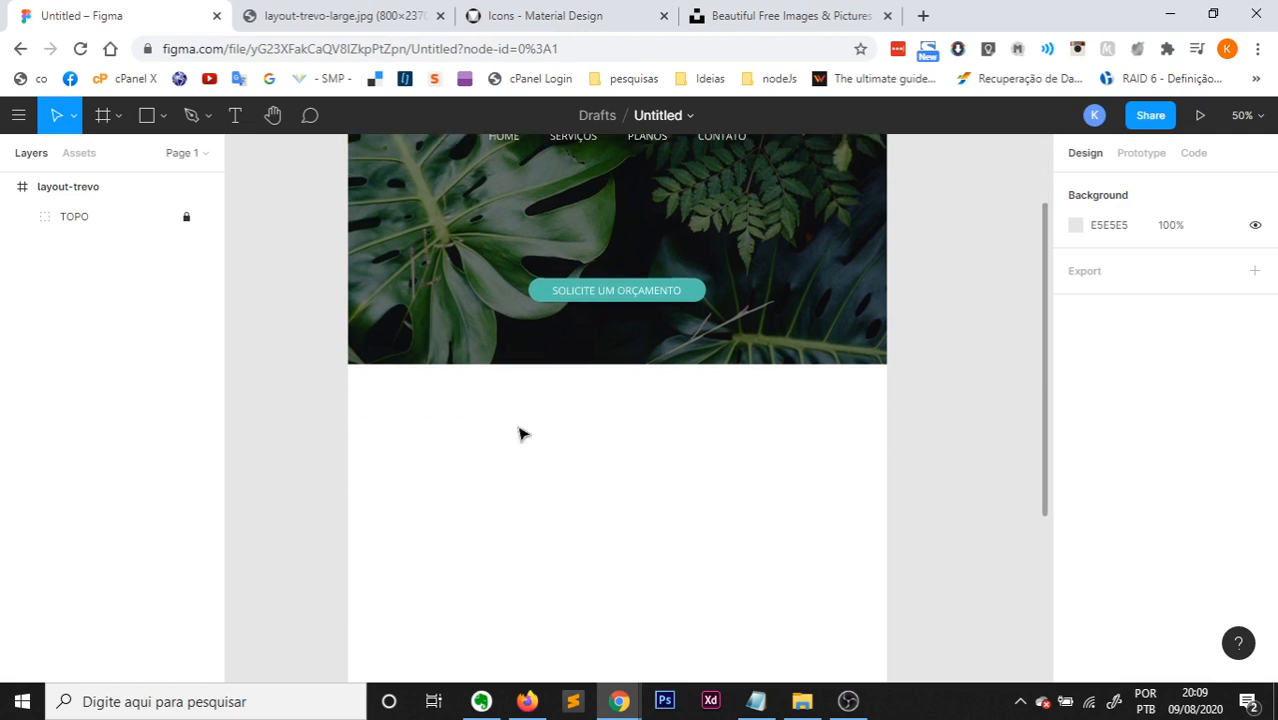
click(272, 8)
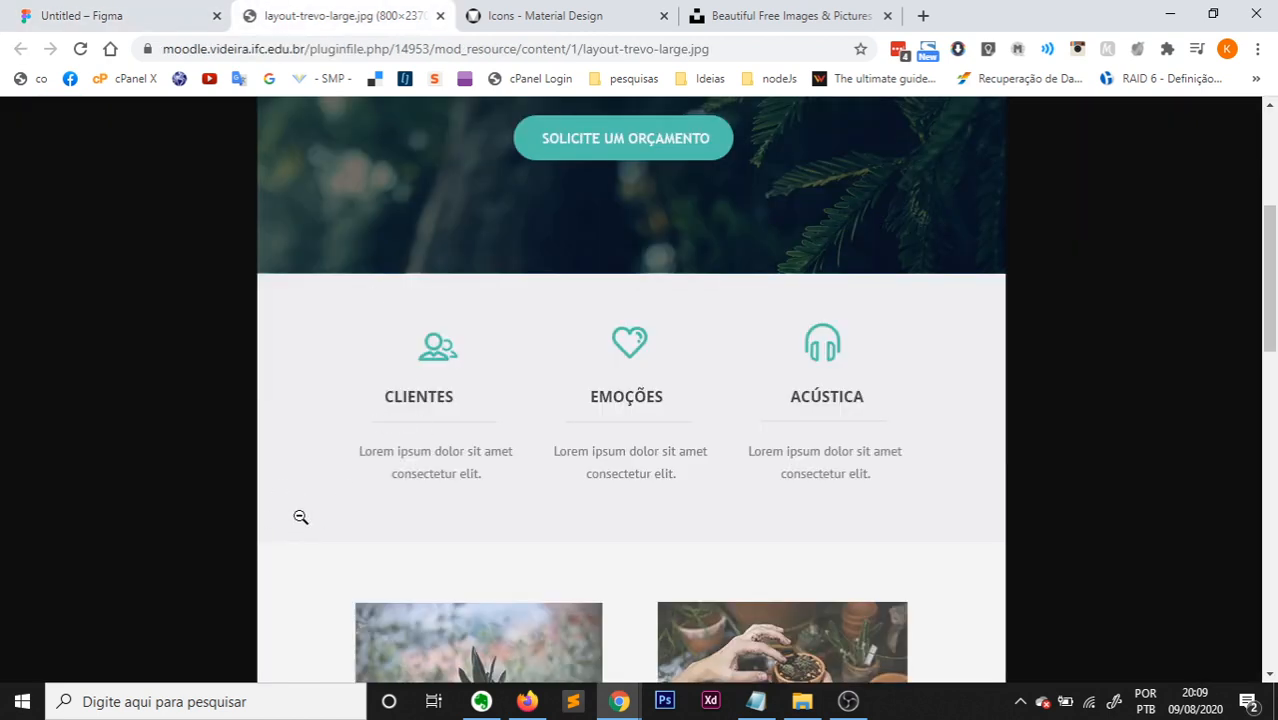
click(66, 12)
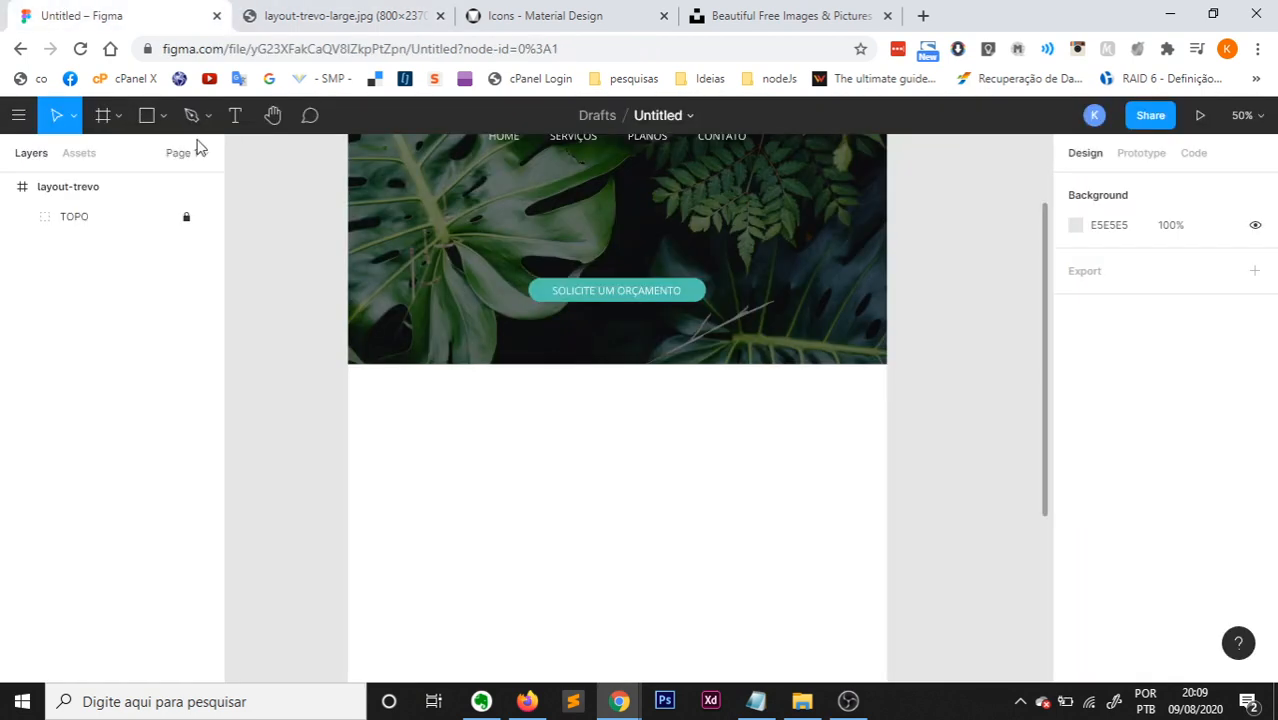
Draw a full-width rectangle directly below the header image and extend its lower edge to a height of about 452.
click(148, 123)
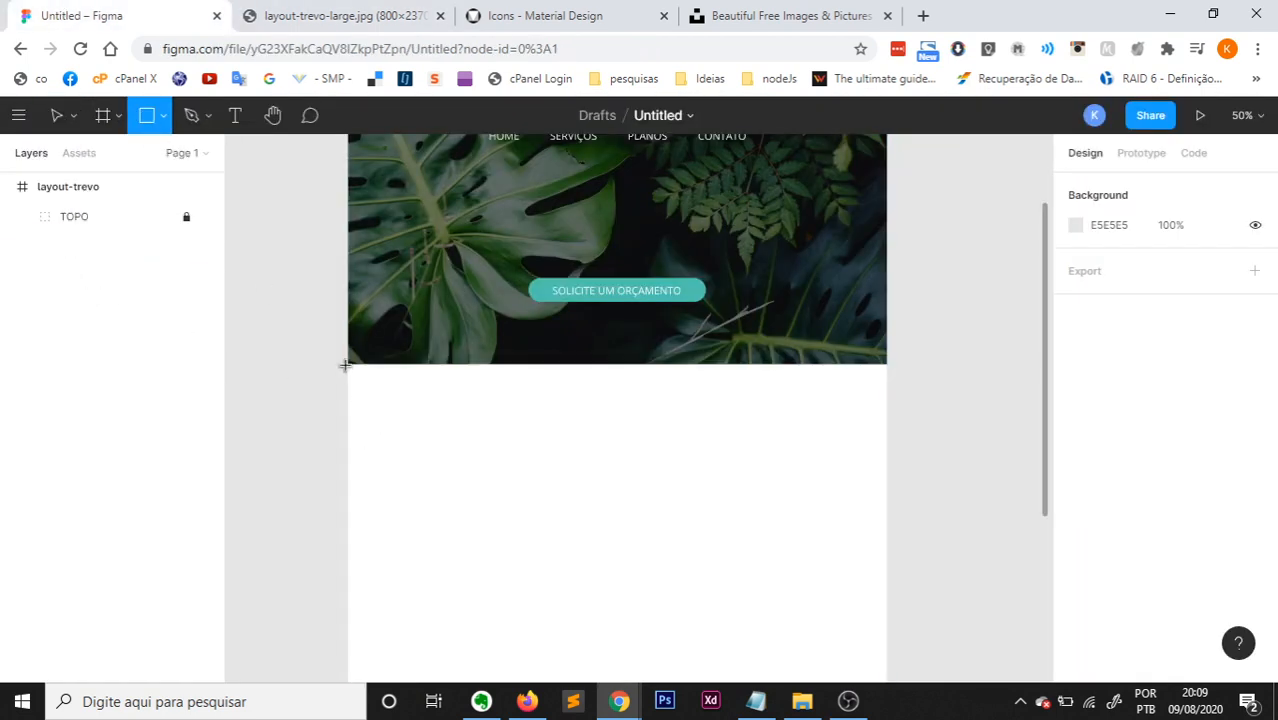
drag(345, 365, 889, 566)
click(975, 505)
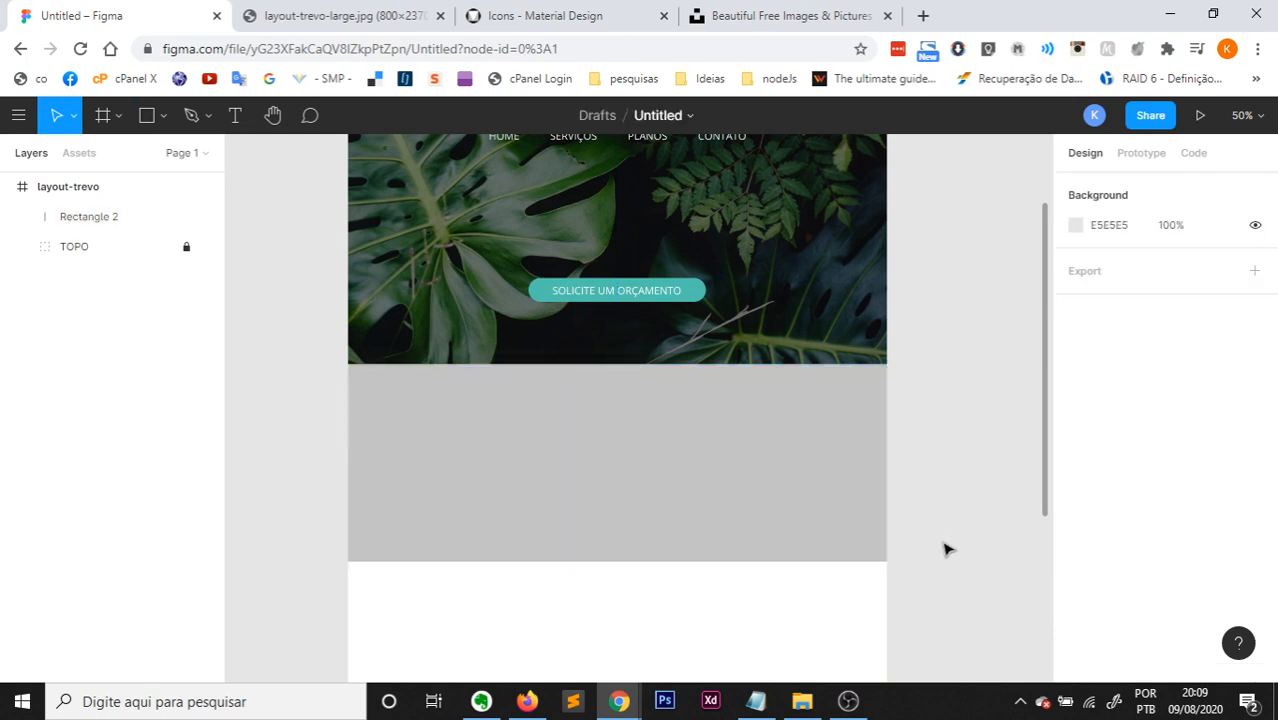
click(613, 556)
drag(610, 561, 613, 576)
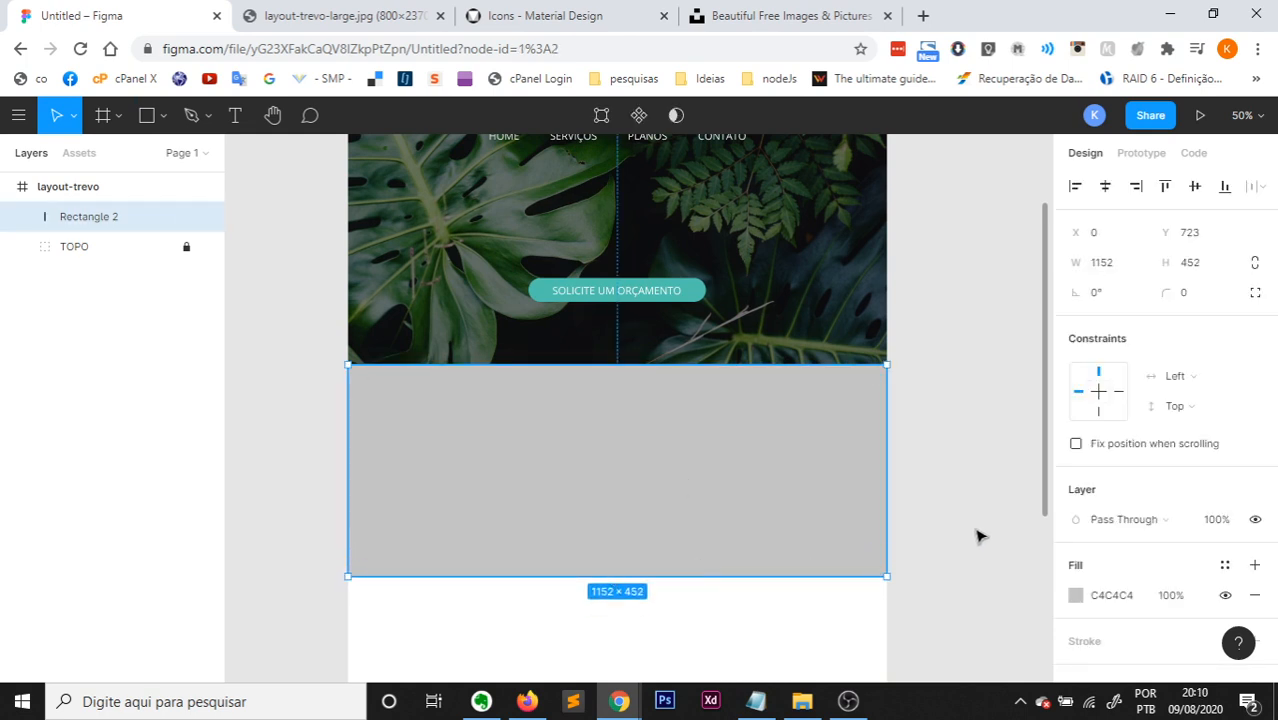
click(976, 531)
Lower the grey rectangle's fill opacity to 60% and then to 50%, and deselect it to judge the tone.
click(499, 525)
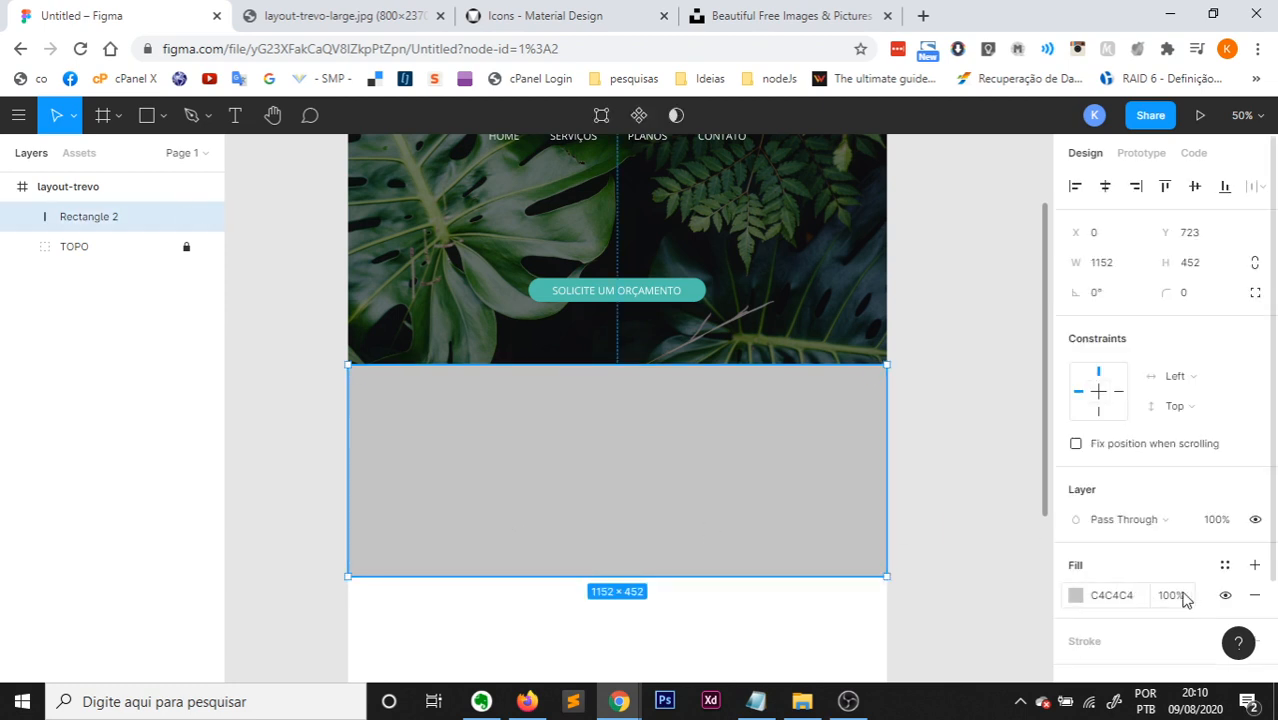
click(1167, 596)
text(60)
key(Return)
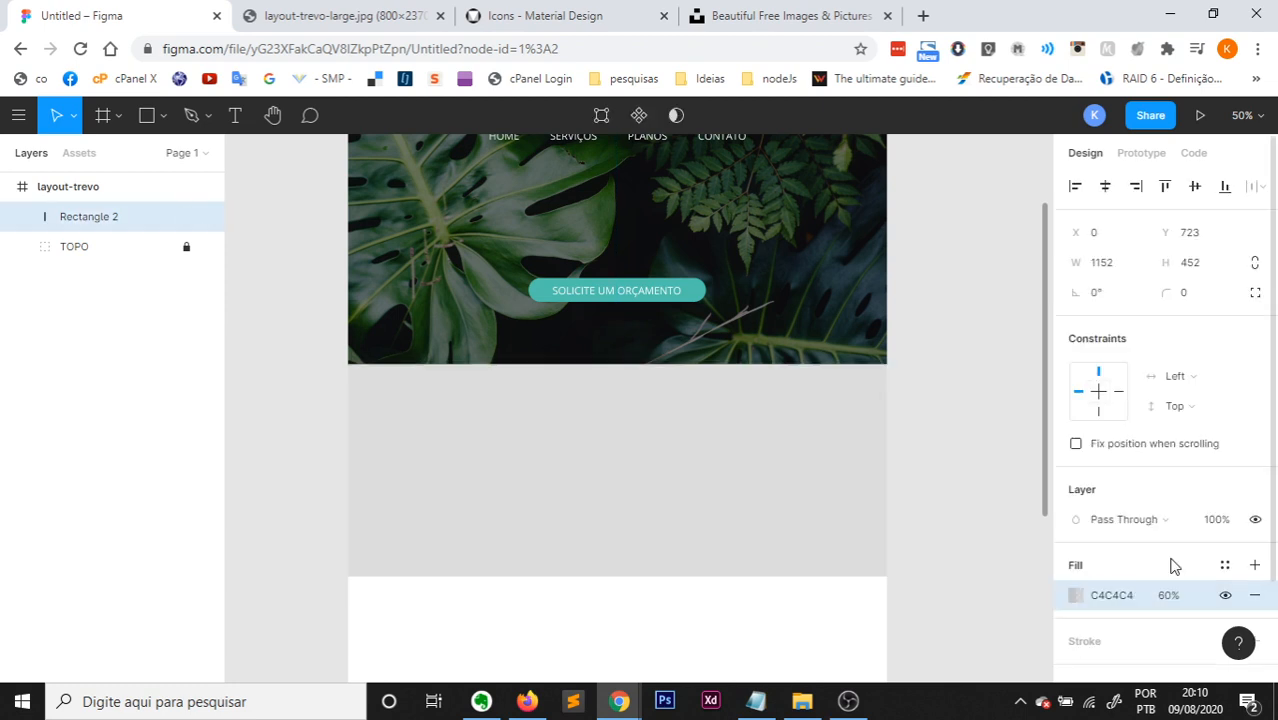
click(1175, 605)
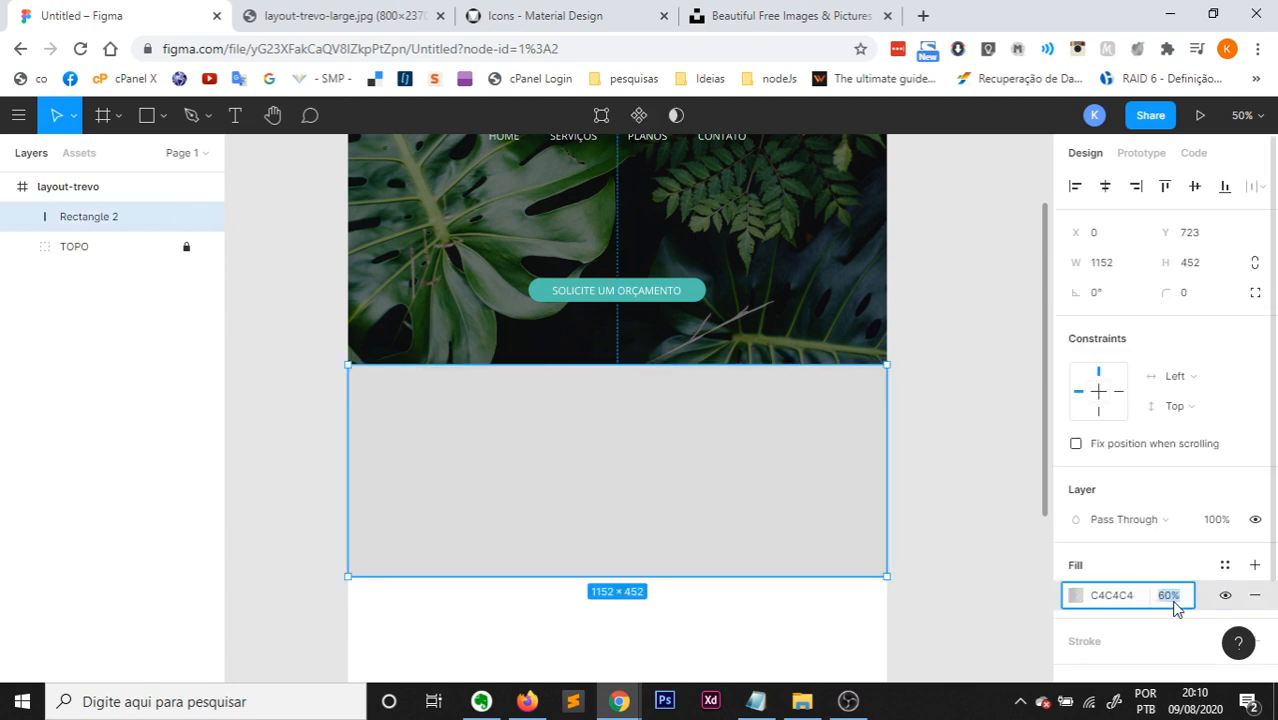
text(50)
key(Return)
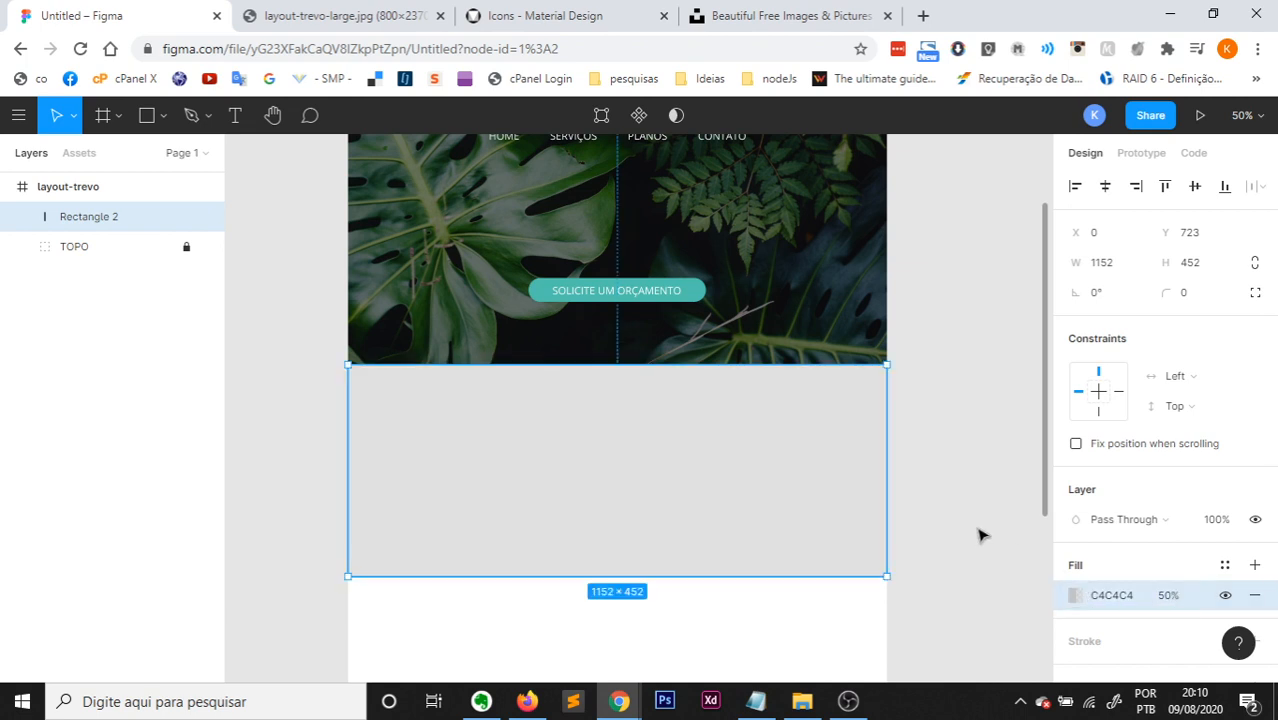
click(978, 531)
Reduce the grey rectangle's fill opacity to 45% and then 40%, and compare its tone with the reference layout.
click(762, 468)
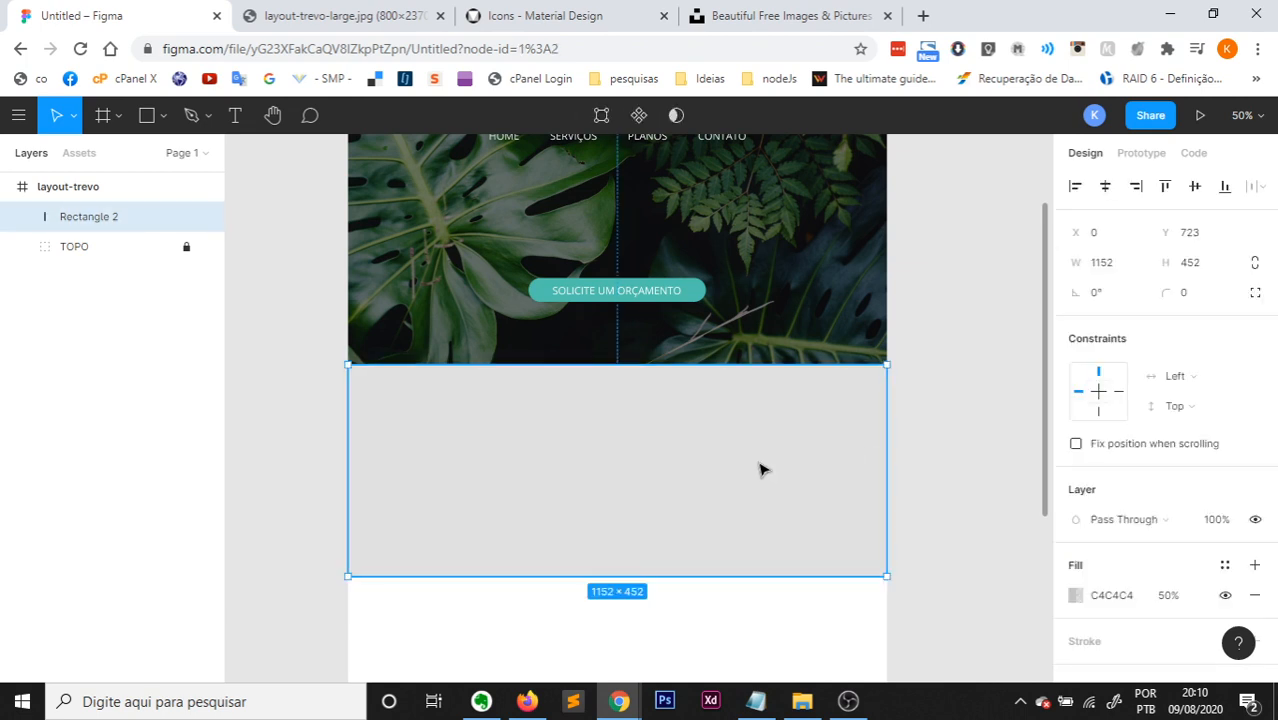
click(1168, 596)
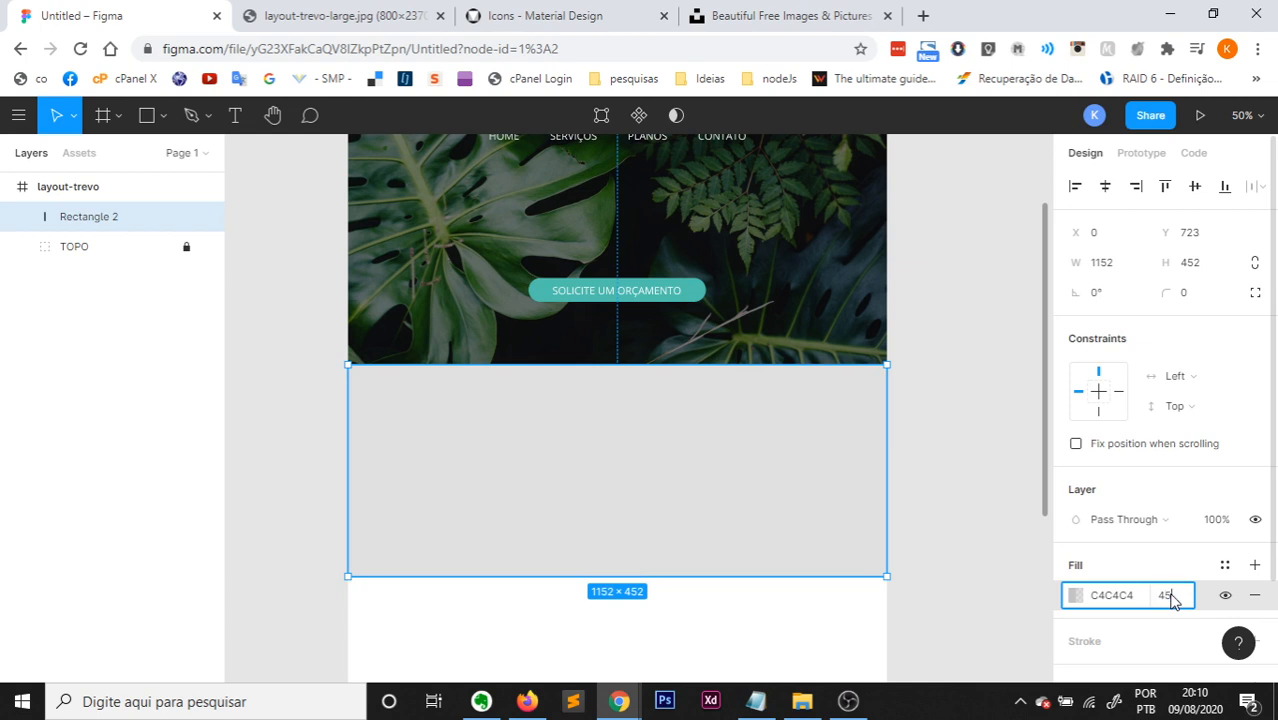
text(45)
key(Return)
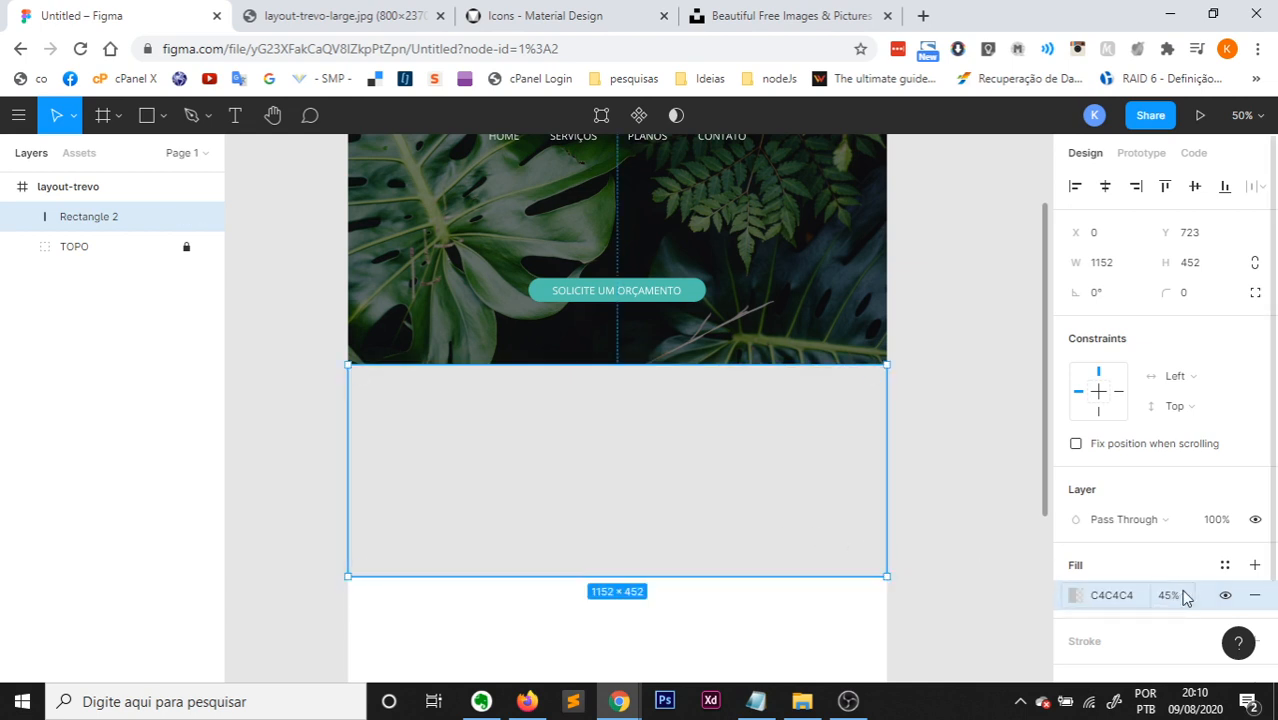
click(1170, 596)
text(40)
key(Return)
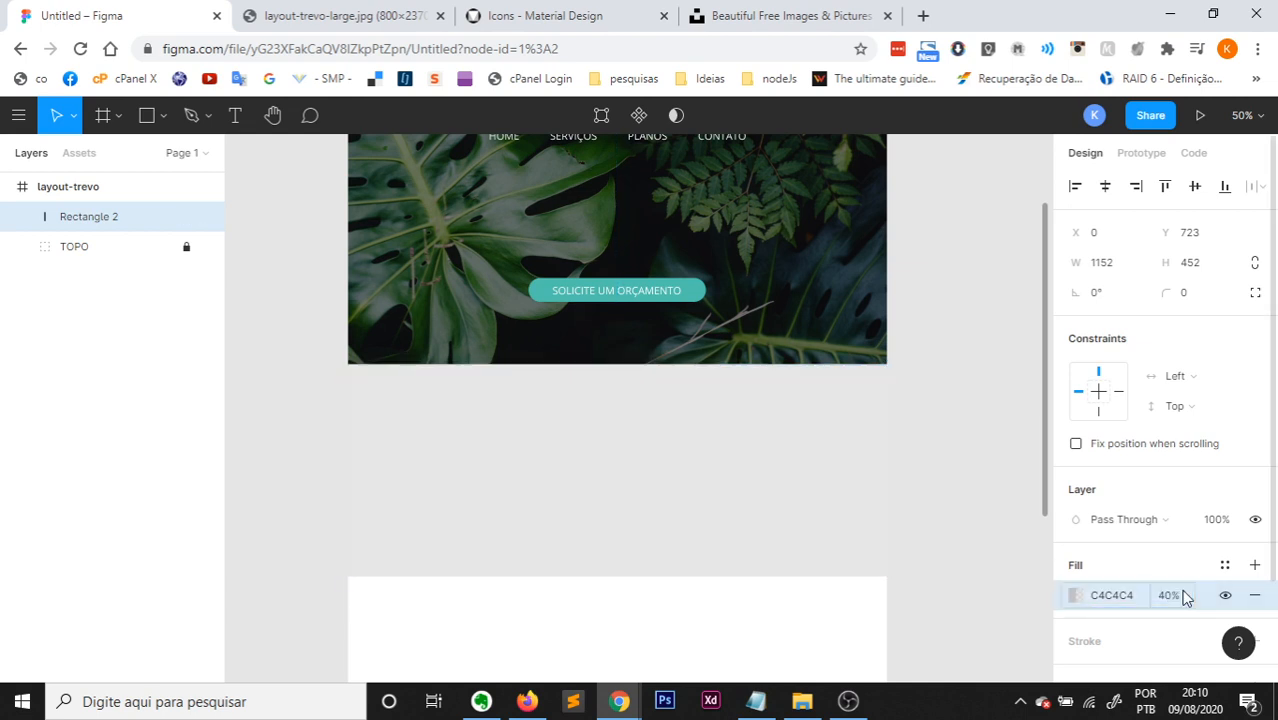
click(947, 553)
click(305, 15)
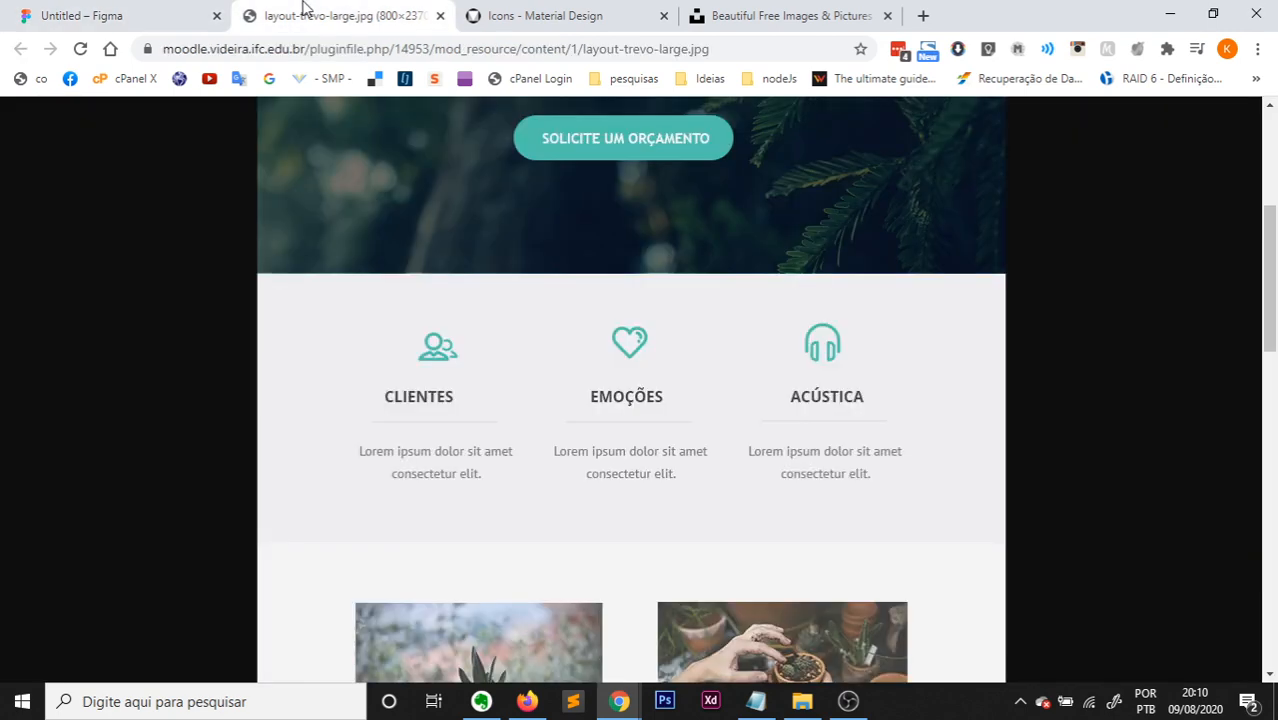
click(81, 12)
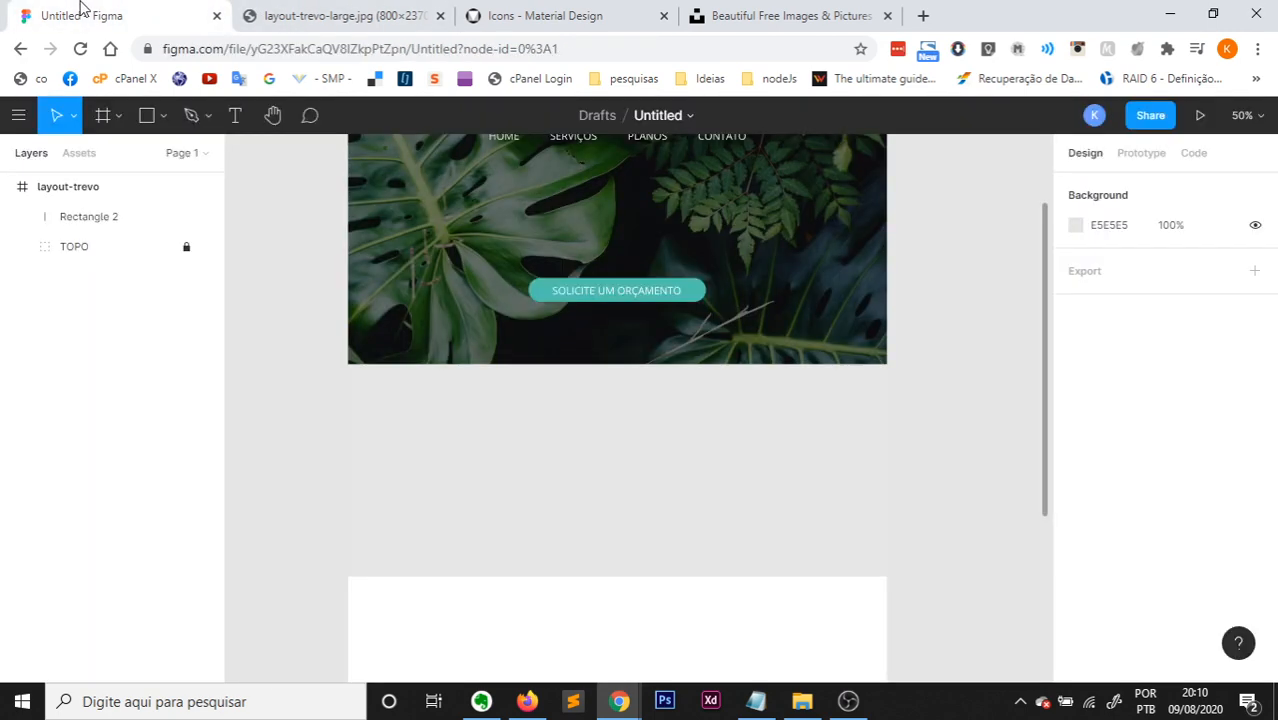
Set the grey rectangle's fill opacity to 30% and deselect it.
click(777, 492)
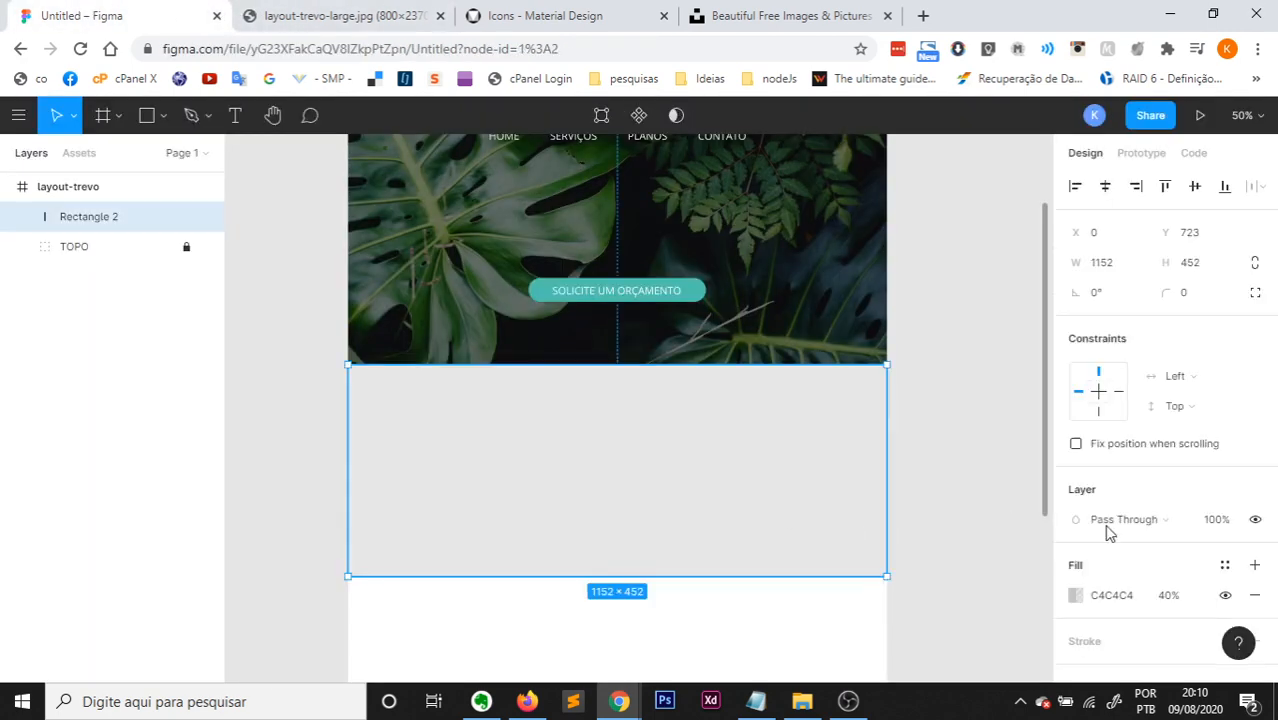
click(1217, 519)
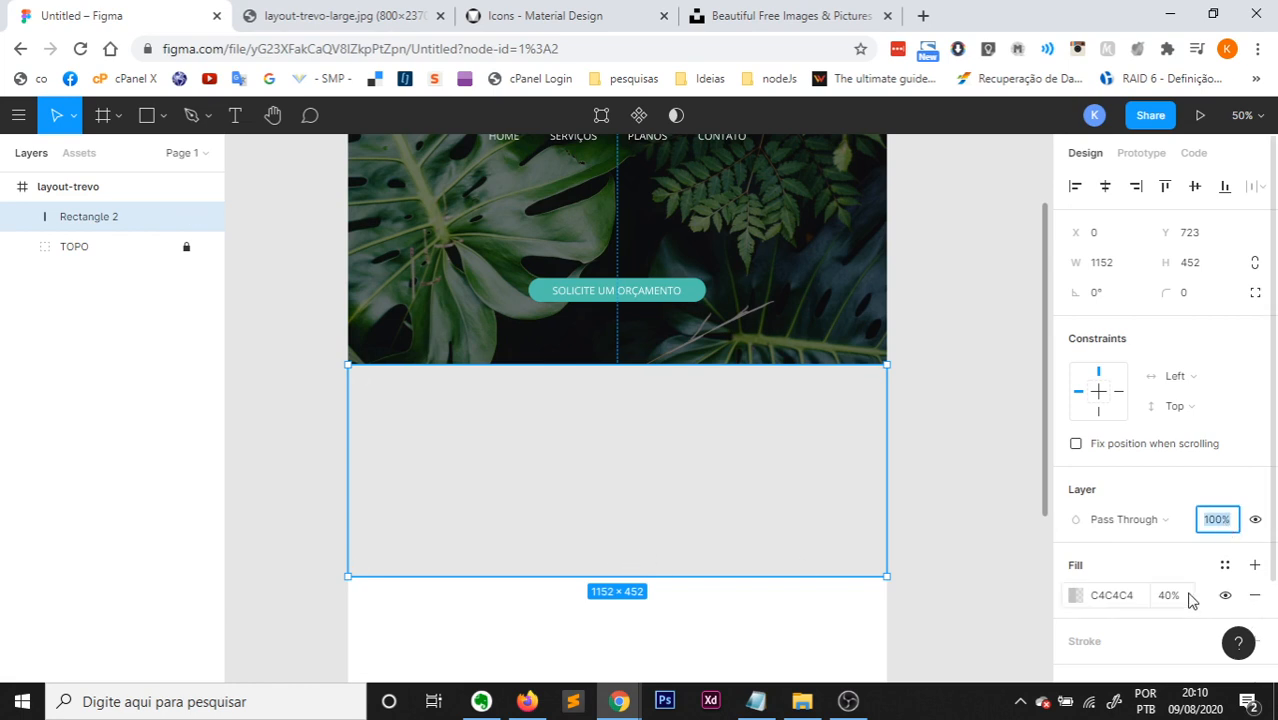
click(1190, 597)
text(30)
key(Return)
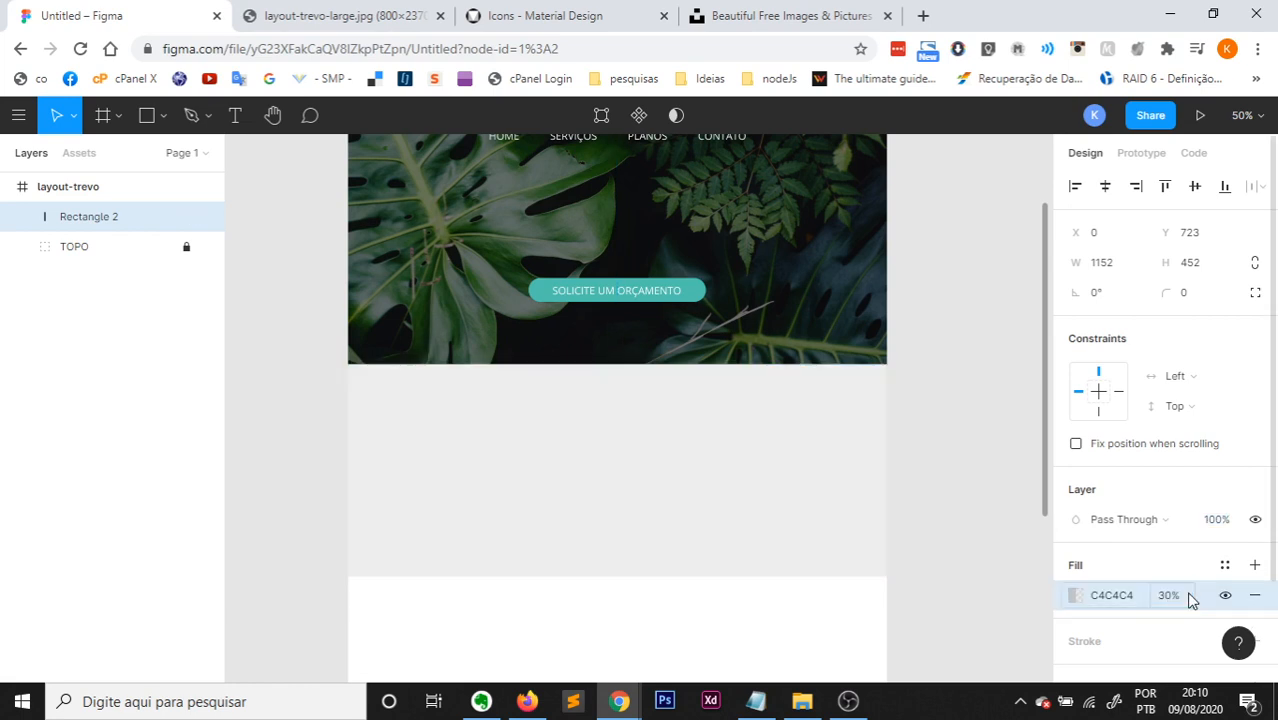
click(973, 505)
Set the fill opacity of the rectangle below the header to 25% and deselect it.
click(705, 496)
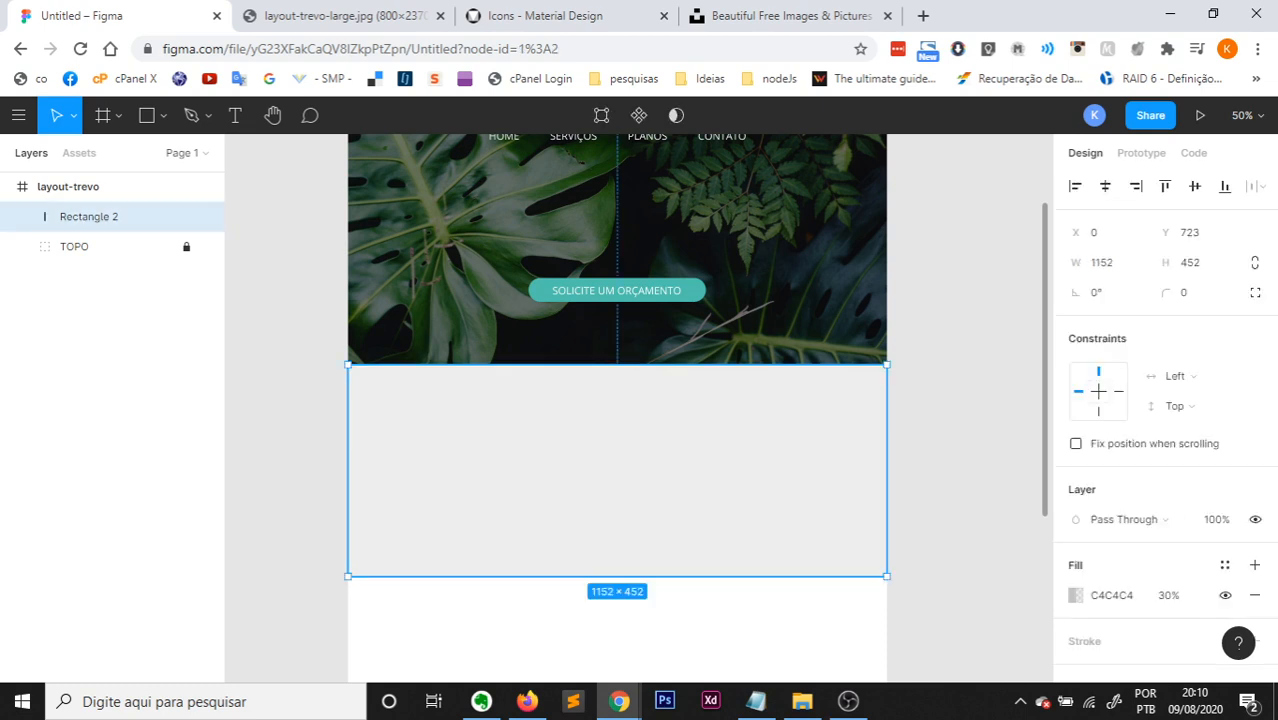
click(1168, 596)
text(20)
key(Return)
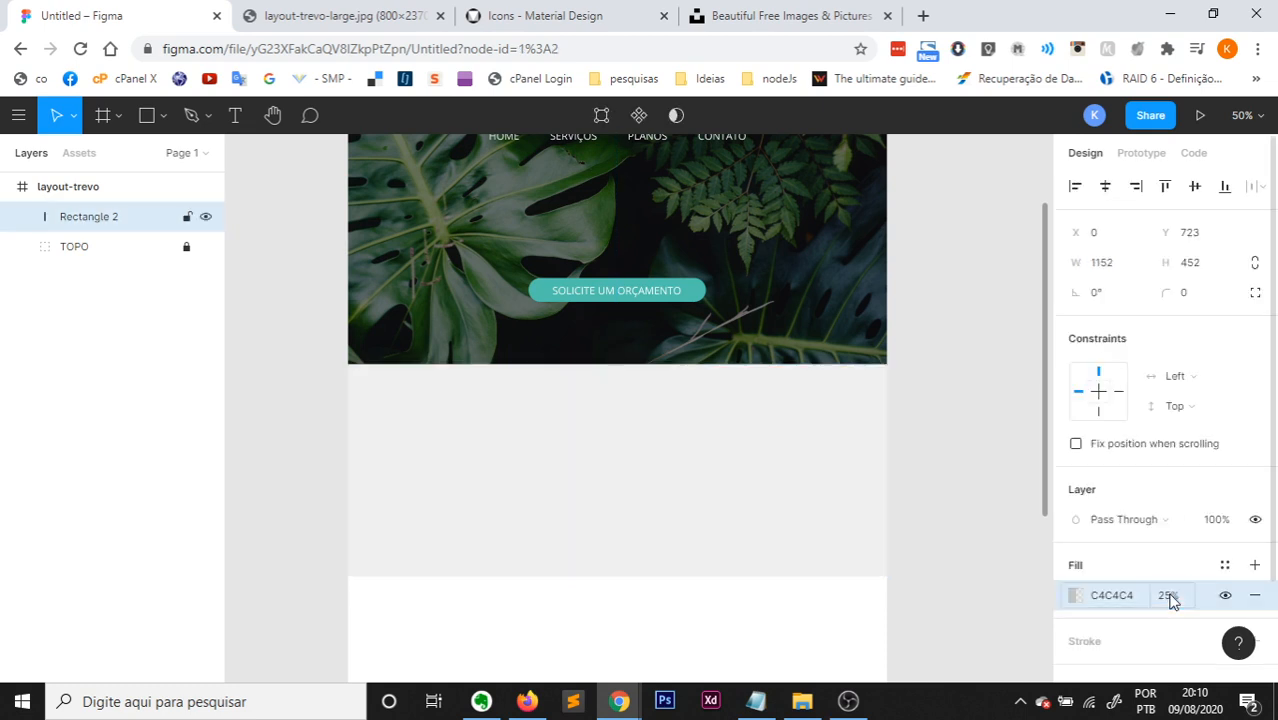
click(1030, 615)
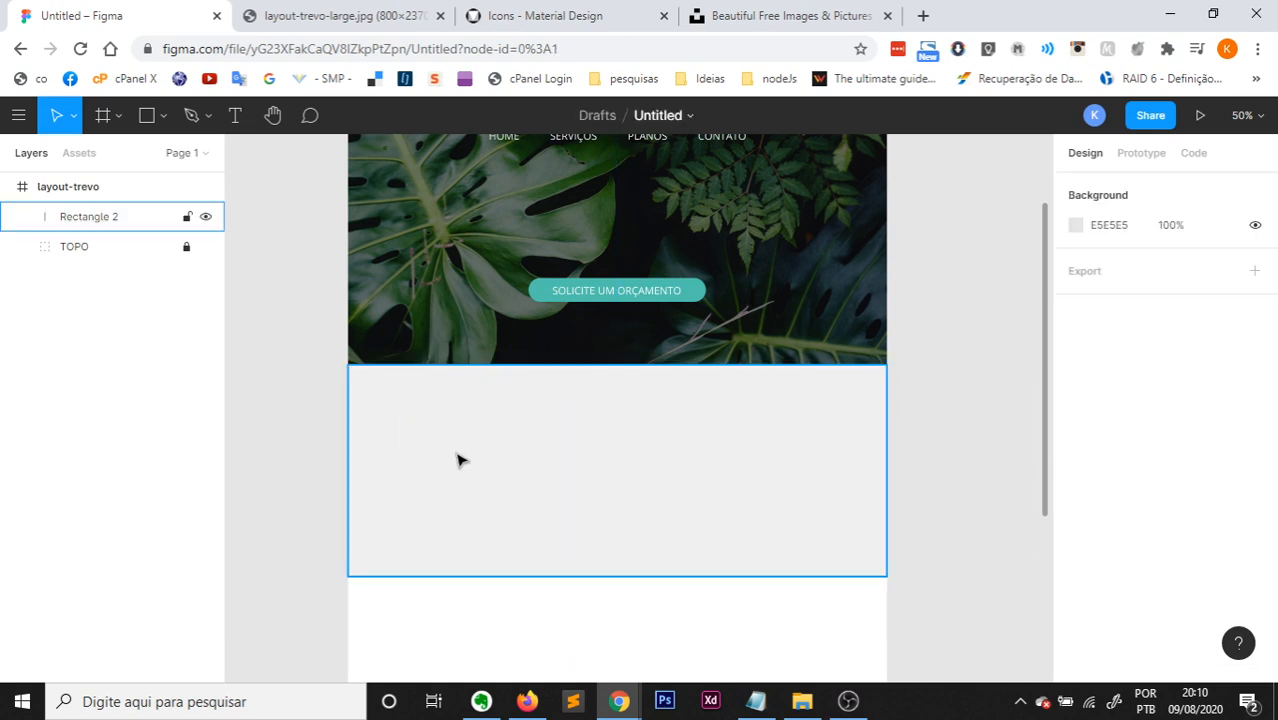
Rename the grey rectangle below the header as back-servico and lock it.
click(460, 460)
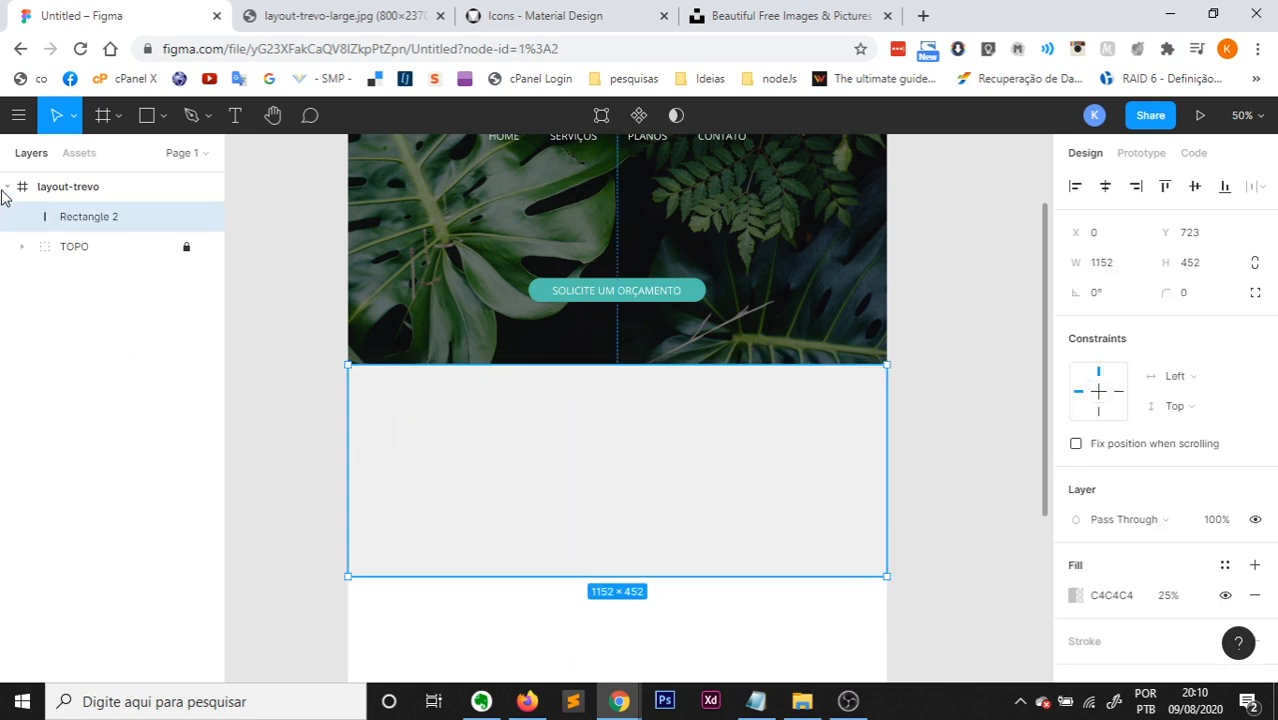
double_click(84, 220)
text(B)
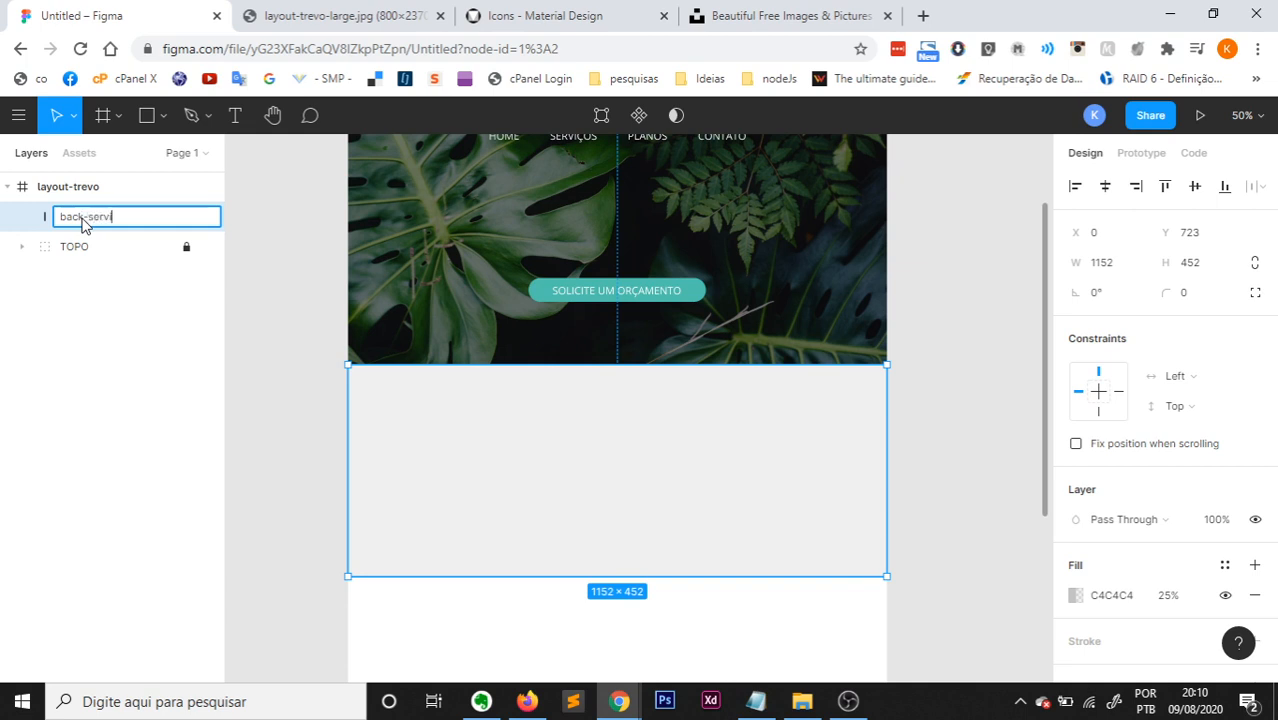
key(Return)
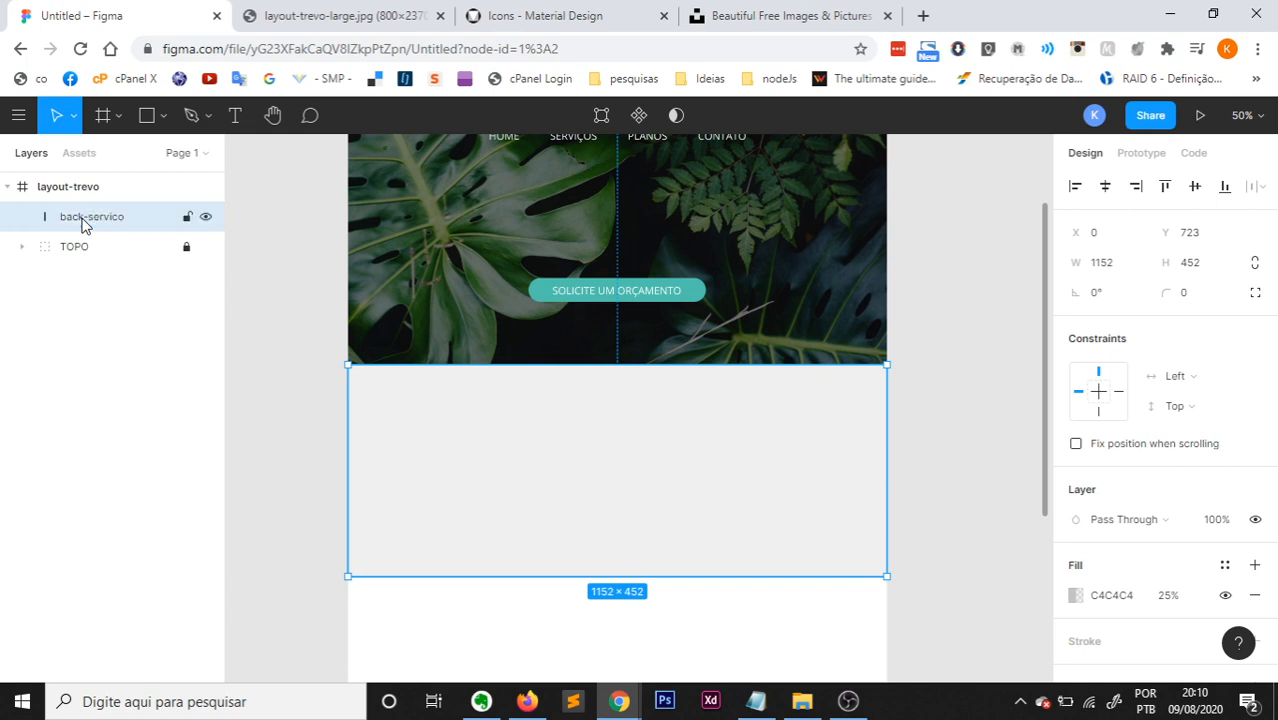
click(297, 378)
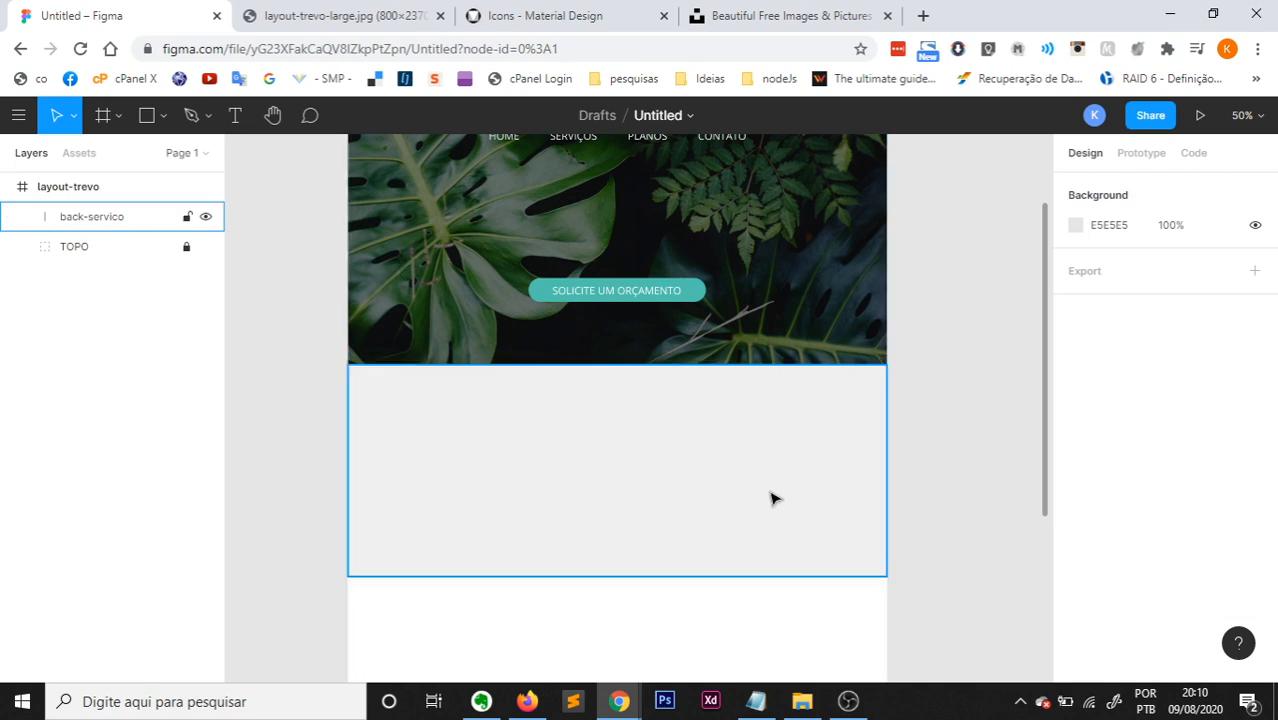
click(186, 217)
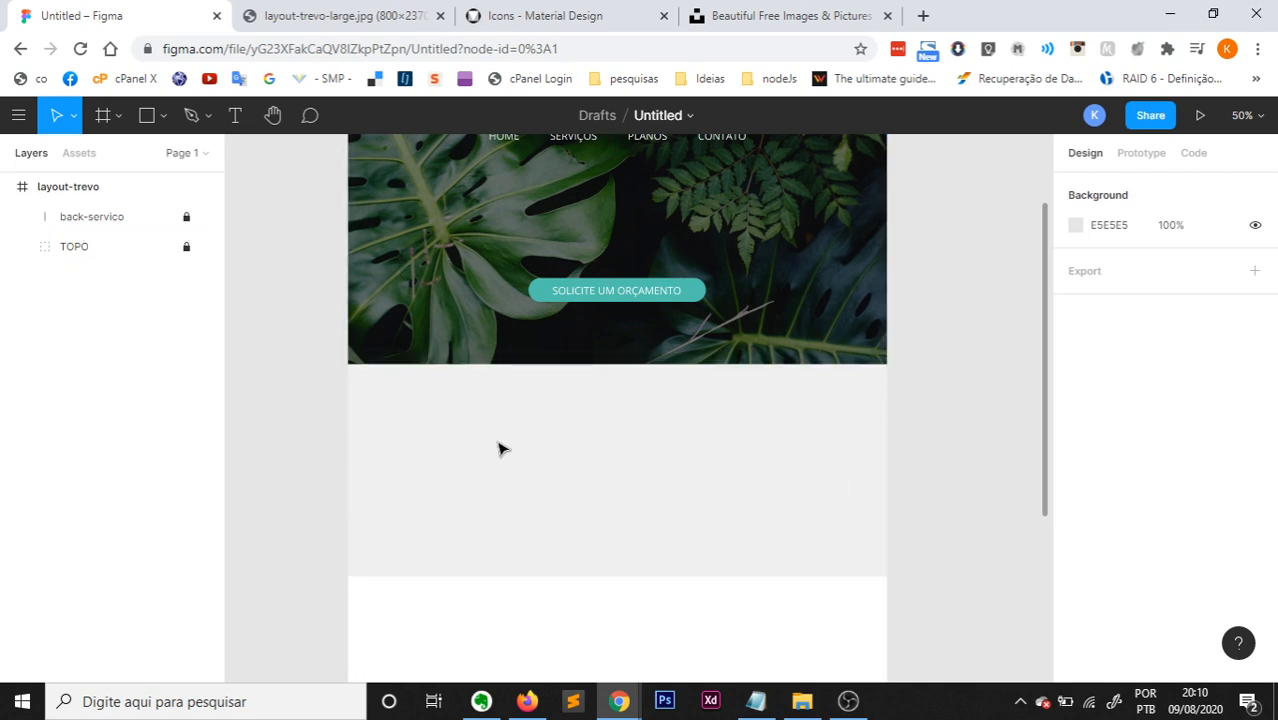
Check the icon section in the reference layout, switch to the Material Design icons page and filter the icons by "user".
click(345, 15)
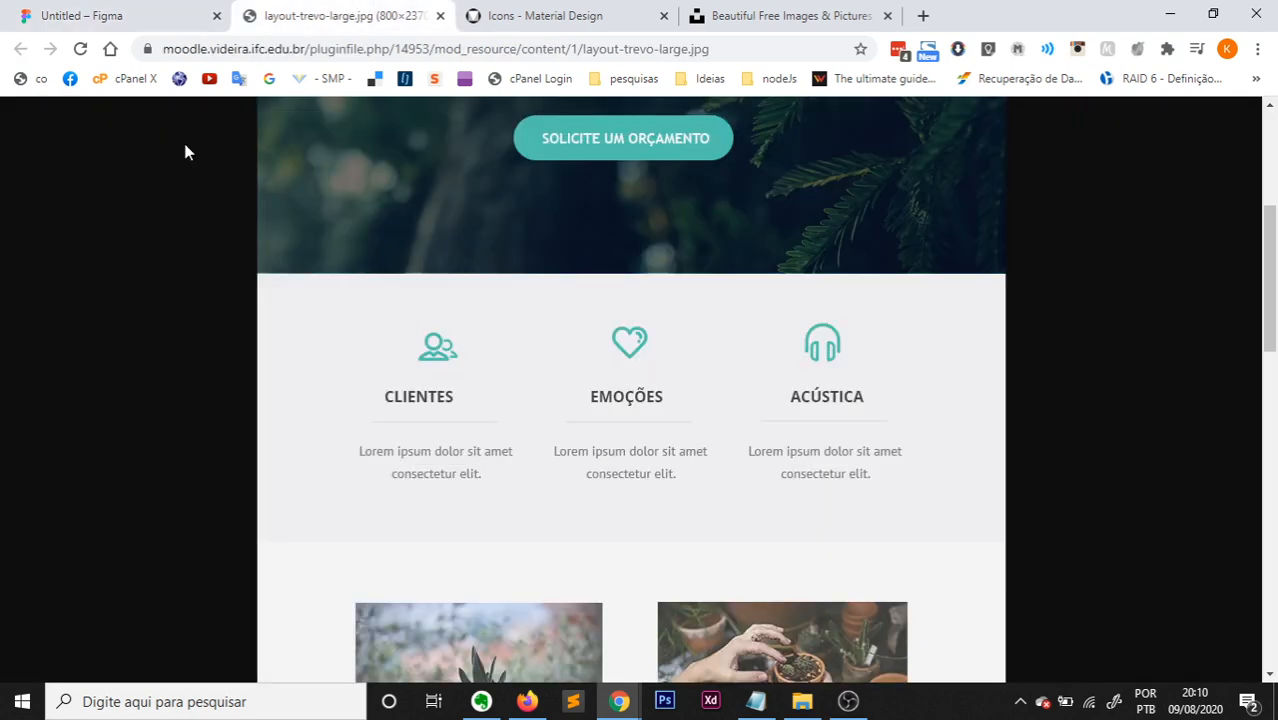
click(130, 18)
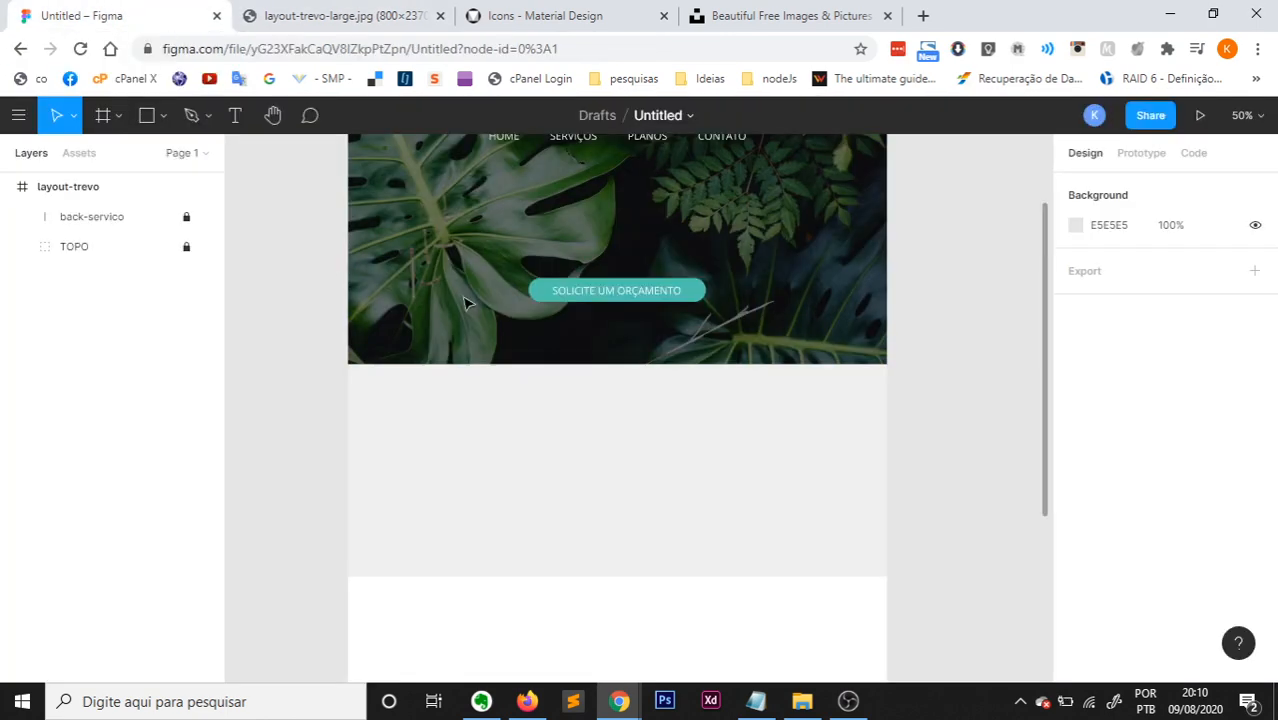
click(547, 10)
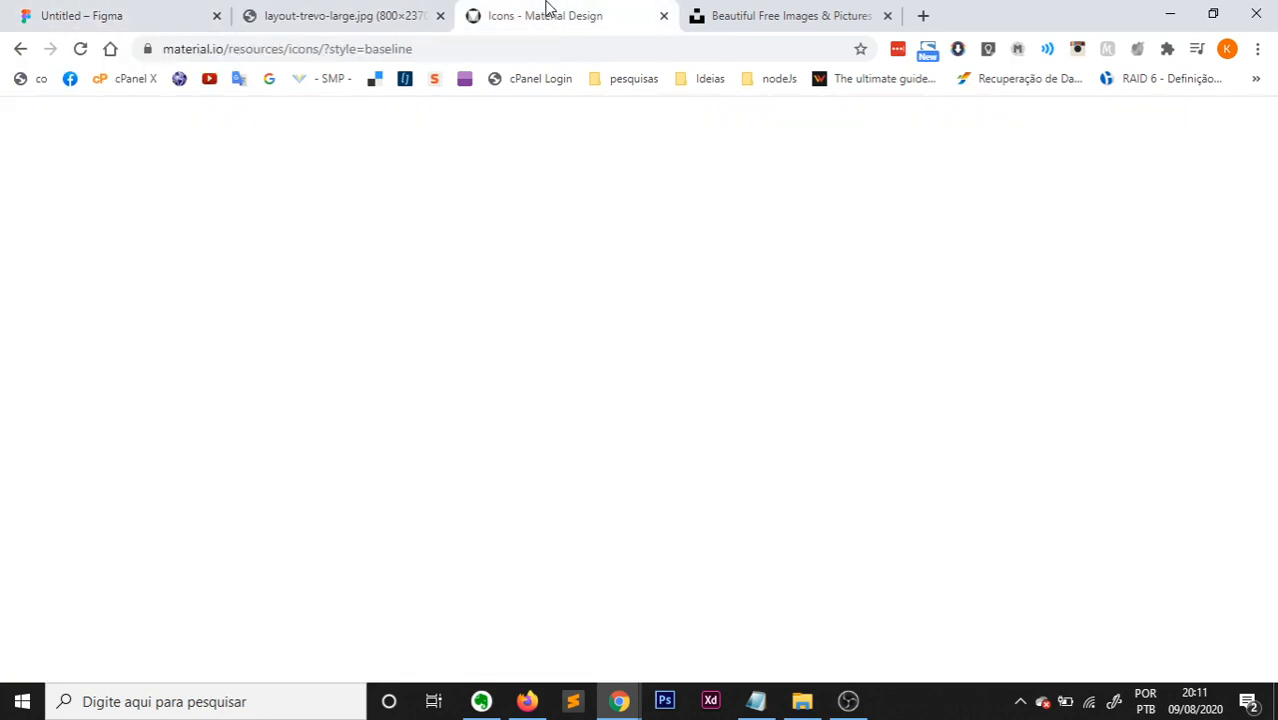
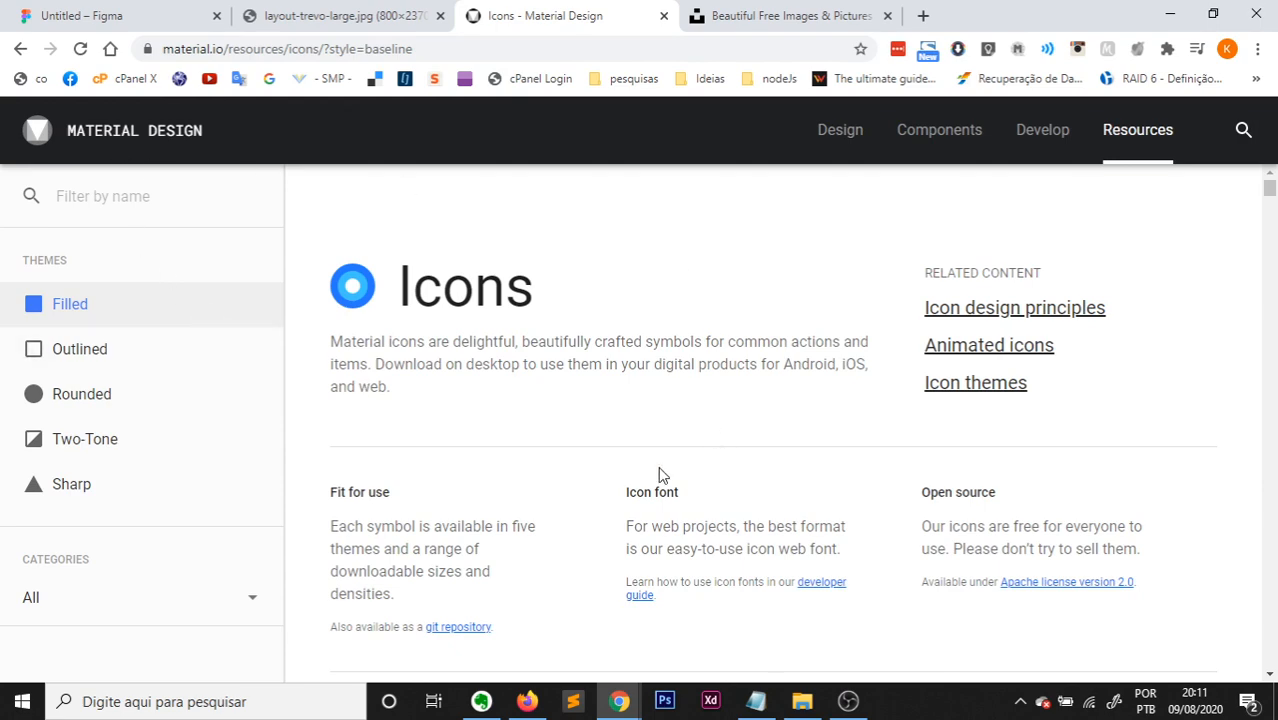
scroll(660, 472, down, 5)
scroll(640, 480, down, 5)
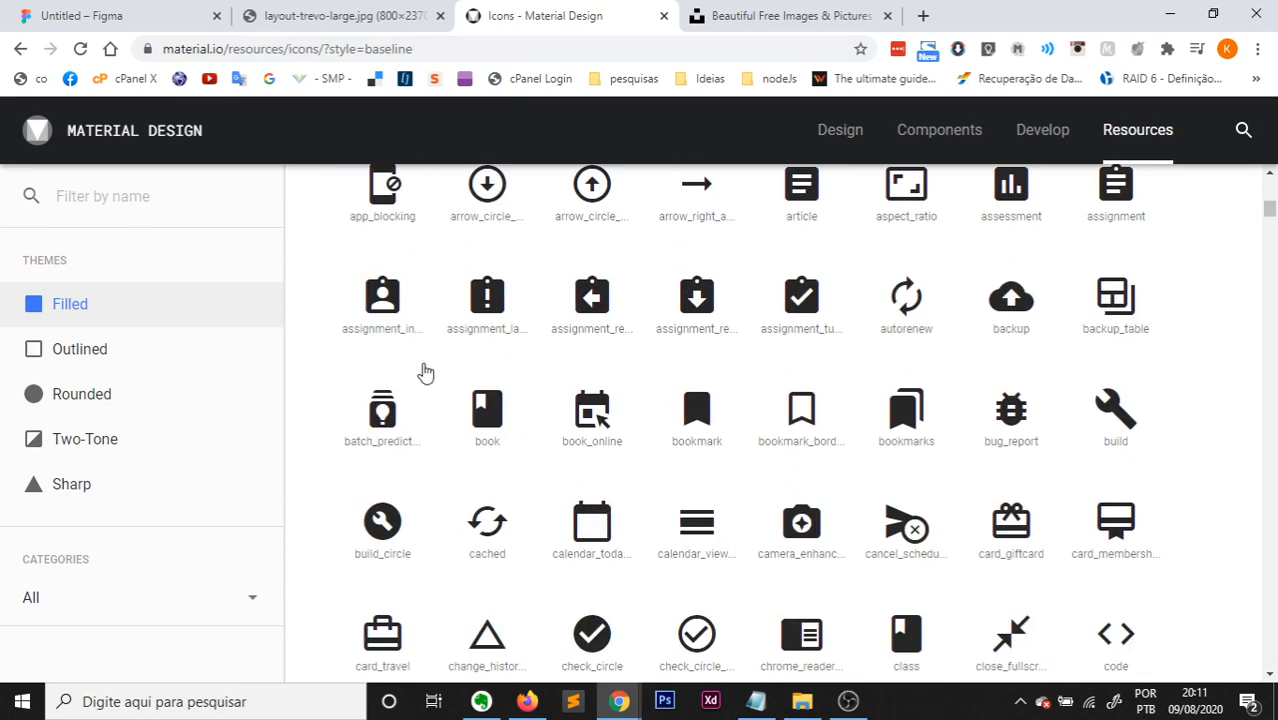
click(129, 192)
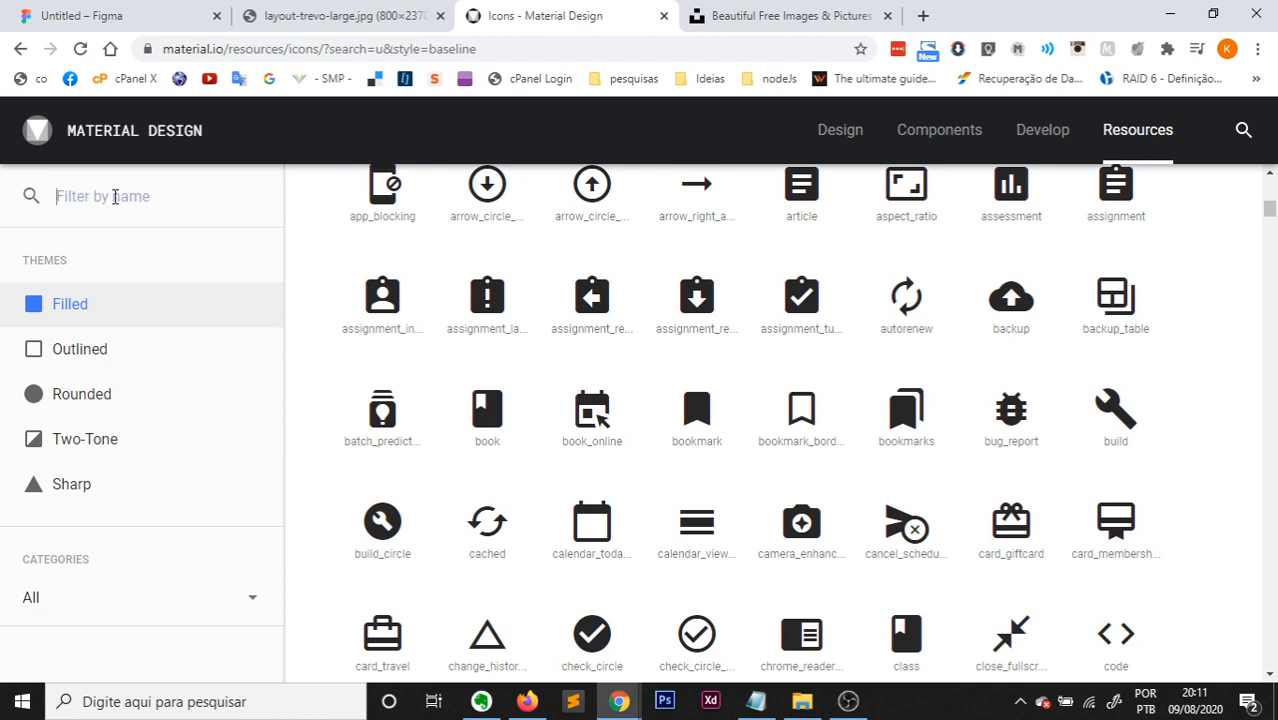
text(ser)
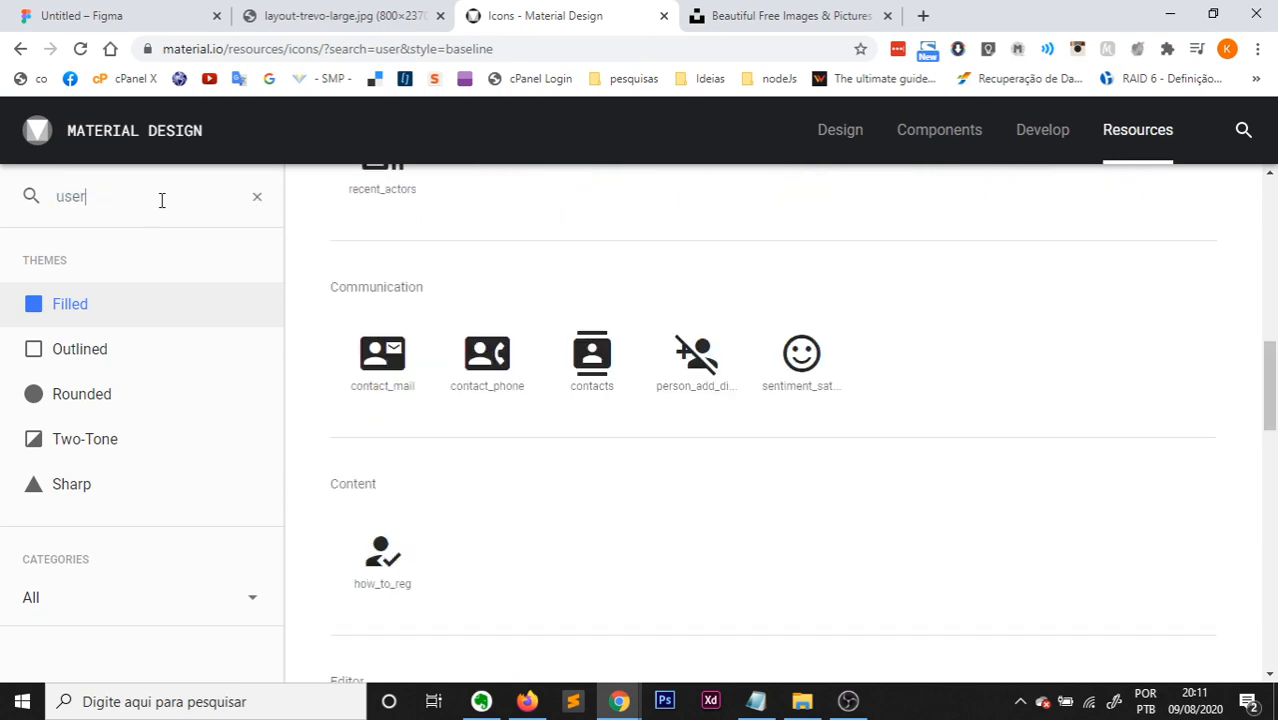
Browse the filtered icons for a people symbol and compare them with the CLIENTES icon in the reference layout.
scroll(641, 501, up, 5)
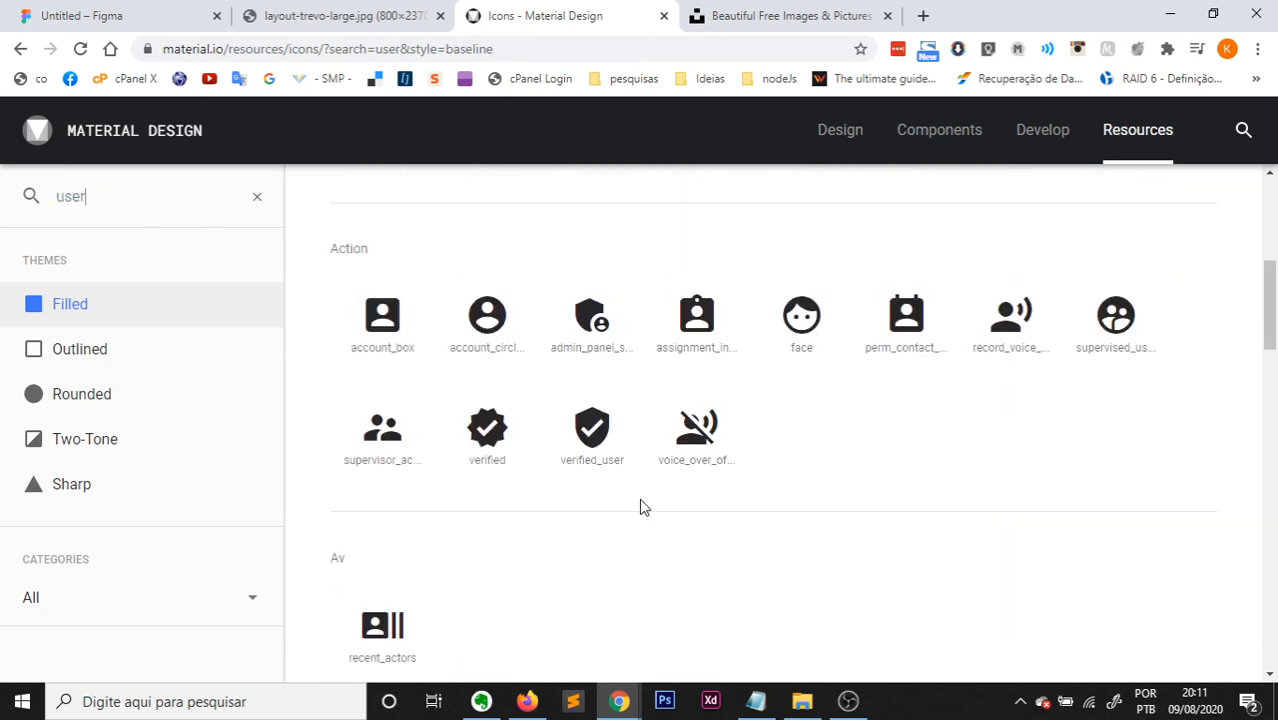
scroll(641, 507, up, 2)
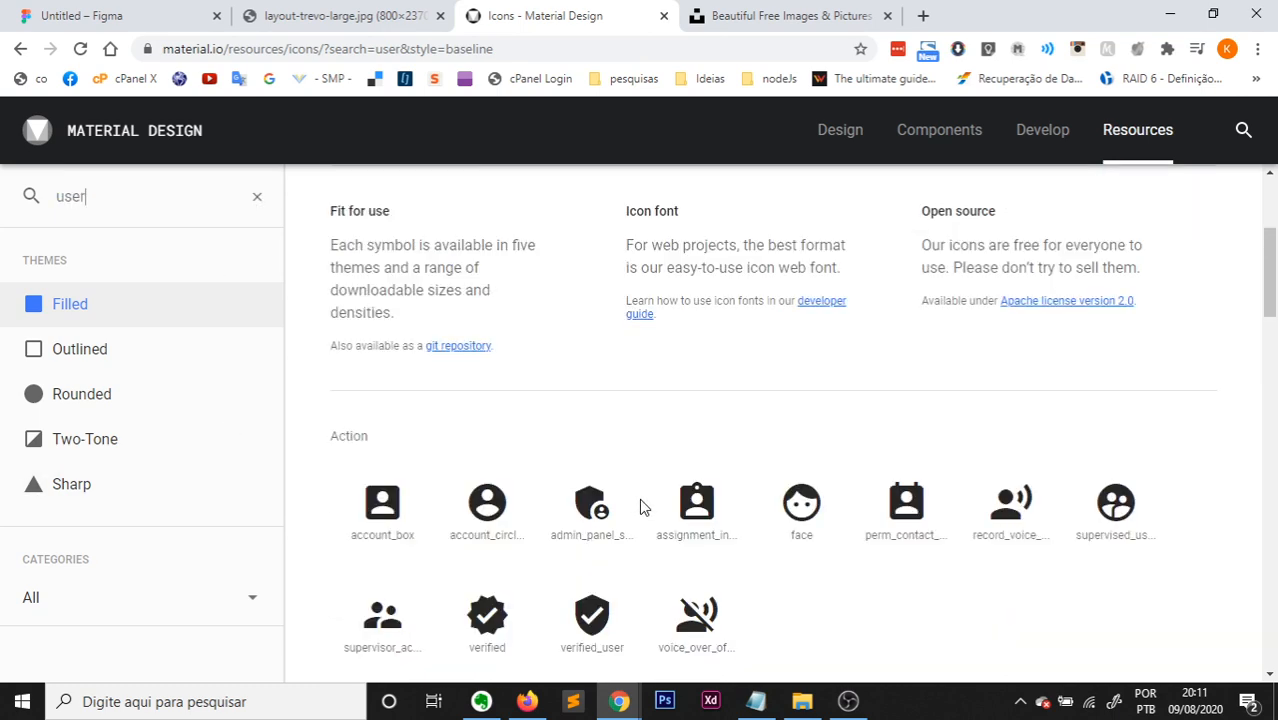
scroll(641, 507, down, 15)
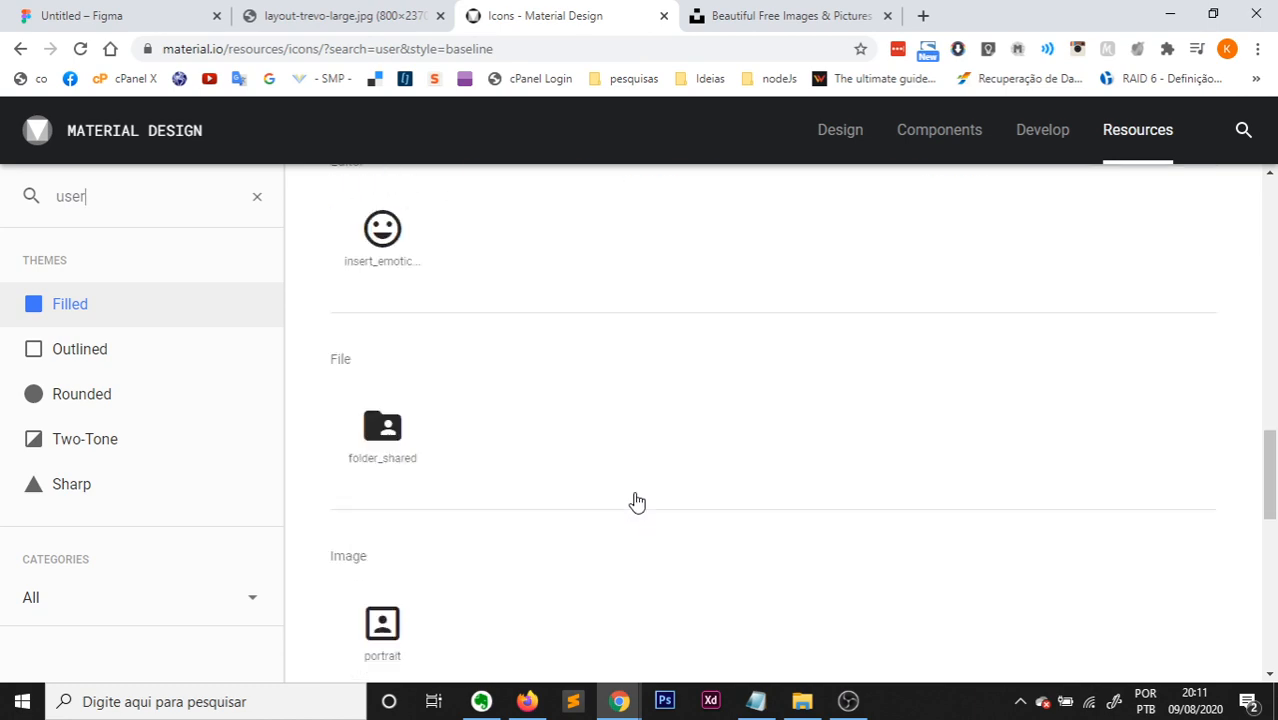
scroll(637, 500, down, 4)
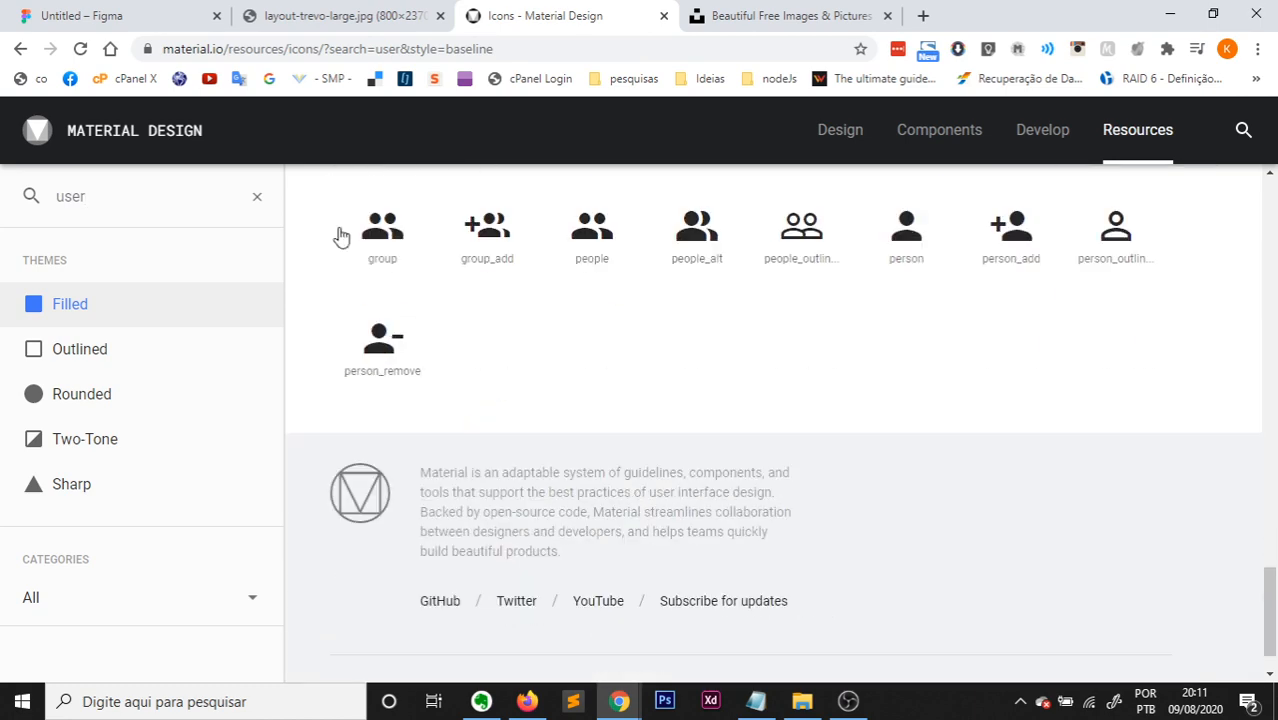
click(341, 12)
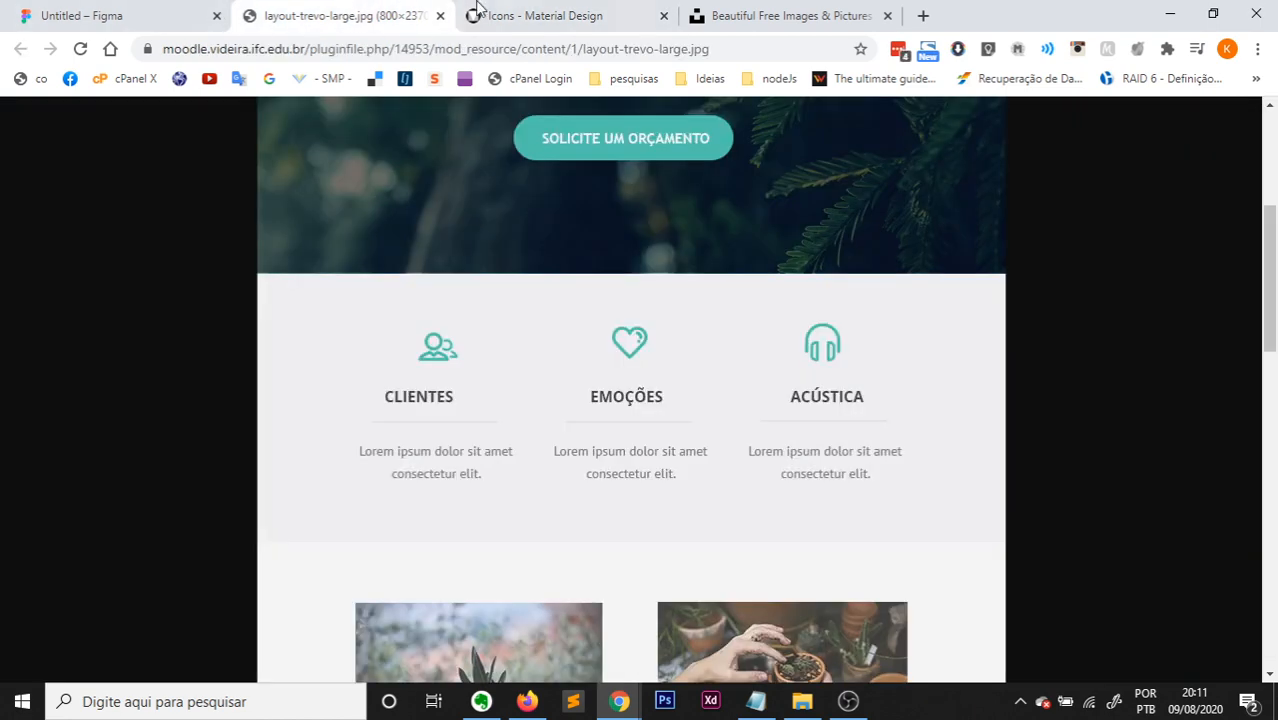
click(480, 12)
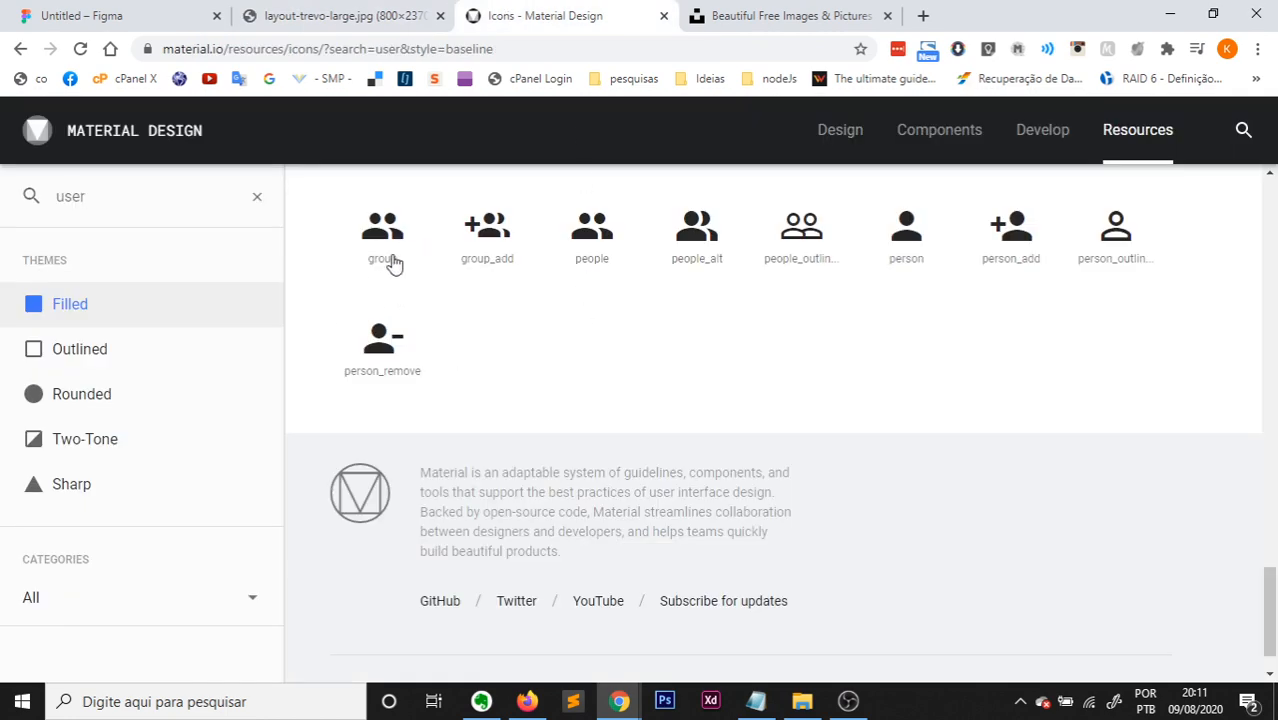
Switch back to Figma and add the text "group" in the left part of the grey section.
click(97, 12)
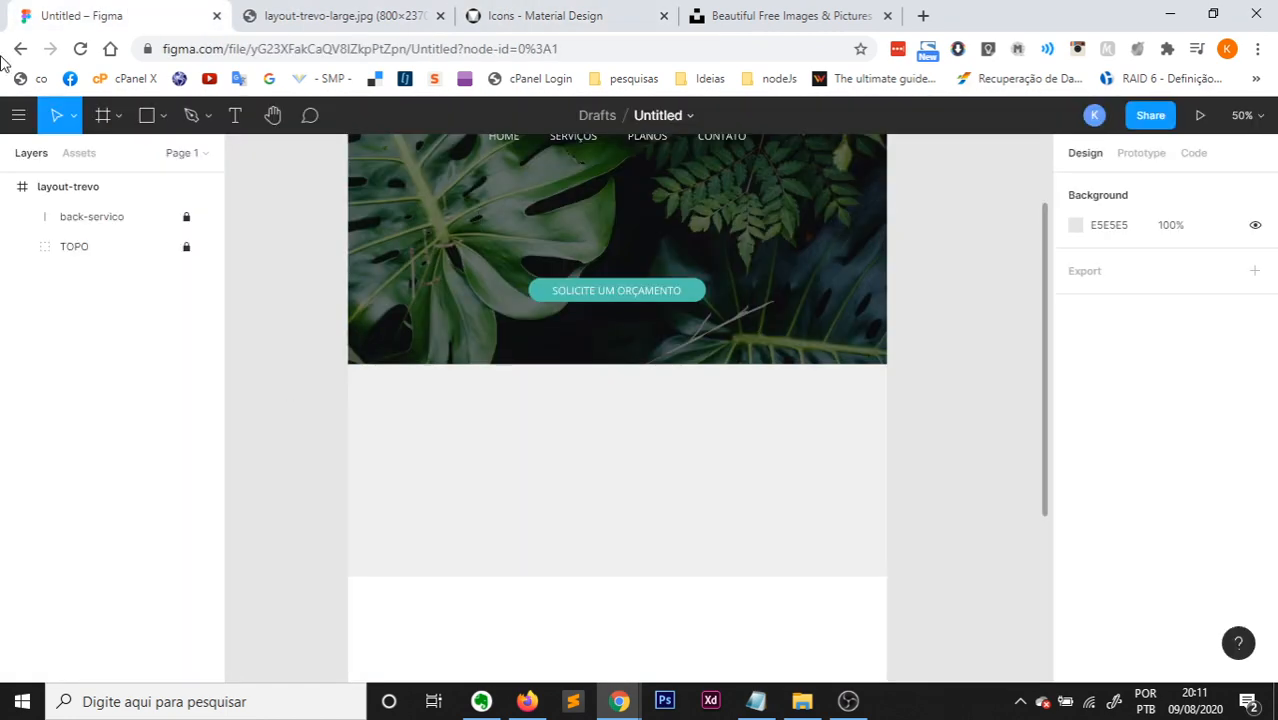
click(236, 116)
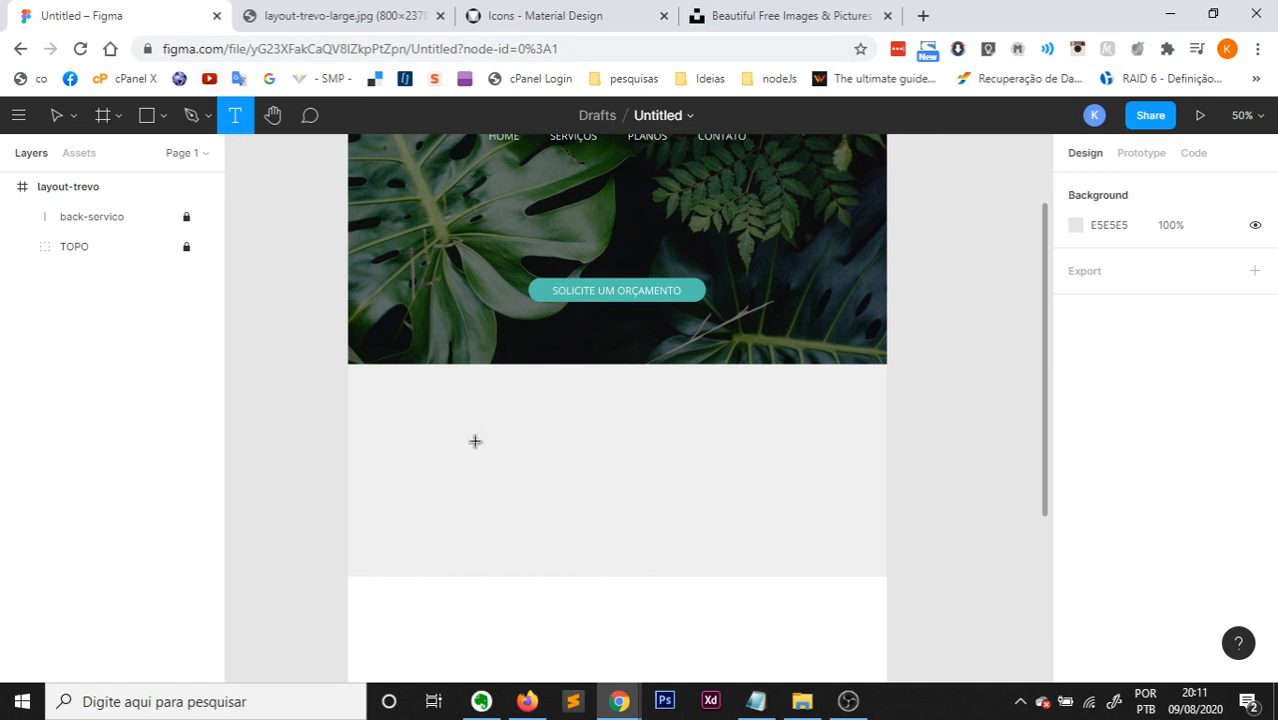
click(407, 446)
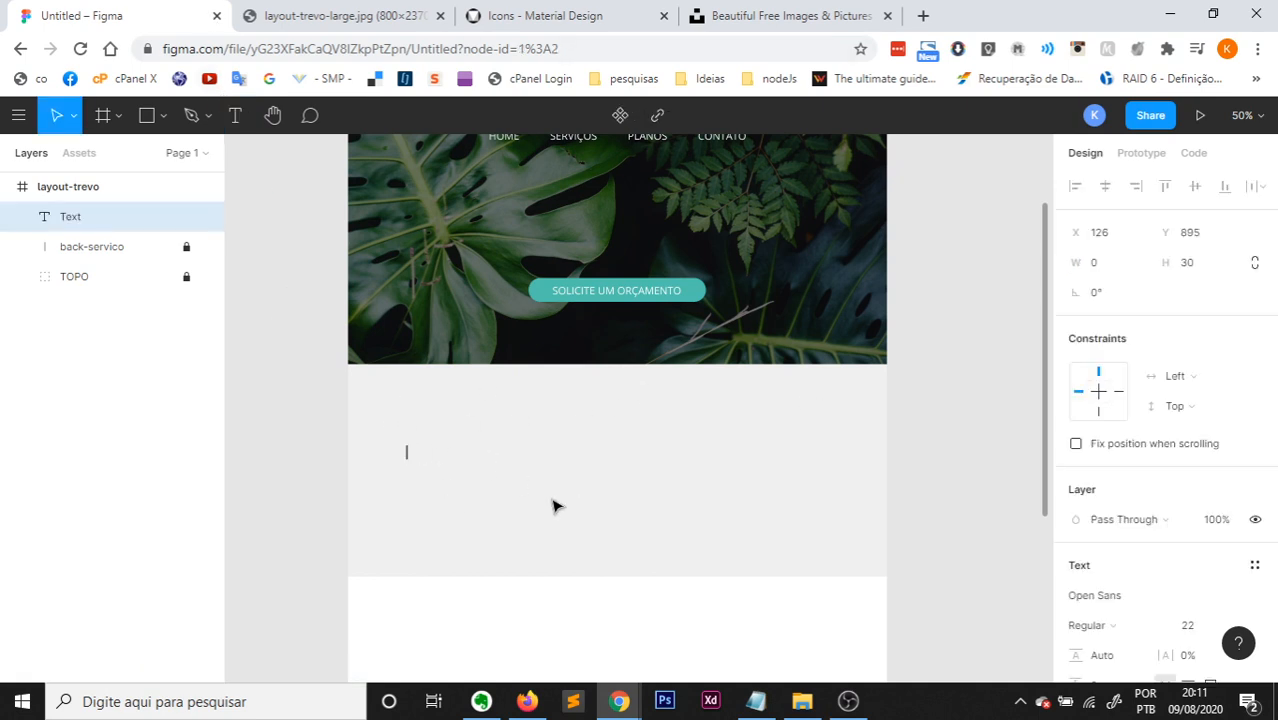
text(group)
key(Escape)
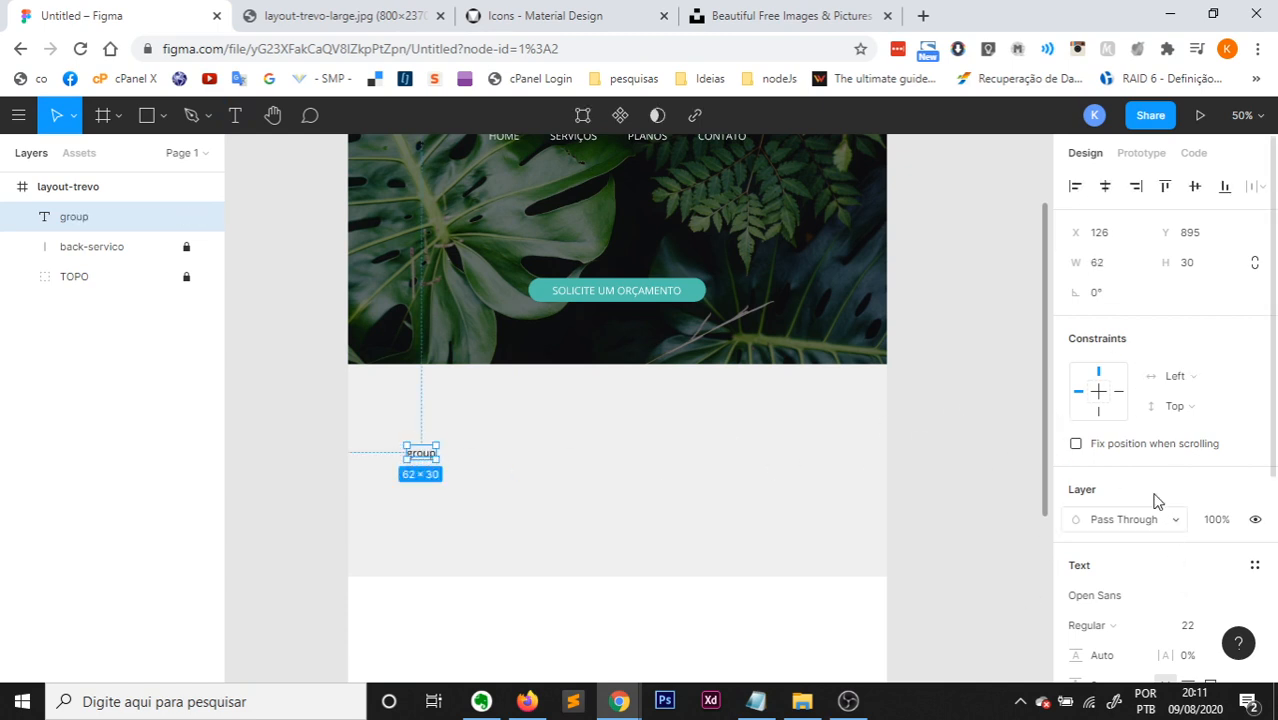
Set the font of the "group" text to Material Icons.
scroll(1150, 500, down, 2)
click(1121, 409)
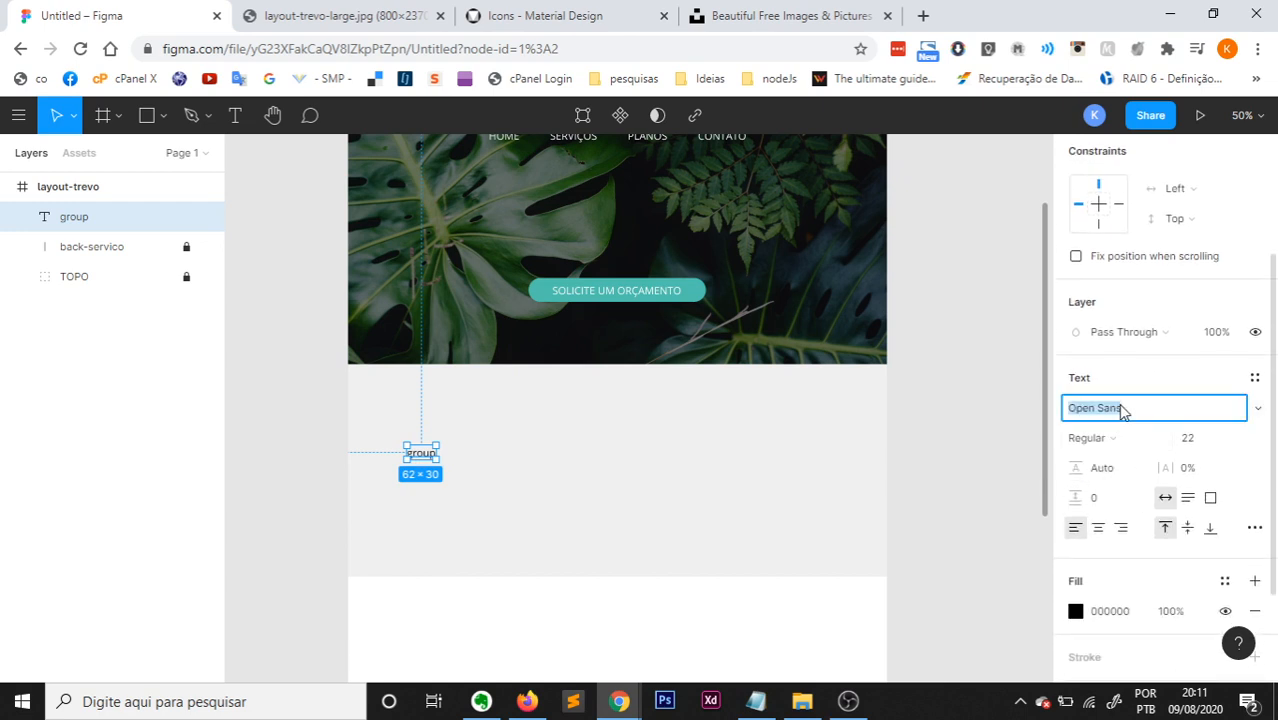
text(Material Icons)
key(Return)
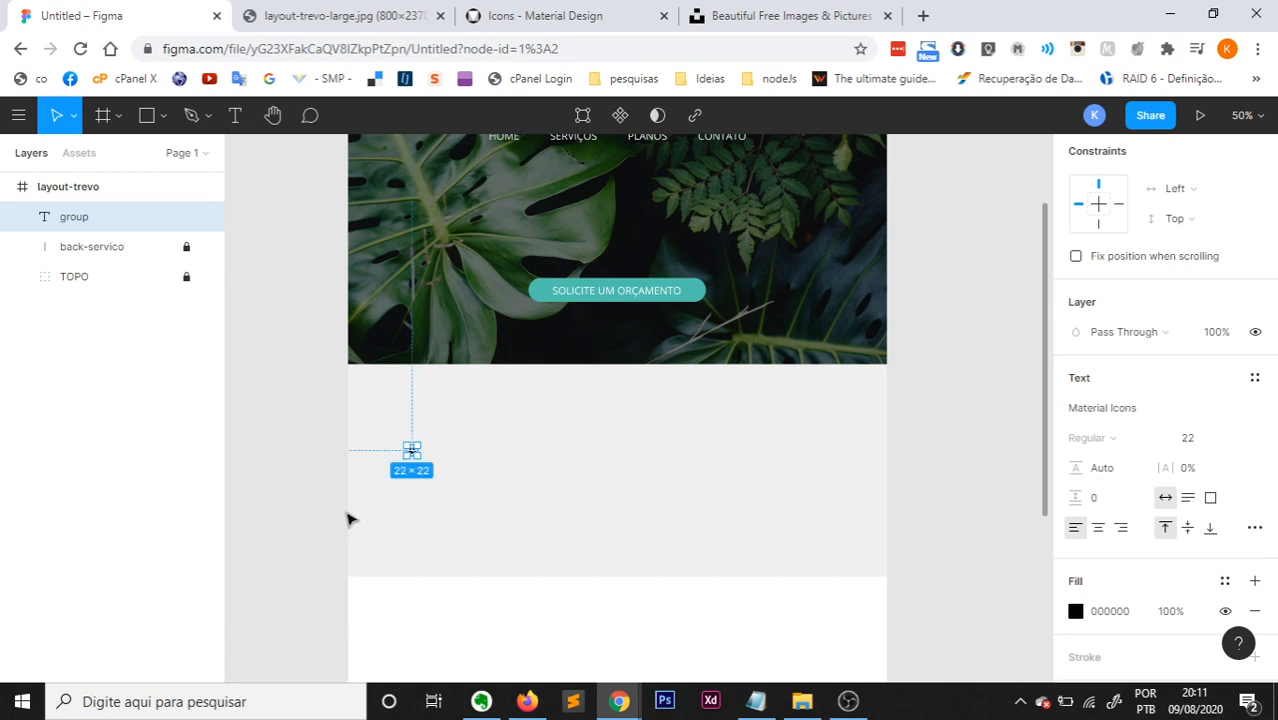
Try font sizes 64, 72 and 96 on the group icon and compare its size with the reference layout.
click(1233, 441)
click(1216, 567)
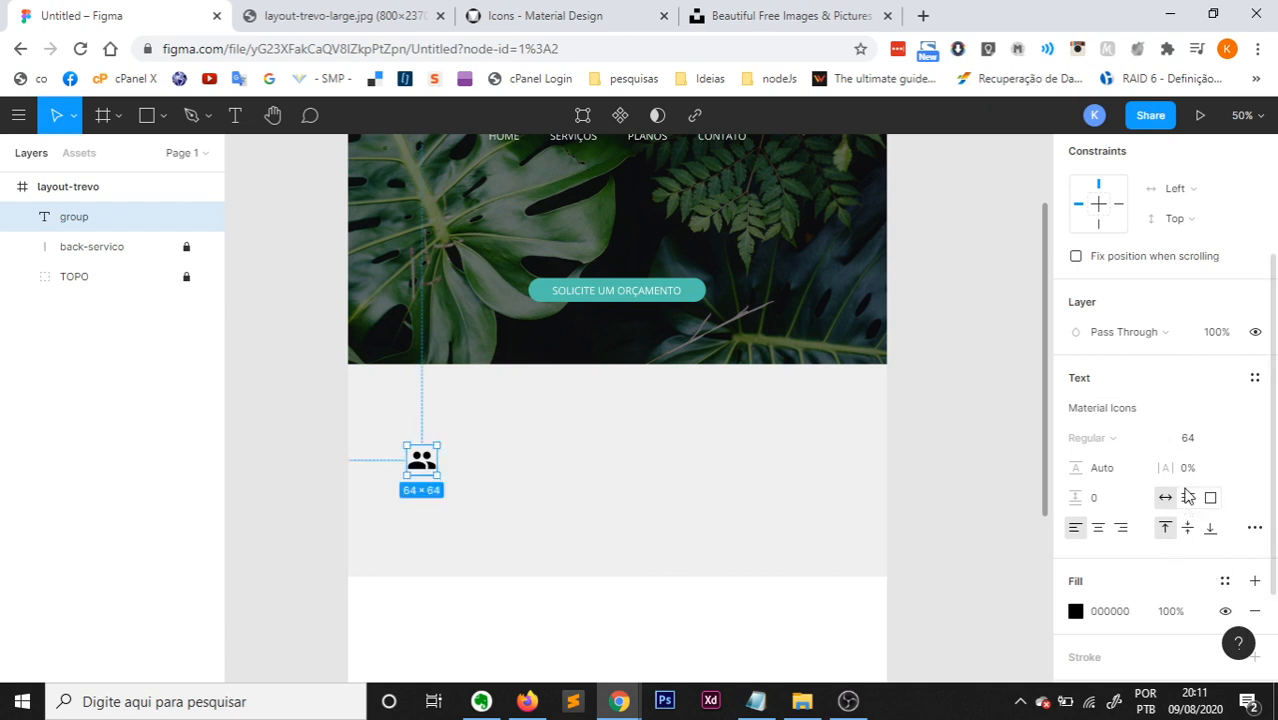
click(1240, 445)
click(1226, 459)
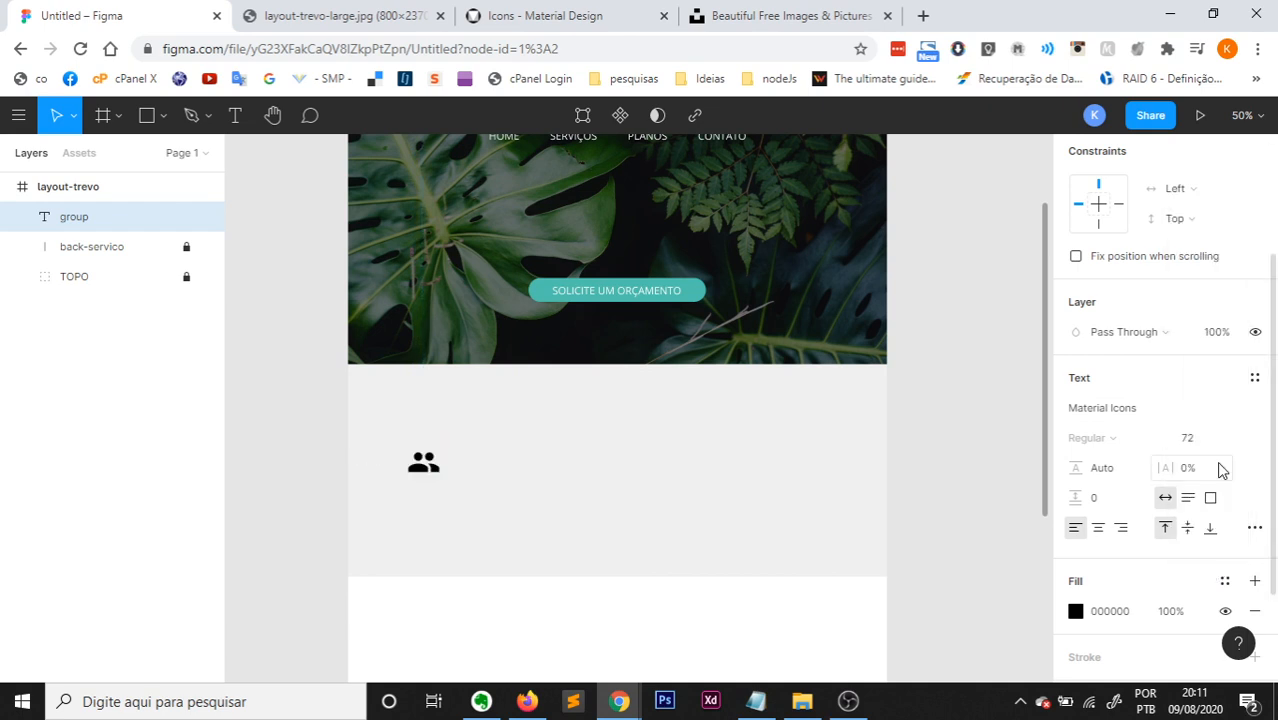
click(1234, 462)
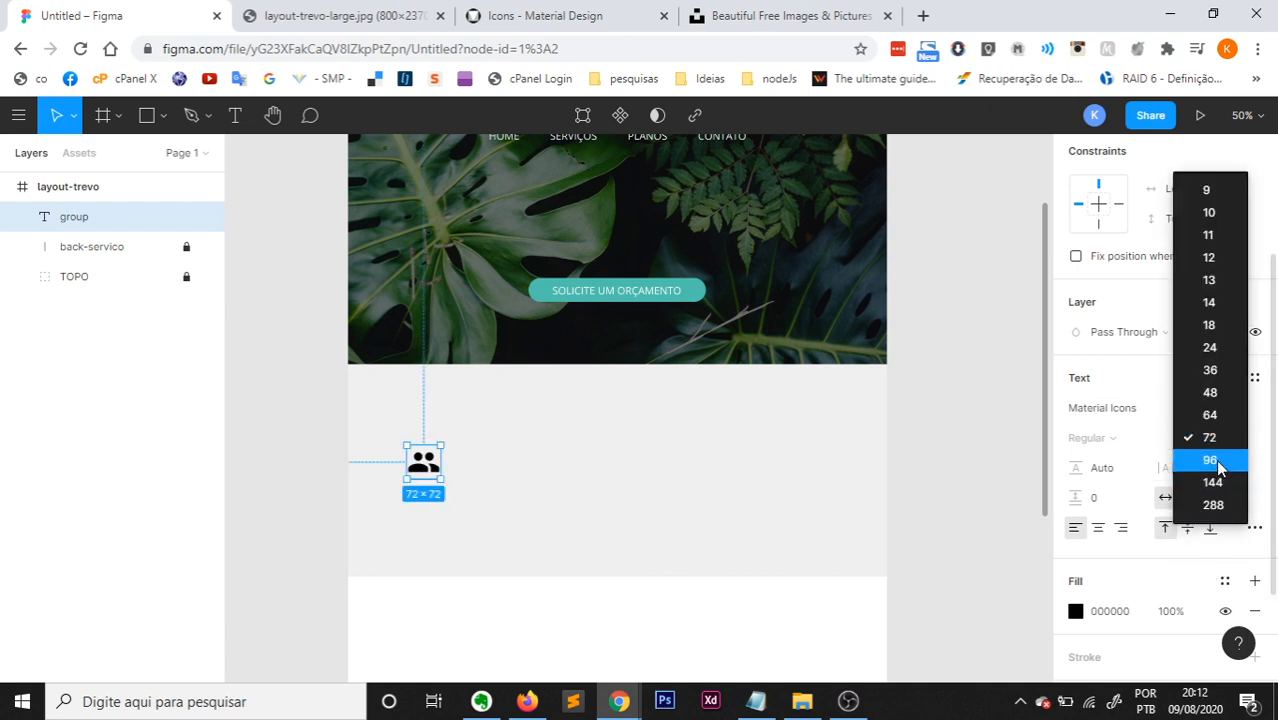
click(1213, 462)
click(330, 15)
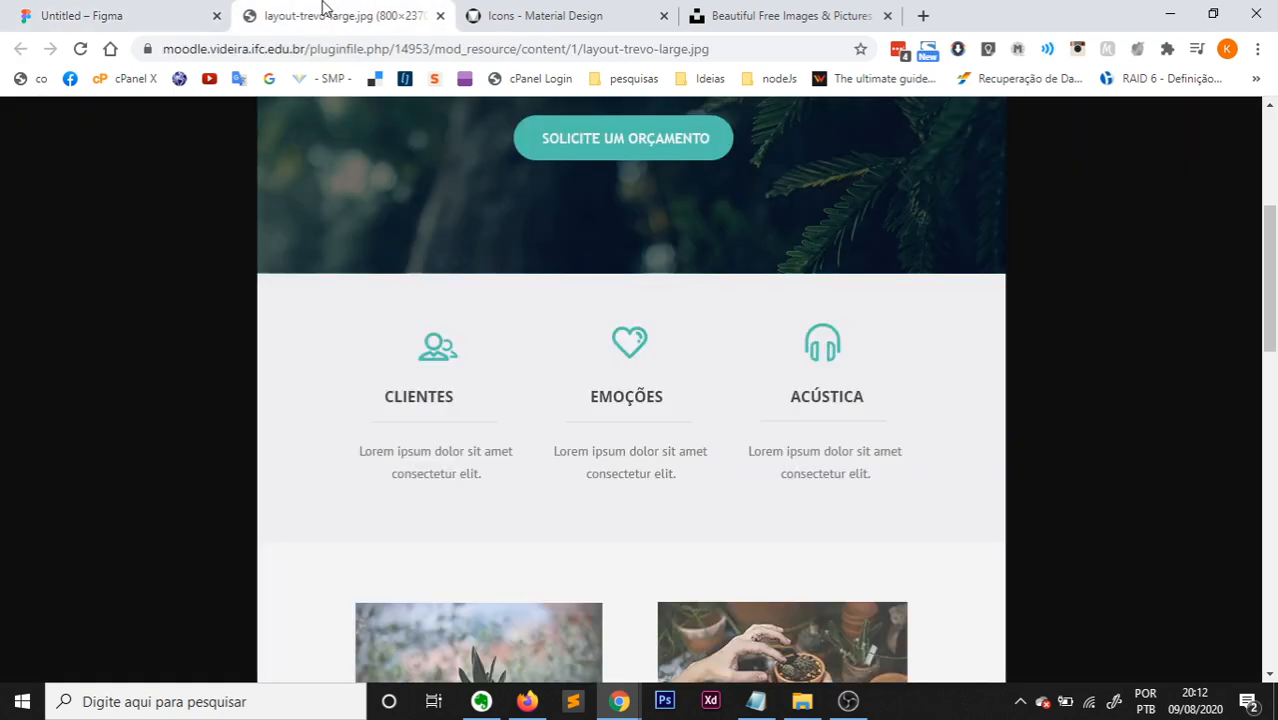
click(183, 8)
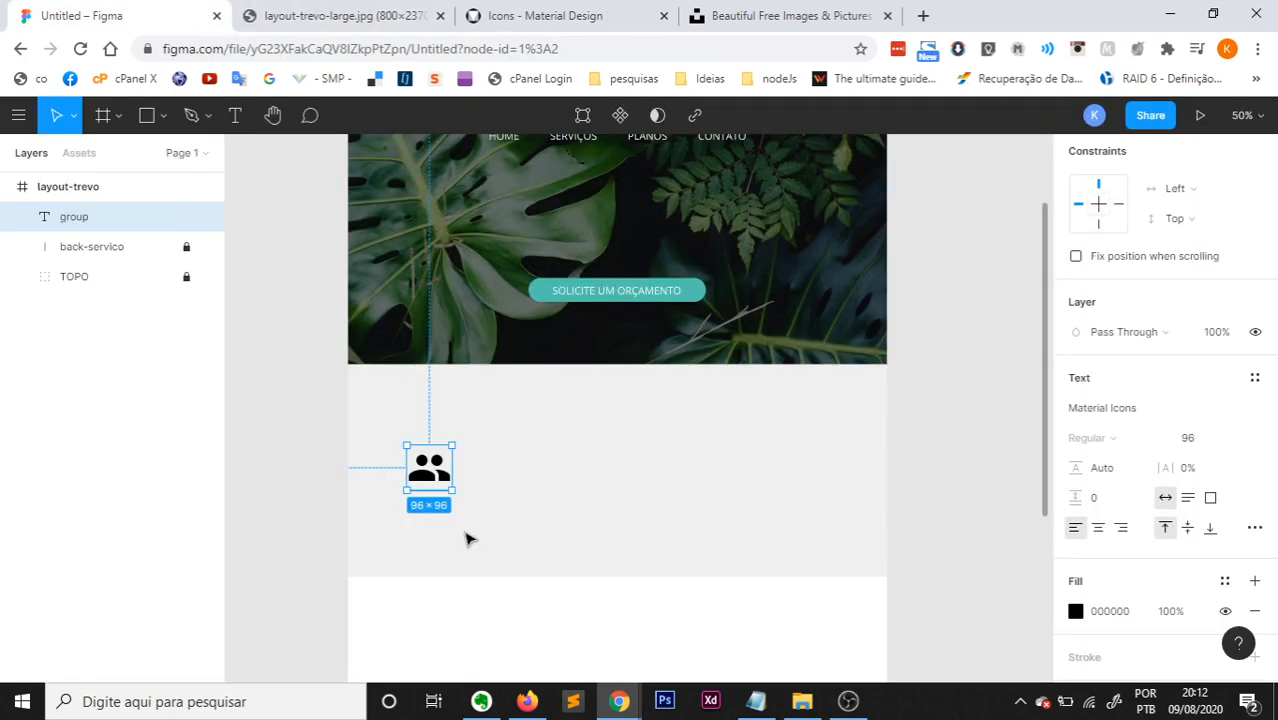
Set the group icon's font size to 90 and deselect it.
click(1206, 446)
text(90)
key(Return)
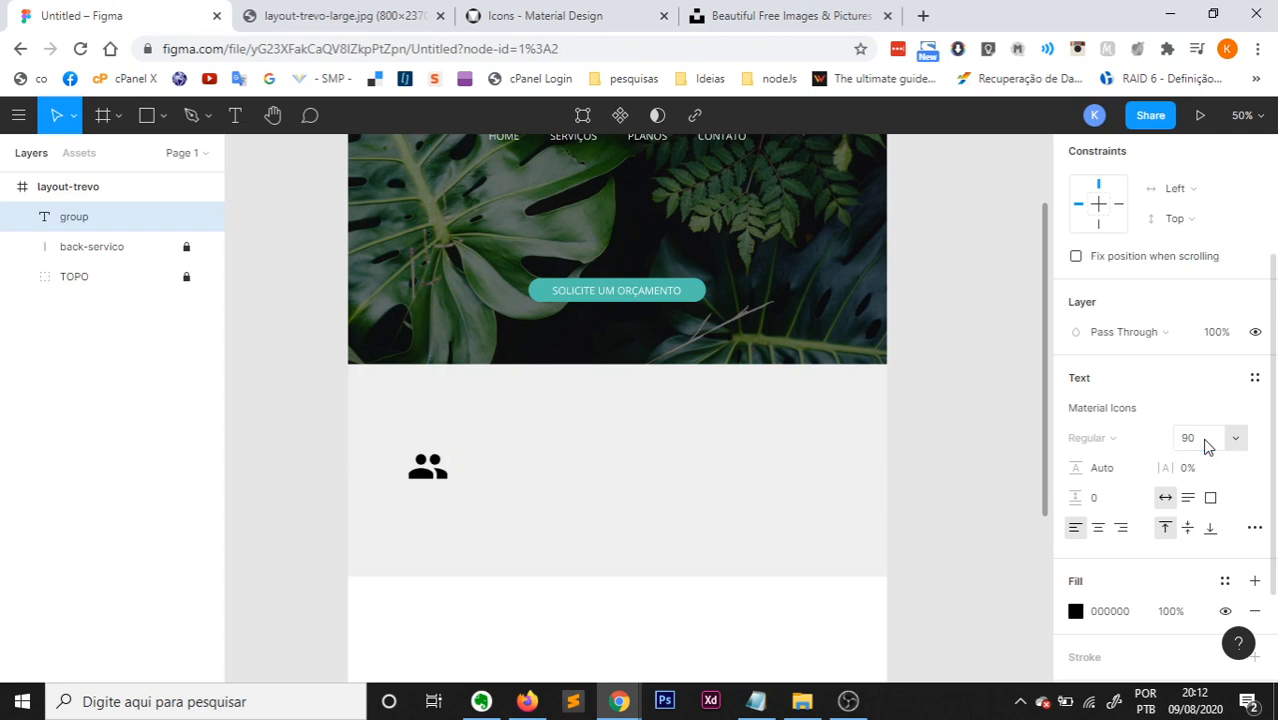
click(446, 425)
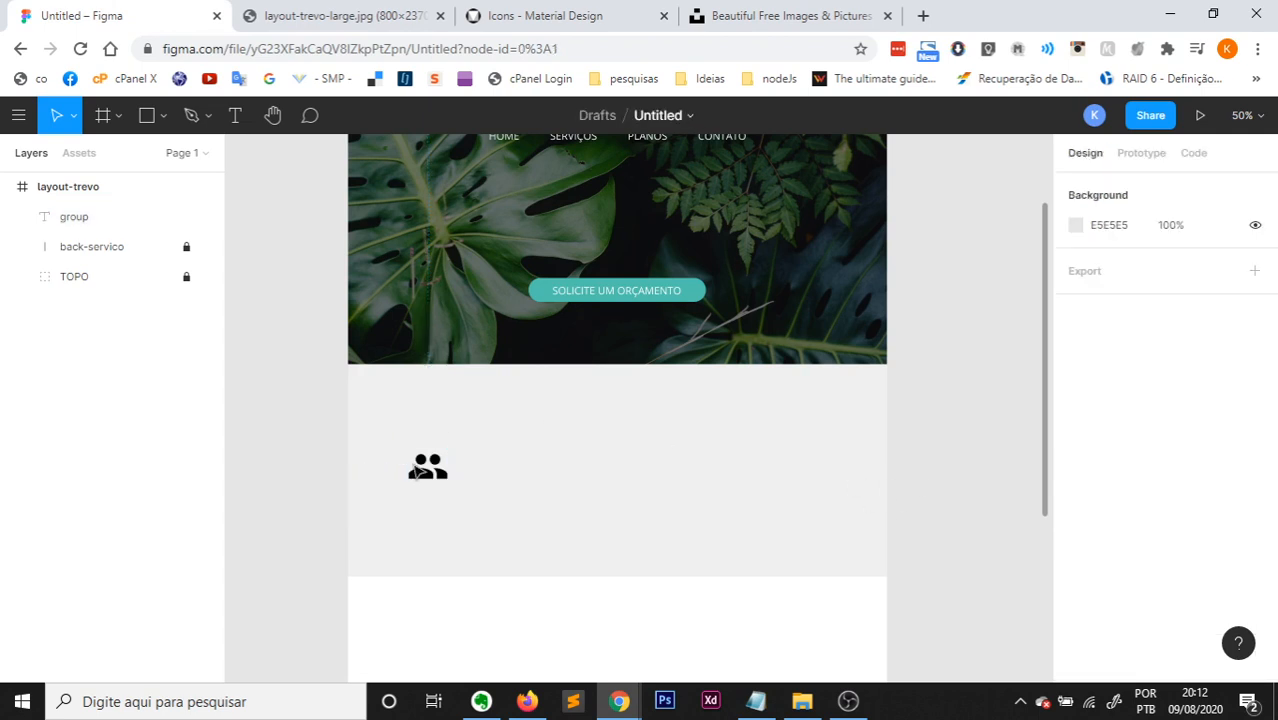
Move the group icon up to X 130, Y 825 in the grey section and compare it with the reference layout.
drag(420, 482, 421, 450)
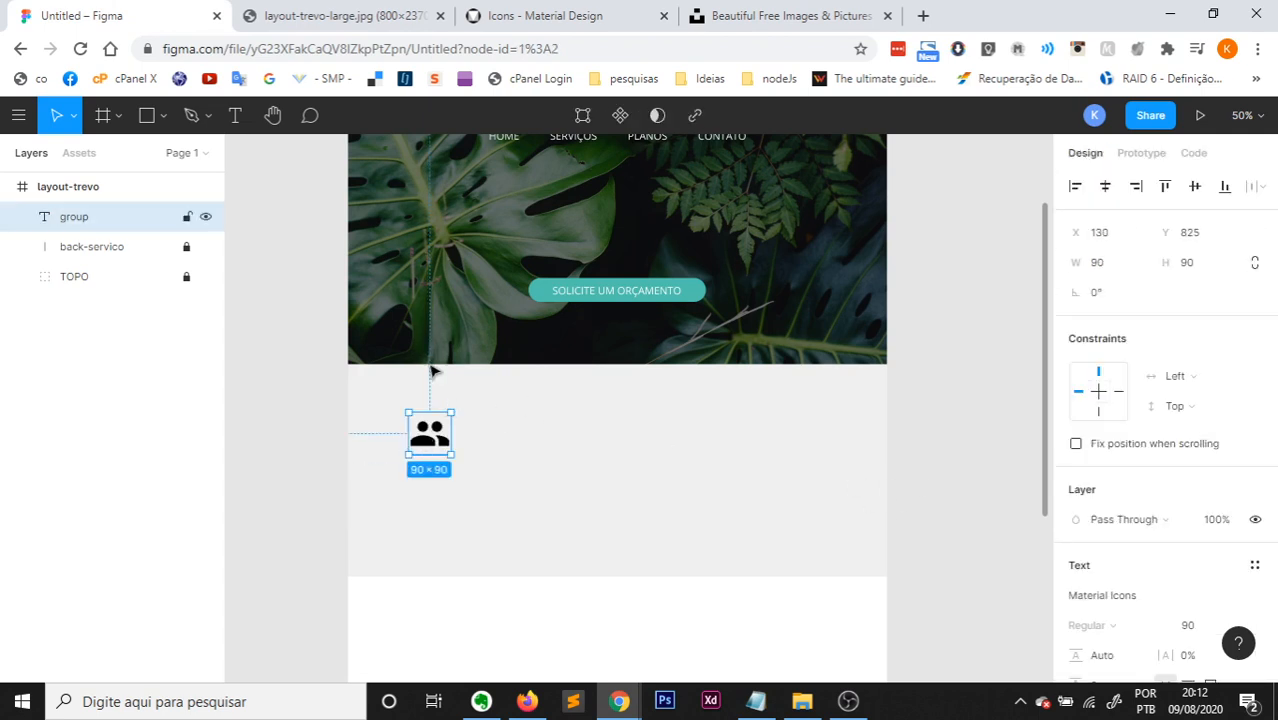
click(366, 12)
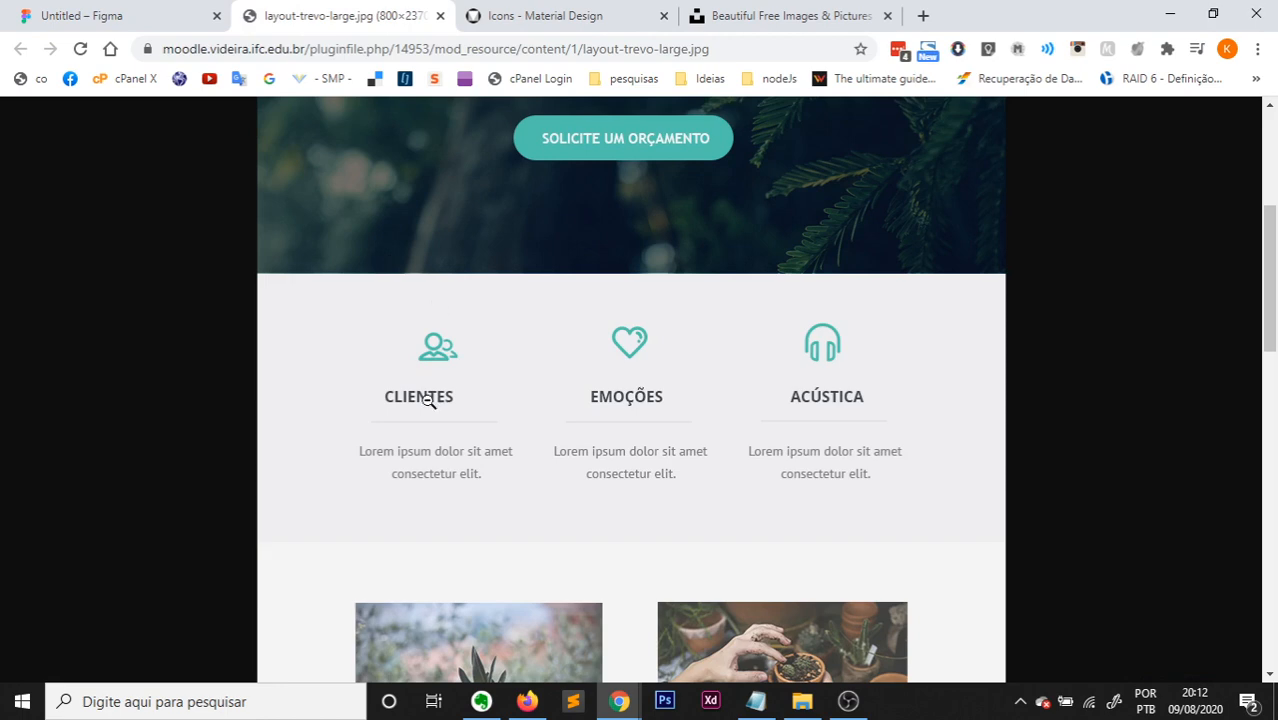
click(98, 14)
Set the group icon's fill colour to 4fc3ae and deselect it.
scroll(1135, 533, down, 3)
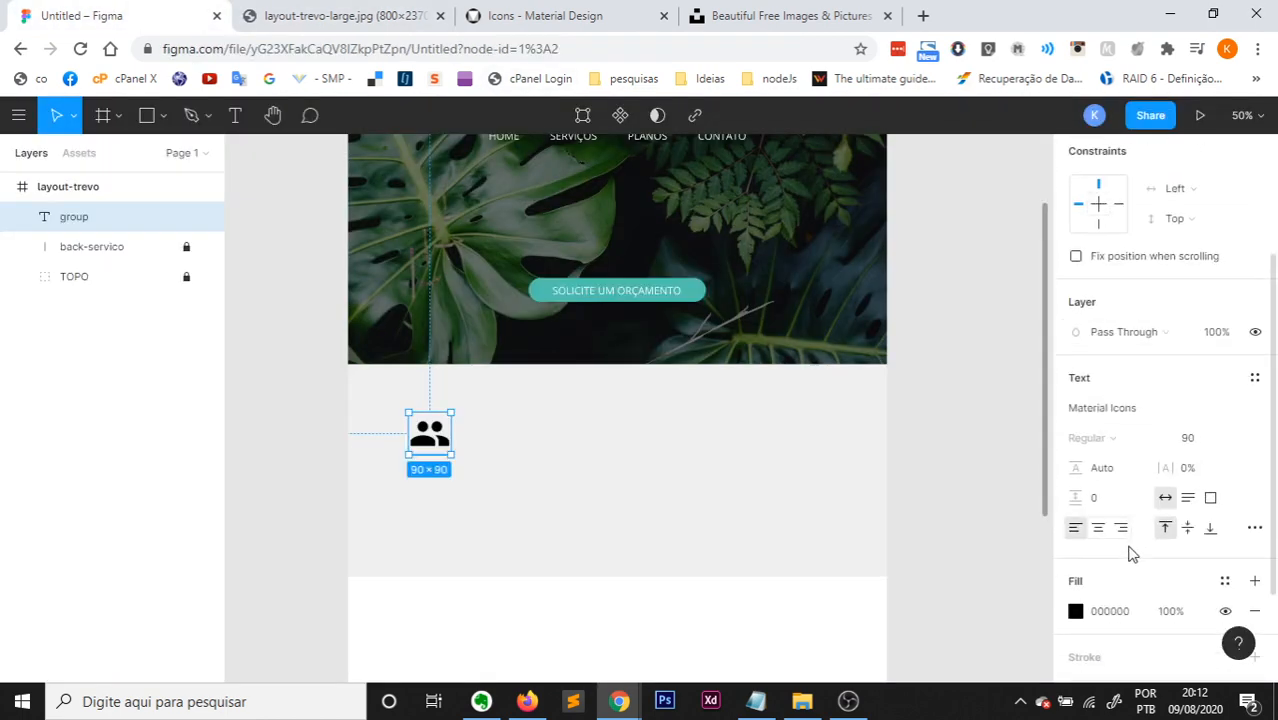
click(1112, 611)
text(4fc3ae)
key(Return)
click(947, 514)
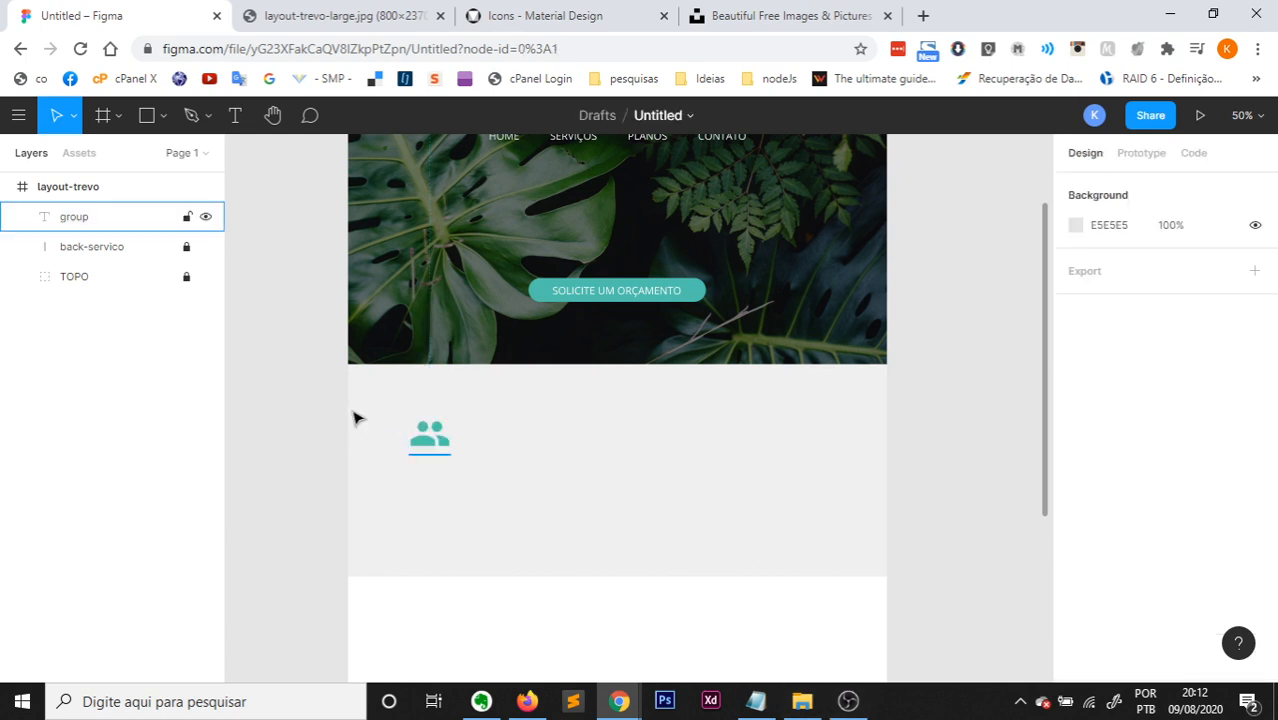
Move the group icon to X 126, Y 817 and add the text "clientes" below it in the grey section.
mouse_move(437, 443)
mouse_down()
mouse_move(436, 418)
mouse_move(435, 440)
mouse_up()
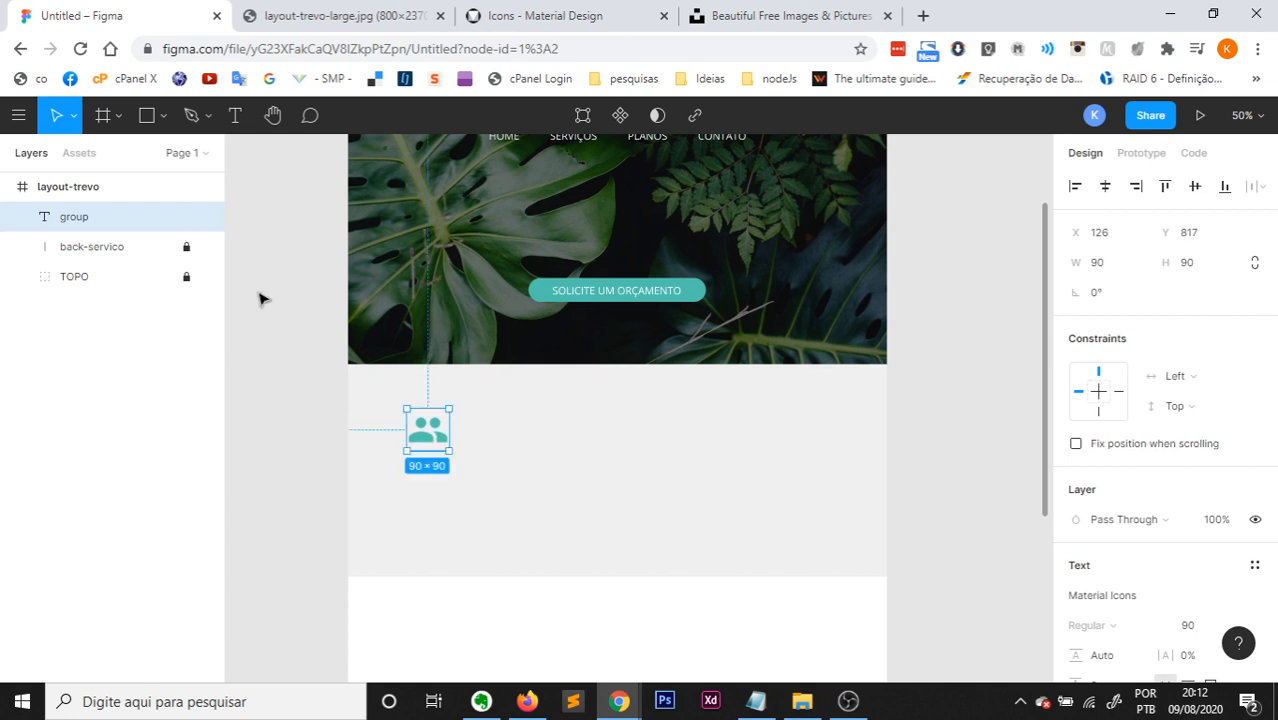
click(235, 115)
click(456, 505)
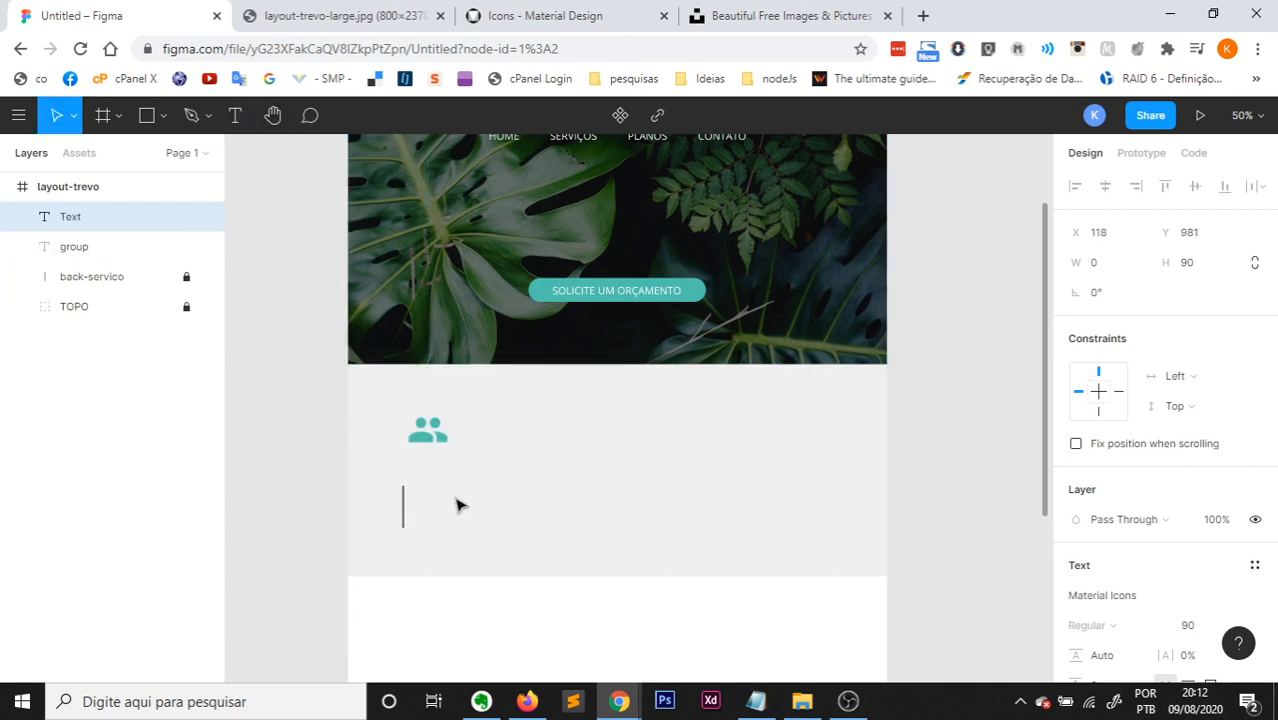
text(clientes)
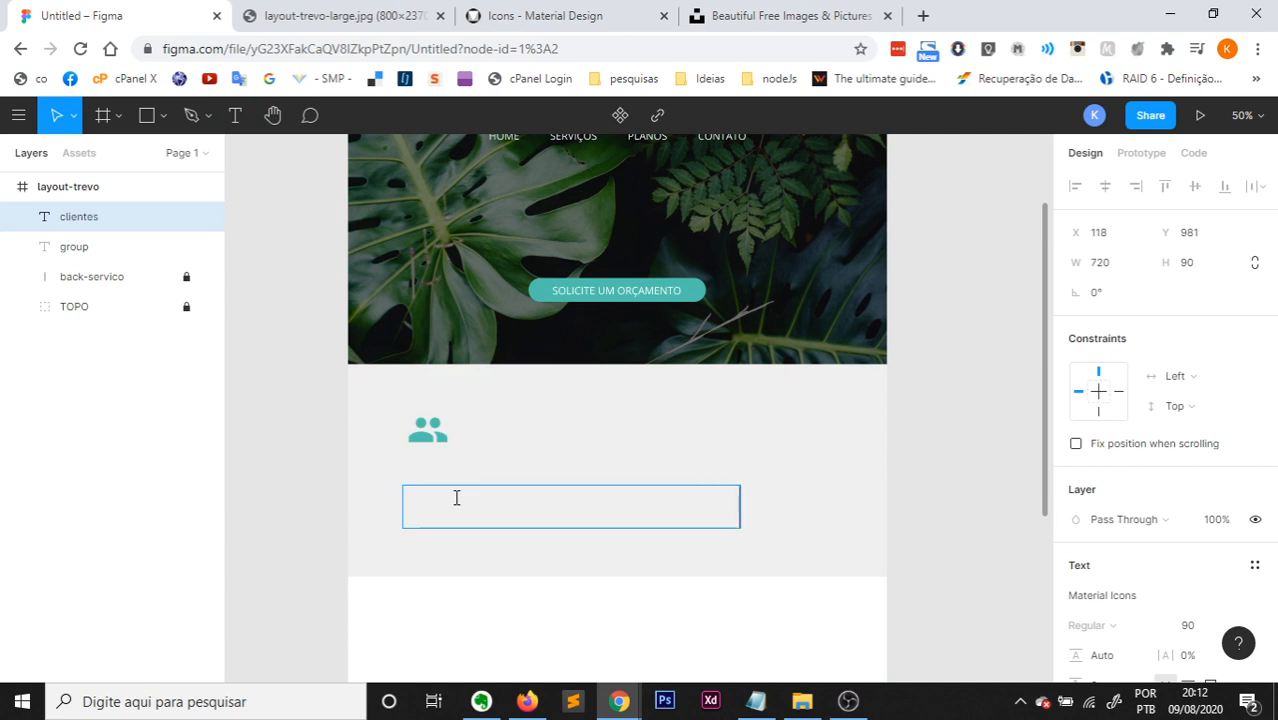
scroll(597, 508, down, 1)
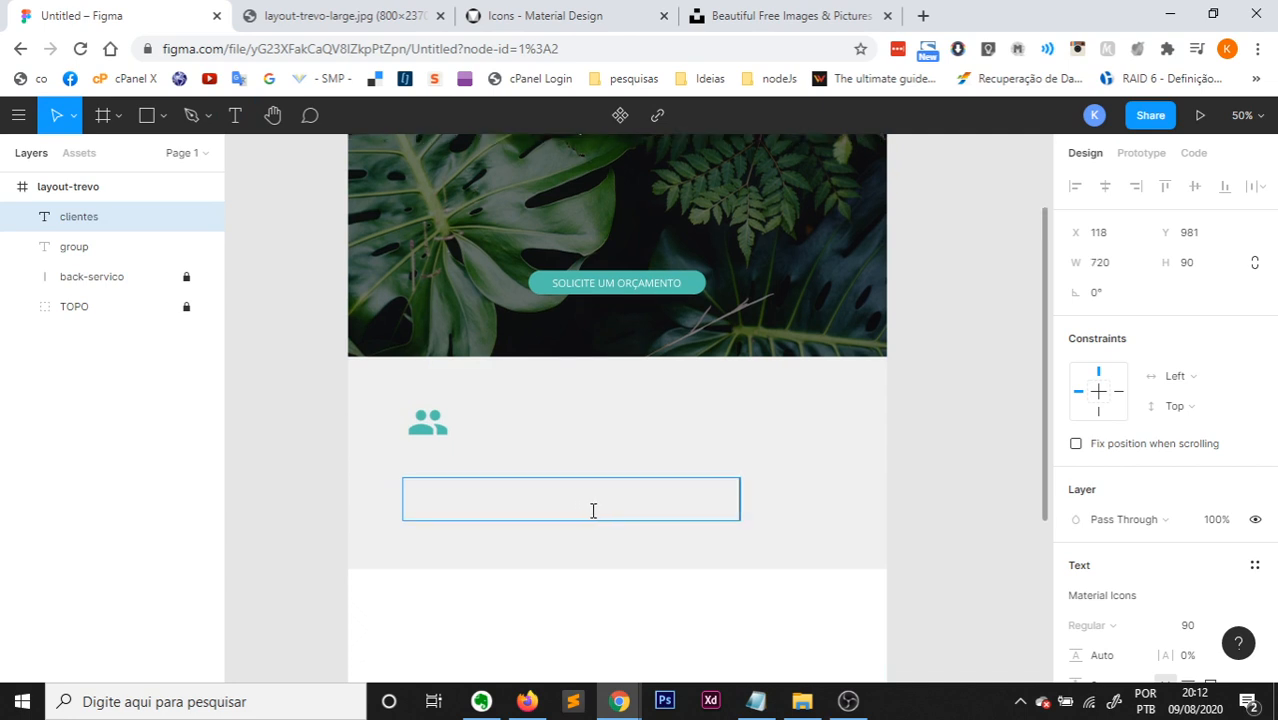
Set the font of the whole "clientes" text to Open Sans.
drag(735, 507, 314, 502)
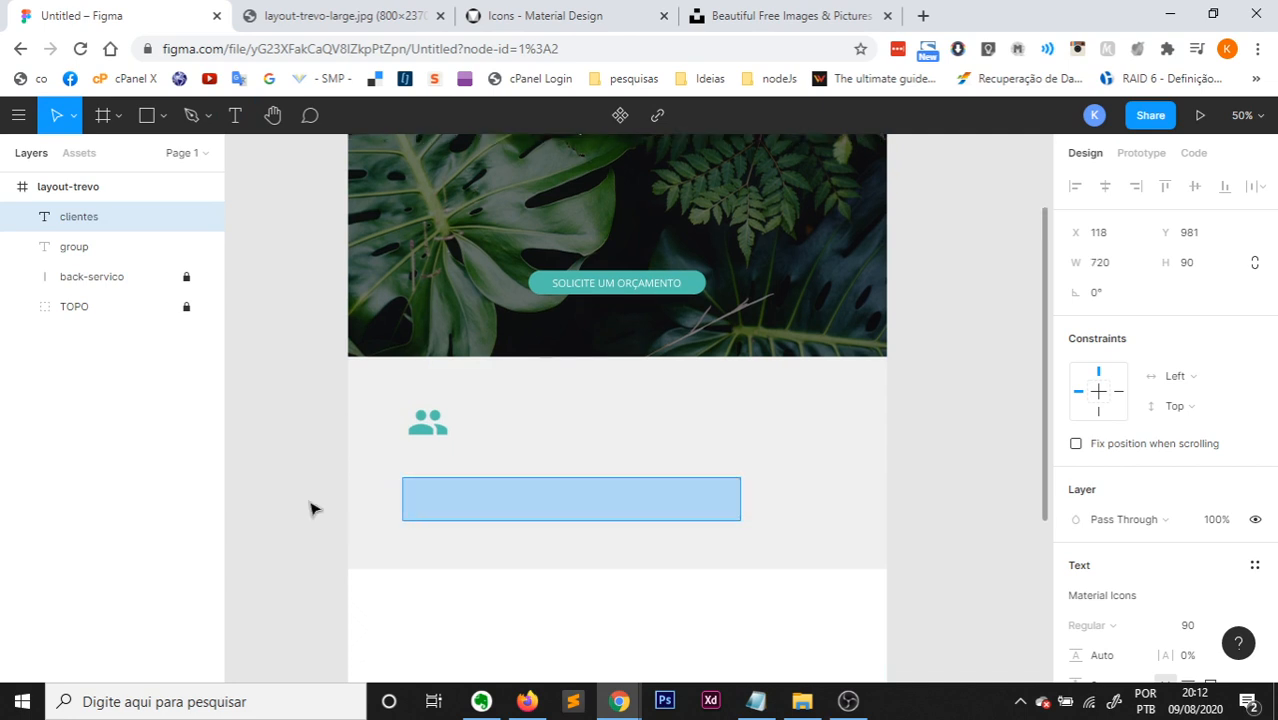
scroll(1164, 531, down, 2)
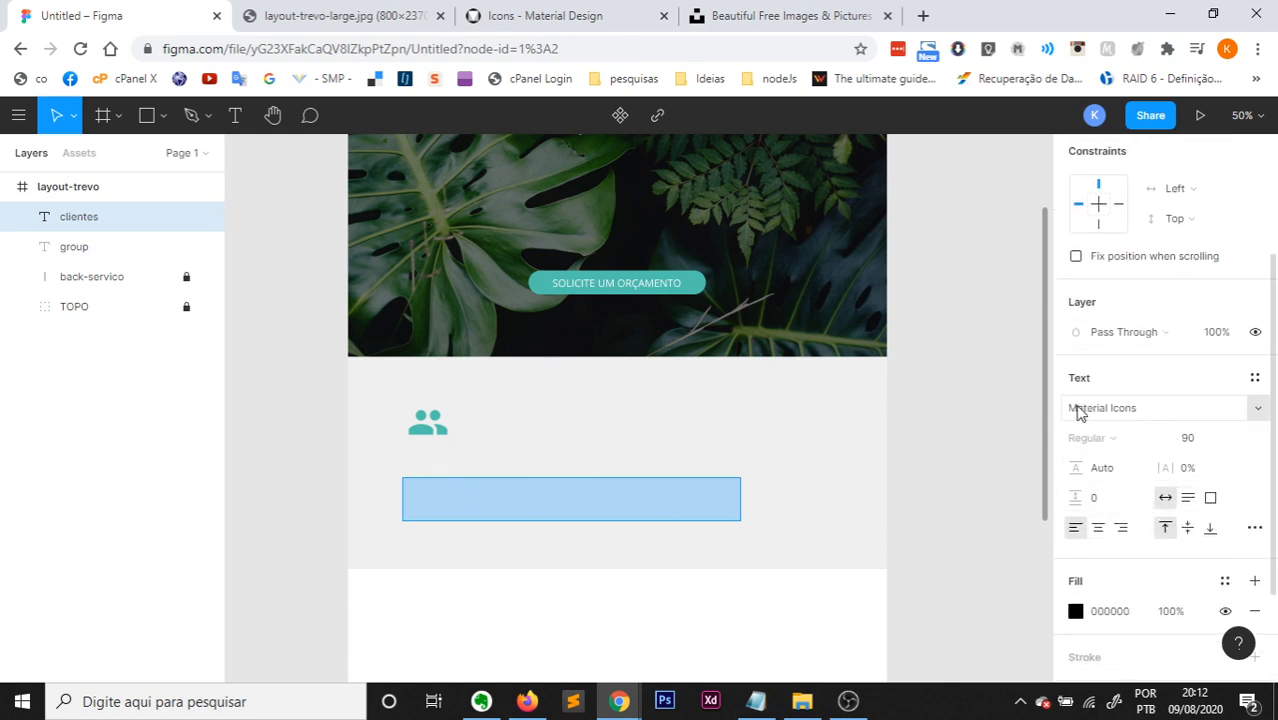
click(1160, 408)
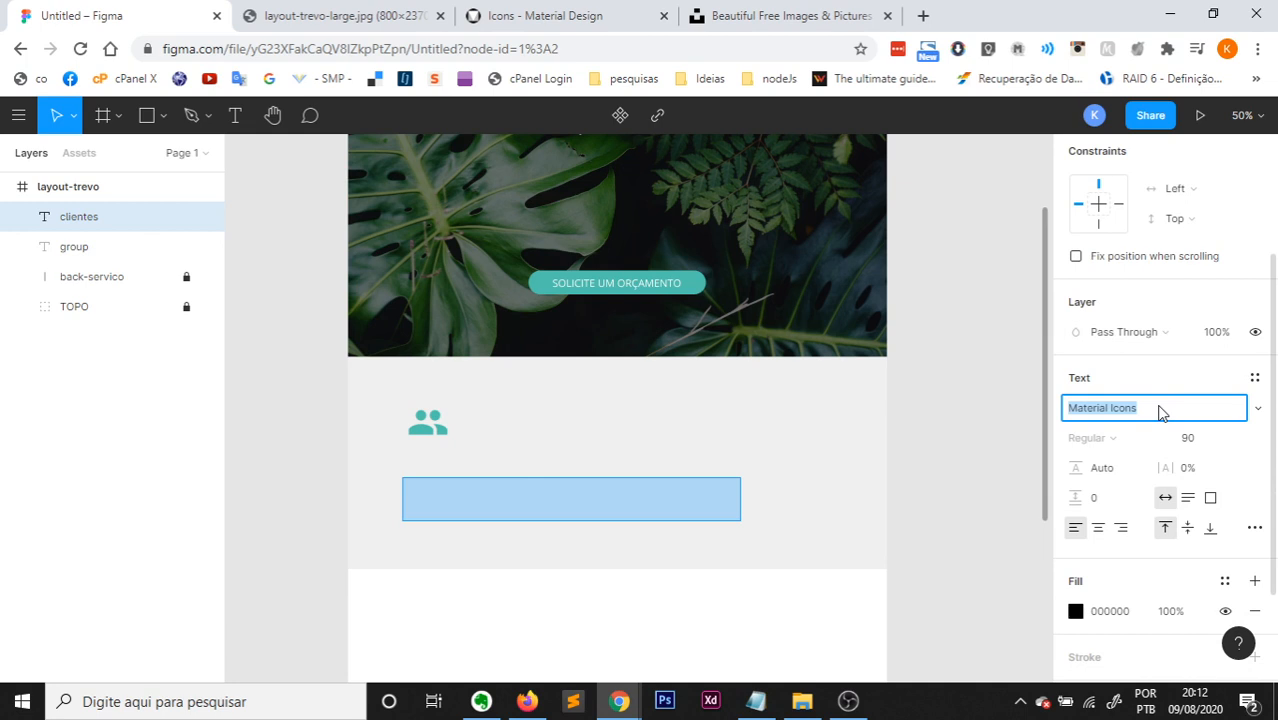
text(Opn)
text(en Sans)
key(Return)
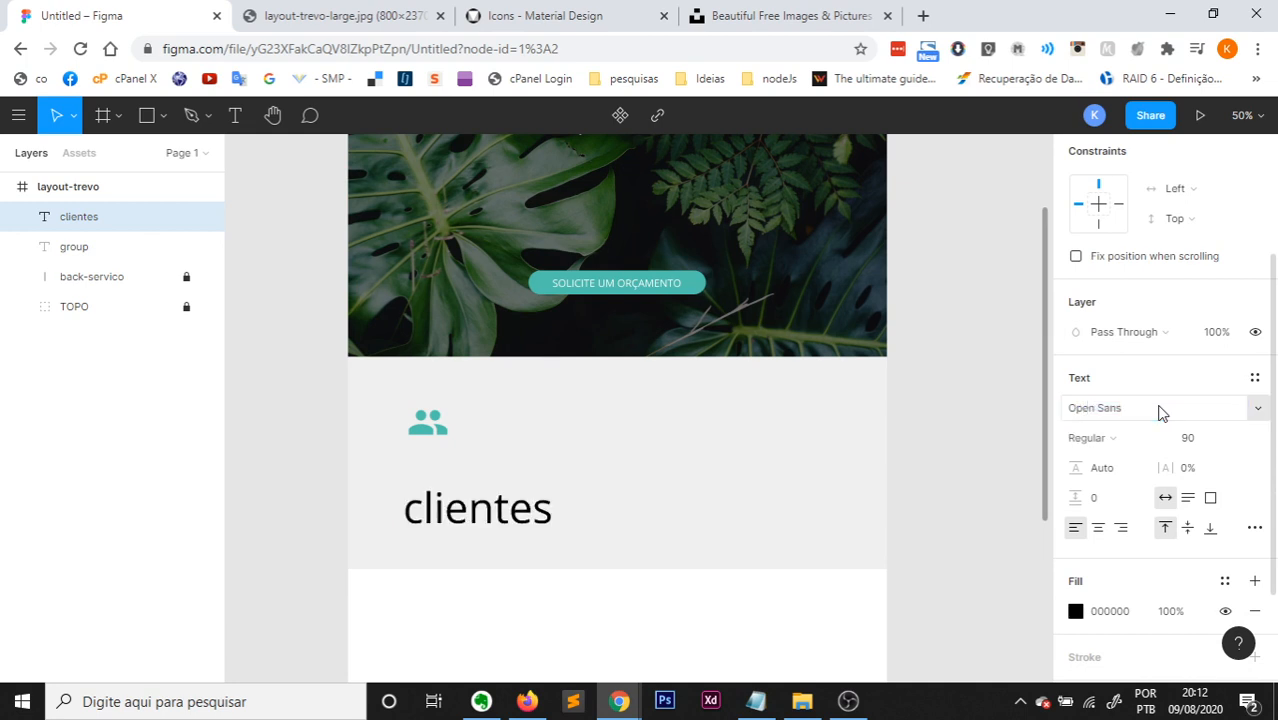
Replace the label text with "CLIENTES" in capitals and compare it with the reference layout.
double_click(487, 499)
text(CLIENTES)
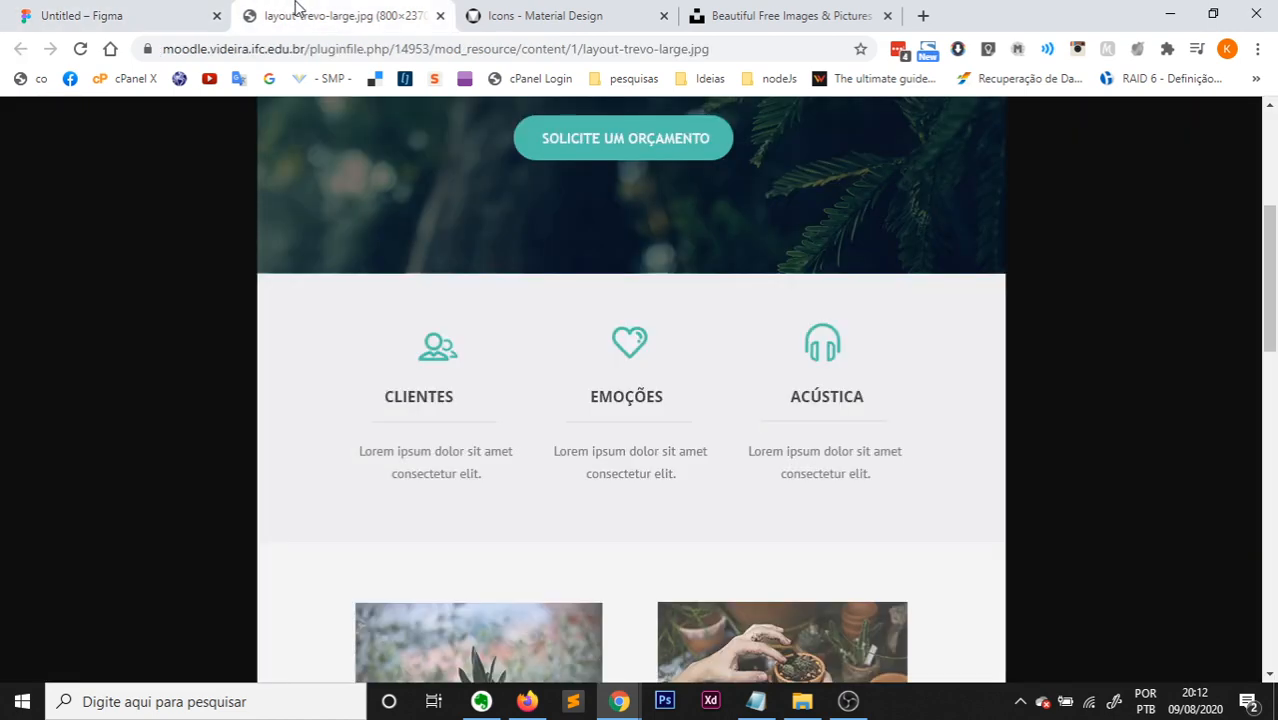
click(194, 12)
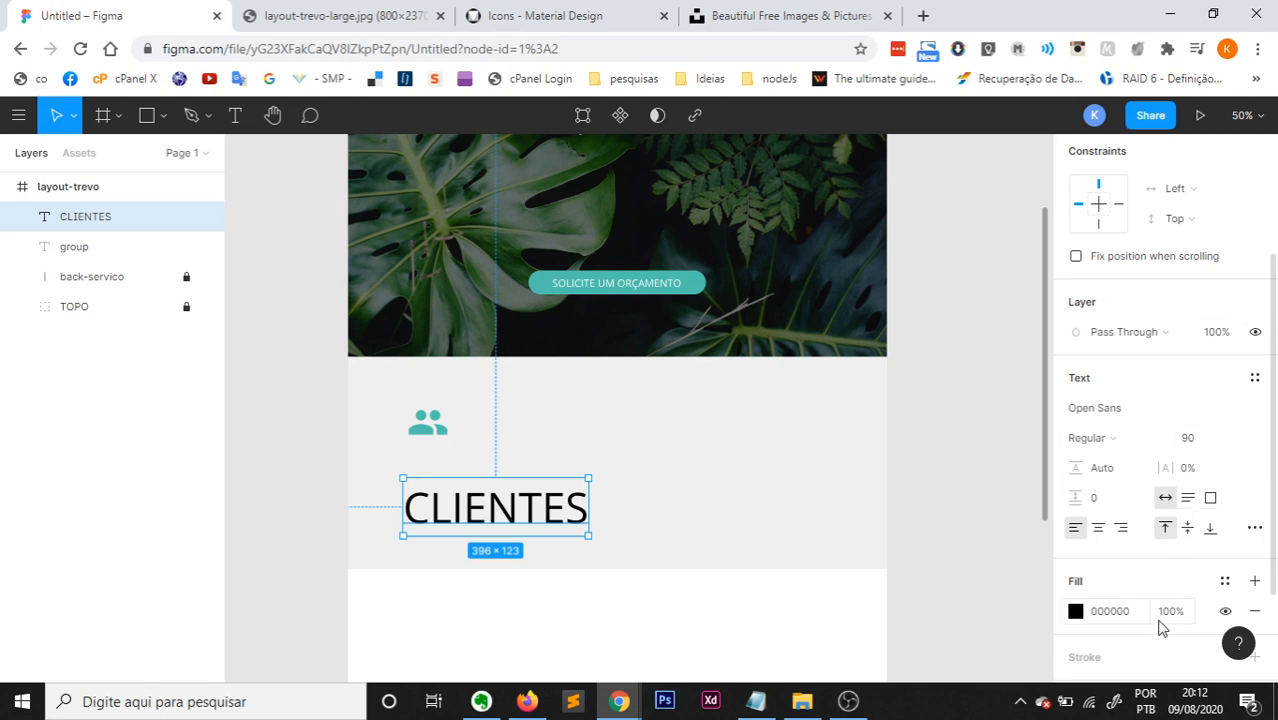
Try fill opacities of 90%, 80%, 0% and 70% on the CLIENTES text.
click(1190, 616)
text(90)
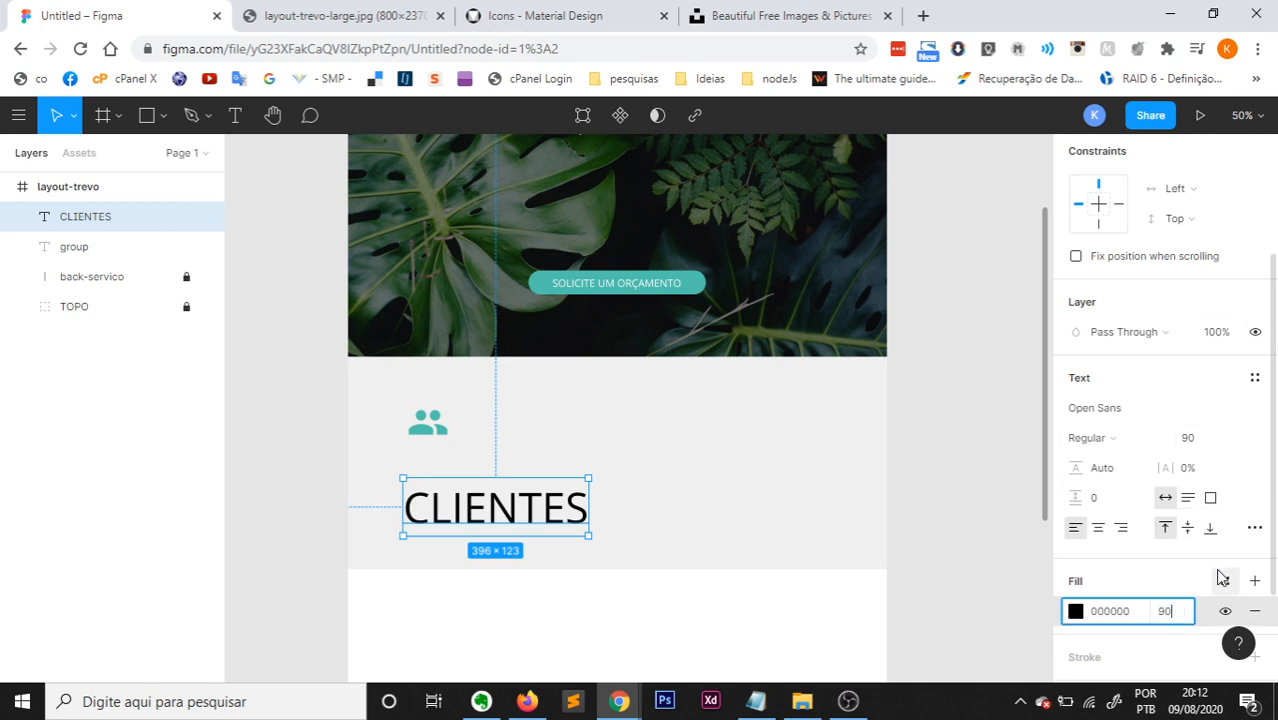
key(Return)
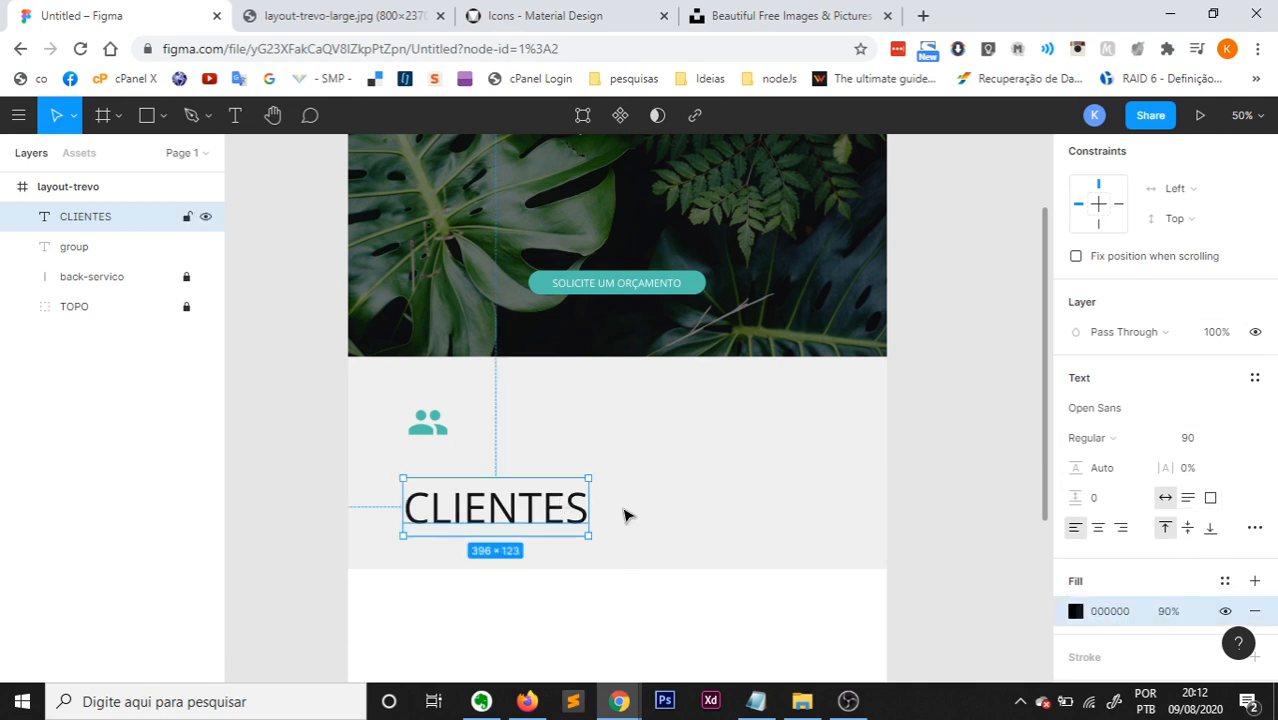
click(1178, 614)
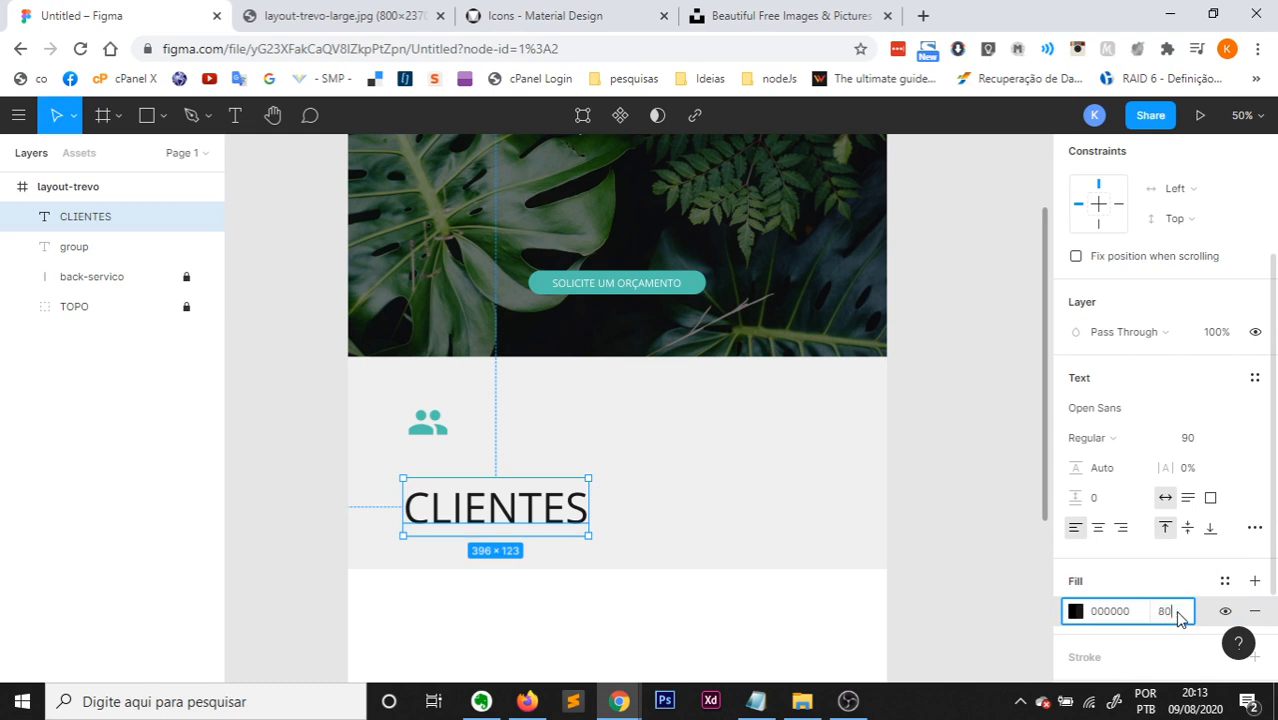
text(80)
key(Return)
click(1177, 614)
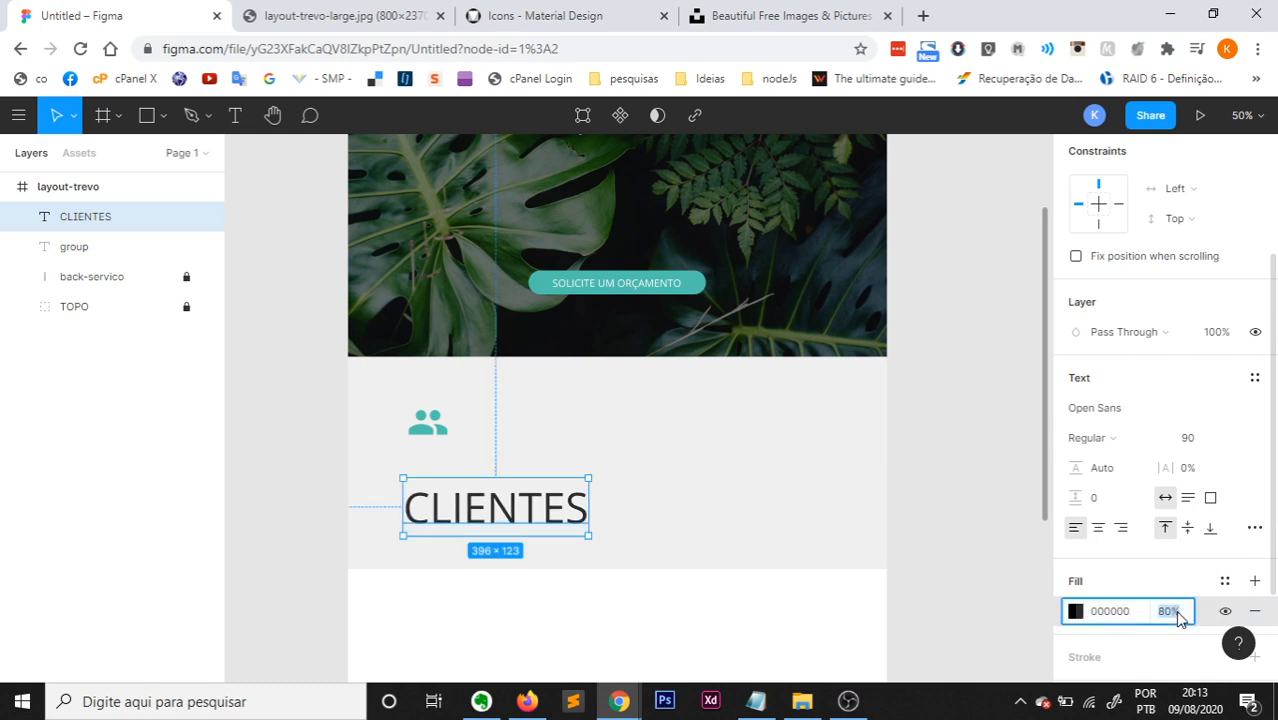
key(Return)
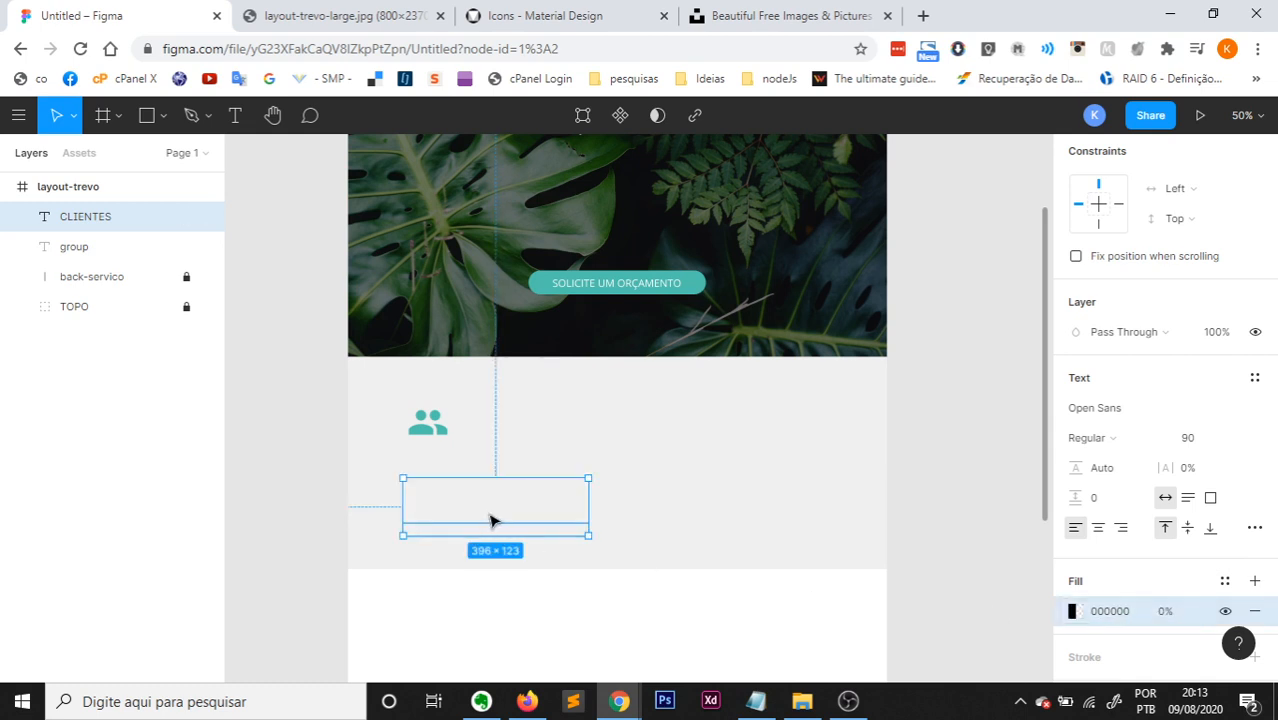
click(1188, 618)
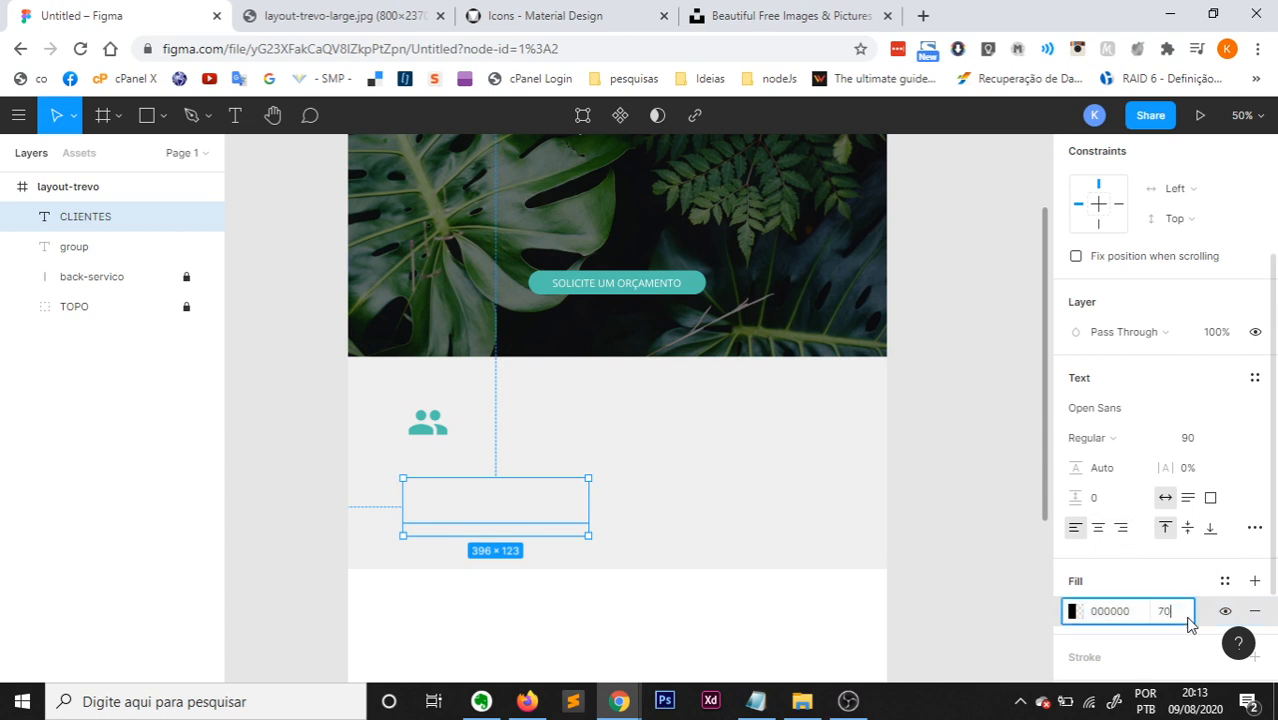
text(70)
key(Return)
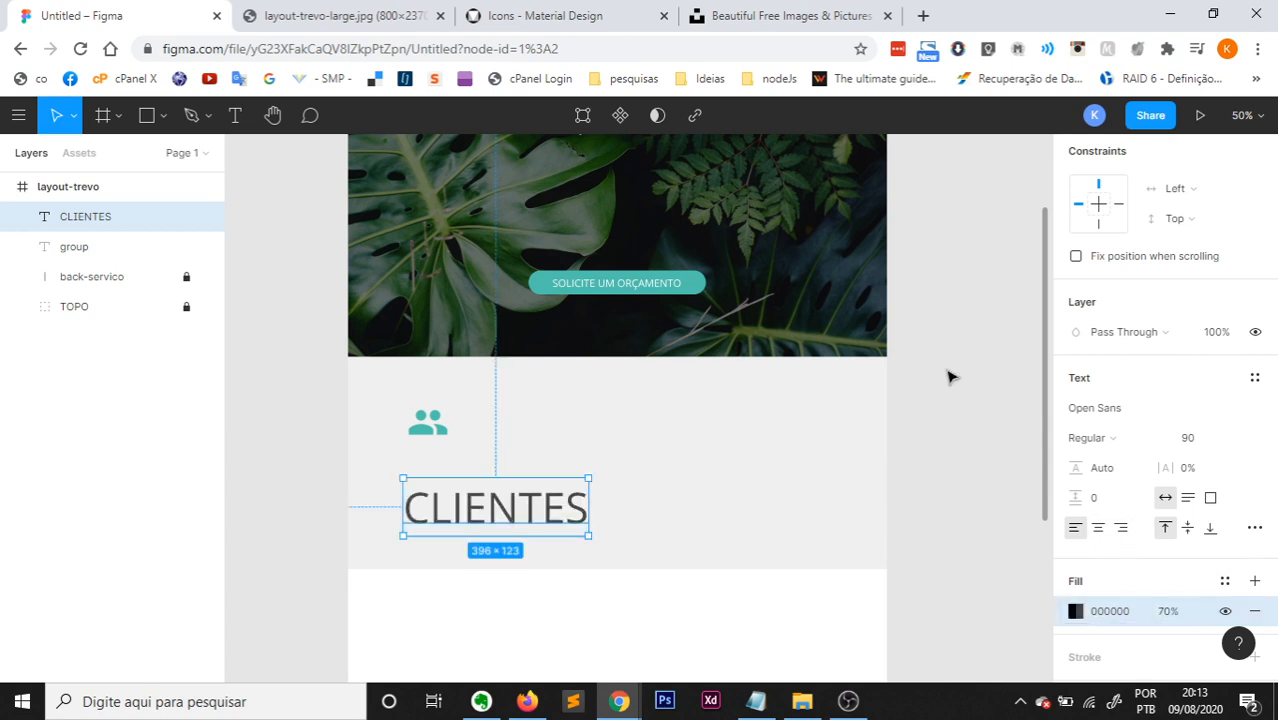
Set the CLIENTES text's fill opacity to 75%.
click(1174, 610)
text(75)
key(Return)
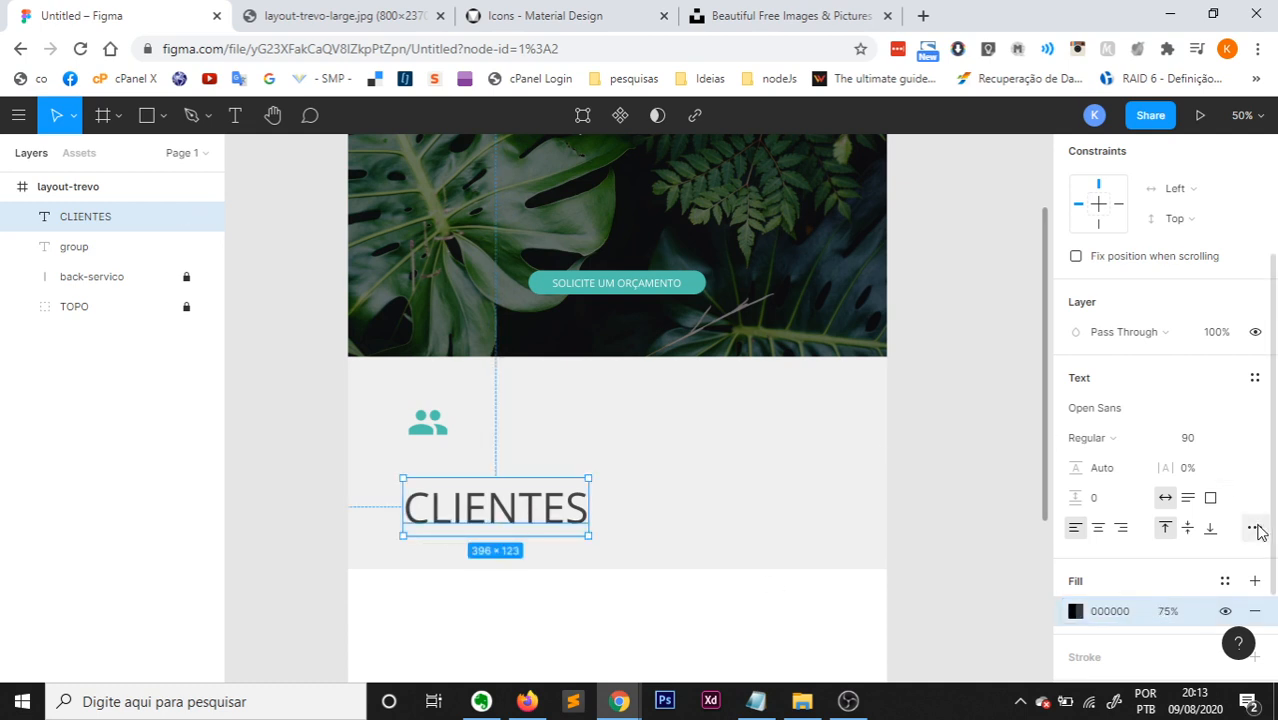
Reduce the CLIENTES text's font size to 24 and place it directly below the people icon, centered on it.
click(1238, 442)
click(1228, 498)
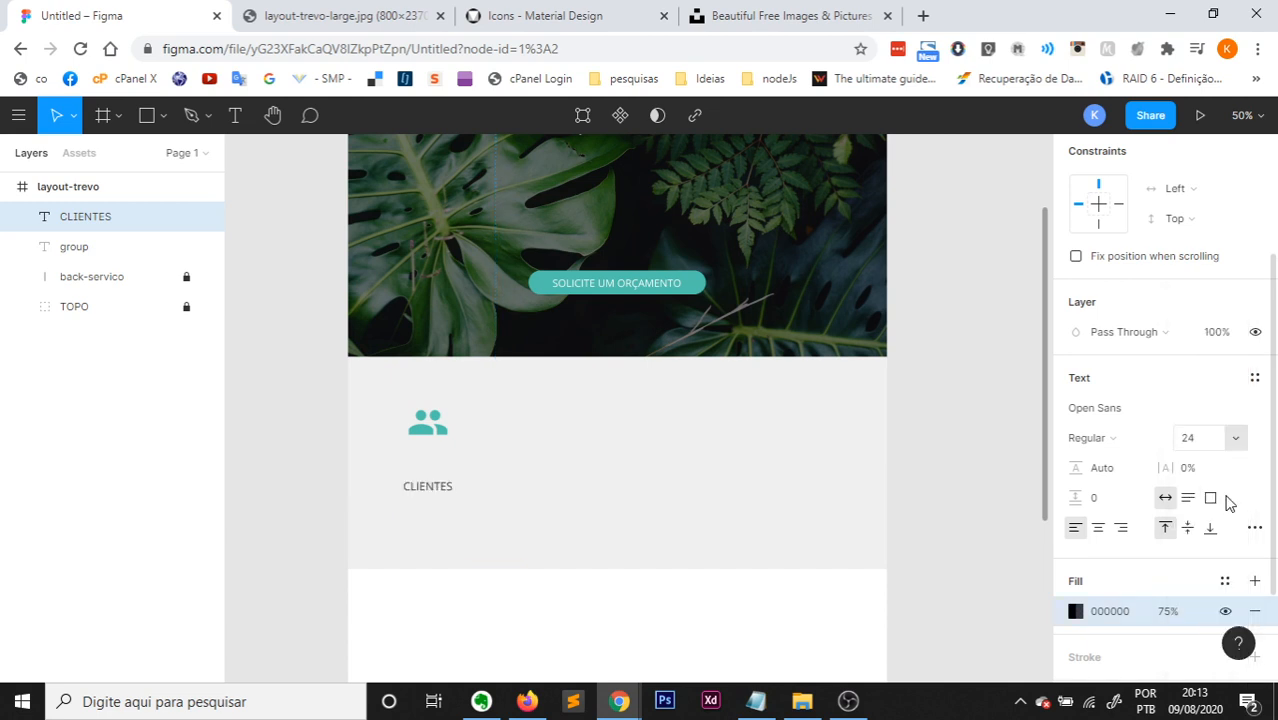
drag(428, 487, 435, 463)
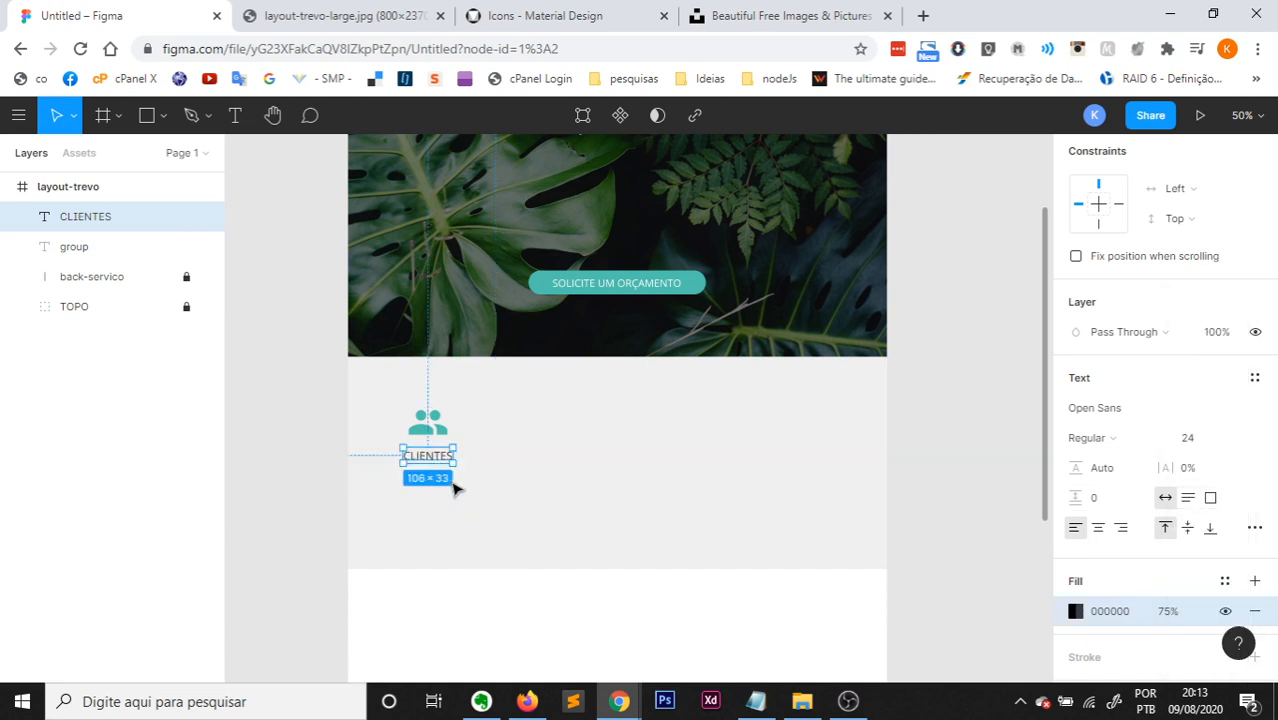
Examine the people icon and the CLIENTES label up close for spacing and alignment.
click(428, 436)
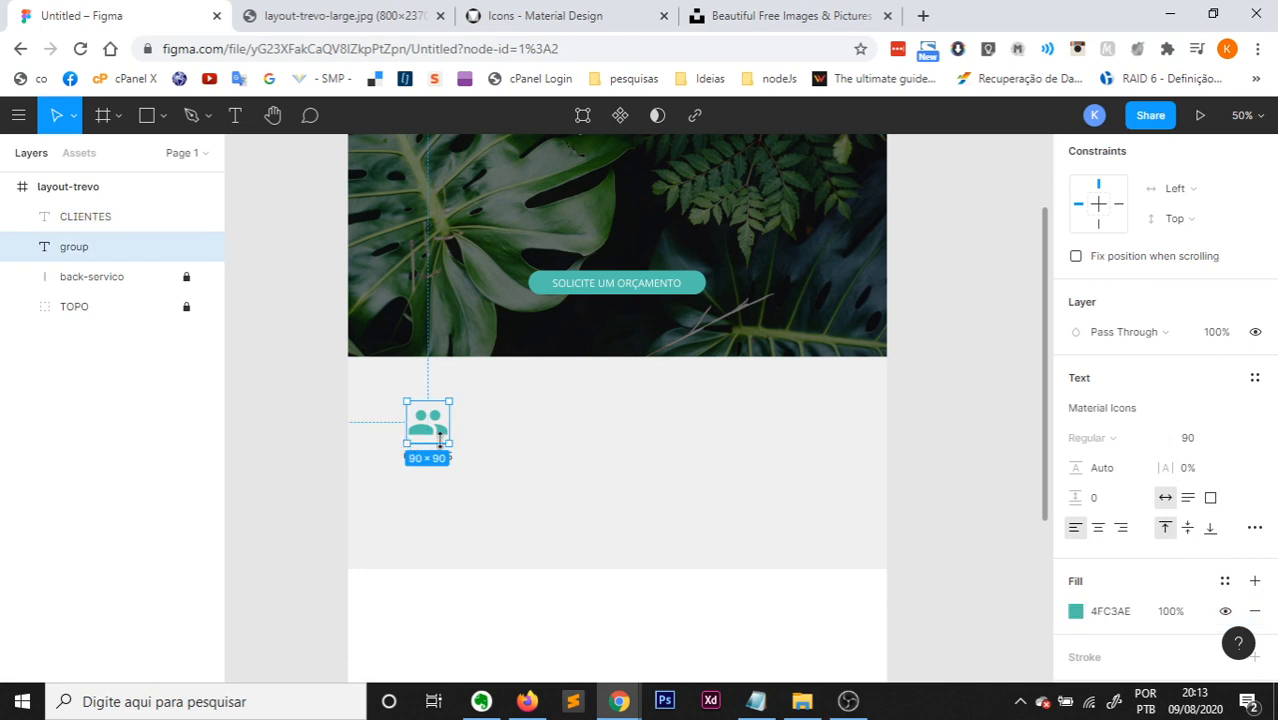
key(shift+0)
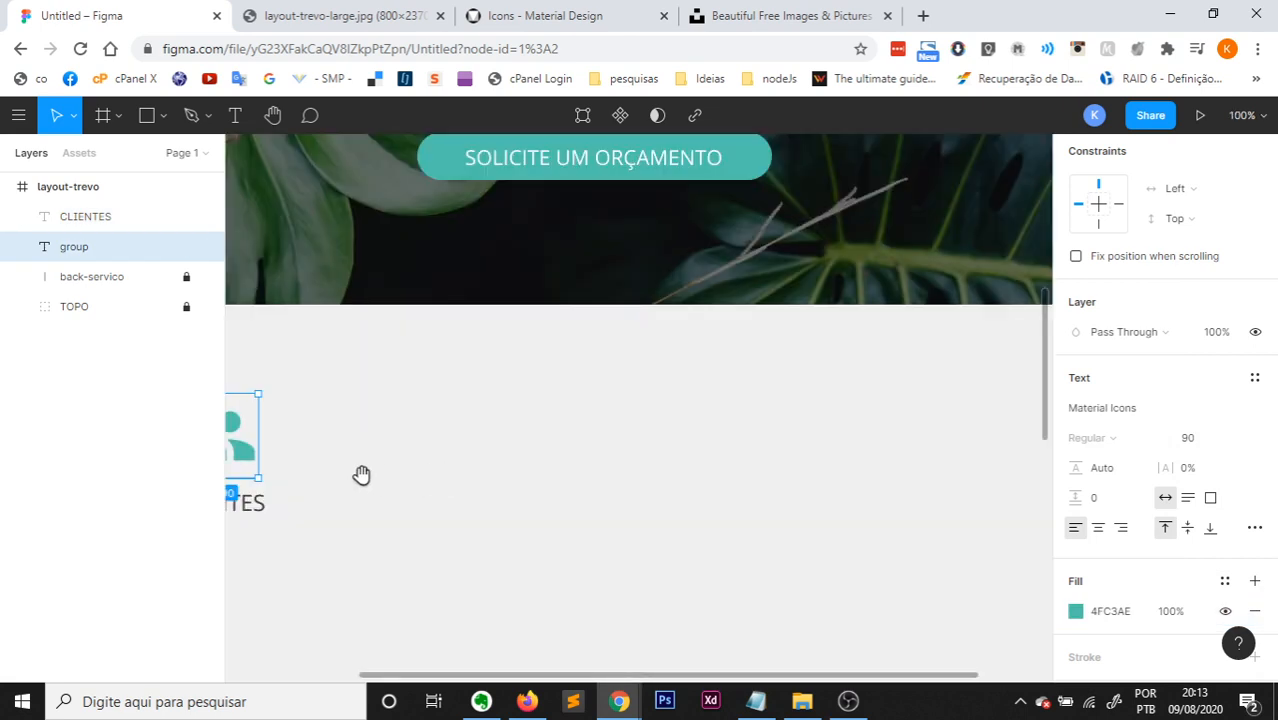
drag(362, 474, 827, 434)
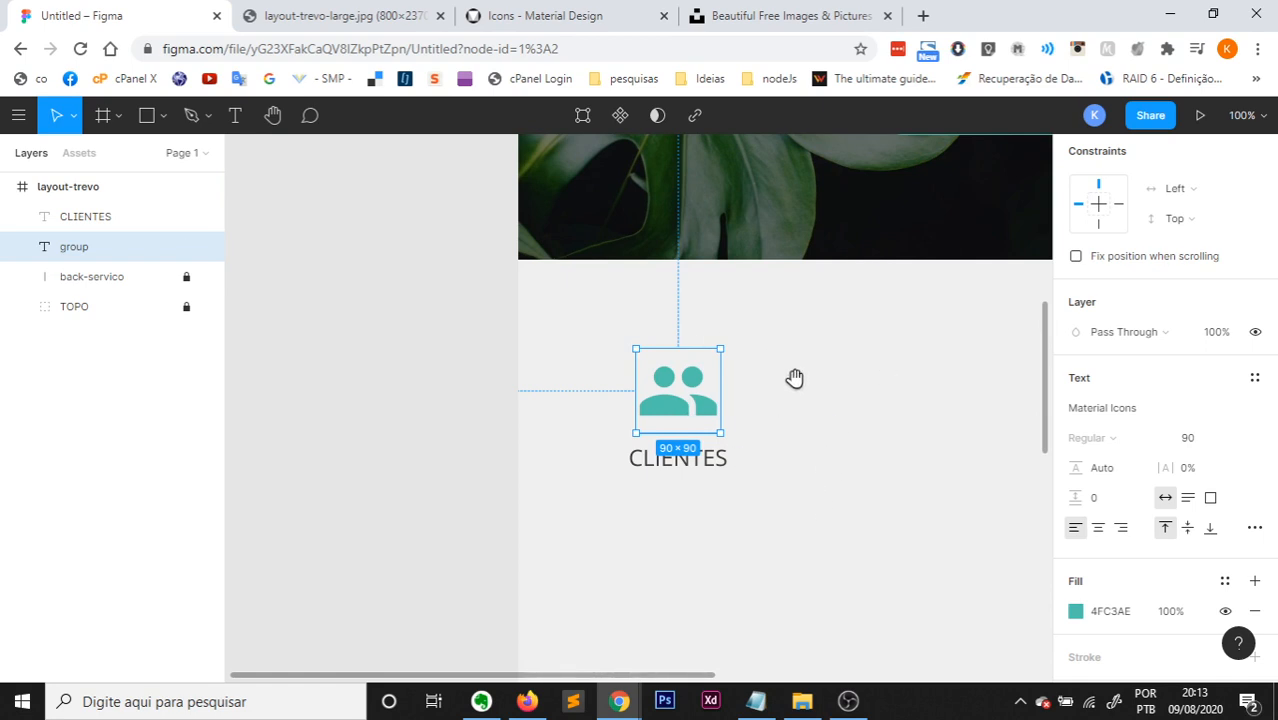
drag(881, 414, 717, 418)
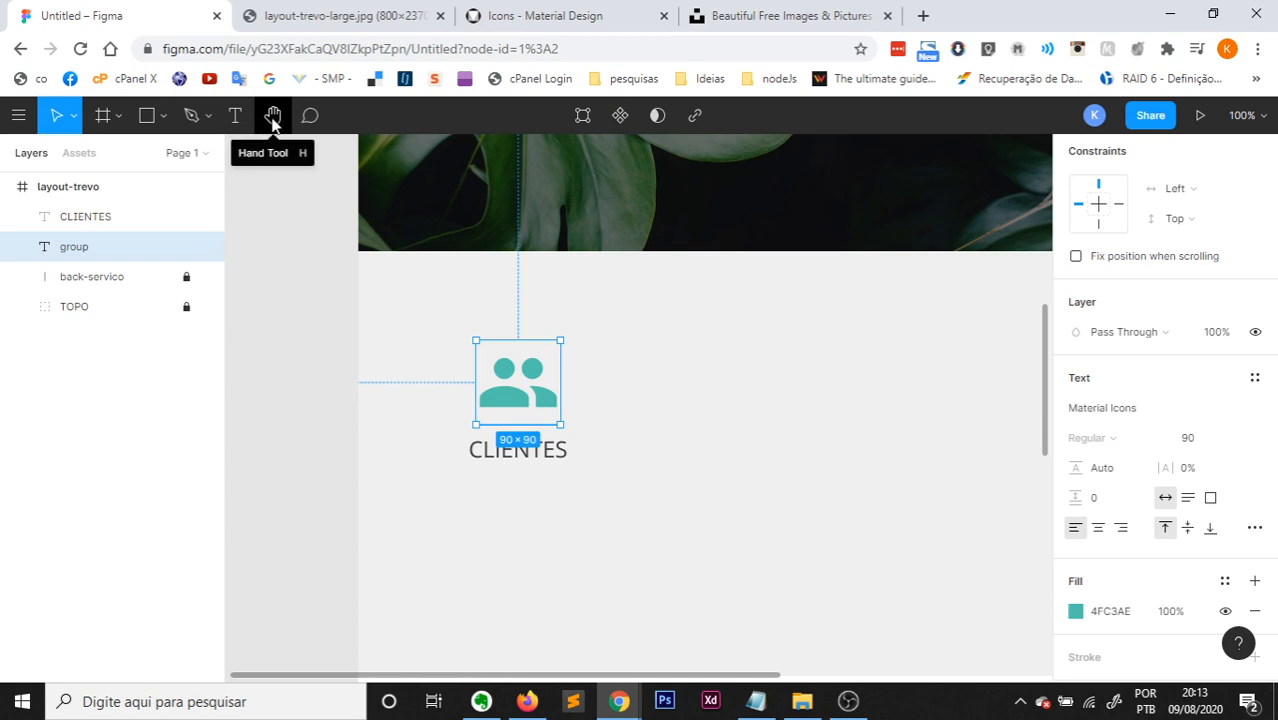
drag(518, 428, 591, 405)
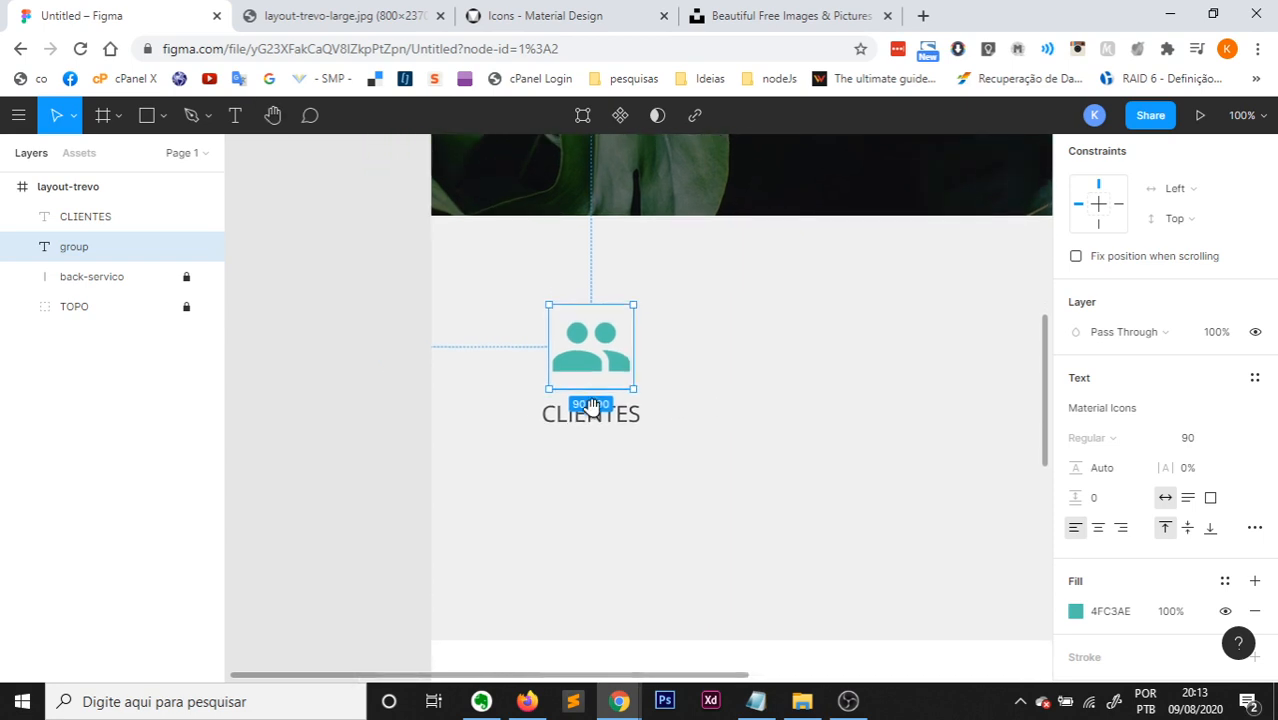
scroll(591, 405, up, 1)
scroll(591, 405, up, 3)
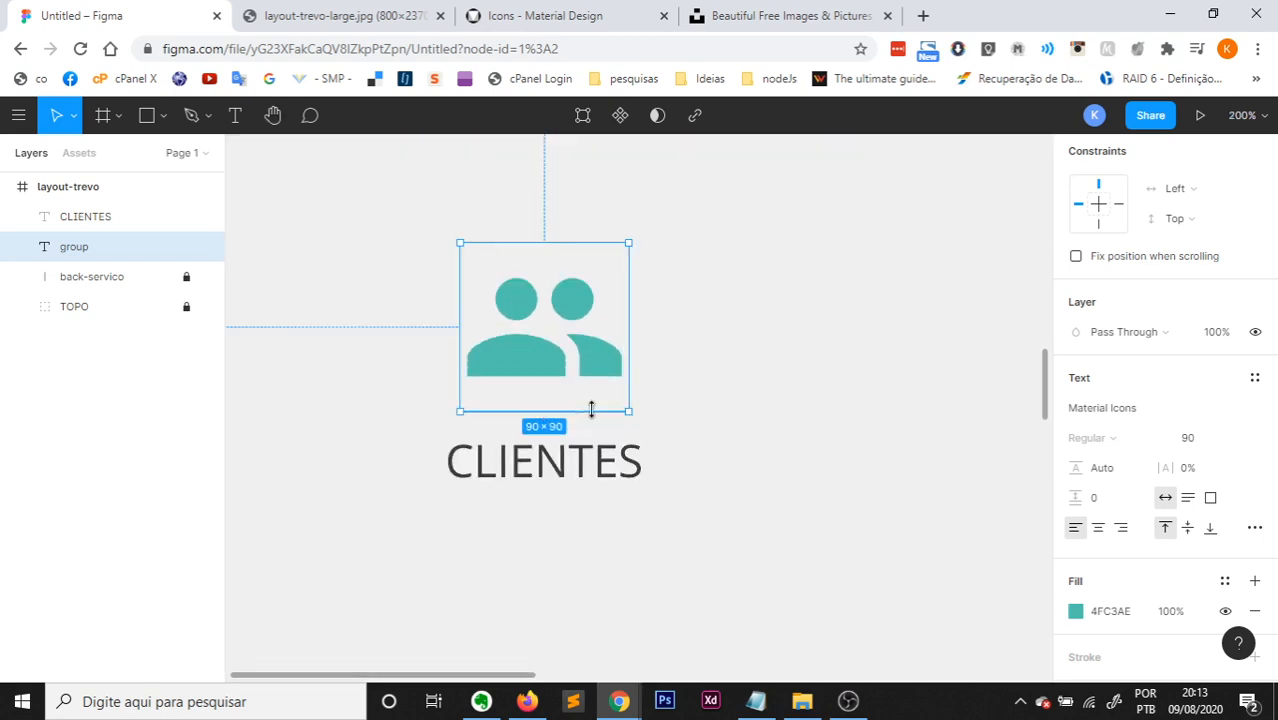
scroll(591, 405, down, 3)
drag(699, 516, 695, 459)
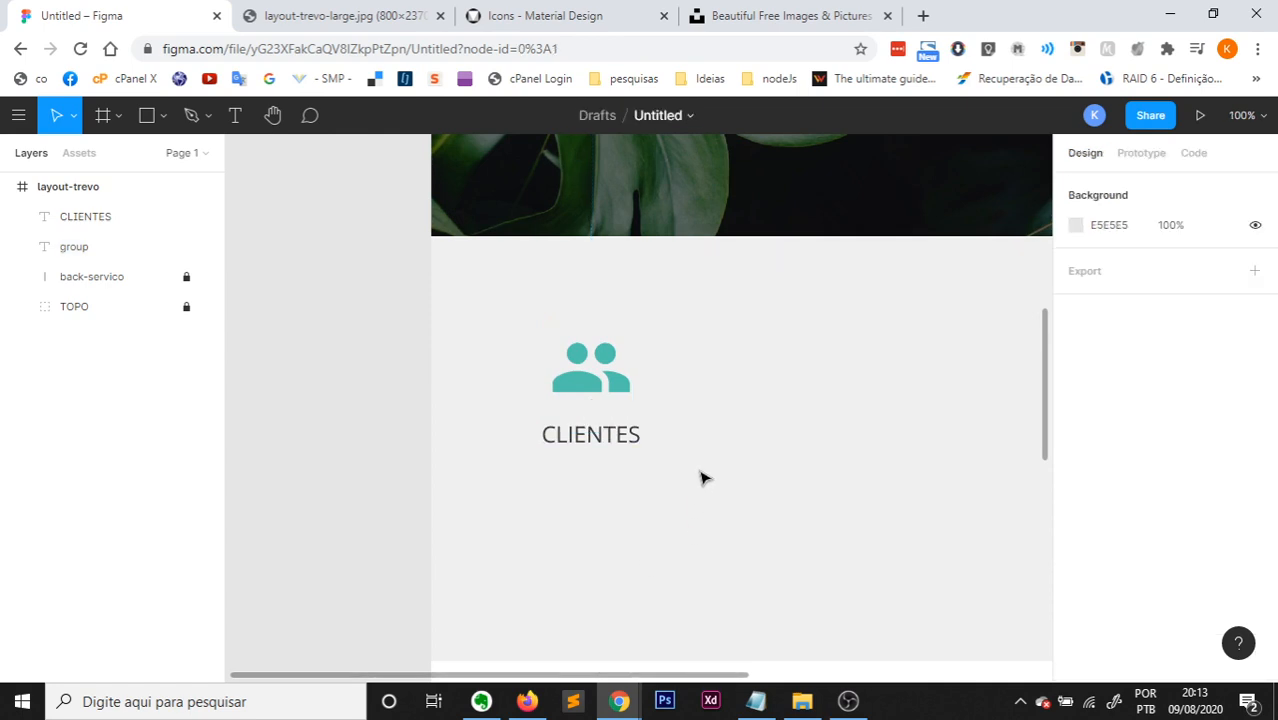
drag(763, 512, 651, 465)
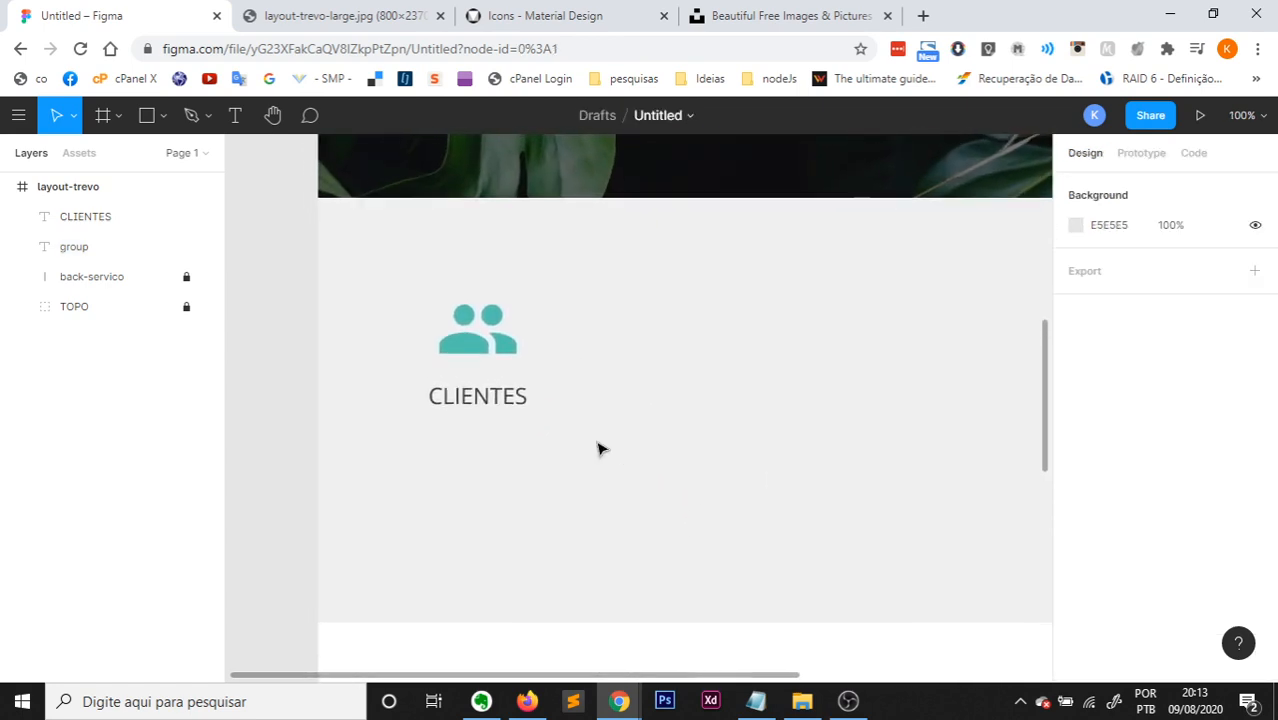
Check the reference layout, try Bold on the CLIENTES text, and set its font weight to SemiBold.
click(516, 397)
click(258, 8)
click(175, 8)
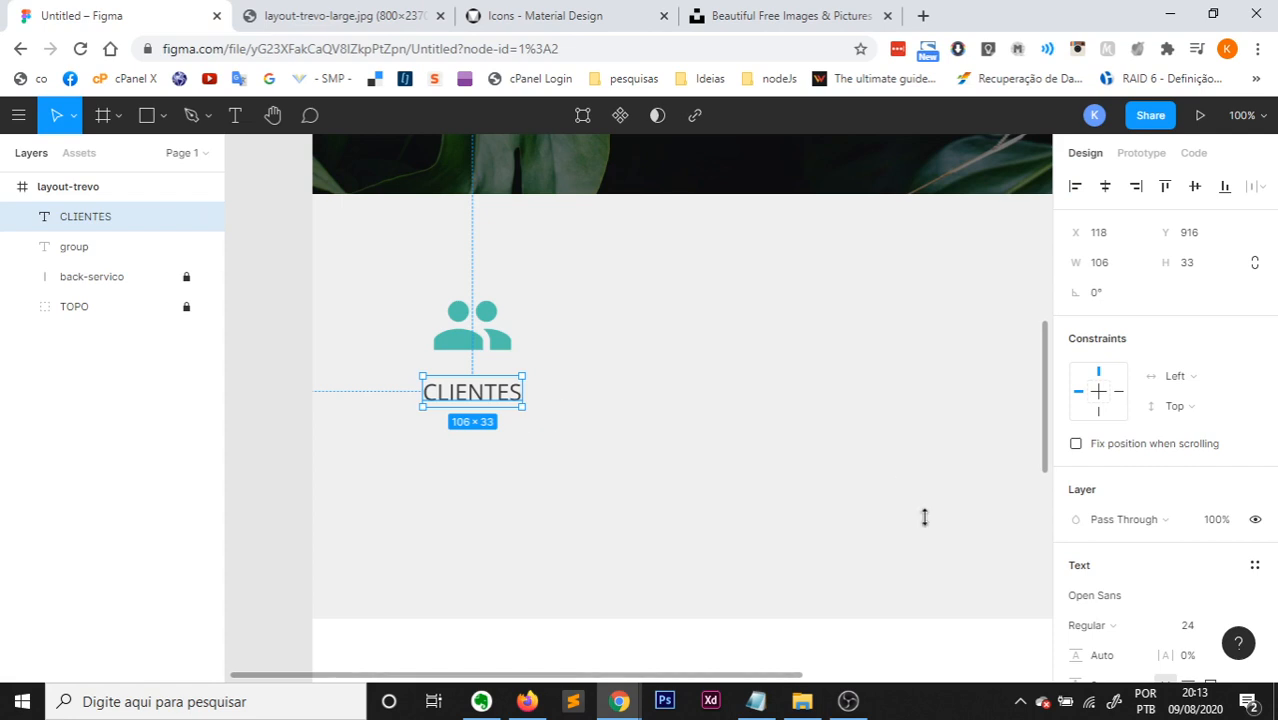
scroll(1107, 418, down, 1)
scroll(1107, 418, down, 3)
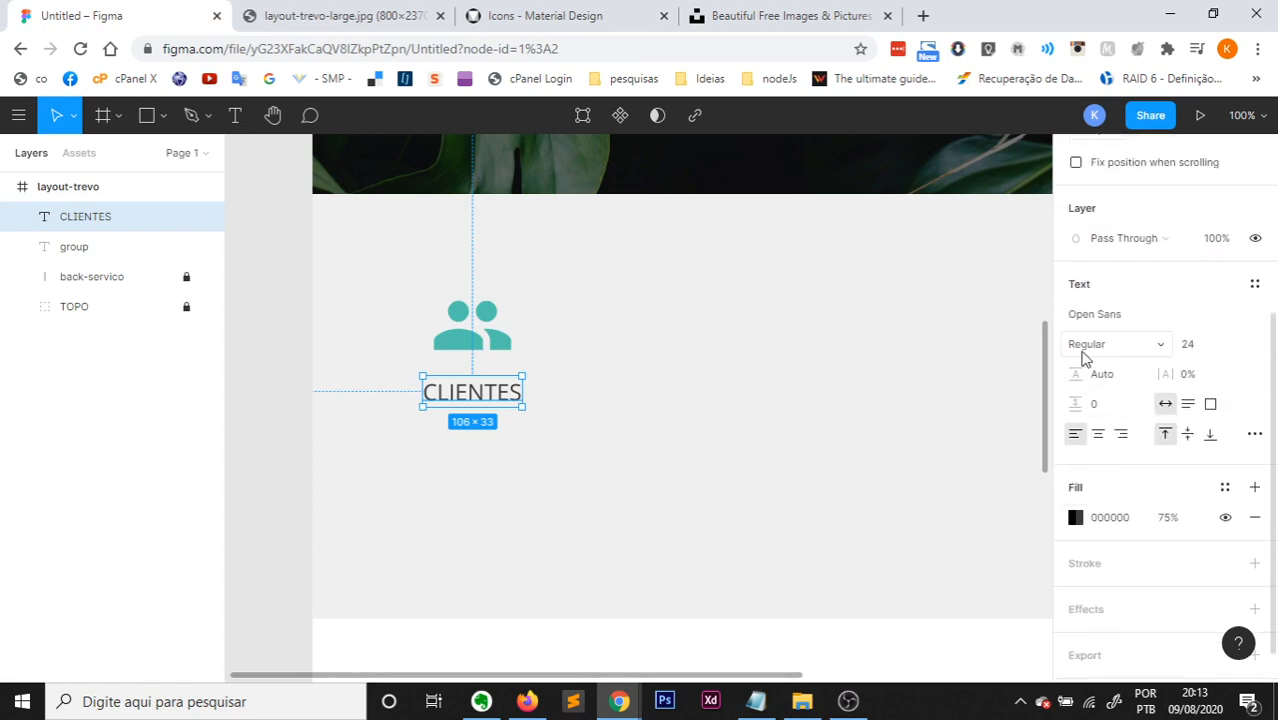
click(1162, 346)
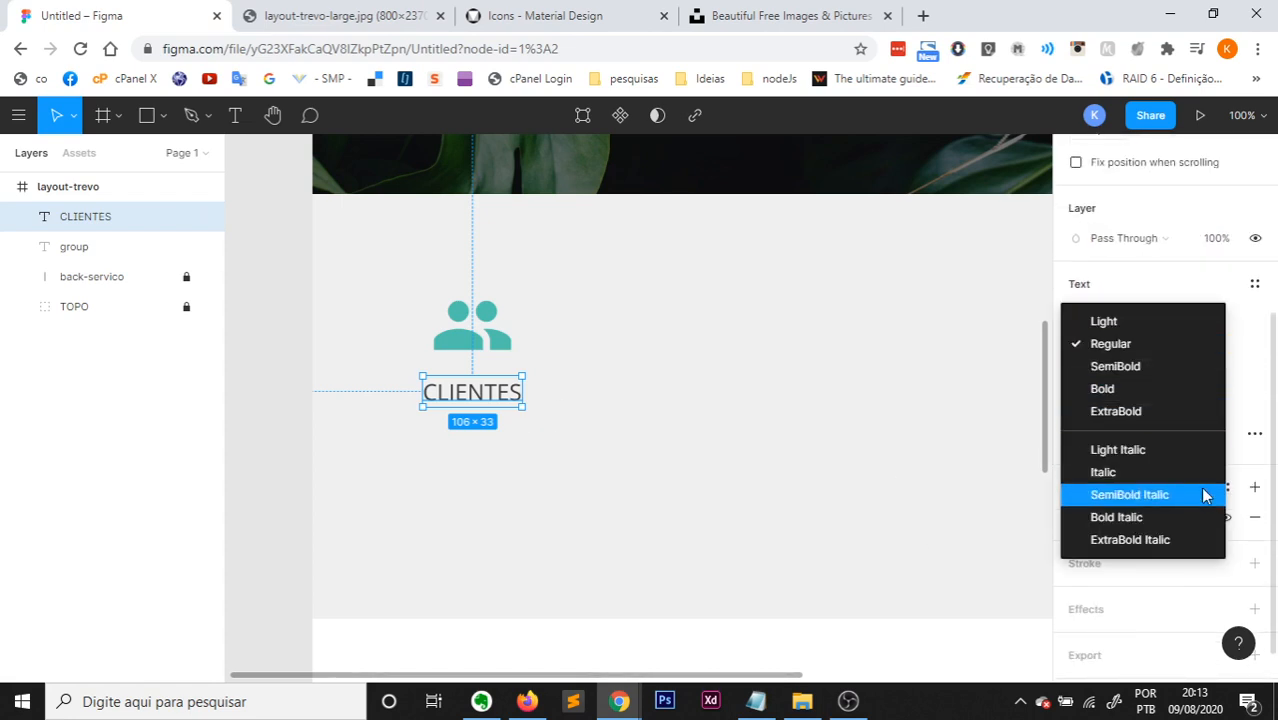
click(1138, 390)
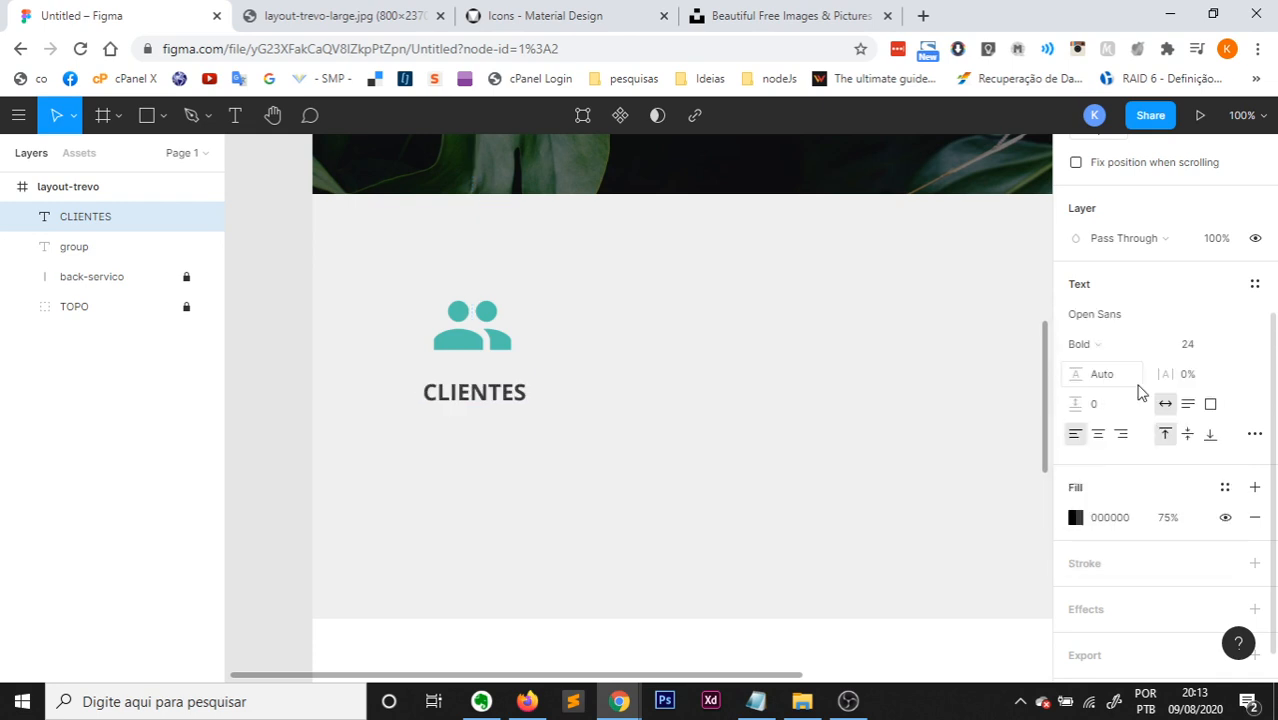
click(1120, 345)
click(1130, 332)
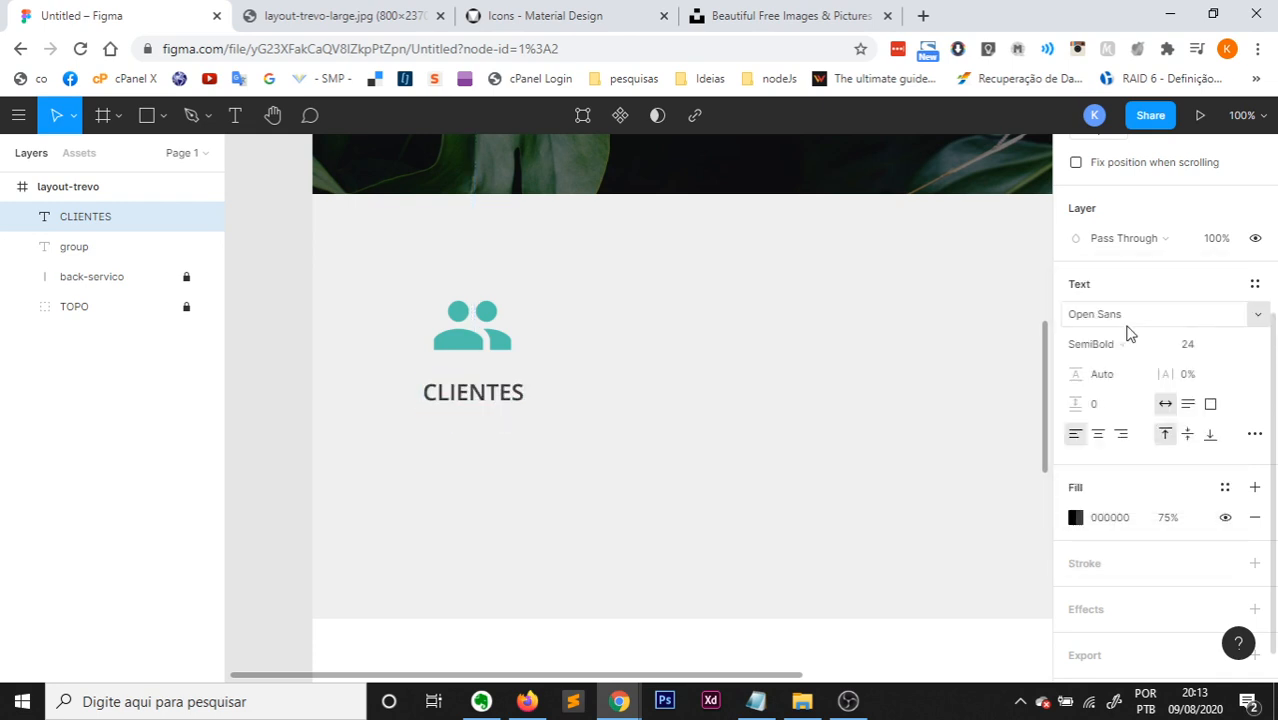
Nudge the CLIENTES text back to the horizontal center of the people icon and deselect it.
click(474, 434)
click(474, 386)
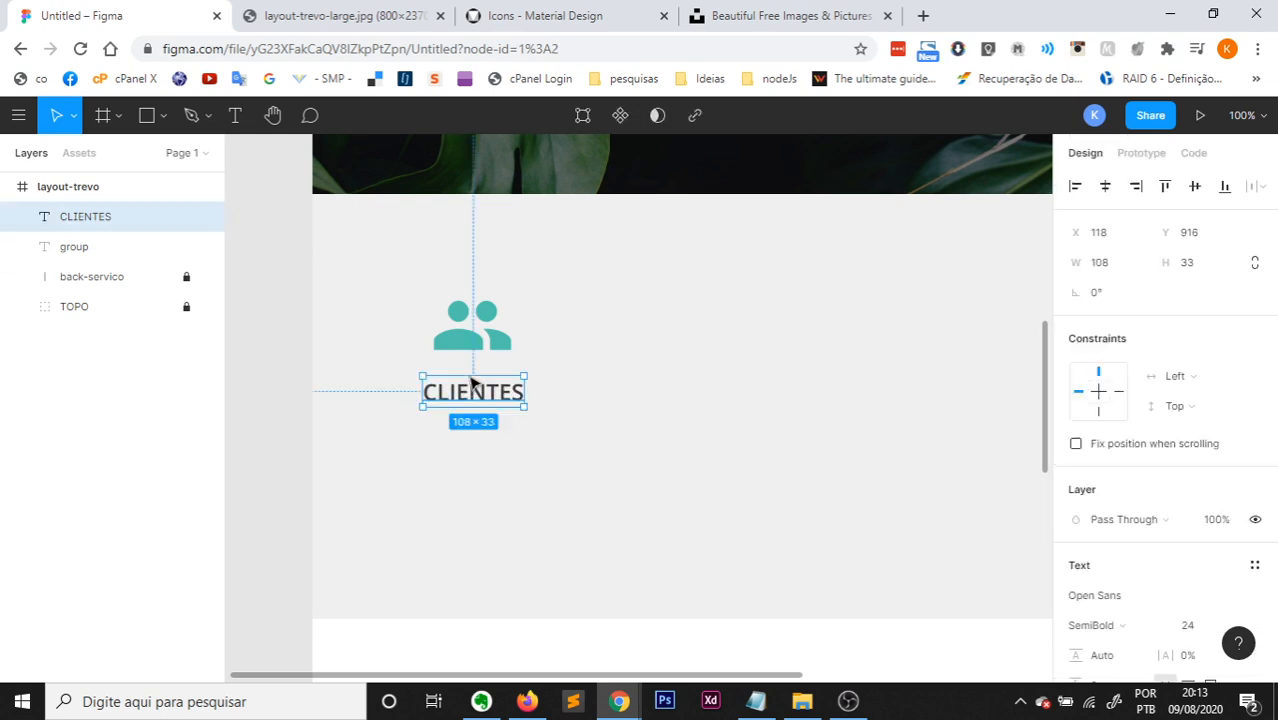
drag(471, 380, 471, 382)
click(434, 252)
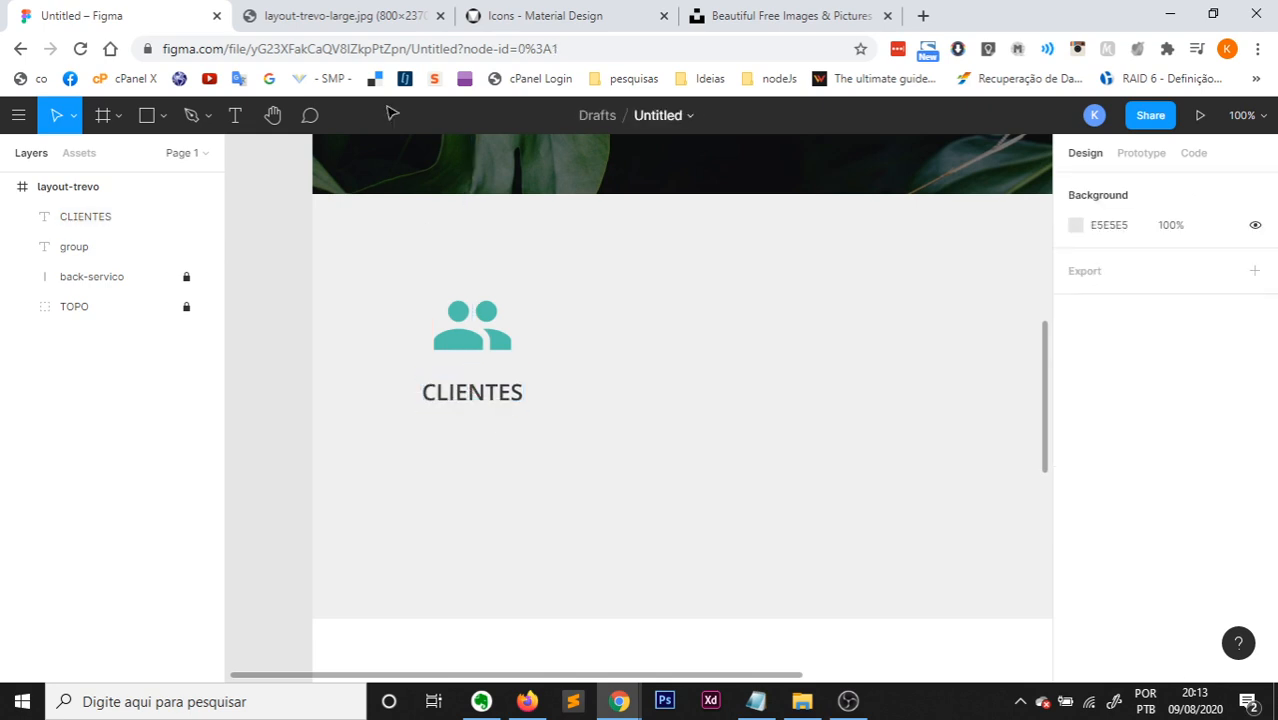
Check the reference layout and draw a horizontal line about 168 px wide just below the CLIENTES text.
click(360, 15)
click(135, 10)
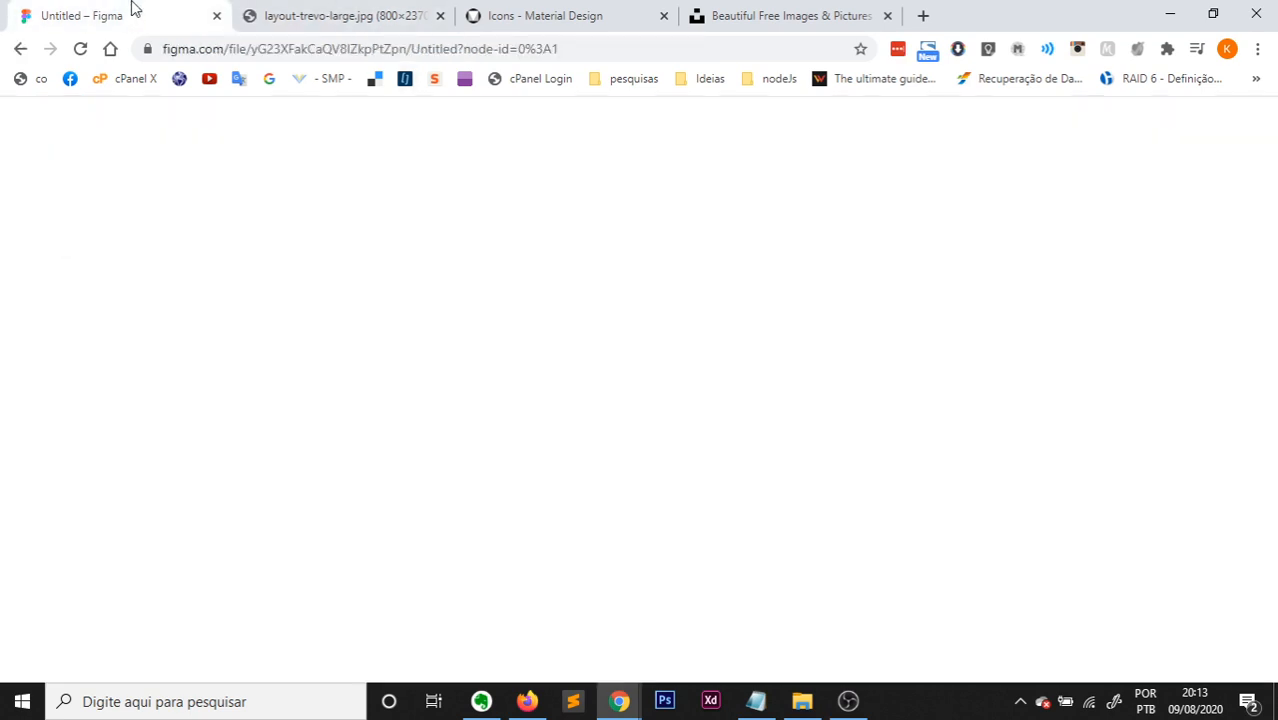
click(164, 116)
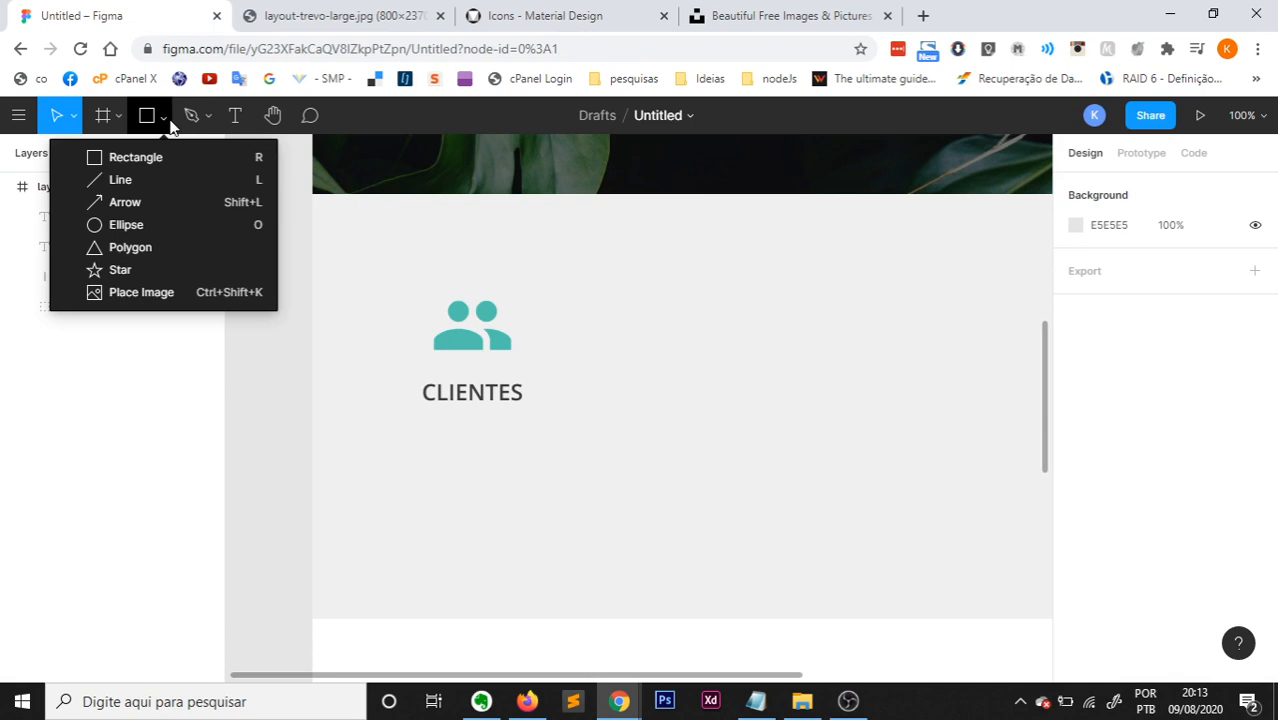
click(135, 182)
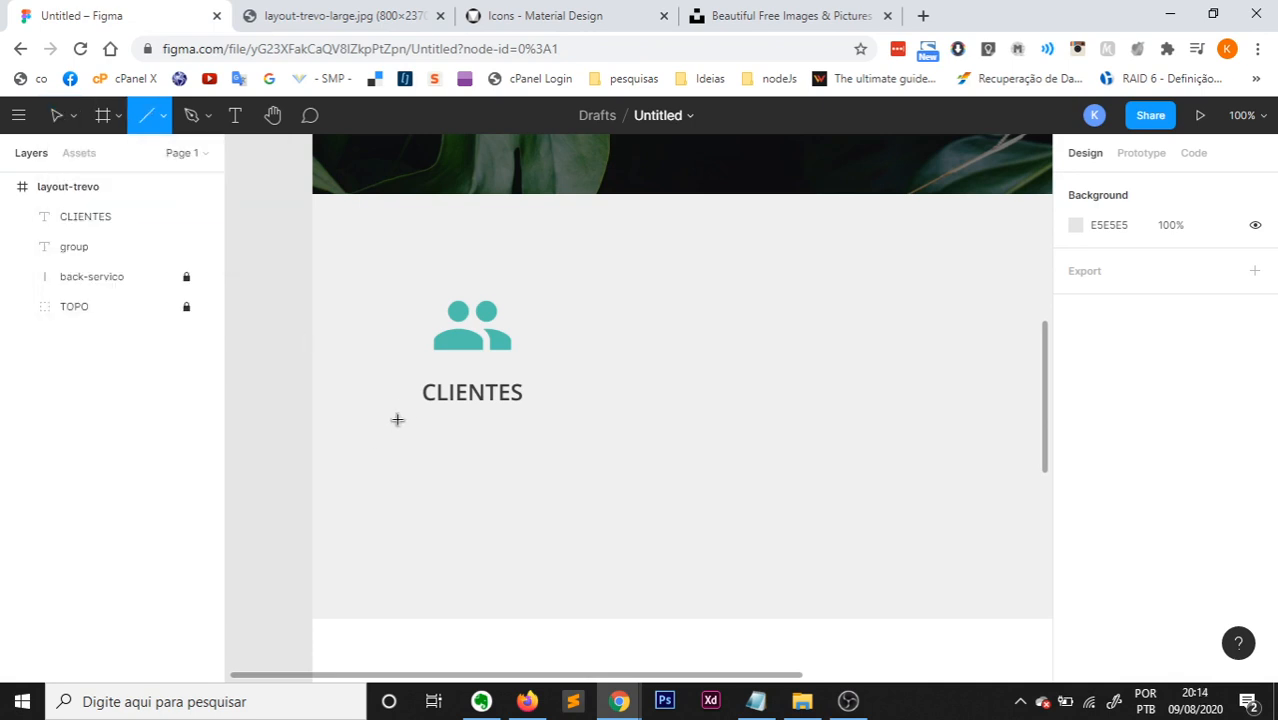
mouse_move(397, 415)
mouse_down()
mouse_move(512, 444)
mouse_move(562, 517)
mouse_move(573, 469)
mouse_move(565, 451)
mouse_move(545, 454)
mouse_move(556, 456)
mouse_up()
click(556, 502)
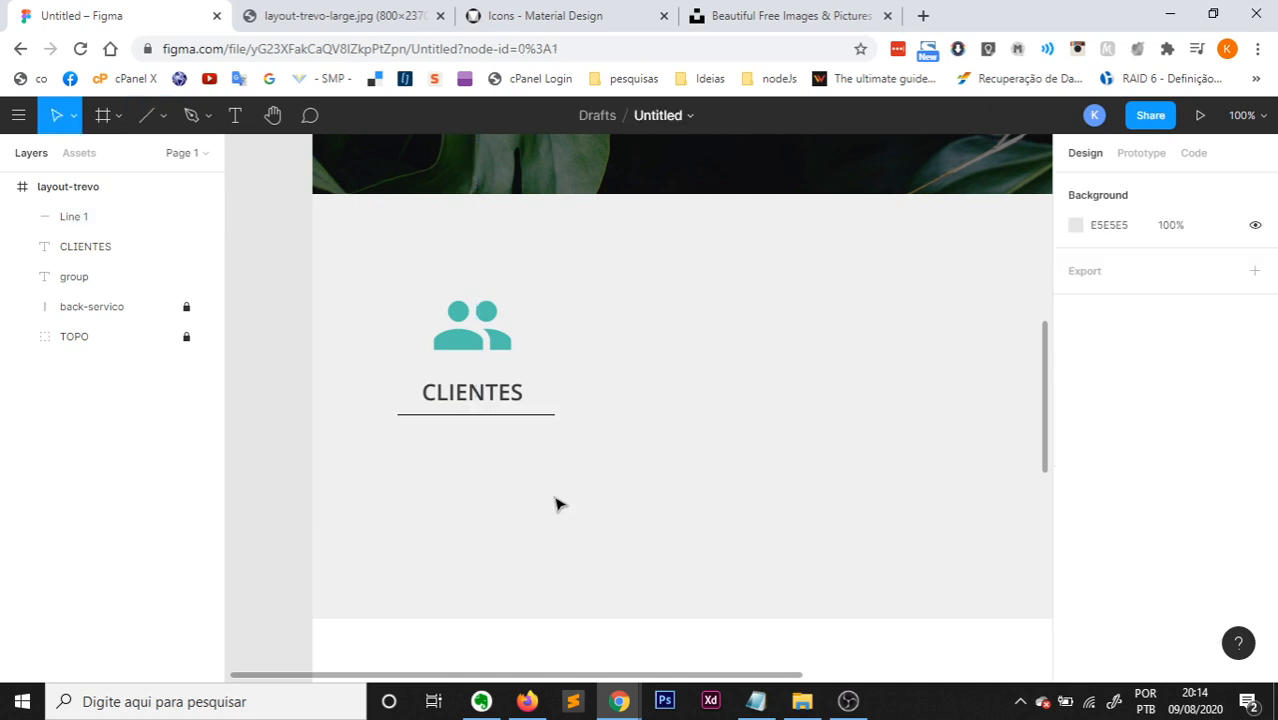
Set the stroke opacity of the line below CLIENTES to 30% after trying 70% and 60%.
click(522, 418)
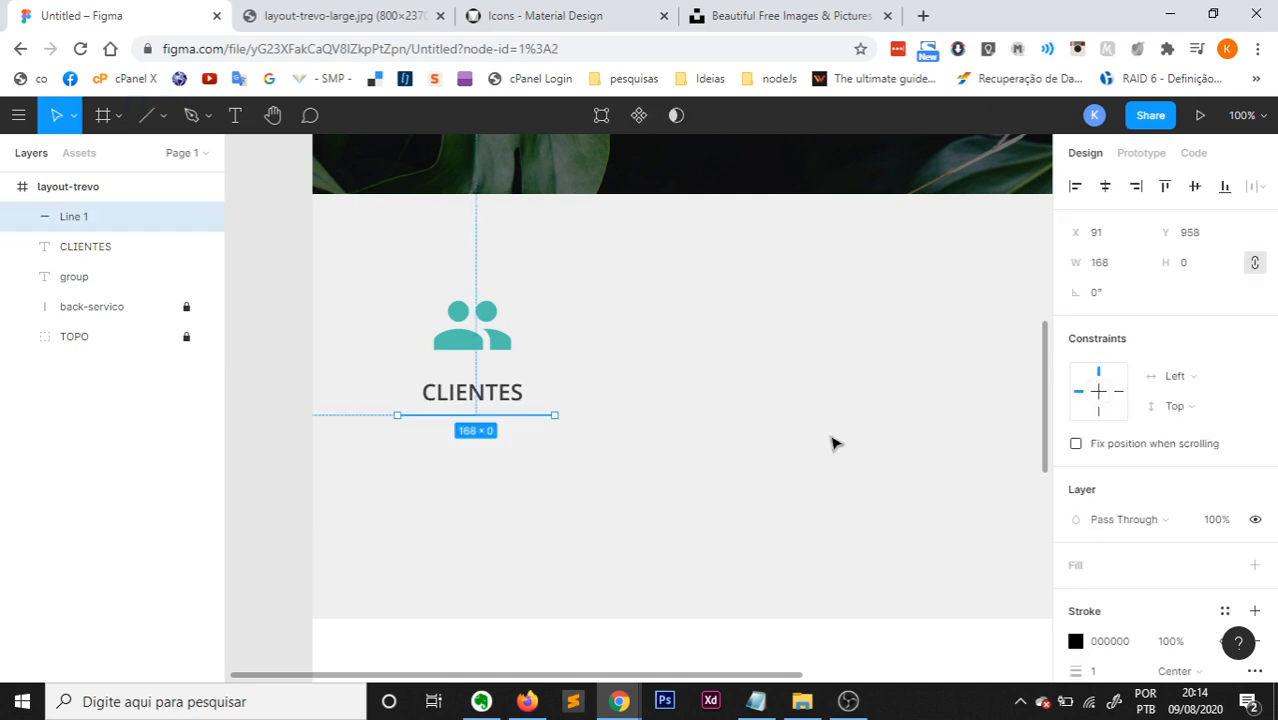
scroll(1150, 480, down, 3)
click(1188, 491)
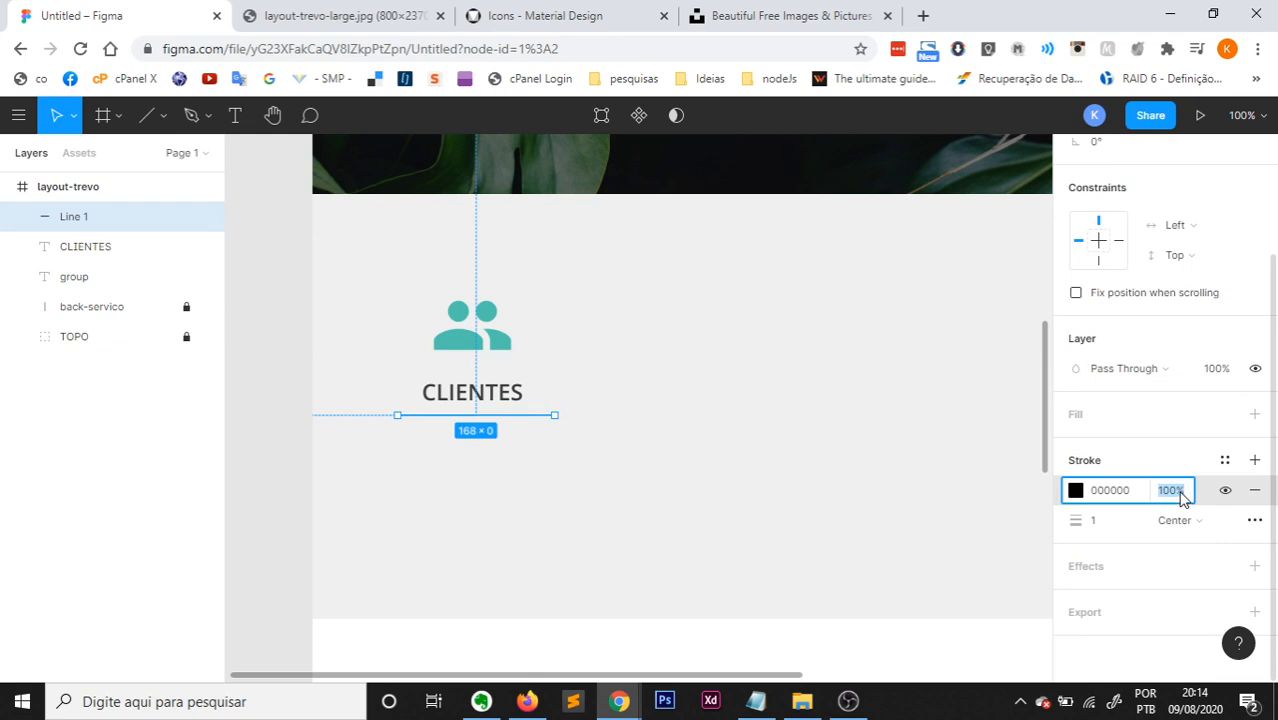
key(Return)
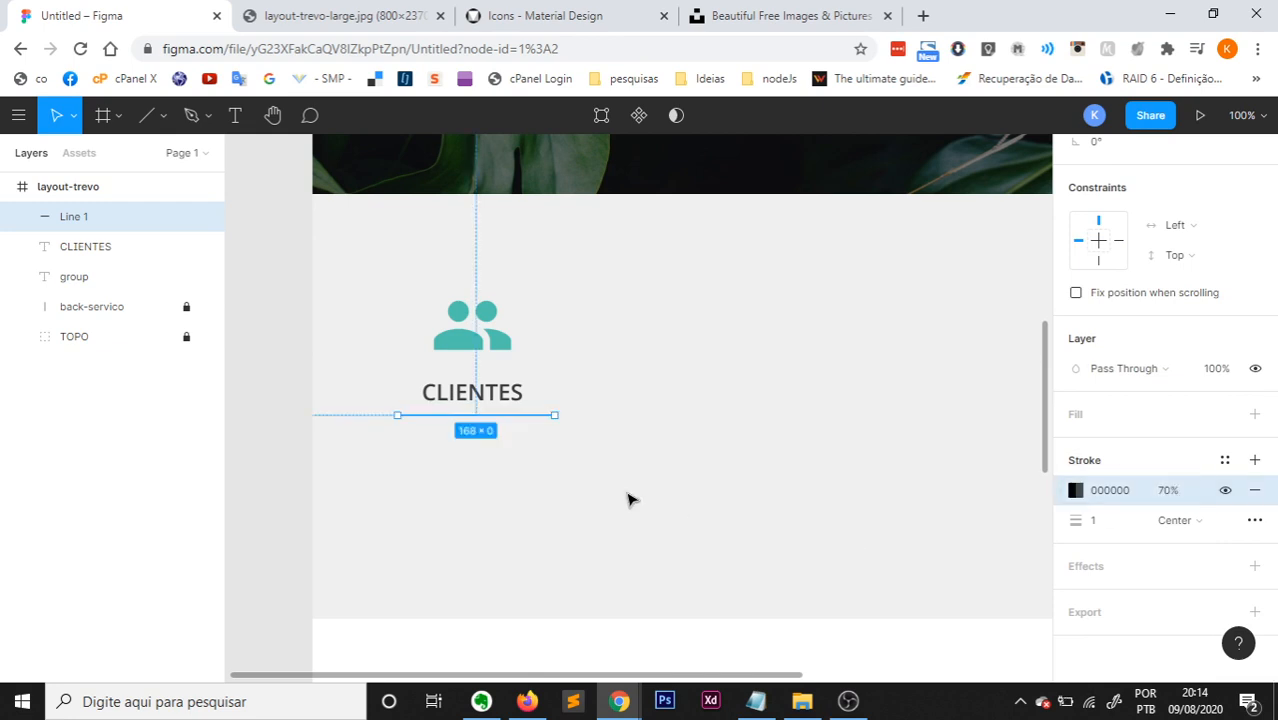
click(1168, 490)
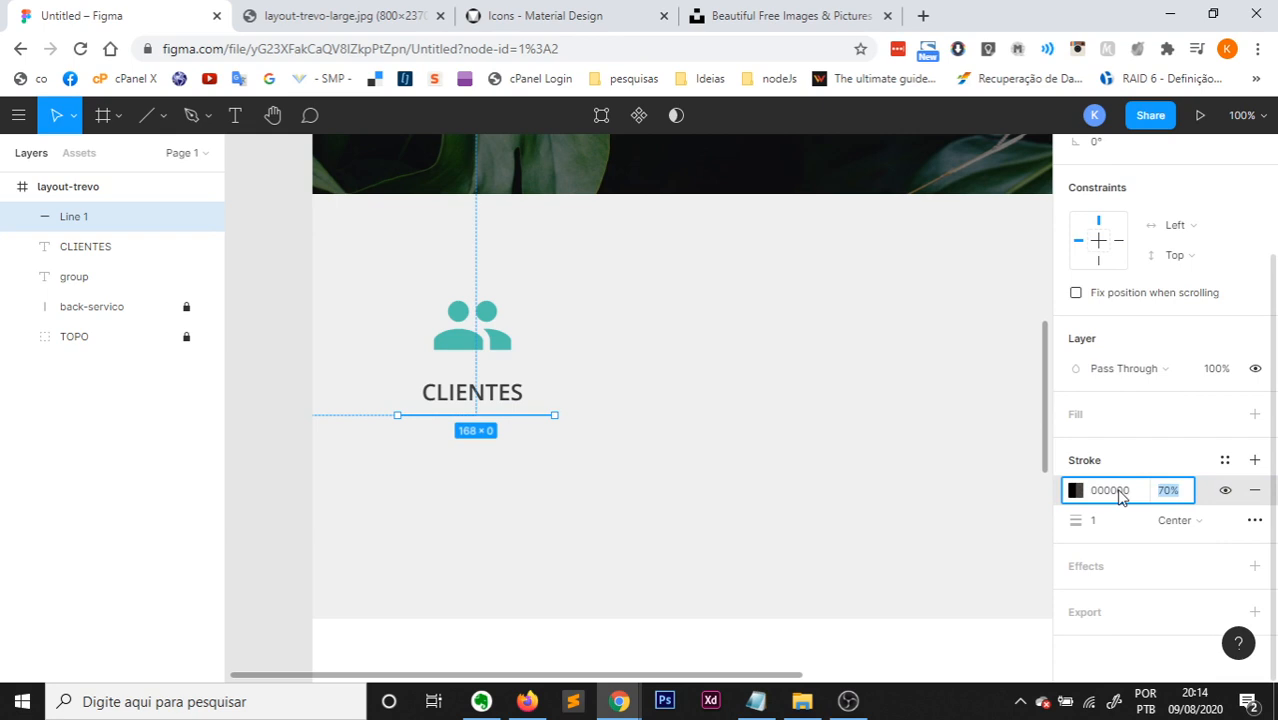
key(Return)
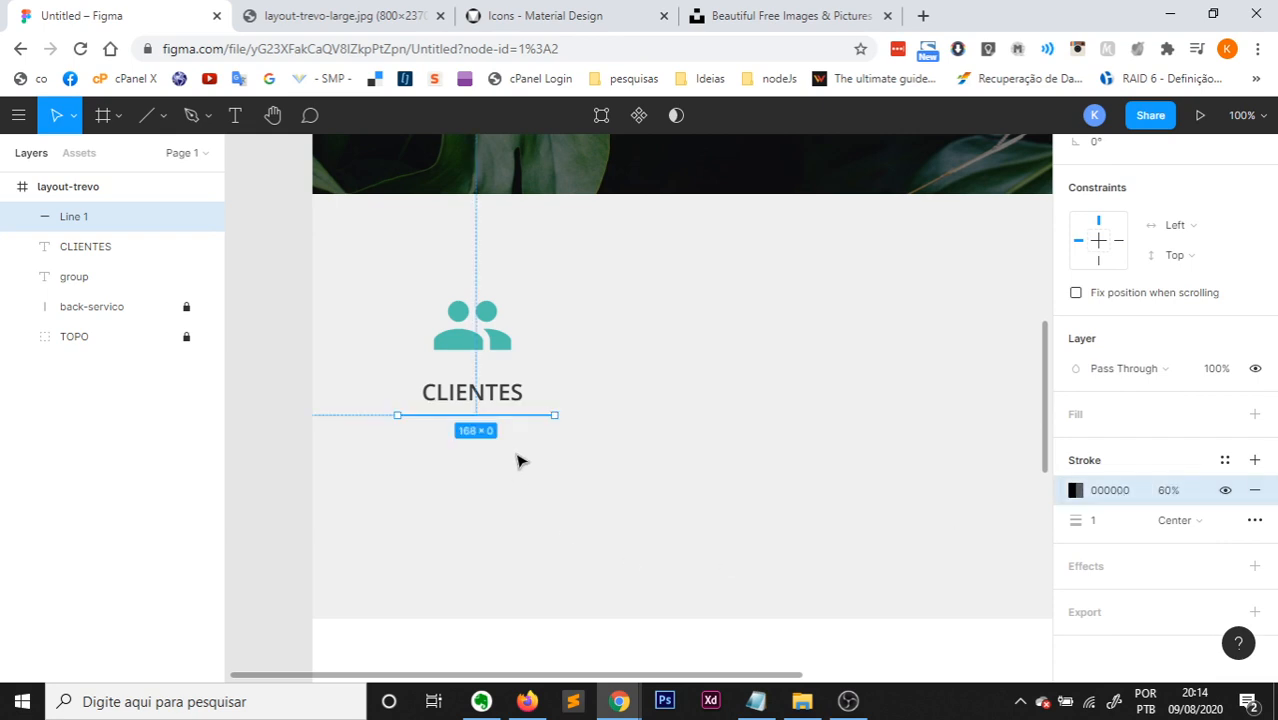
click(1184, 498)
key(Return)
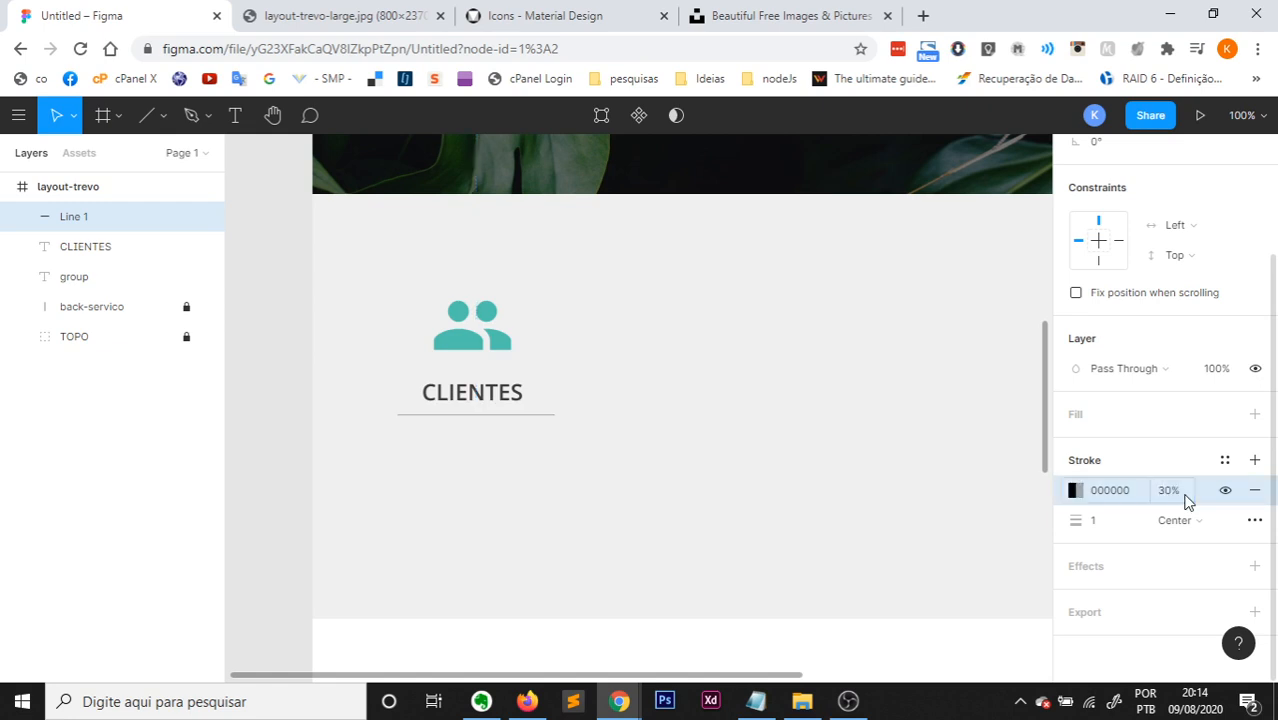
Try a 20% stroke opacity on the line below CLIENTES and compare it with the reference layout.
click(1189, 492)
click(1189, 490)
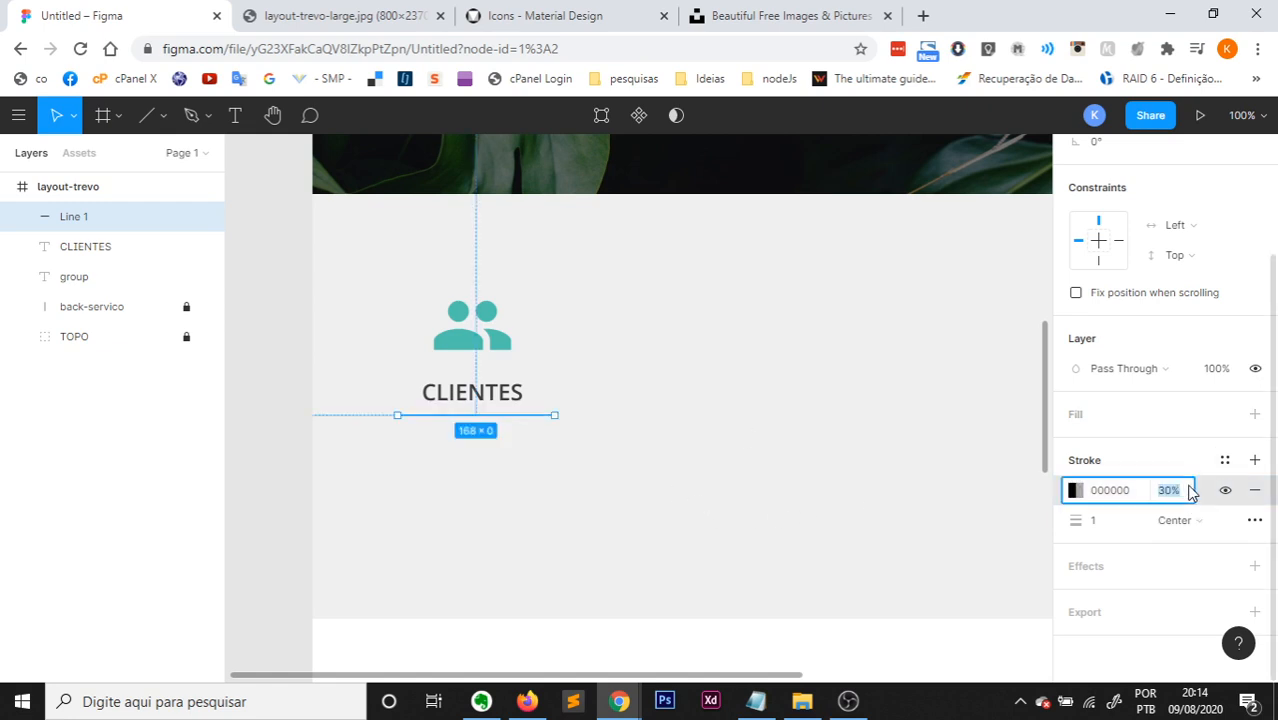
text(20)
key(Return)
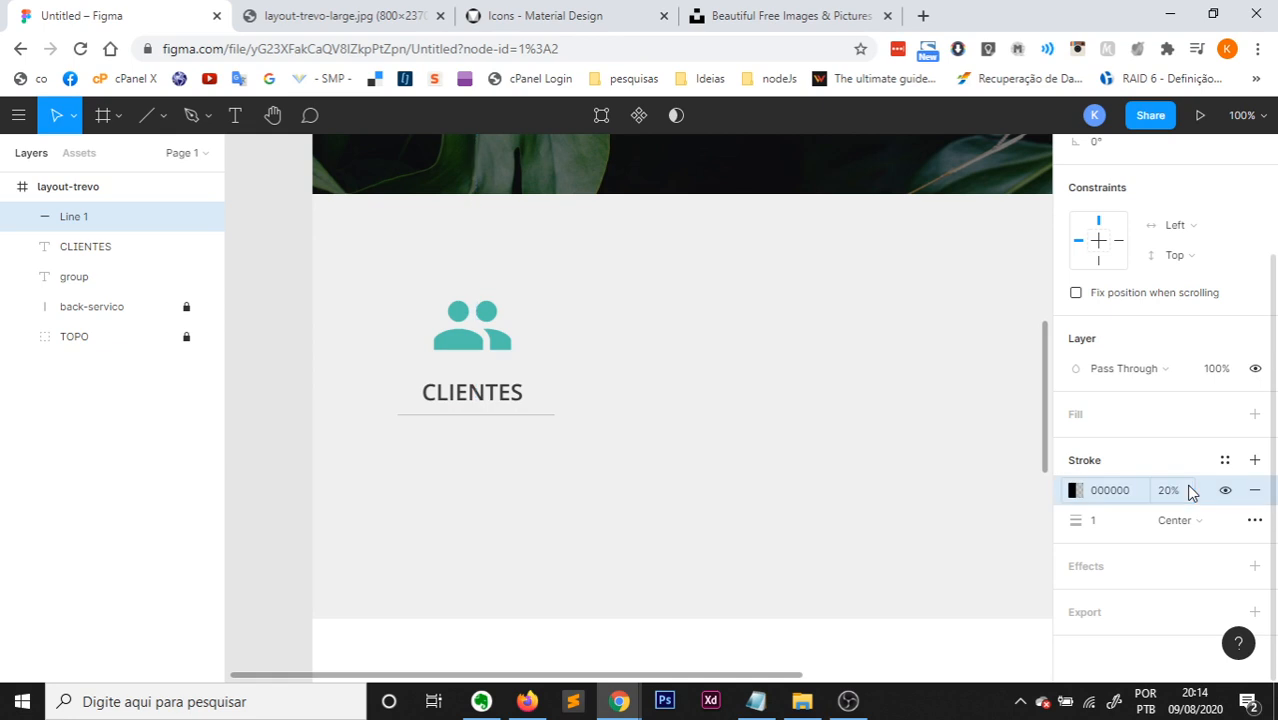
click(779, 511)
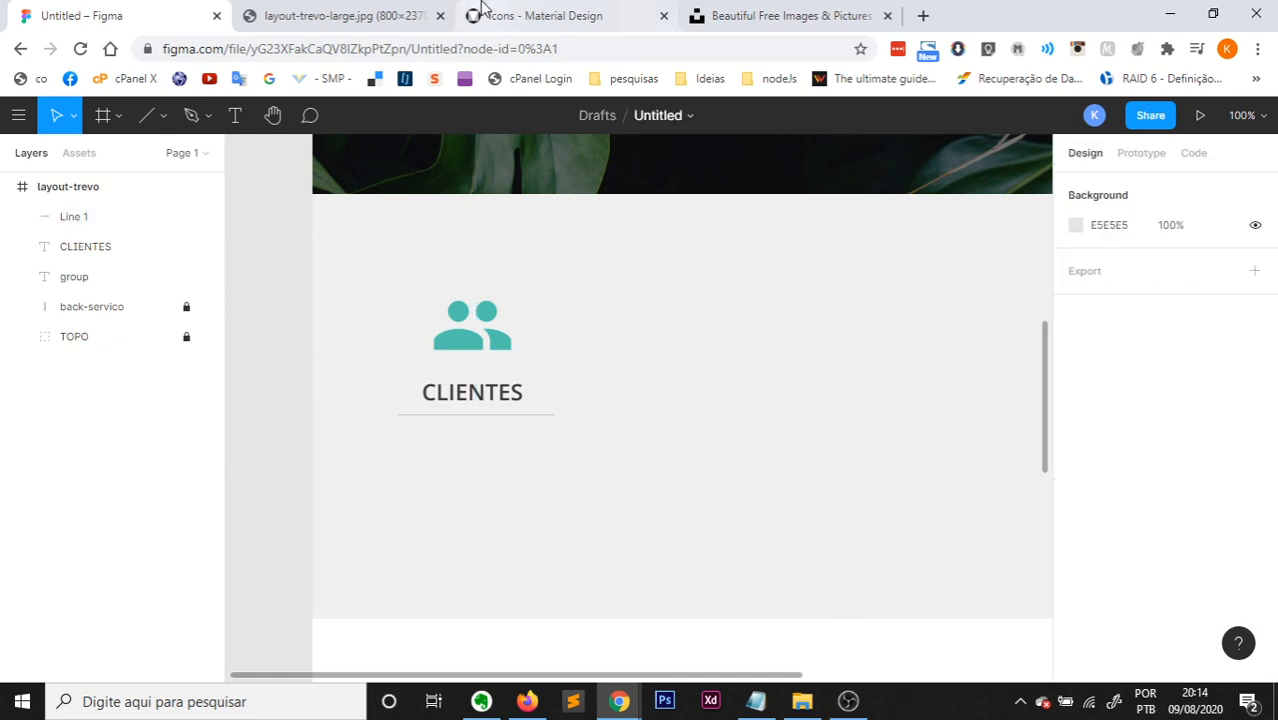
click(410, 12)
click(196, 12)
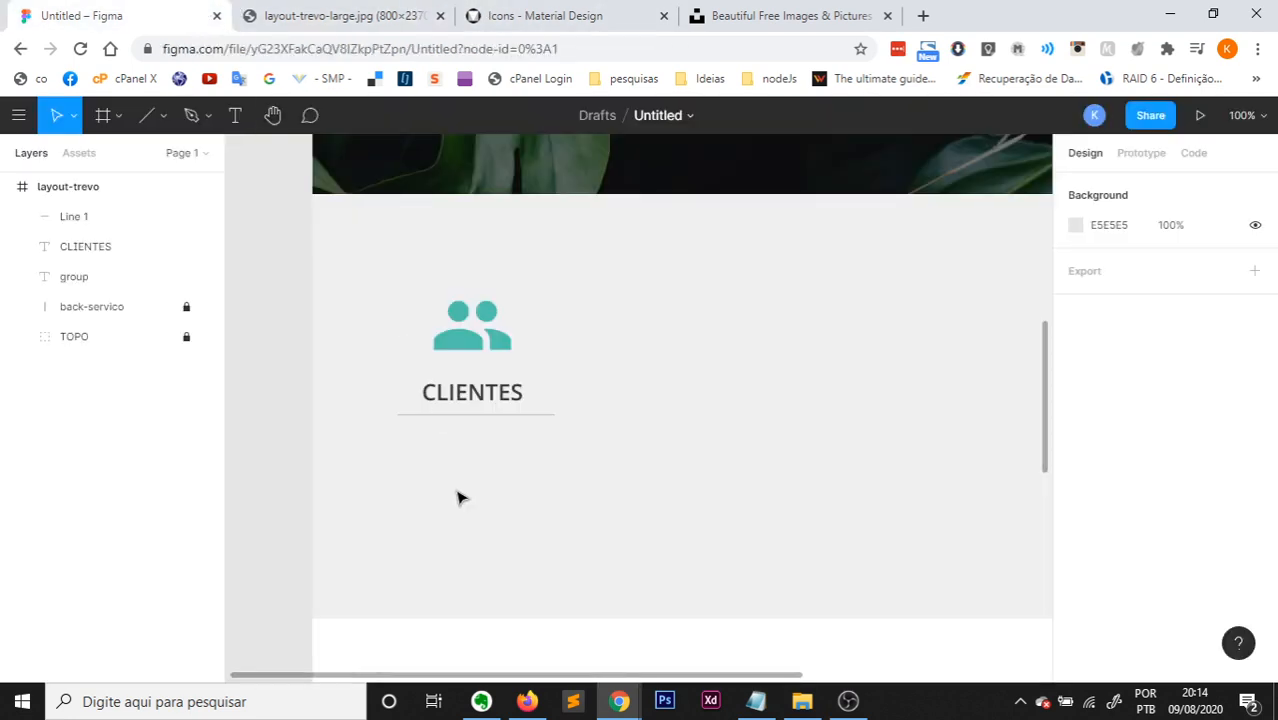
Set the stroke opacity of the line below CLIENTES to 10% and compare it with the reference layout.
click(478, 416)
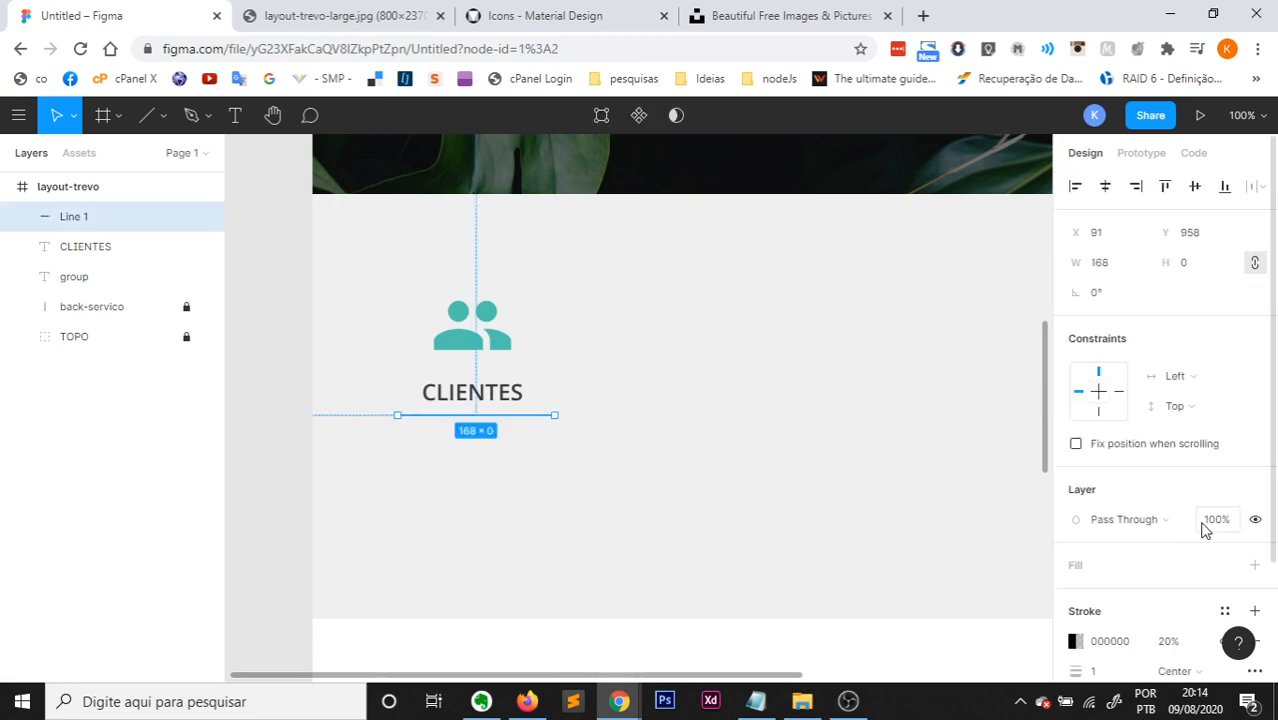
scroll(1160, 615, down, 1)
click(1172, 548)
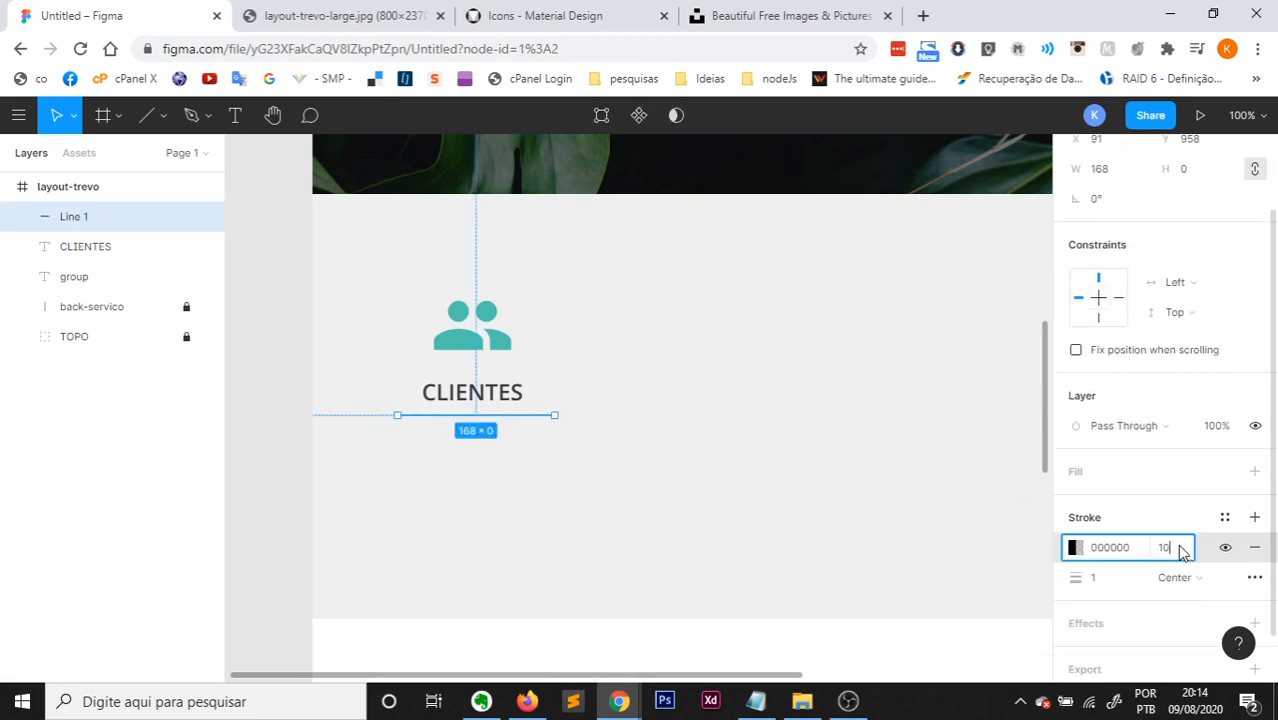
key(Return)
click(751, 533)
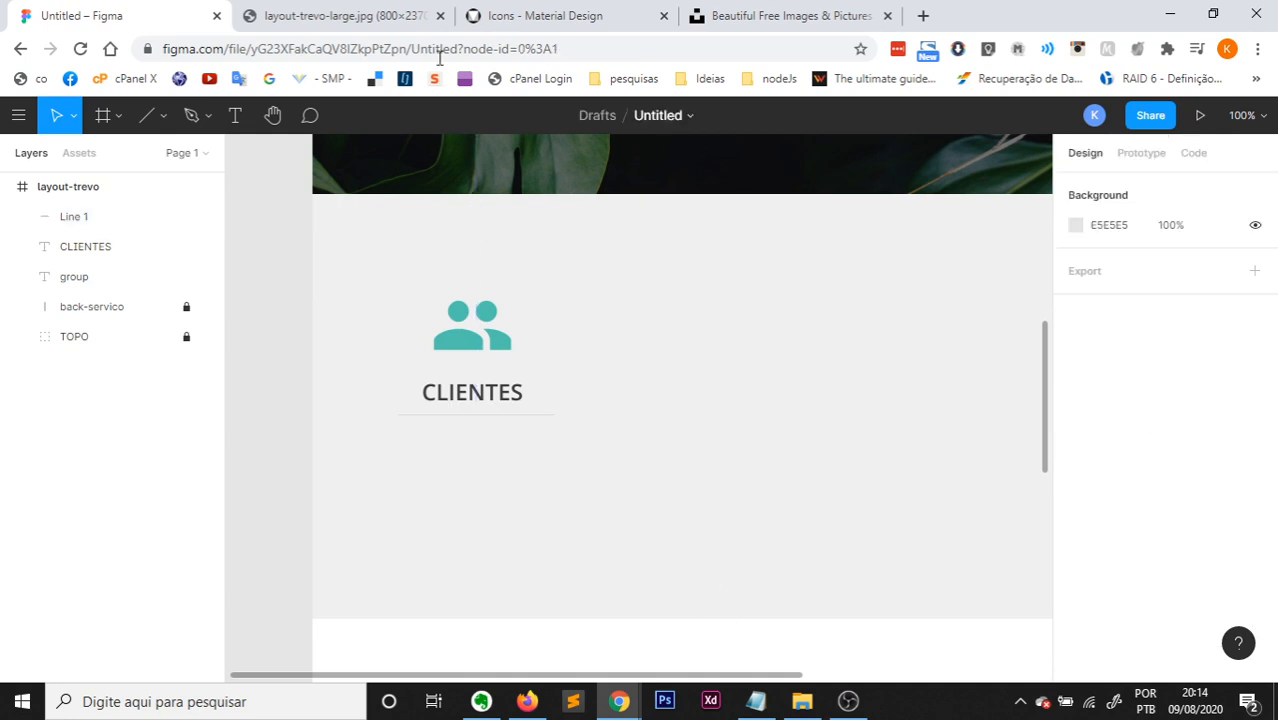
click(375, 8)
click(140, 11)
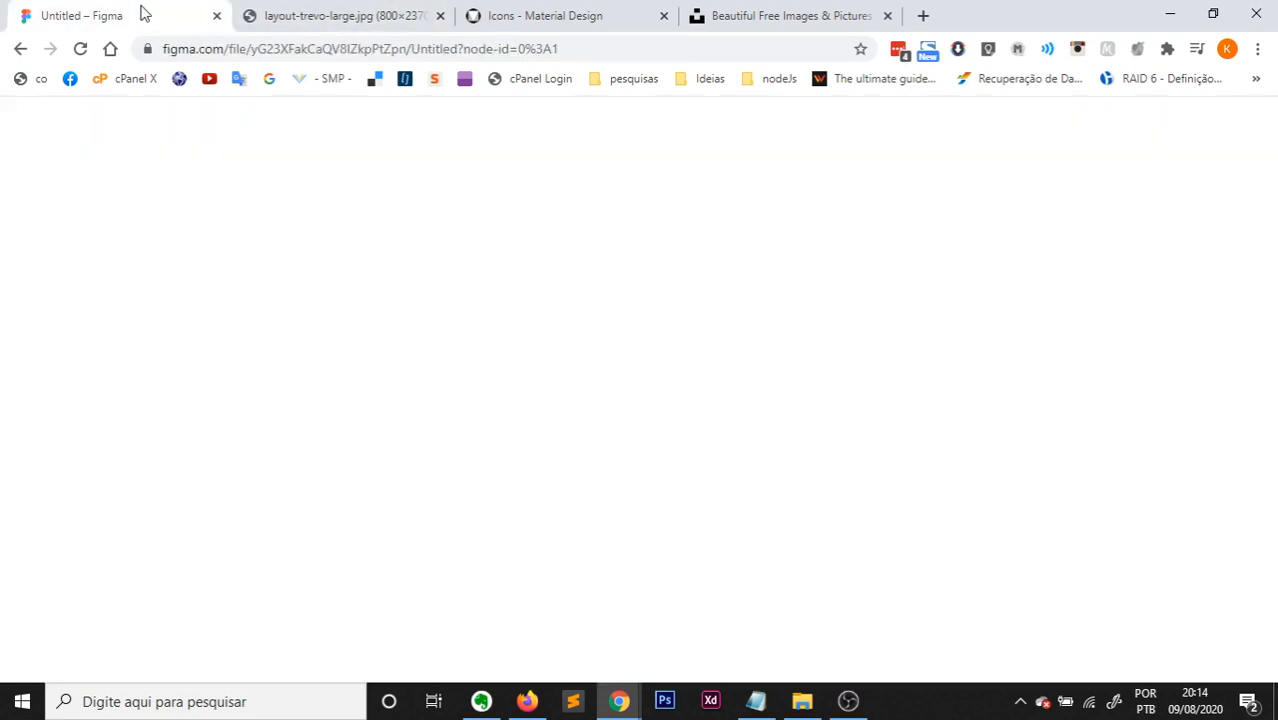
Set the stroke weight of the line below CLIENTES to 2 and compare it with the reference layout.
click(505, 418)
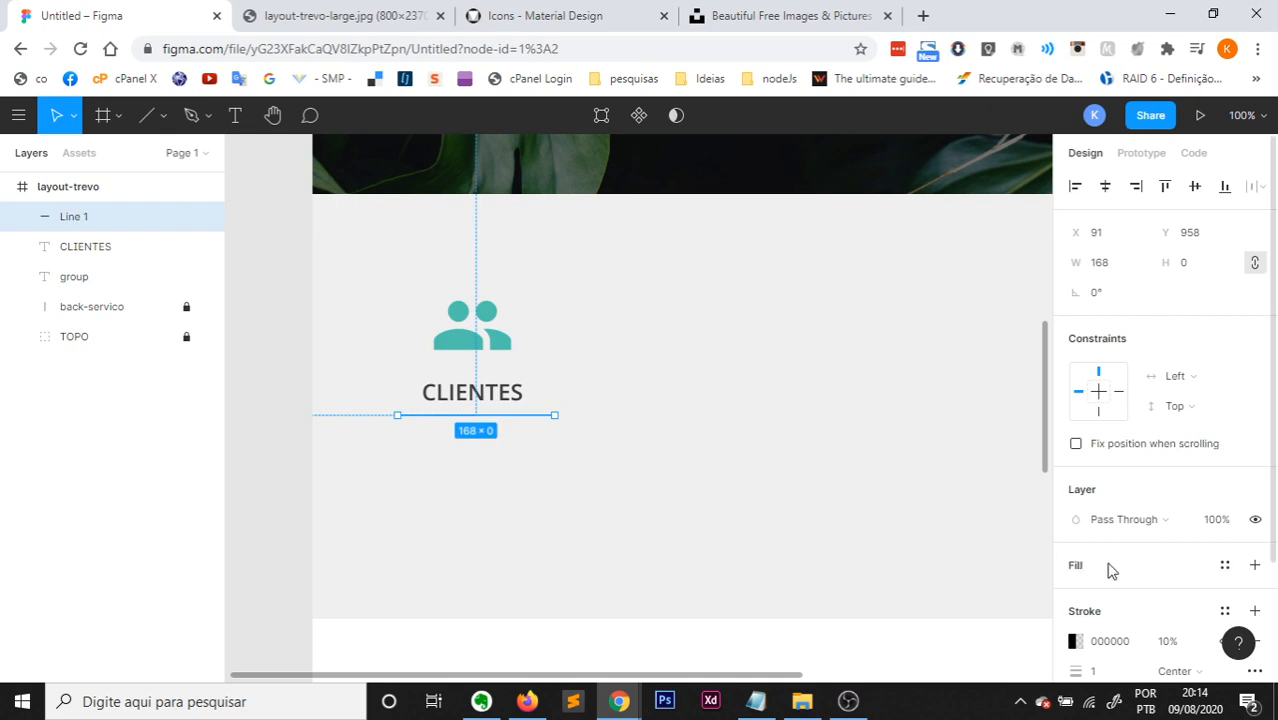
scroll(1204, 530, down, 2)
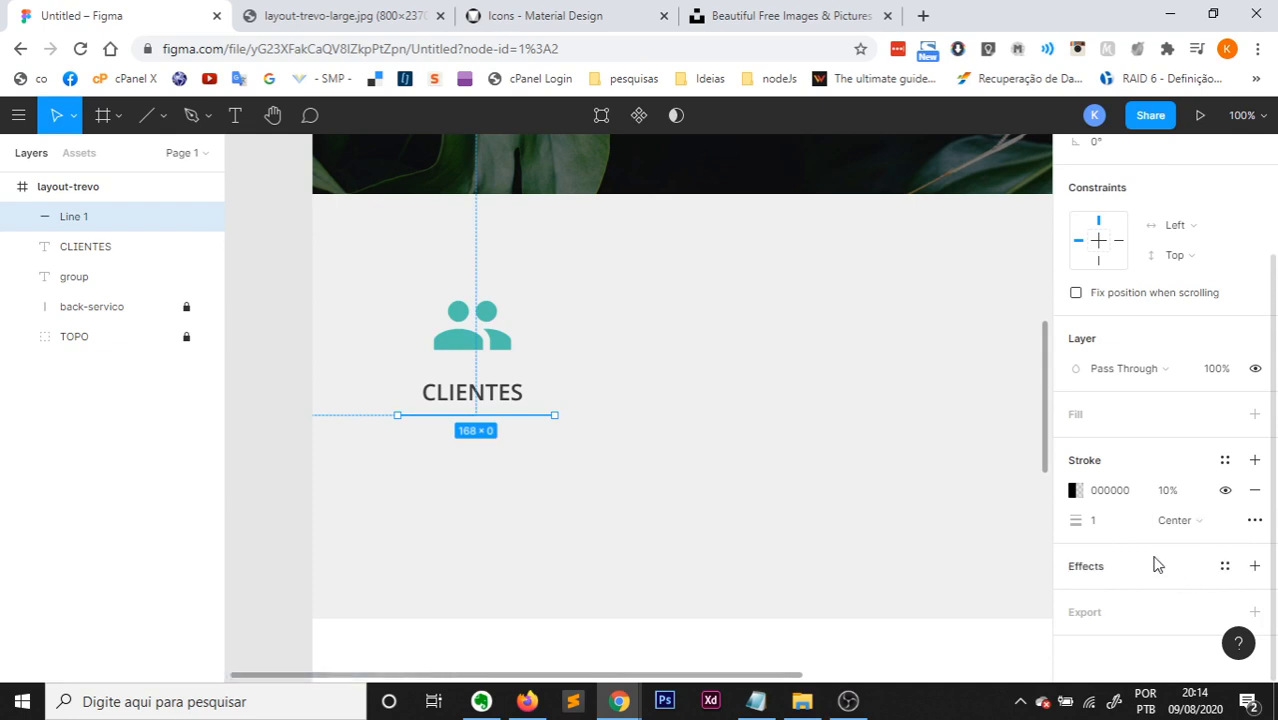
click(782, 508)
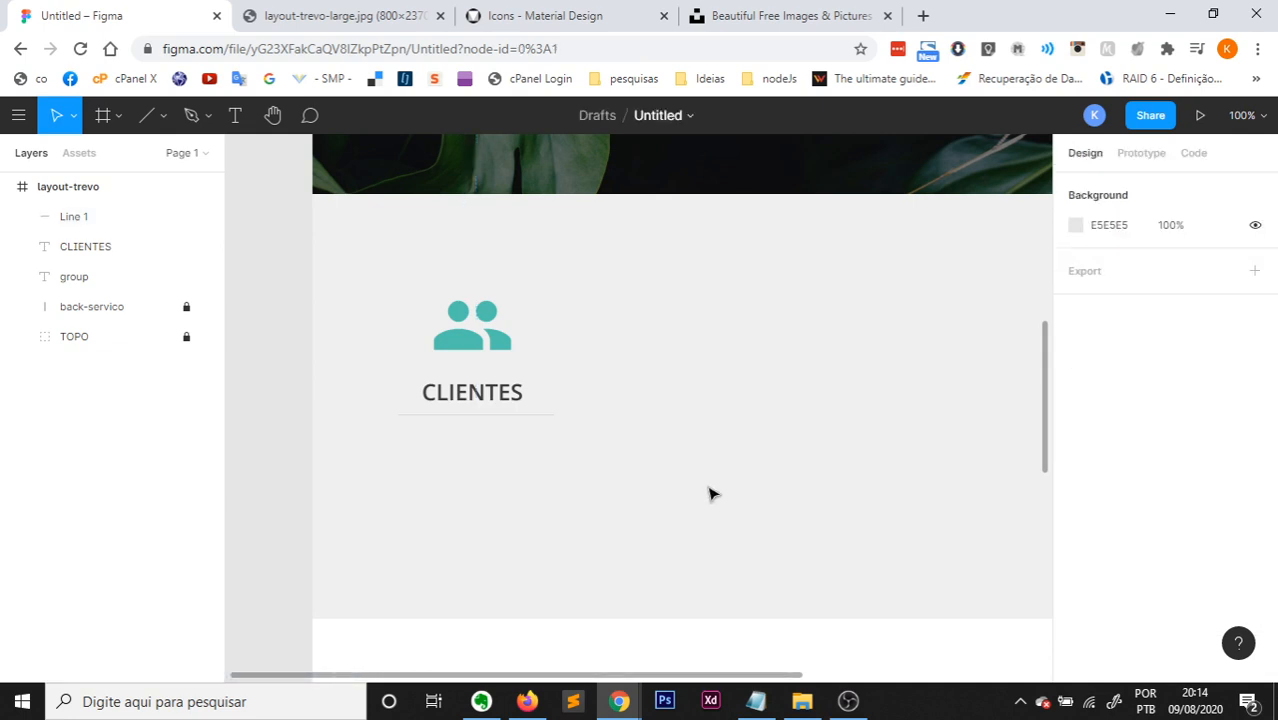
click(519, 418)
scroll(1130, 526, down, 2)
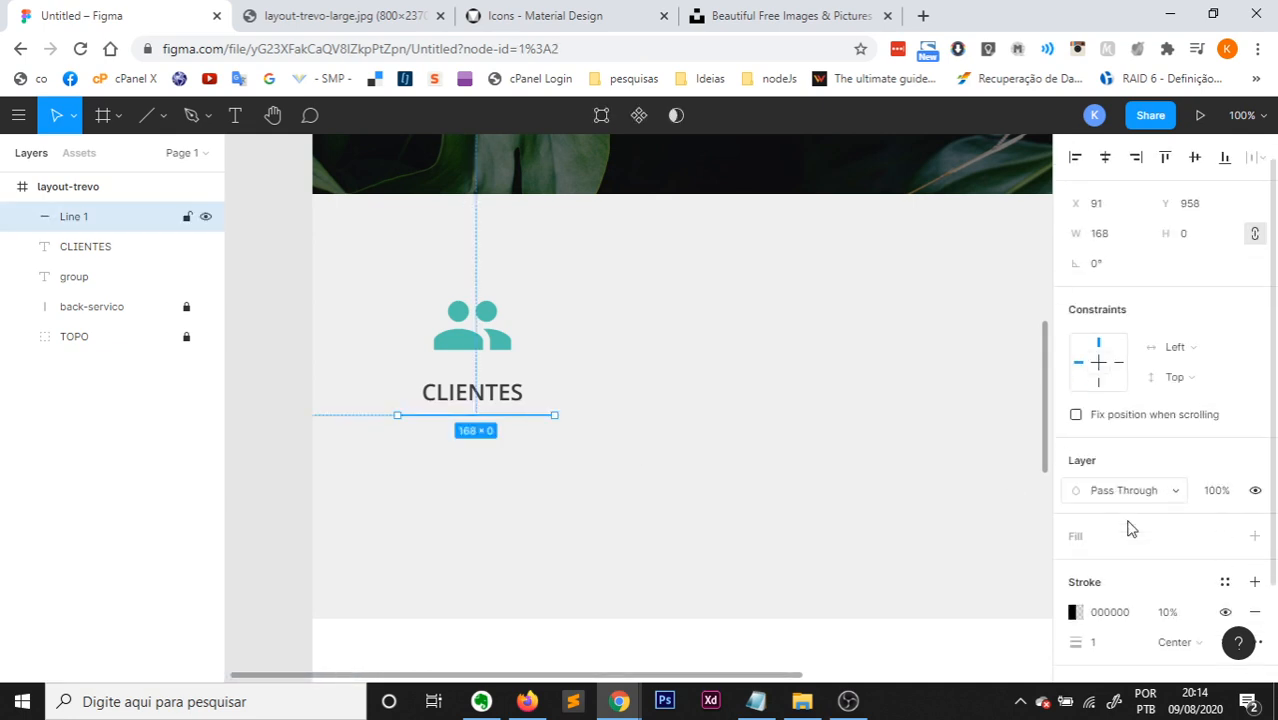
click(1107, 530)
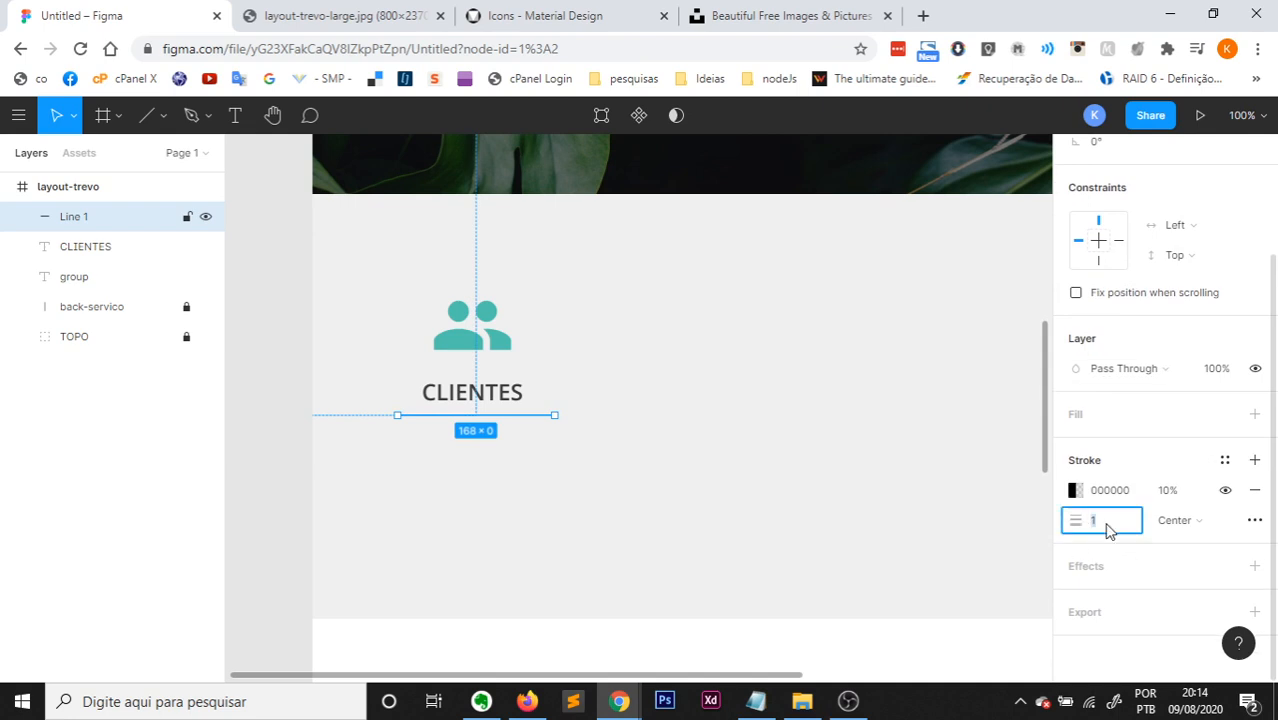
text(2)
key(Return)
click(585, 625)
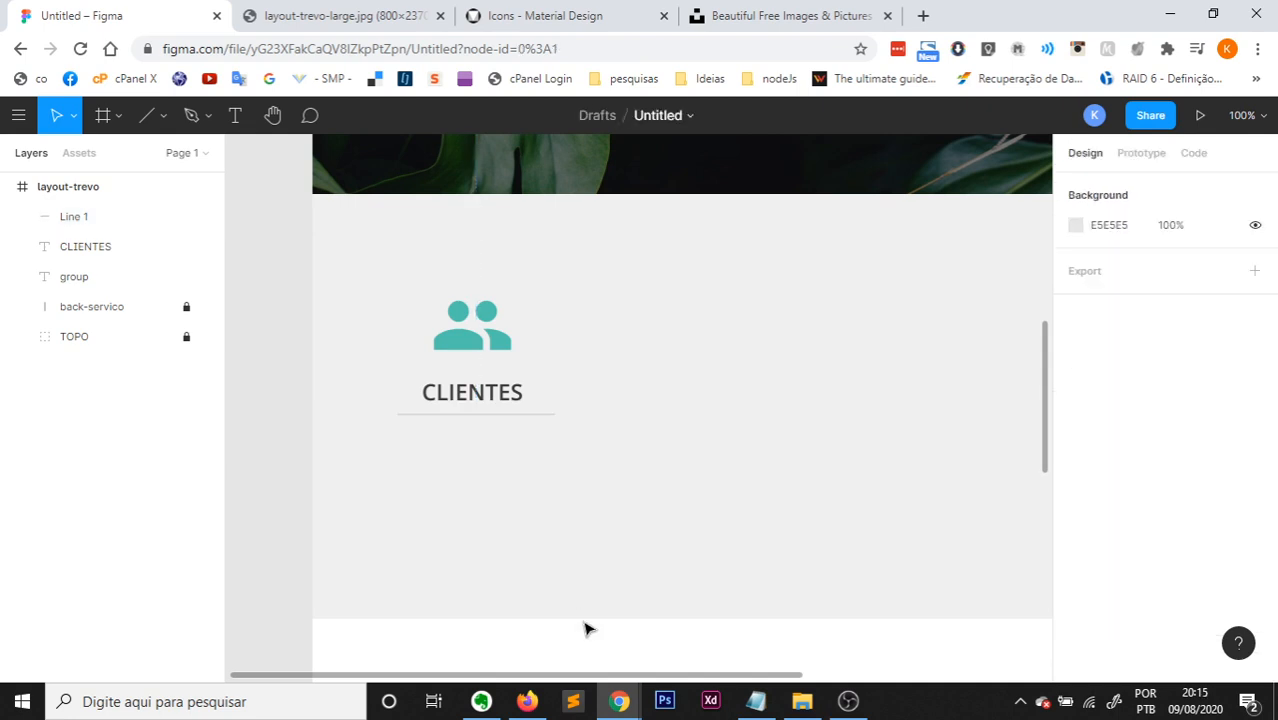
click(345, 14)
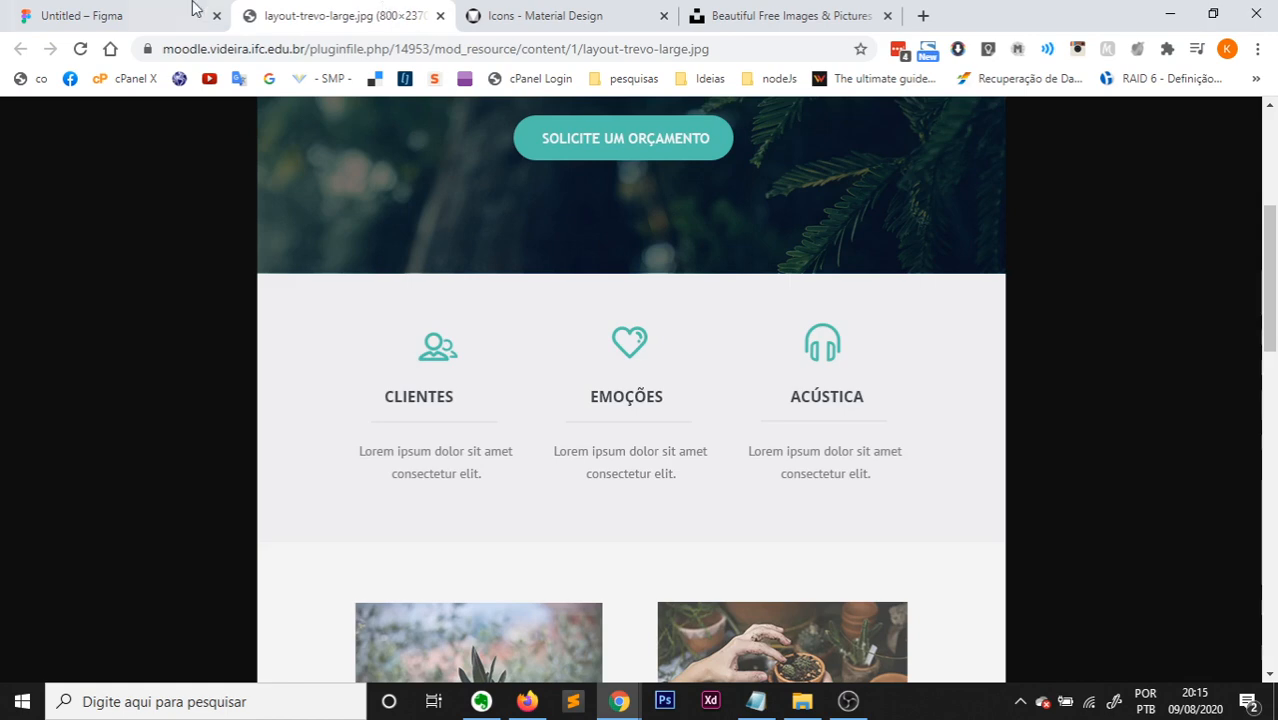
click(117, 14)
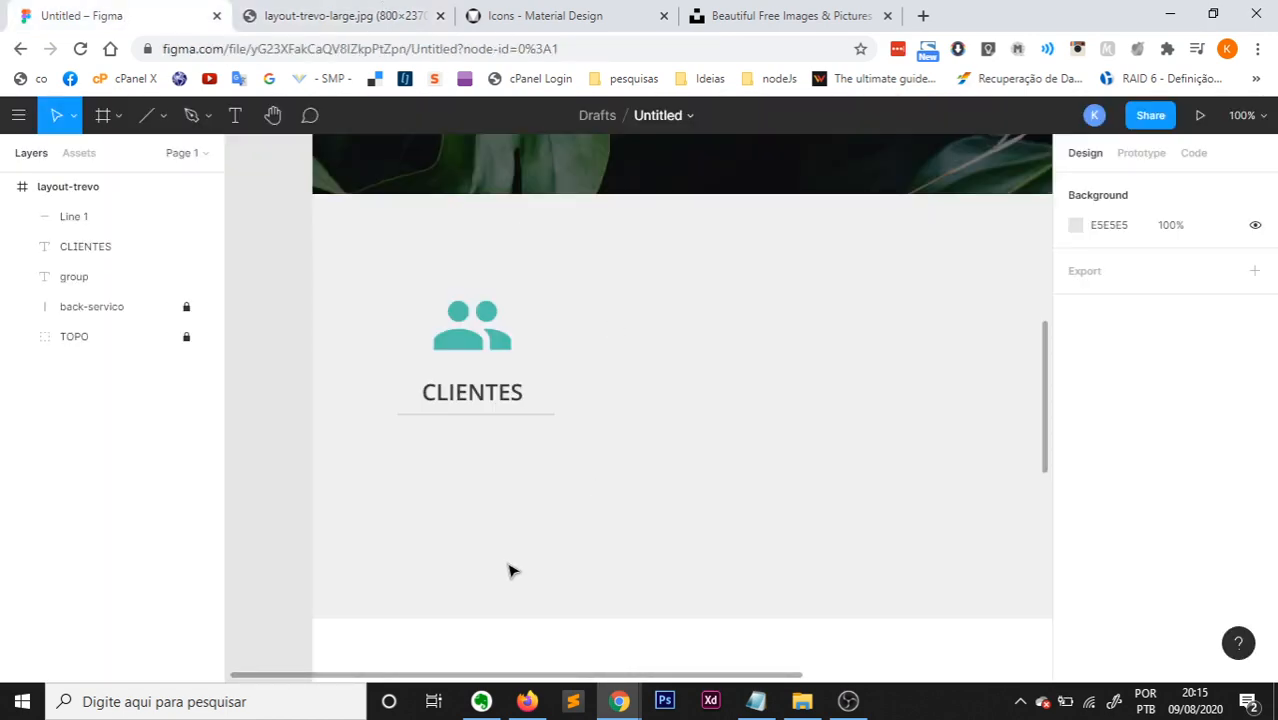
Check the reference layout, search the web for LOREM IPSUM in a new browser tab, and open the Lipsum generator site.
click(336, 12)
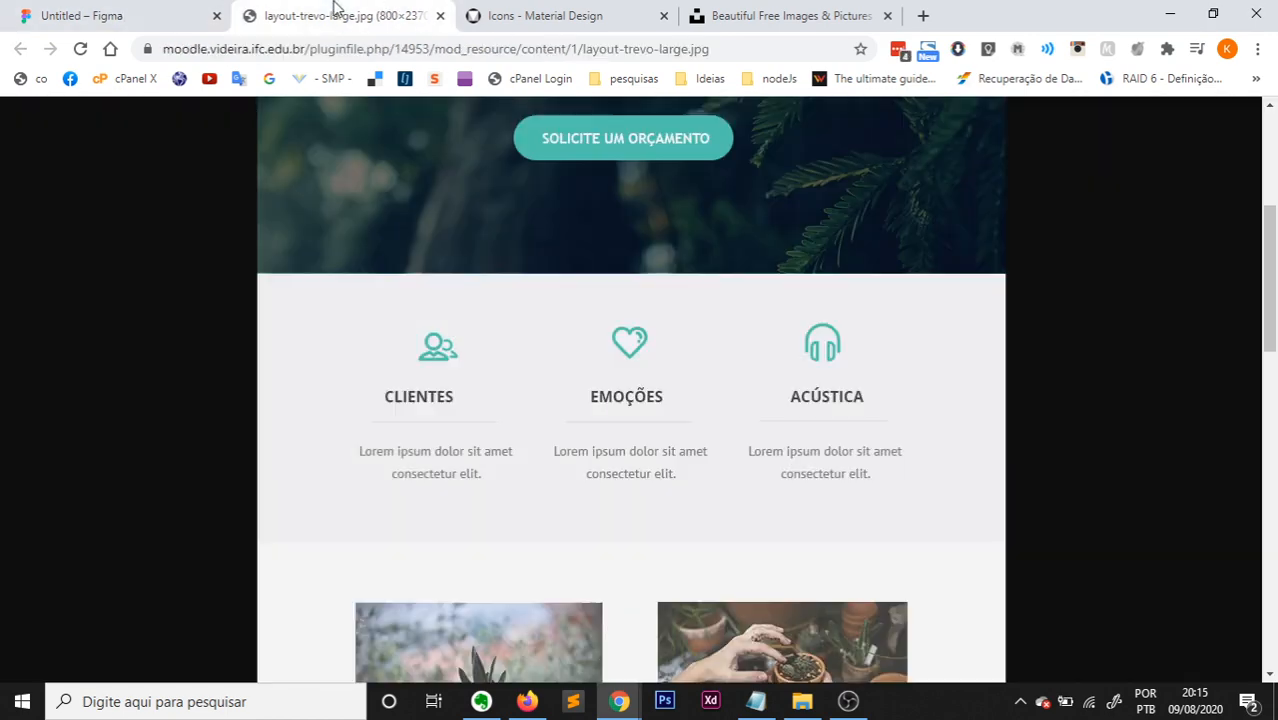
click(118, 12)
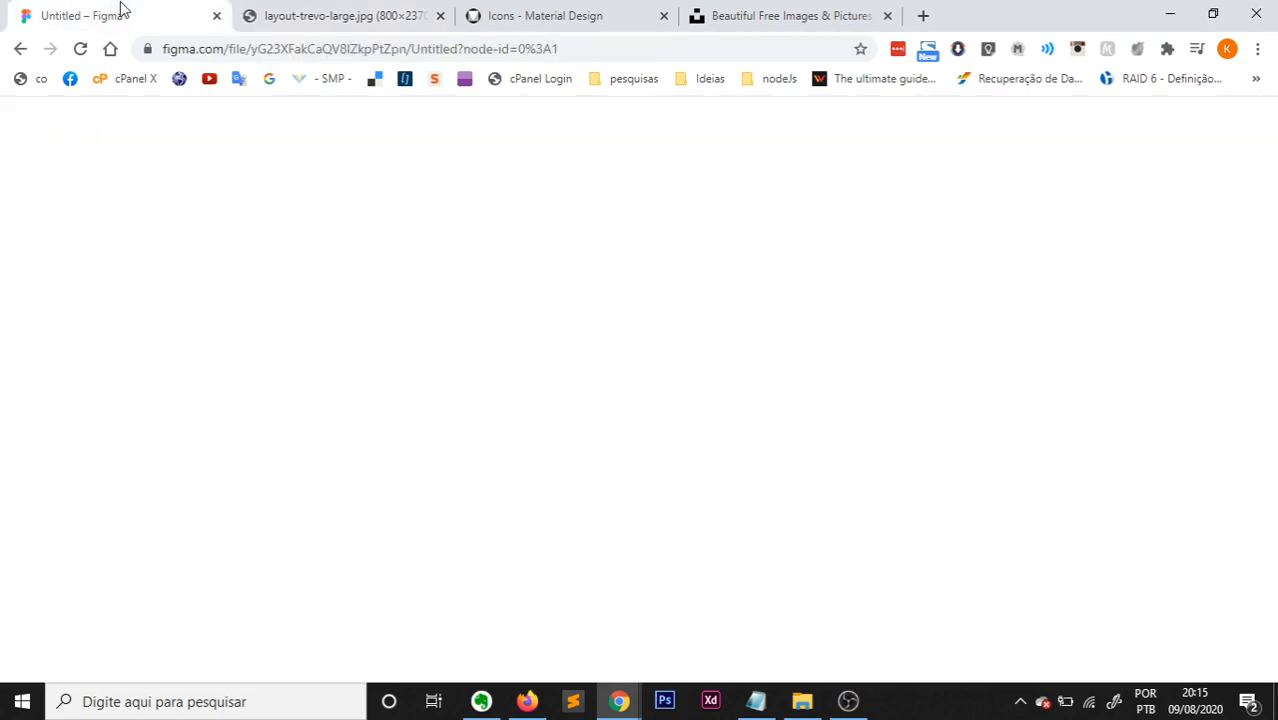
click(922, 15)
text(LORE)
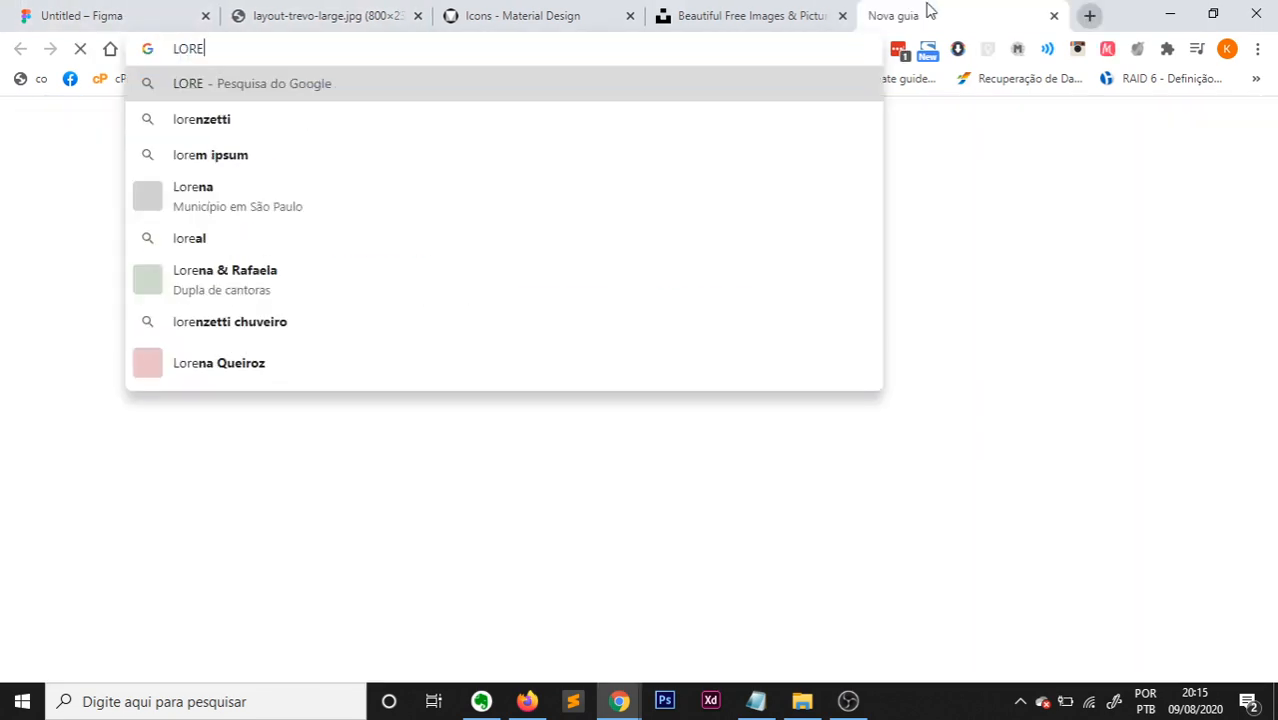
text(M IPSUM)
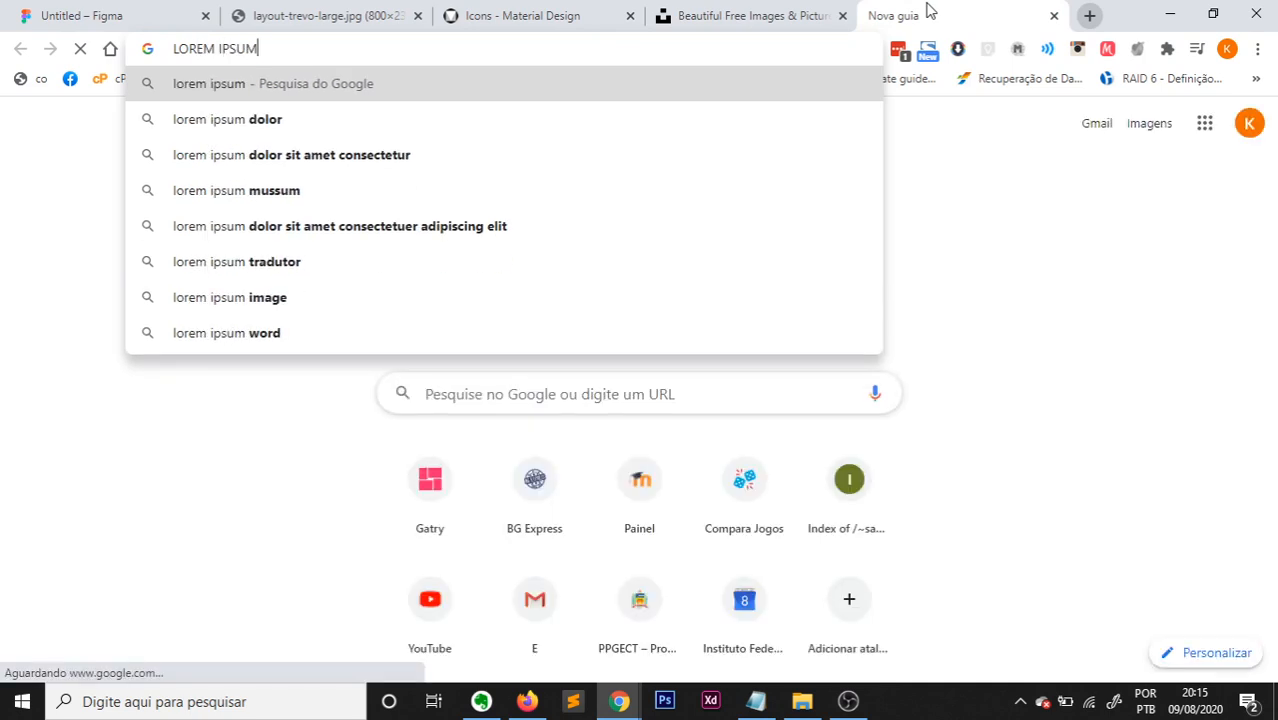
key(Return)
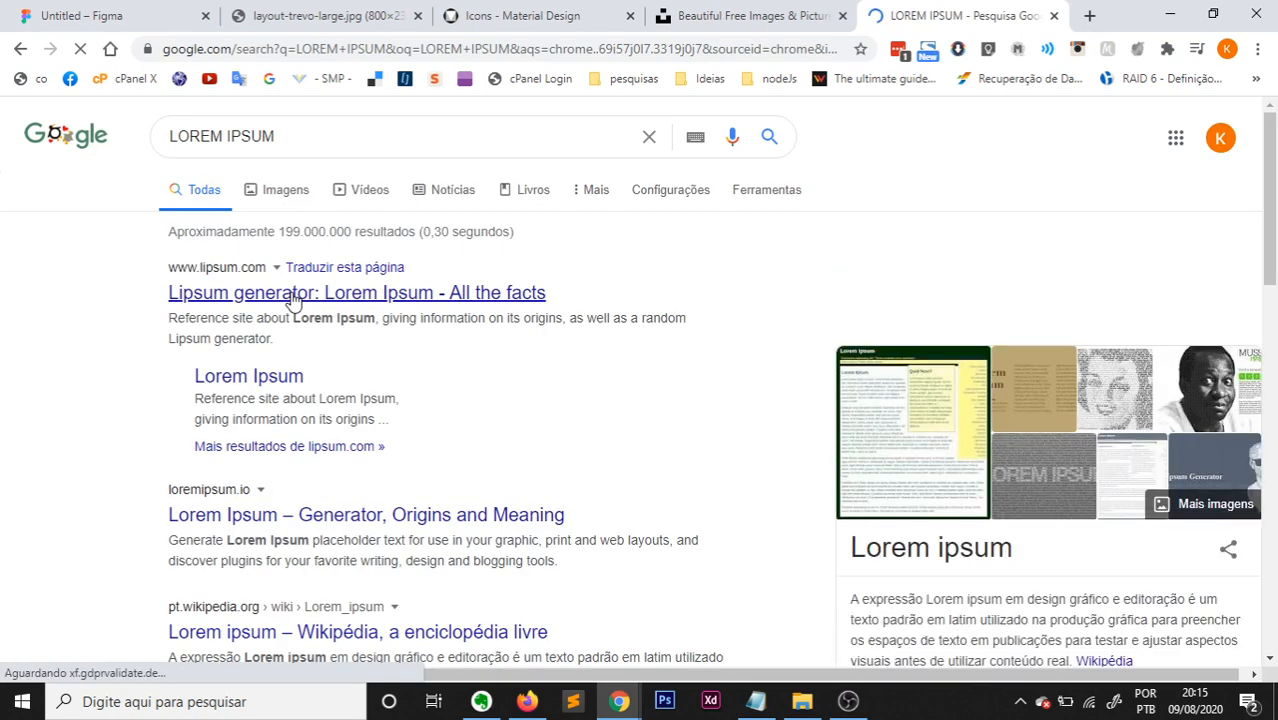
click(293, 299)
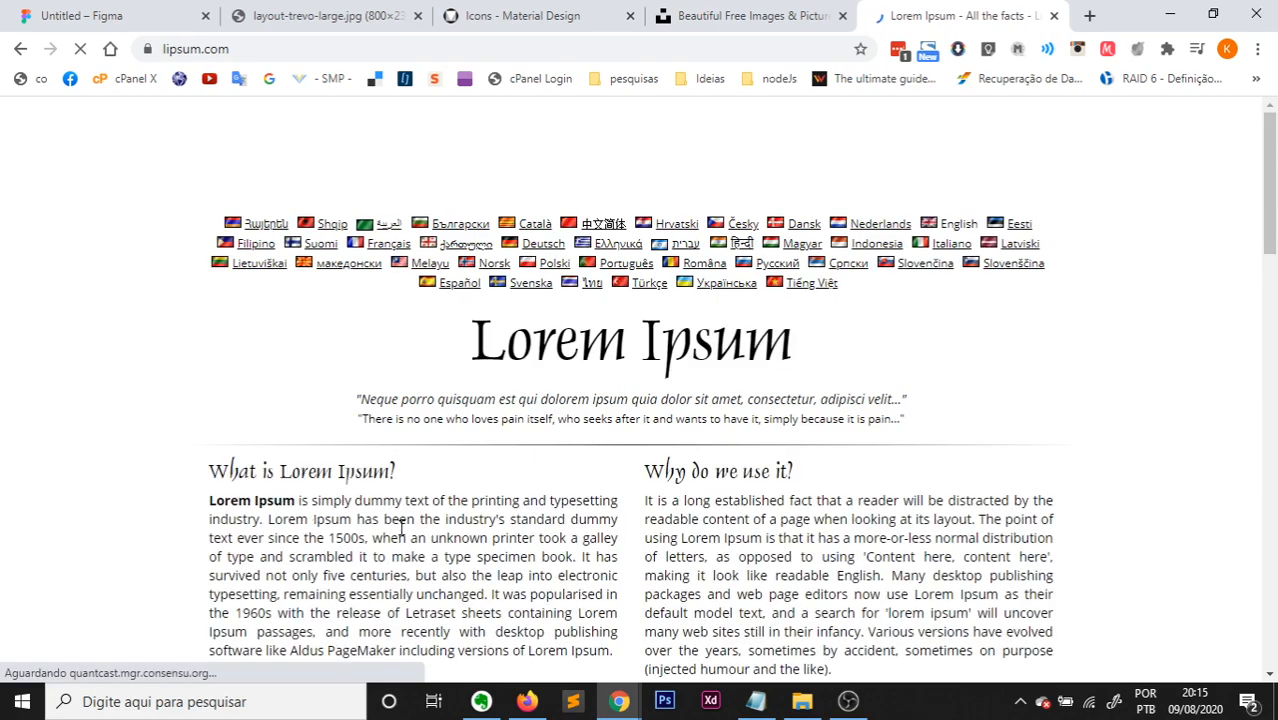
Copy the passage from "There are many variations" to "some form" on the Lipsum page and return to the Figma file.
scroll(401, 527, down, 8)
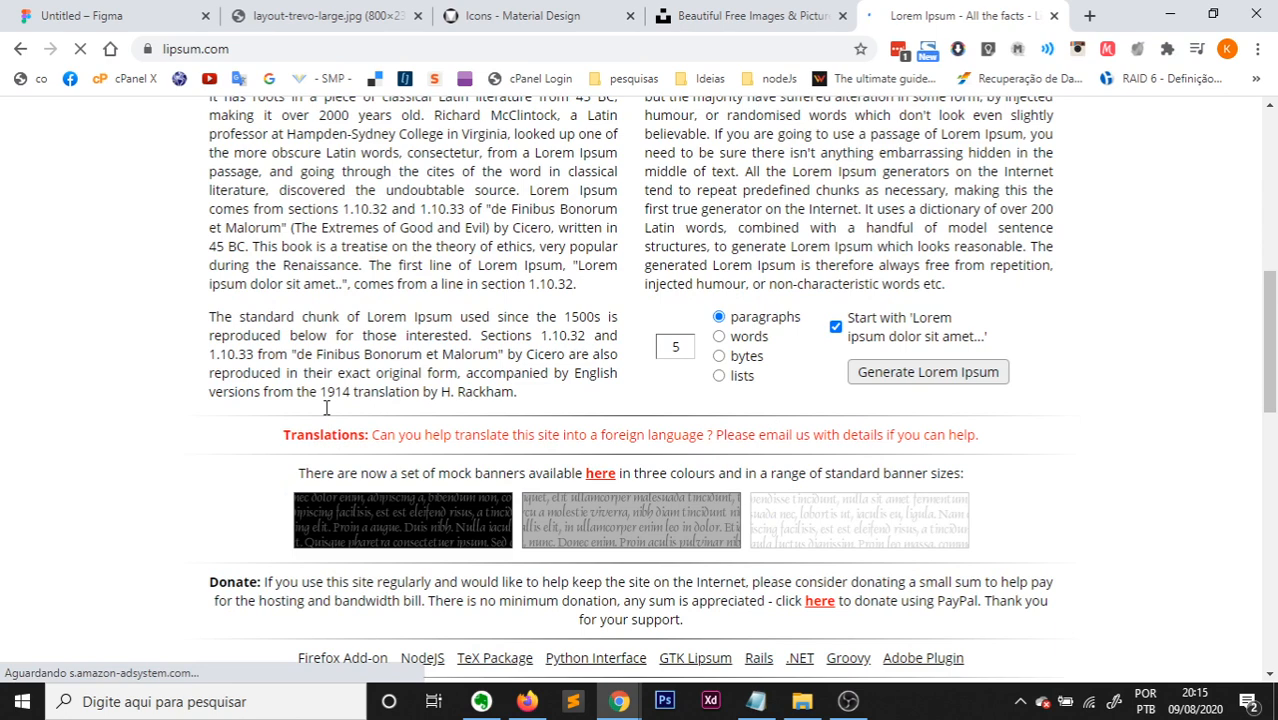
scroll(326, 407, up, 3)
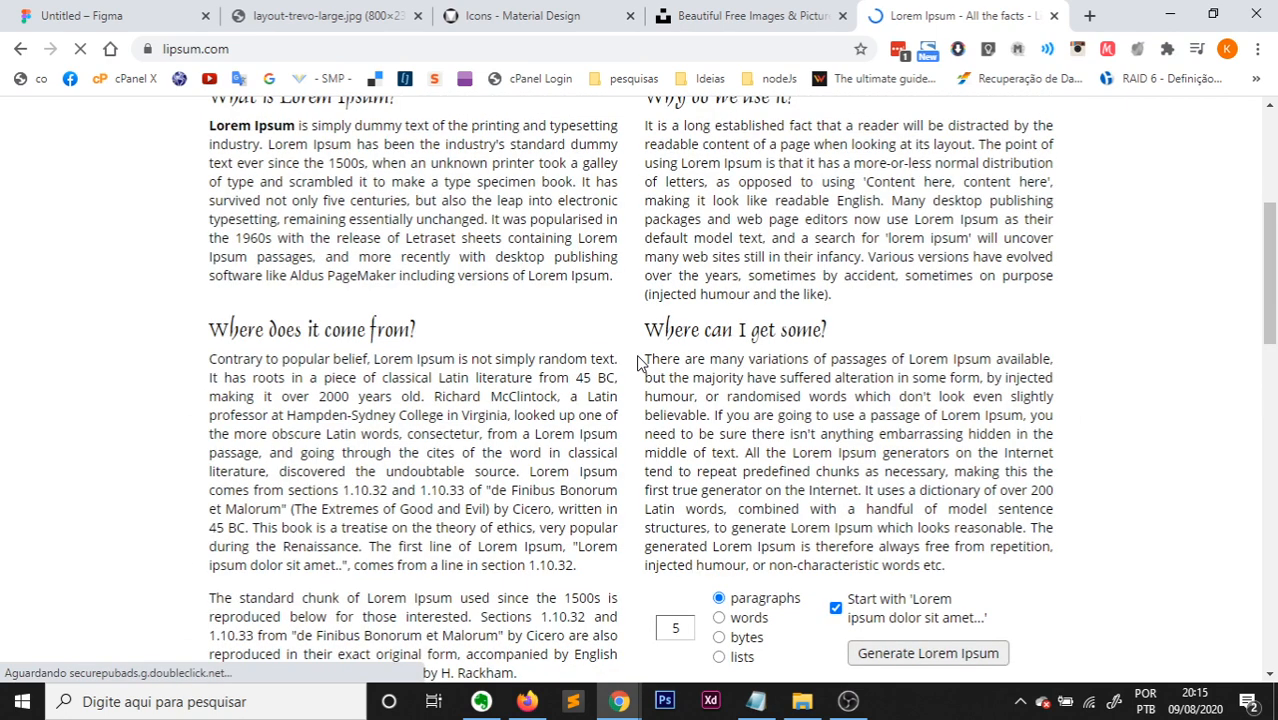
click(128, 12)
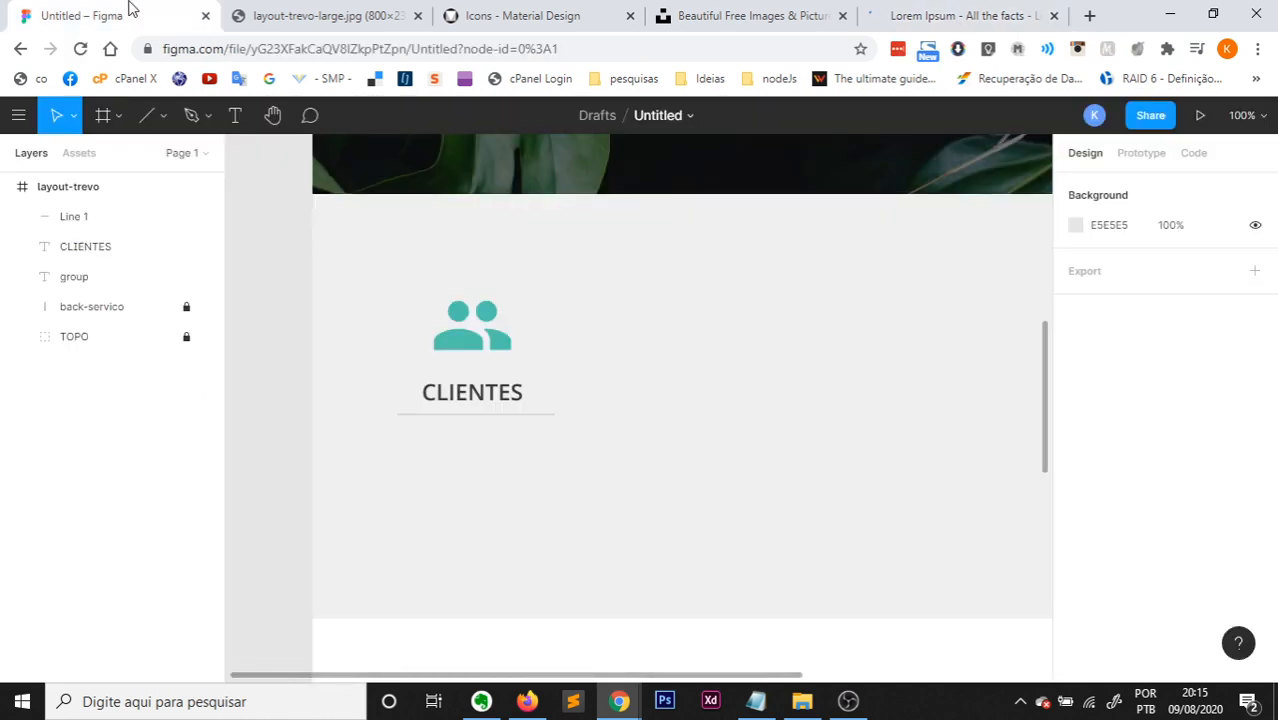
Draw a text box about 165 × 104 px below the CLIENTES divider line and paste the copied Lorem Ipsum passage into it.
key(t)
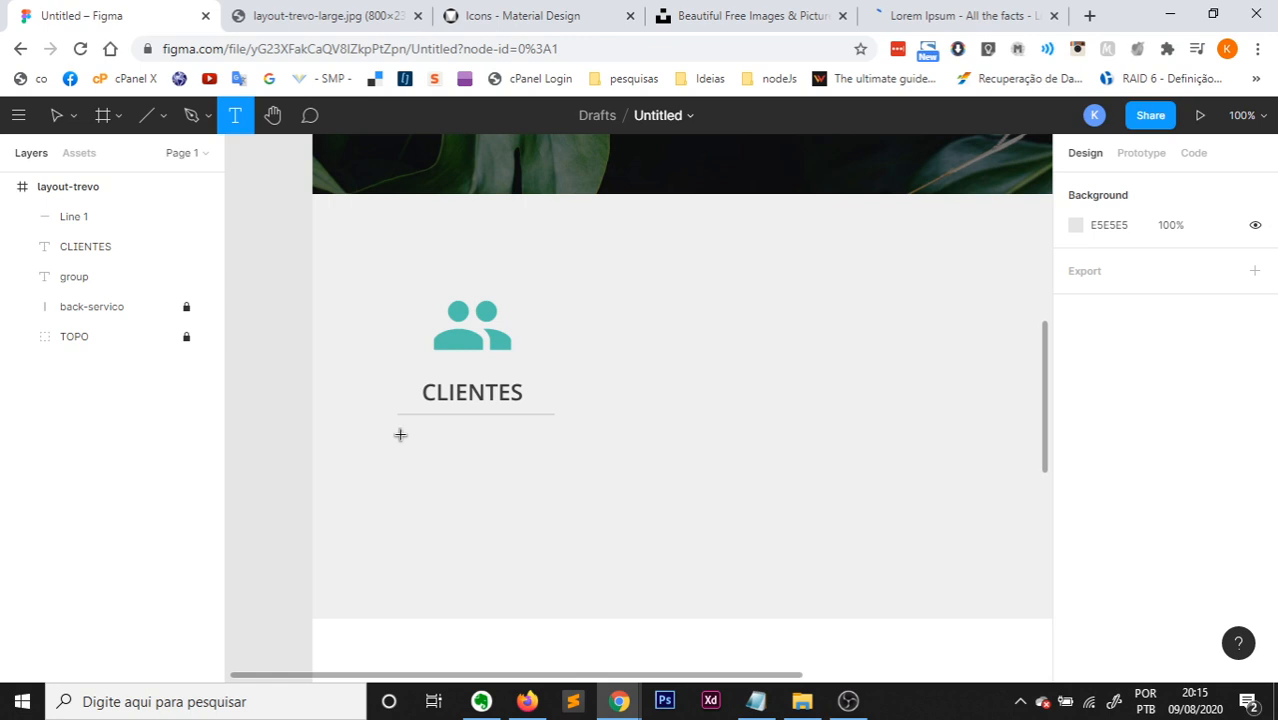
drag(400, 434, 543, 528)
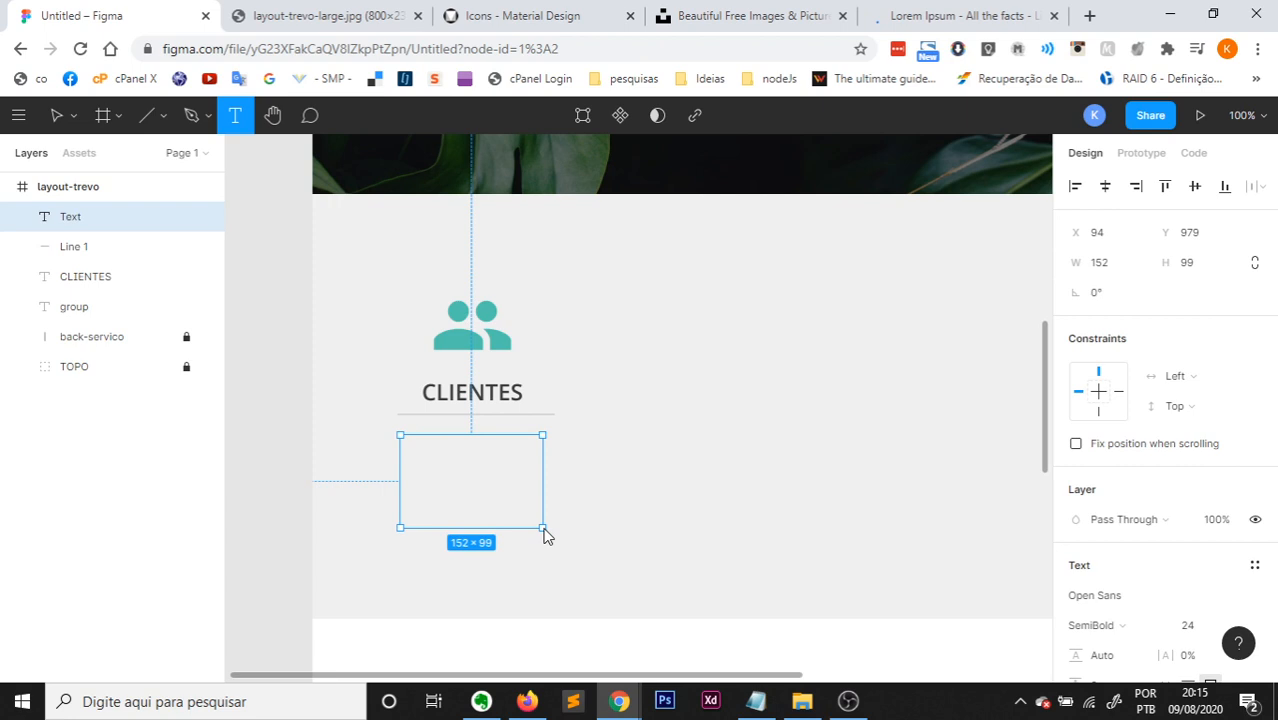
drag(544, 535, 555, 532)
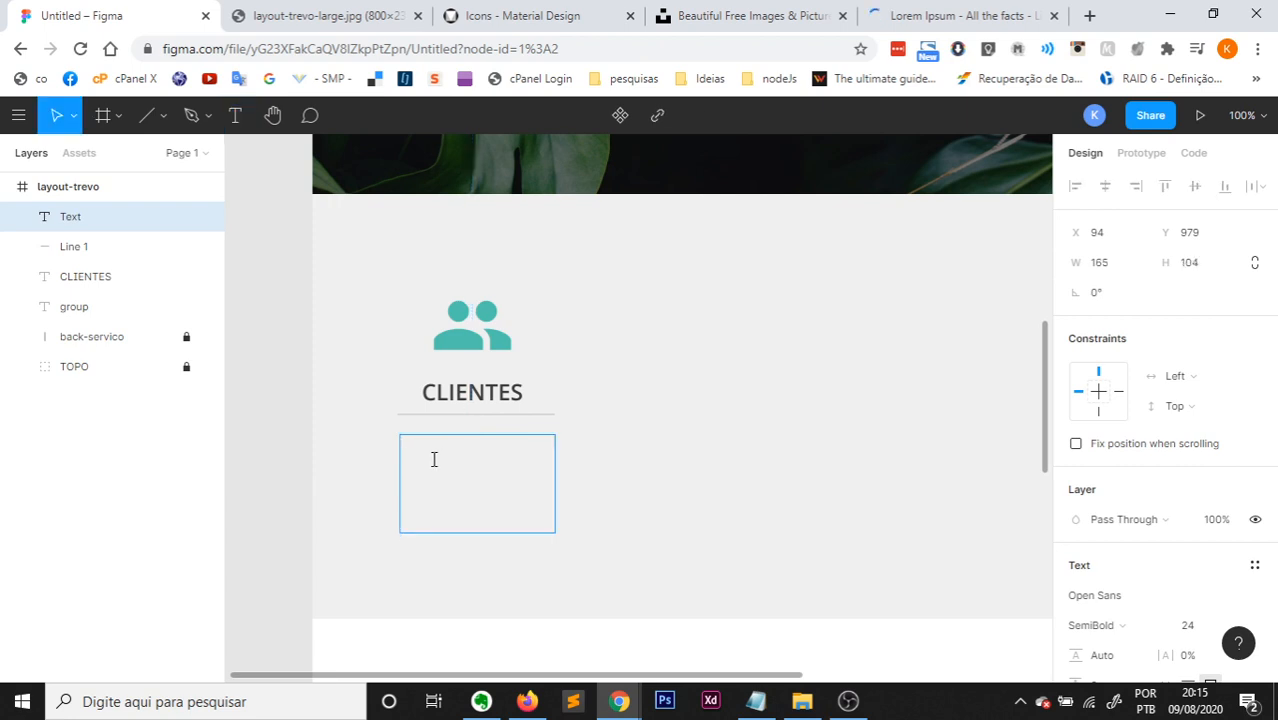
key(ctrl+v)
scroll(476, 465, down, 1)
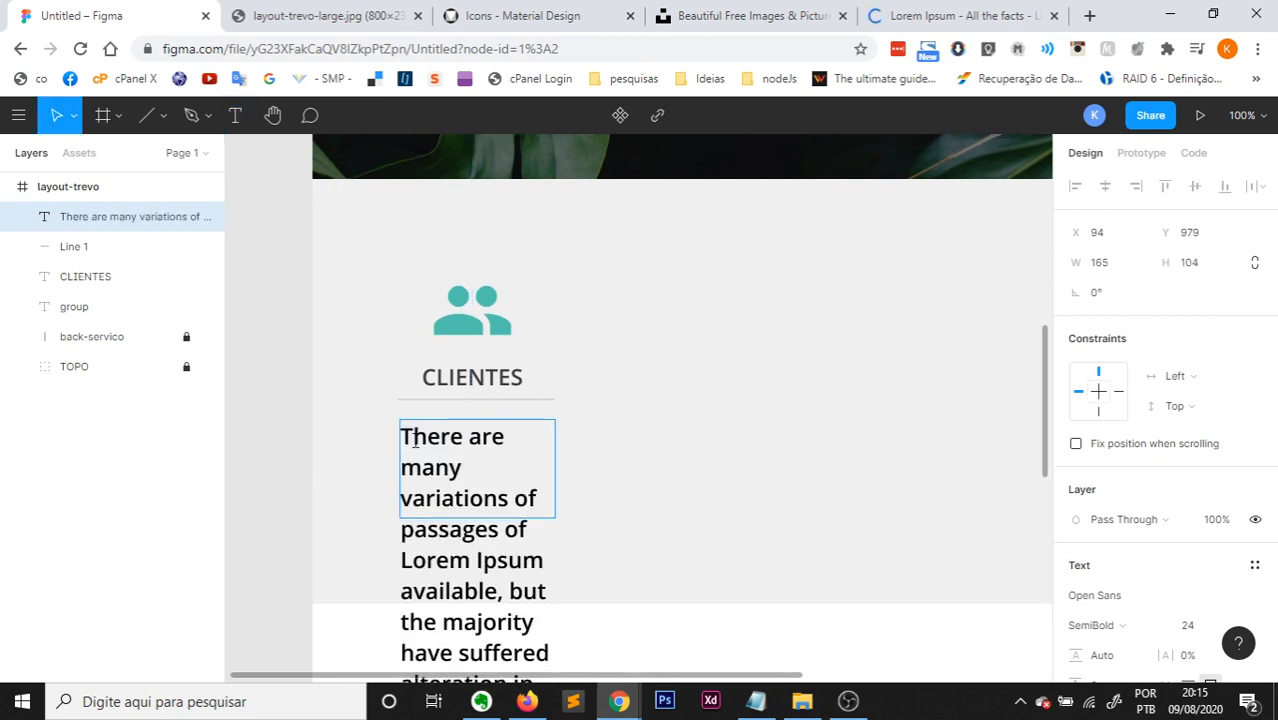
Set the whole pasted passage below the CLIENTES line to font size 12 and Regular weight.
drag(400, 436, 559, 666)
scroll(570, 600, down, 5)
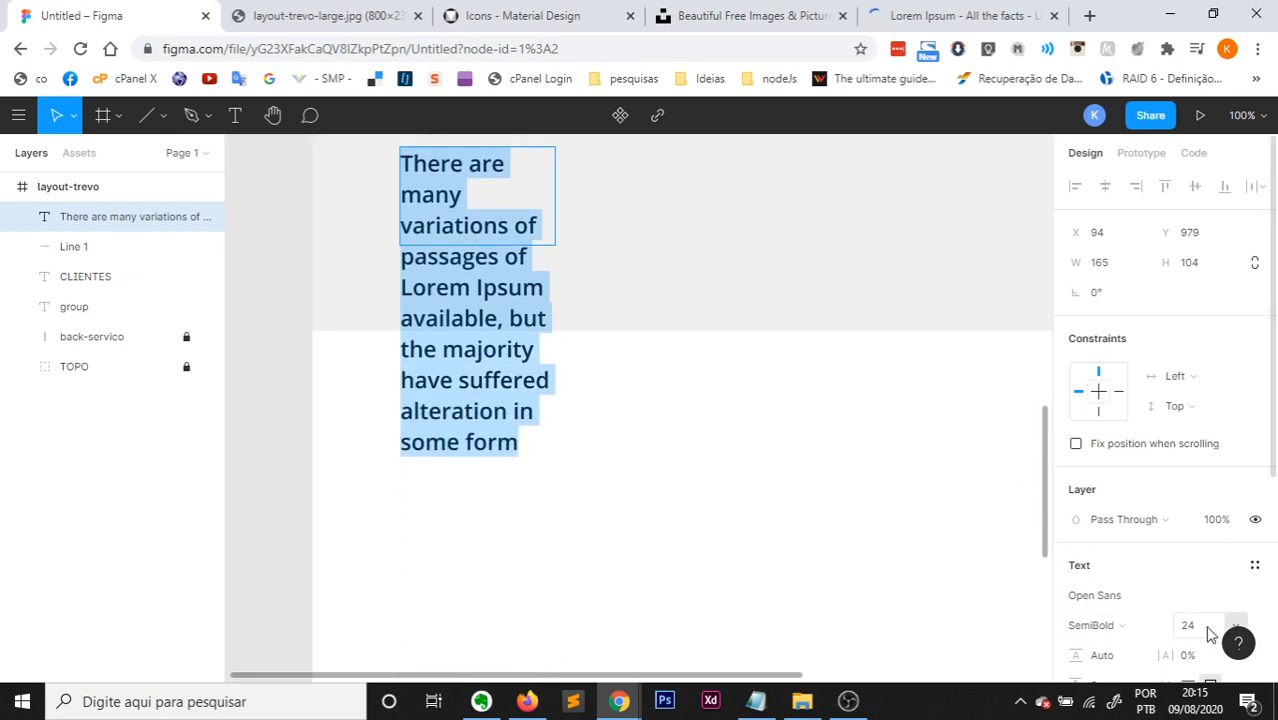
scroll(1210, 610, down, 1)
scroll(1214, 576, down, 1)
click(1238, 539)
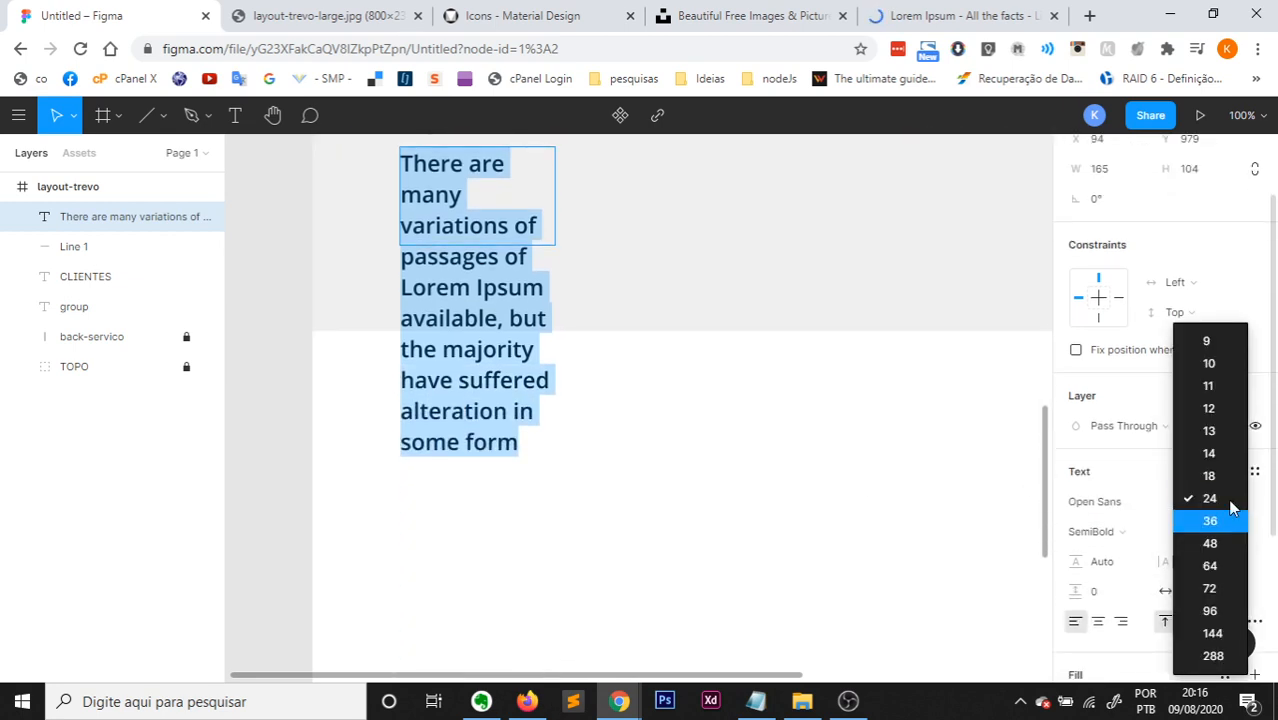
click(1210, 412)
scroll(685, 406, up, 1)
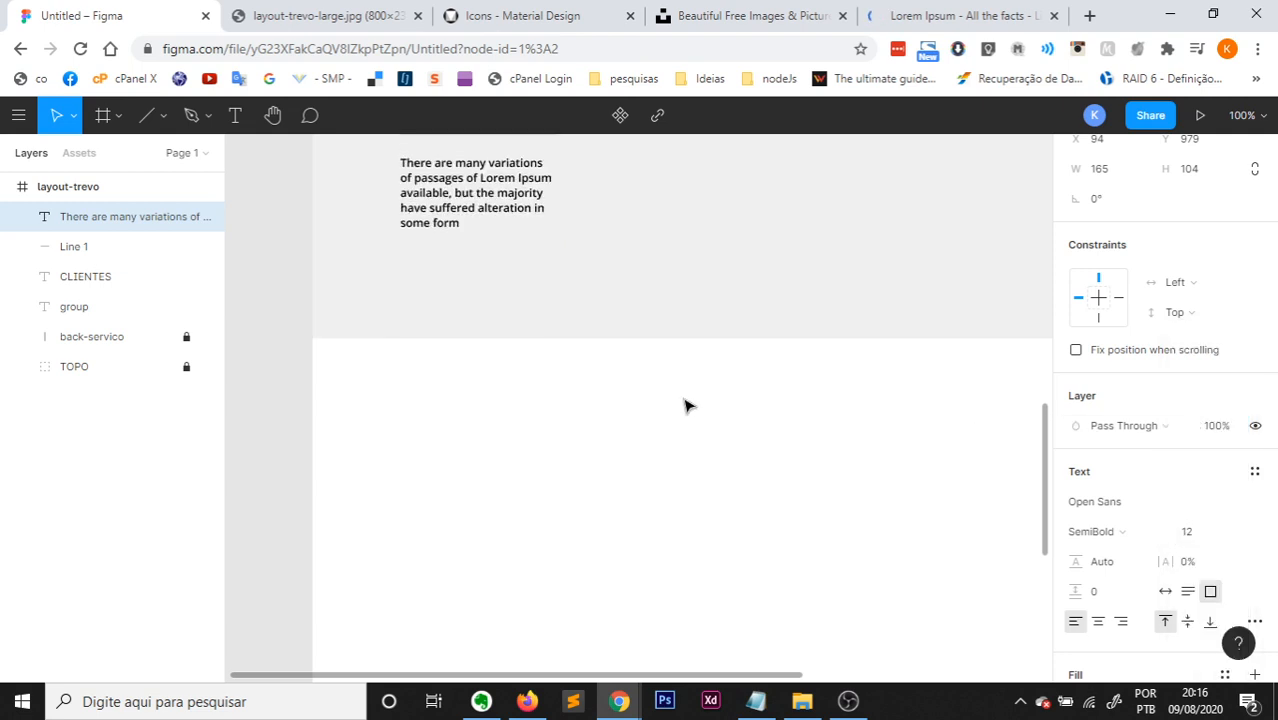
click(1158, 538)
click(1110, 462)
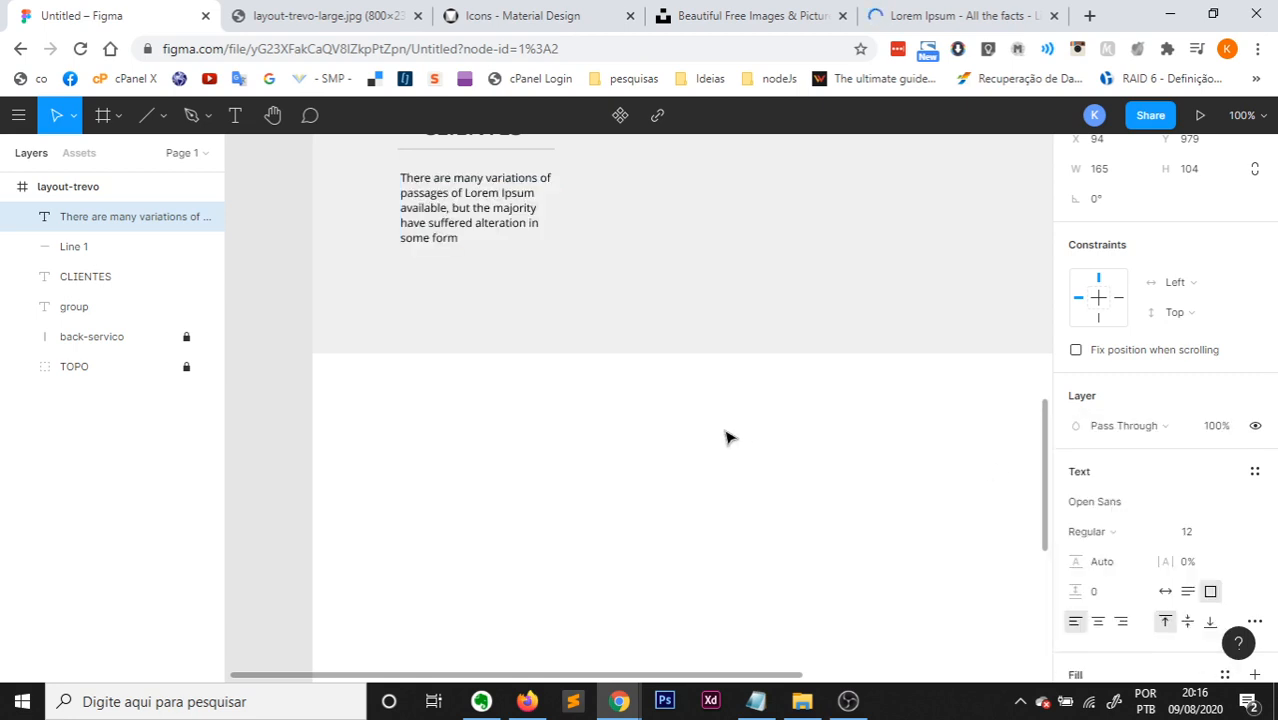
Shorten the description under the CLIENTES line to "There are many variations of passages of Lorem Ipsum" and centre-align it.
scroll(680, 430, up, 2)
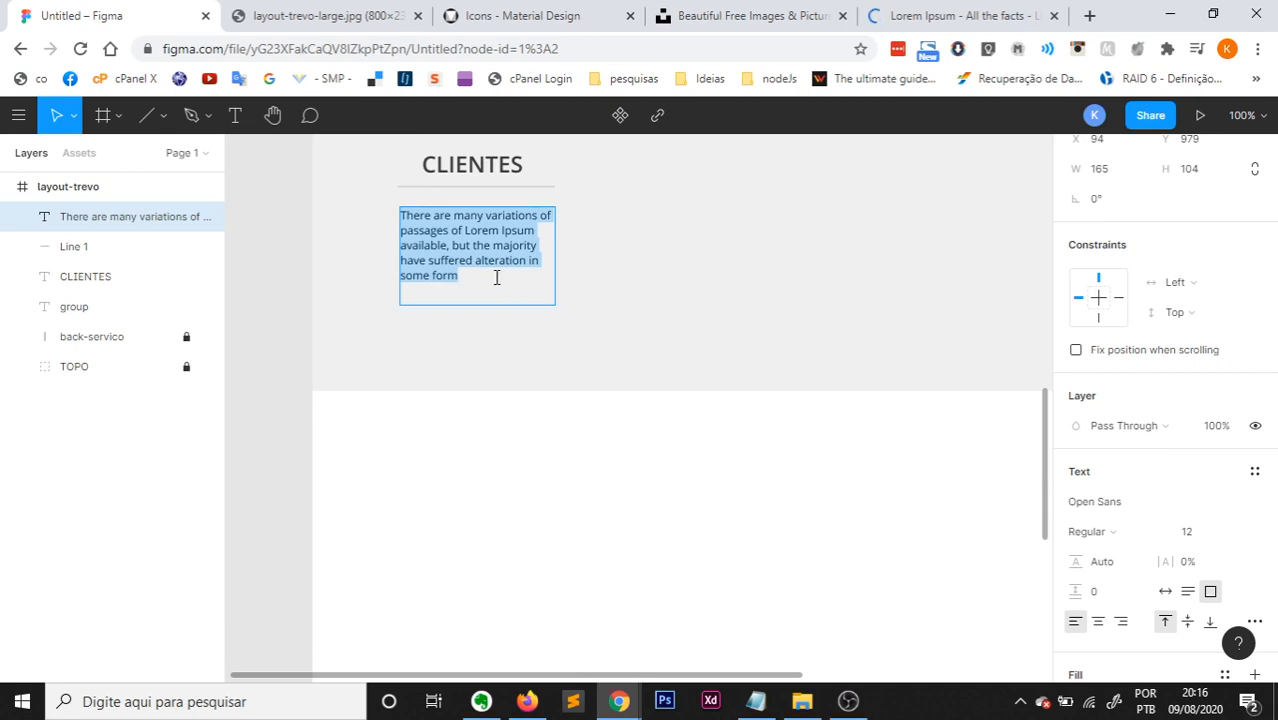
drag(496, 277, 386, 250)
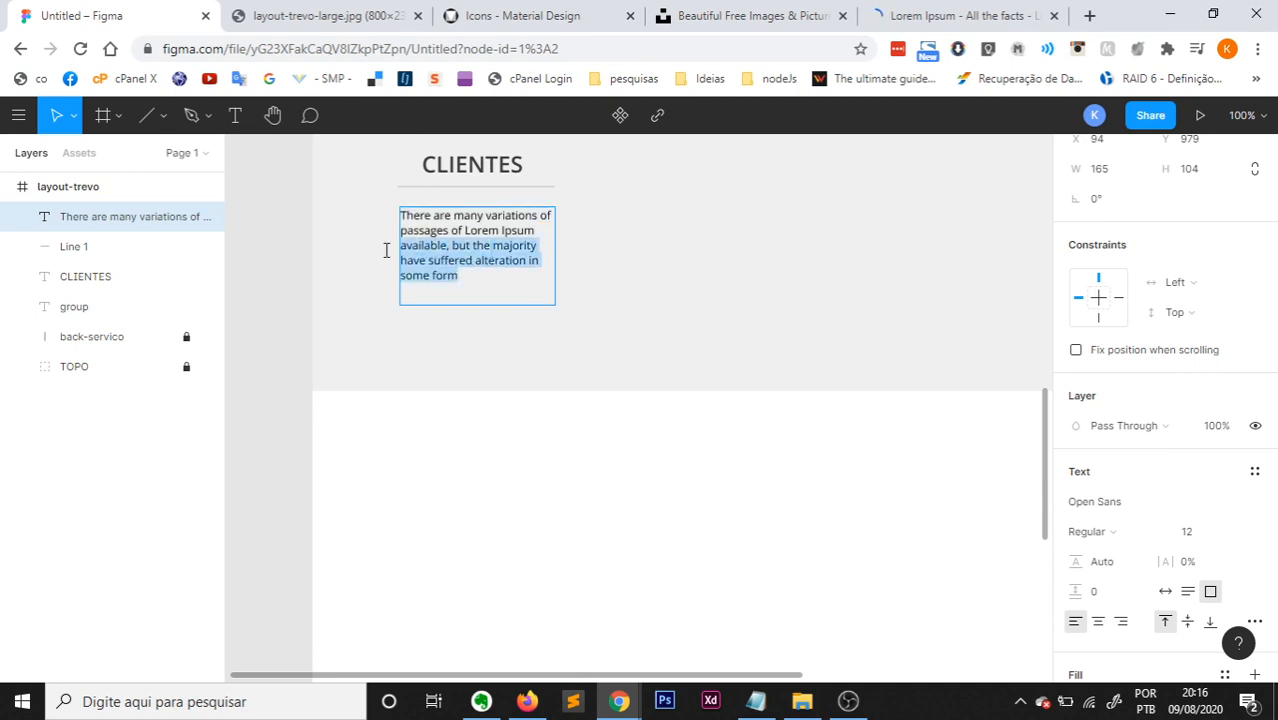
key(BackSpace)
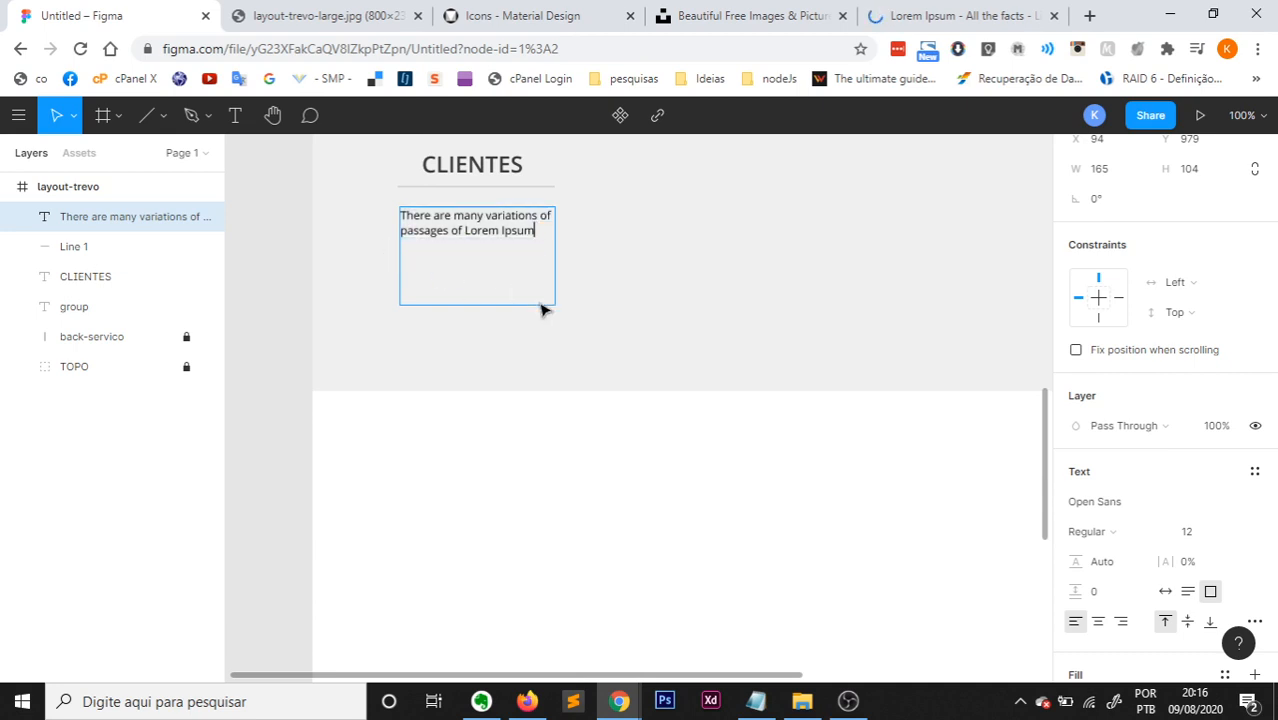
key(Escape)
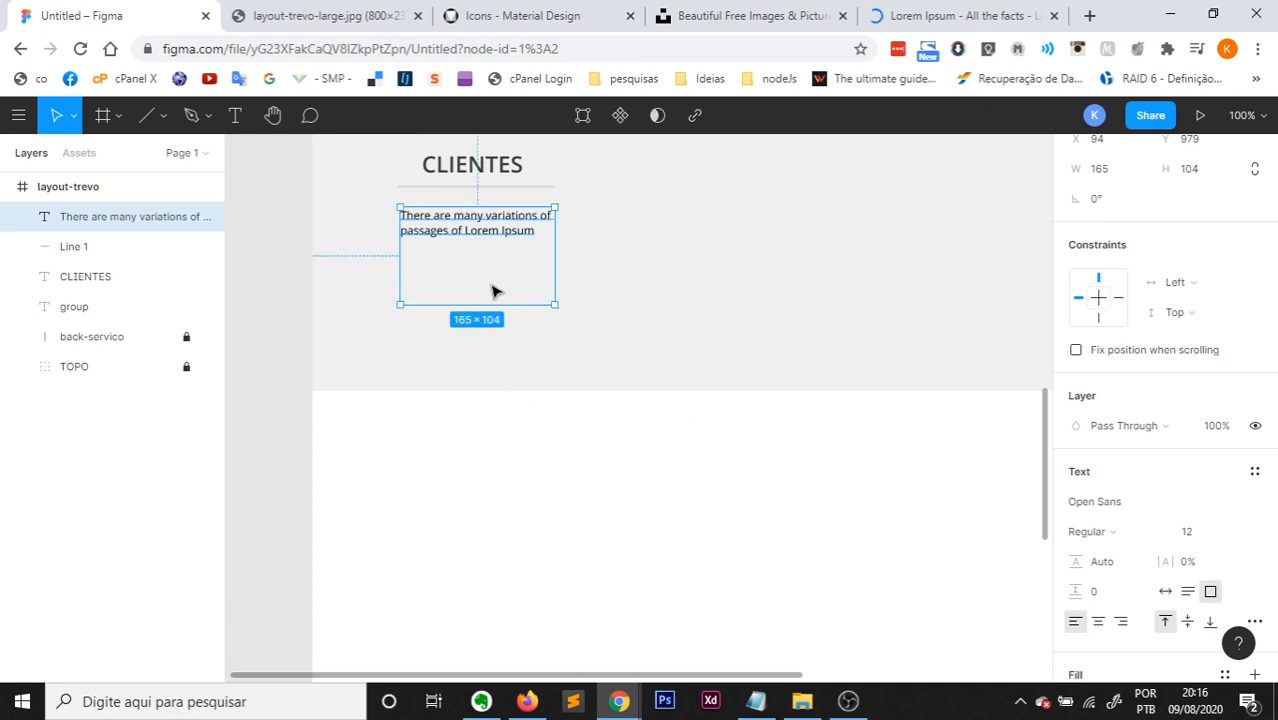
click(1098, 621)
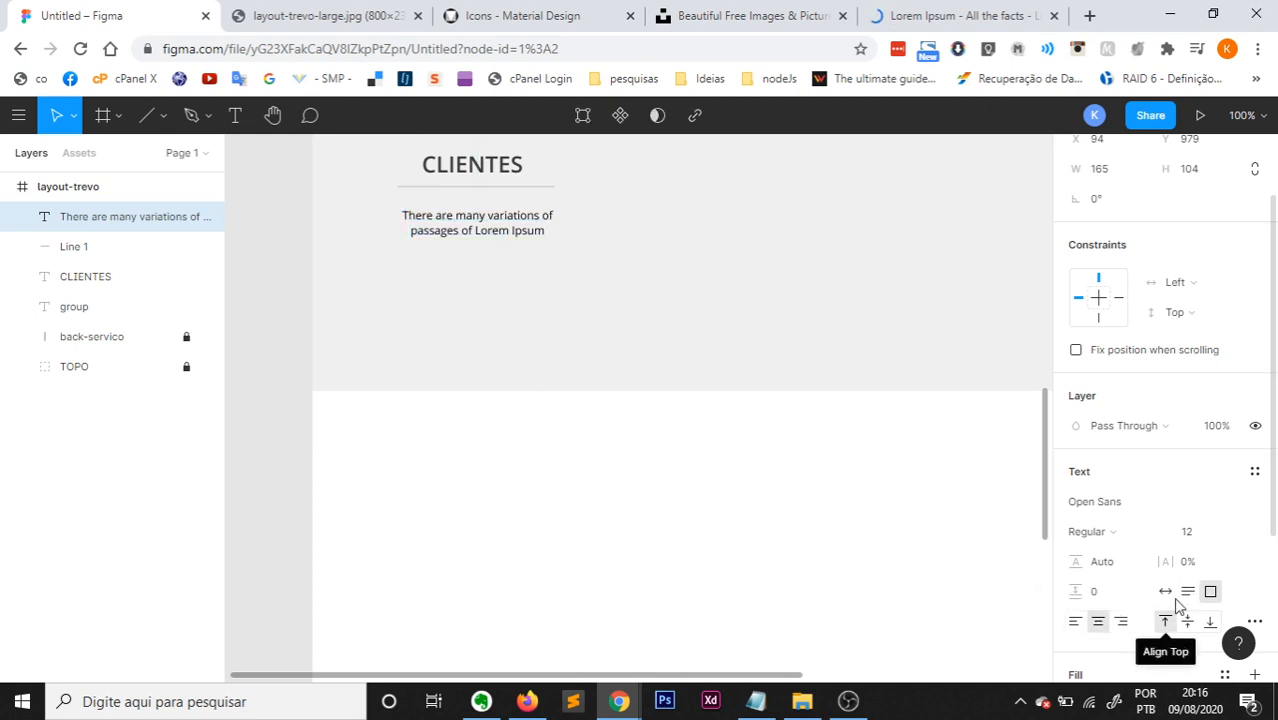
Set the CLIENTES description text's fill colour to the grey 858585.
scroll(1150, 565, down, 2)
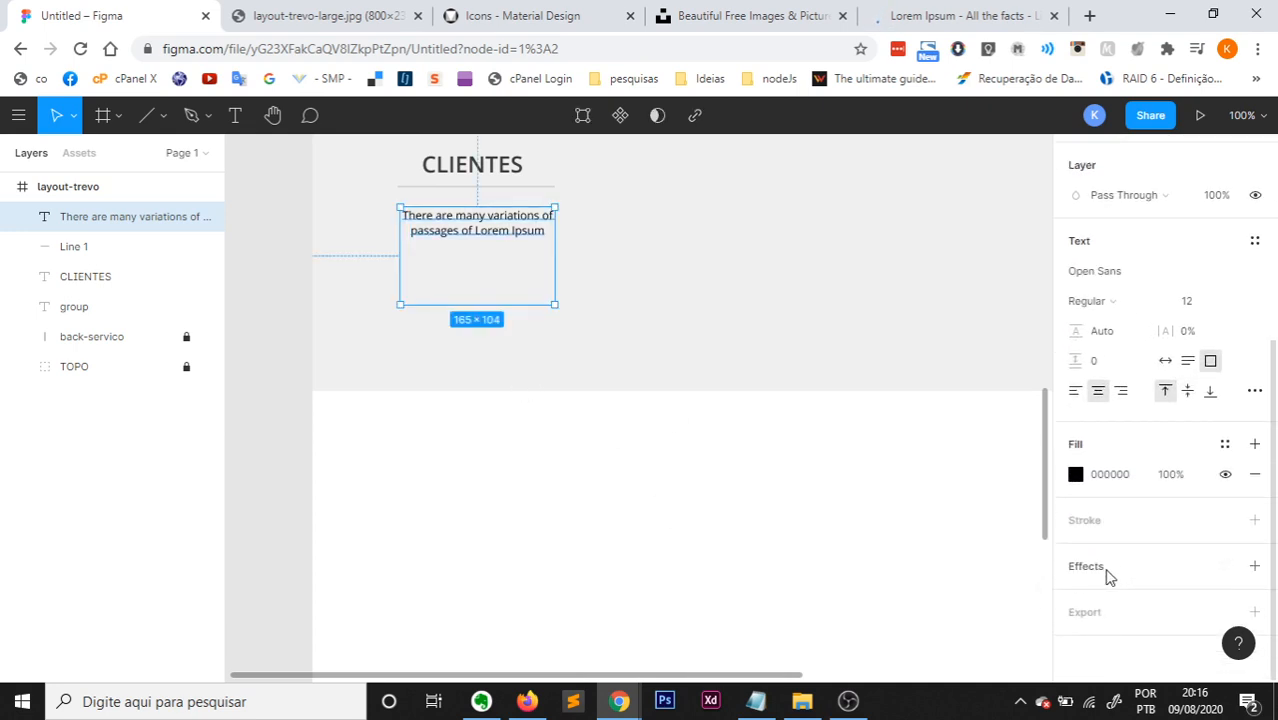
click(1075, 474)
drag(856, 365, 826, 319)
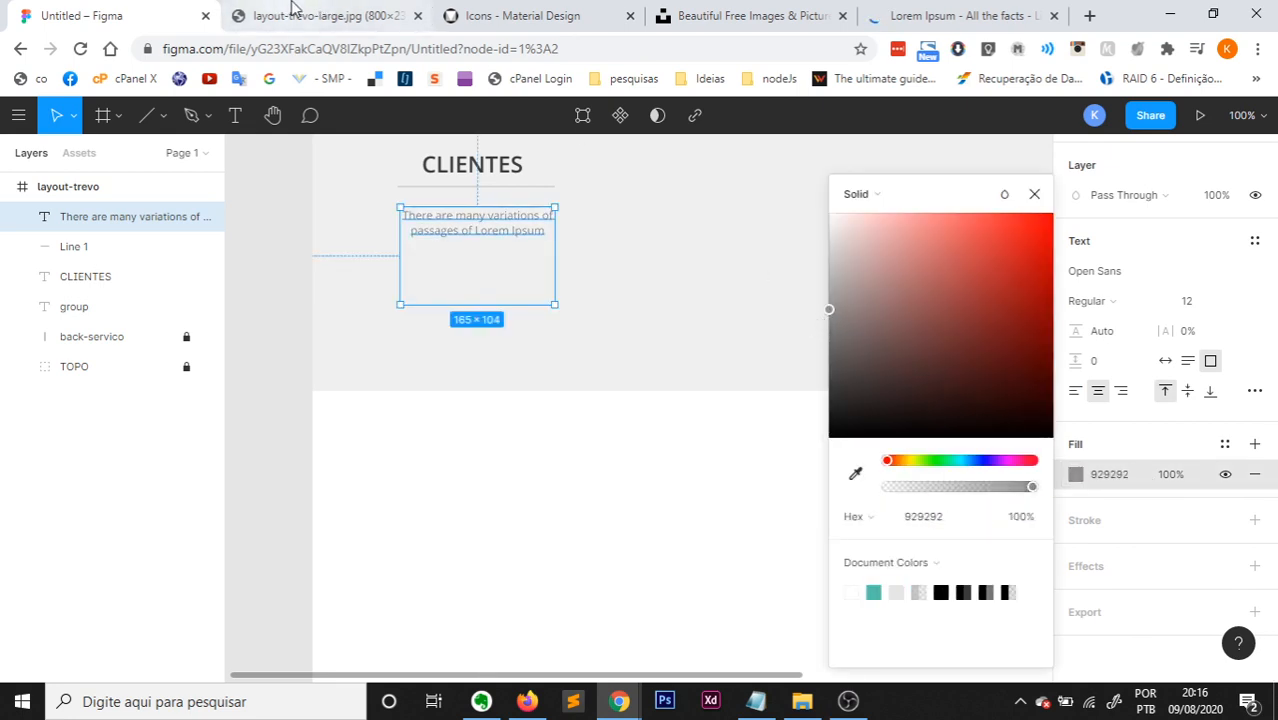
click(293, 12)
click(160, 12)
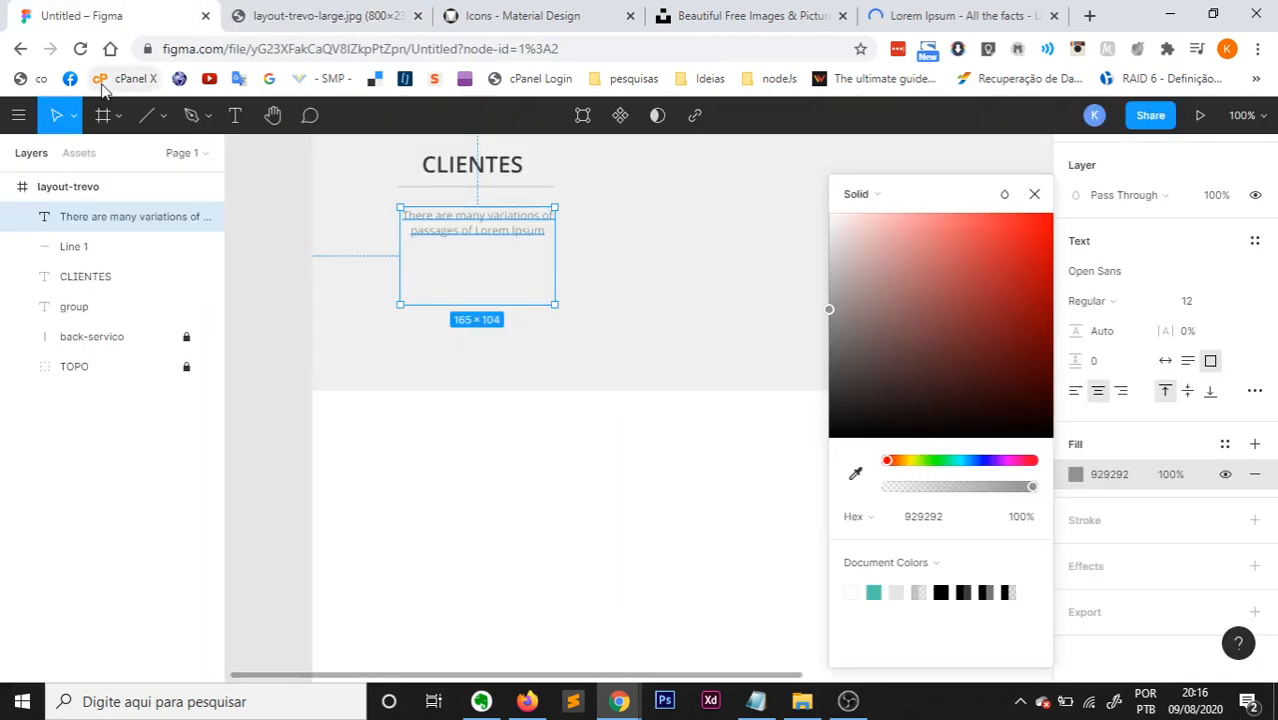
drag(828, 311, 828, 321)
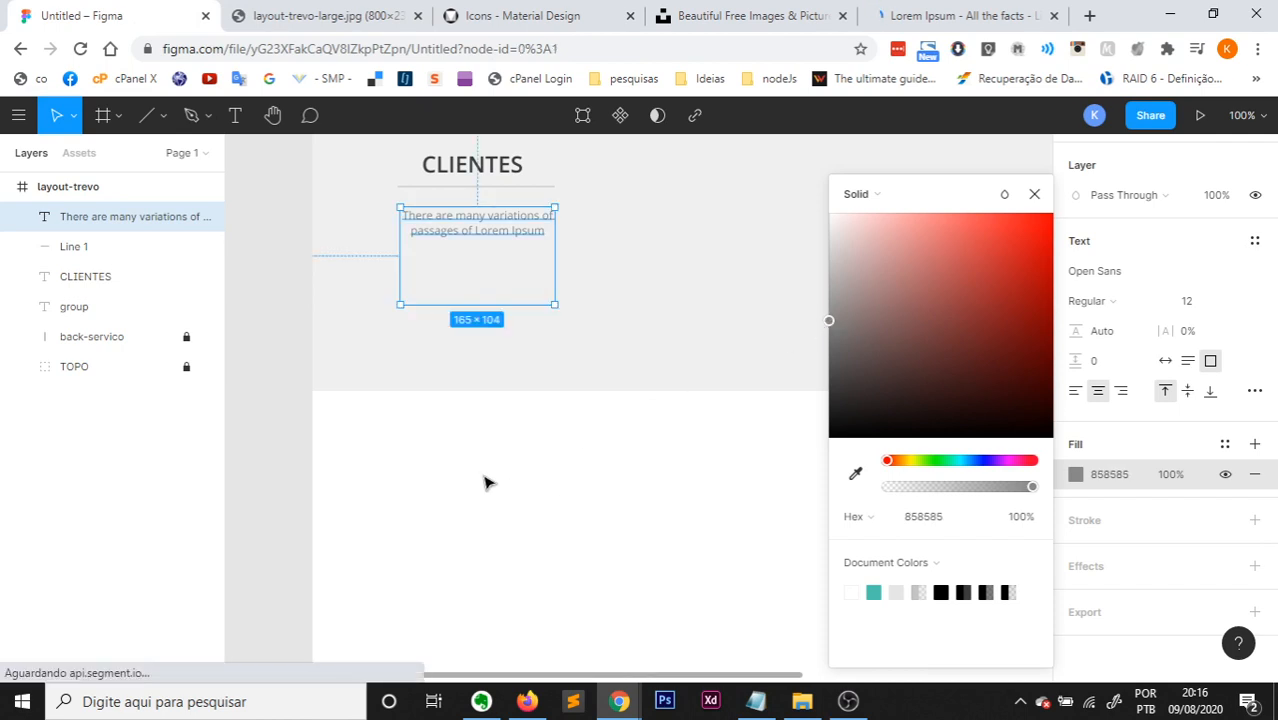
click(556, 483)
Check the icons in the reference layout, choose people_outline on the Material Design icons page, and copy its name from the page address.
scroll(585, 320, up, 1)
scroll(672, 305, up, 5)
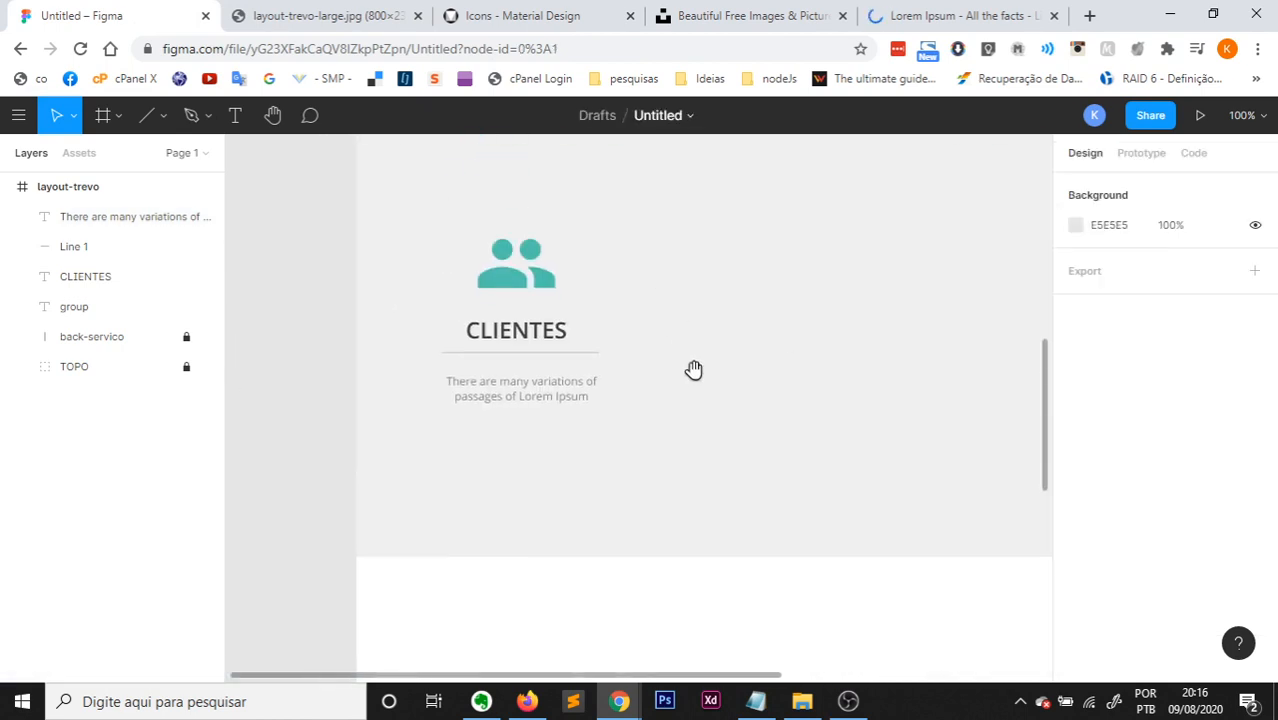
click(313, 12)
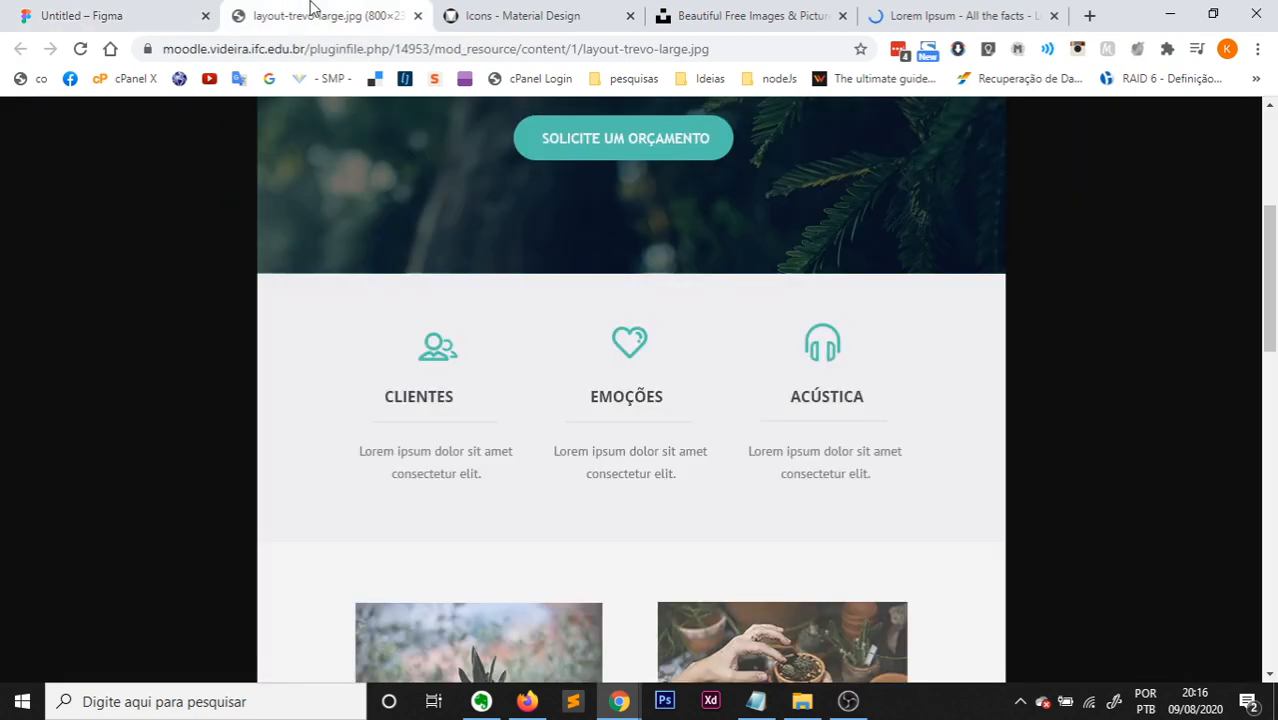
click(510, 14)
scroll(853, 385, up, 2)
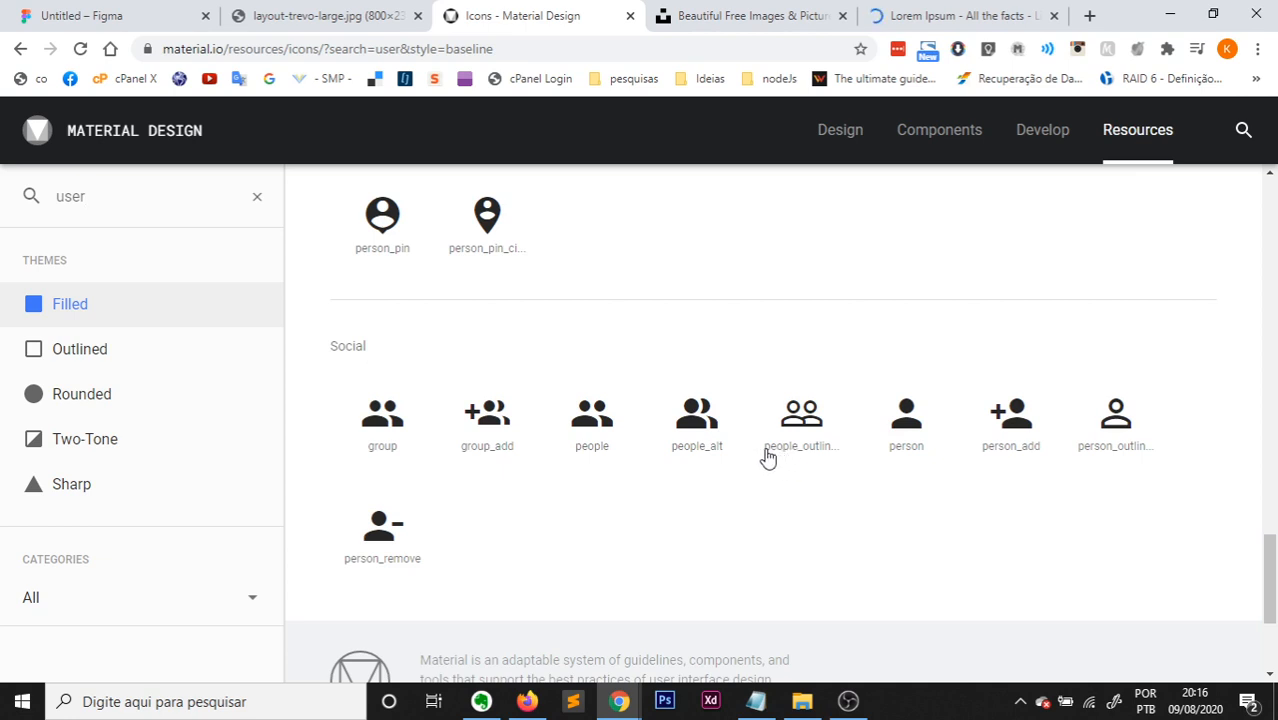
click(805, 454)
click(805, 454)
click(805, 454)
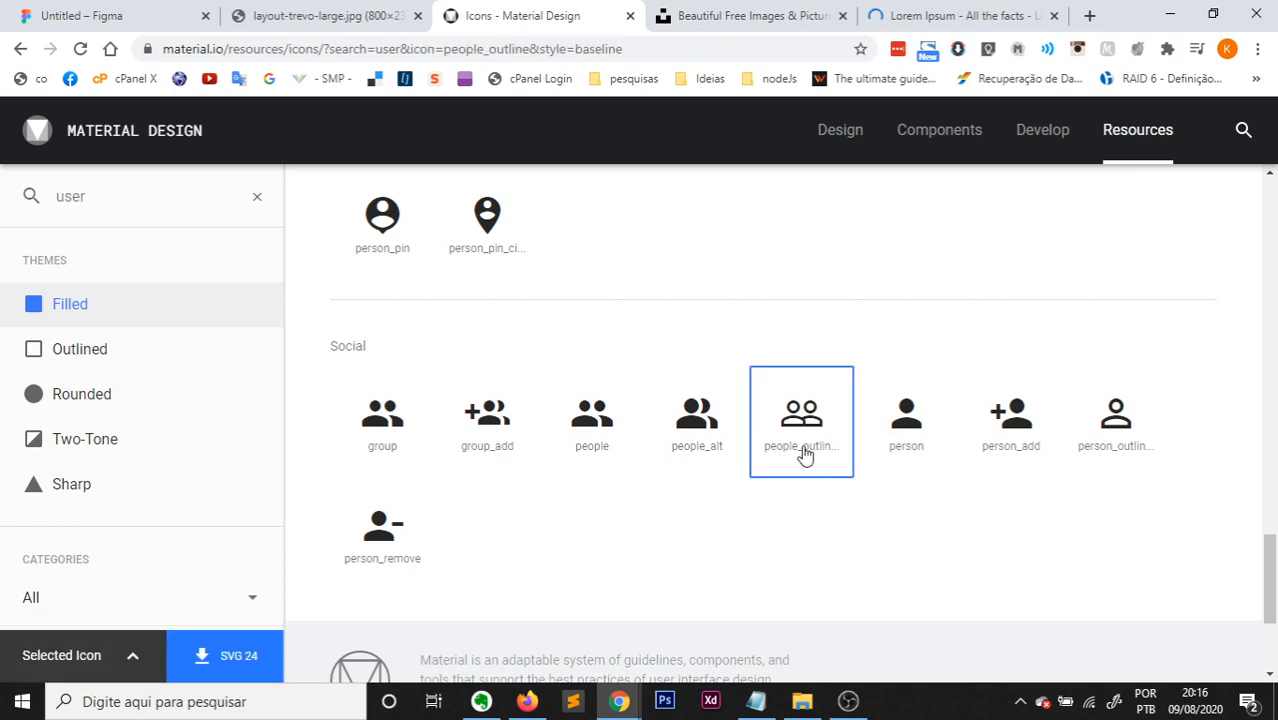
drag(444, 51, 530, 53)
Return to the Figma file and replace the icon above CLIENTES with people_outline.
click(110, 12)
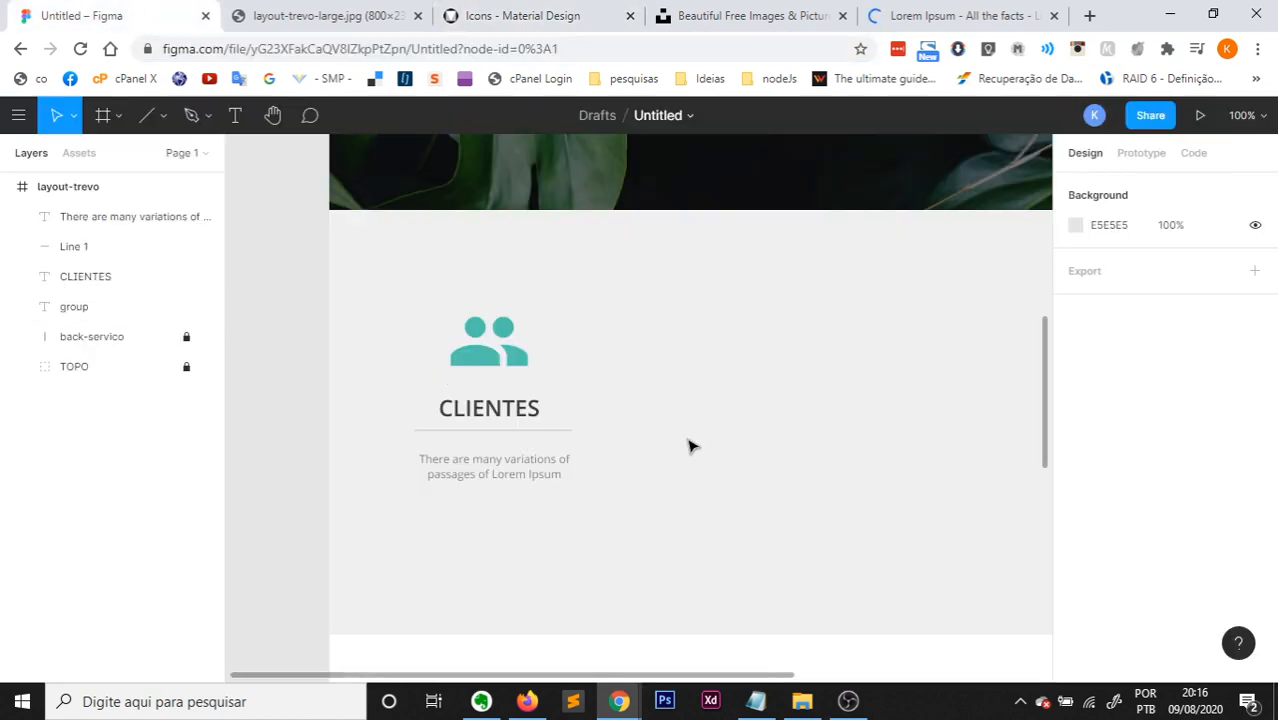
double_click(476, 352)
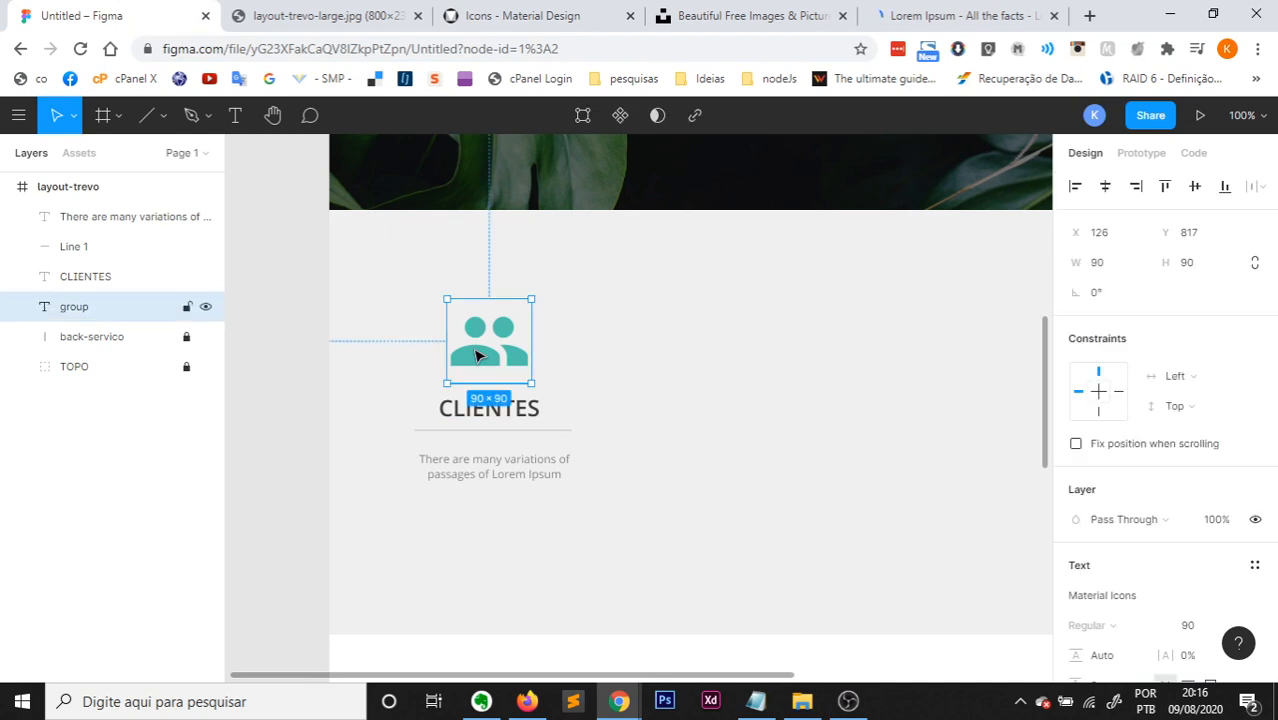
text(people_outline)
key(Escape)
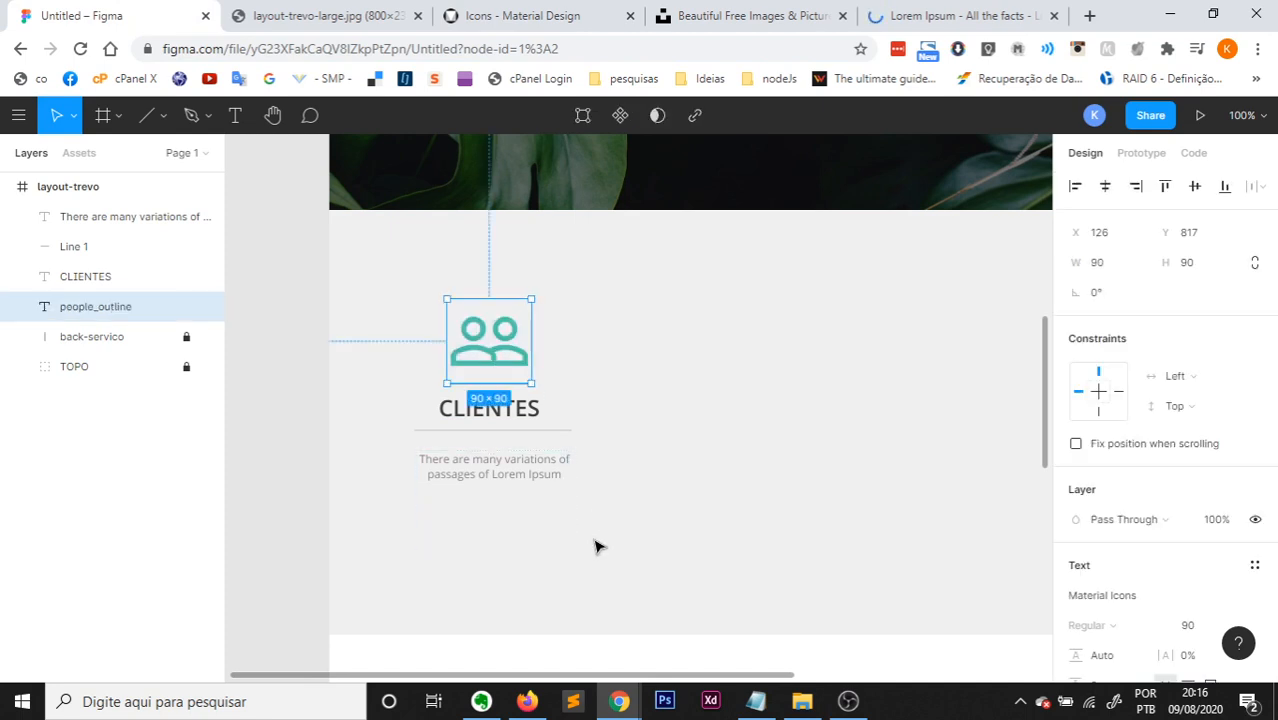
click(780, 428)
click(505, 368)
click(481, 504)
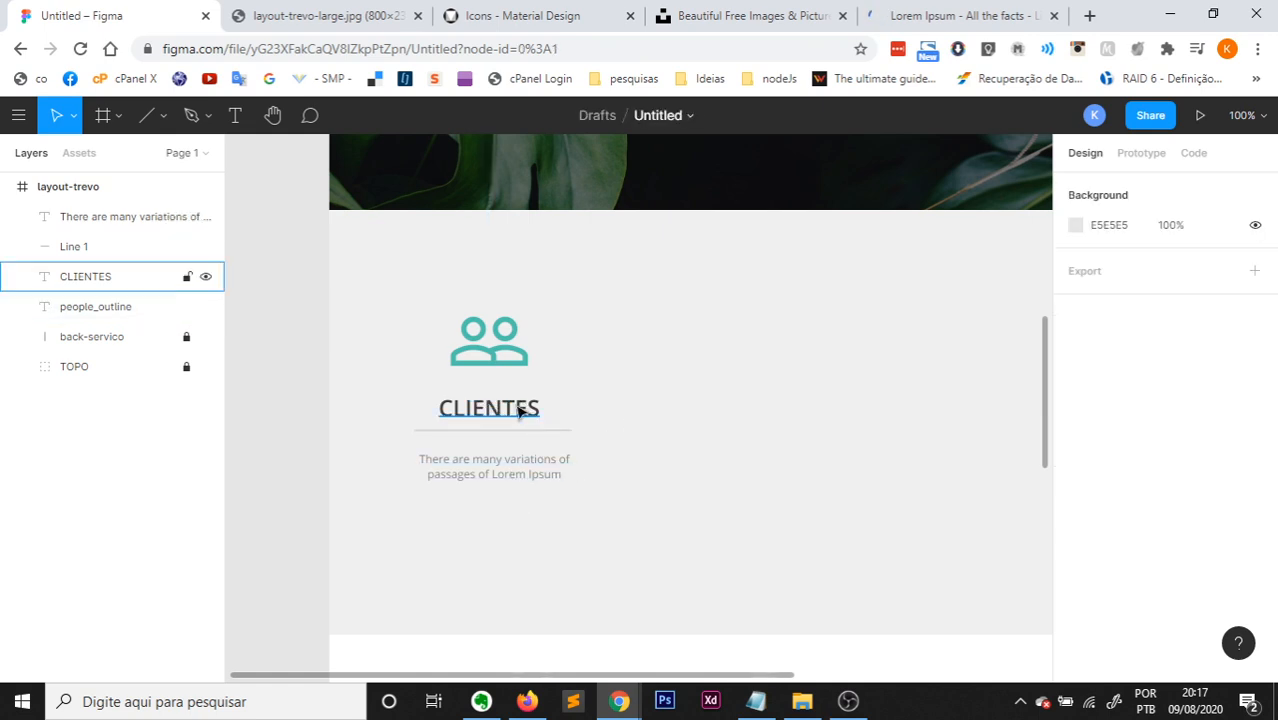
Set the description text below the CLIENTES divider line to font size 13.
click(514, 468)
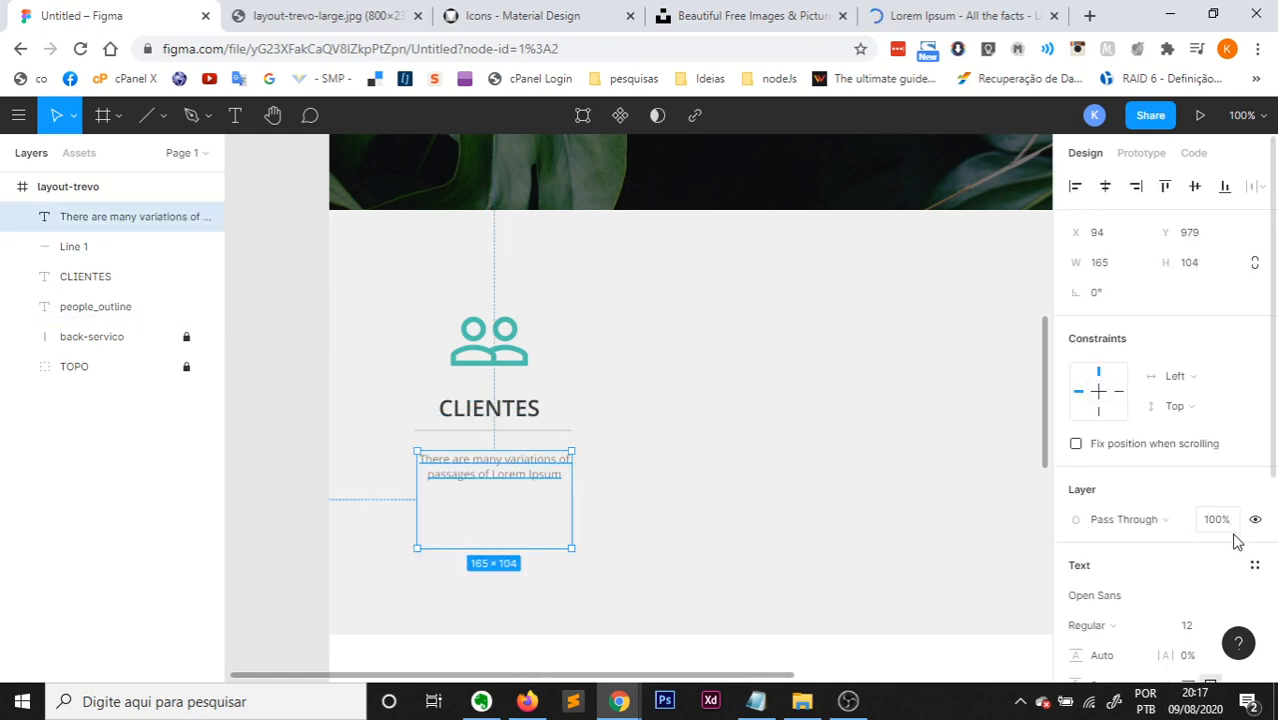
scroll(1241, 627, down, 1)
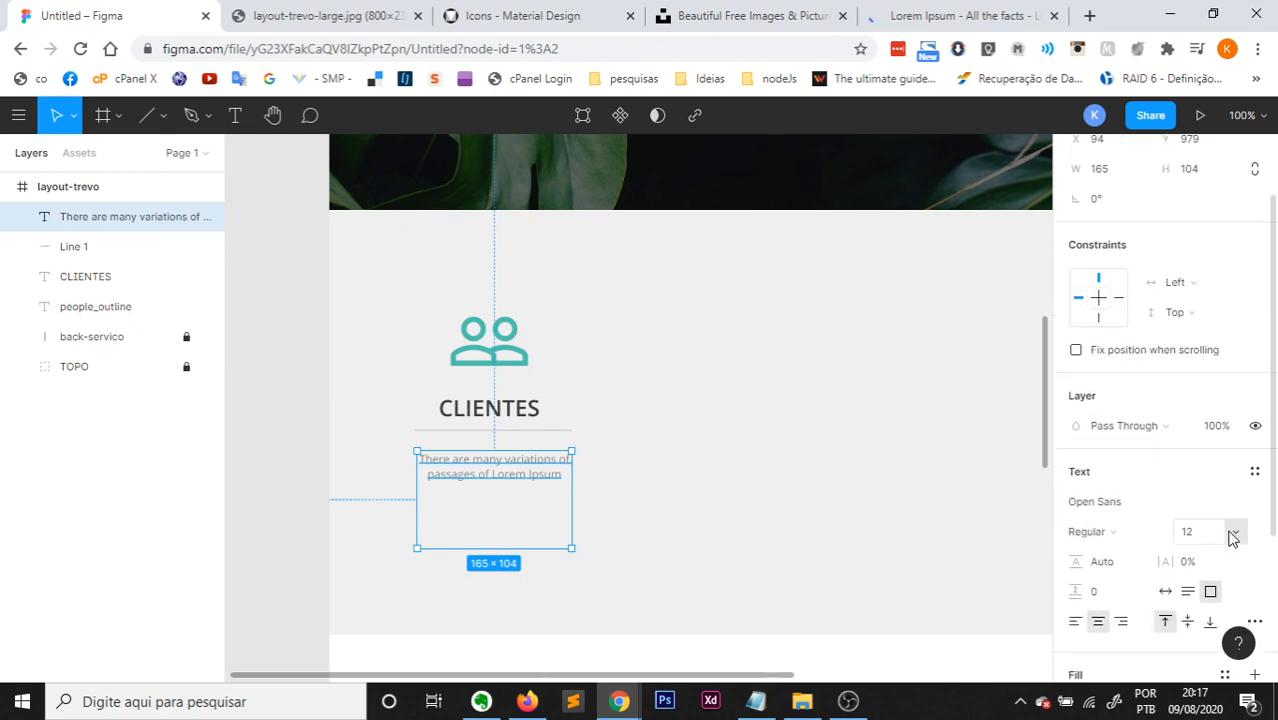
click(1233, 532)
click(1209, 432)
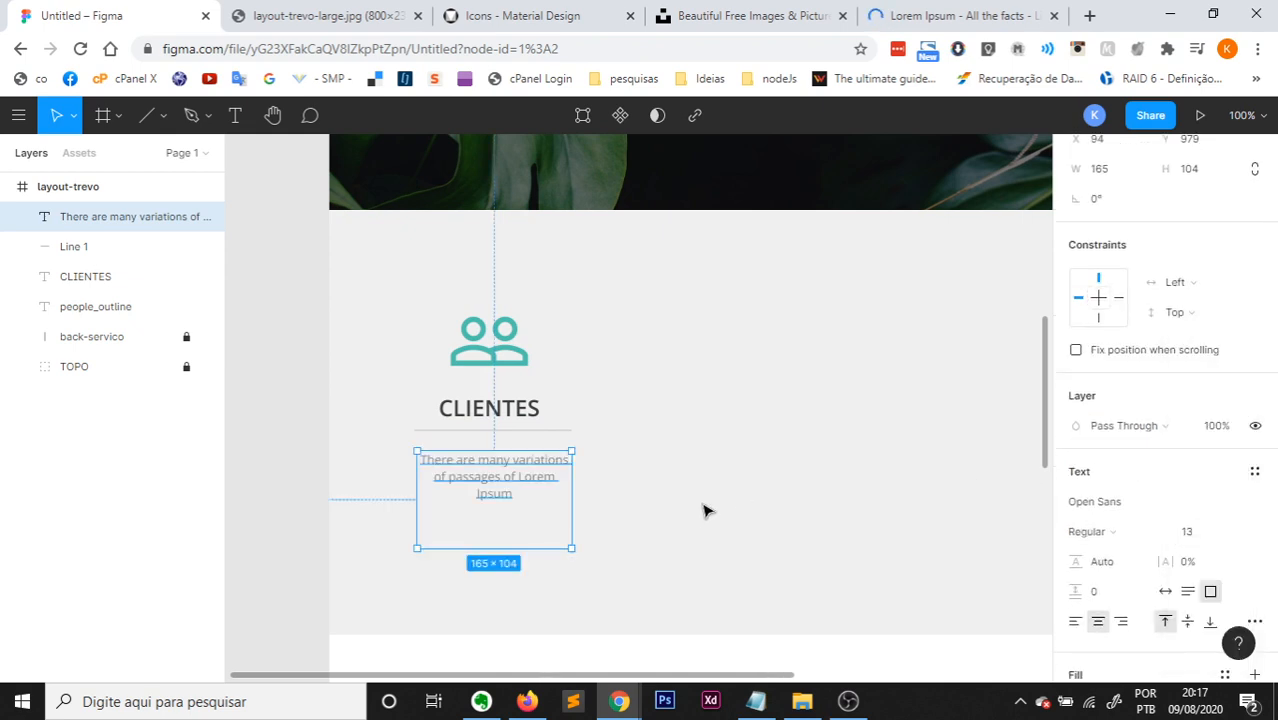
click(700, 574)
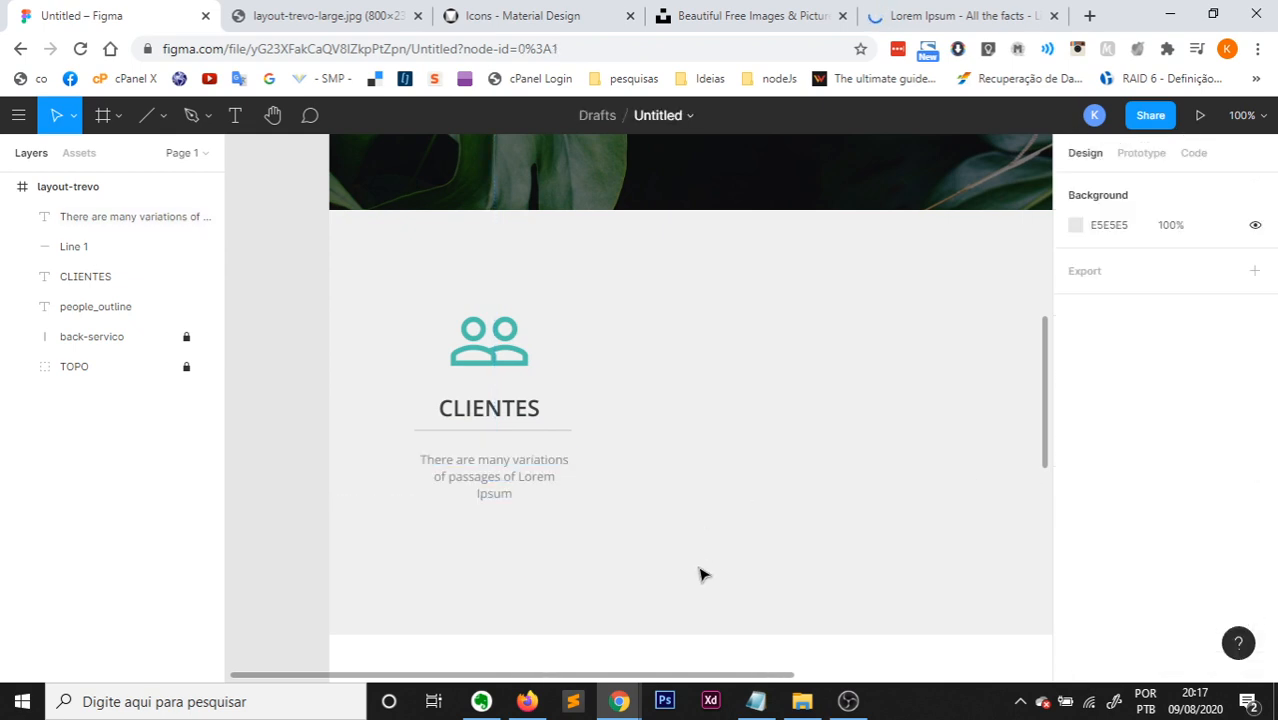
Nudge the CLIENTES title down to Y 920.
click(517, 415)
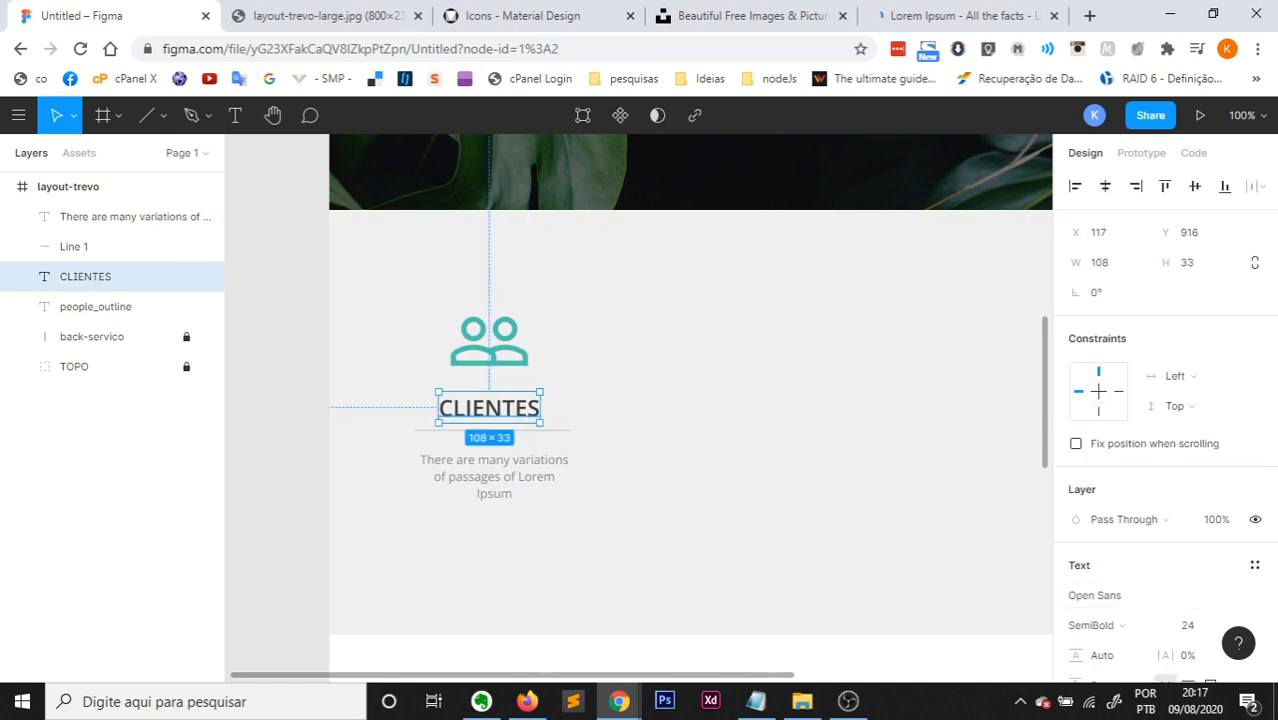
click(1258, 596)
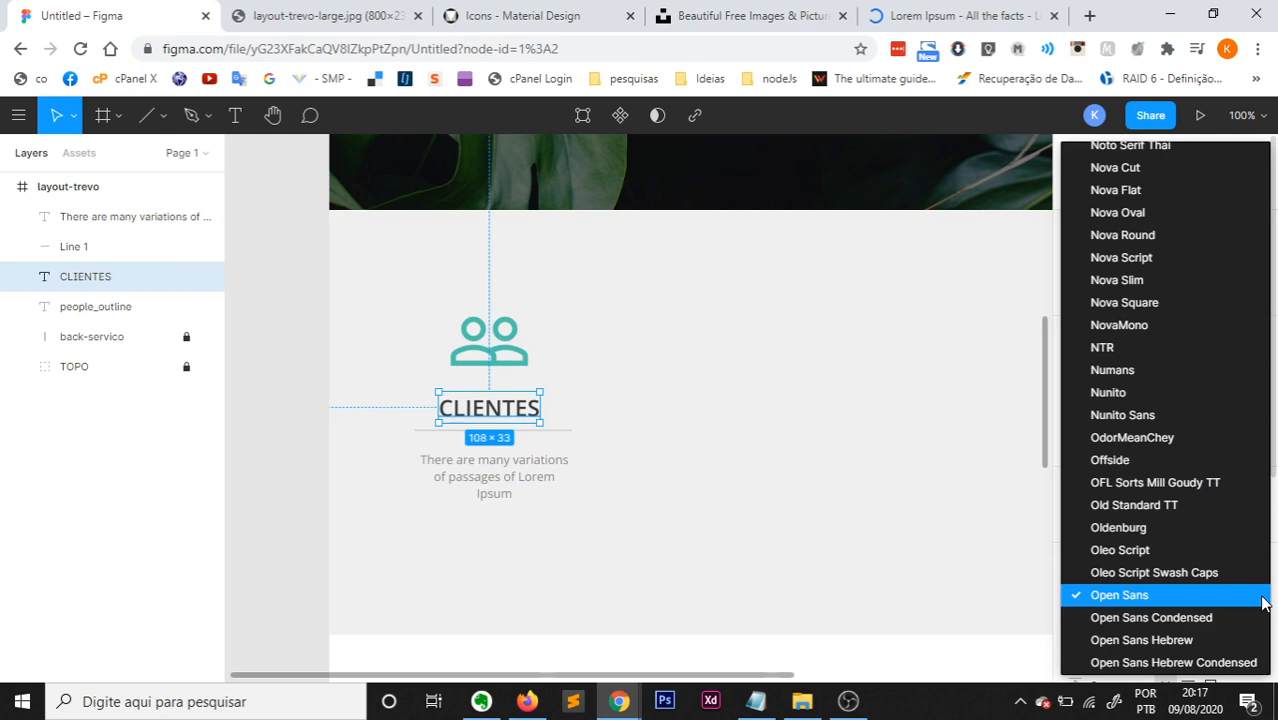
click(1184, 596)
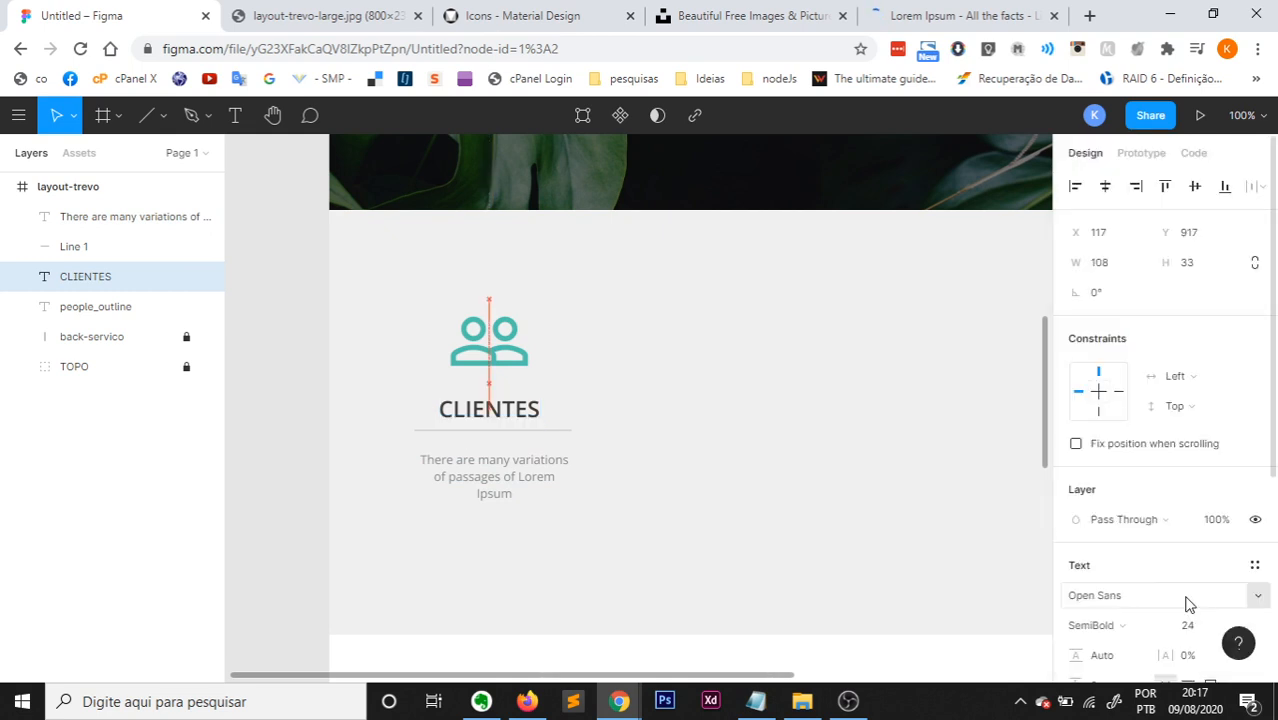
key(Down)
key(Down)
key(Down)
key(Down)
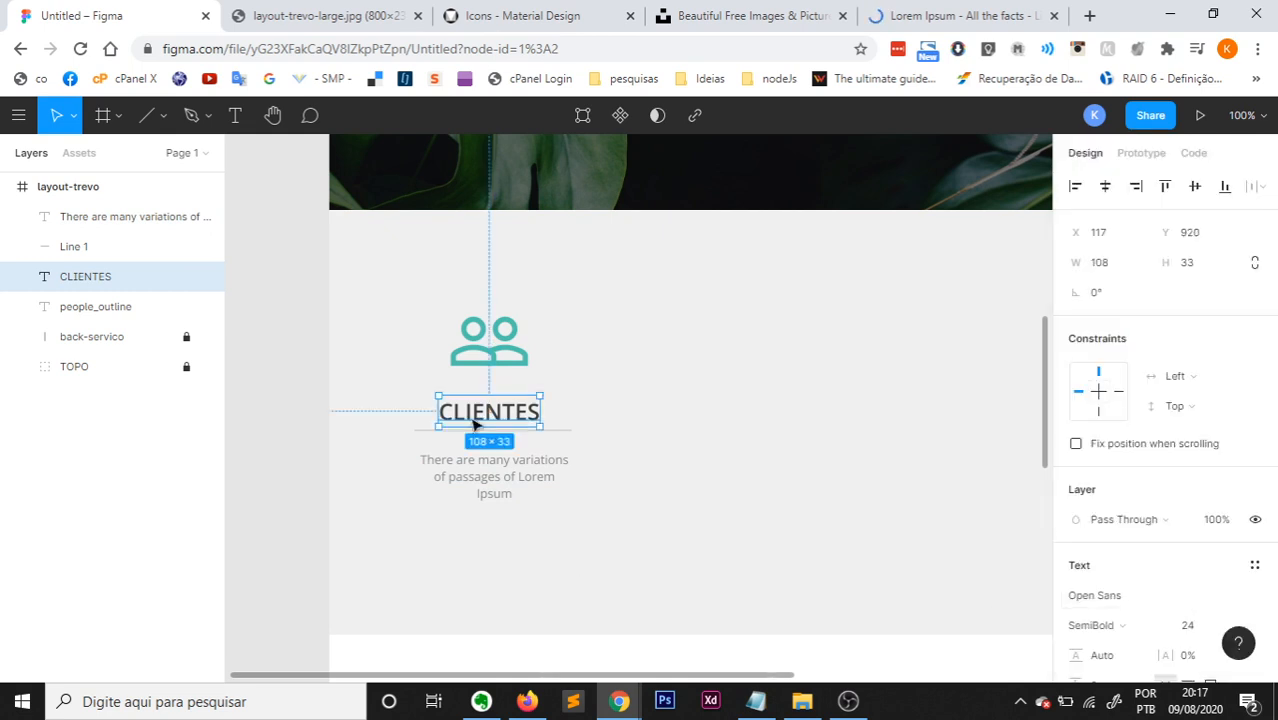
Try successive fonts on the CLIENTES title text, starting from Open Sans, and settle on Orienta.
double_click(496, 414)
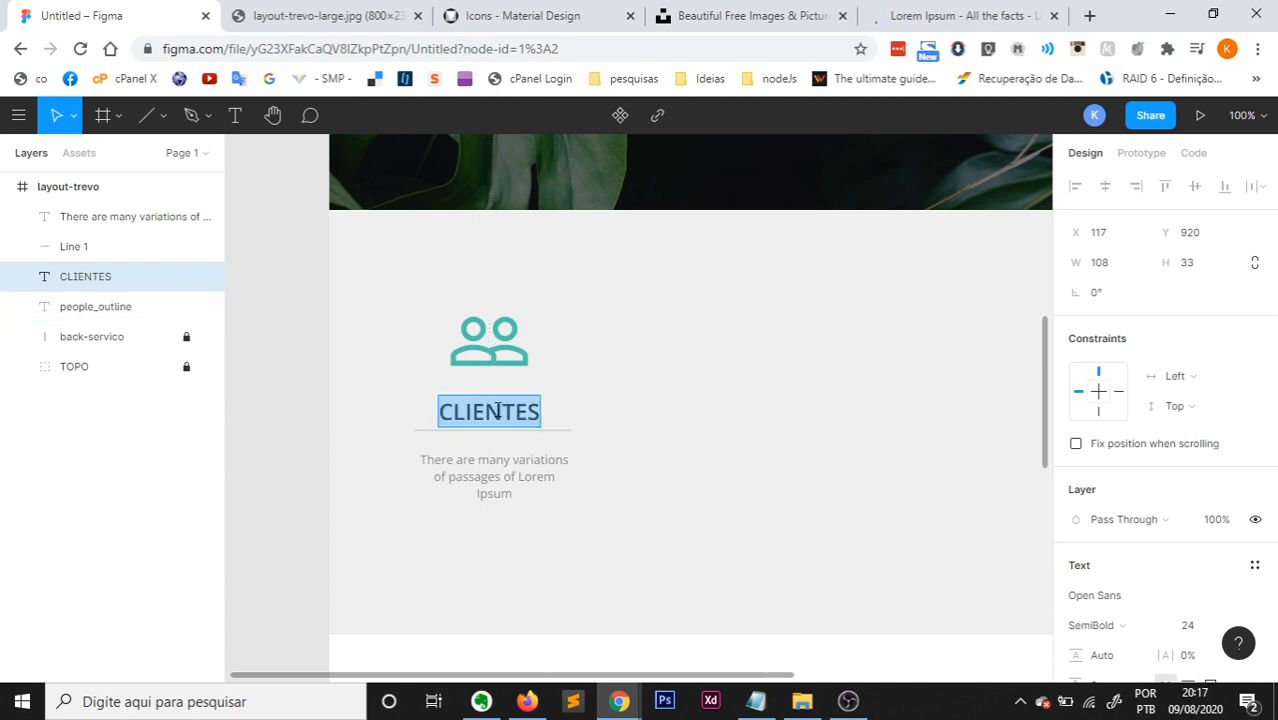
click(1141, 594)
text(Hebrew Condensed)
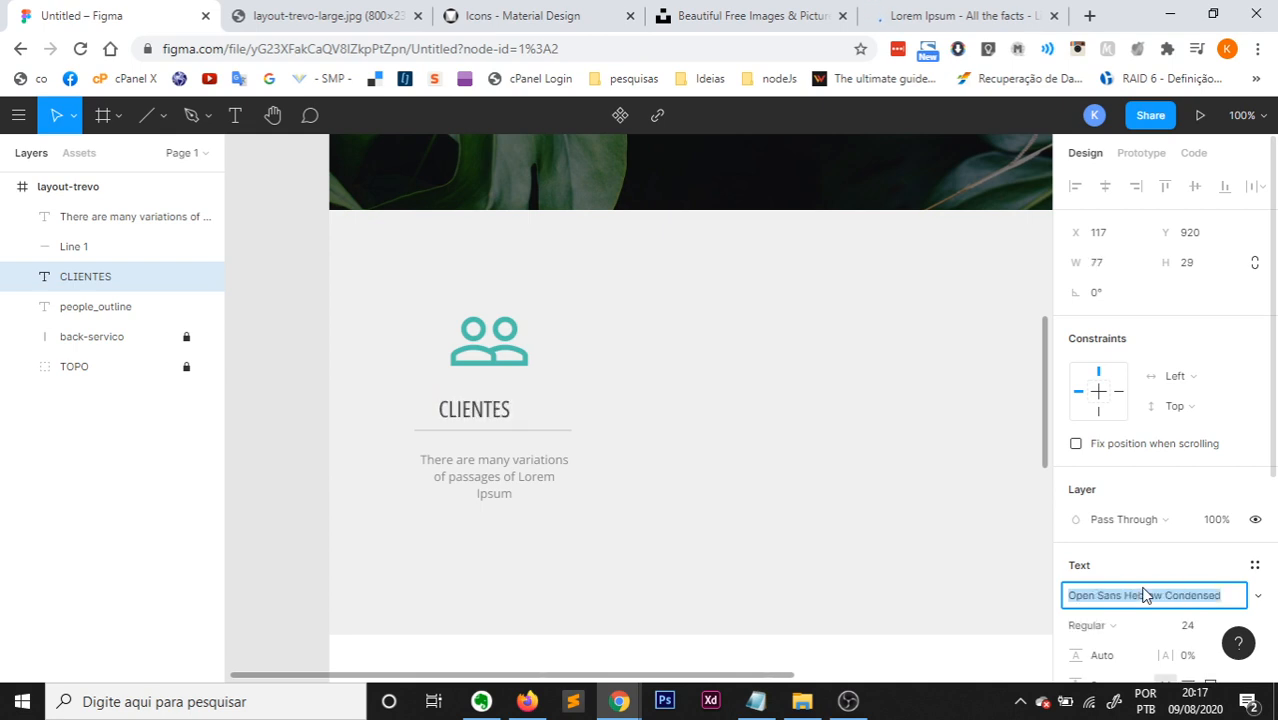
key(Down)
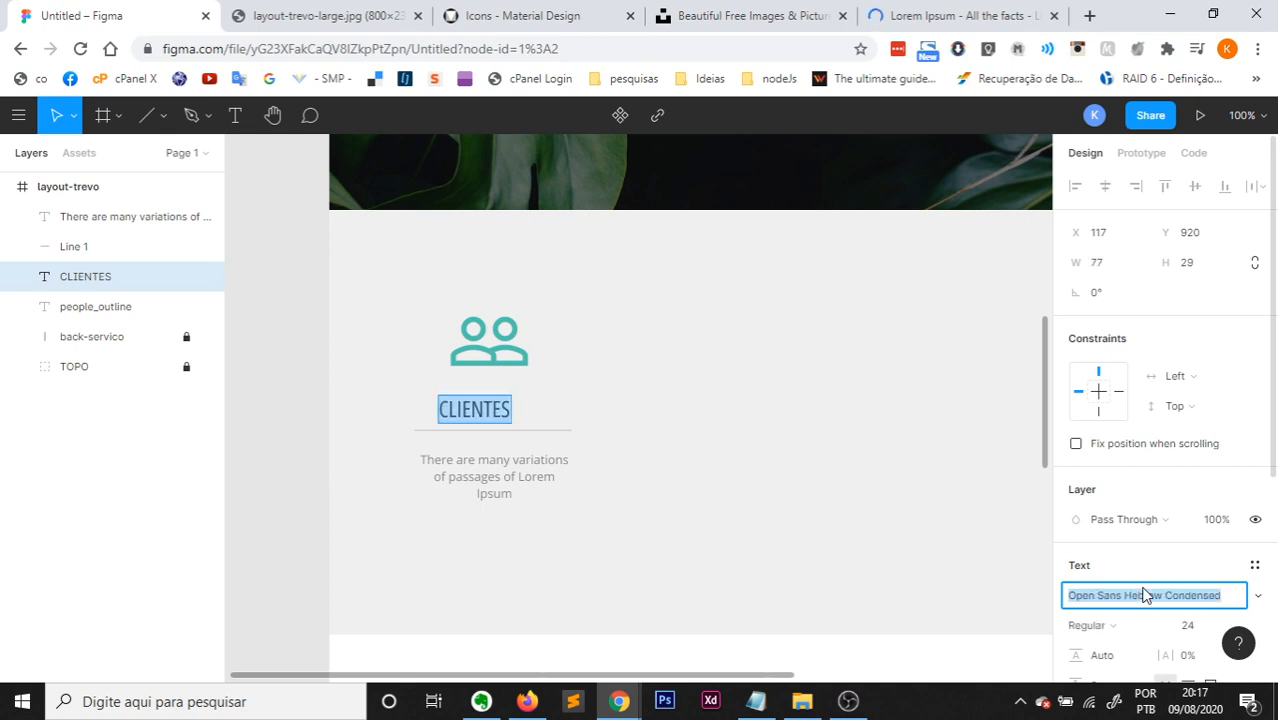
key(Down)
key(Down)
key(Down)
key(Down)
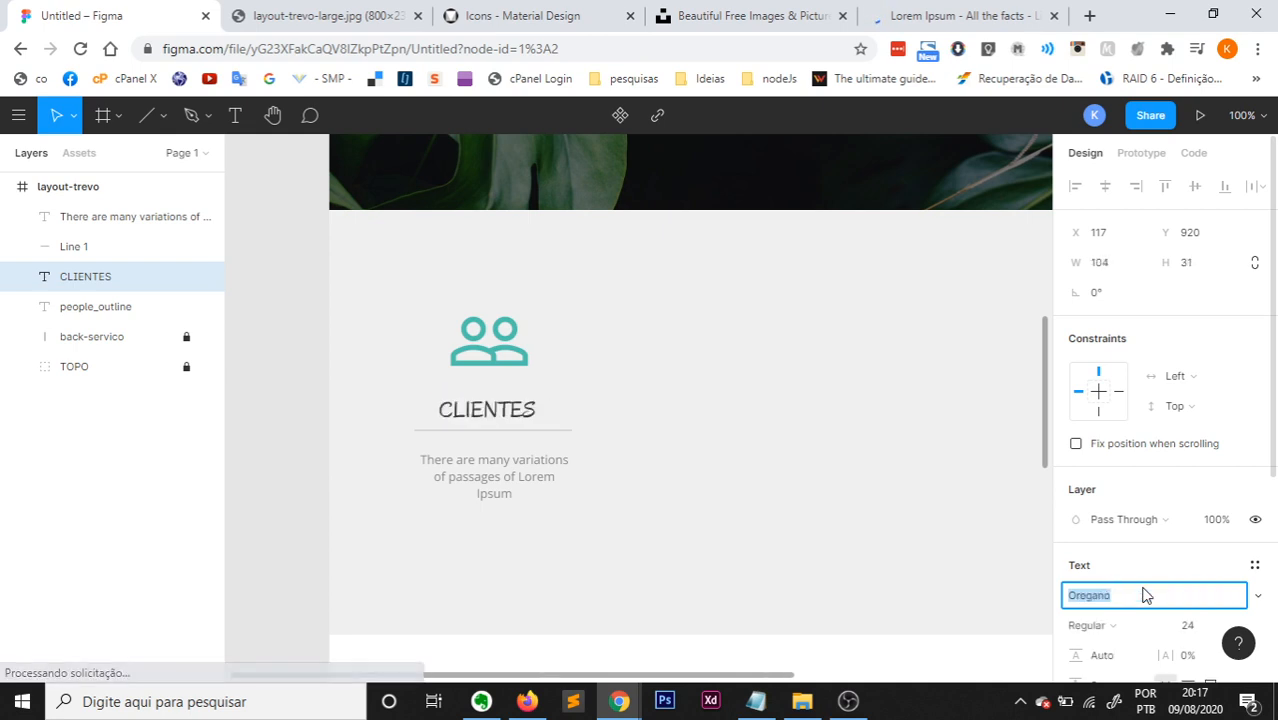
key(Down)
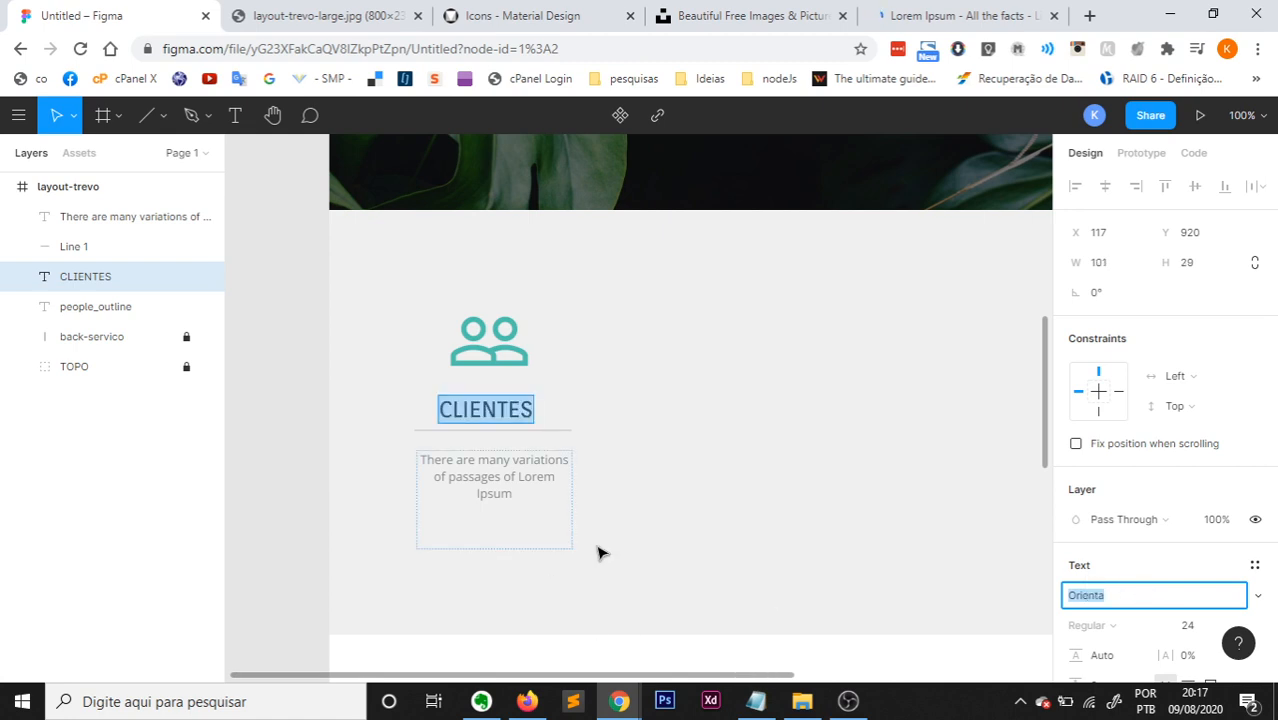
key(Escape)
key(Escape)
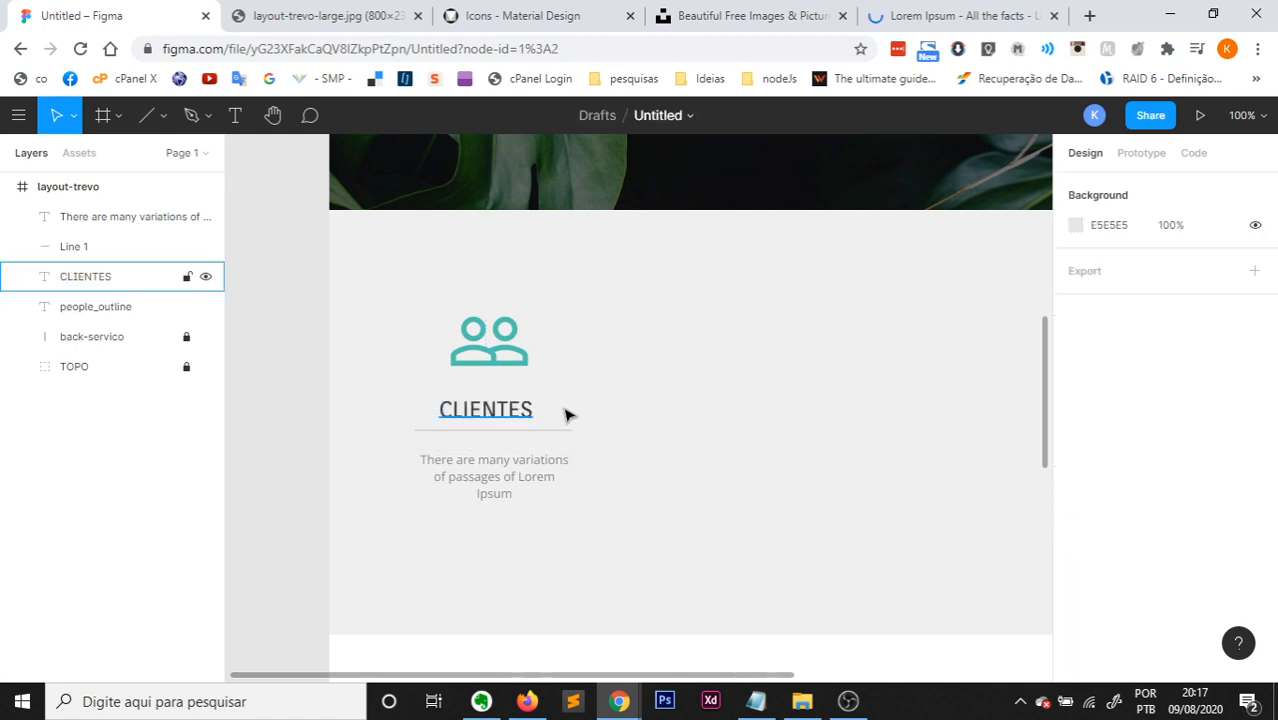
Lighten the CLIENTES title's fill colour from black to a neutral mid grey.
click(530, 412)
scroll(1100, 600, down, 3)
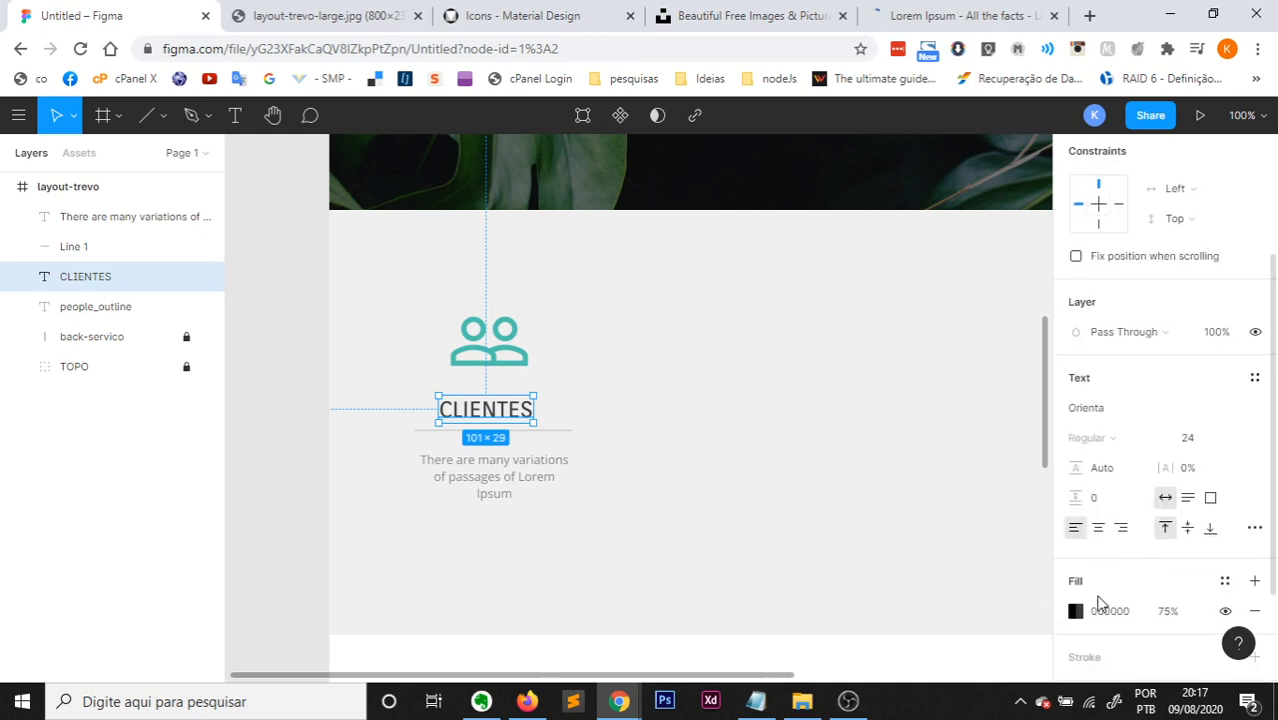
click(1076, 611)
drag(860, 380, 829, 357)
click(630, 623)
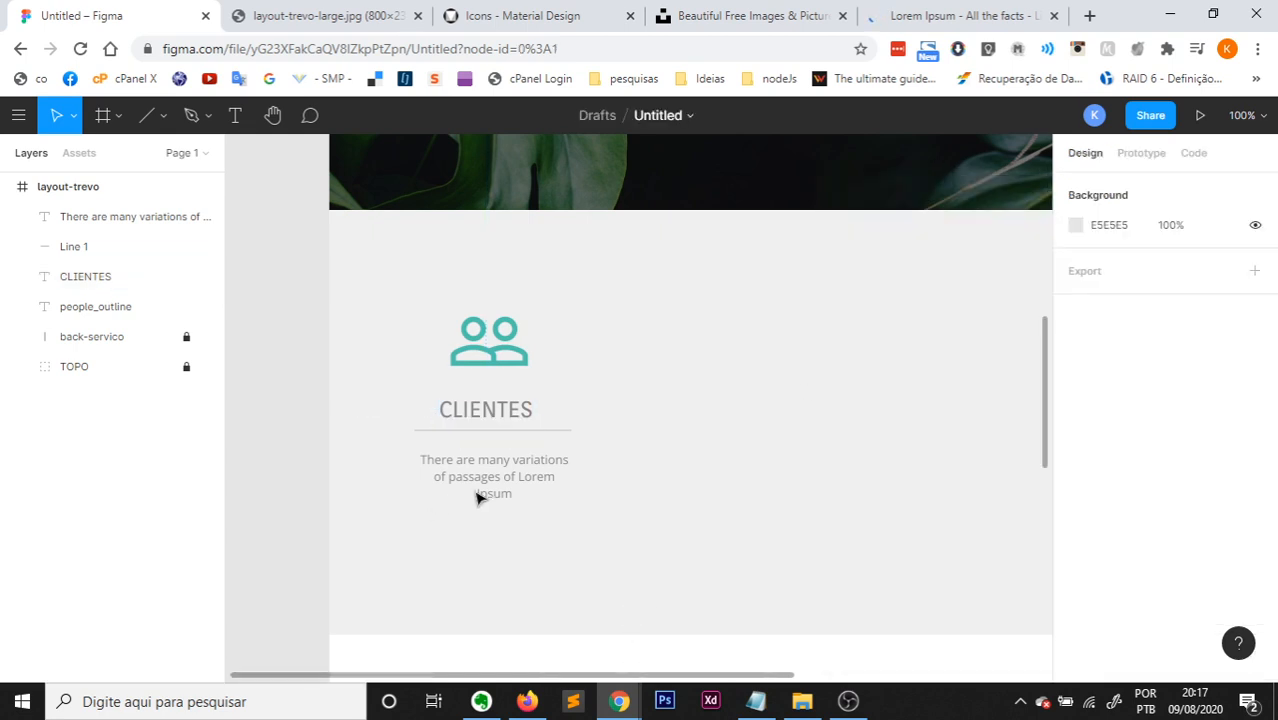
Move the CLIENTES title up to about X 121, Y 891, centred directly beneath the people icon.
click(491, 411)
drag(491, 402, 494, 380)
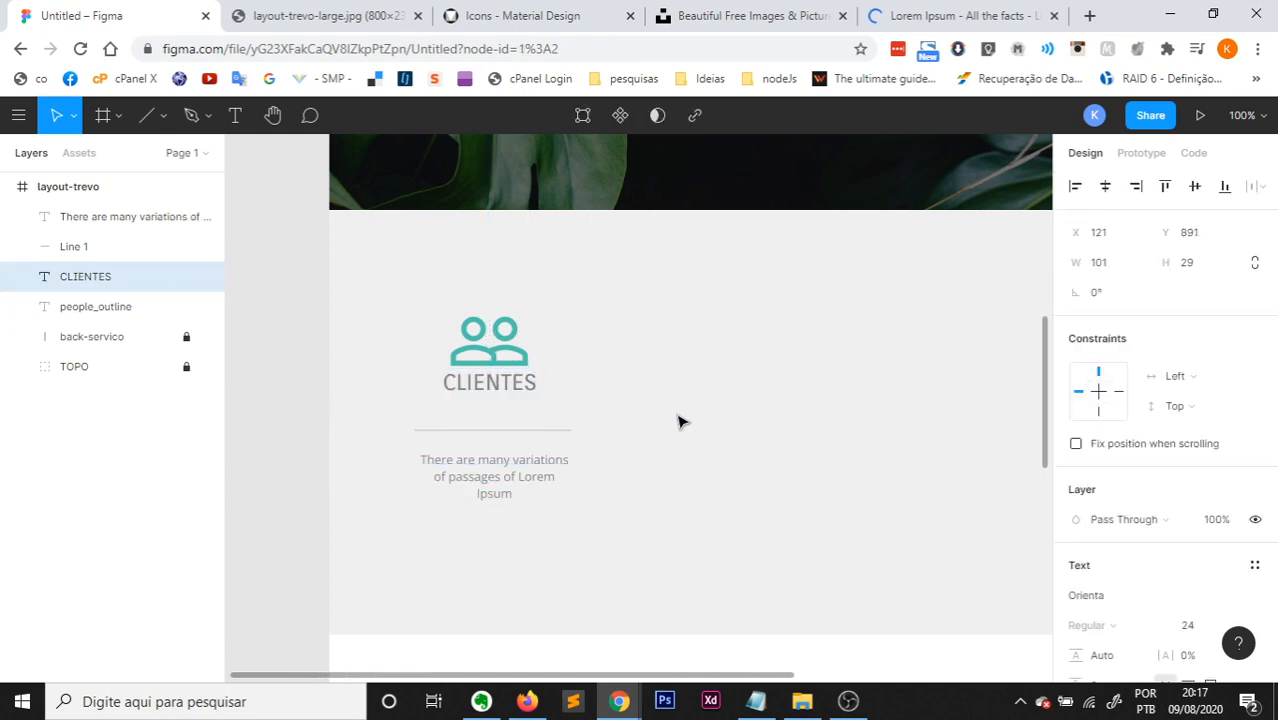
scroll(1090, 508, down, 1)
scroll(1140, 515, down, 1)
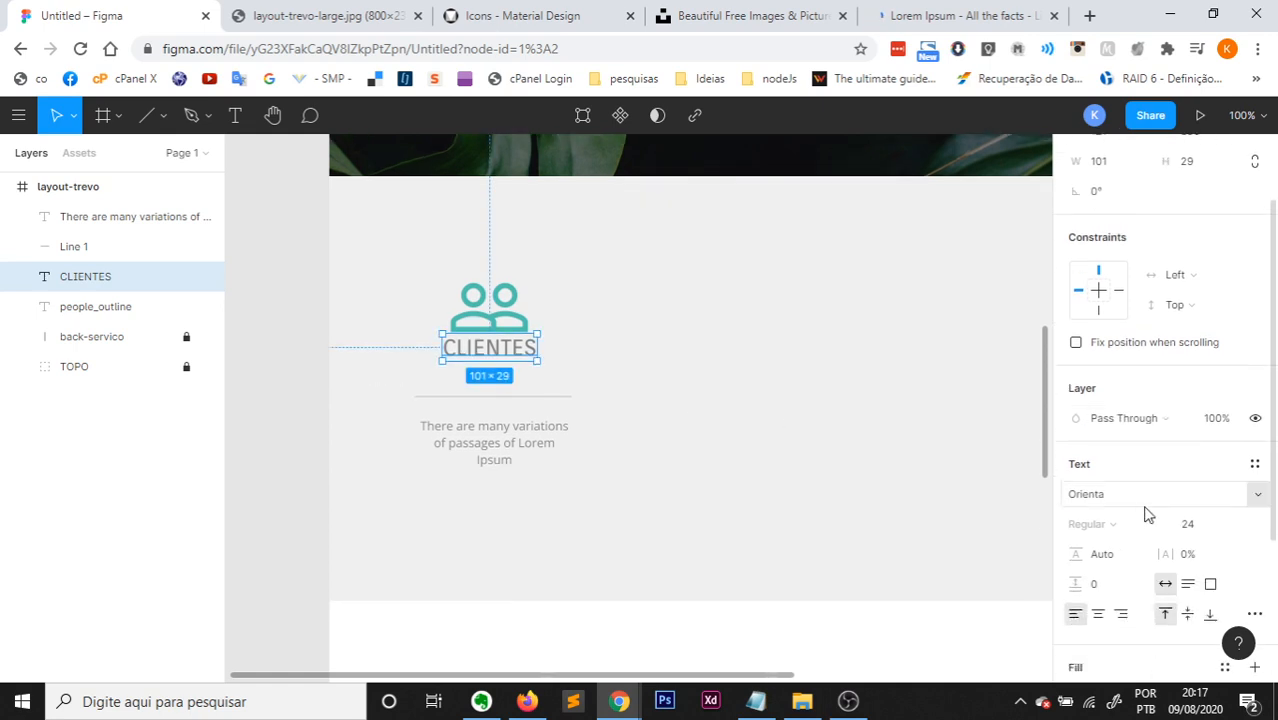
Centre-align the CLIENTES title text, matching the alignment of the description paragraph.
scroll(1148, 514, down, 2)
click(1099, 434)
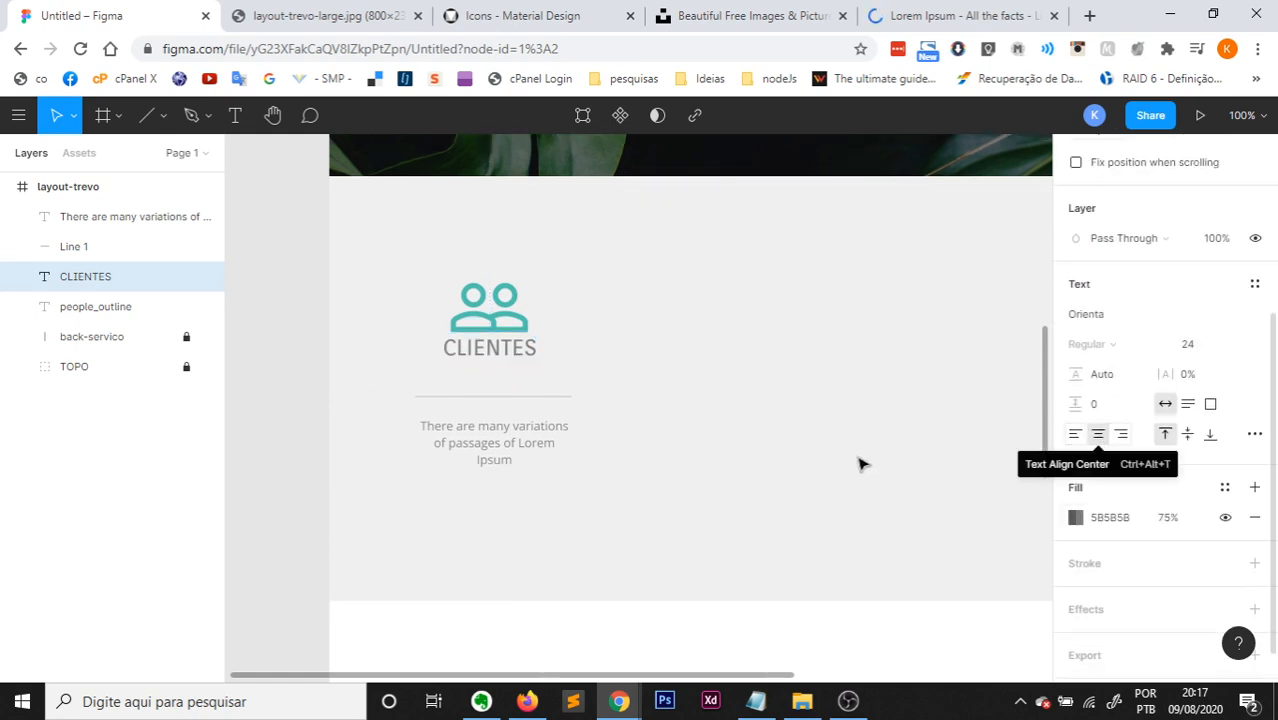
click(514, 450)
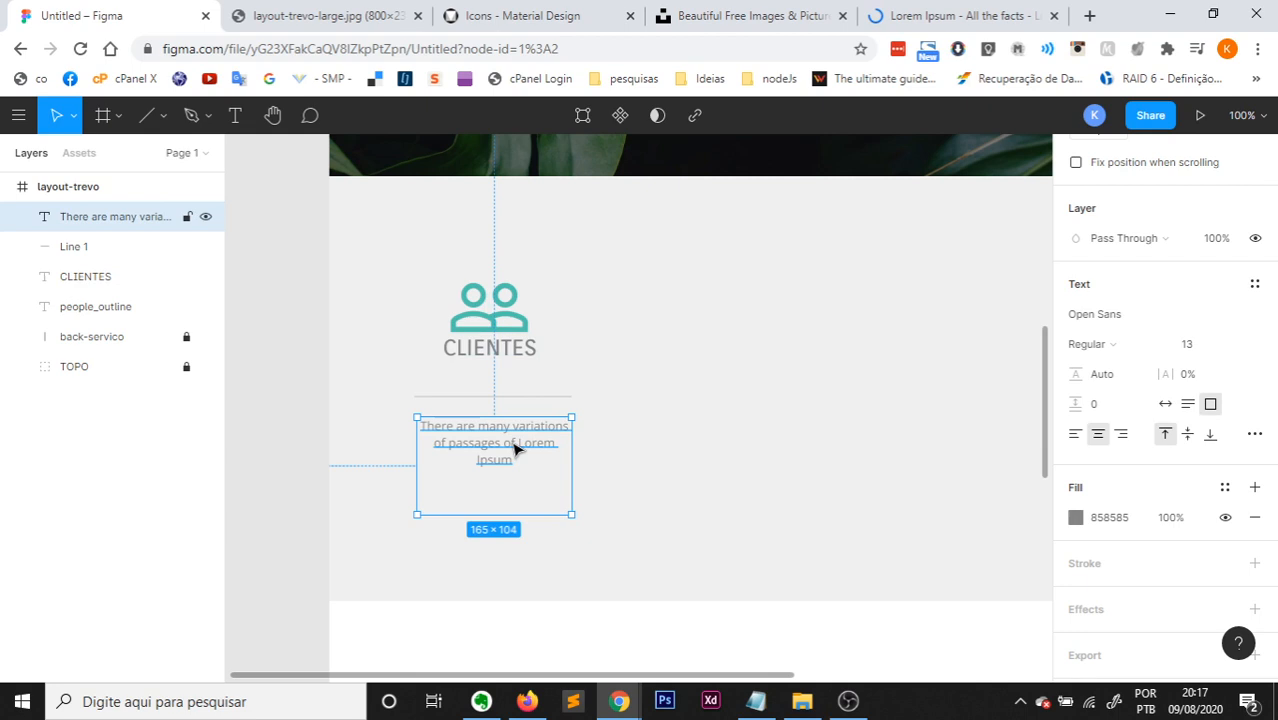
Move the CLIENTES title down to about Y 909, leaving a gap beneath the people icon.
click(501, 352)
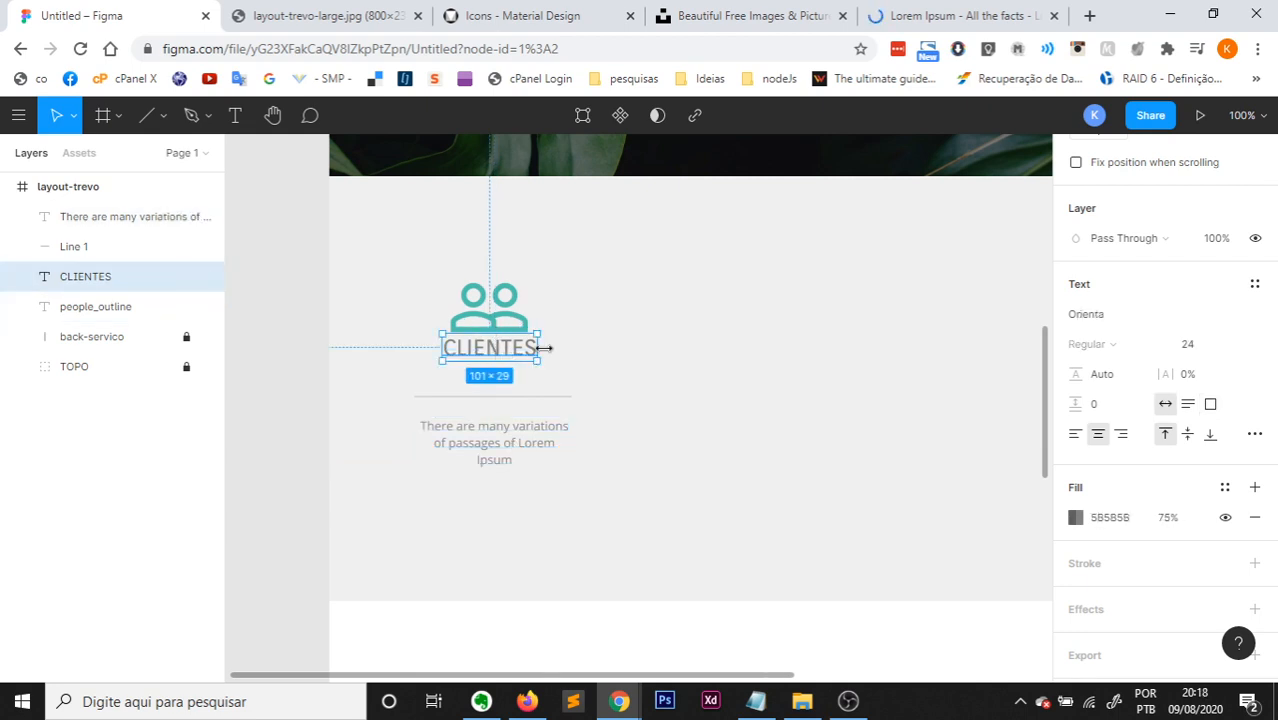
key(Up)
key(shift+Down)
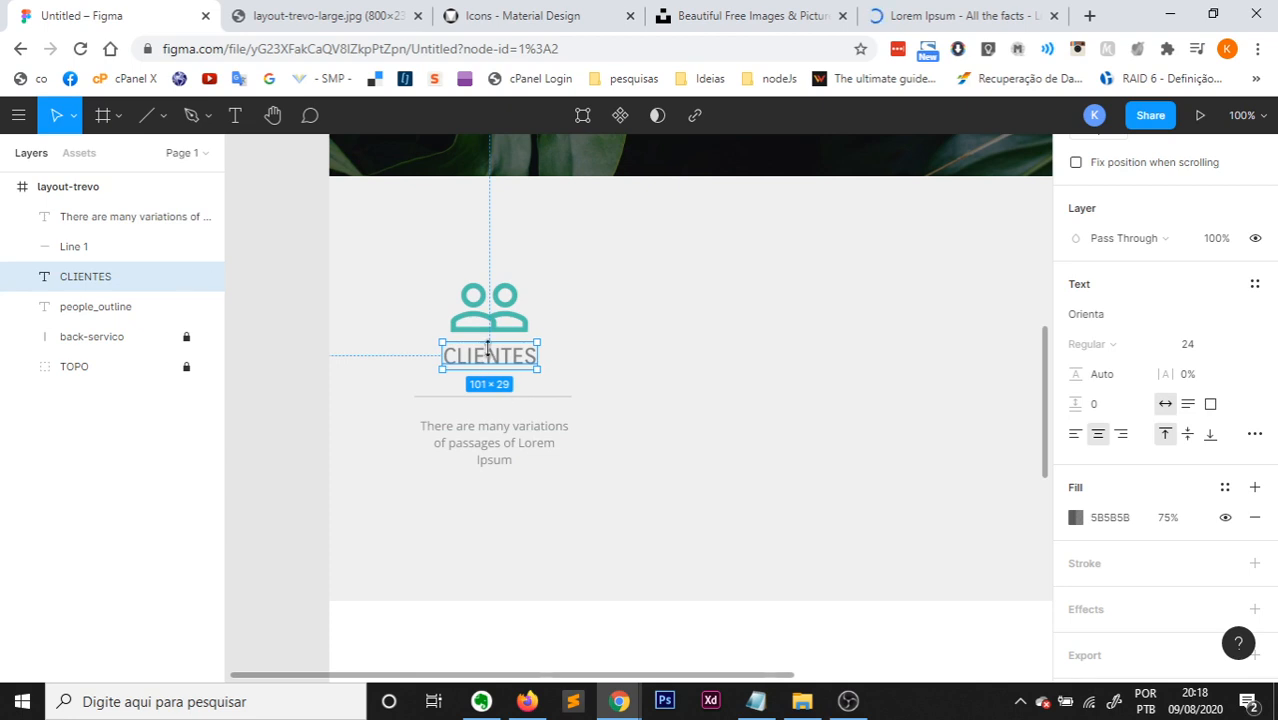
key(shift+Down)
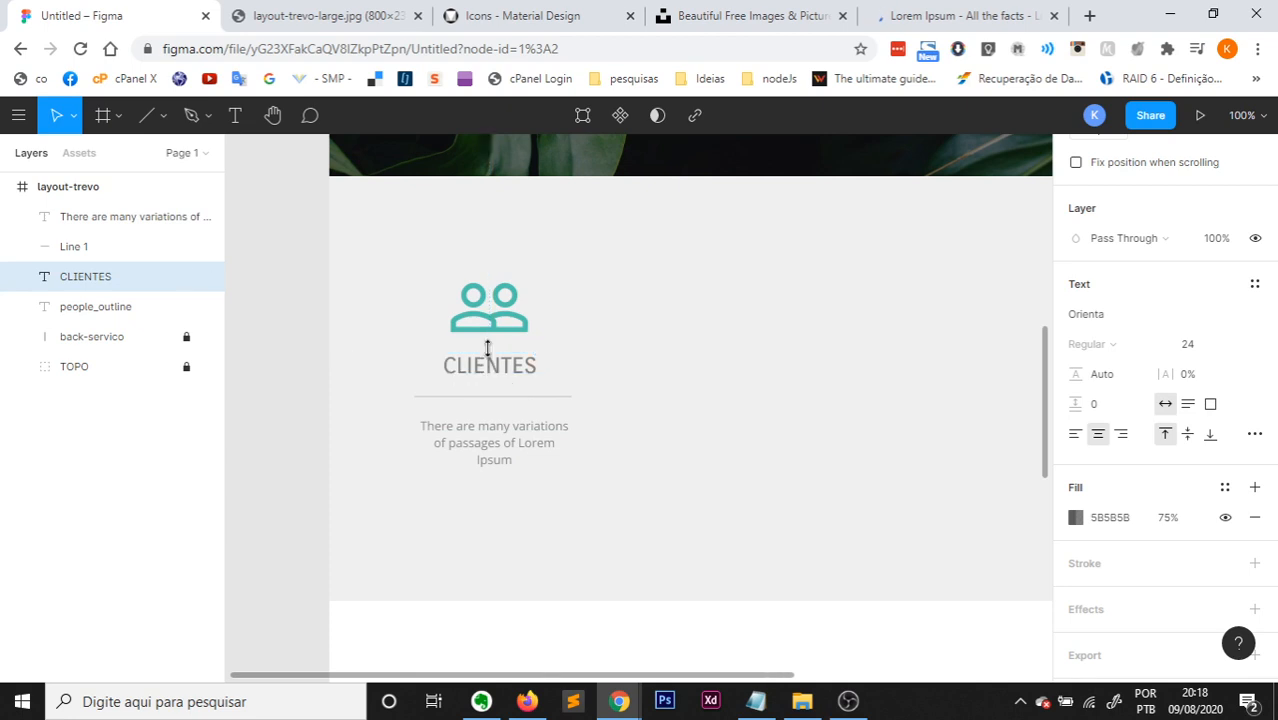
Move the divider line up so it sits just beneath the CLIENTES title.
click(500, 396)
key(shift+Up)
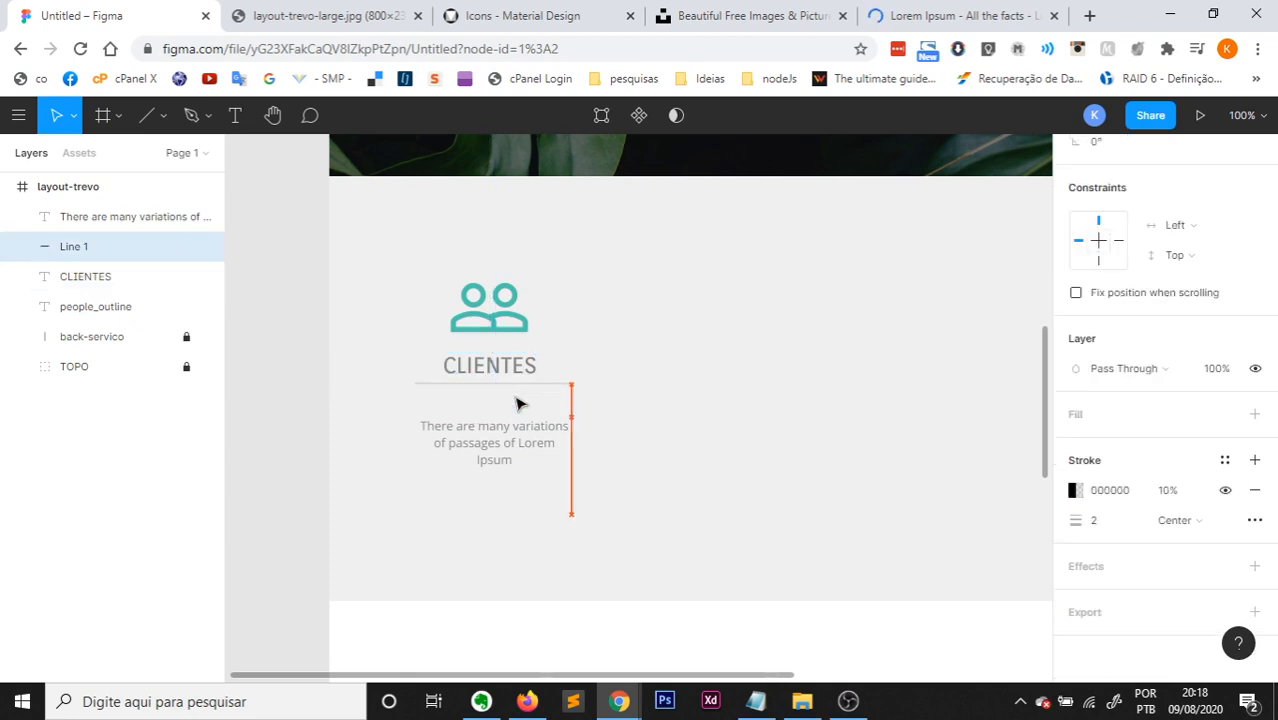
key(shift+Up)
key(shift+Down)
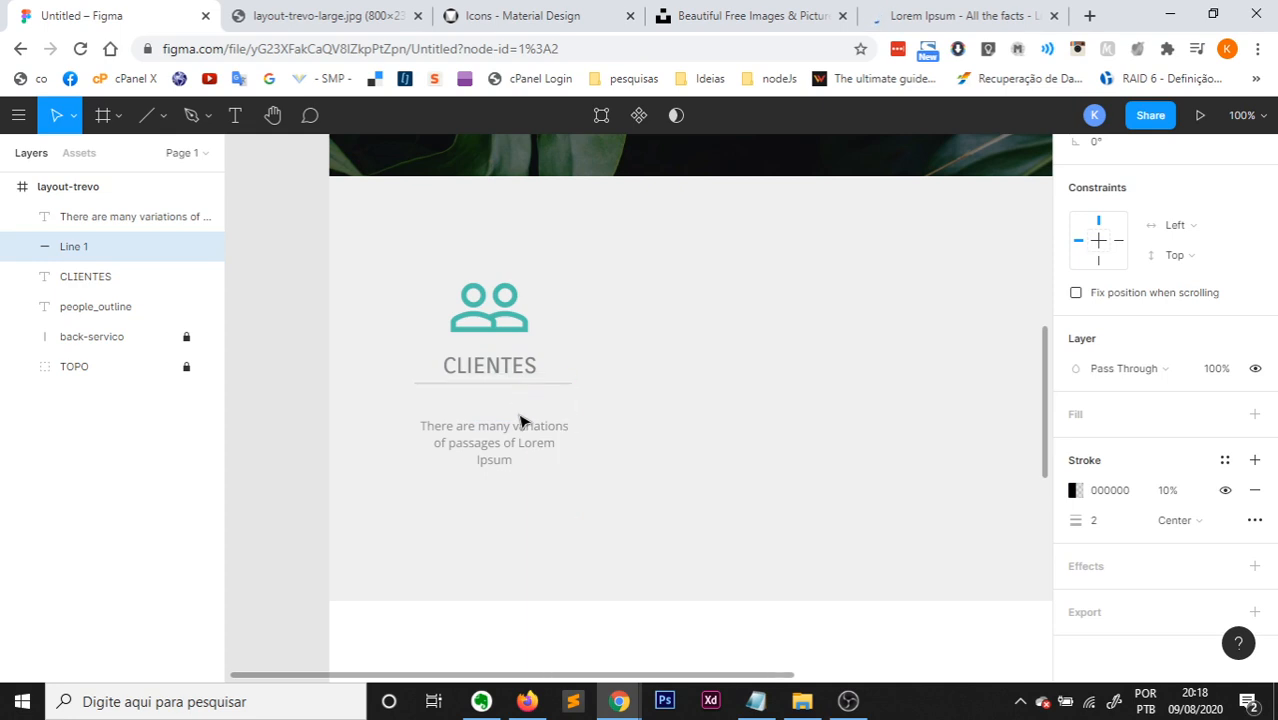
Move the Lorem Ipsum description up beneath the divider line, leaving a small gap between them.
click(512, 432)
key(Up)
key(Up)
key(Up)
key(Up)
key(Up)
key(Up)
key(Up)
key(Up)
key(Up)
key(Up)
key(Up)
key(Up)
key(Up)
key(Up)
key(Up)
key(Up)
key(Up)
key(Up)
key(Up)
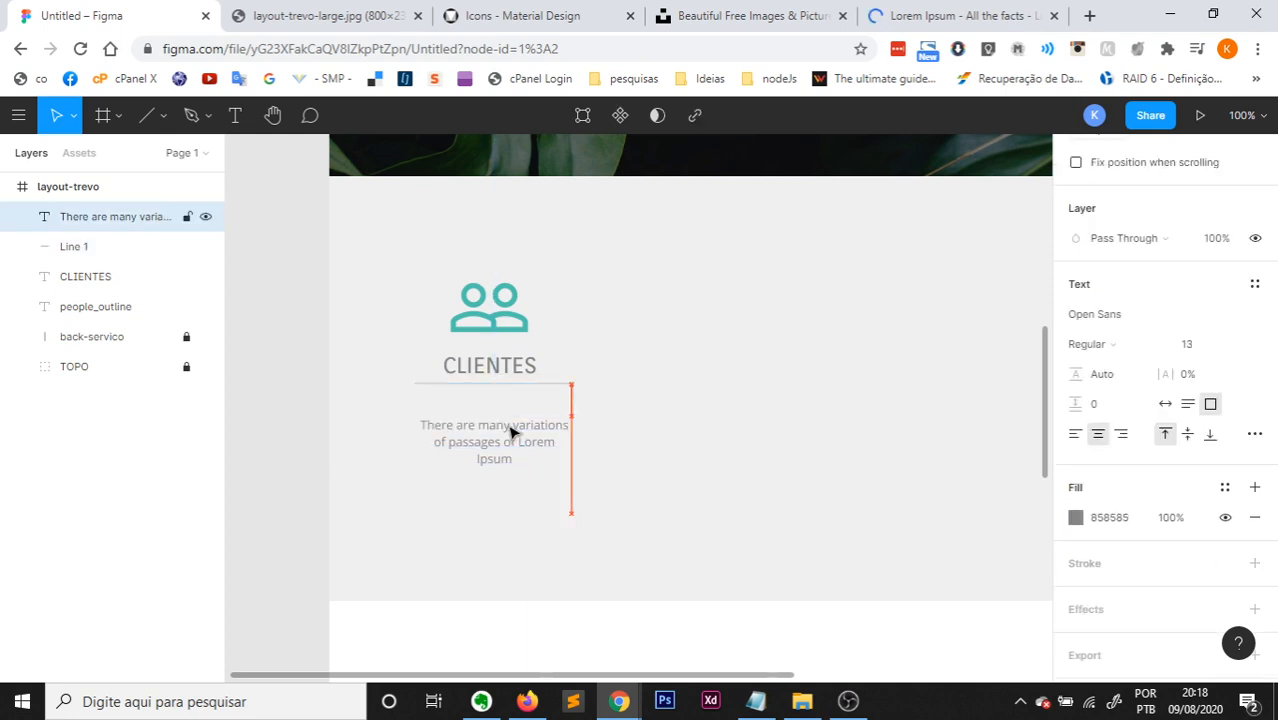
key(Up)
key(Up)
key(Up)
key(Up)
key(Up)
key(Up)
key(Up)
key(Up)
key(Up)
key(Up)
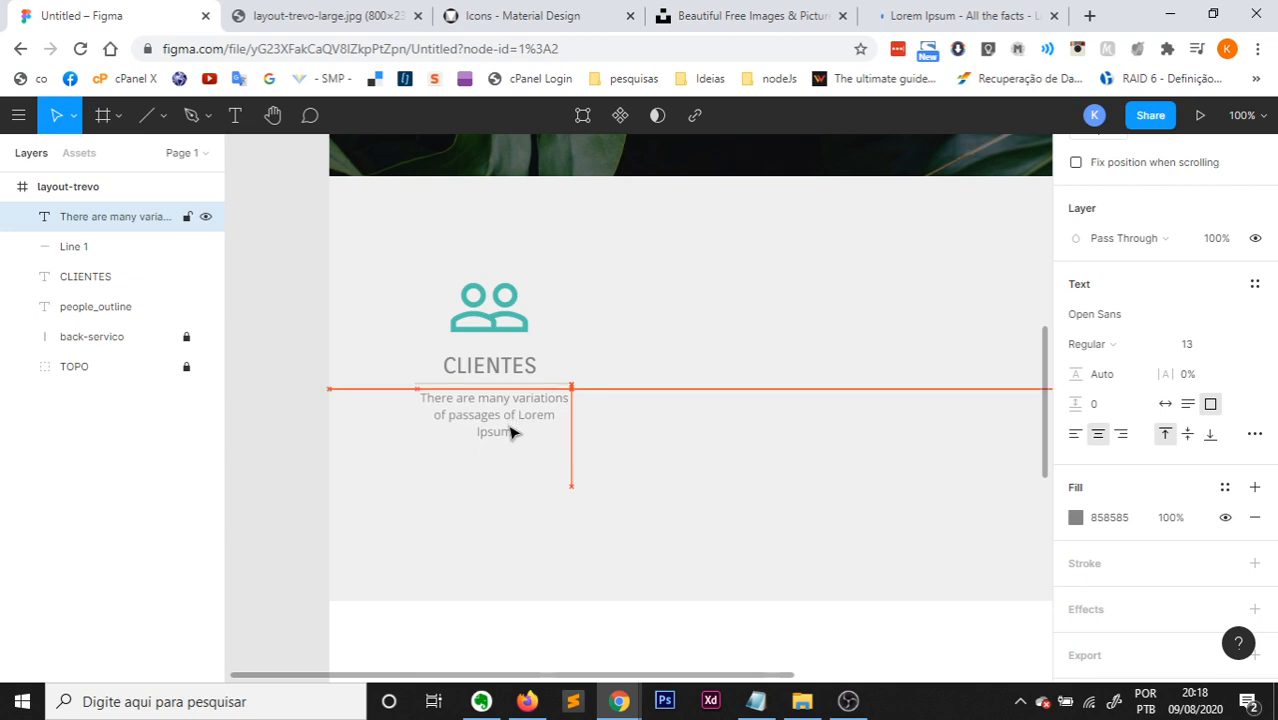
key(Up)
key(Up)
key(Up)
key(Up)
key(Up)
key(Up)
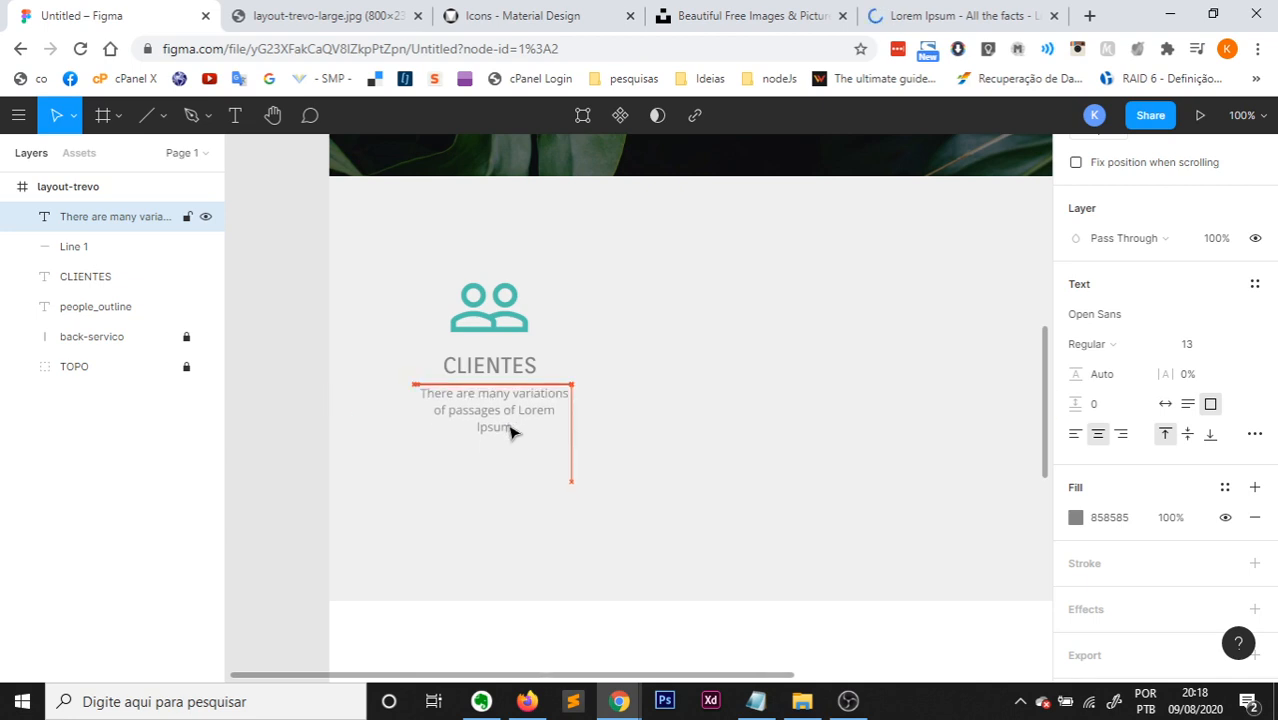
key(Down)
key(Down)
key(Down)
key(Down)
key(Down)
key(Down)
key(Down)
key(Down)
key(Down)
key(Down)
key(Down)
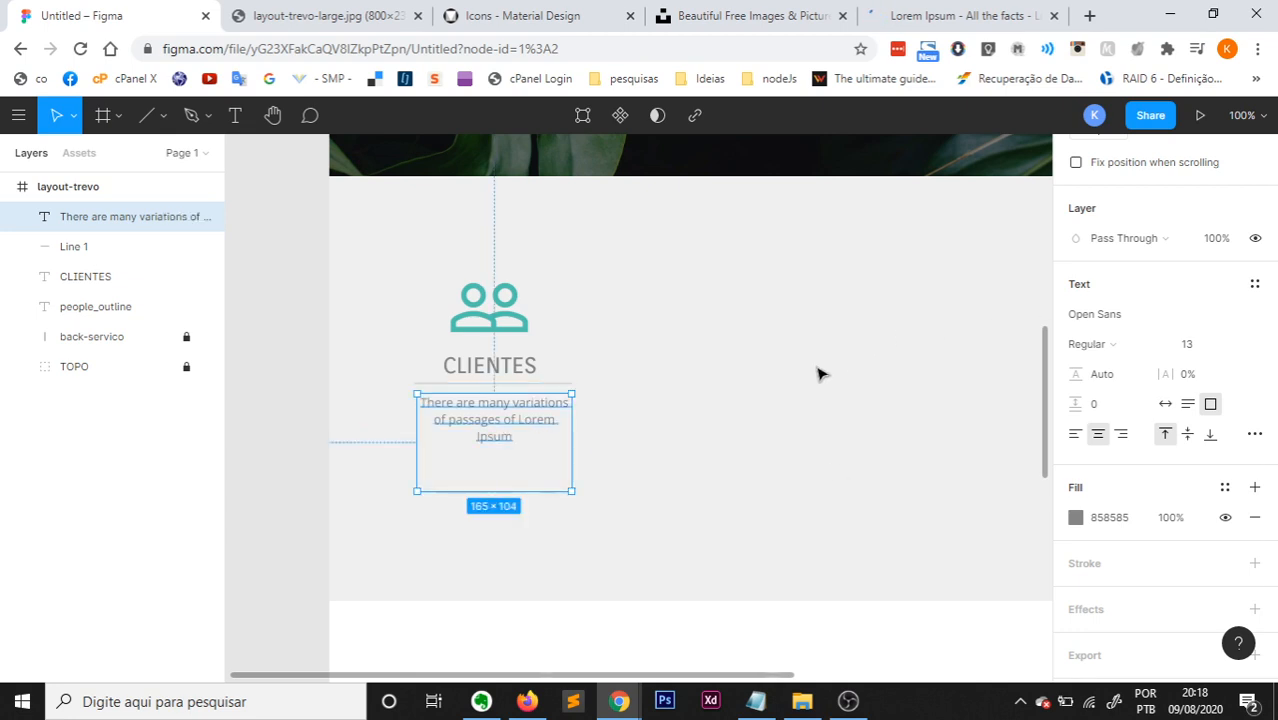
Align the people icon, CLIENTES title, divider line and description on their shared horizontal centre.
click(760, 385)
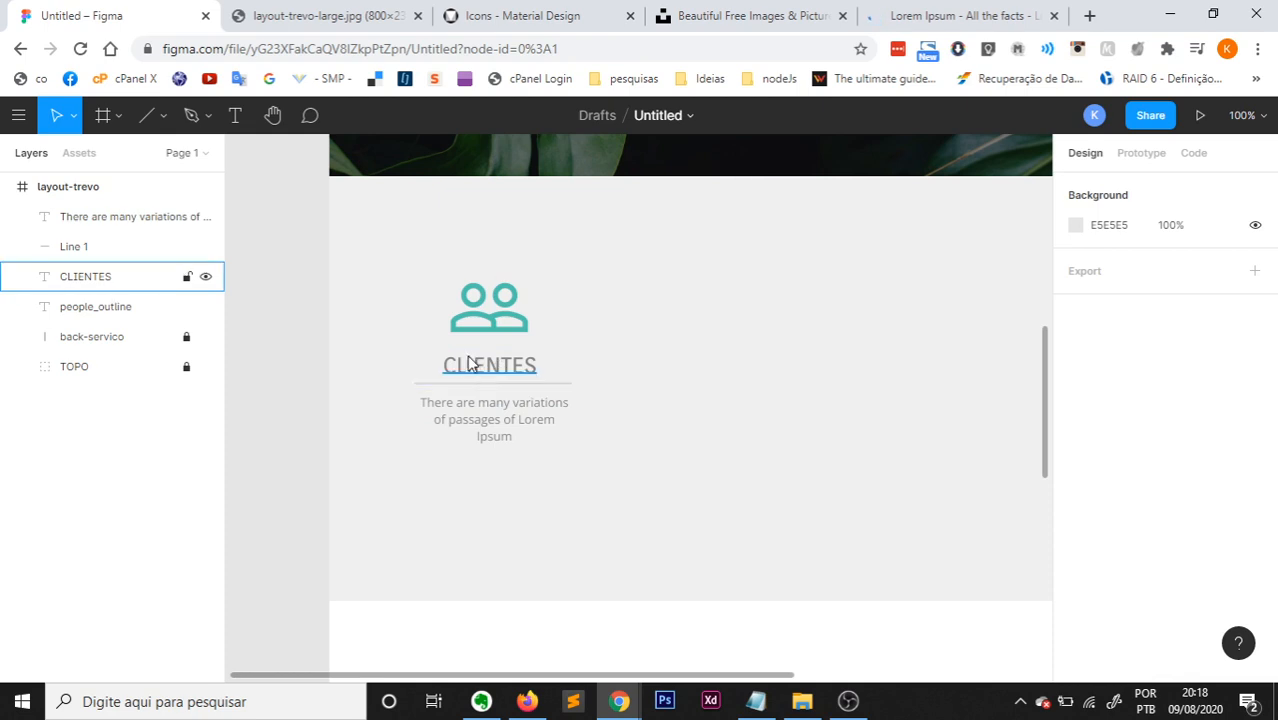
drag(395, 268, 632, 544)
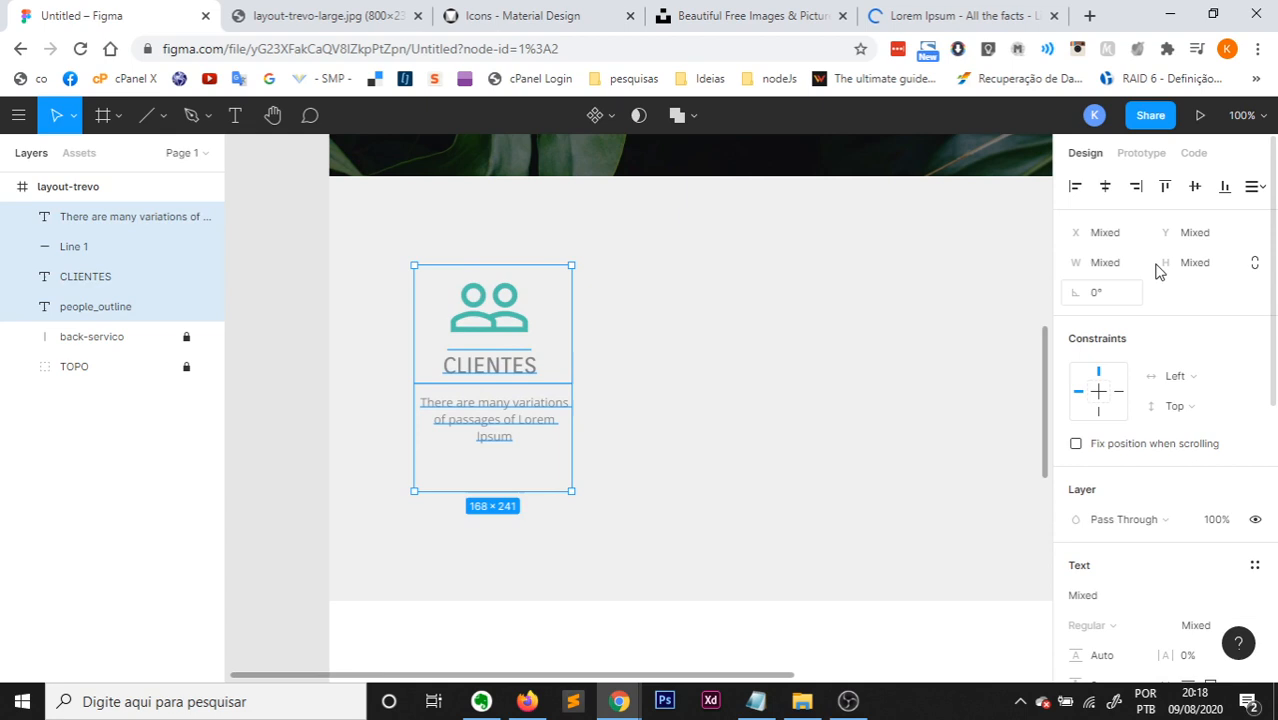
click(1104, 187)
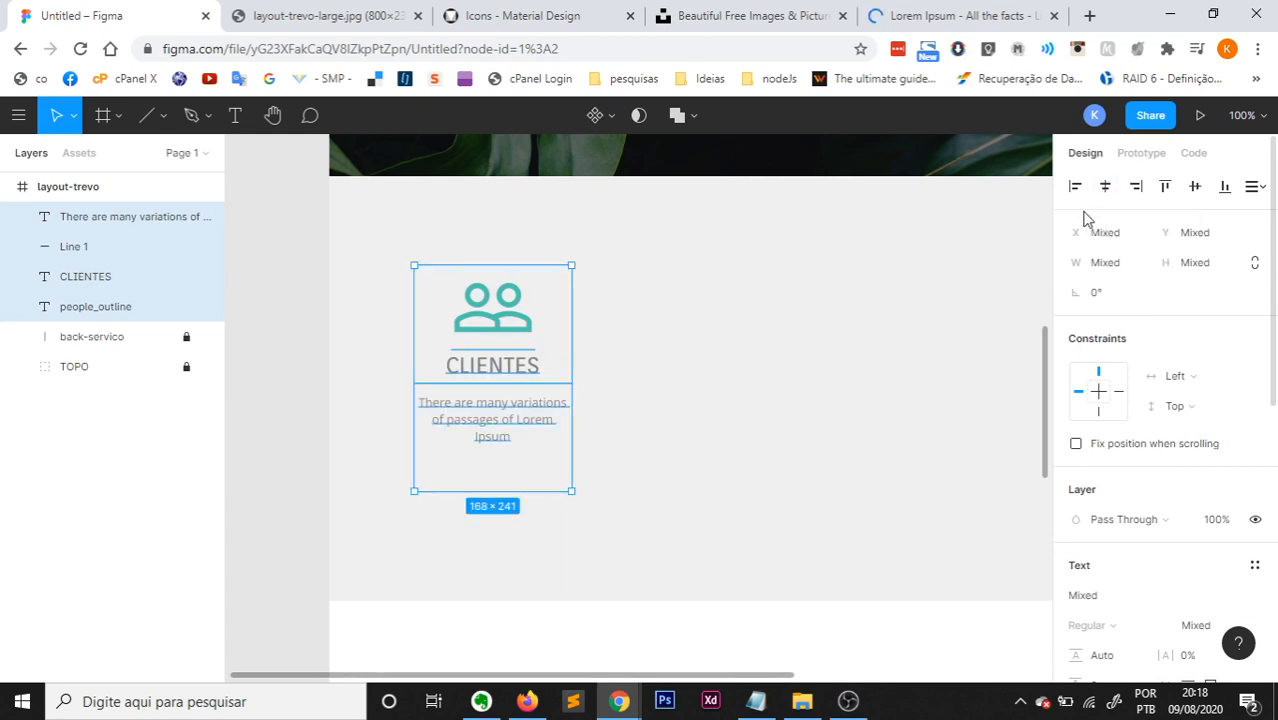
Group the CLIENTES block's icon, title, line and description, and name the group "clientes".
click(716, 572)
drag(382, 267, 565, 490)
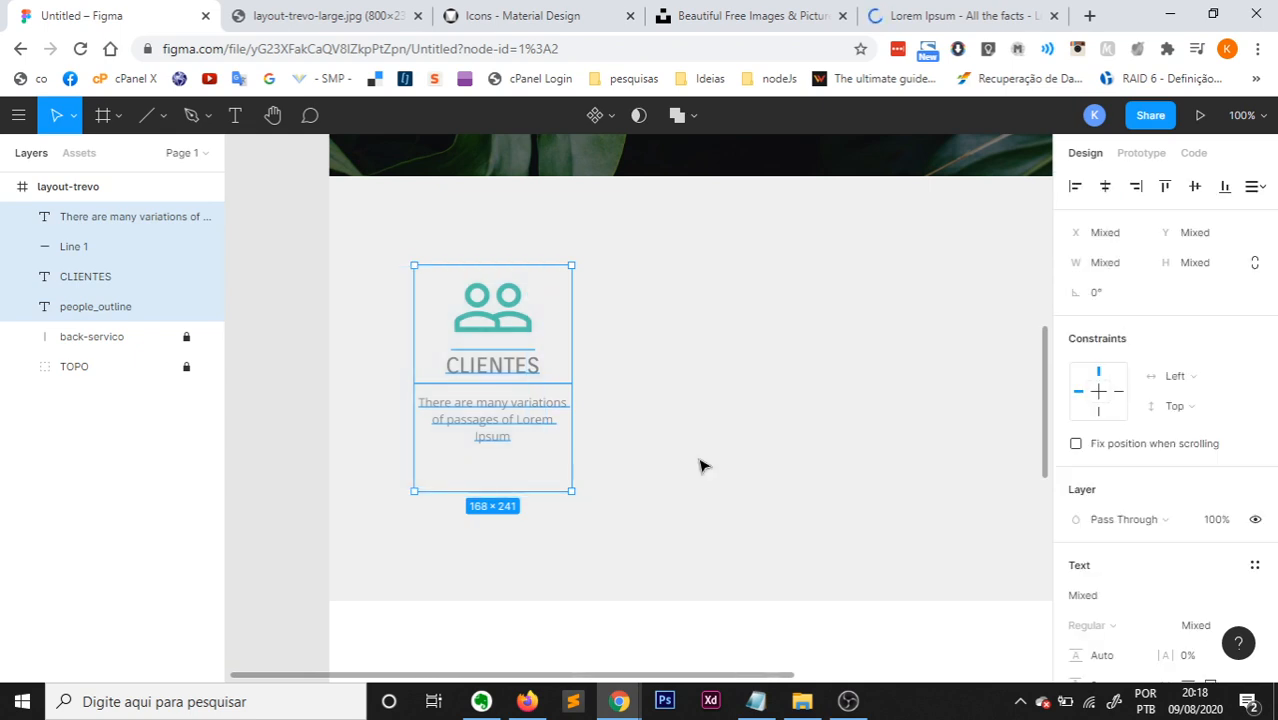
key(ctrl+g)
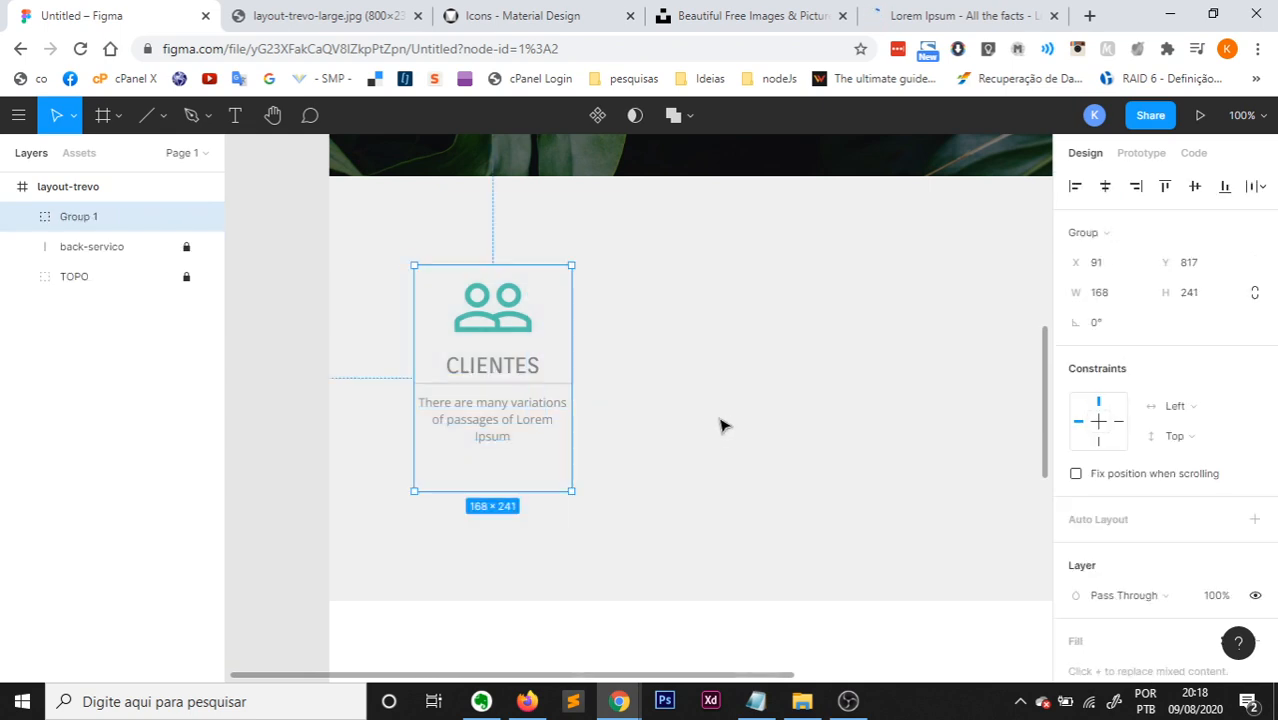
double_click(83, 219)
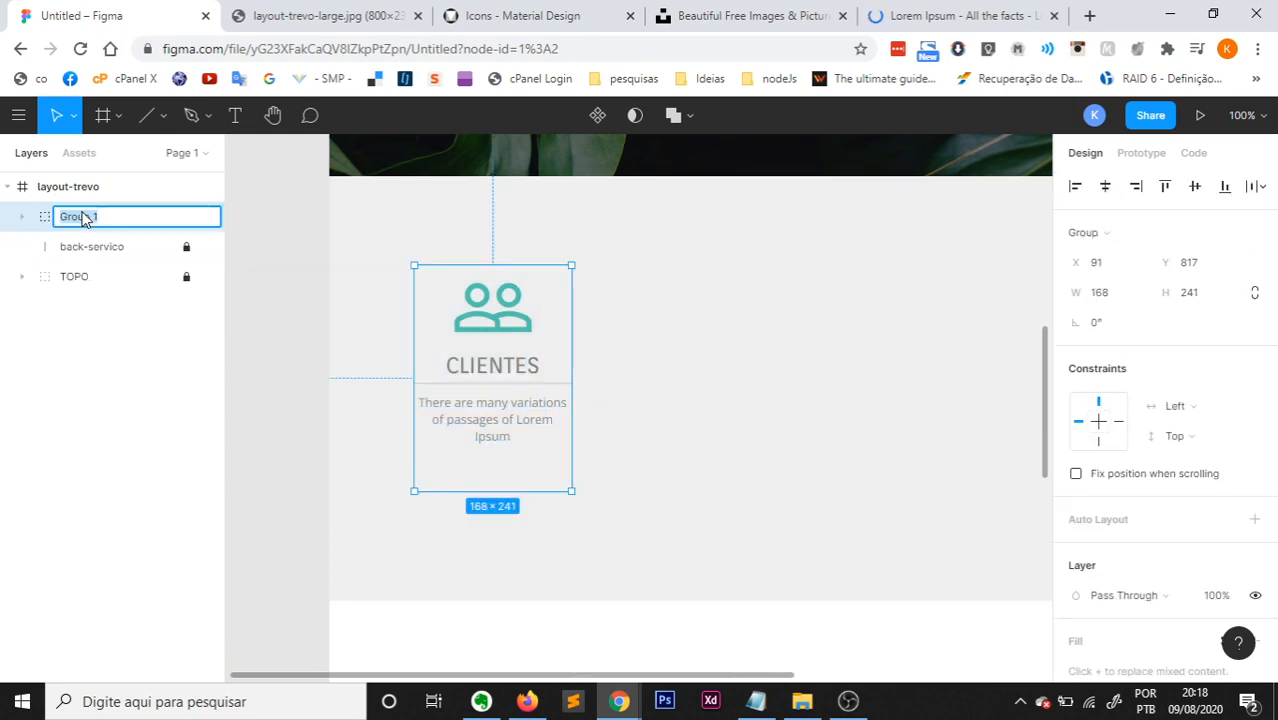
text(CLIE)
key(Return)
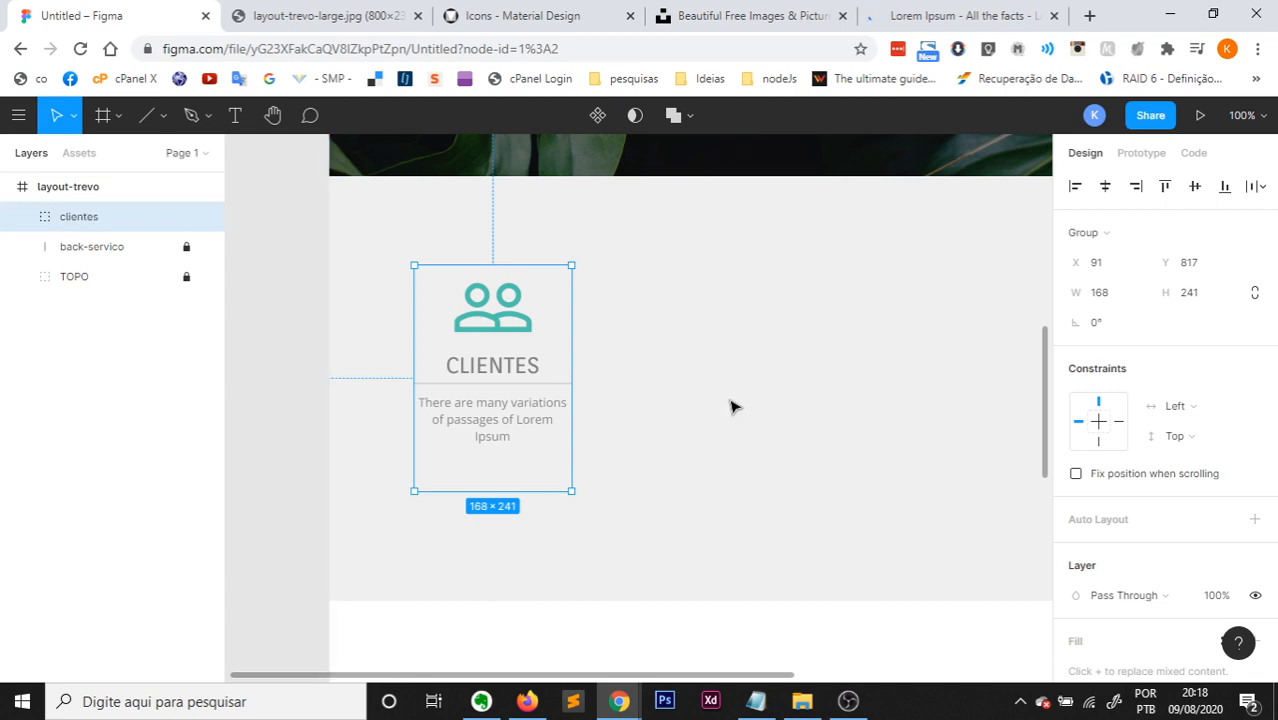
Duplicate the clientes group to its right on the same row, at about X 357, Y 817.
click(640, 410)
click(535, 412)
drag(551, 414, 787, 385)
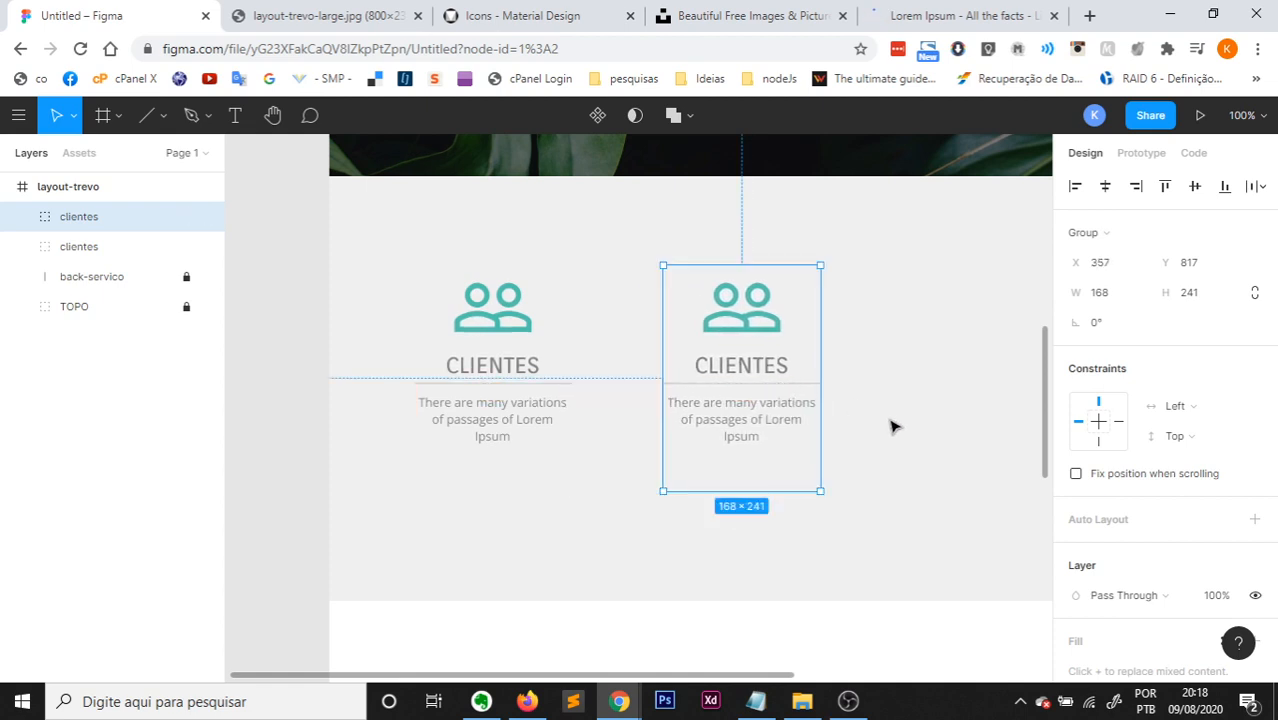
Check the reference layout and change the duplicated block's title text to EMOÇÕES.
click(322, 12)
click(188, 12)
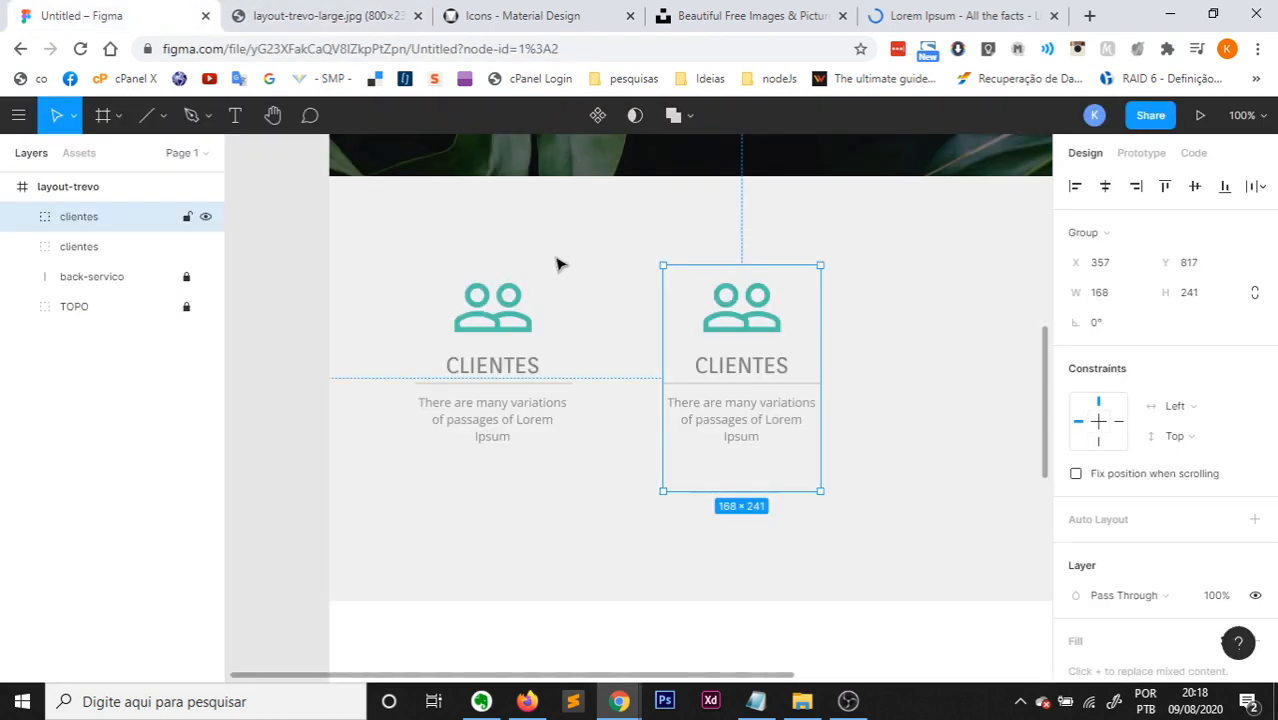
double_click(740, 368)
double_click(737, 369)
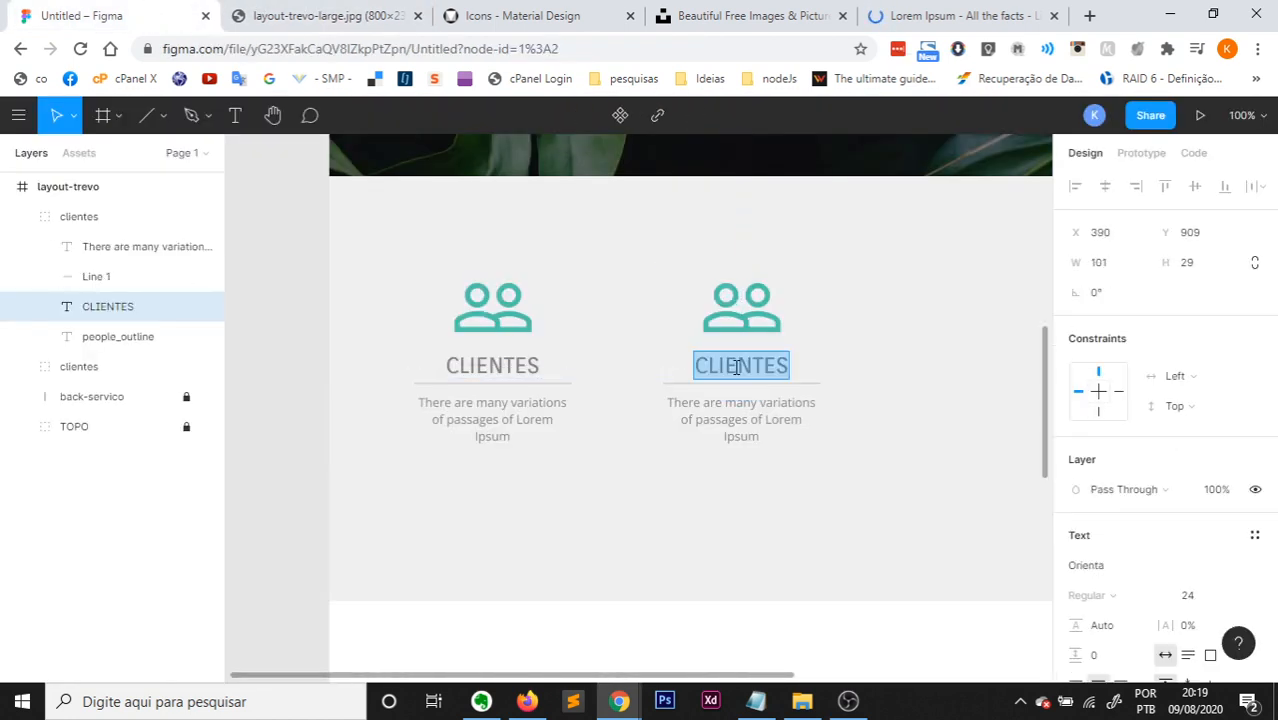
text(EMOÇÕES)
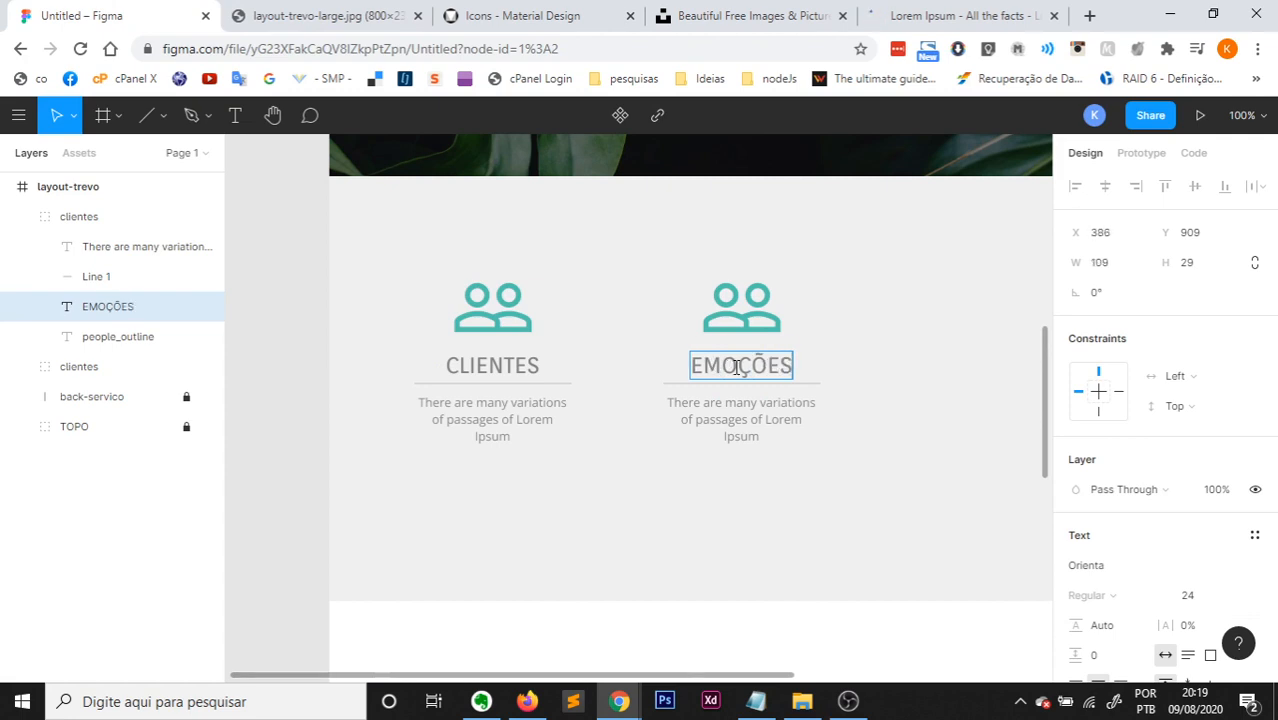
key(Escape)
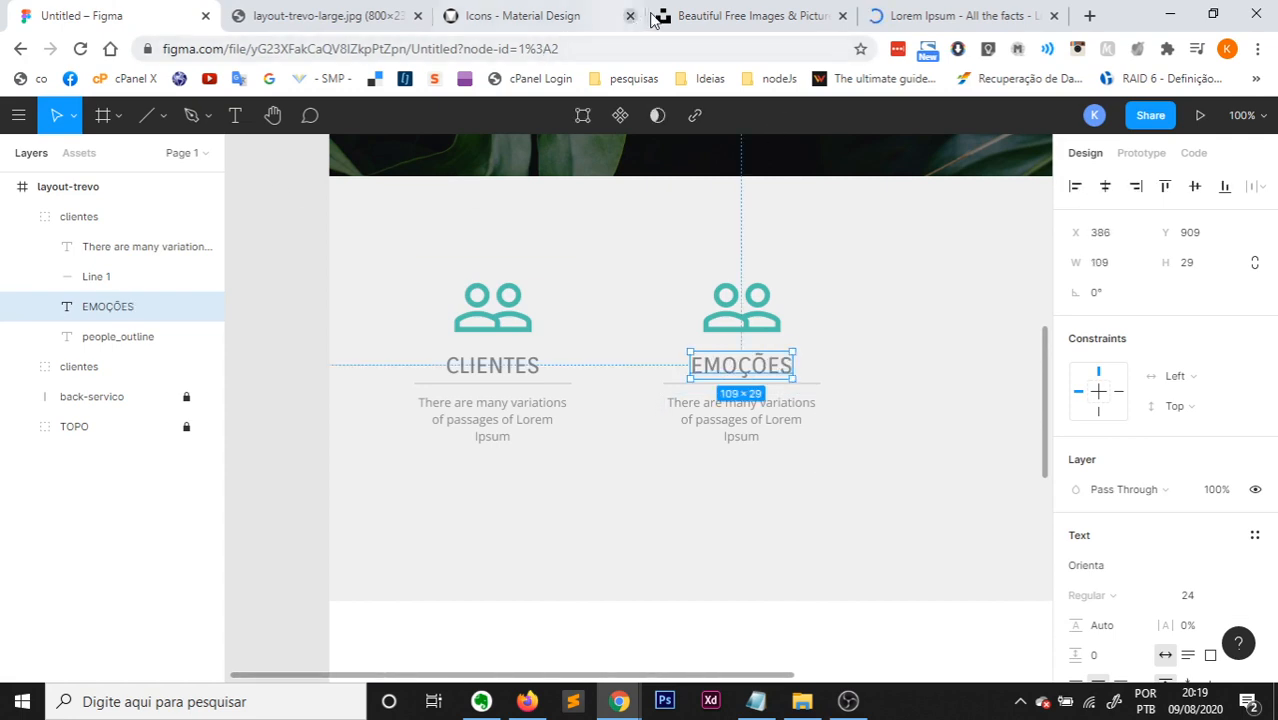
Switch to the Material Design icons site, search for "HEAR" and select the favorite_border icon.
click(551, 13)
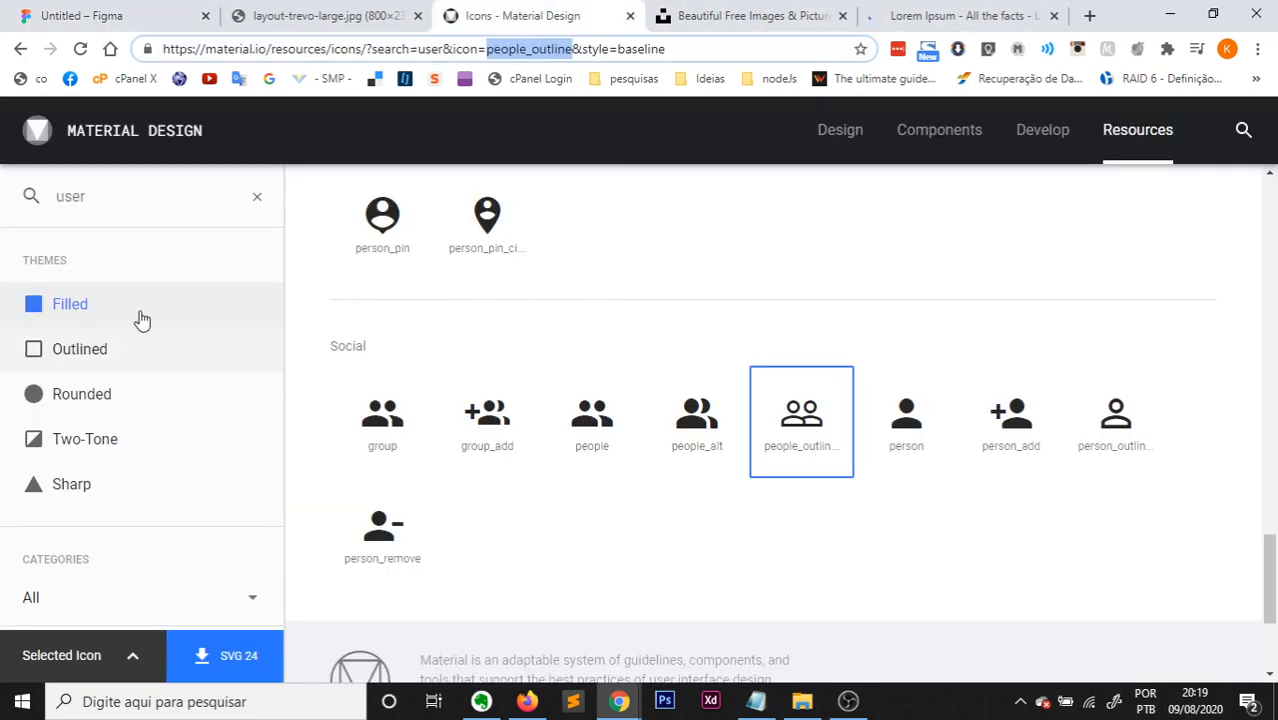
drag(107, 197, 5, 200)
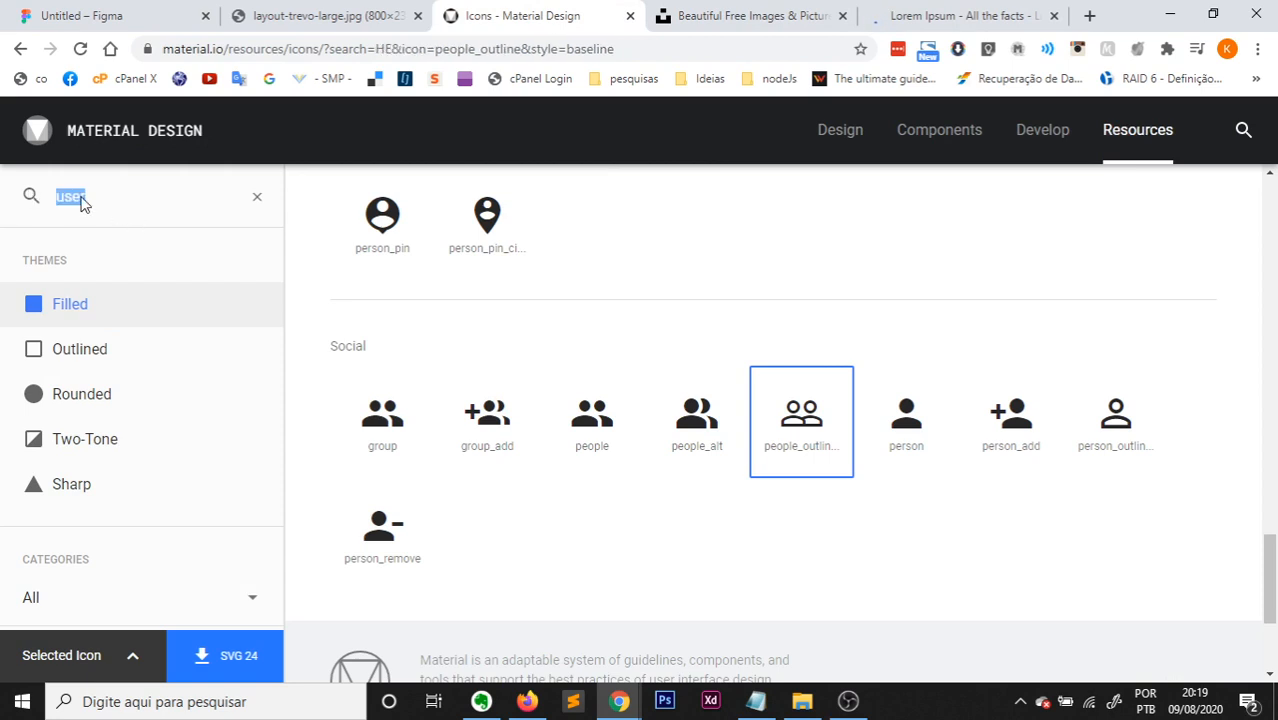
text(HEAR)
scroll(670, 494, up, 4)
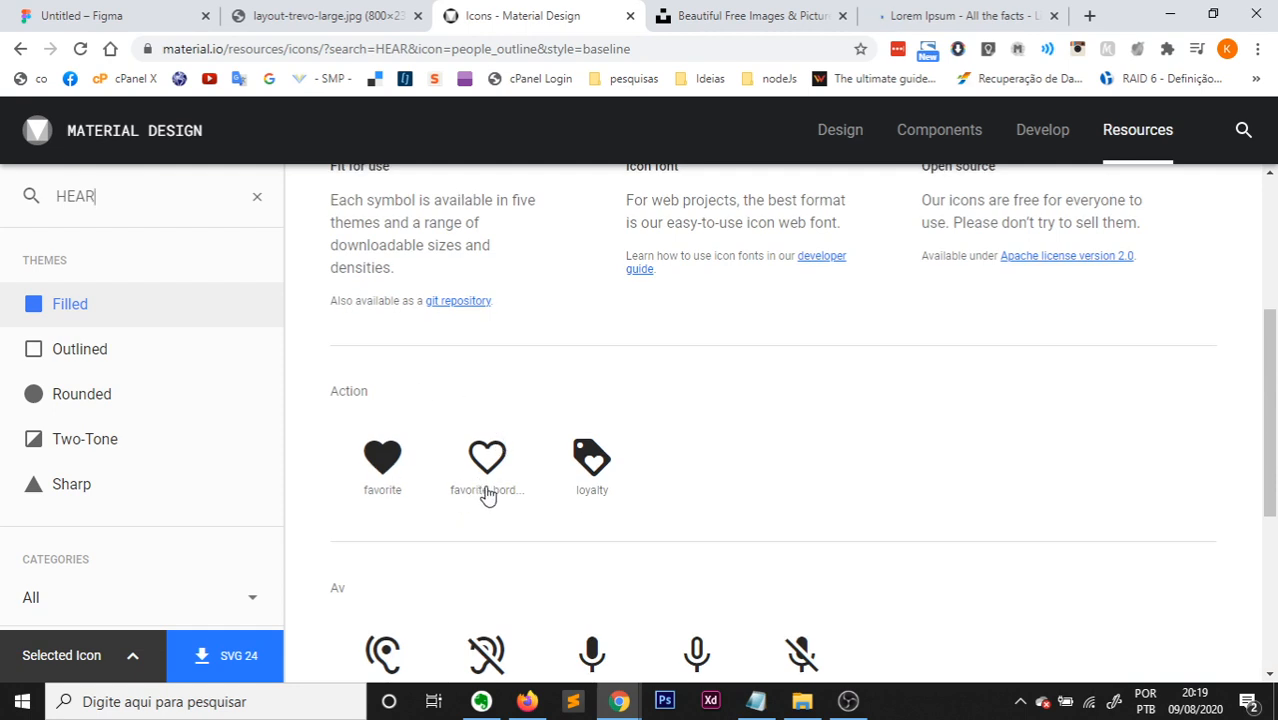
click(486, 496)
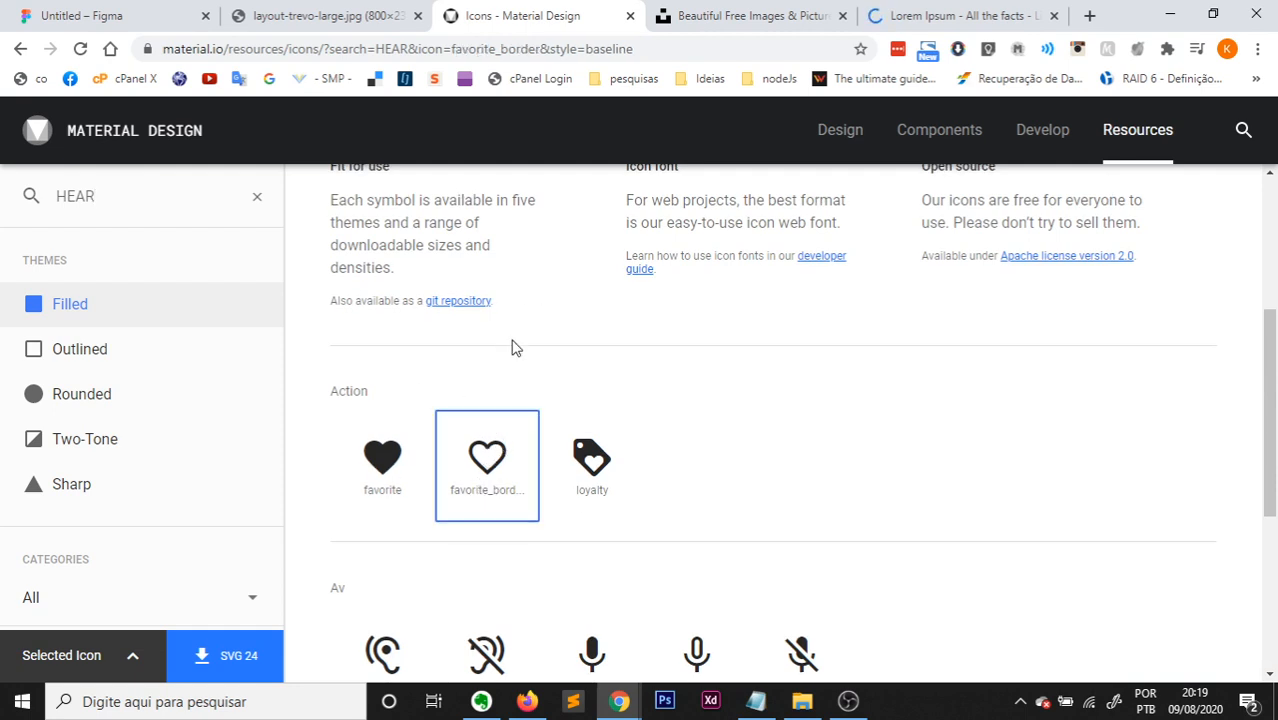
Copy the icon name favorite_border from the page address.
click(451, 50)
click(457, 48)
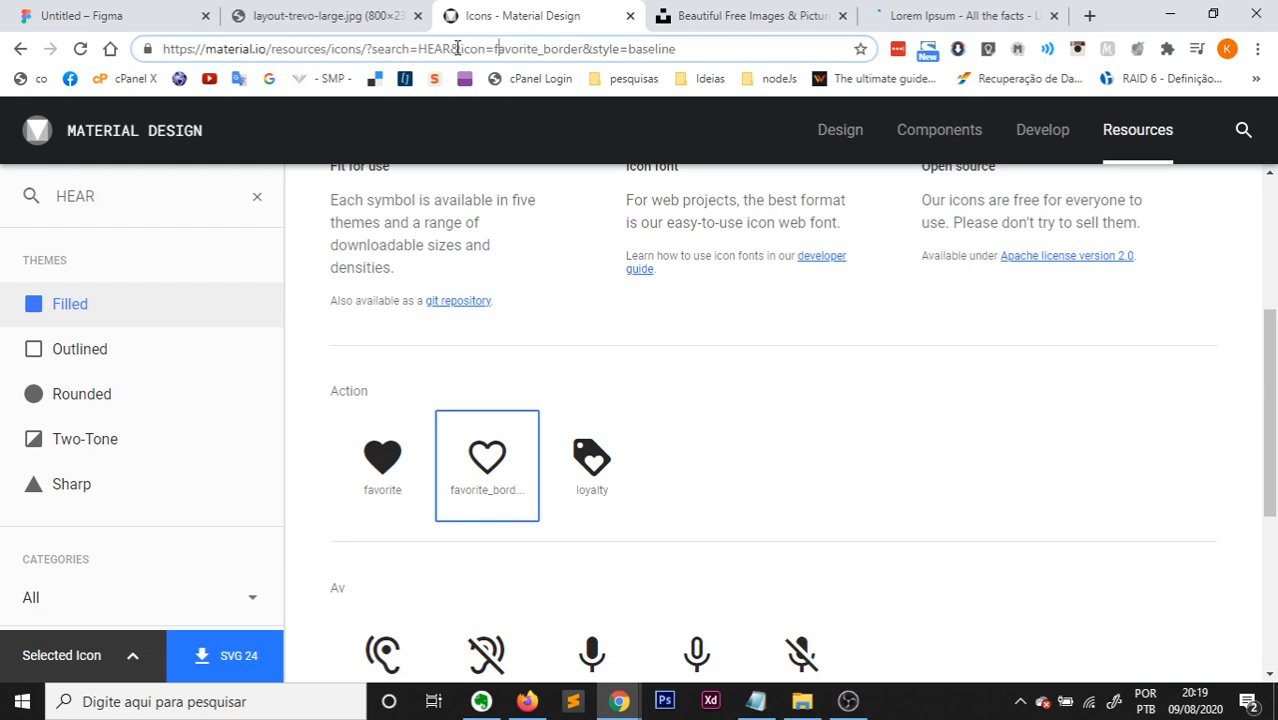
drag(493, 49, 583, 50)
key(ctrl+c)
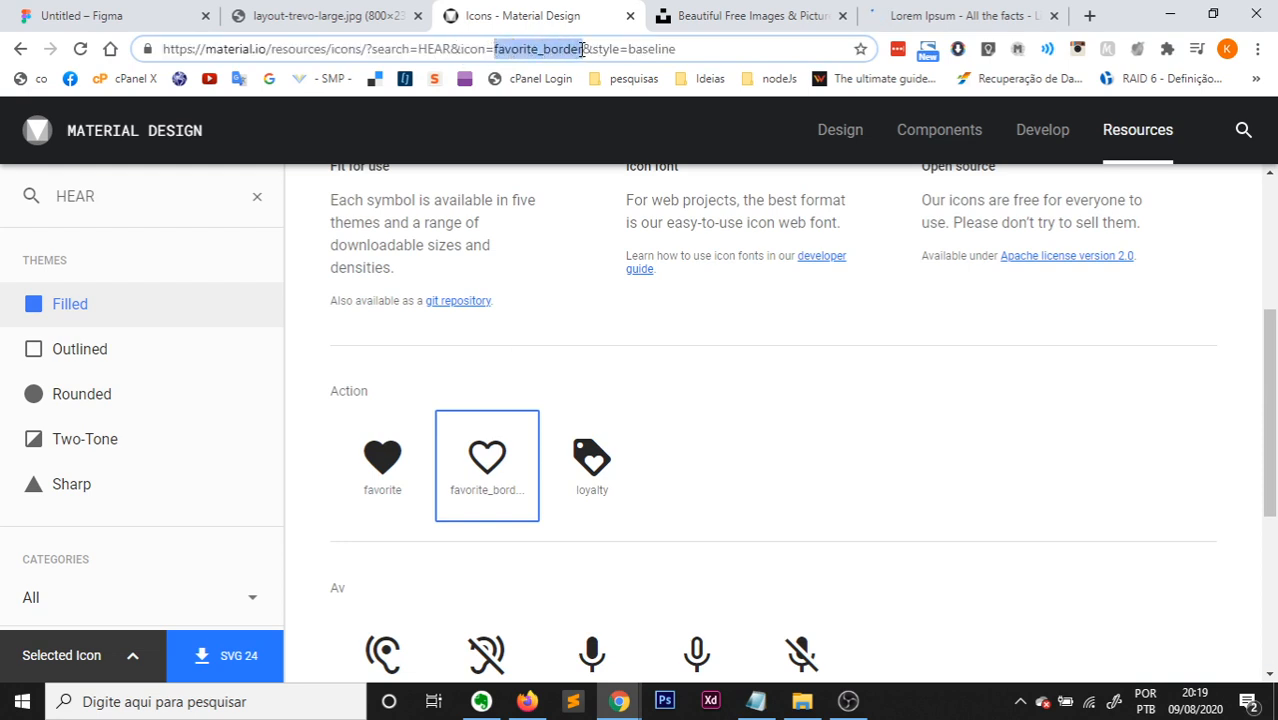
Return to Figma and replace the EMOÇÕES block's people icon text with the copied favorite_border name.
click(148, 10)
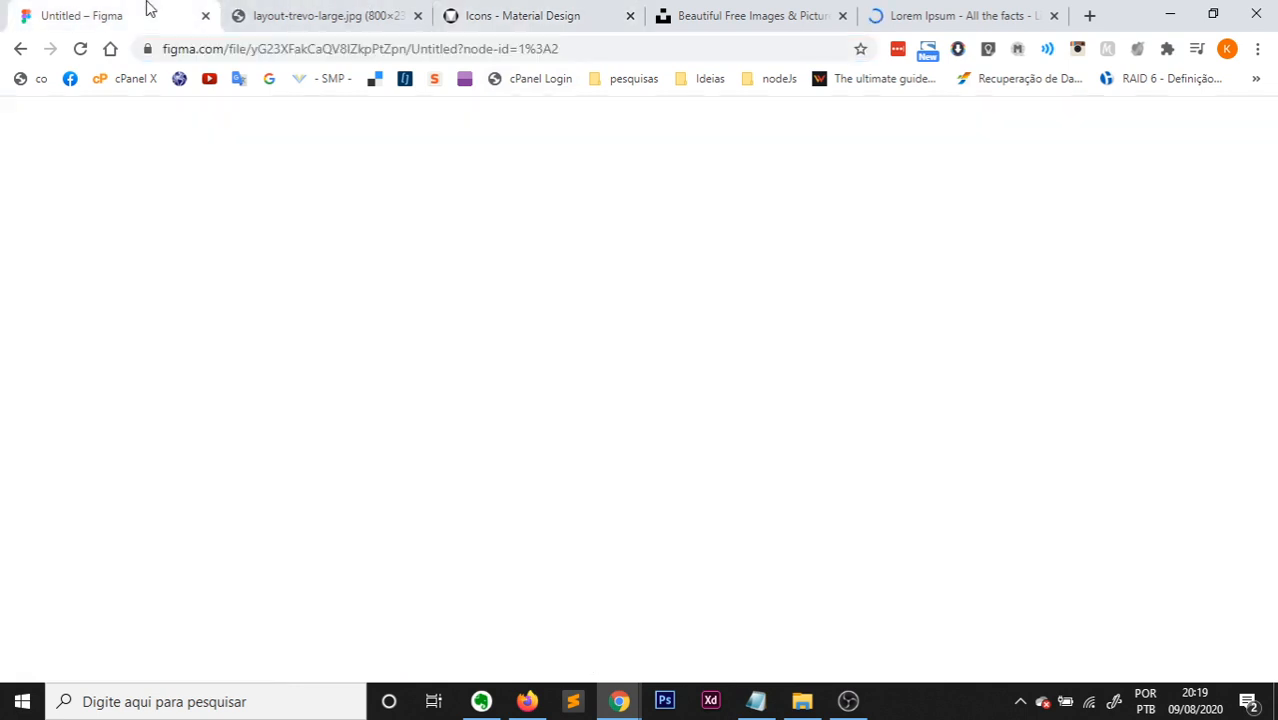
click(736, 316)
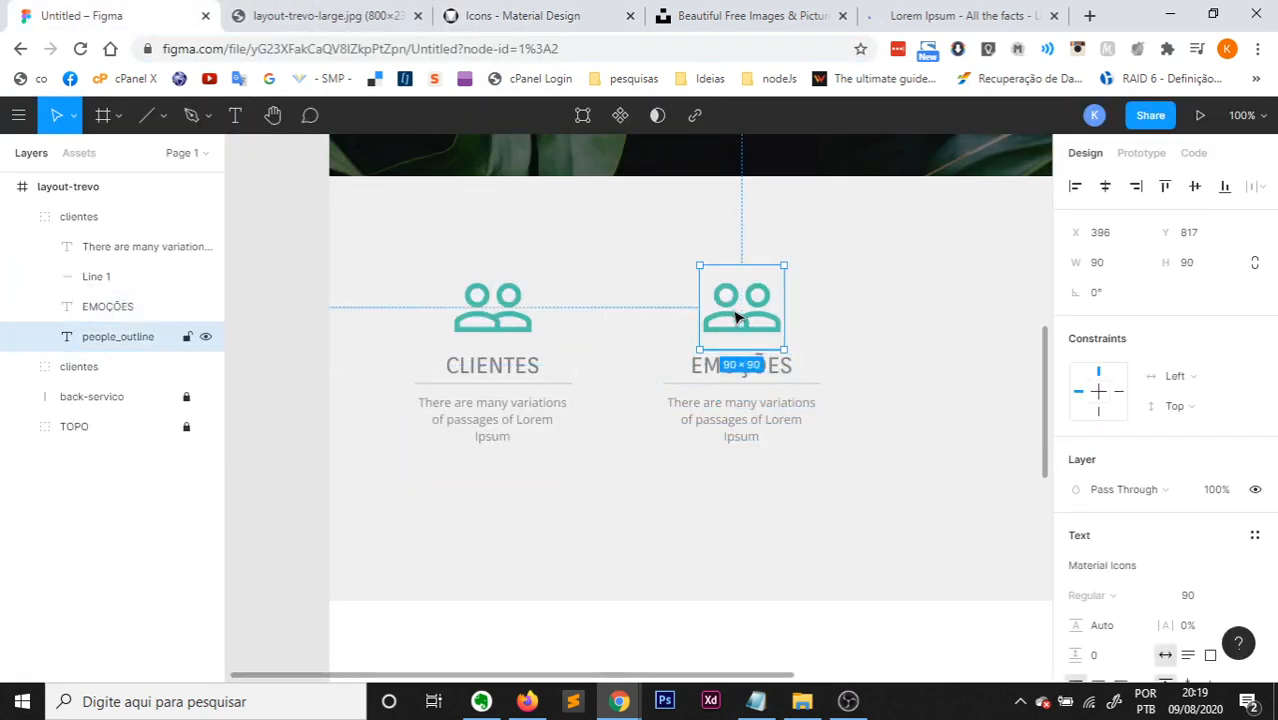
double_click(736, 312)
key(ctrl+v)
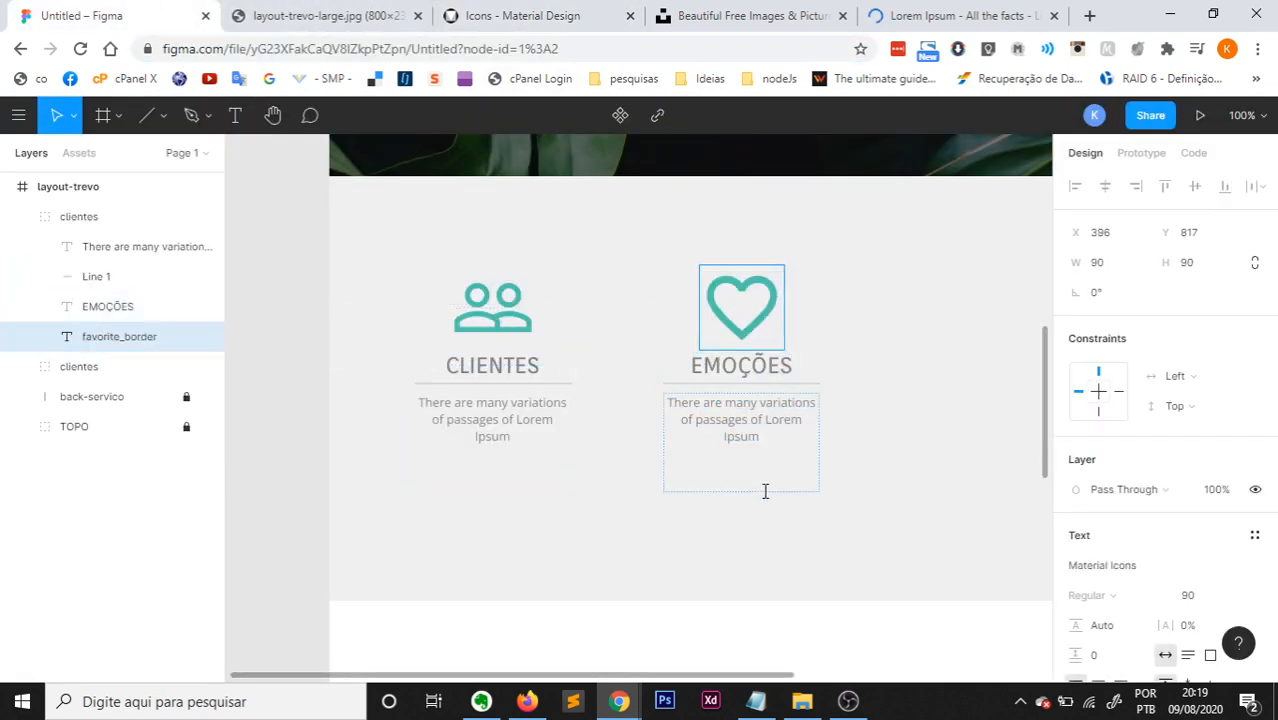
key(Escape)
click(755, 585)
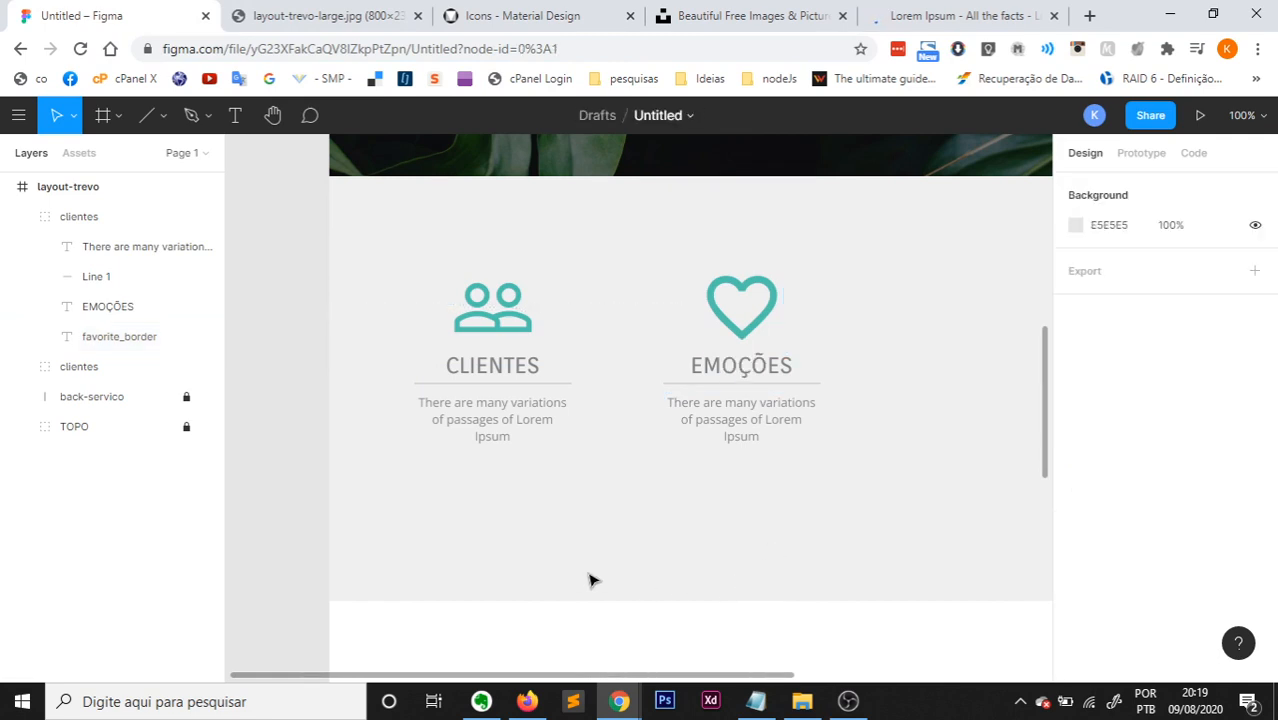
Rename the EMOÇÕES block's group layer to emocoes.
click(740, 418)
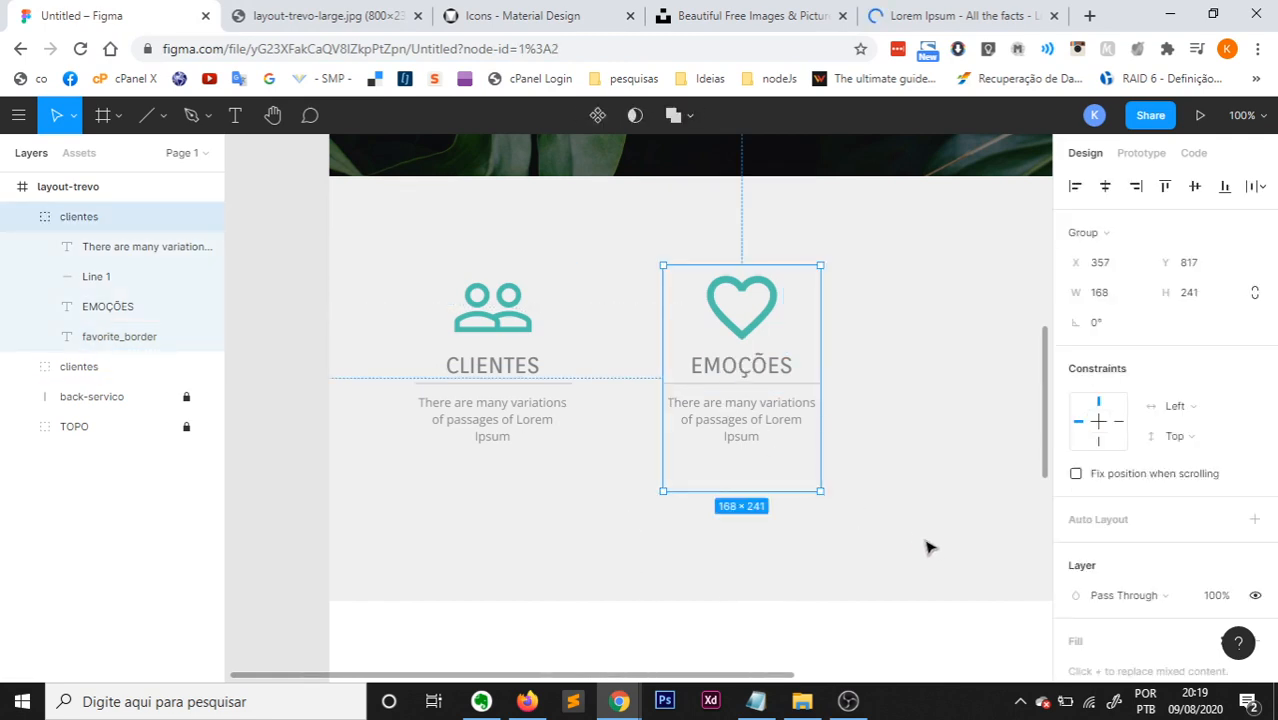
double_click(79, 217)
text(E)
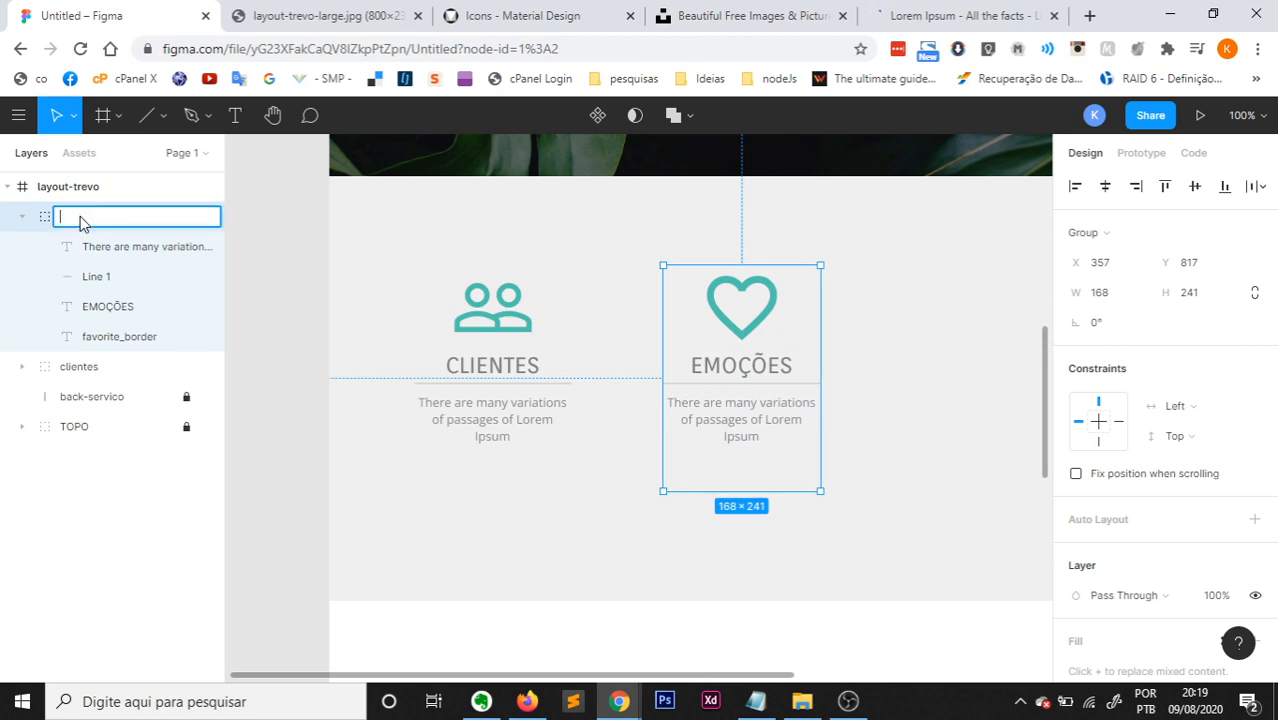
text(mocoes)
key(Return)
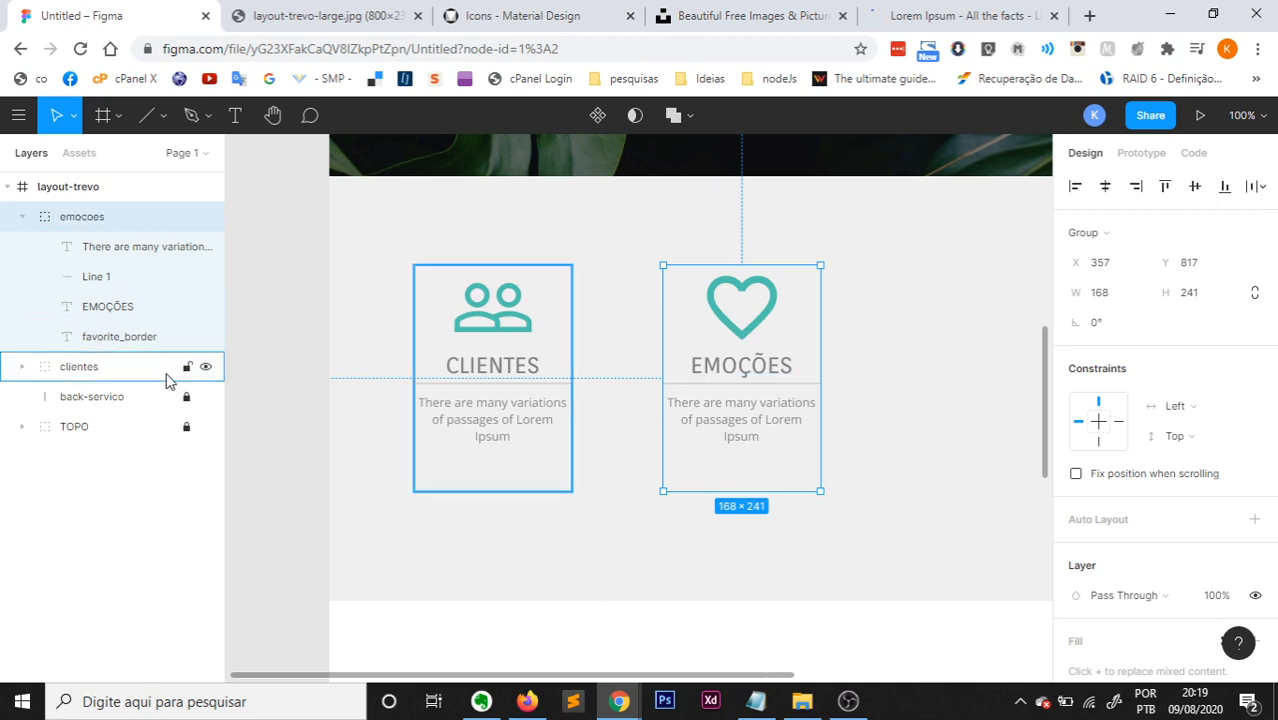
Duplicate the emocoes group and place the copy beside the original in the same row, at about X 682.
drag(856, 542, 499, 565)
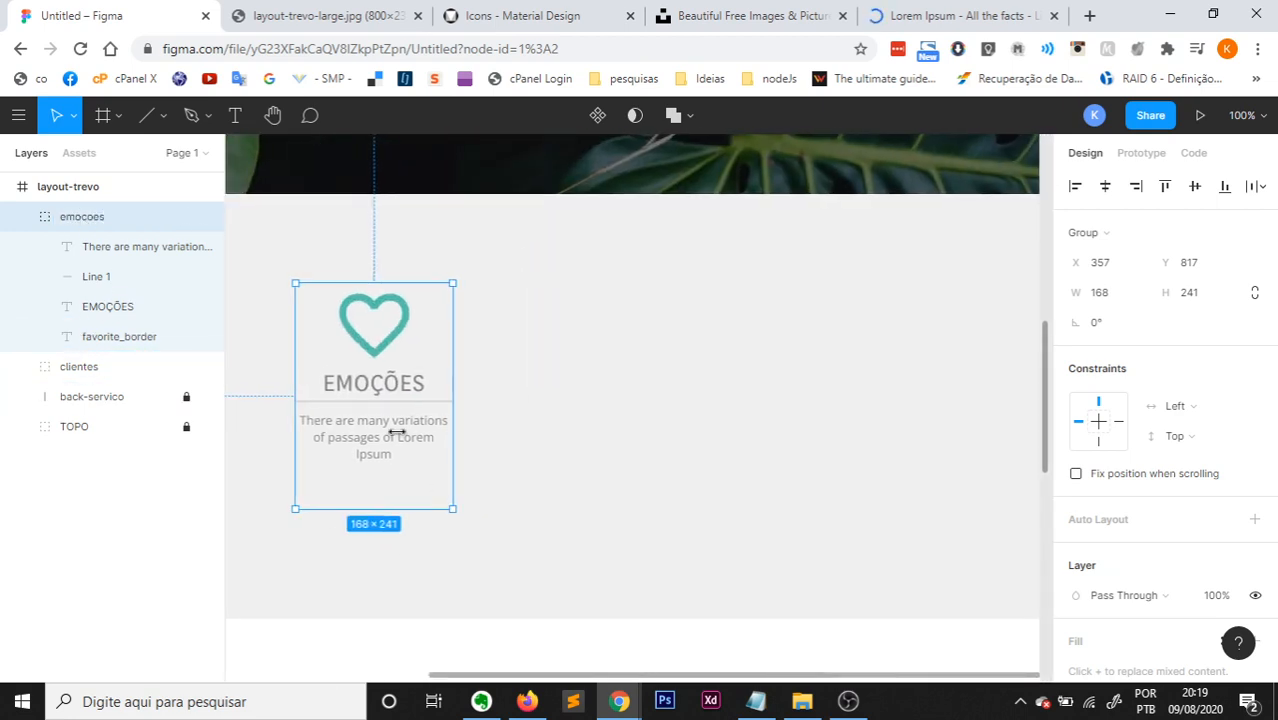
key(ctrl+d)
drag(380, 394, 676, 398)
Check the third block's title in the reference layout and change the new copy's title text to ACÚSTICA.
click(320, 14)
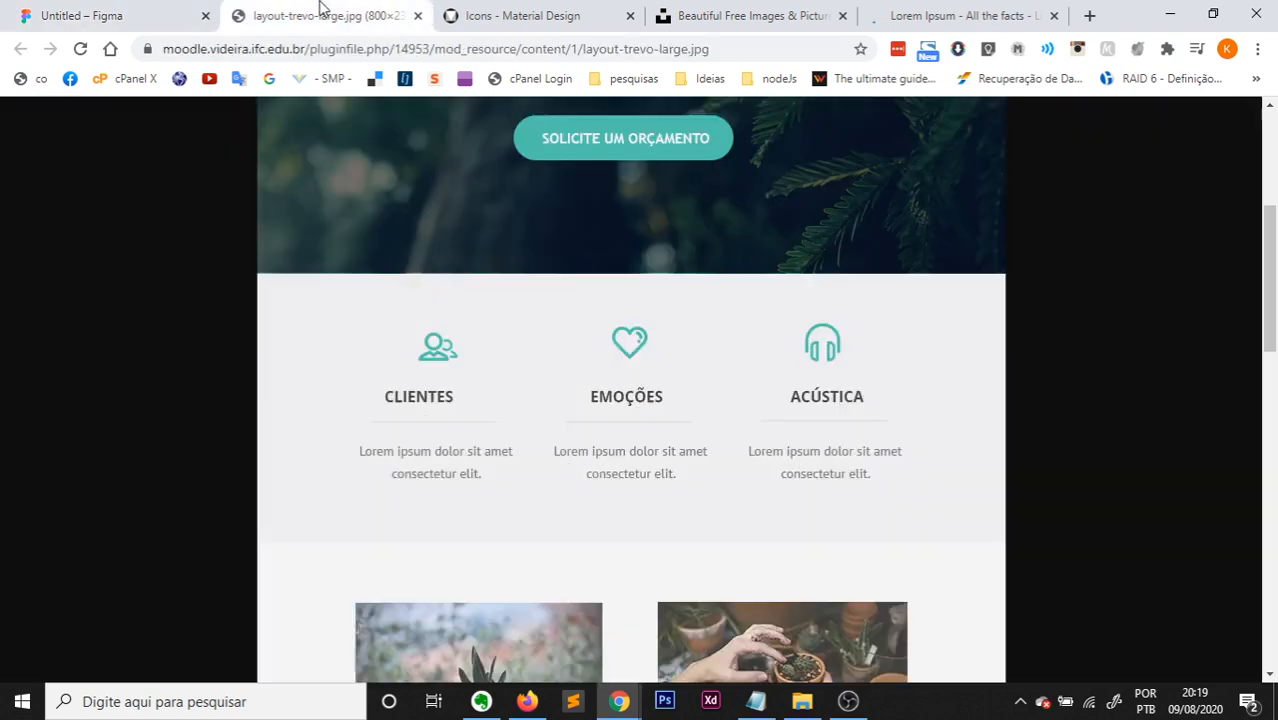
click(131, 12)
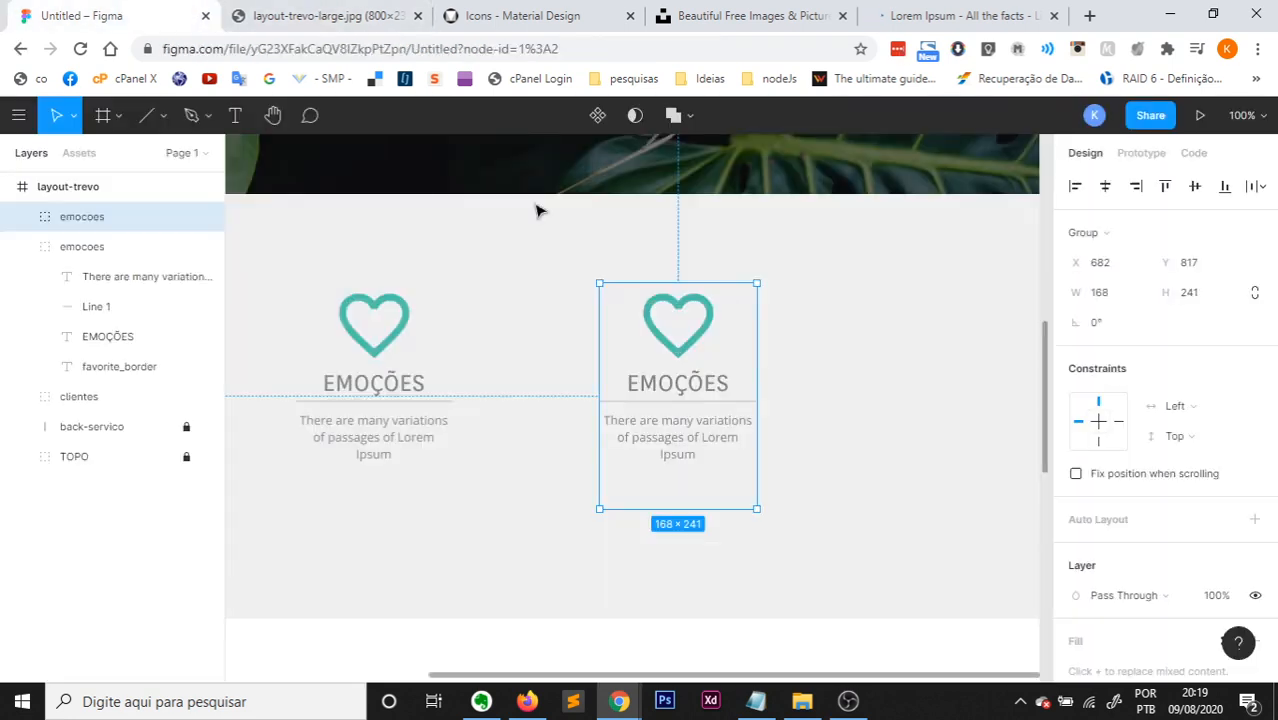
double_click(697, 384)
double_click(697, 384)
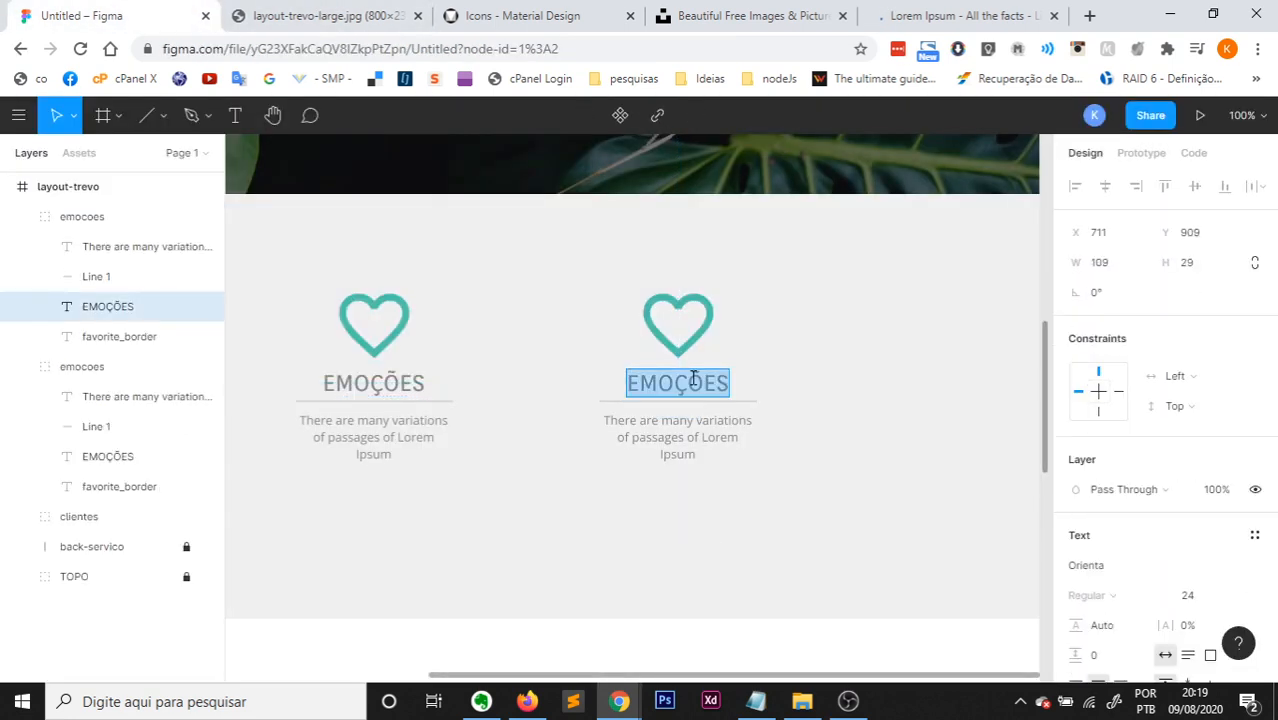
text(ACÚSTICA)
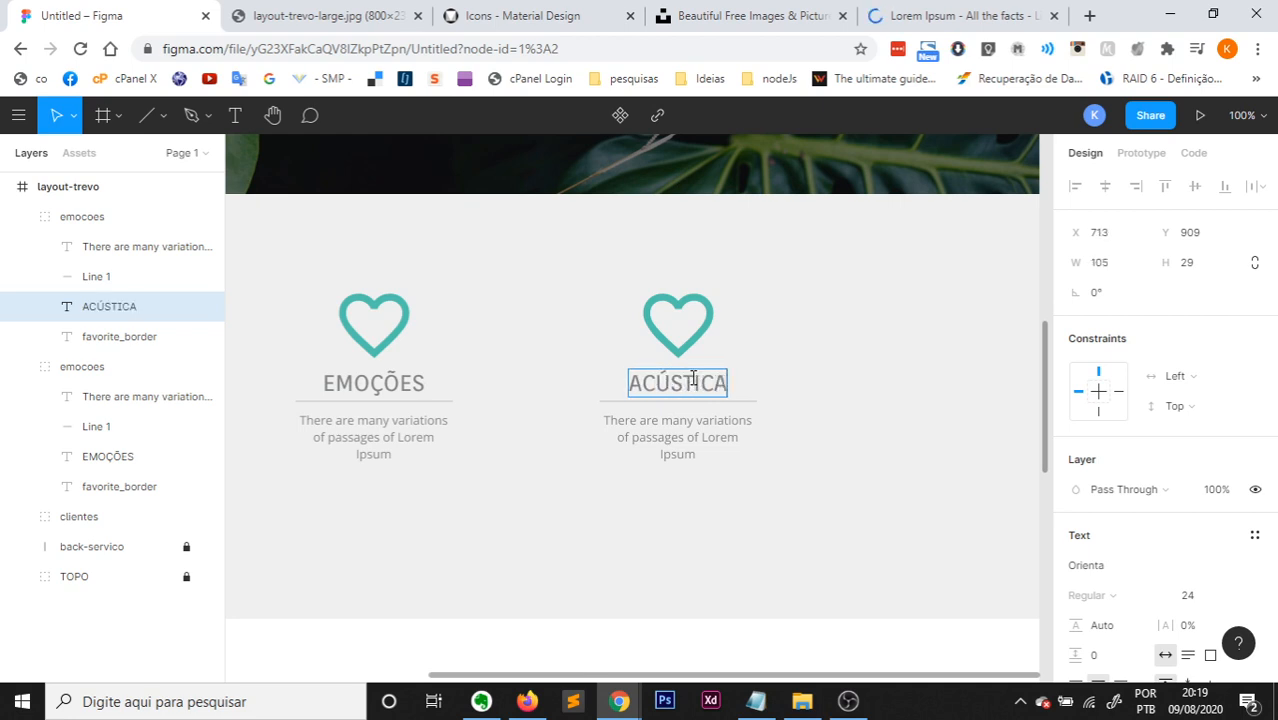
click(768, 569)
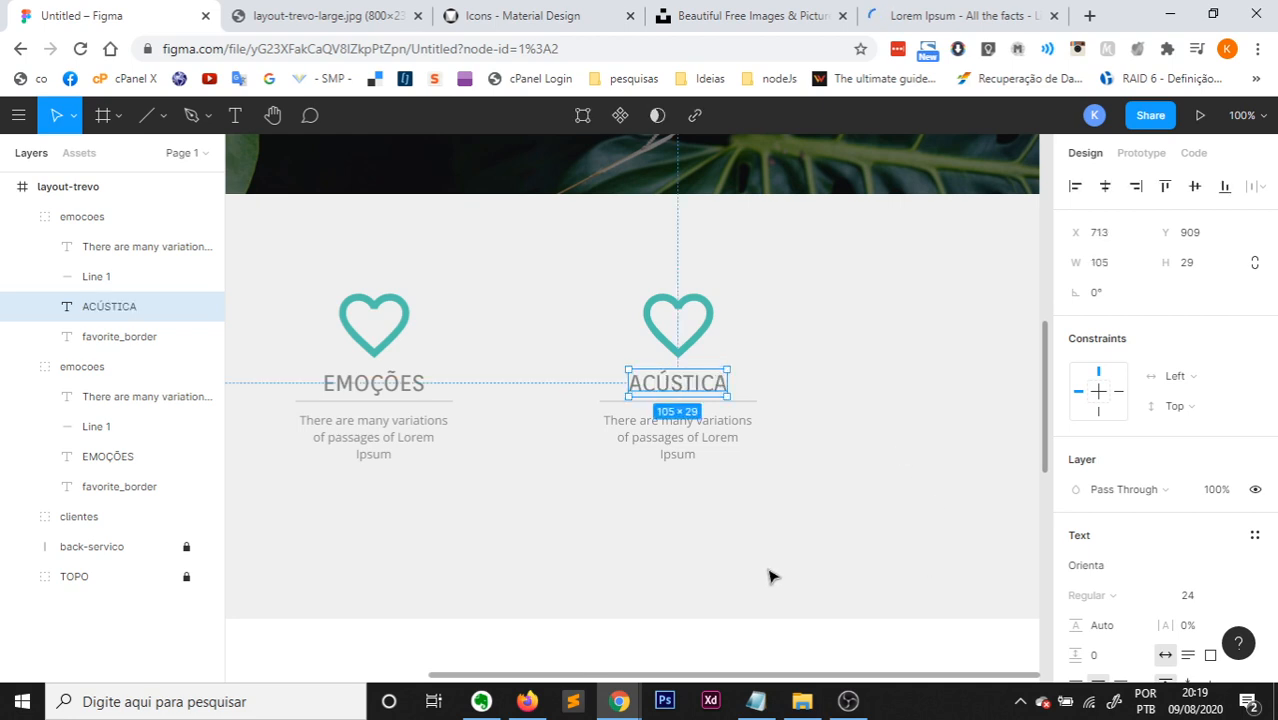
click(530, 565)
Check the reference icon, search the Material Design icons site for "HEAD" and select the headset icon.
click(305, 12)
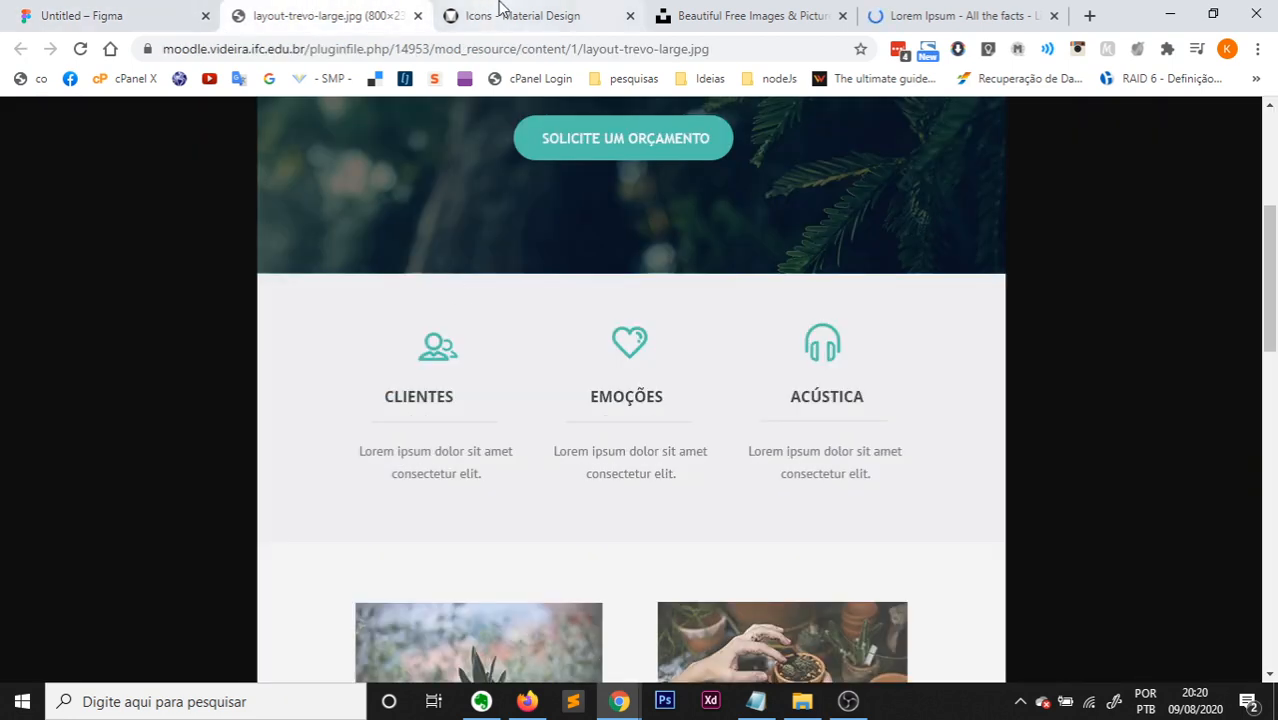
click(505, 12)
drag(100, 203, 54, 205)
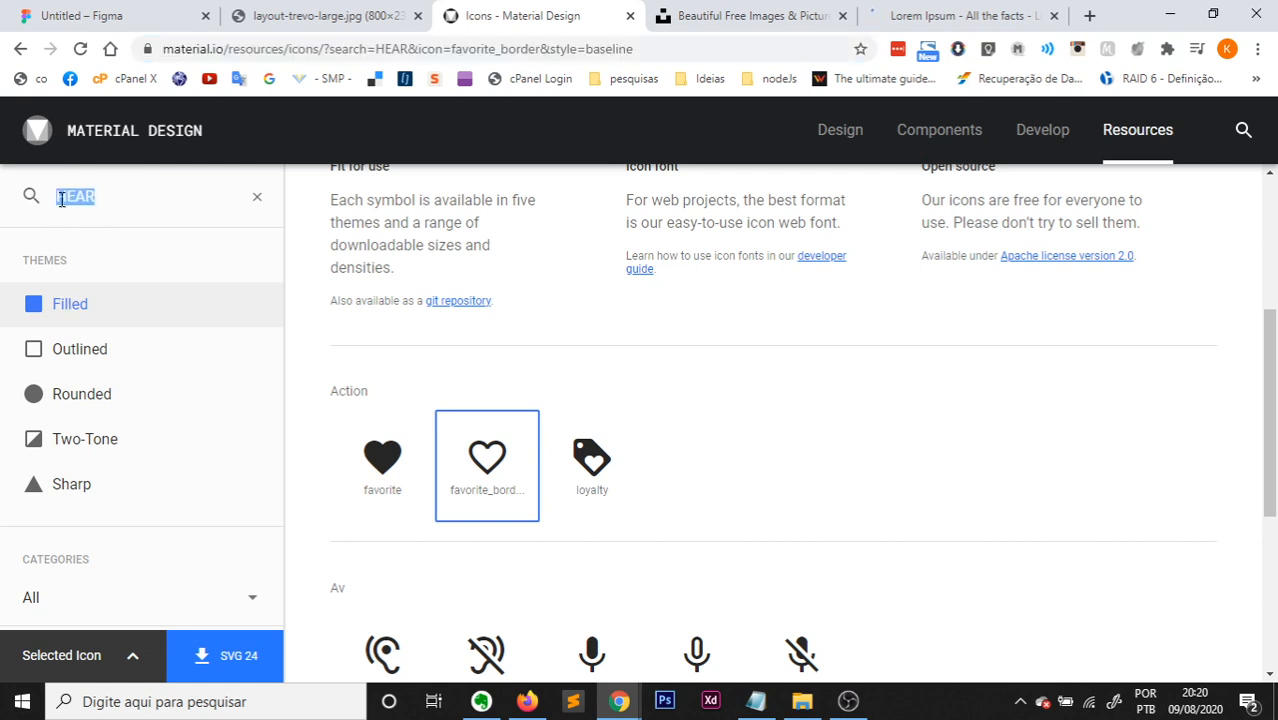
text(H)
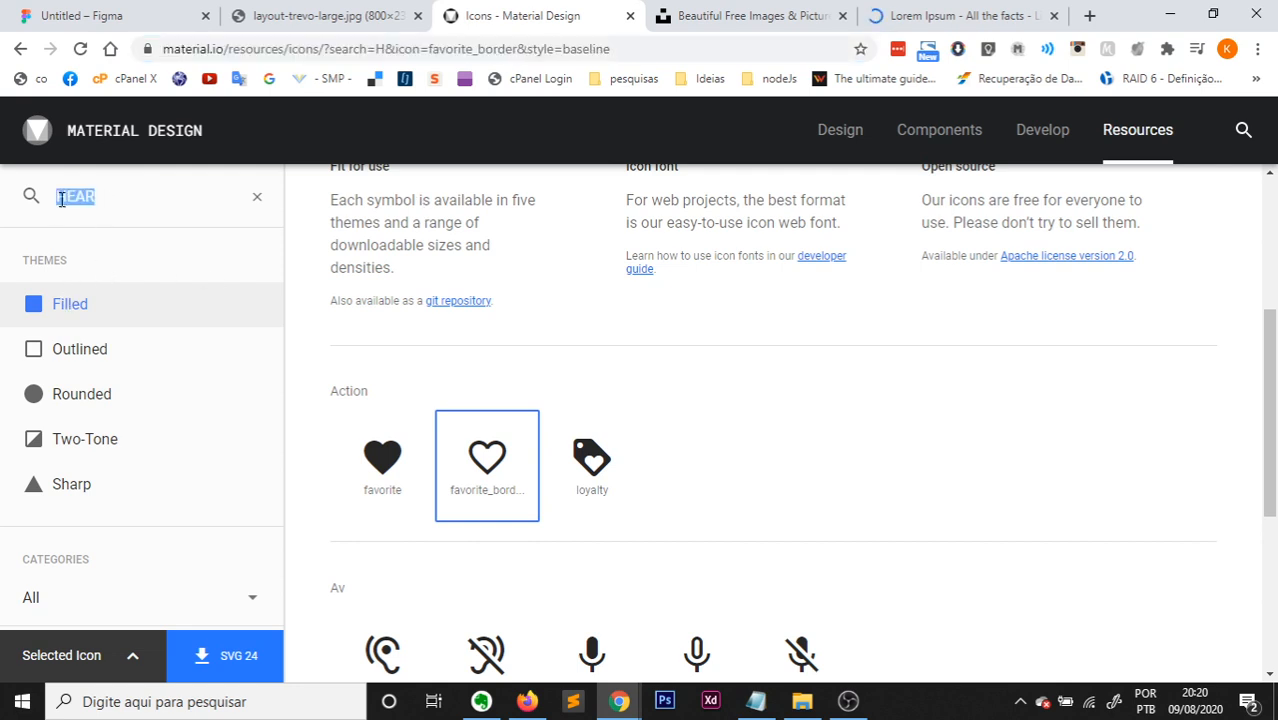
text(EAD)
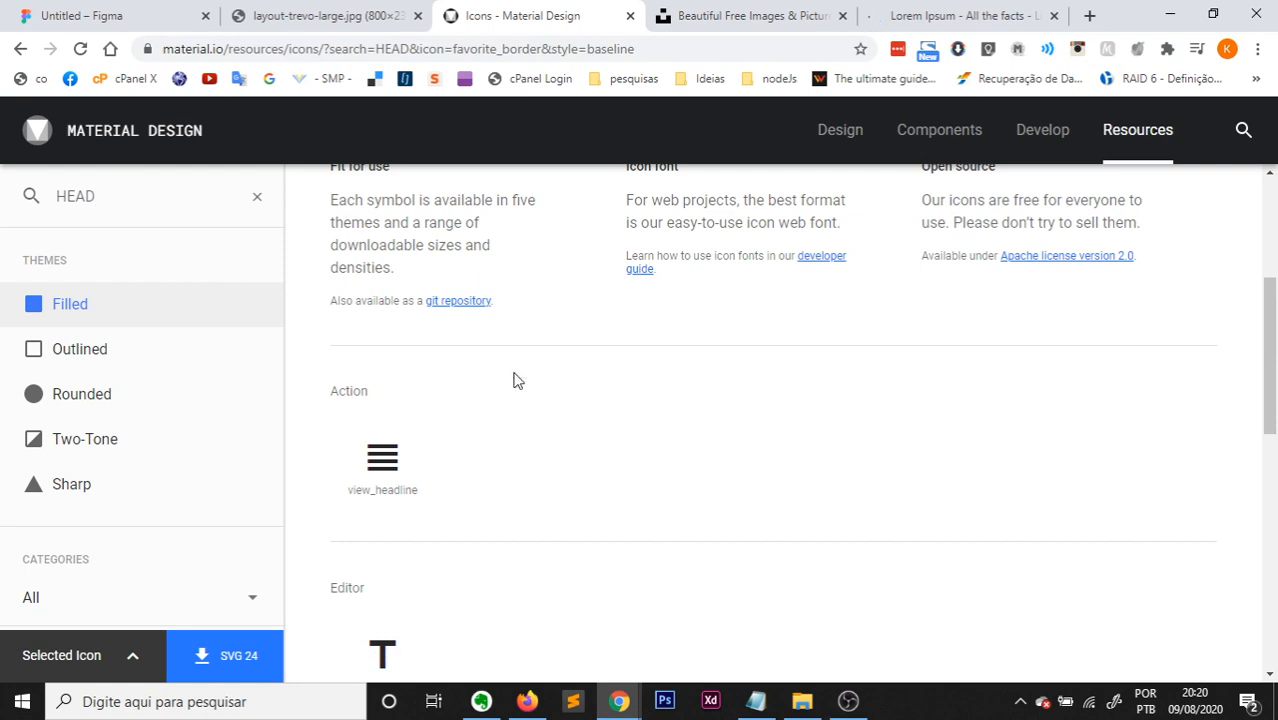
scroll(610, 420, down, 3)
scroll(608, 421, down, 5)
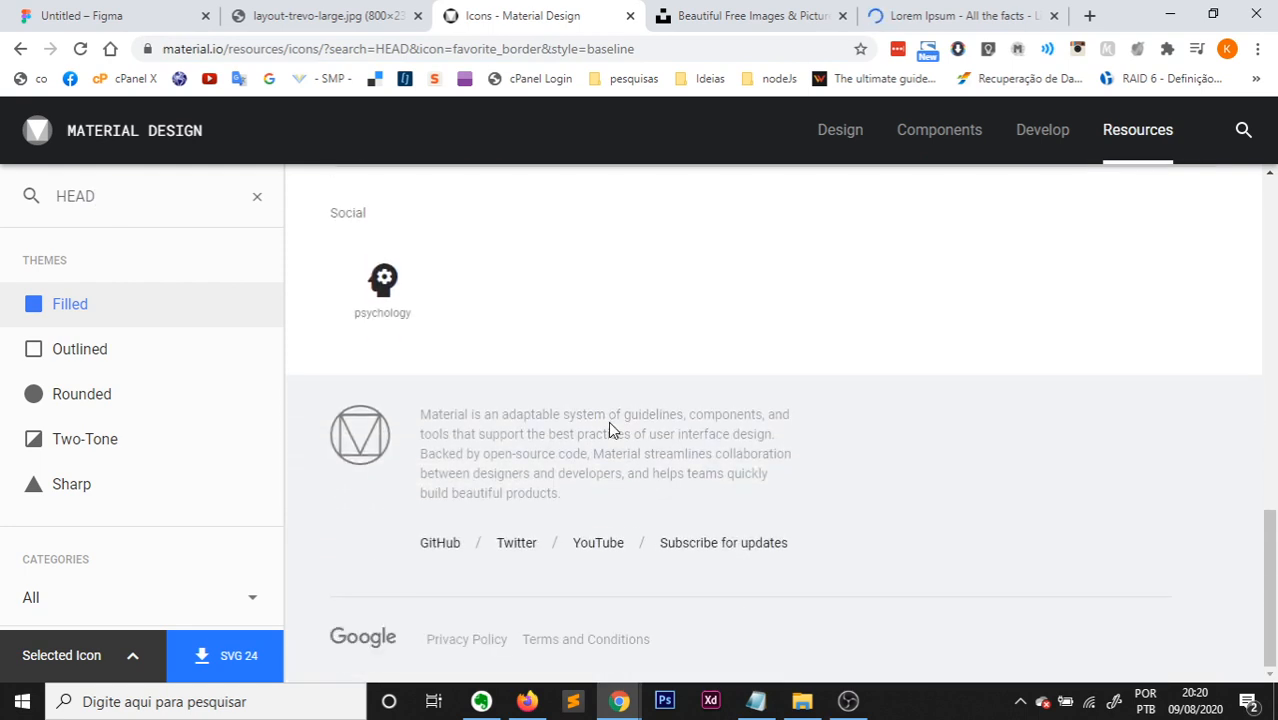
scroll(608, 421, up, 3)
click(70, 15)
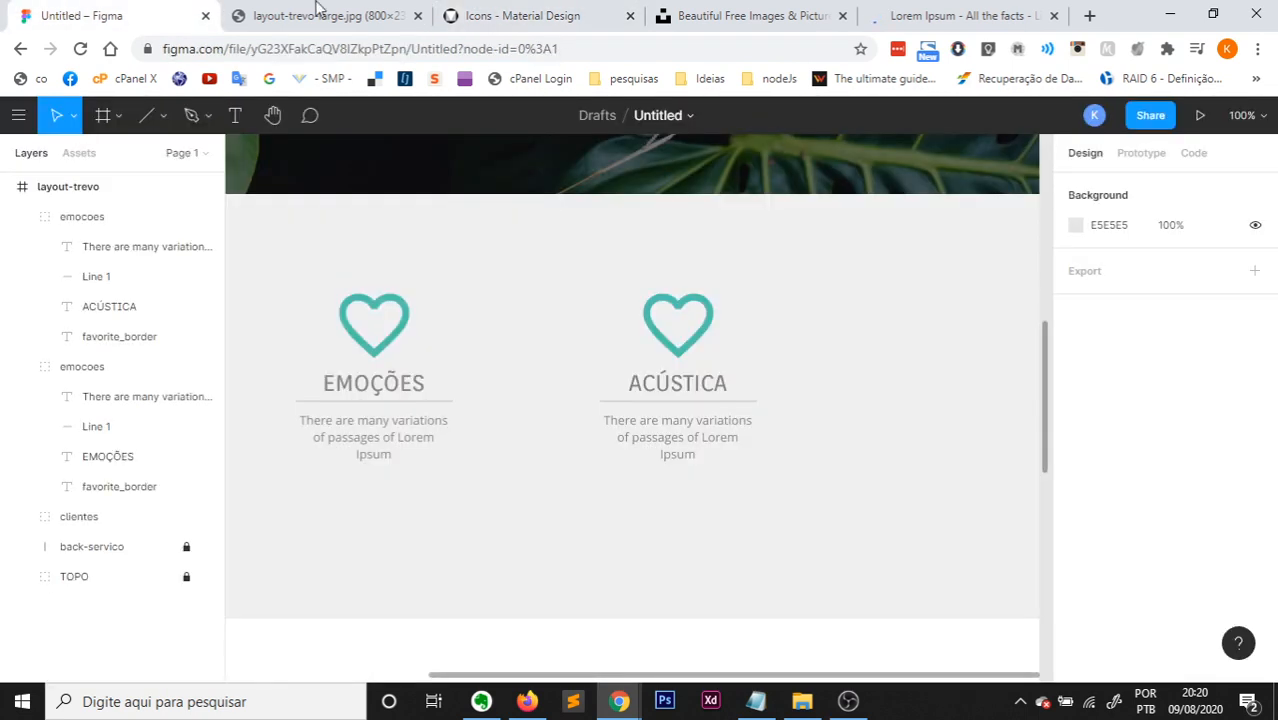
click(320, 15)
click(490, 15)
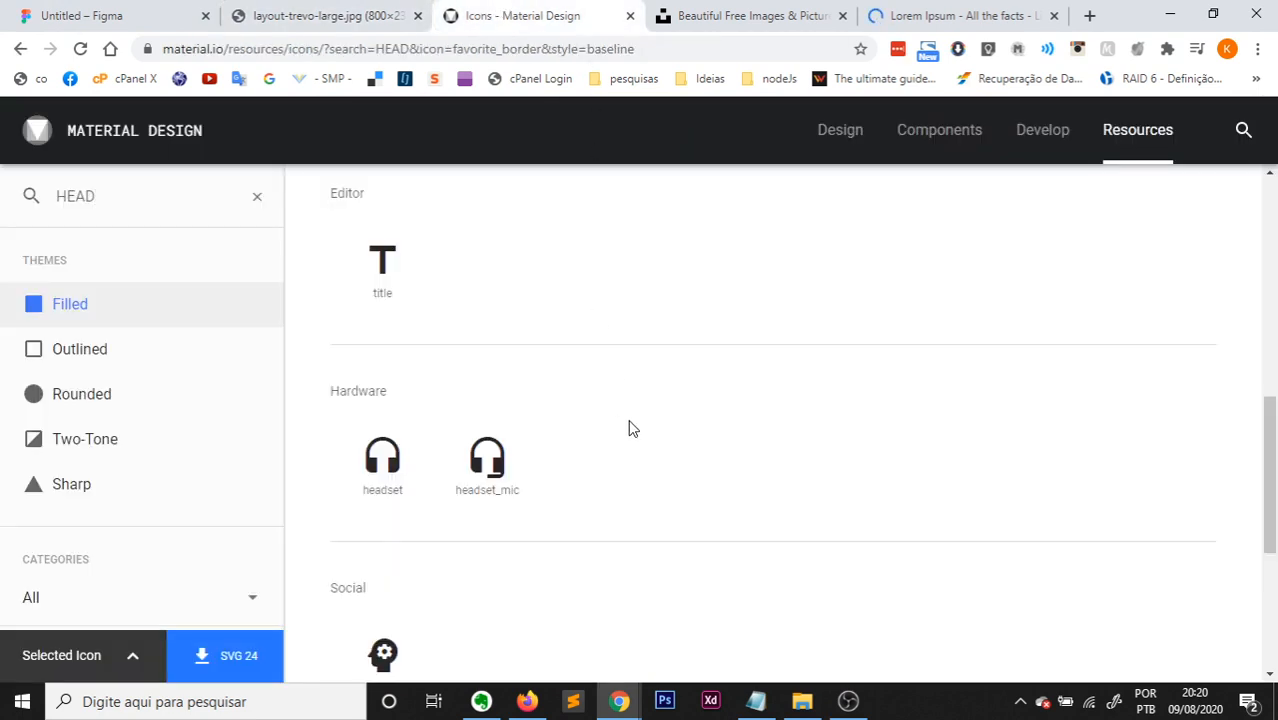
click(390, 460)
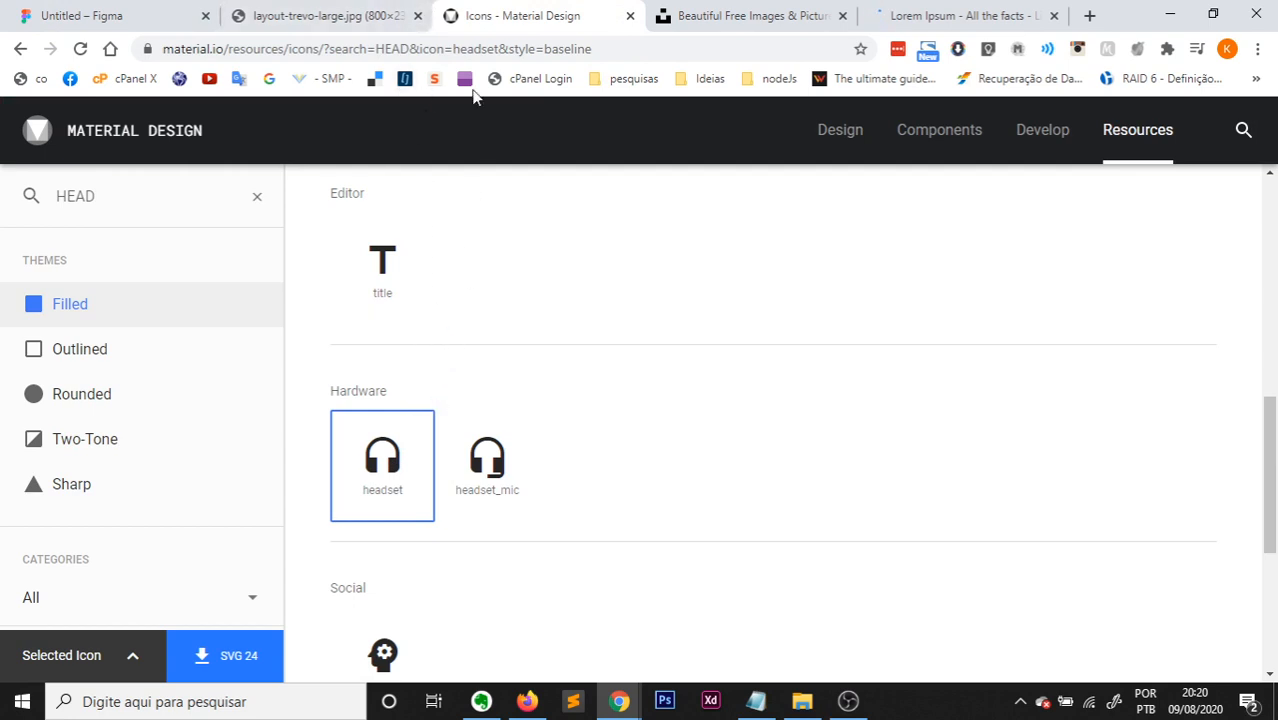
Copy the icon name headset from the page address.
drag(453, 48, 541, 49)
key(ctrl+c)
click(497, 53)
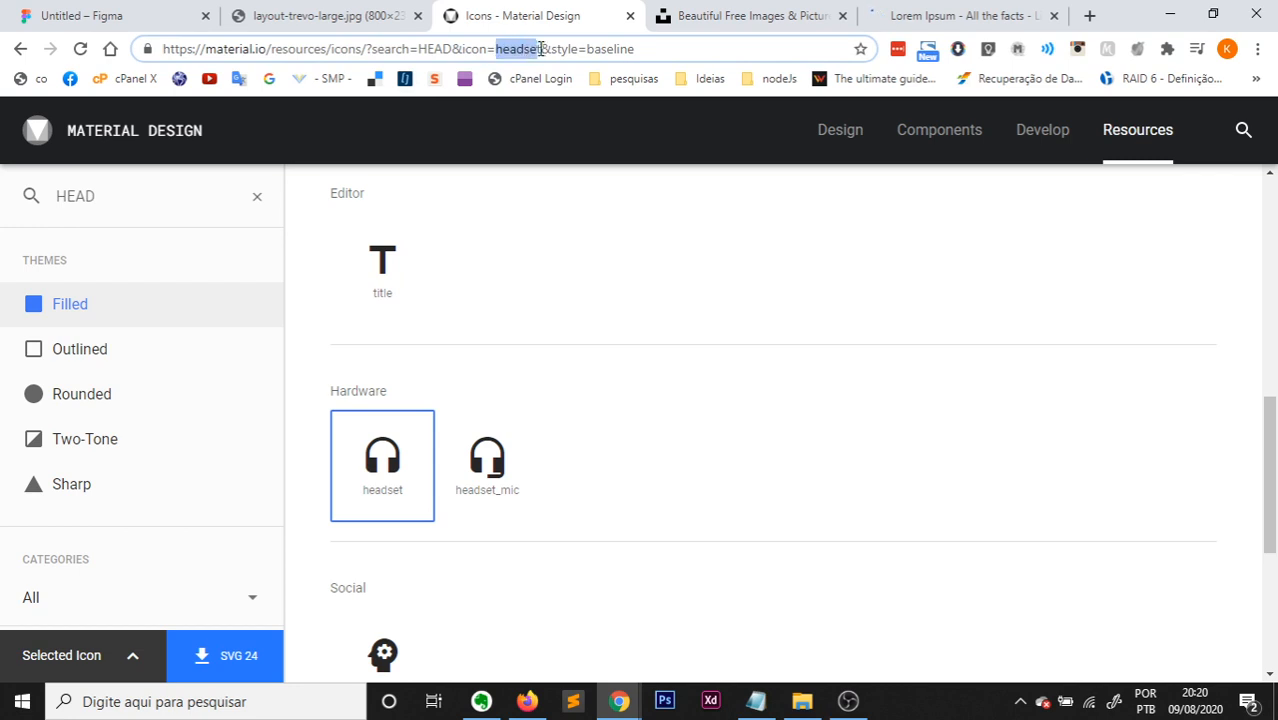
Return to Figma and replace the ACÚSTICA block's heart icon text with the copied headset name.
click(71, 10)
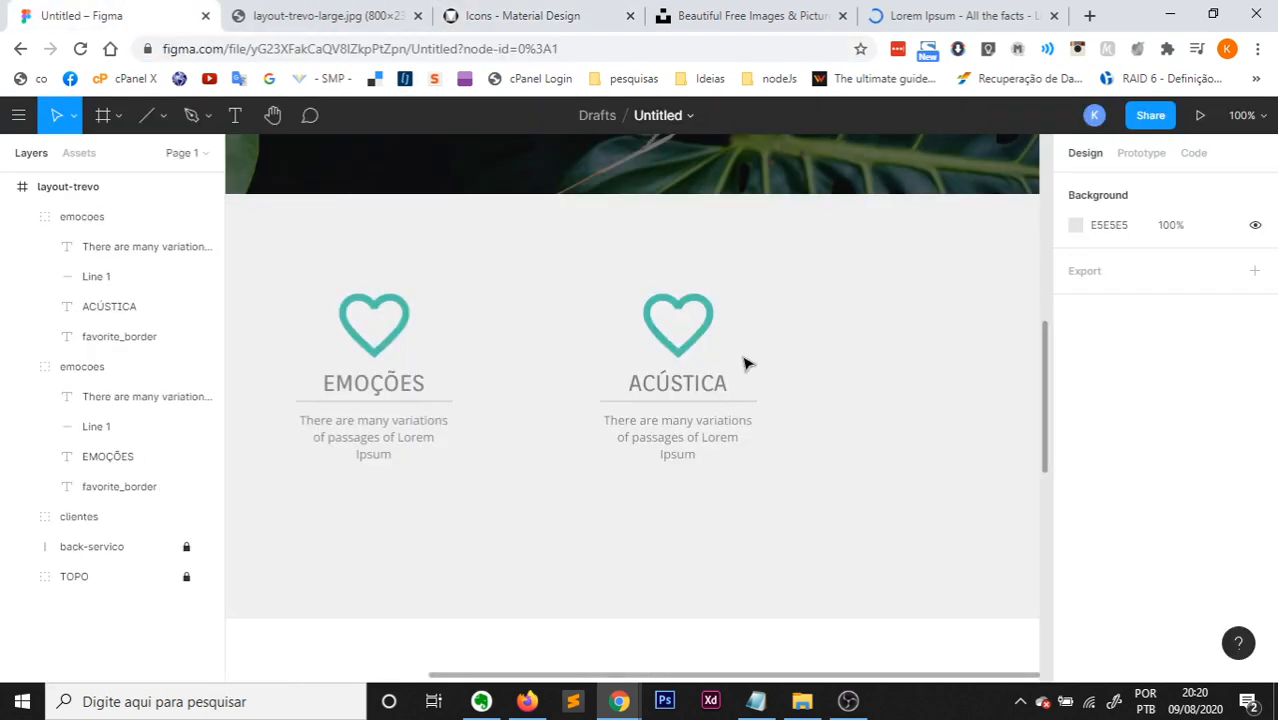
click(679, 342)
double_click(679, 342)
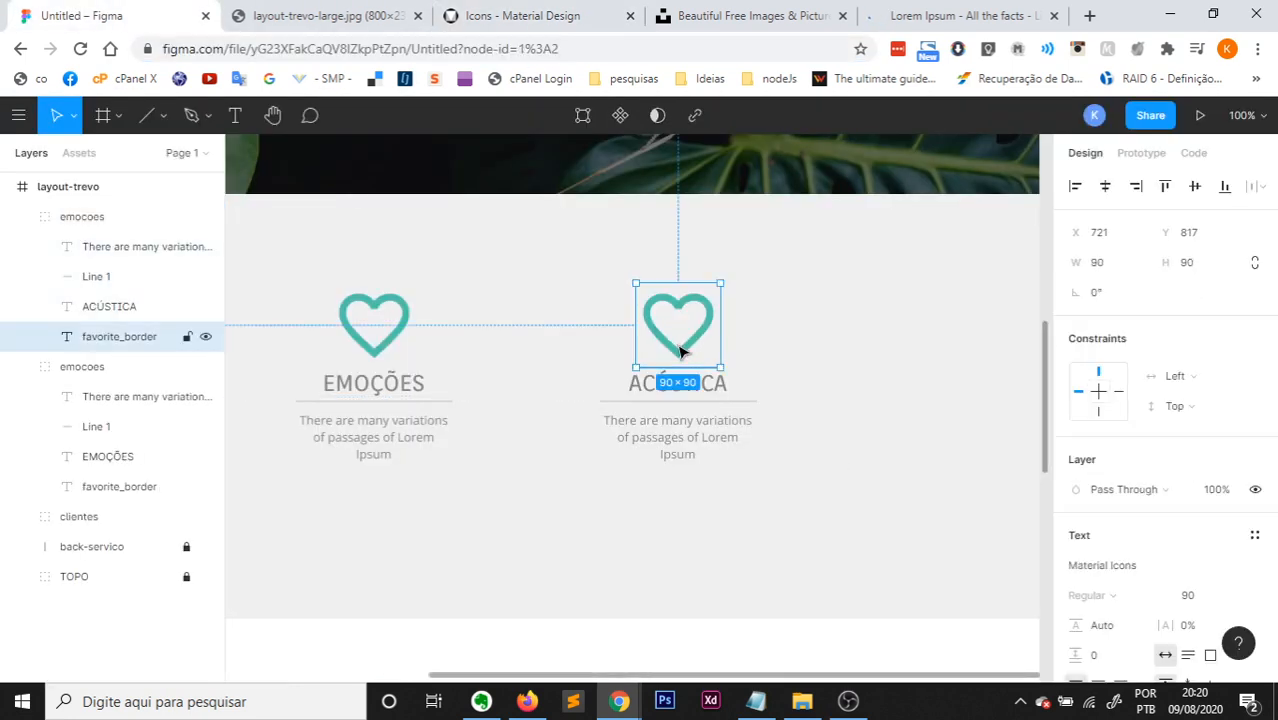
double_click(679, 350)
key(ctrl+v)
double_click(719, 497)
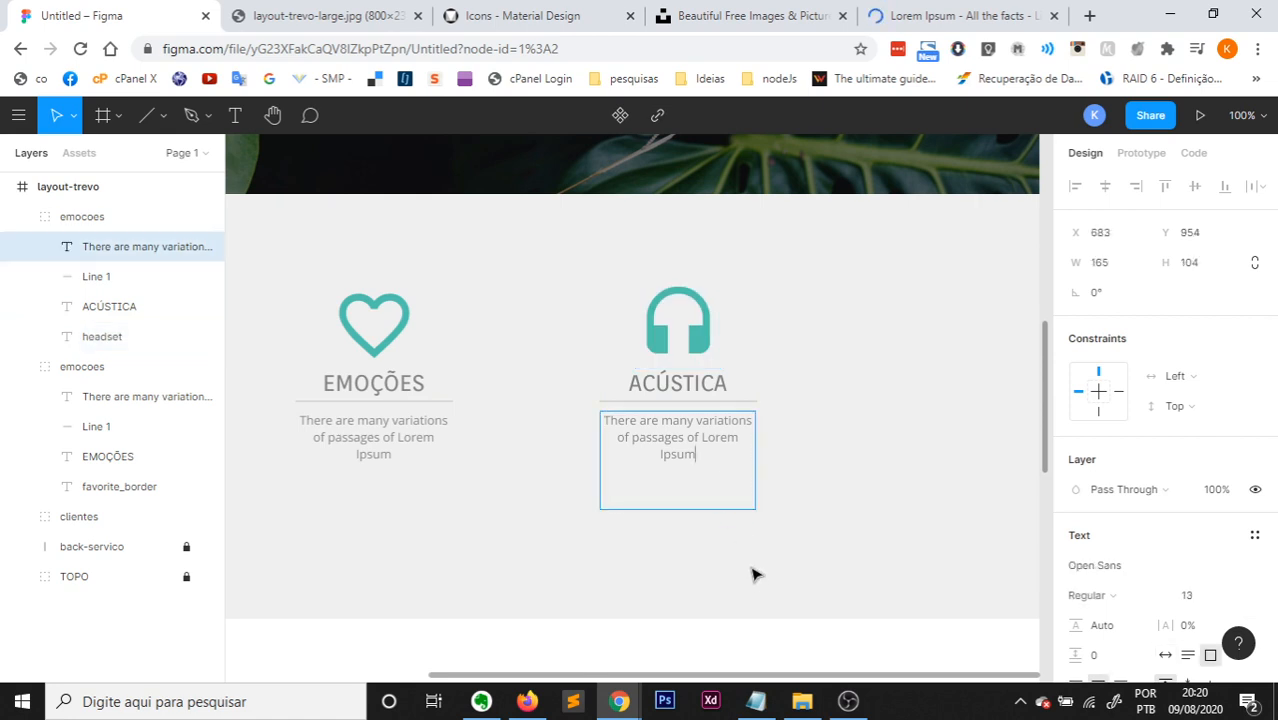
key(Escape)
click(522, 595)
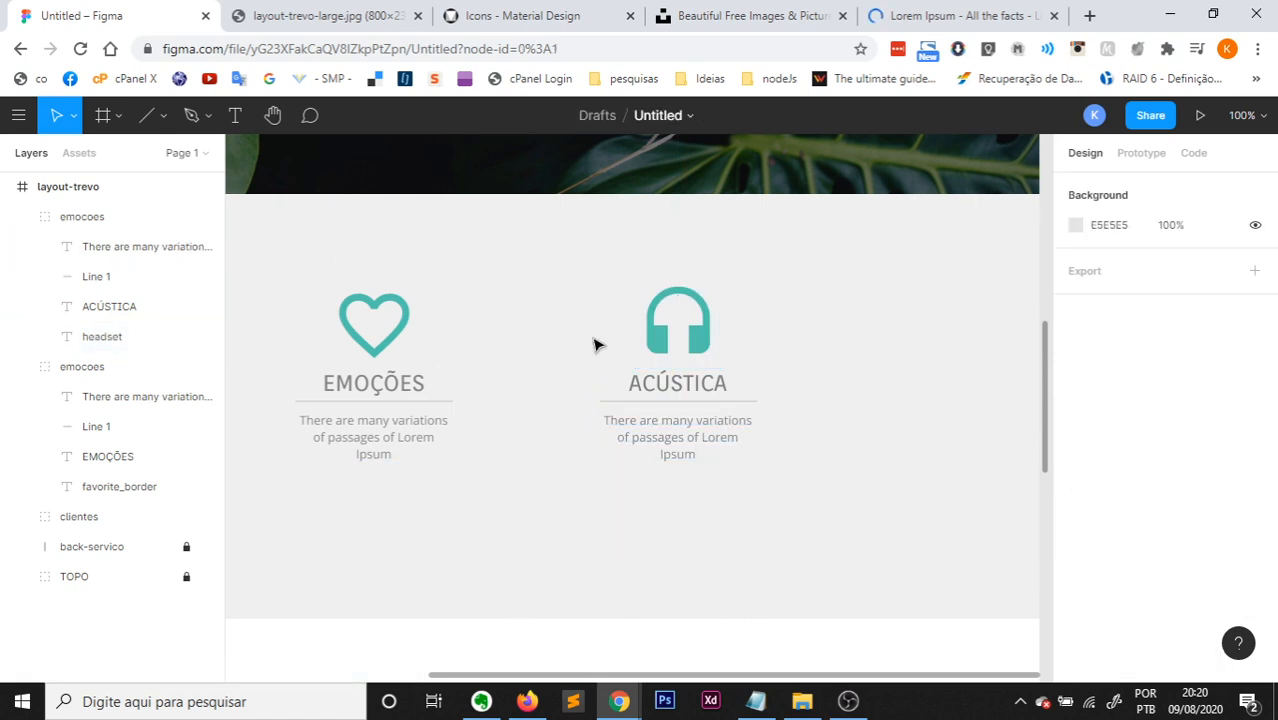
Collapse the two emocoes groups in the layer list and rename the ACÚSTICA block's group to acustica.
key(minus)
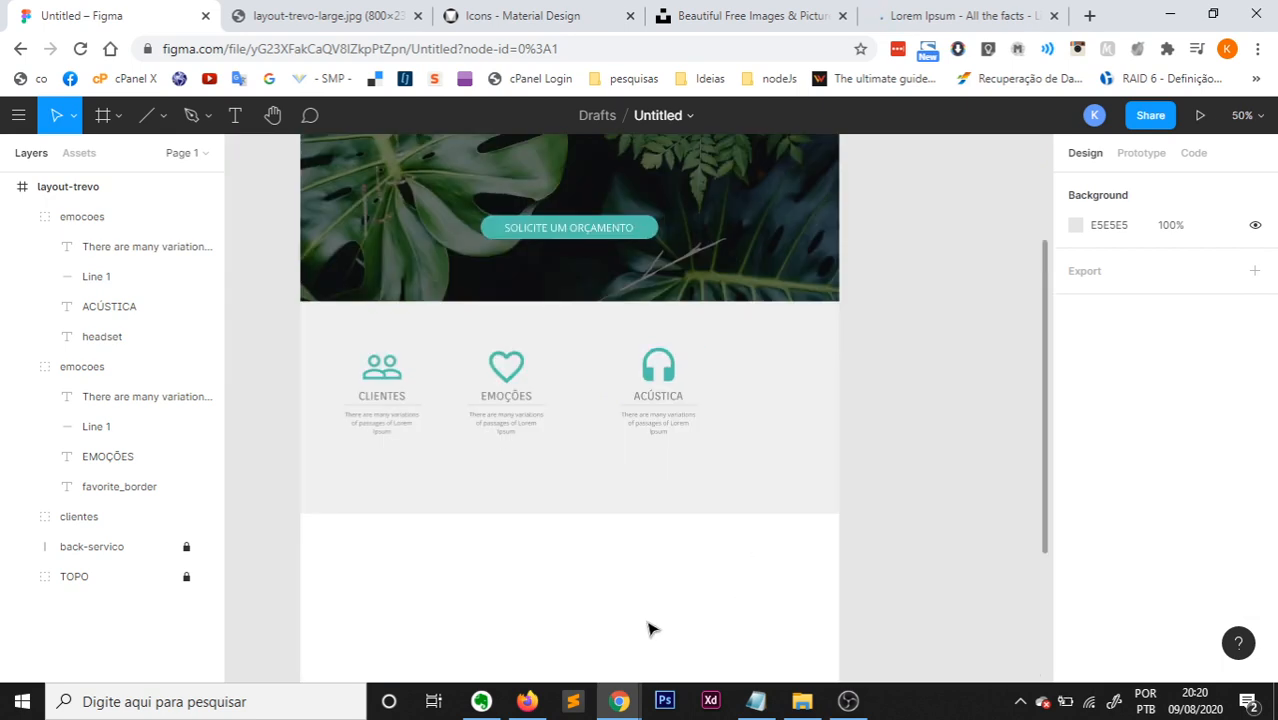
drag(319, 350, 707, 482)
key(Escape)
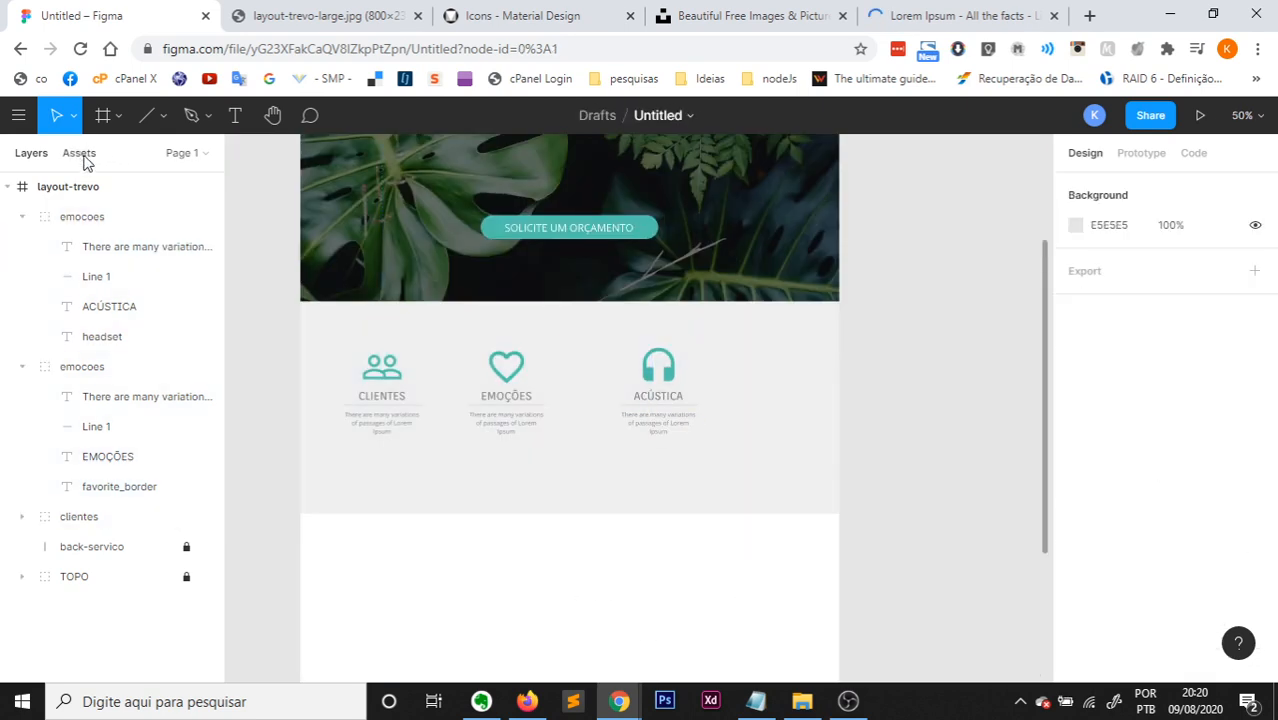
click(20, 220)
click(22, 247)
double_click(87, 219)
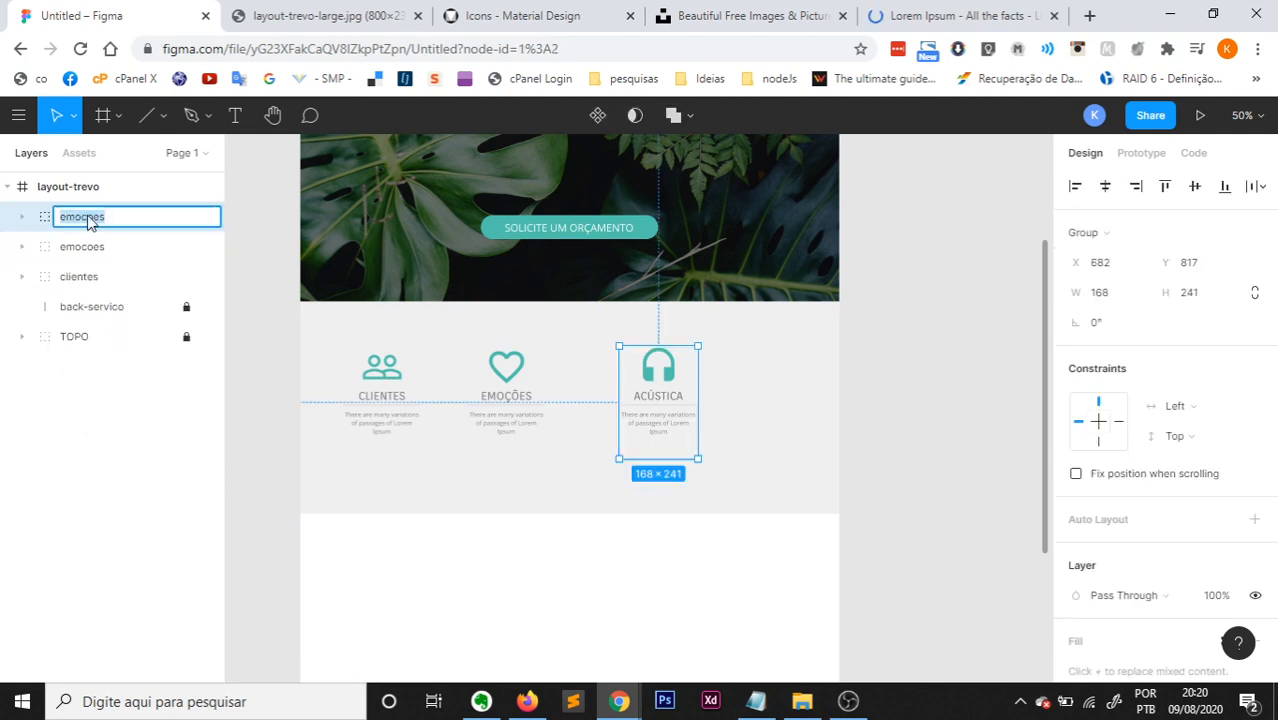
text(A)
text(acustica)
click(256, 521)
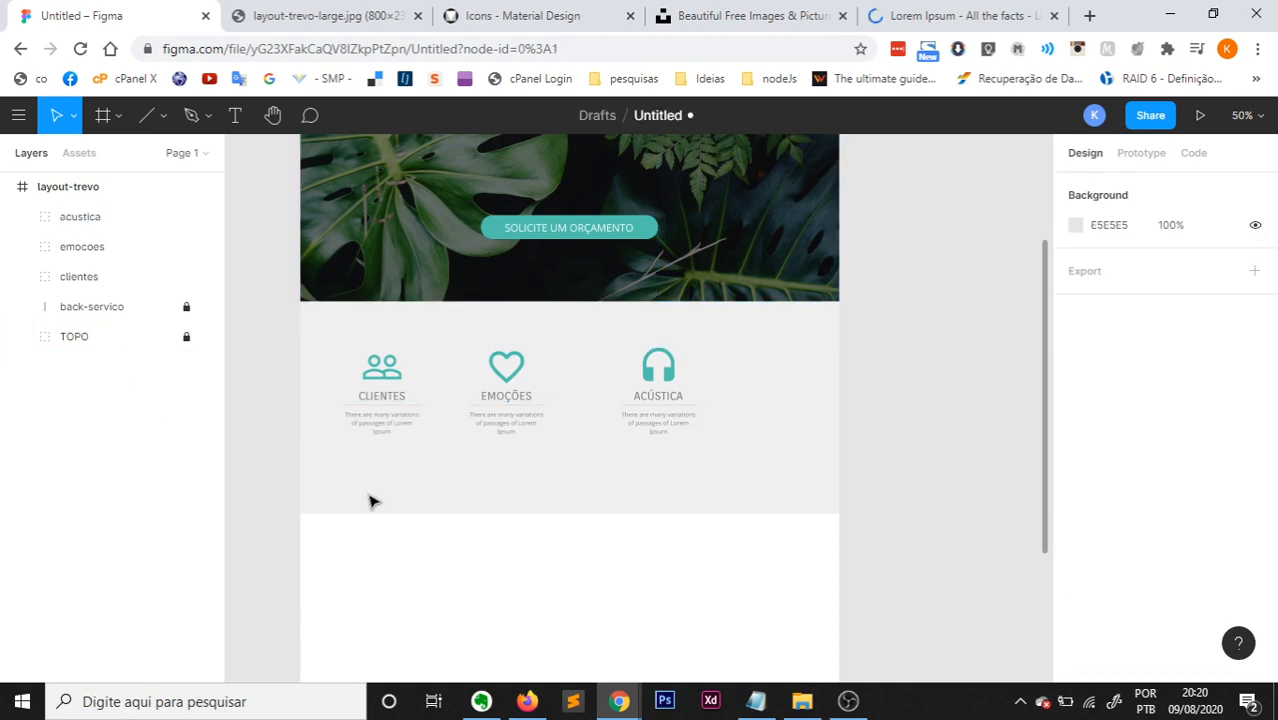
Distribute the acustica, emocoes and clientes groups with equal horizontal spacing and centre the row beneath the SOLICITE UM ORÇAMENTO button.
click(665, 393)
drag(325, 345, 642, 457)
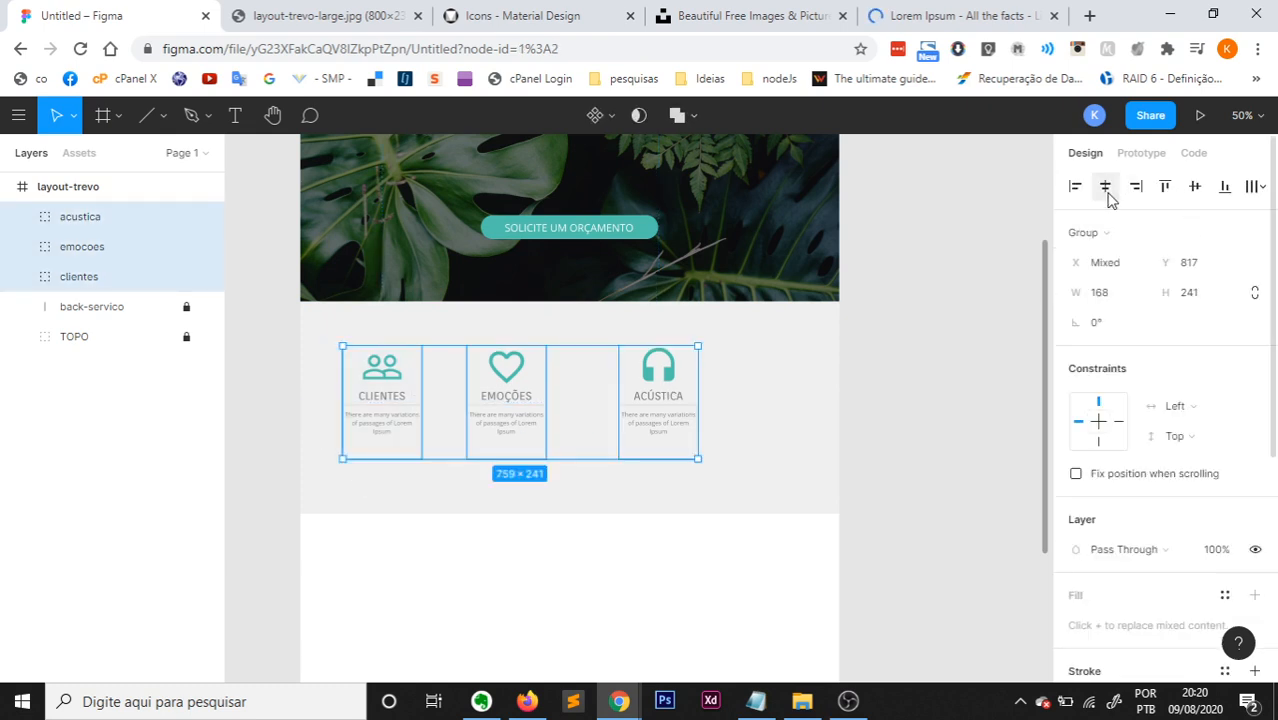
click(1253, 189)
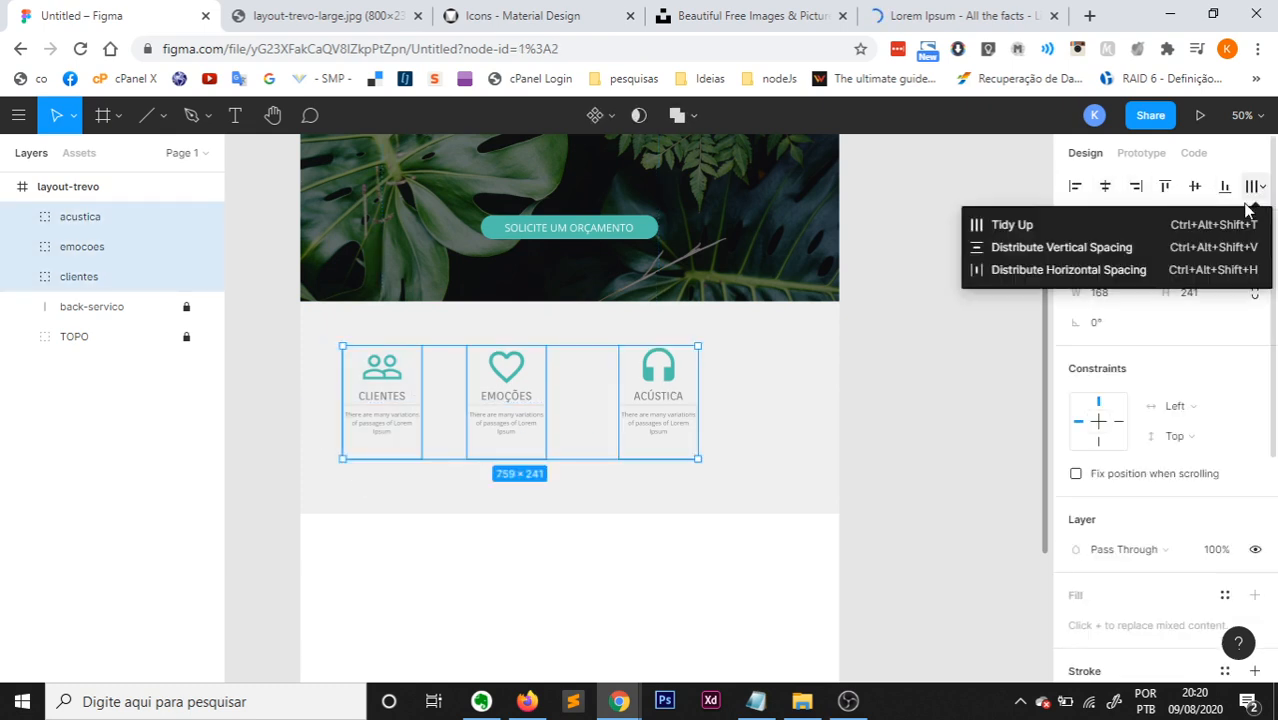
click(1096, 272)
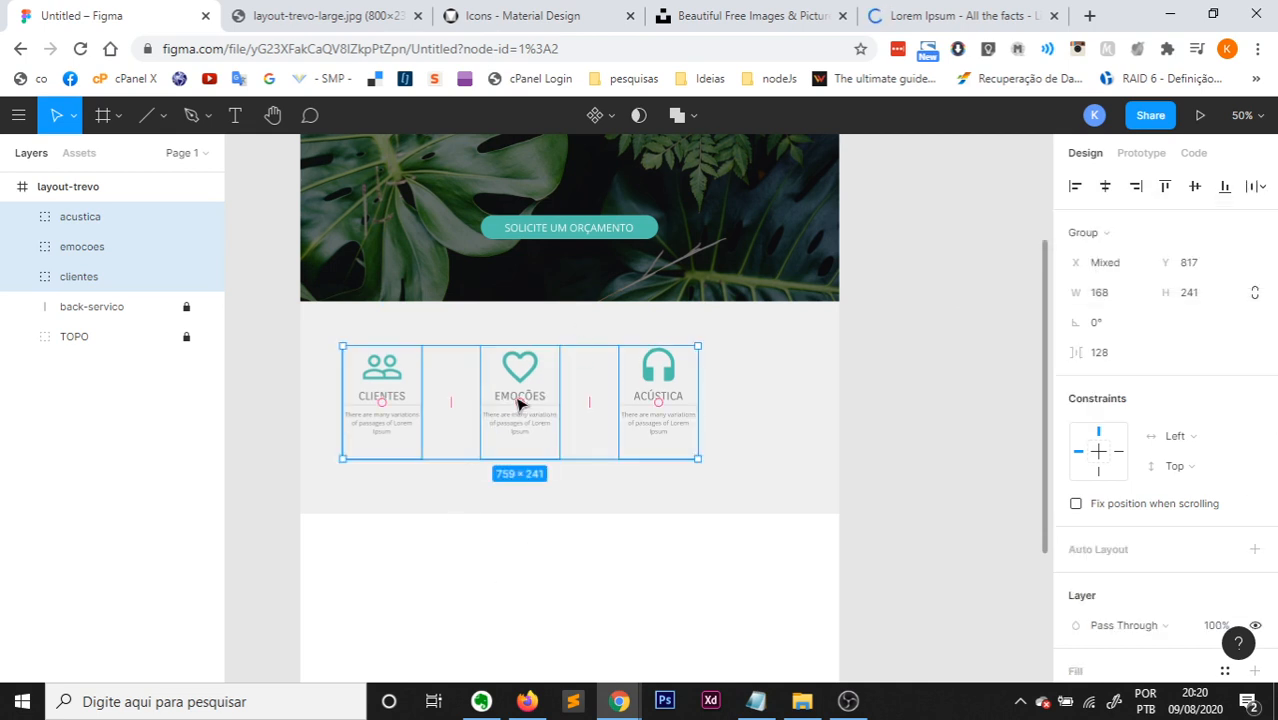
drag(493, 422, 566, 432)
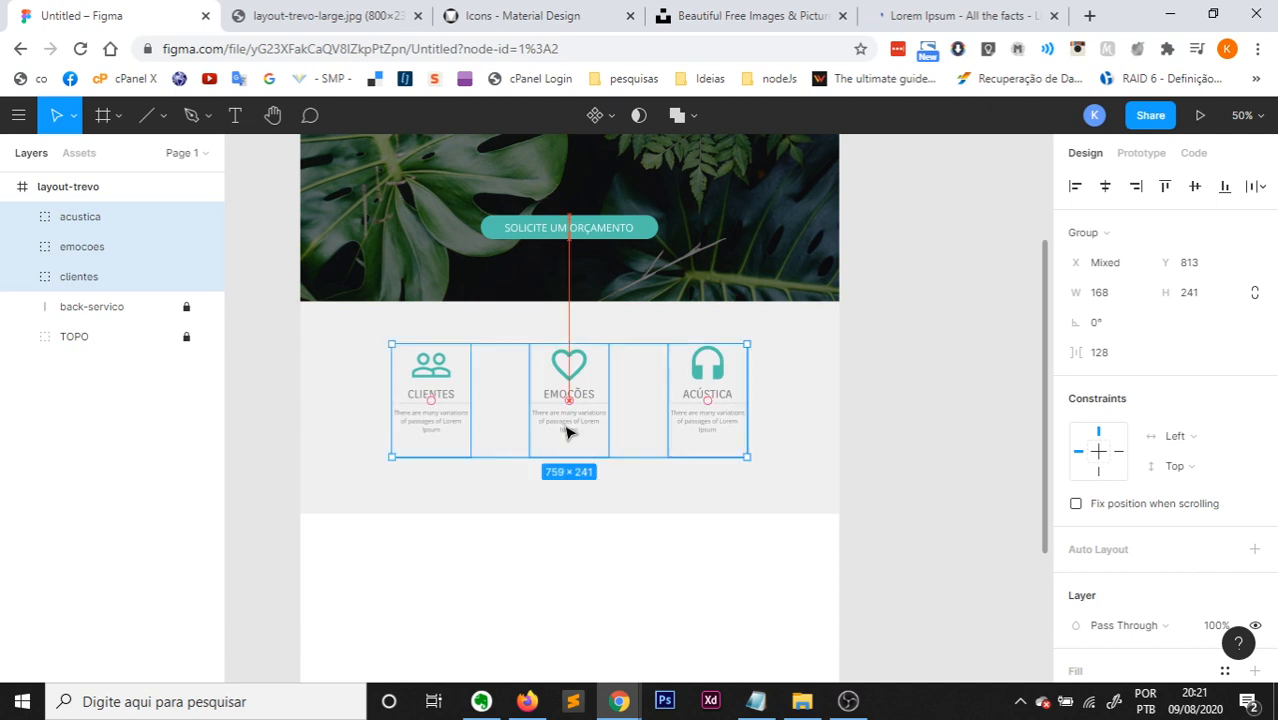
click(662, 628)
Compare the page header and the three-block services section with the reference layout.
click(310, 12)
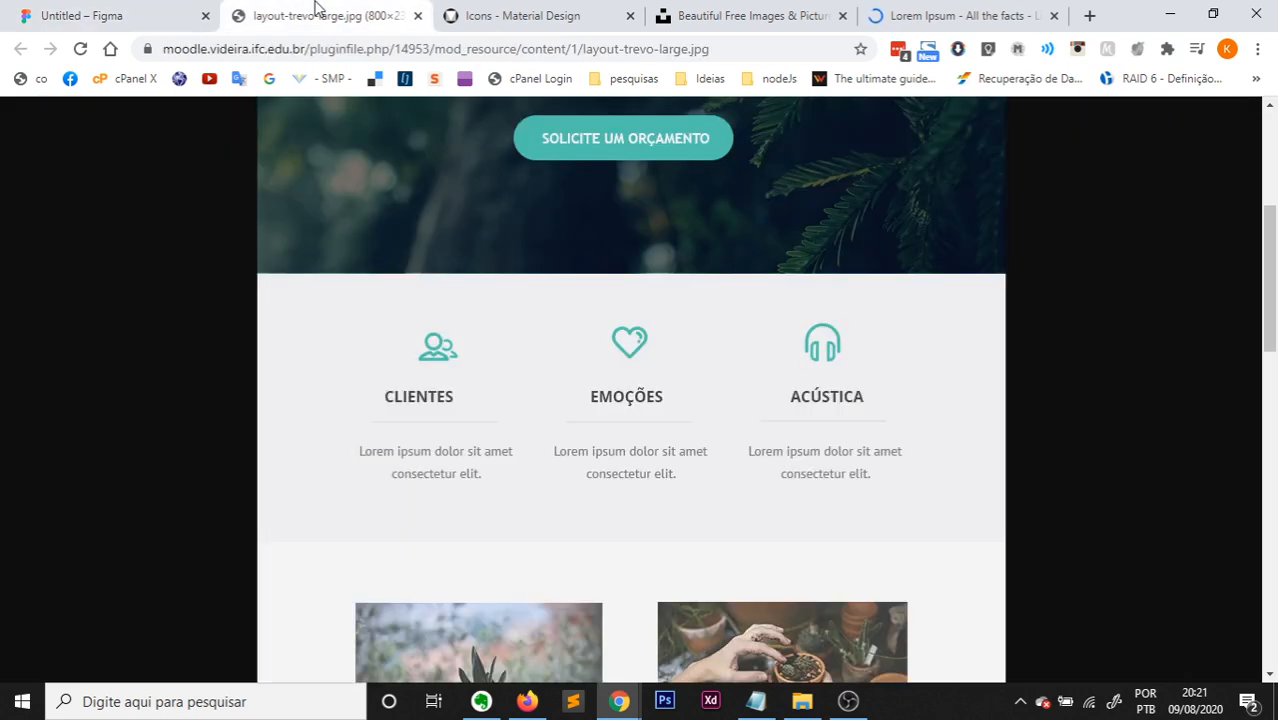
click(185, 15)
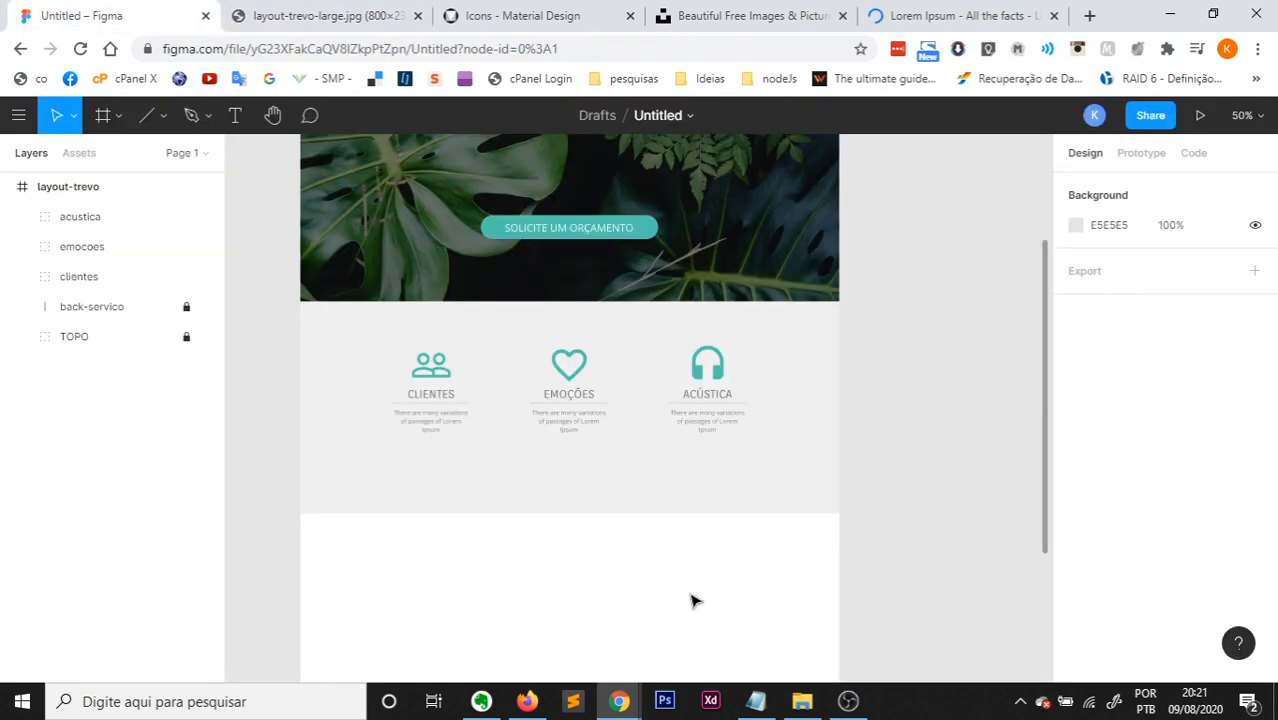
scroll(727, 611, up, 3)
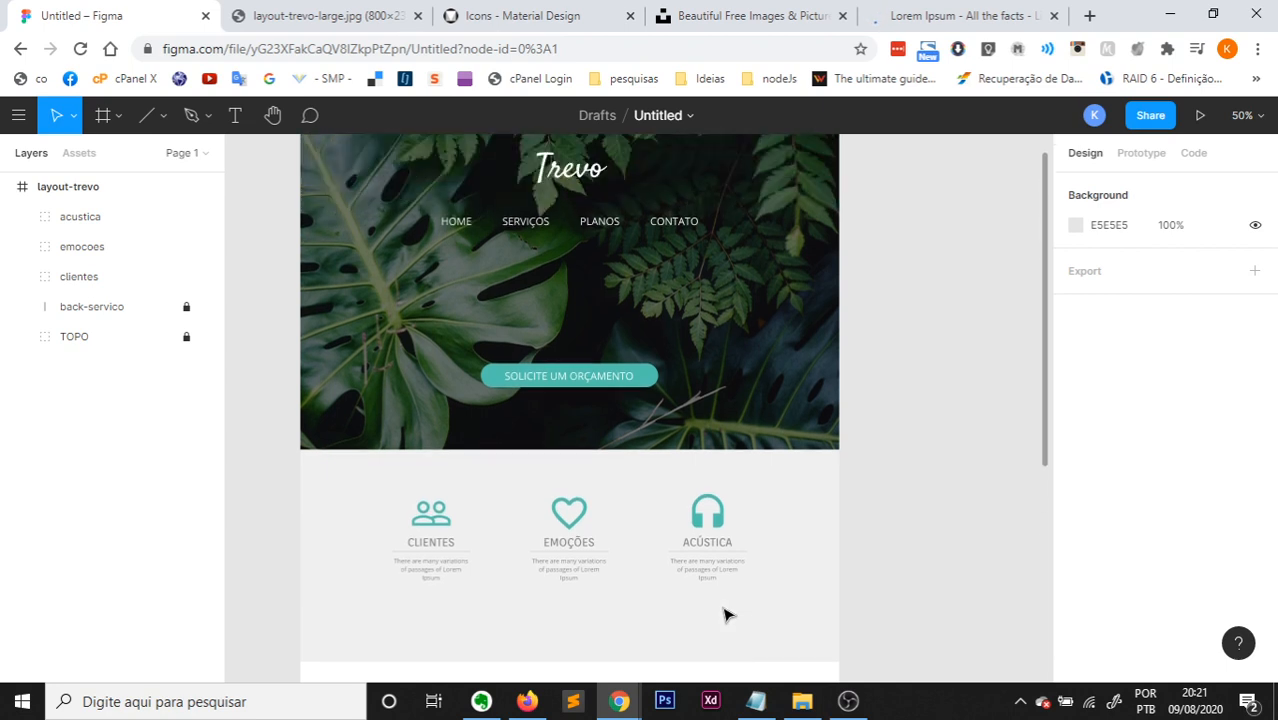
scroll(727, 615, up, 2)
scroll(580, 420, down, 4)
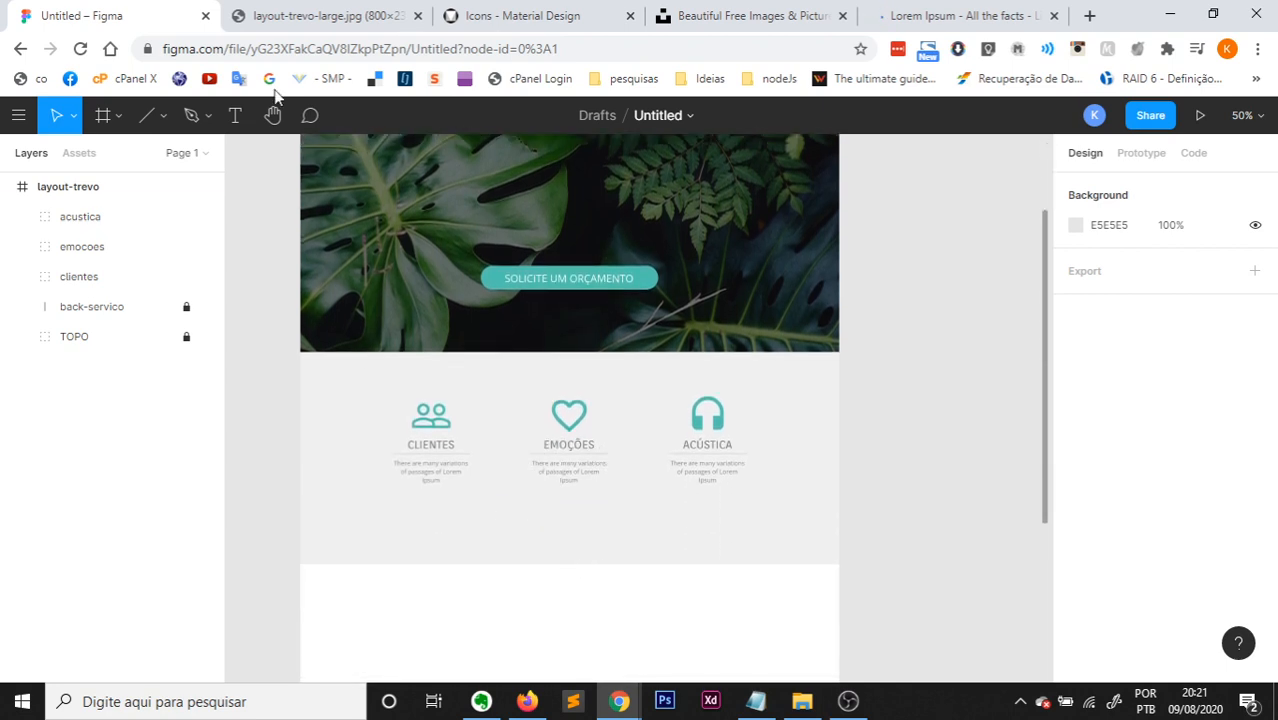
click(326, 16)
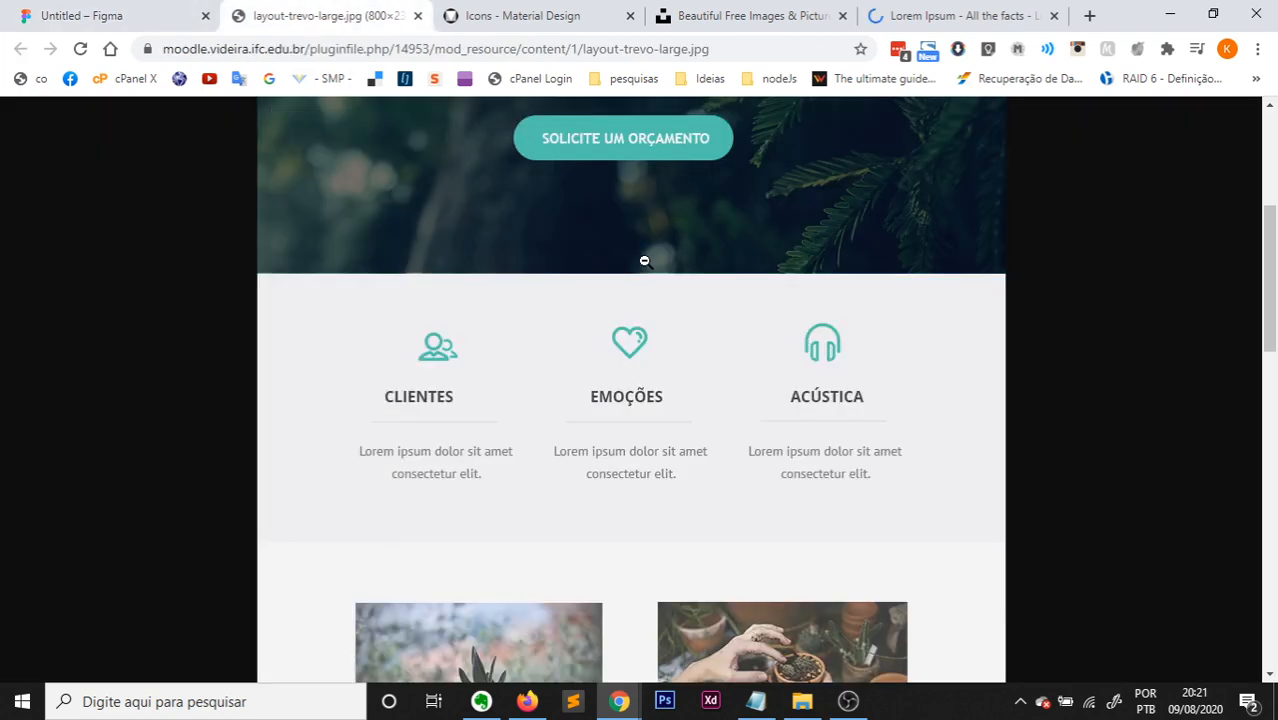
Examine the reference layout's sections from the services blocks down to the footer, then return to the Figma file.
scroll(718, 443, down, 5)
scroll(718, 443, down, 7)
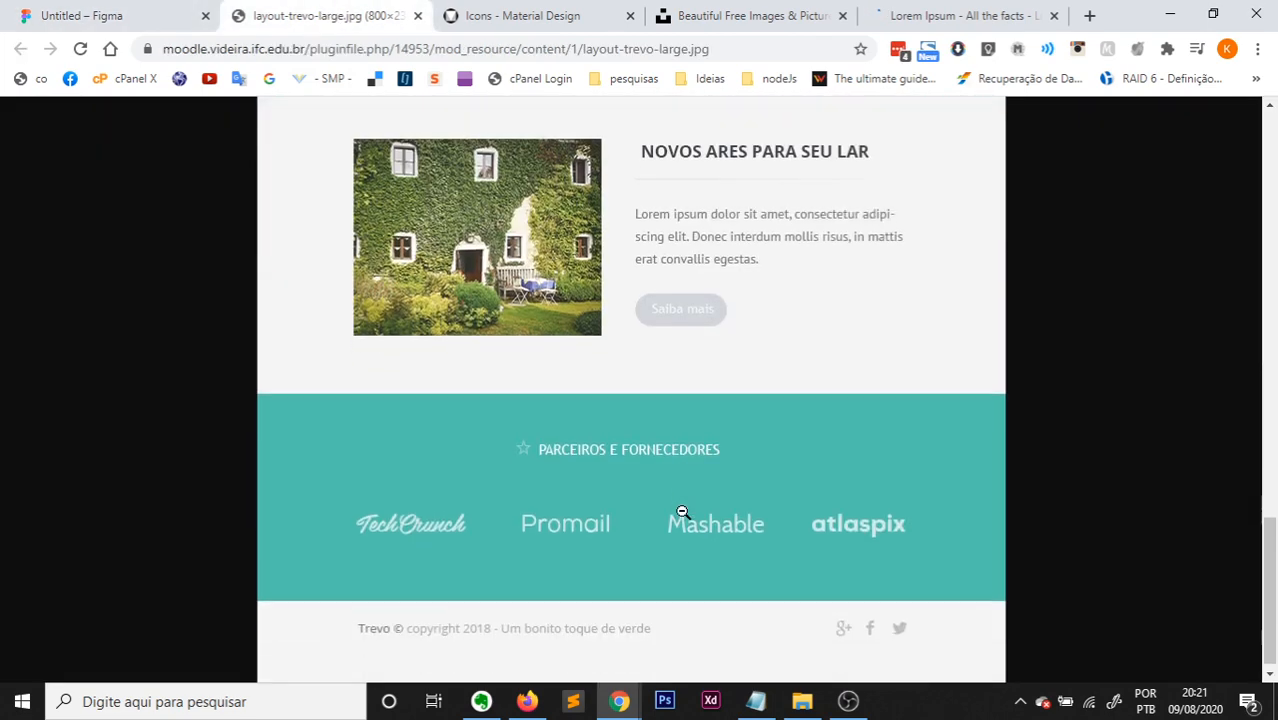
scroll(713, 570, up, 5)
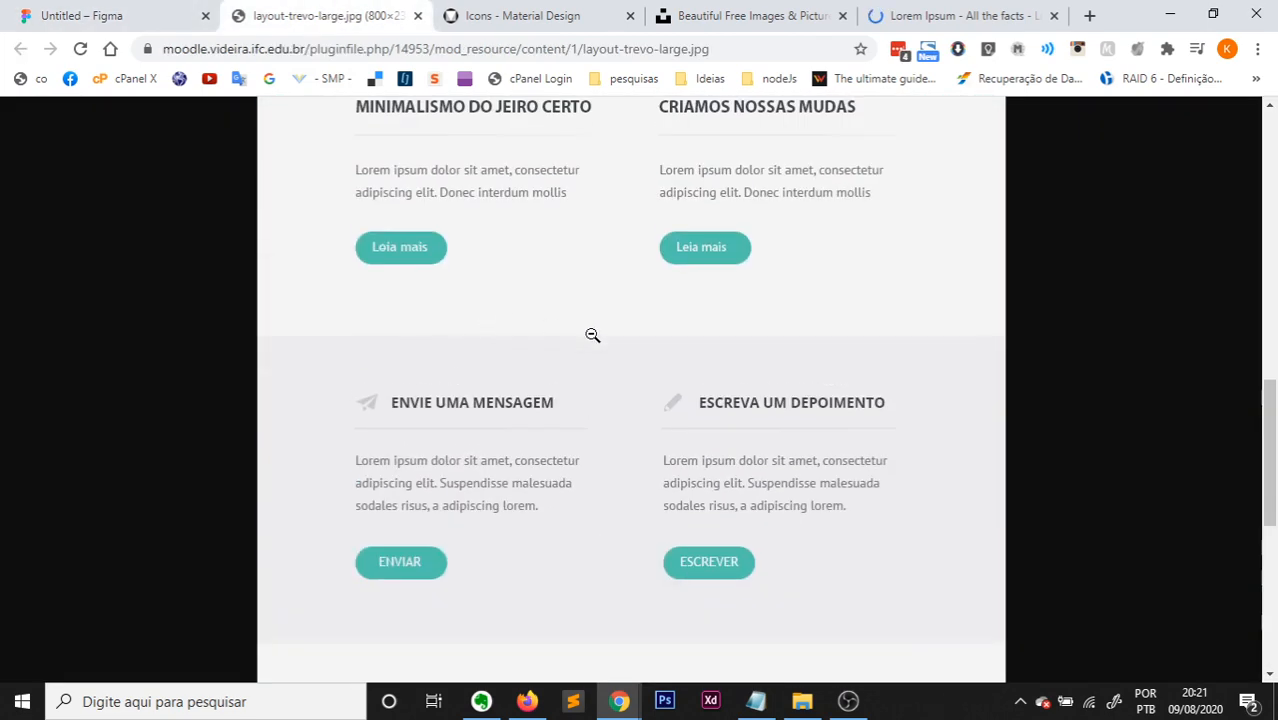
scroll(736, 401, up, 2)
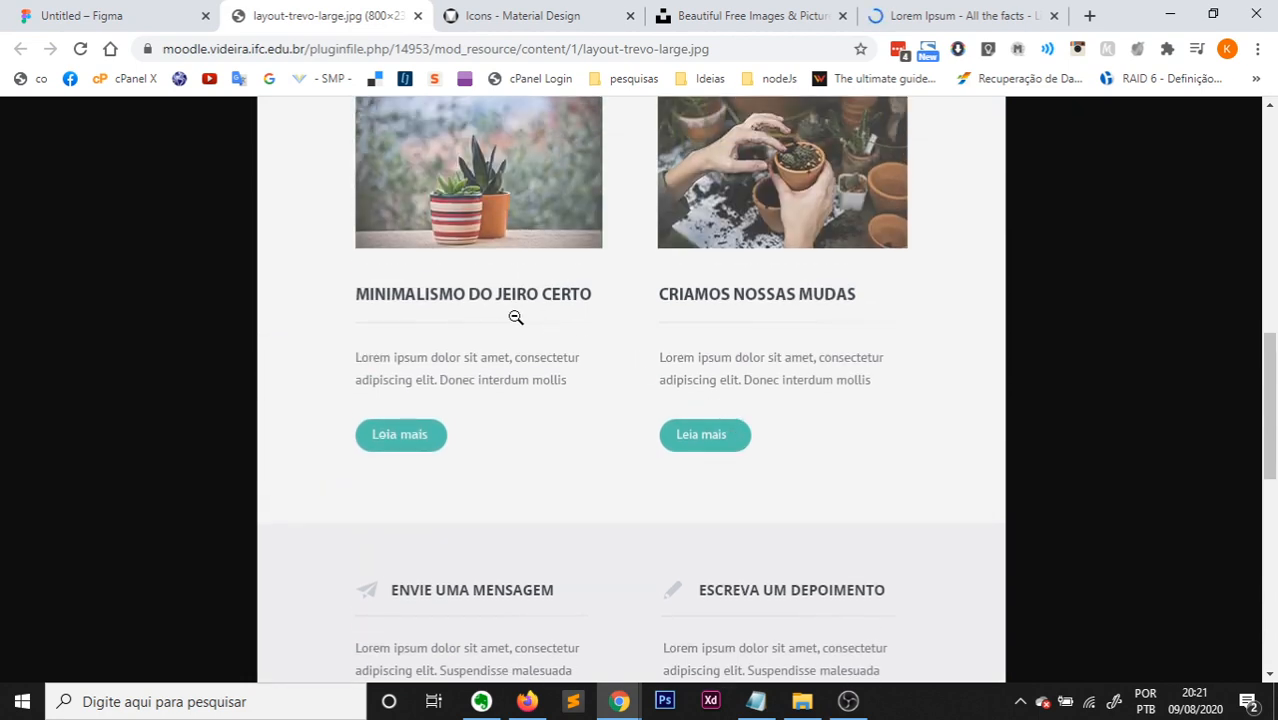
scroll(459, 334, up, 2)
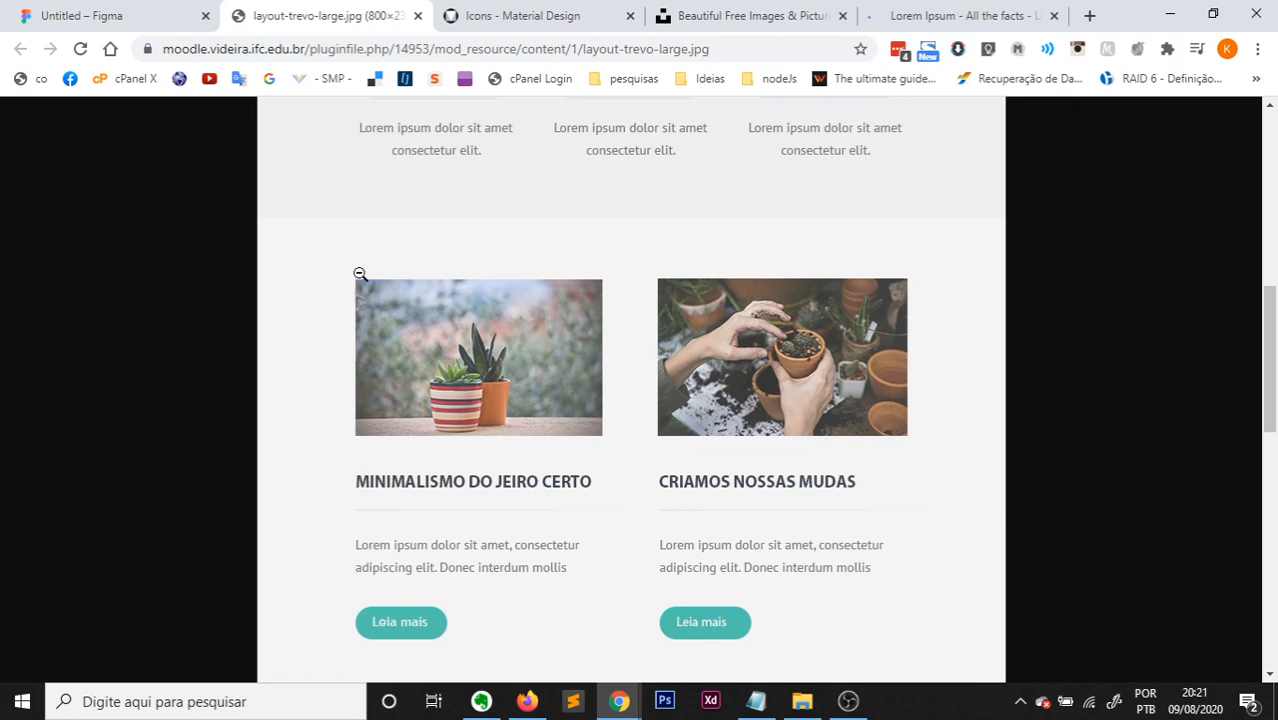
click(125, 12)
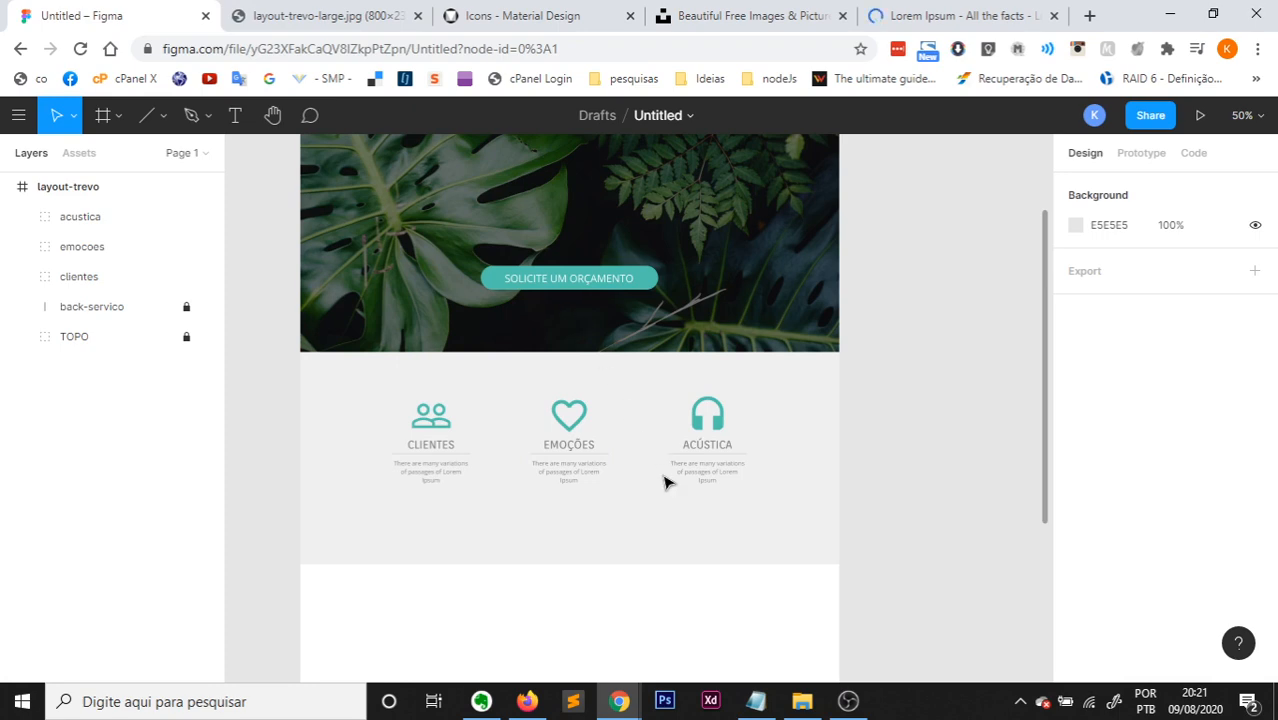
scroll(640, 450, down, 1)
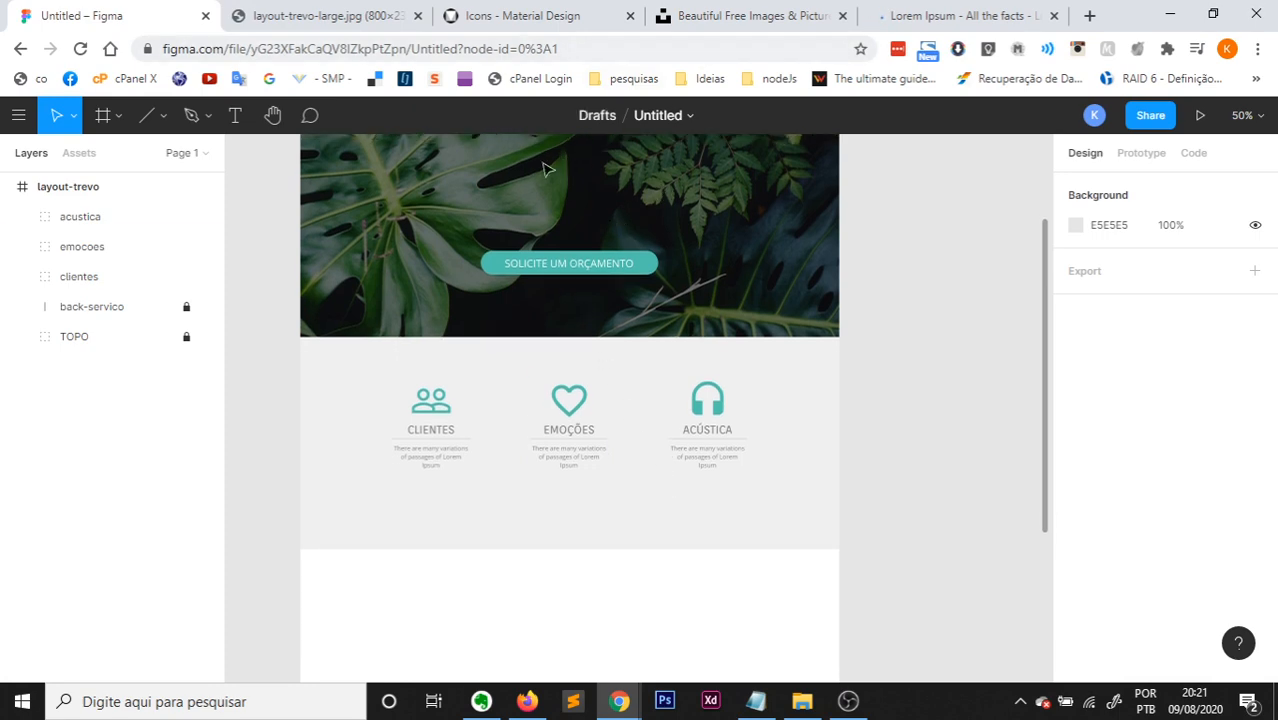
Switch to Unsplash, open the photo of the red ladybug on wheat at enlarged size and copy the image.
click(724, 17)
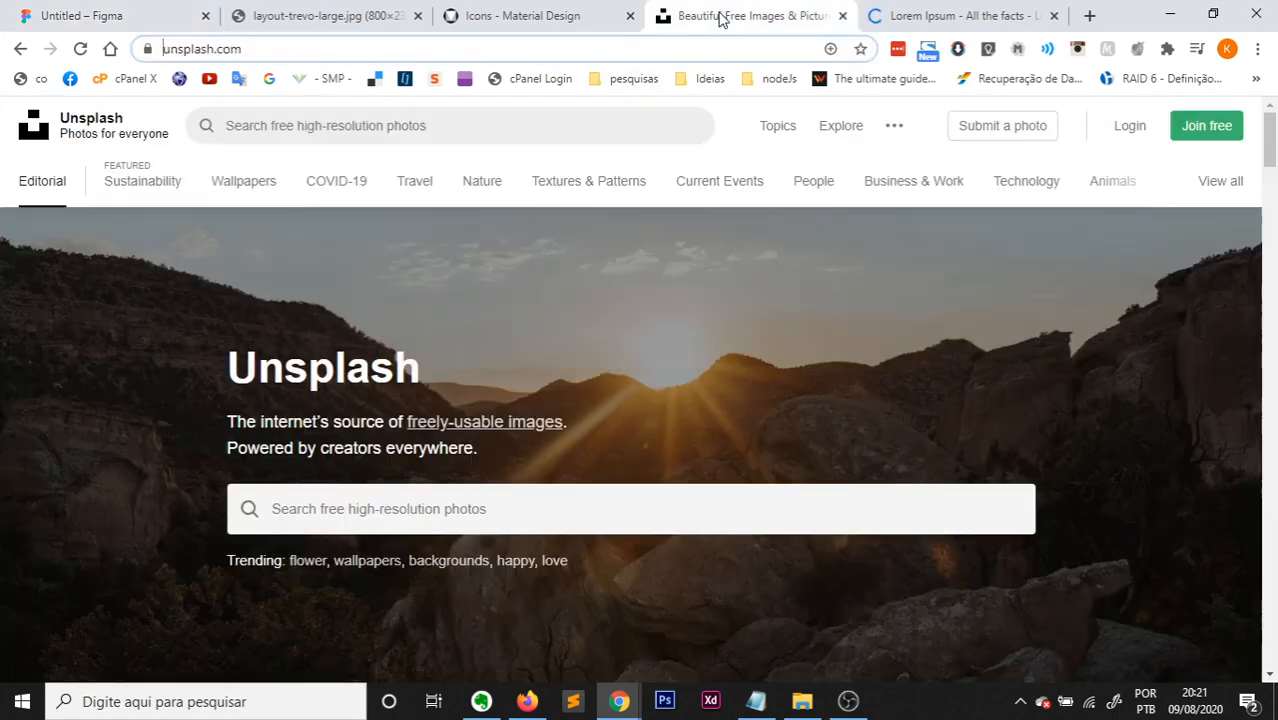
scroll(666, 374, down, 5)
scroll(607, 378, down, 2)
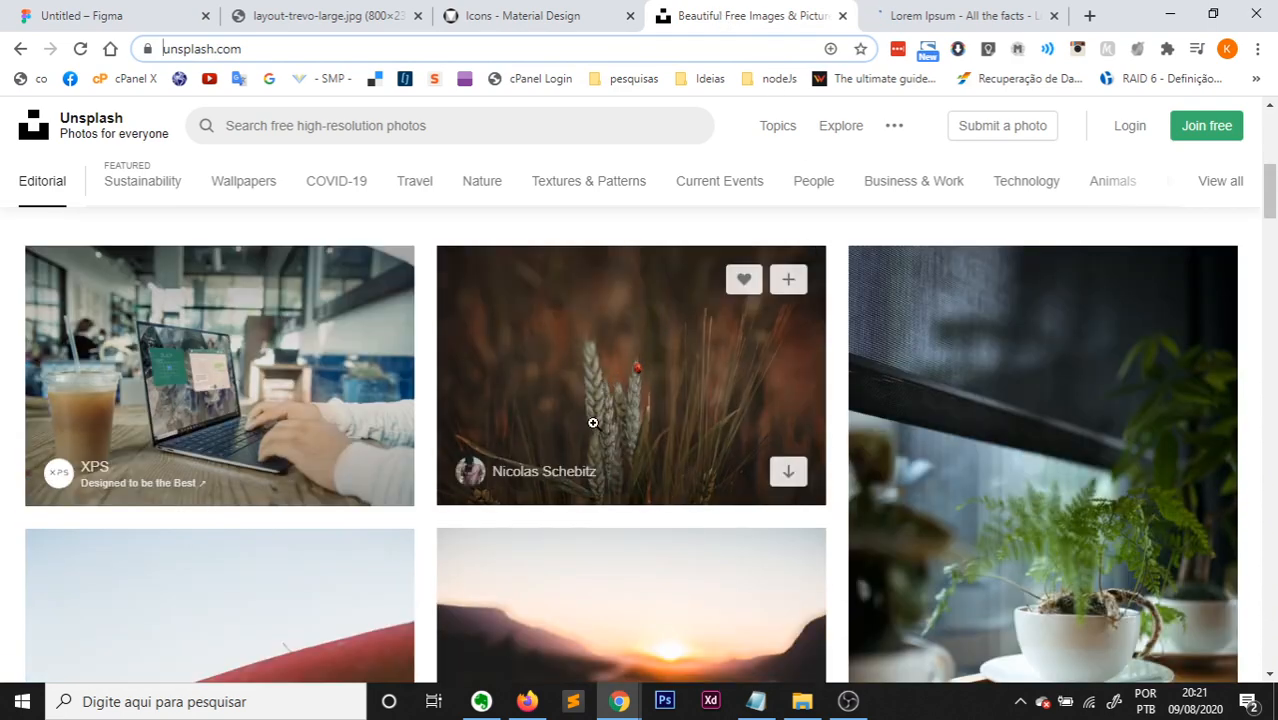
click(599, 364)
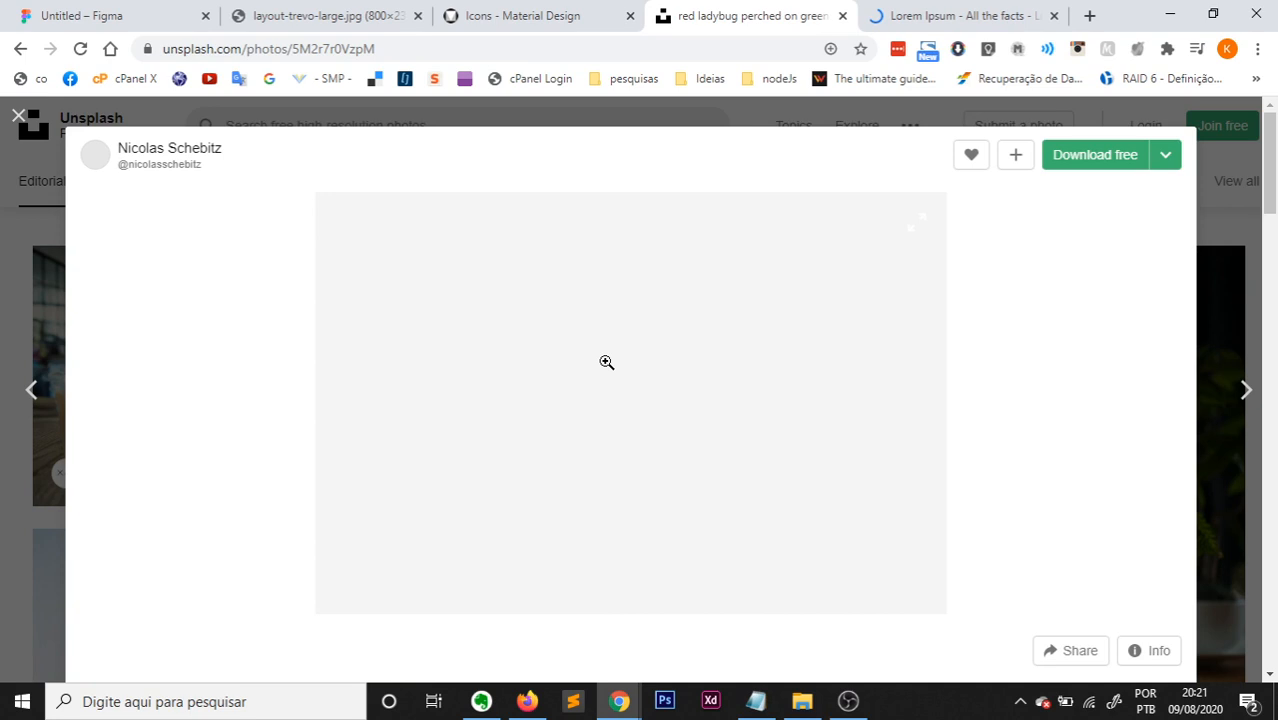
click(606, 362)
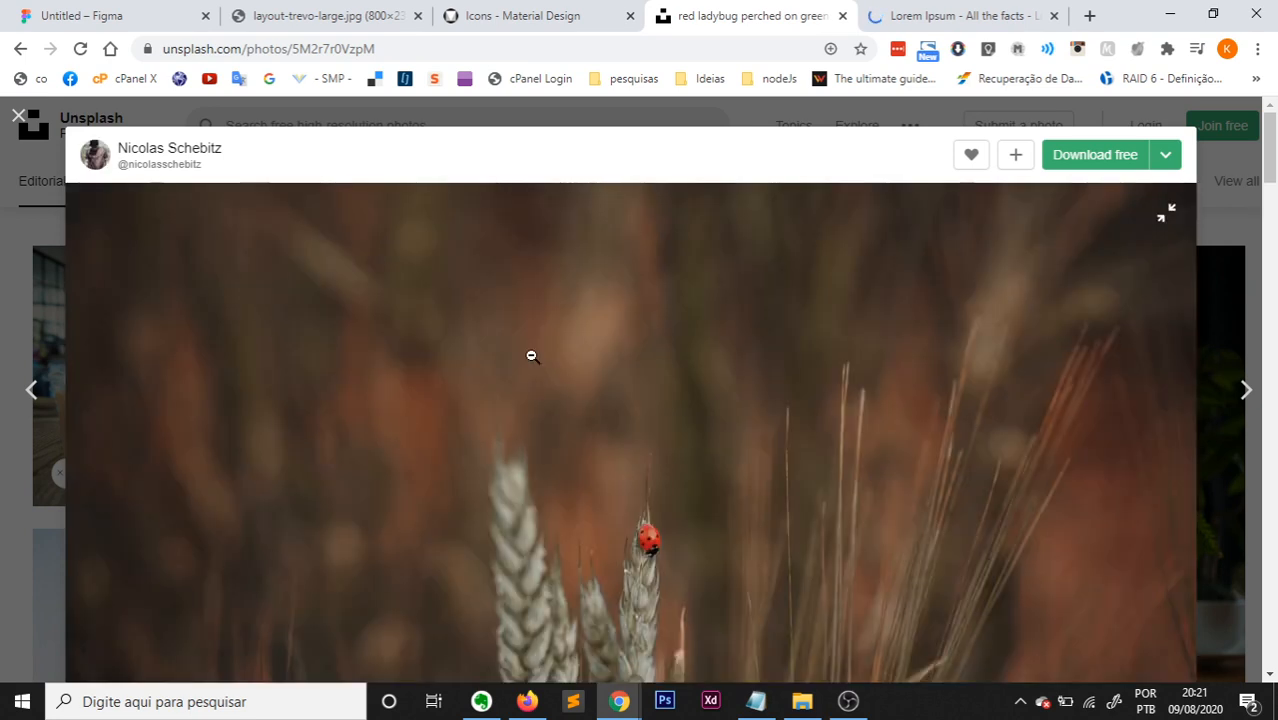
right_click(531, 354)
click(600, 413)
Return to Figma and paste the copied ladybug photo onto the canvas.
click(72, 12)
scroll(618, 500, down, 1)
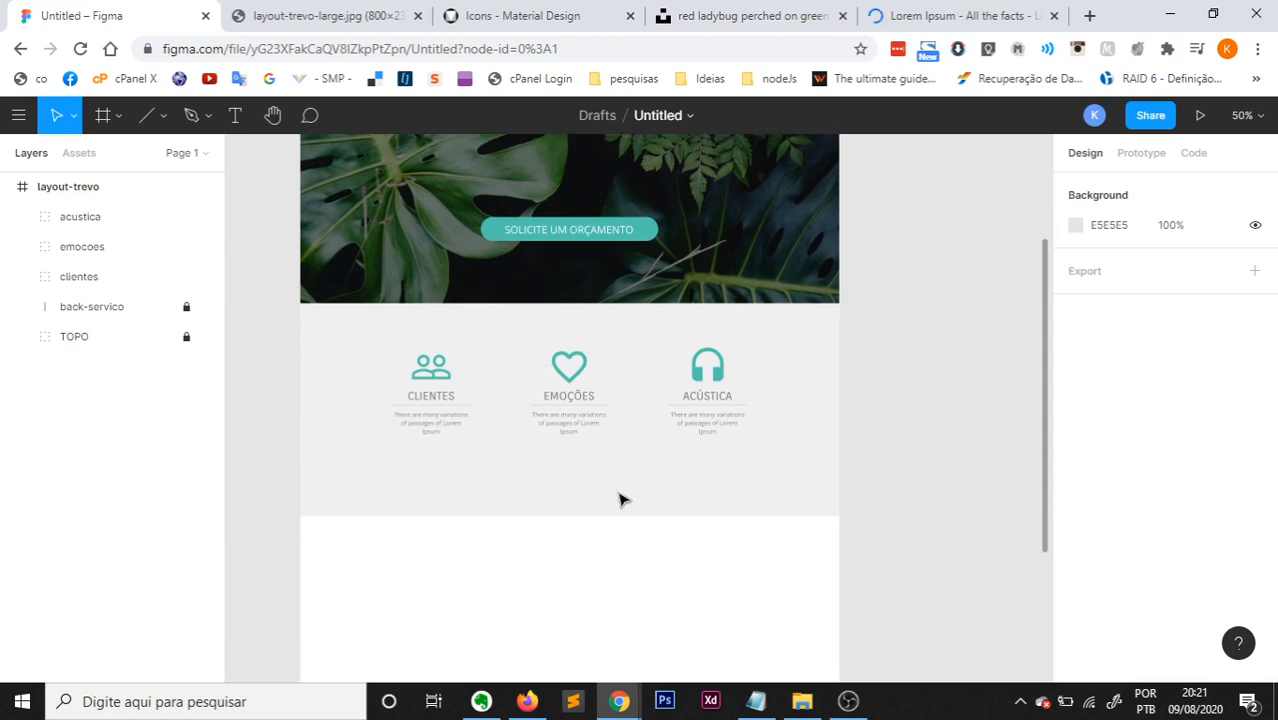
scroll(618, 500, down, 5)
right_click(493, 453)
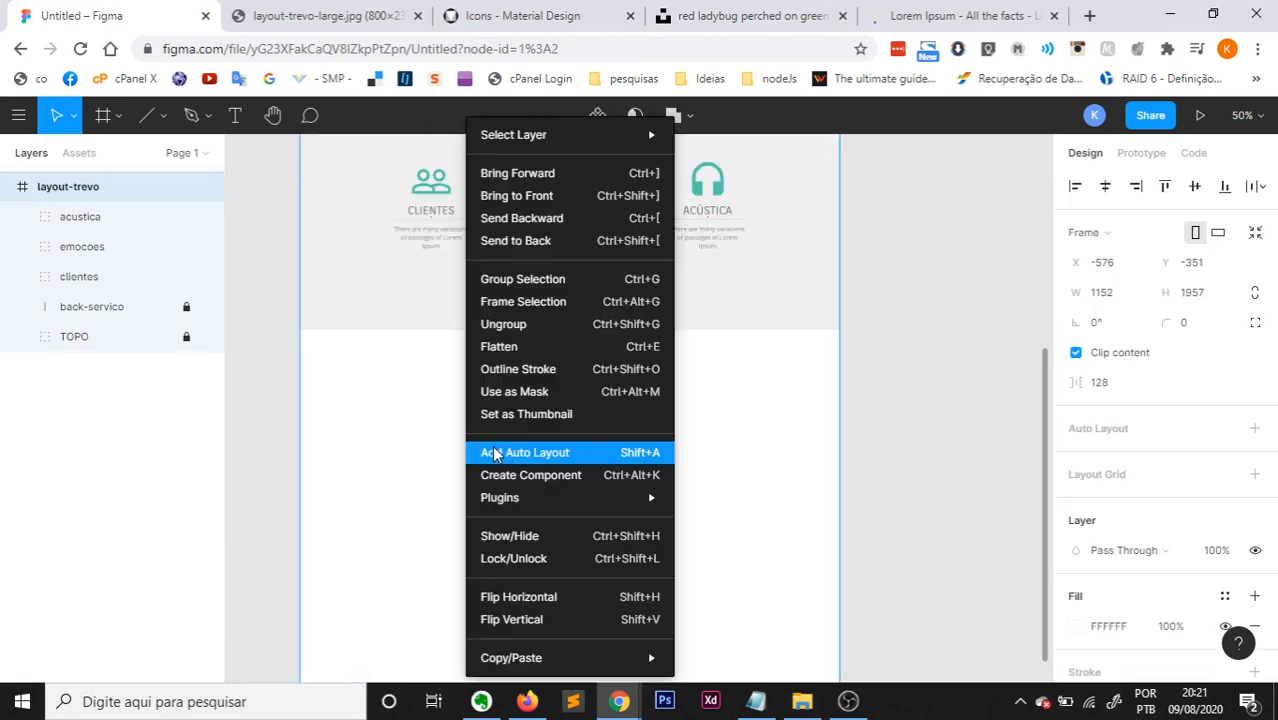
mouse_move(557, 503)
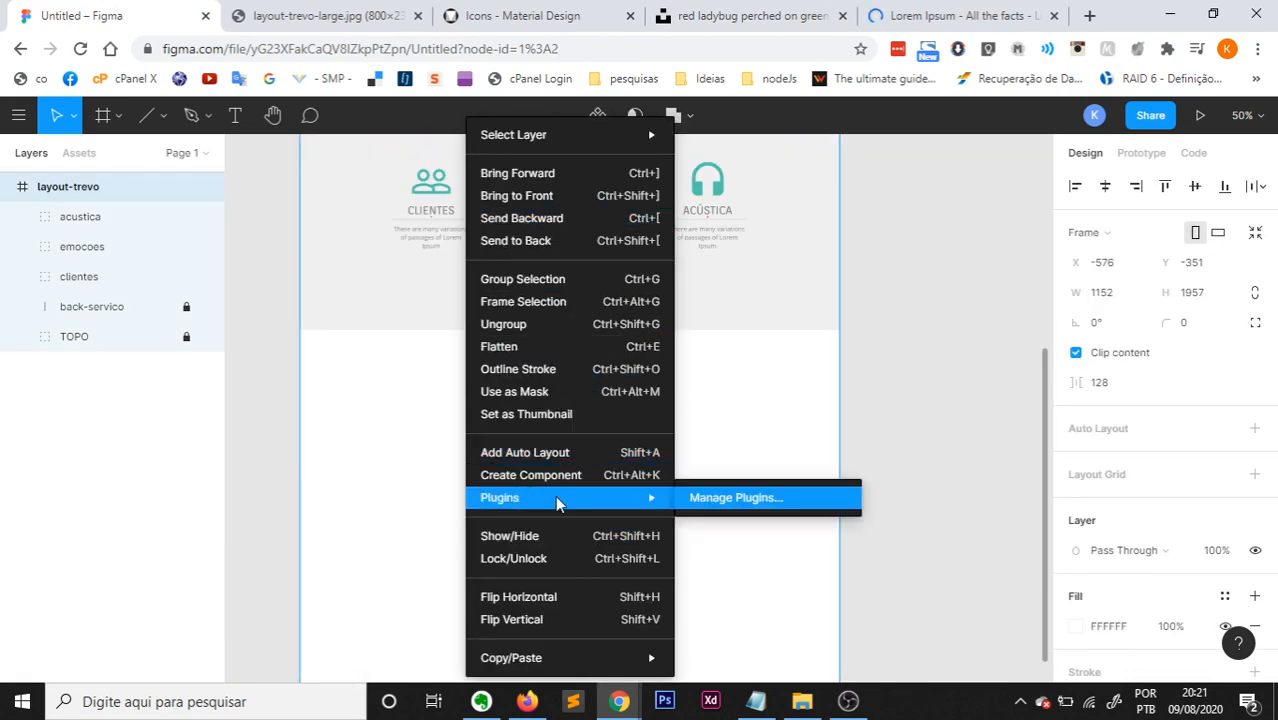
click(773, 443)
click(778, 445)
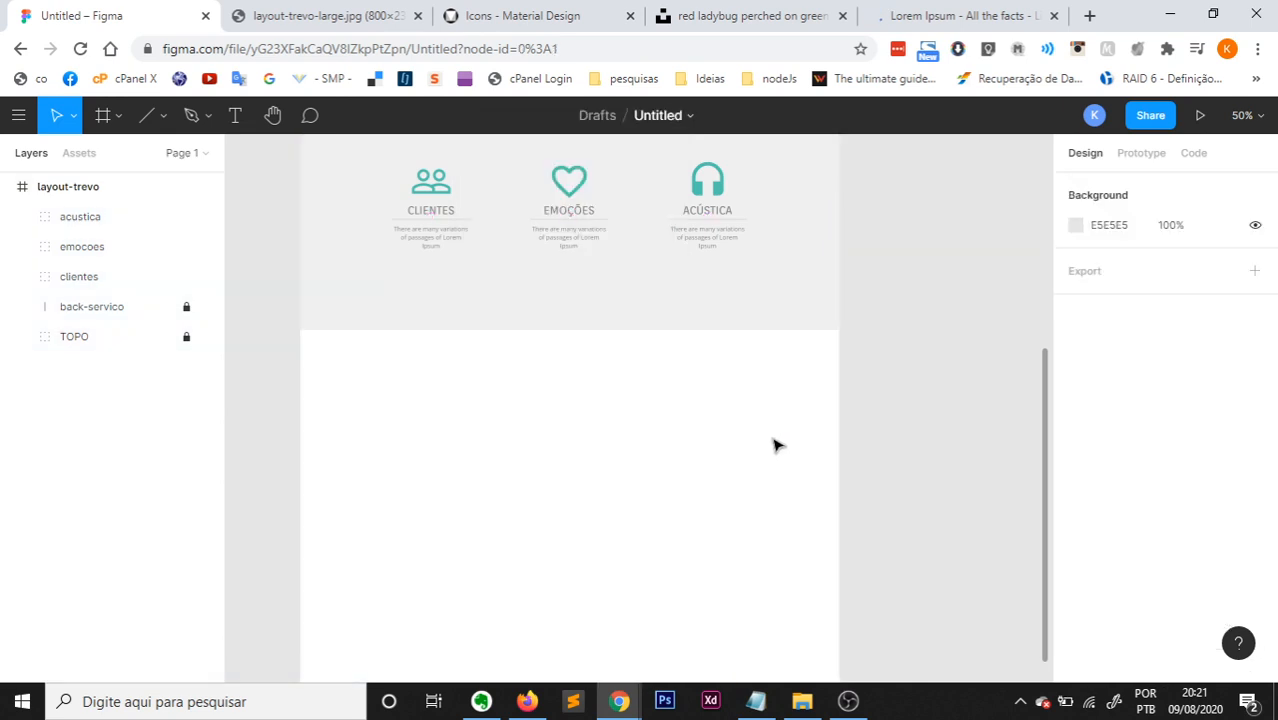
key(ctrl+v)
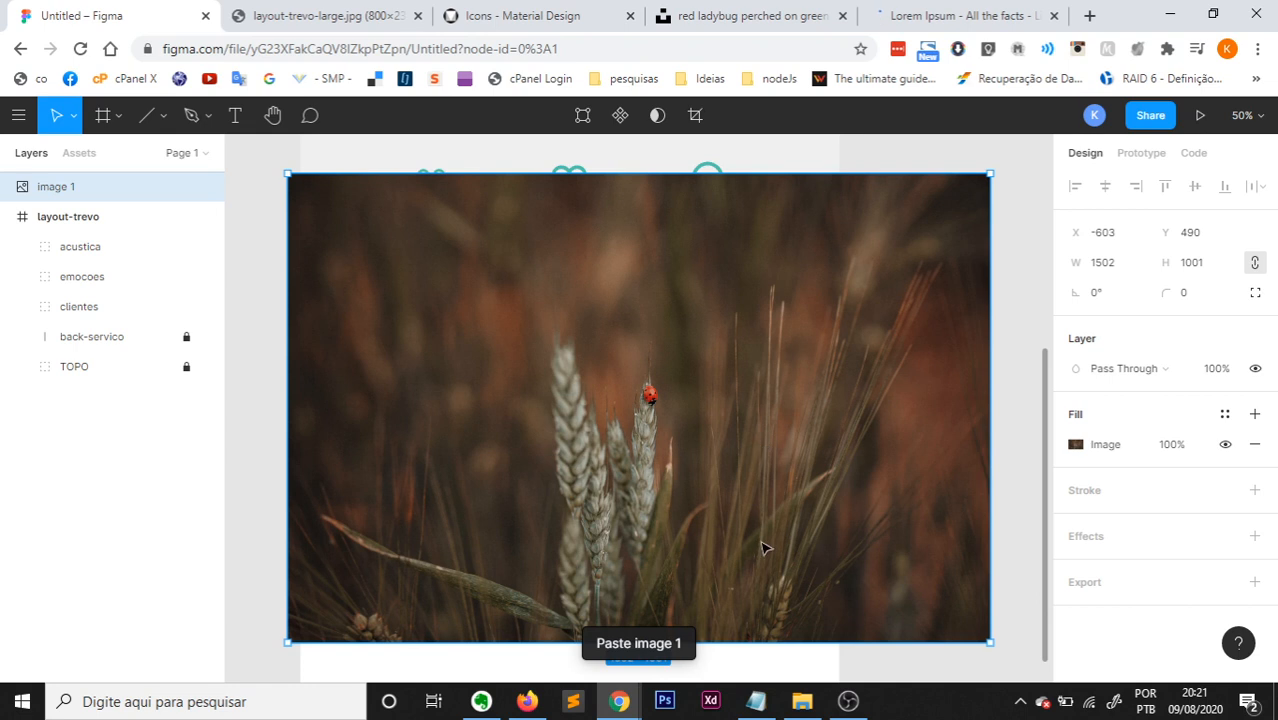
Scale the pasted photo down proportionally to about 777 × 518 and place it in the white area below the services section.
drag(763, 445, 762, 543)
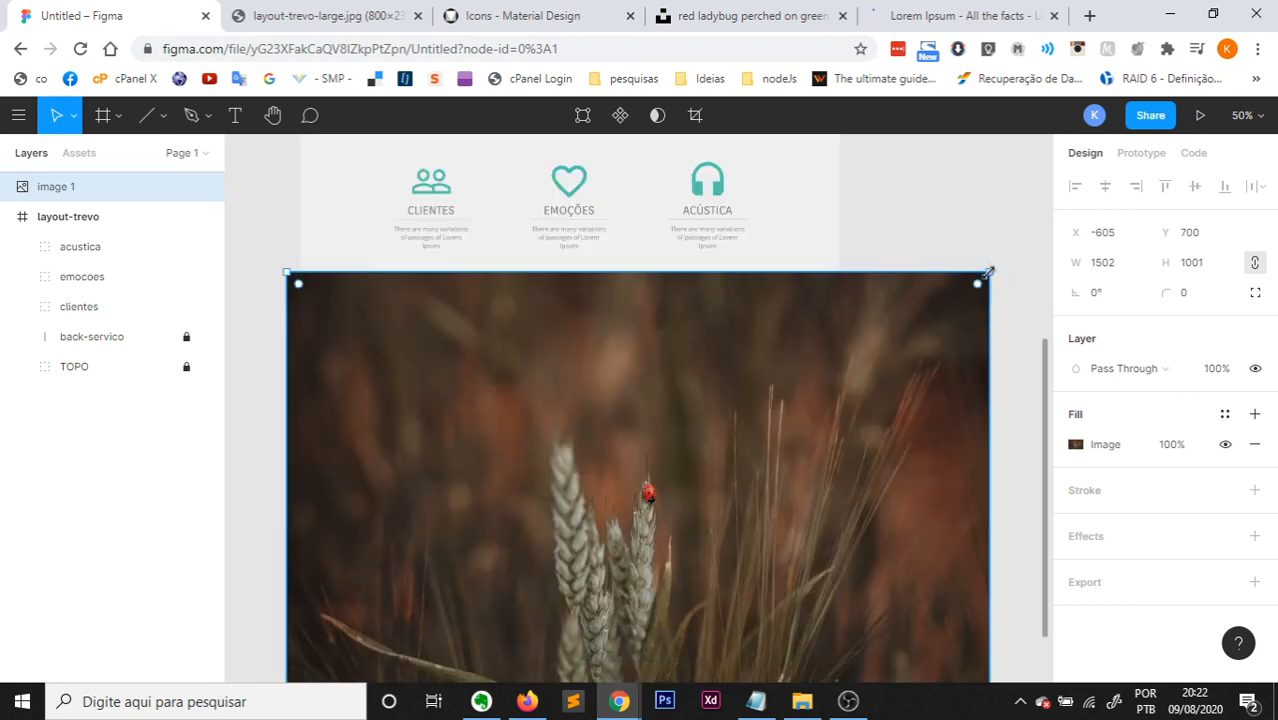
drag(982, 276, 650, 498)
drag(545, 570, 605, 505)
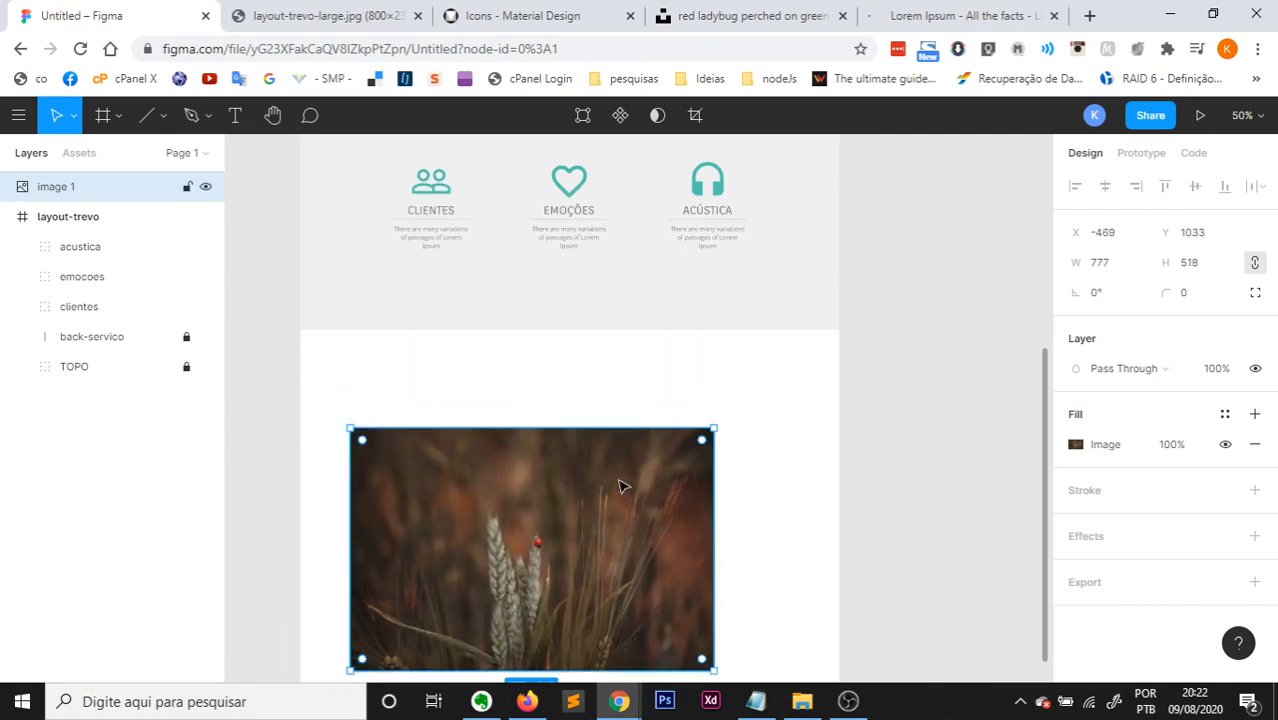
scroll(620, 485, down, 2)
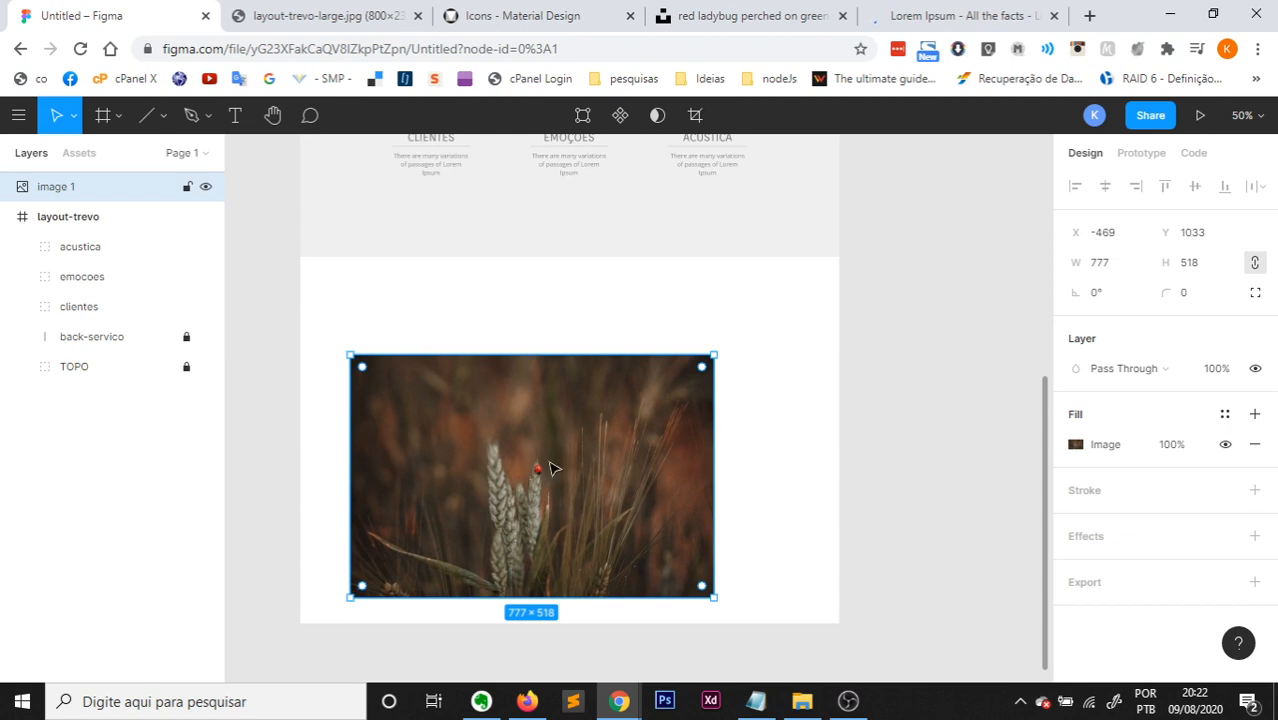
Draw a circle of about 446 × 446 with the Ellipse tool and place it over the middle of the photo.
click(170, 121)
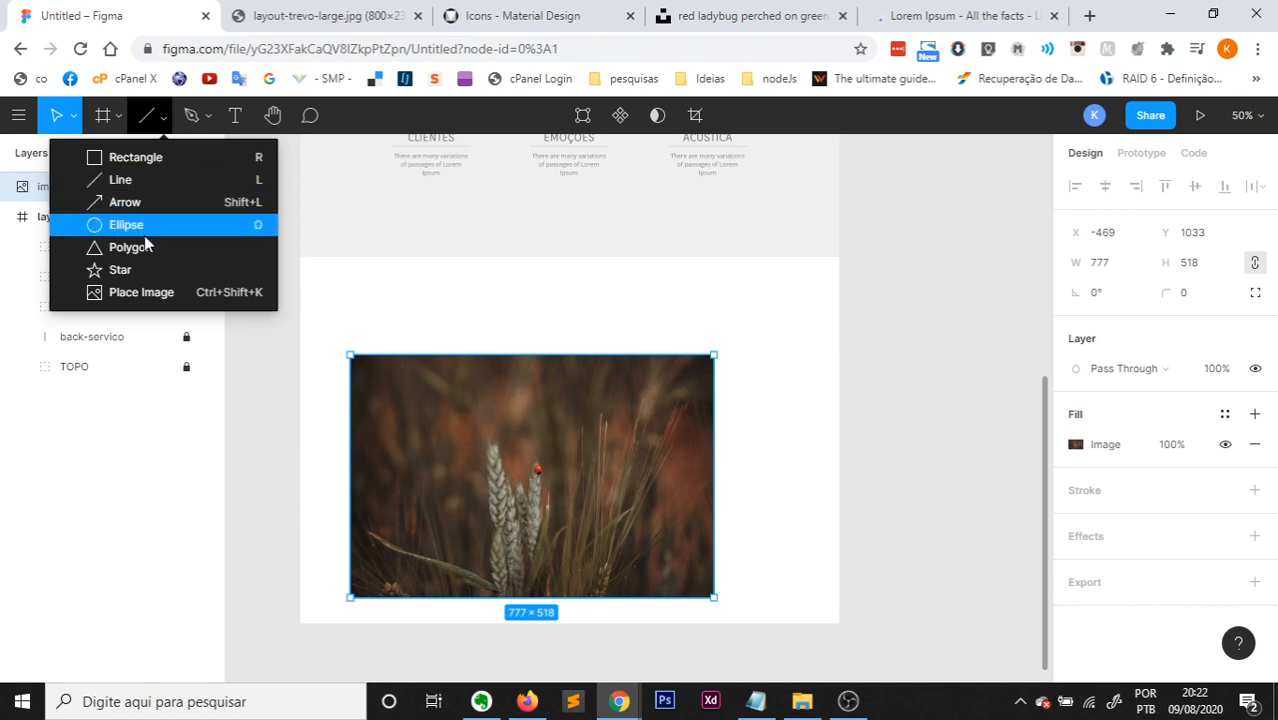
click(308, 318)
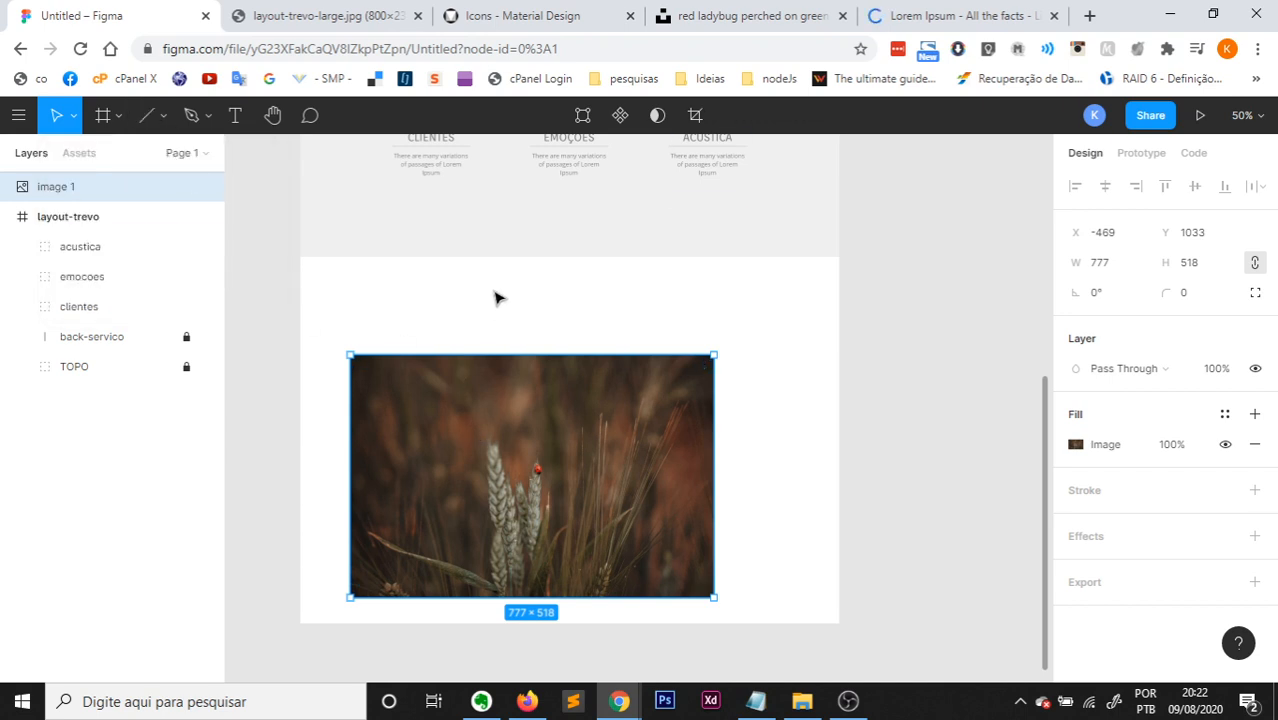
click(165, 120)
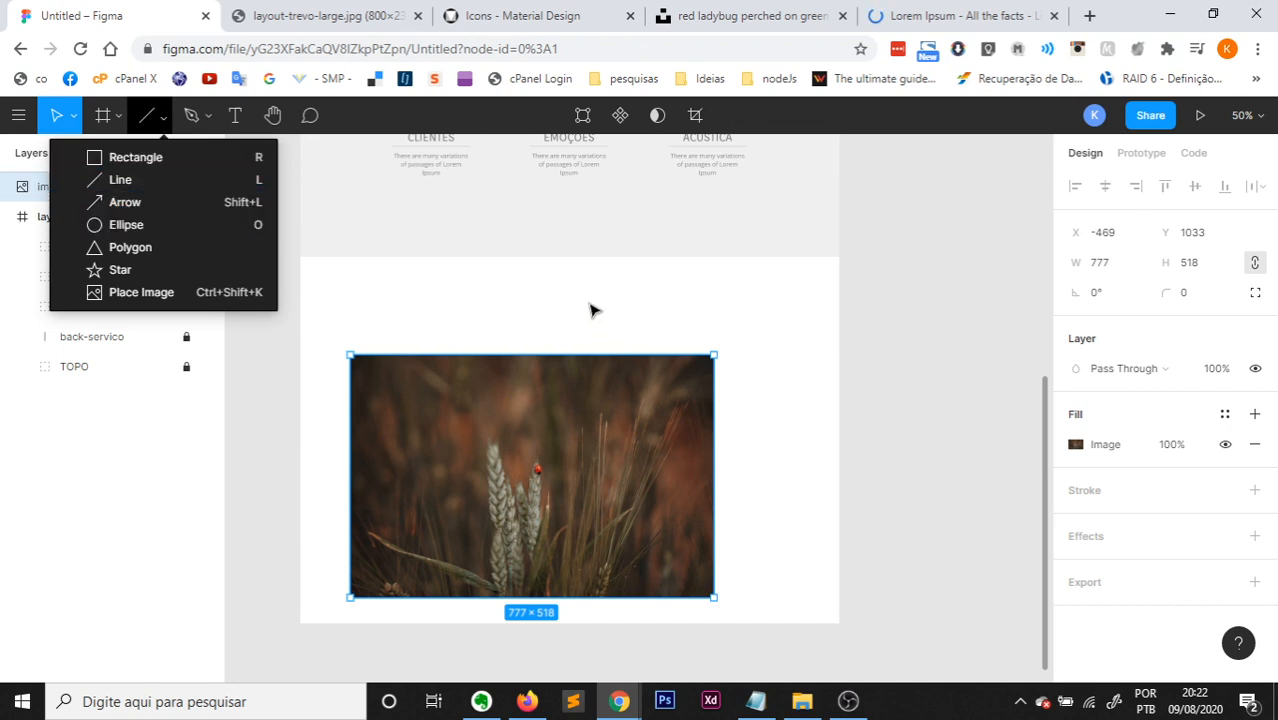
click(526, 300)
click(166, 120)
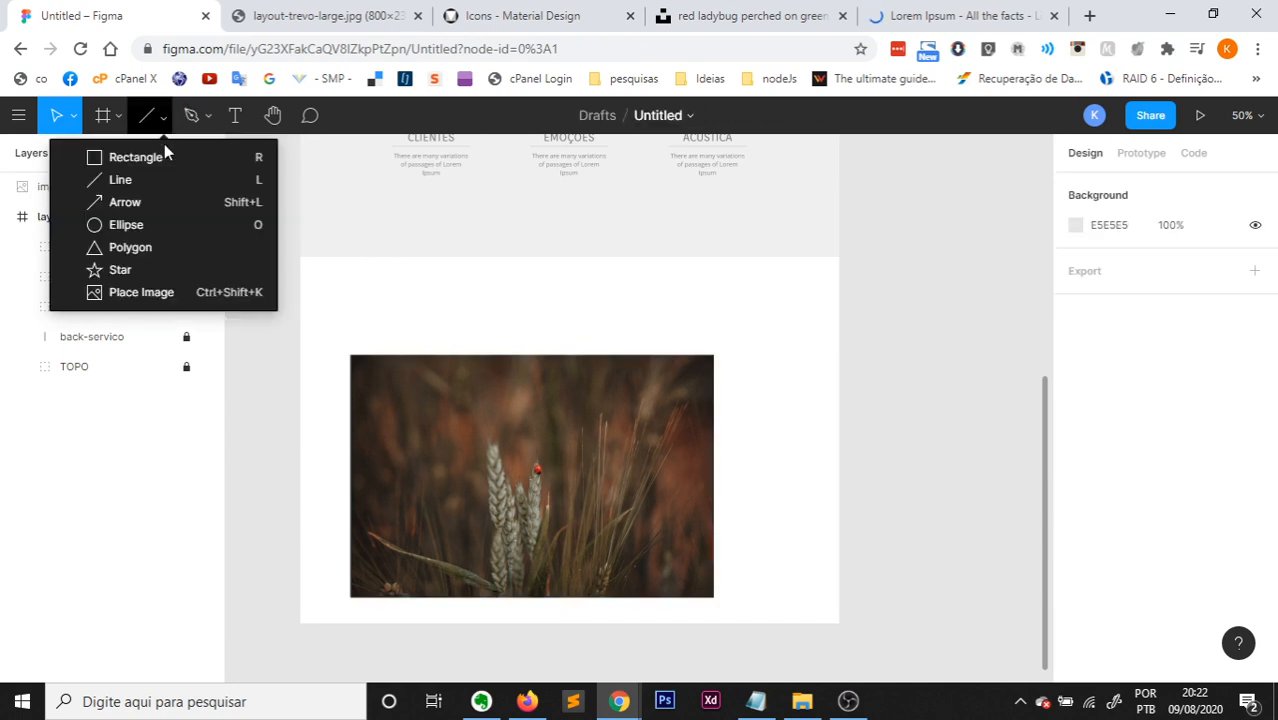
click(138, 226)
drag(743, 306, 956, 517)
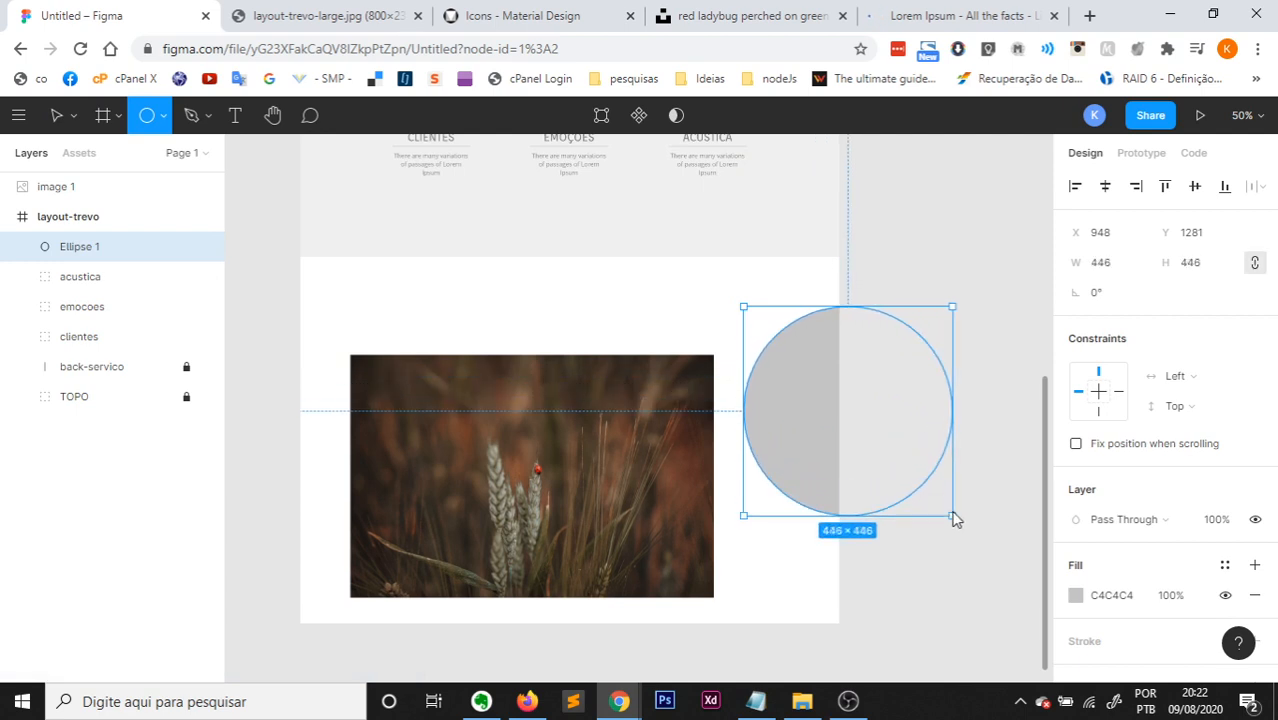
drag(818, 454, 514, 492)
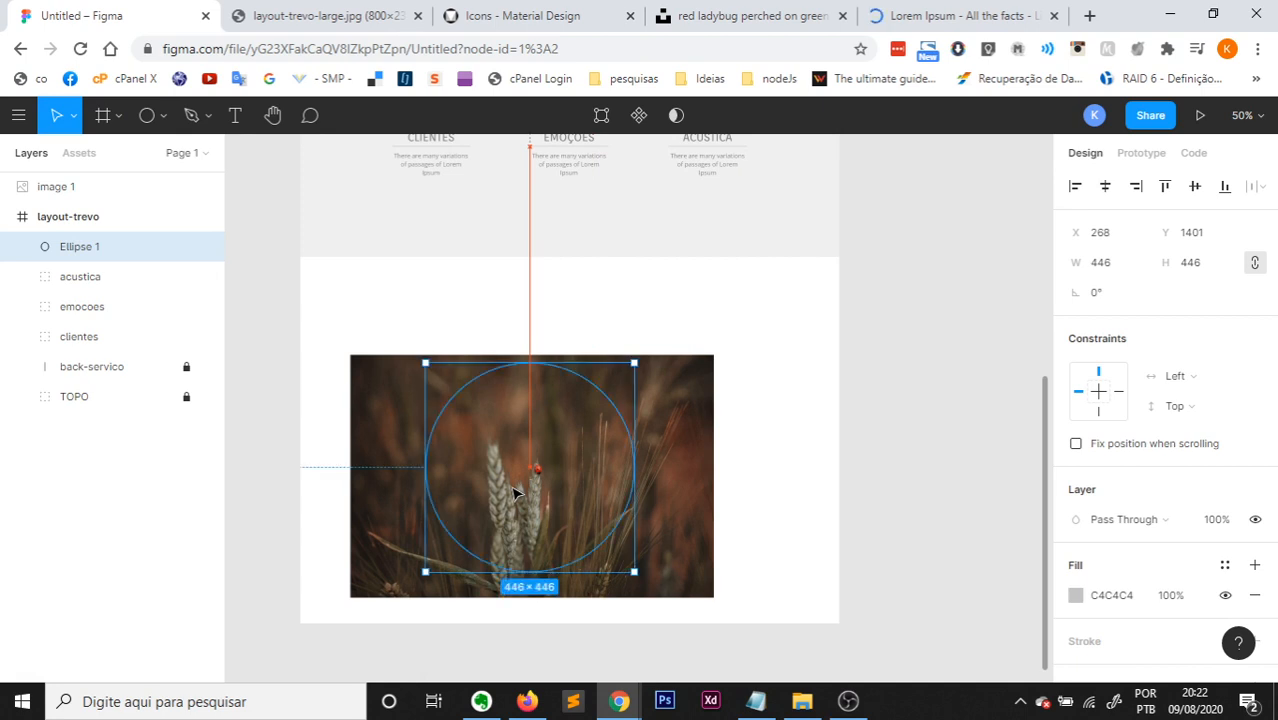
Move the photo's layer into the layout-trevo frame directly above the circle's layer and check the order of the two.
click(68, 190)
drag(78, 229, 78, 229)
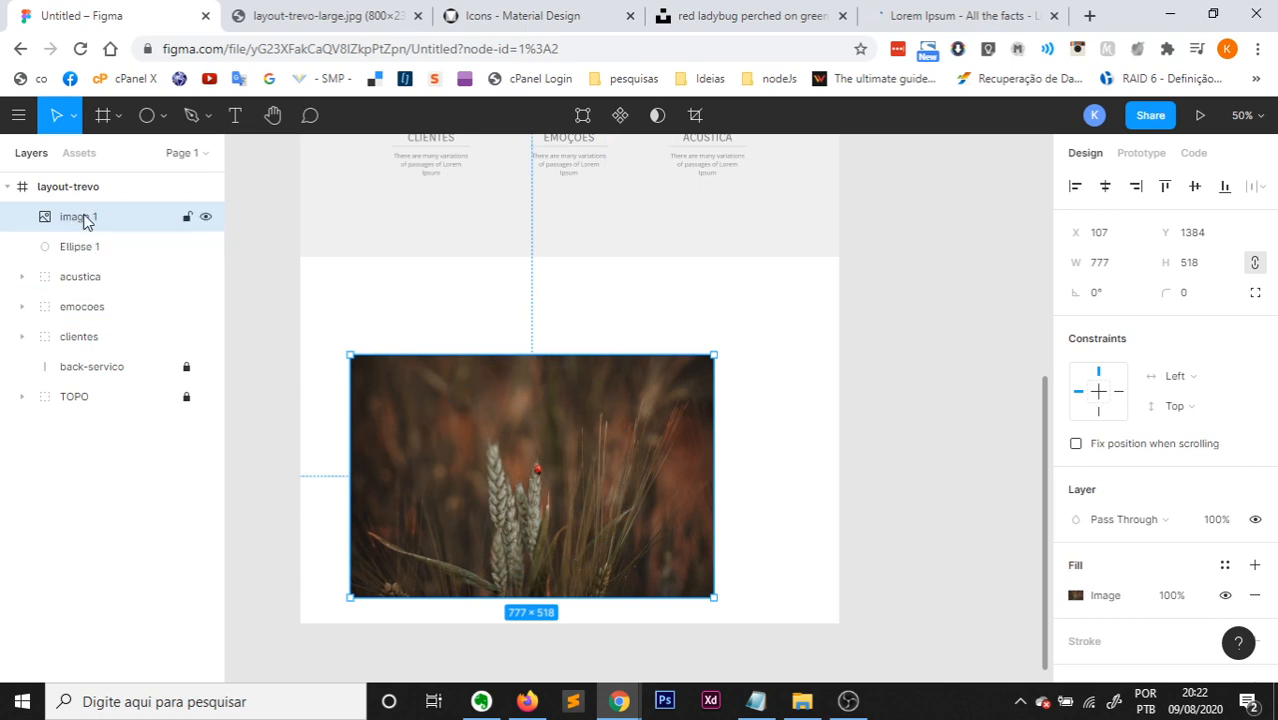
click(82, 250)
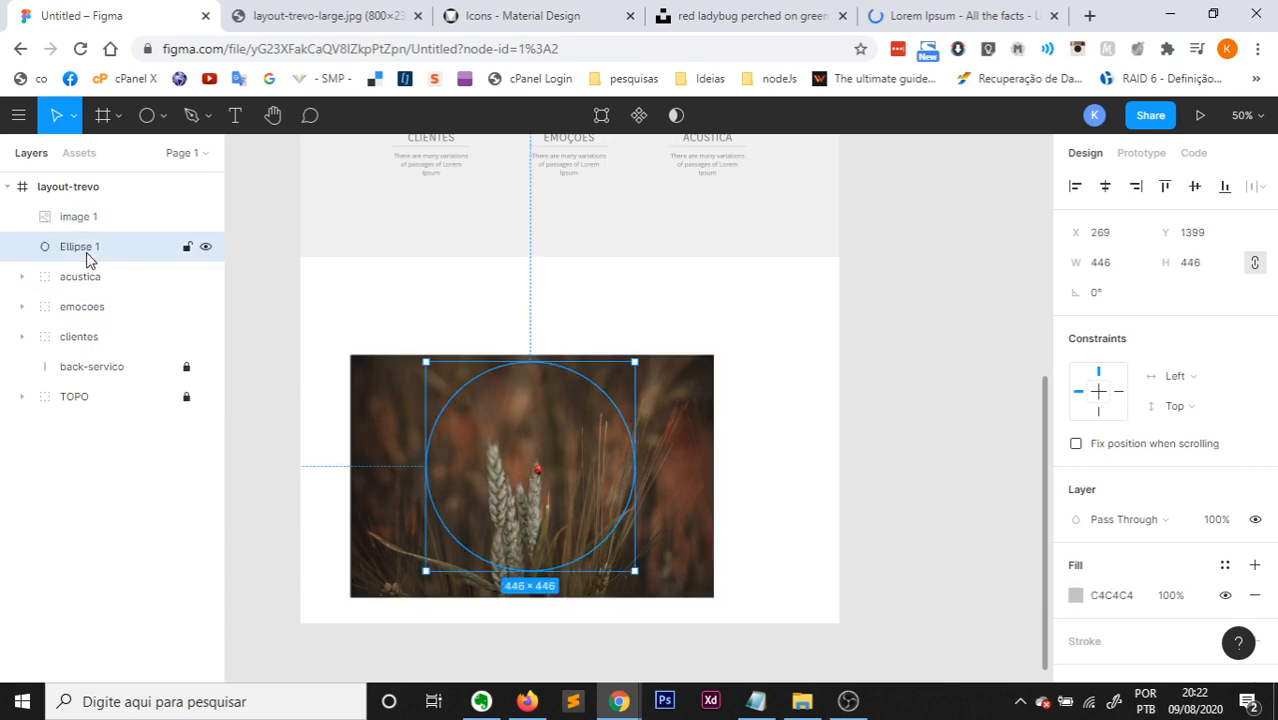
click(60, 218)
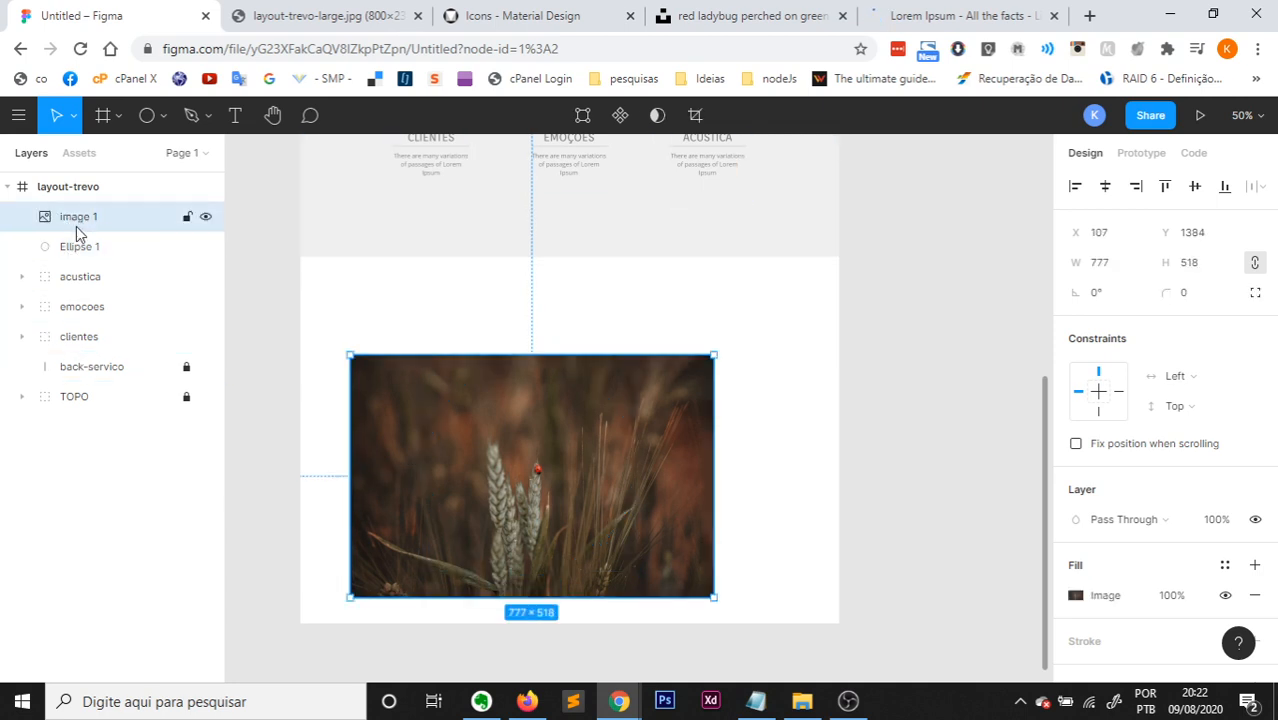
click(79, 252)
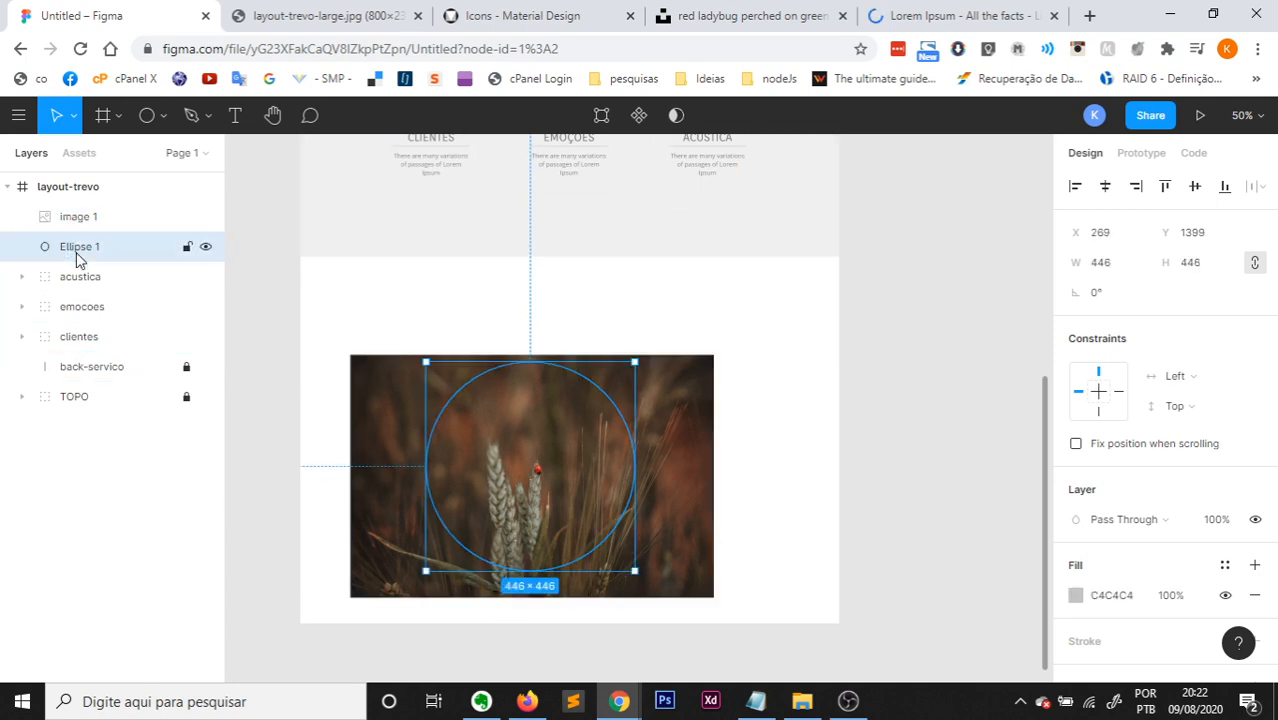
Select the photo and the circle together and use the circle as a mask for the photo.
click(470, 347)
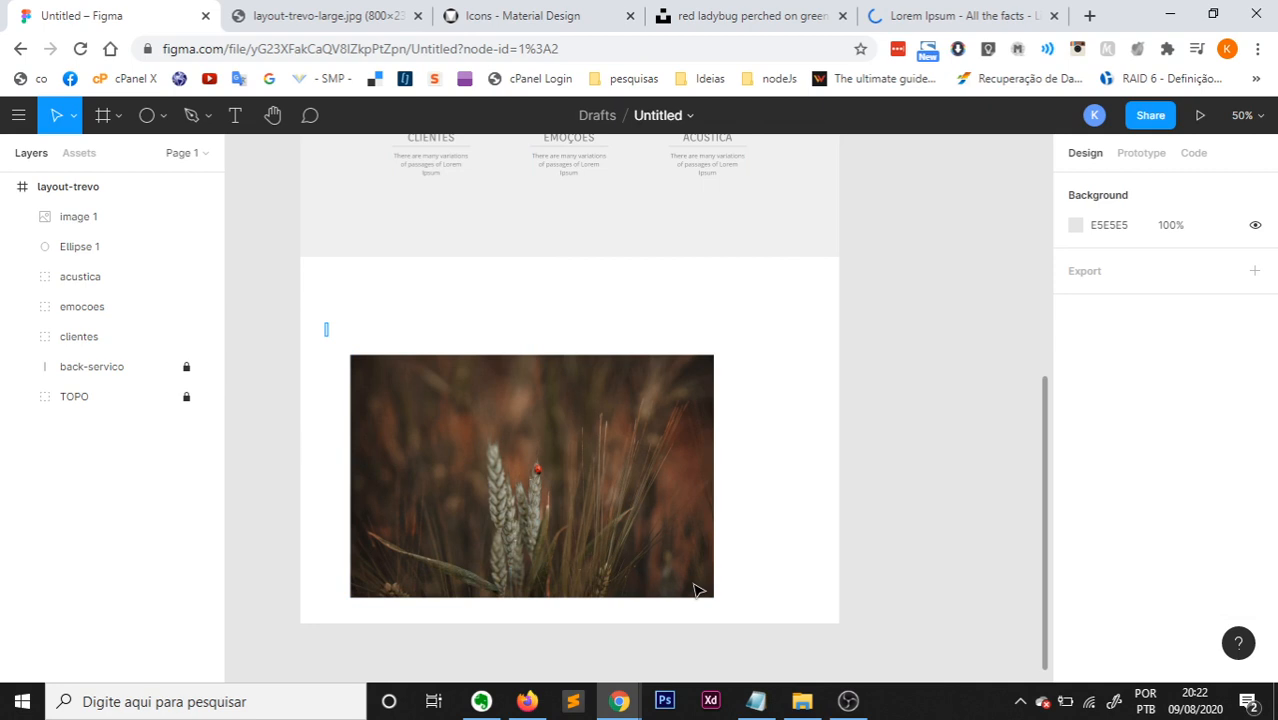
drag(699, 591, 708, 598)
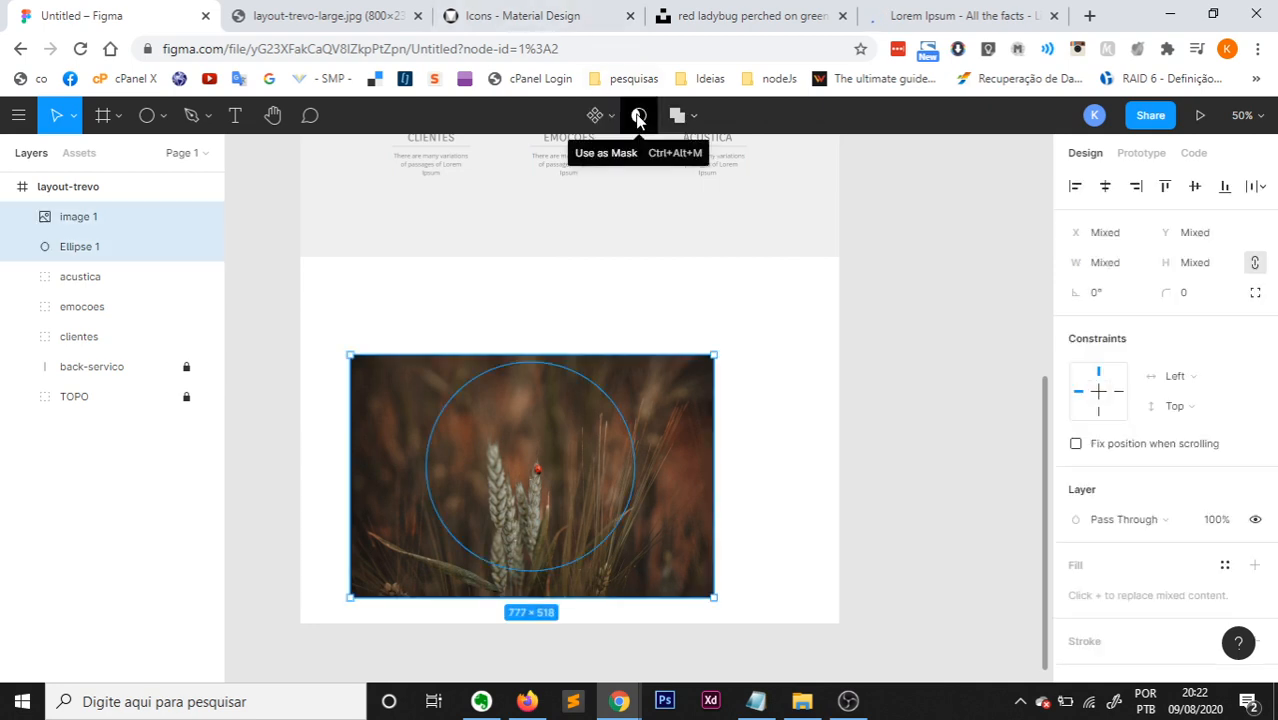
click(638, 117)
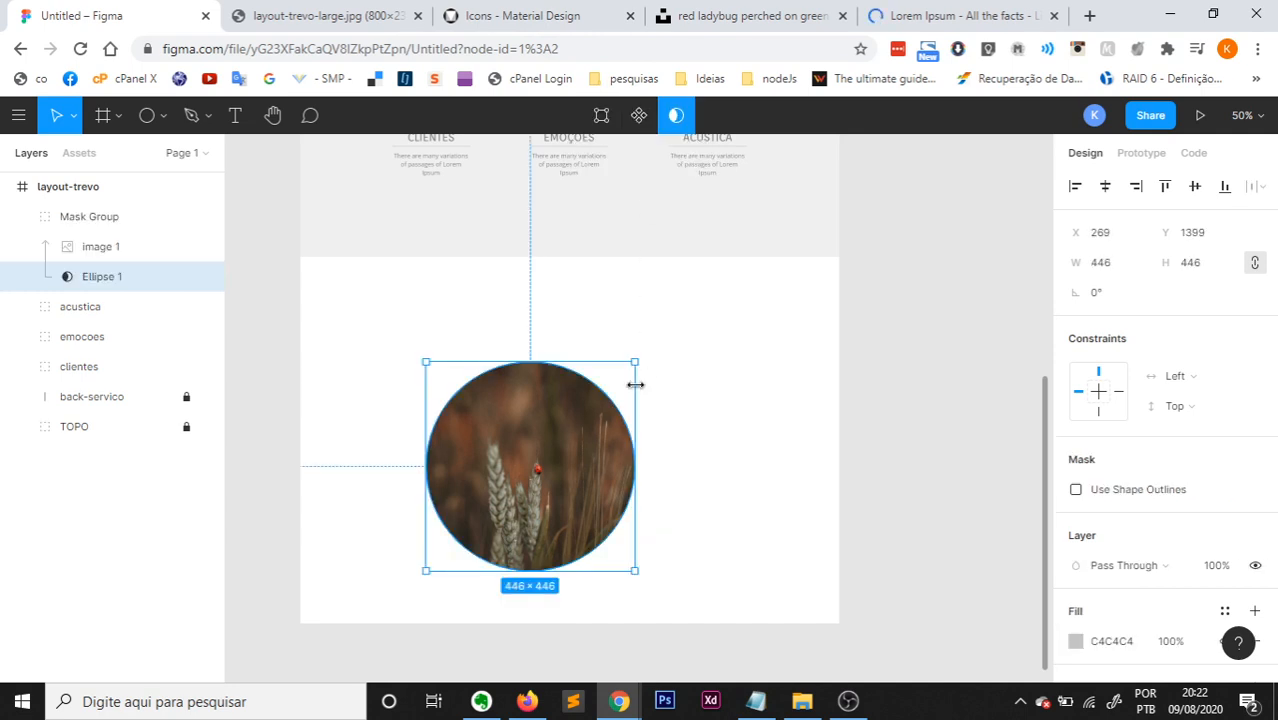
Reposition the photo inside the circular mask to X 94, Y 1353 so the ladybug sits near the centre, and close its fill settings.
double_click(530, 485)
mouse_move(585, 467)
mouse_down()
mouse_move(599, 448)
mouse_move(568, 430)
mouse_move(497, 490)
mouse_move(486, 458)
mouse_move(542, 442)
mouse_move(581, 472)
mouse_up()
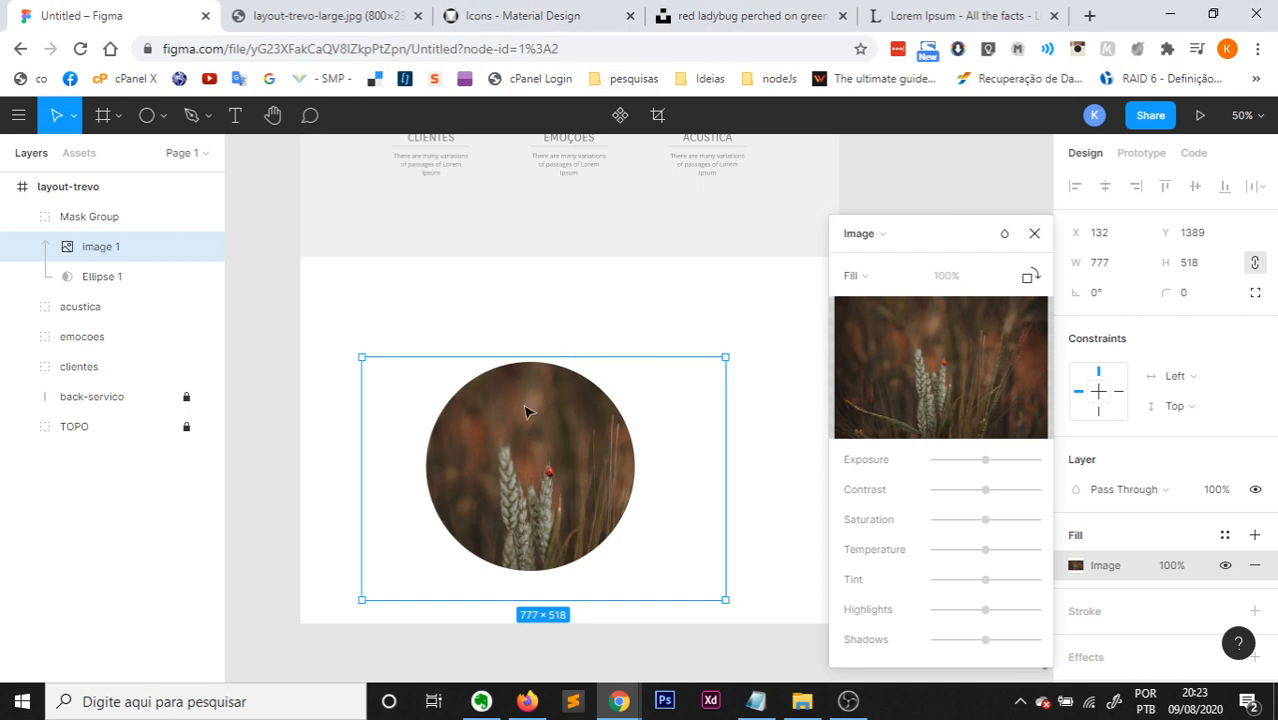
drag(549, 462, 532, 445)
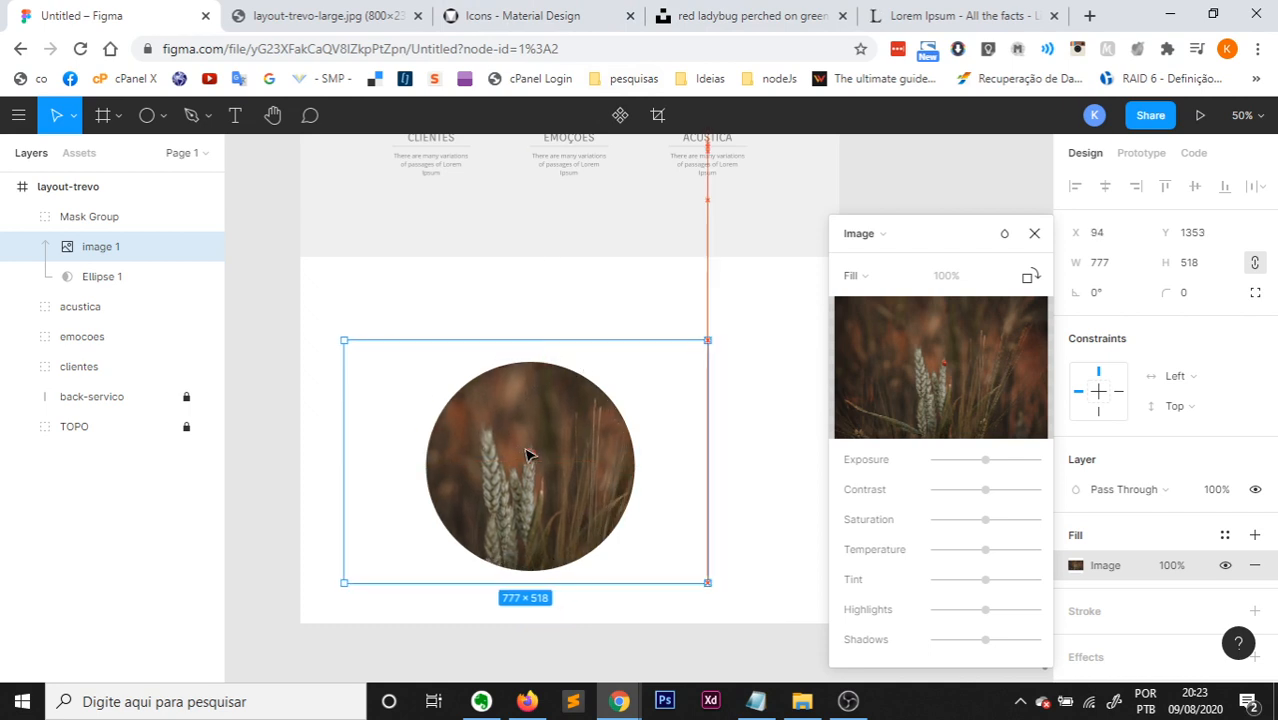
scroll(588, 390, up, 1)
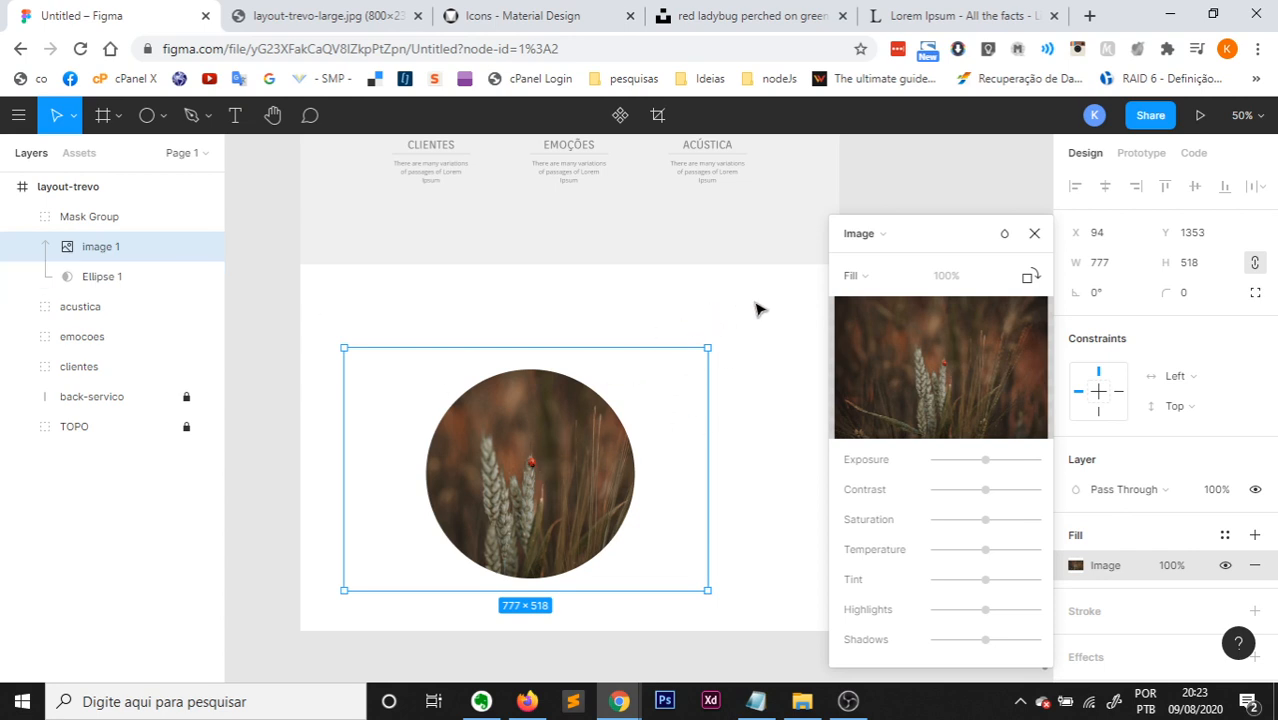
click(1033, 233)
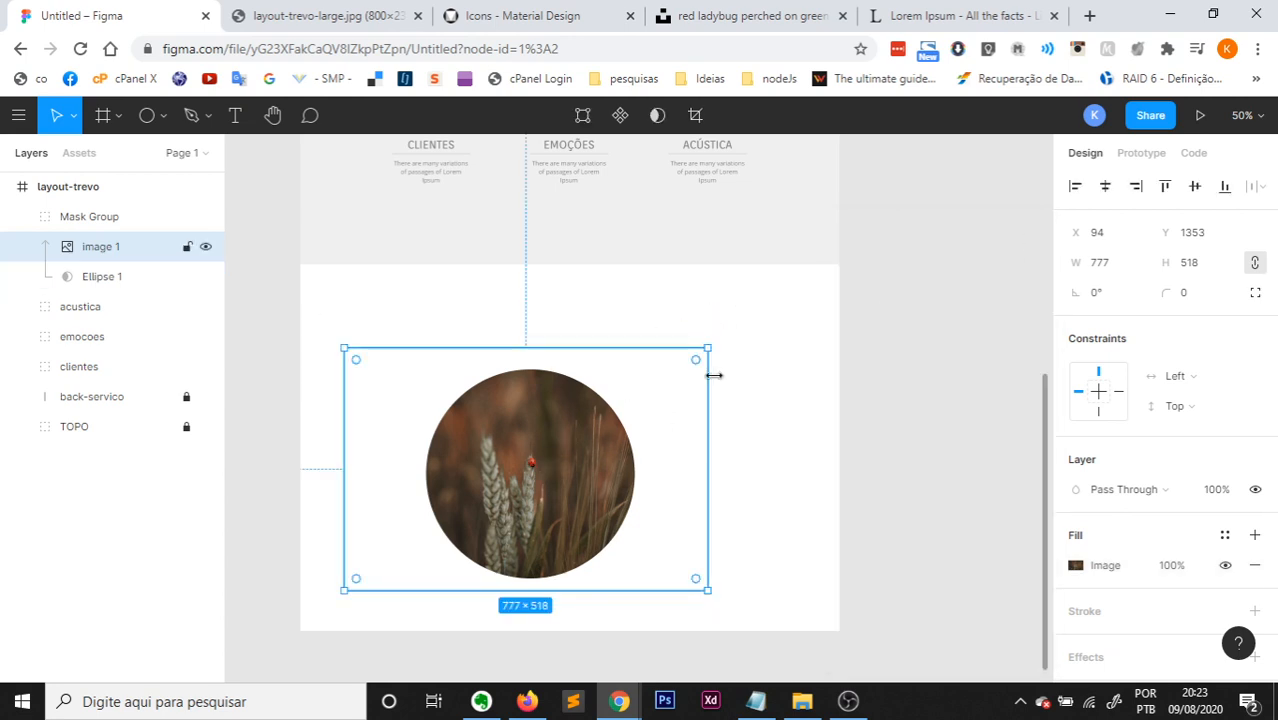
Move the circular masked photo to the upper-left area of the white section and deselect it.
click(727, 408)
drag(540, 474, 434, 392)
click(672, 387)
Check the divider in the reference layout and draw a horizontal line about 617 wide below the circular photo.
click(305, 15)
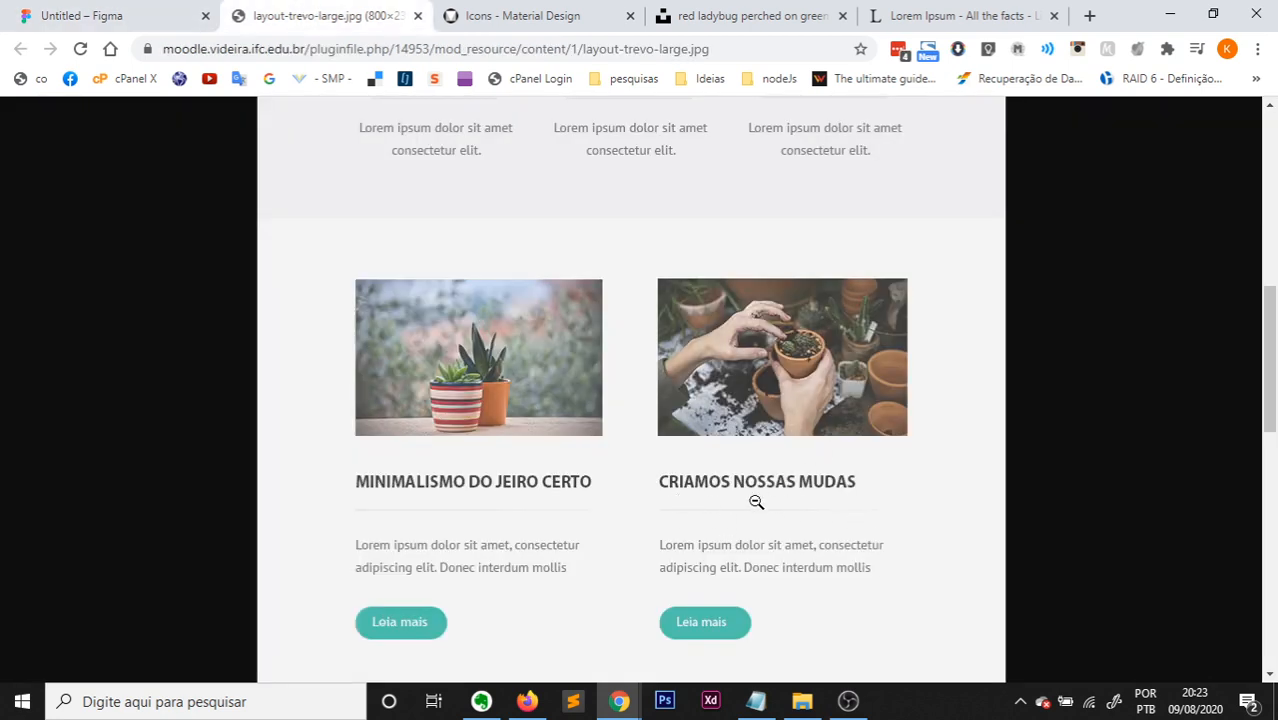
click(87, 10)
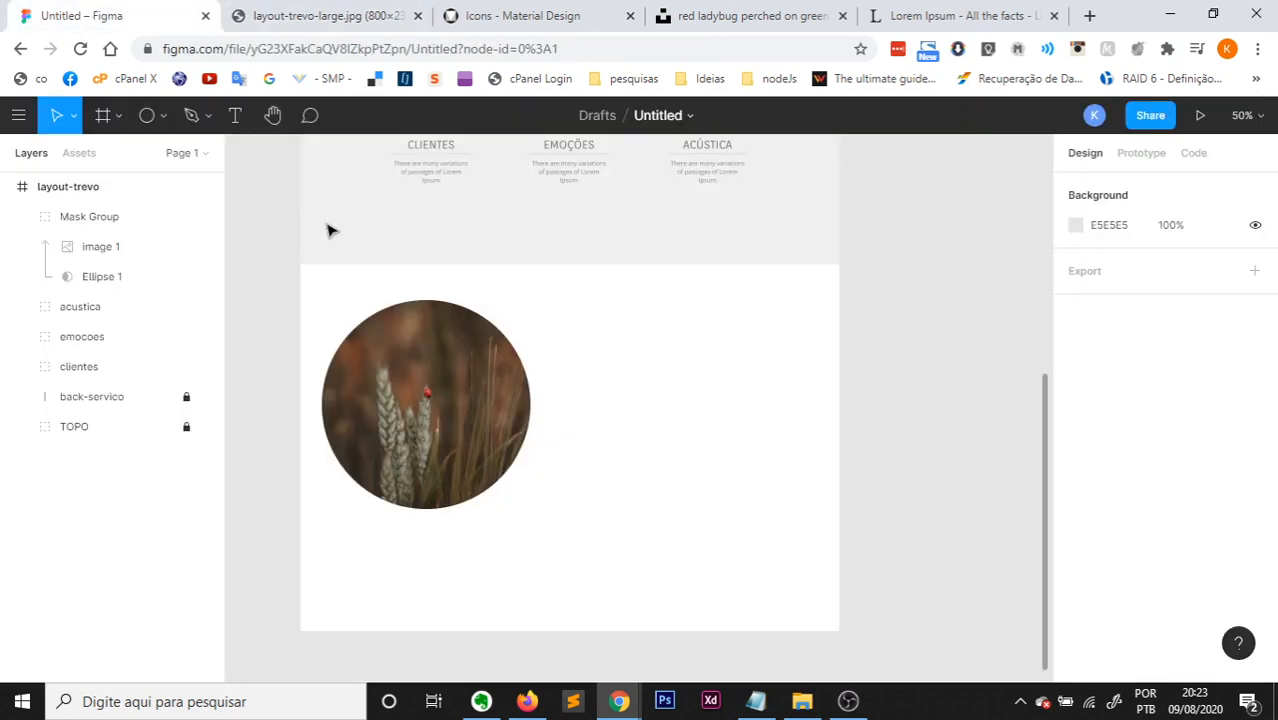
click(166, 116)
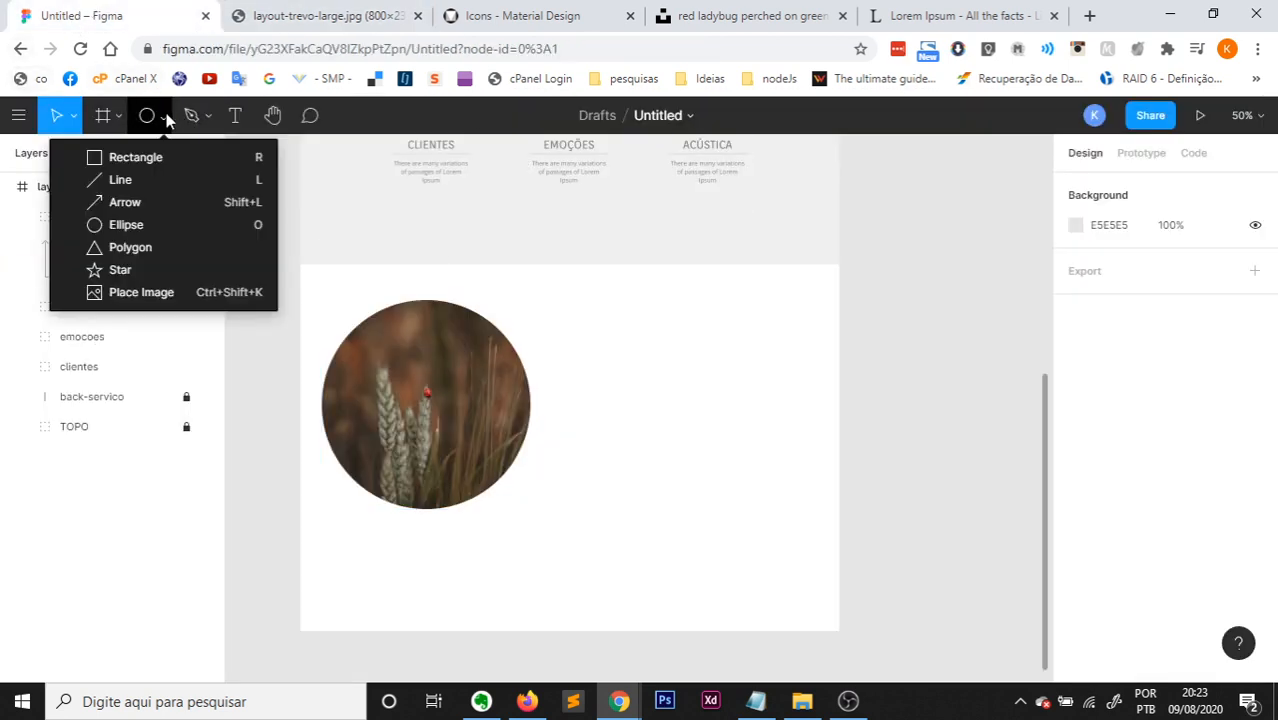
click(121, 180)
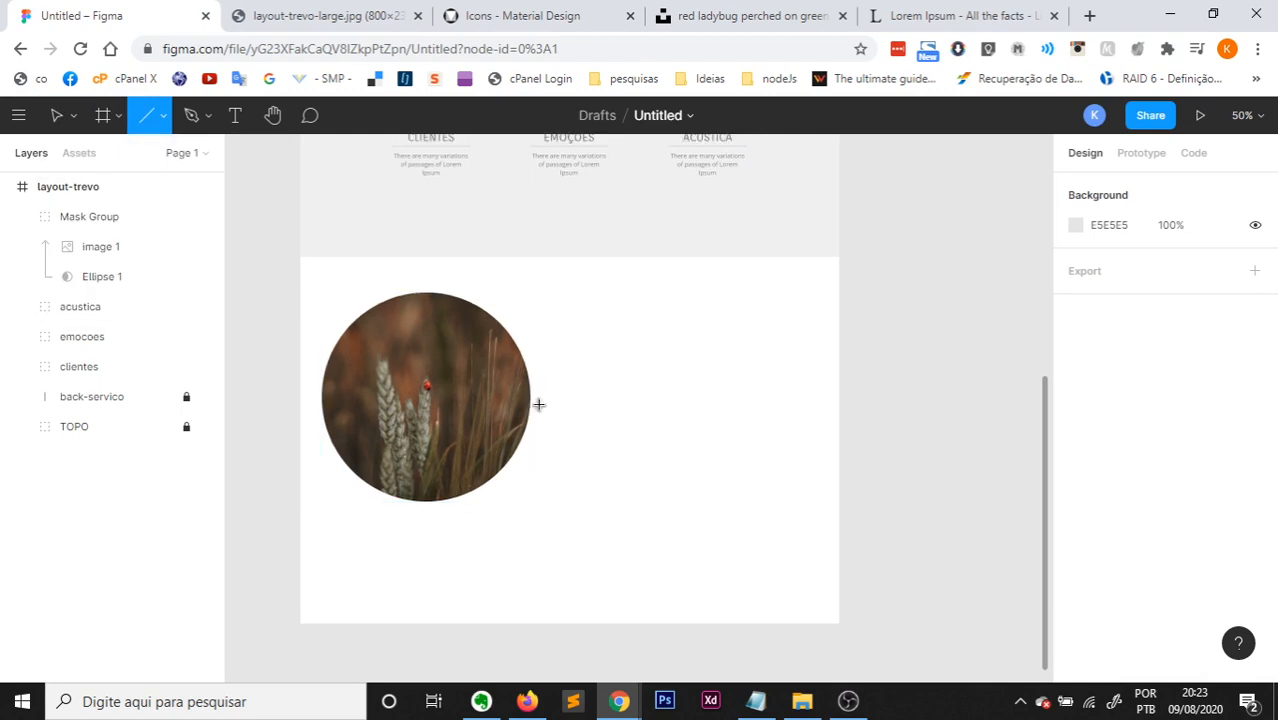
scroll(555, 521, down, 1)
mouse_move(419, 539)
mouse_down()
mouse_move(653, 537)
mouse_move(707, 551)
mouse_up()
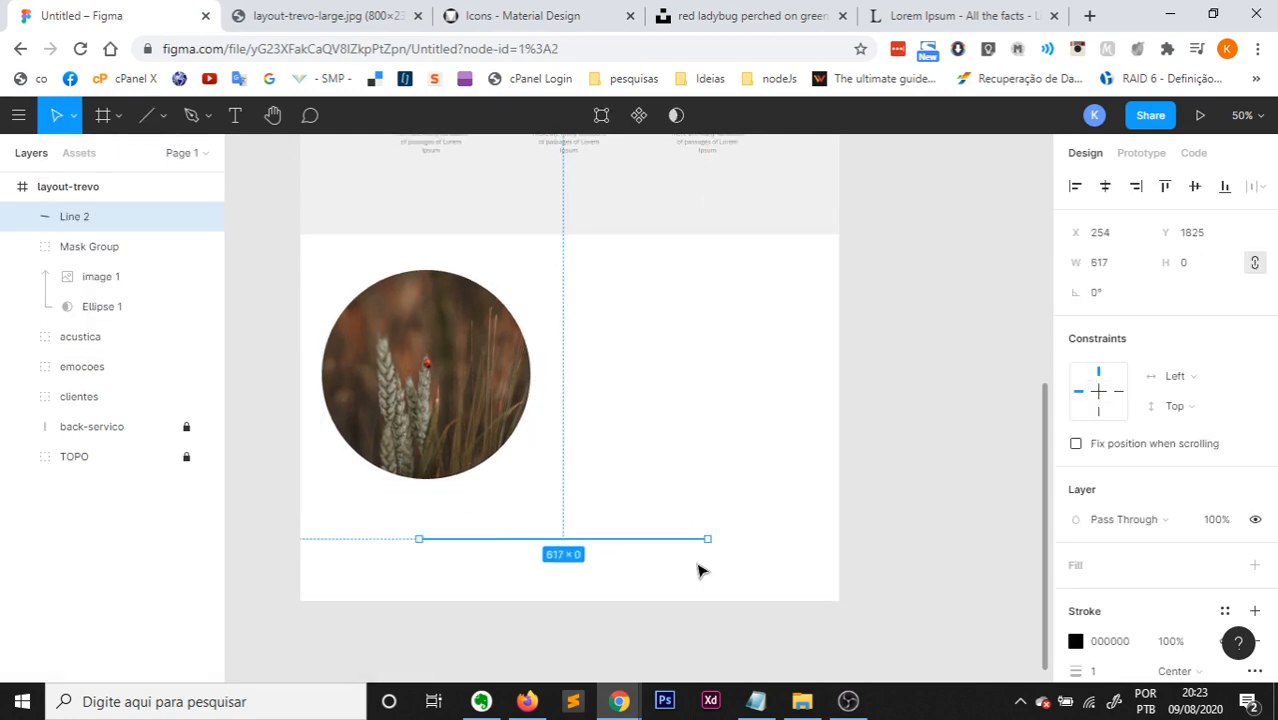
Set the new line's stroke width to 20 and deselect it.
scroll(1158, 582, down, 3)
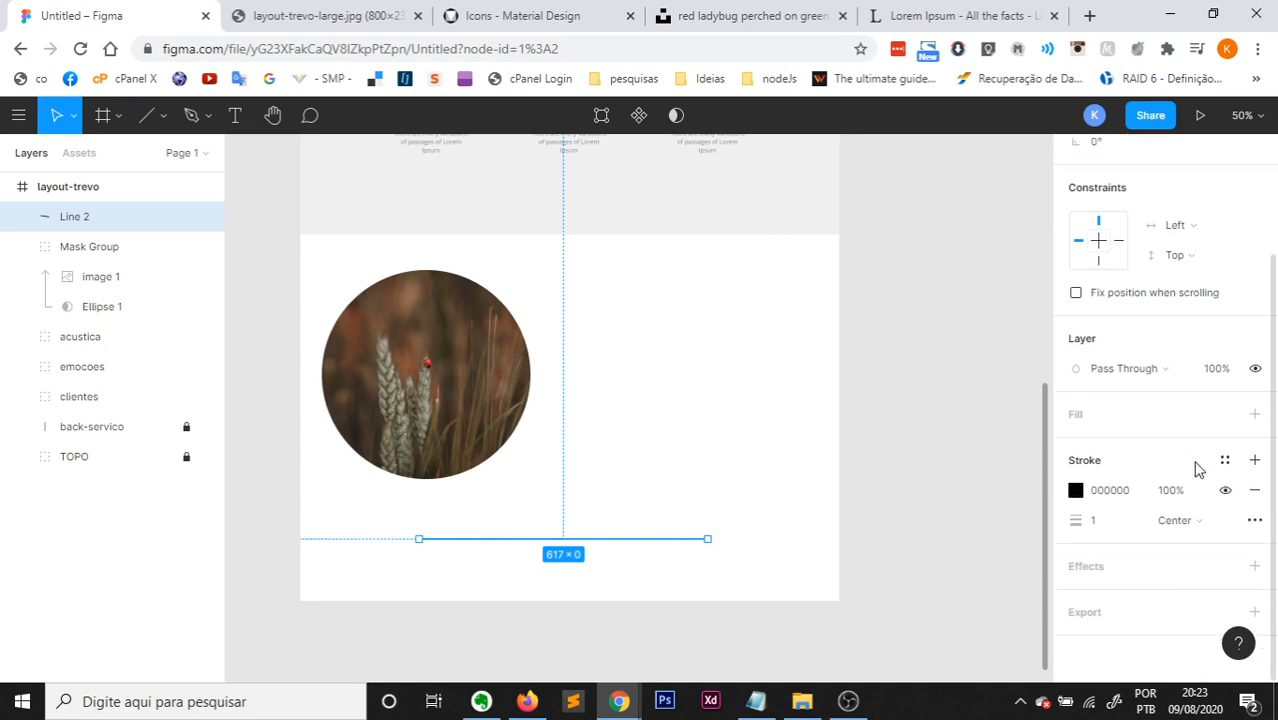
click(1096, 526)
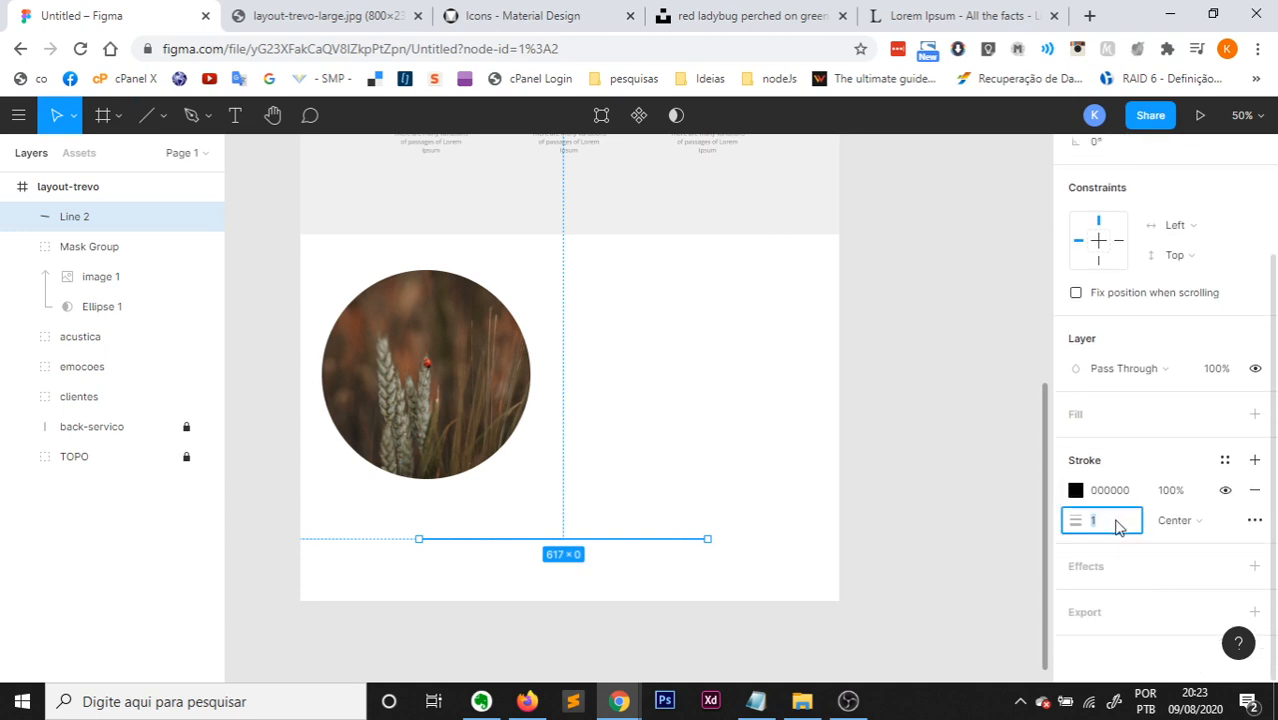
text(20)
key(Return)
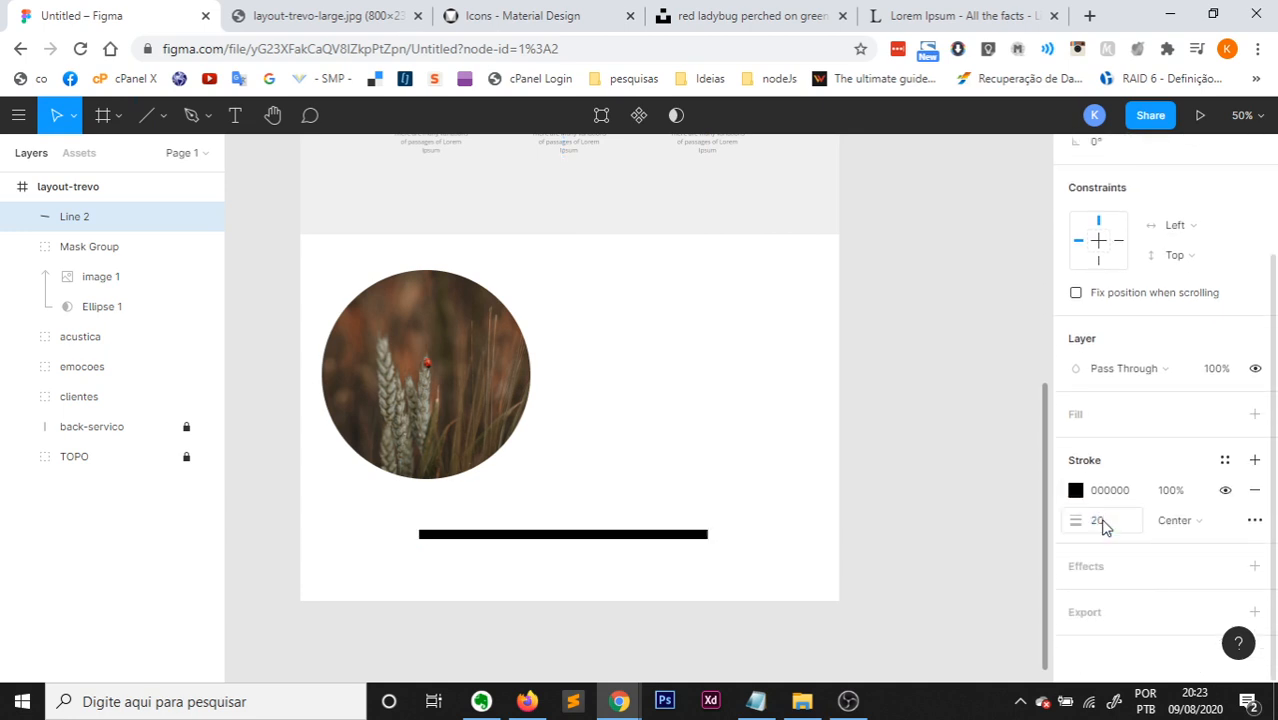
click(622, 573)
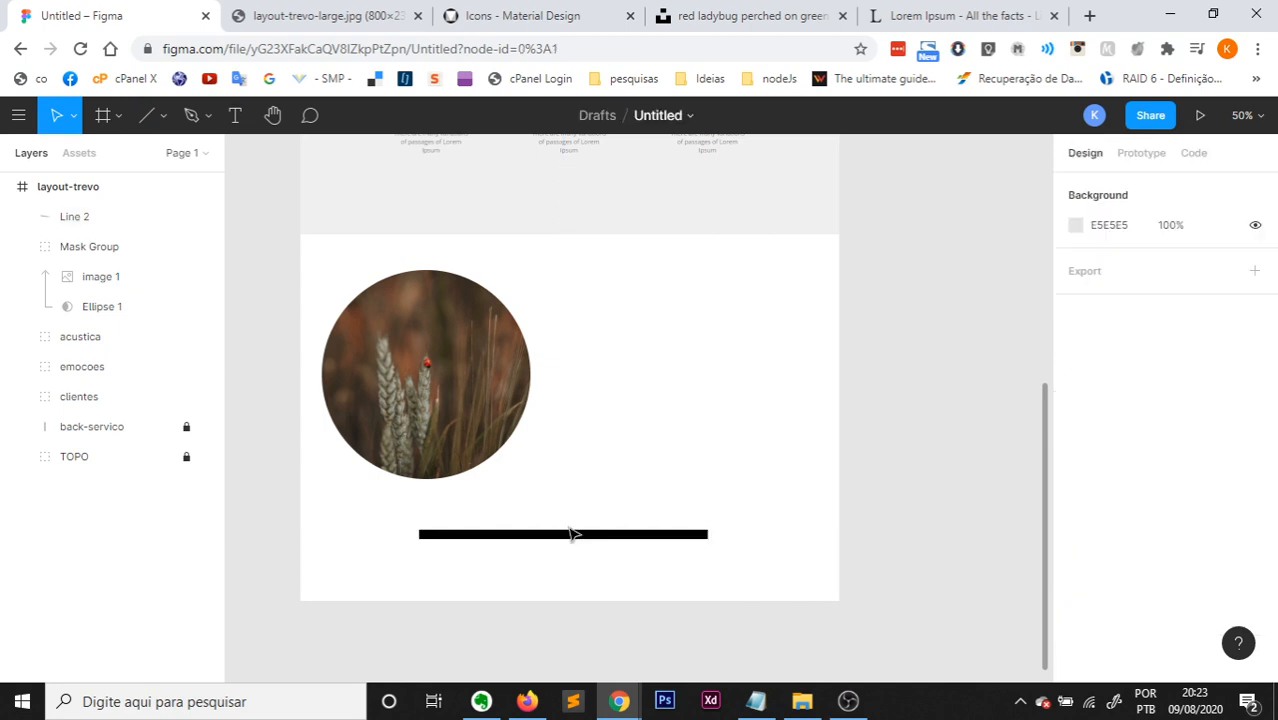
Change the line's stroke paint from Solid to a Linear gradient.
click(704, 532)
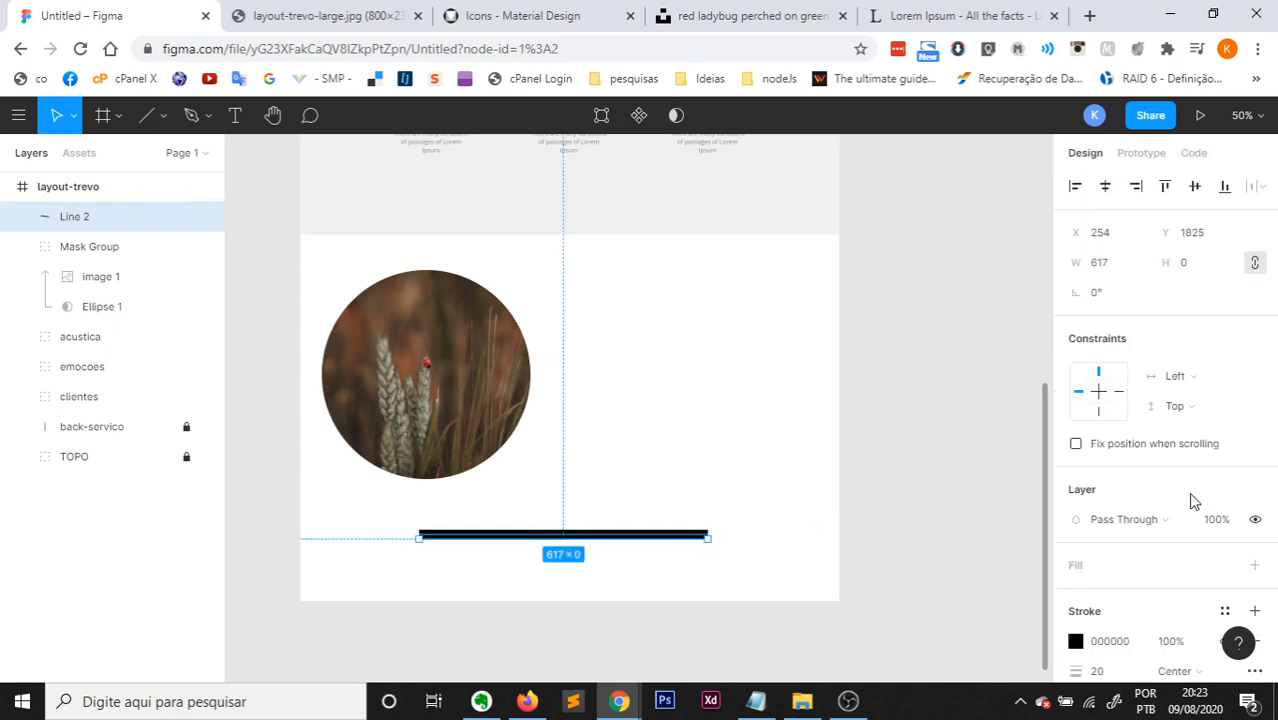
scroll(1183, 557, down, 2)
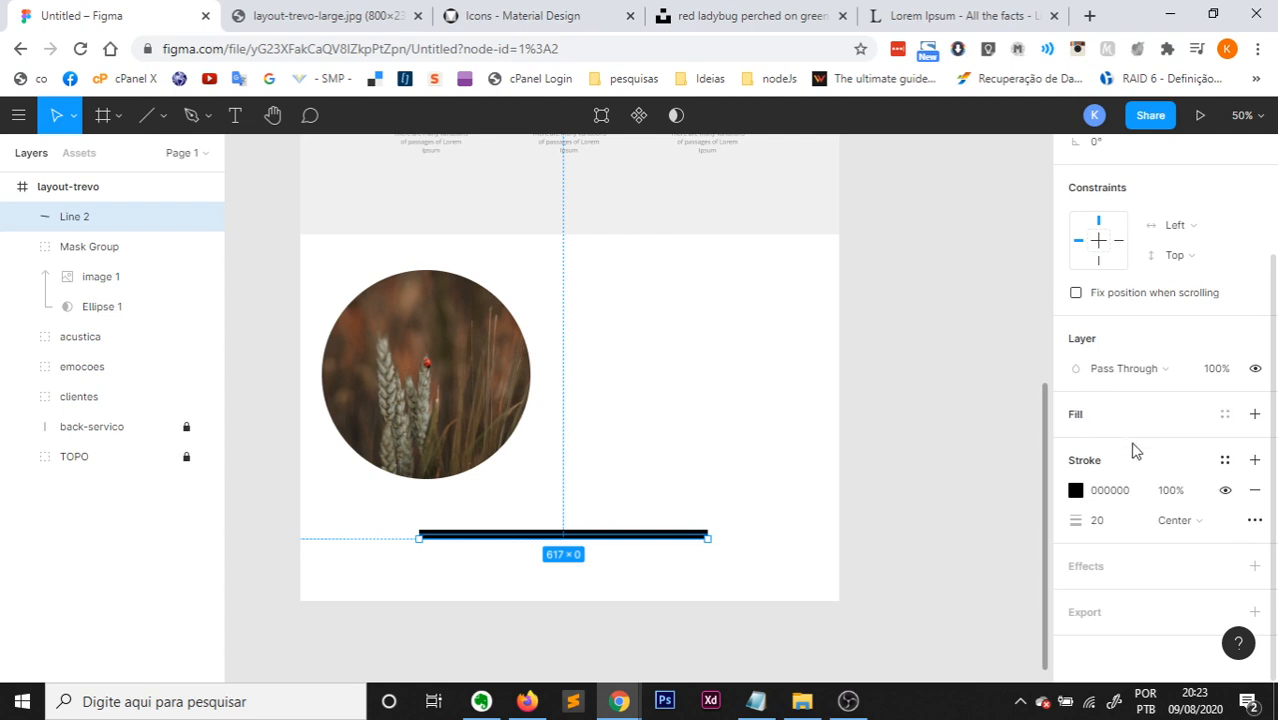
click(1090, 497)
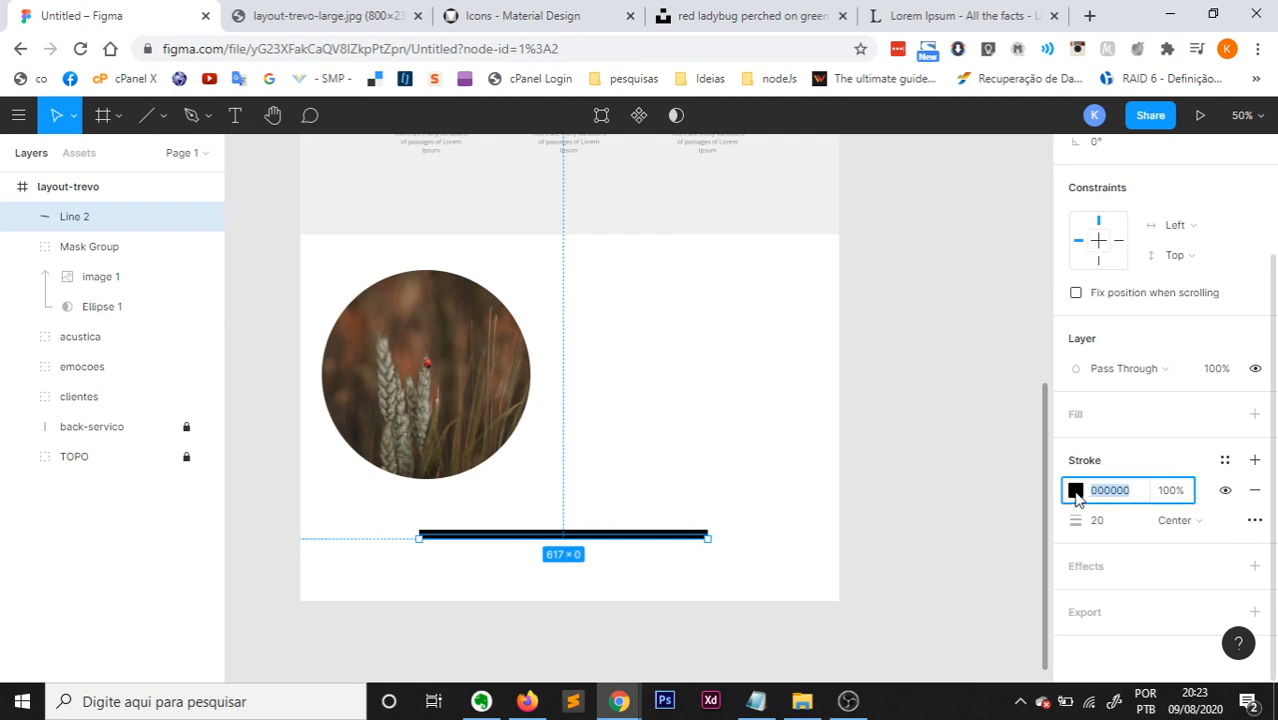
click(1075, 491)
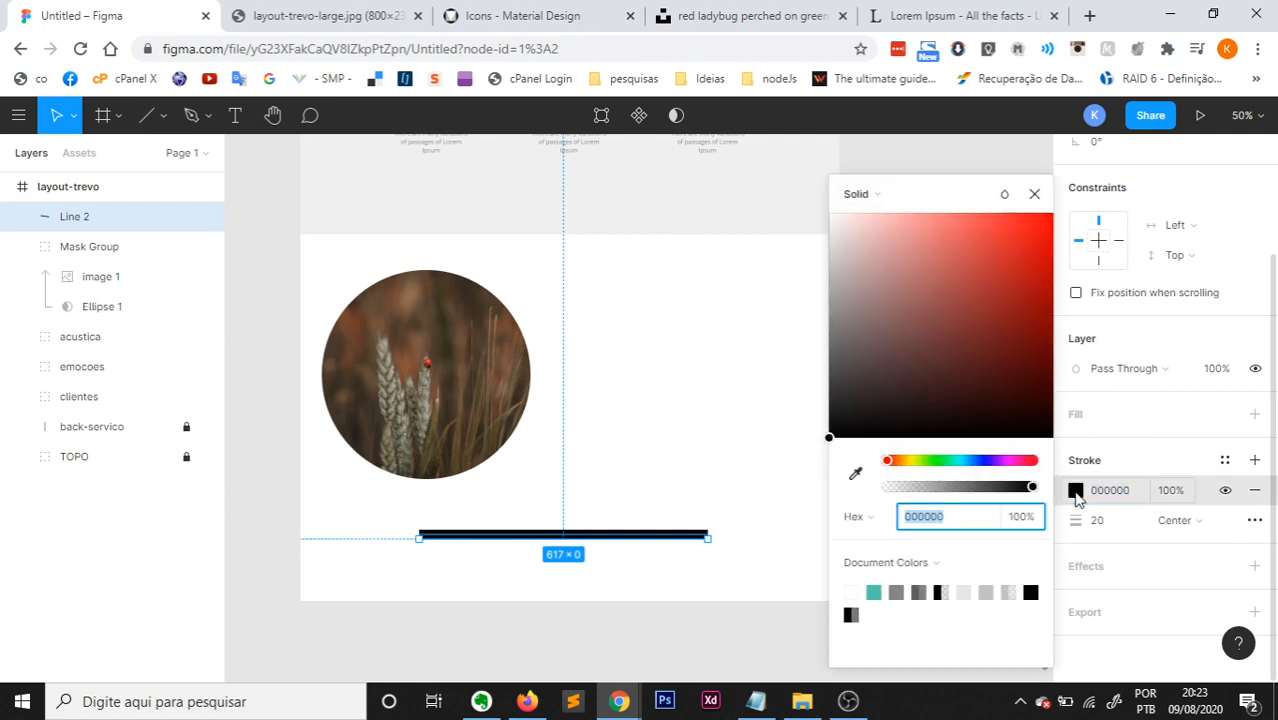
click(857, 194)
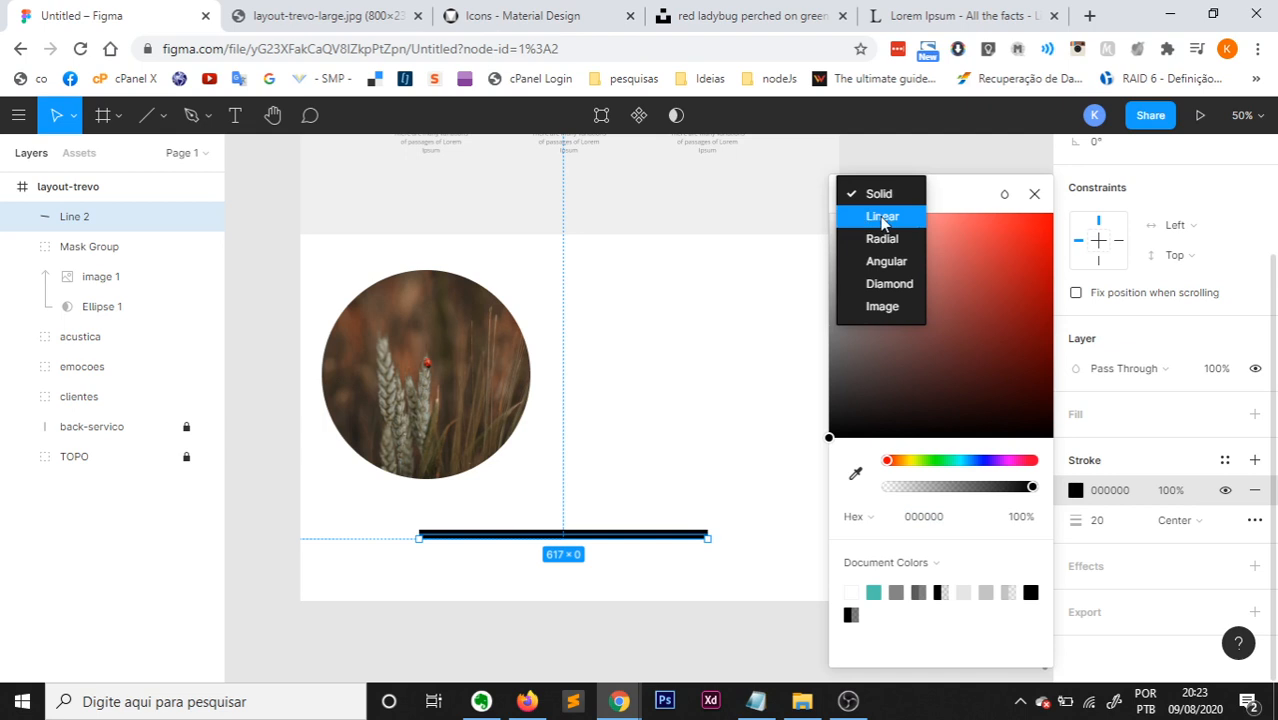
click(882, 217)
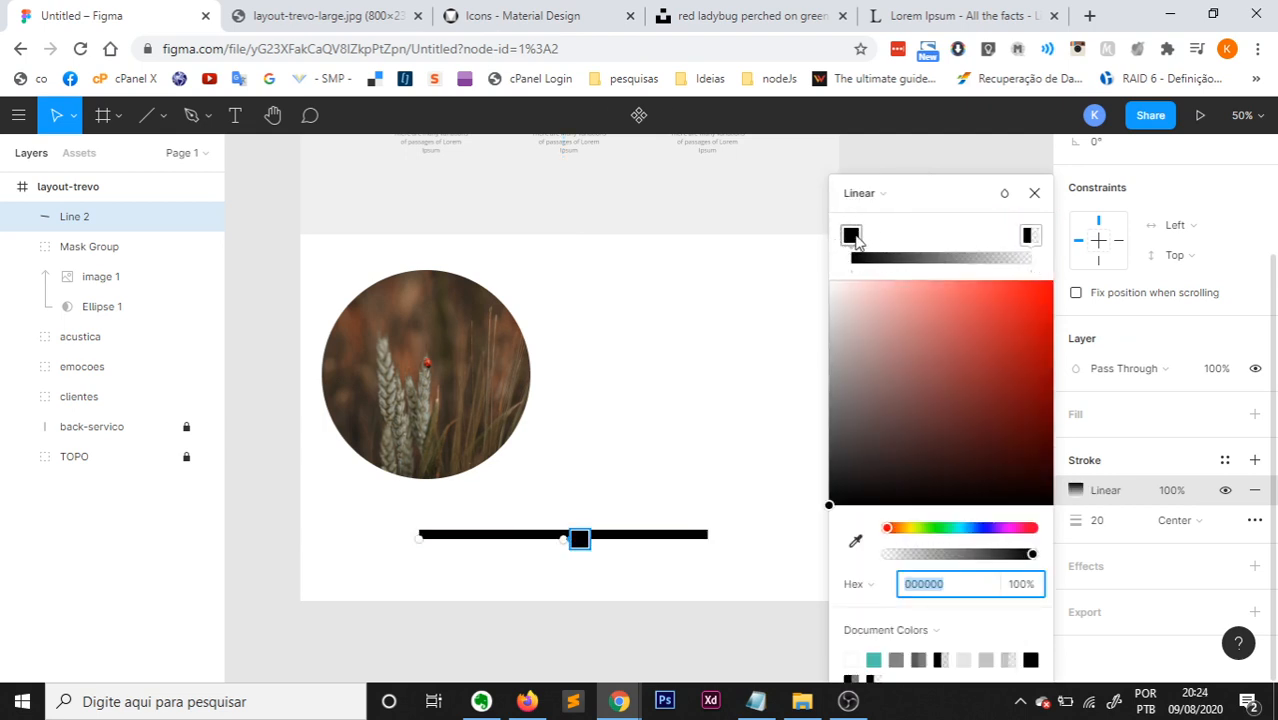
Stretch the stroke gradient horizontally, with the opaque black stop at the line's left end and the transparent stop at its right end.
click(1032, 238)
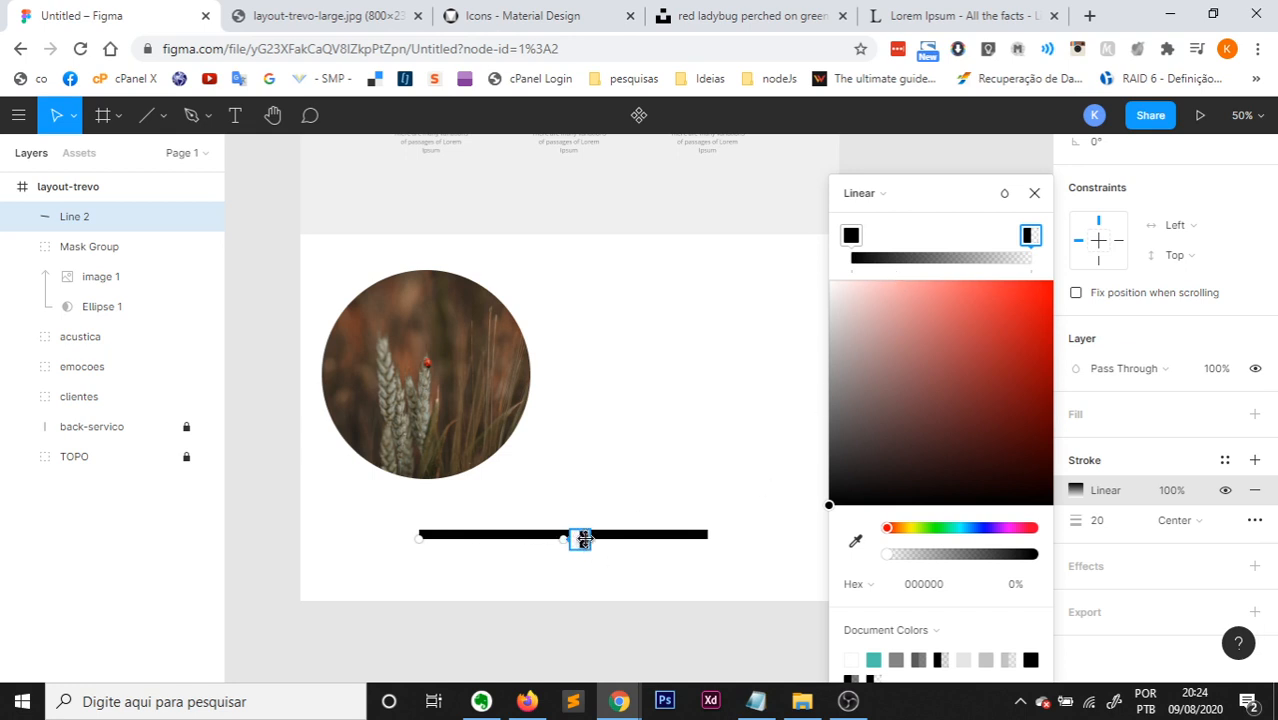
drag(585, 538, 420, 540)
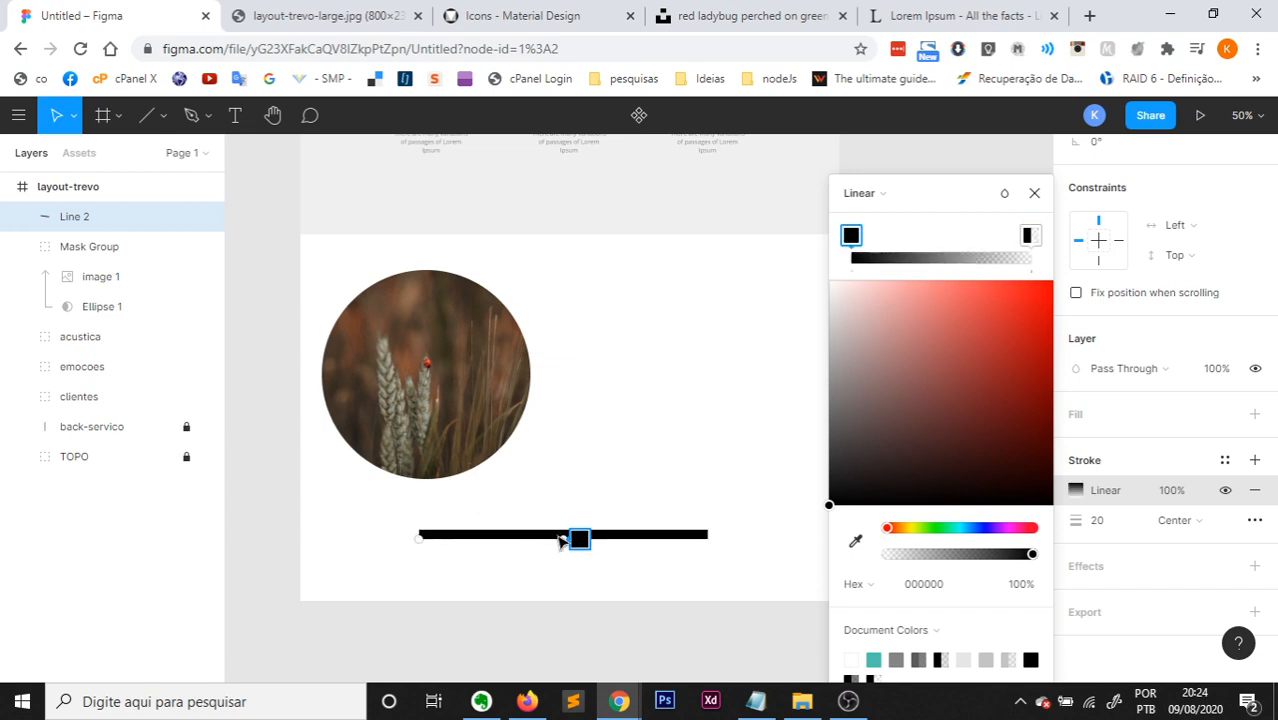
mouse_move(562, 538)
mouse_down()
mouse_move(456, 570)
mouse_move(396, 540)
mouse_move(662, 491)
mouse_move(699, 522)
mouse_move(685, 508)
mouse_move(534, 498)
mouse_move(495, 476)
mouse_move(516, 474)
mouse_move(616, 526)
mouse_move(502, 499)
mouse_move(468, 511)
mouse_move(450, 540)
mouse_up()
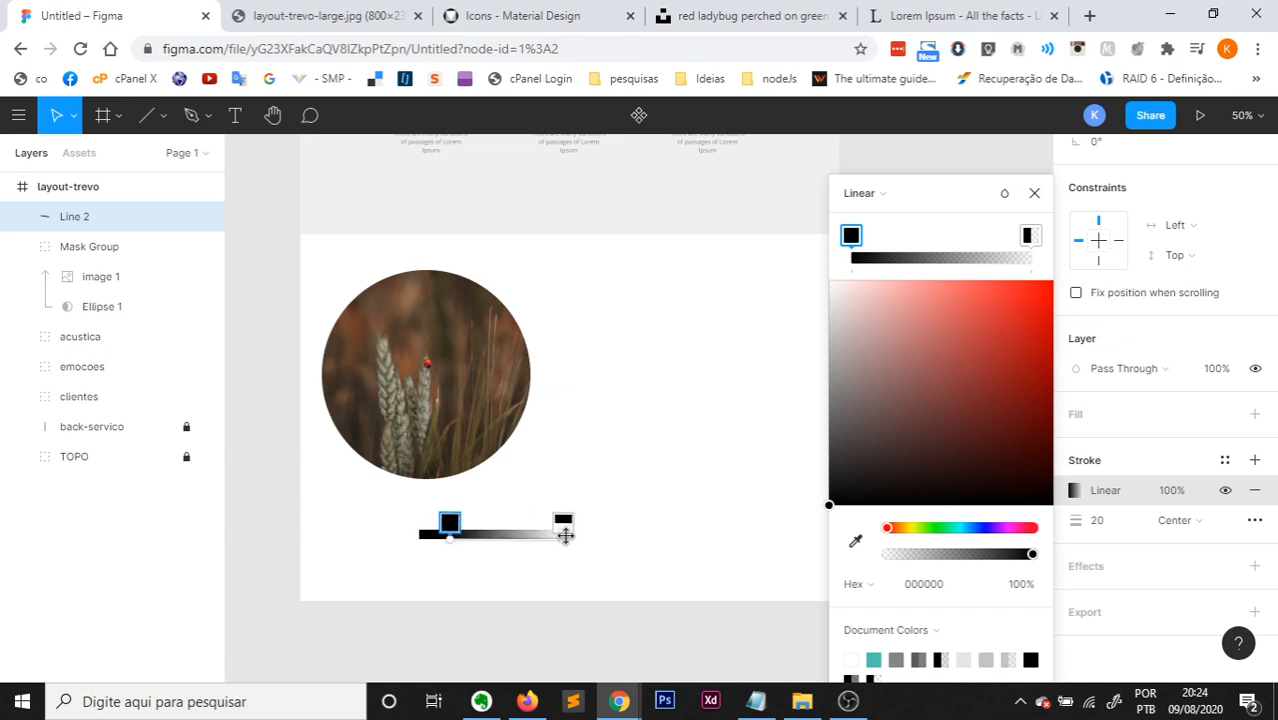
drag(562, 533, 709, 537)
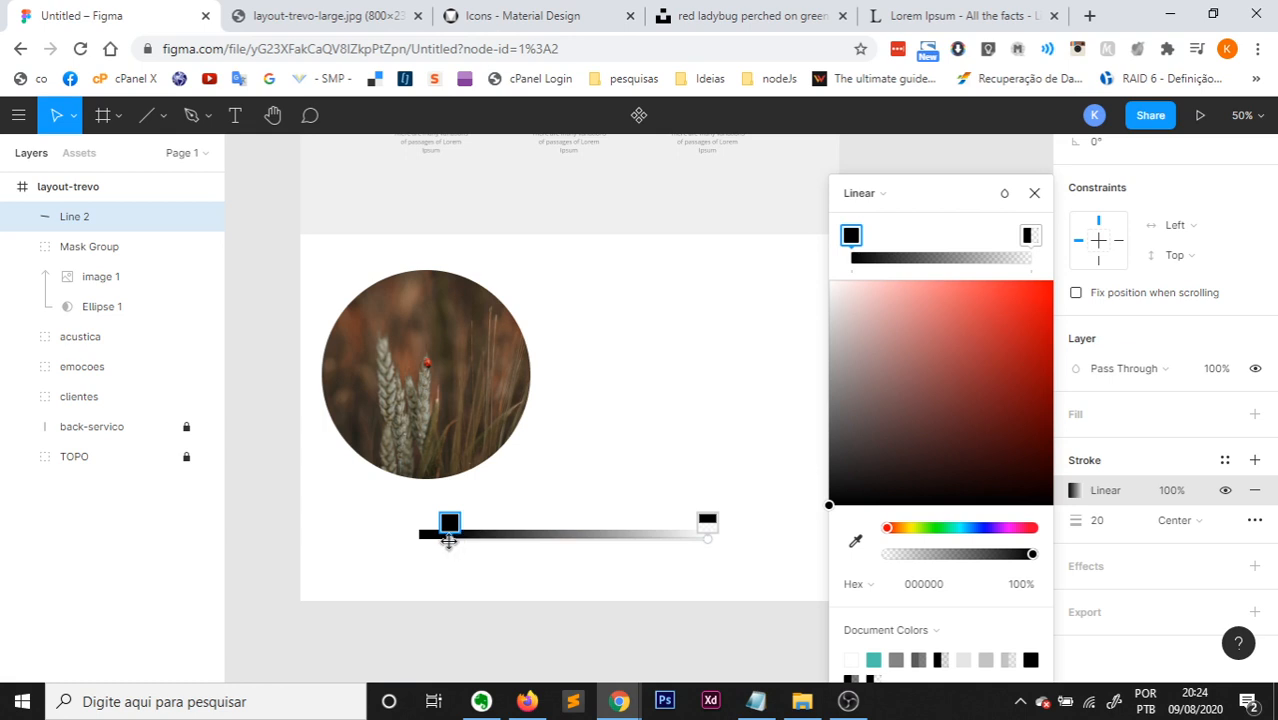
drag(449, 534, 418, 537)
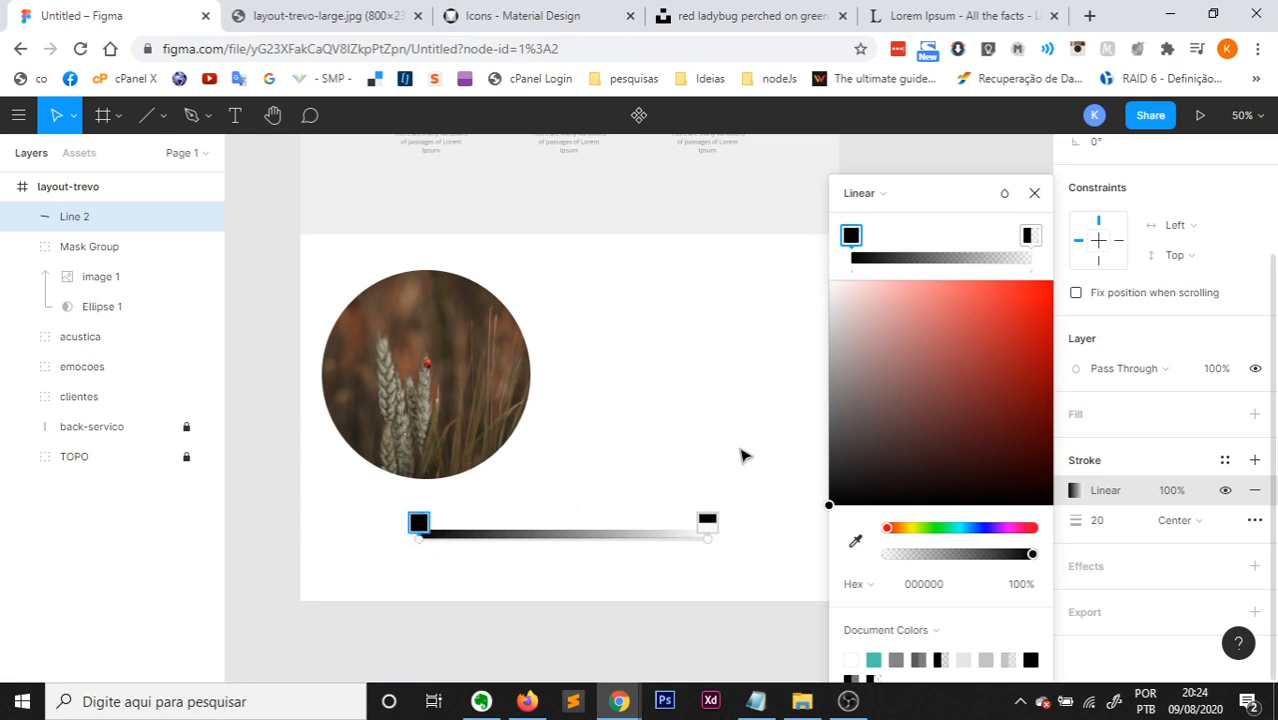
click(707, 521)
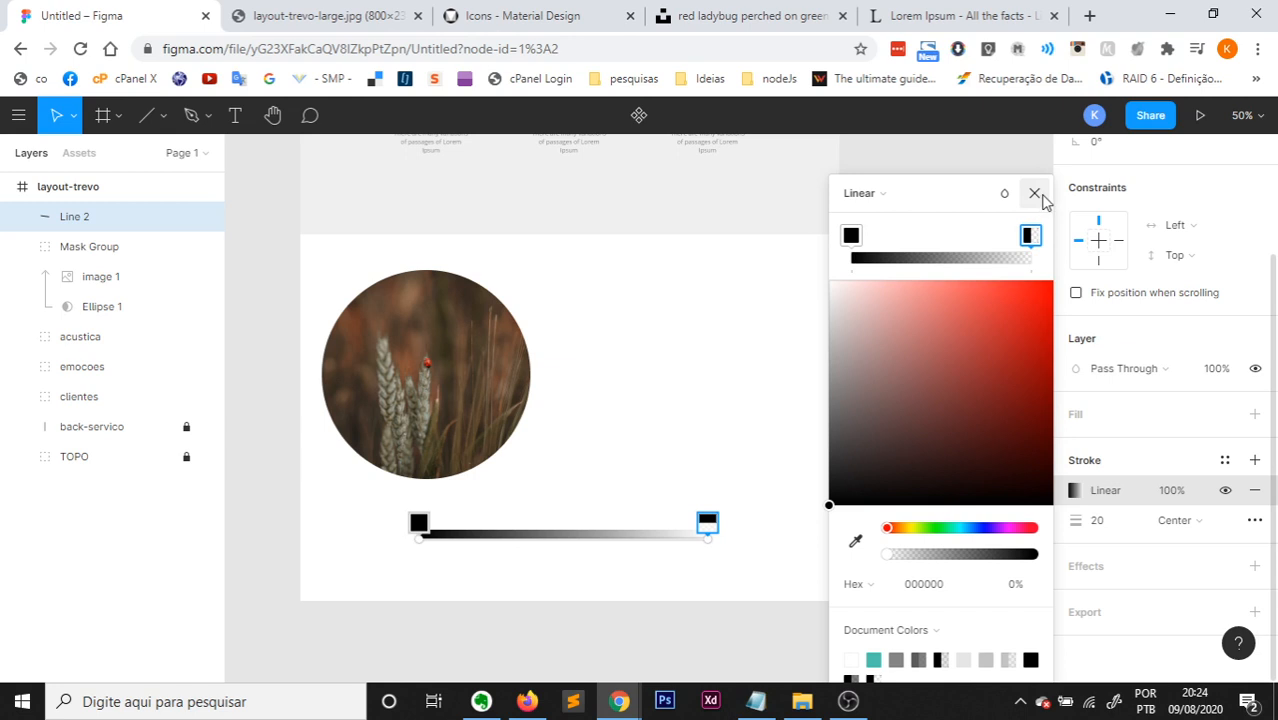
Lower the opacity of the gradient's opaque black stop to 30%, close the colour settings and check the line deselected.
click(851, 237)
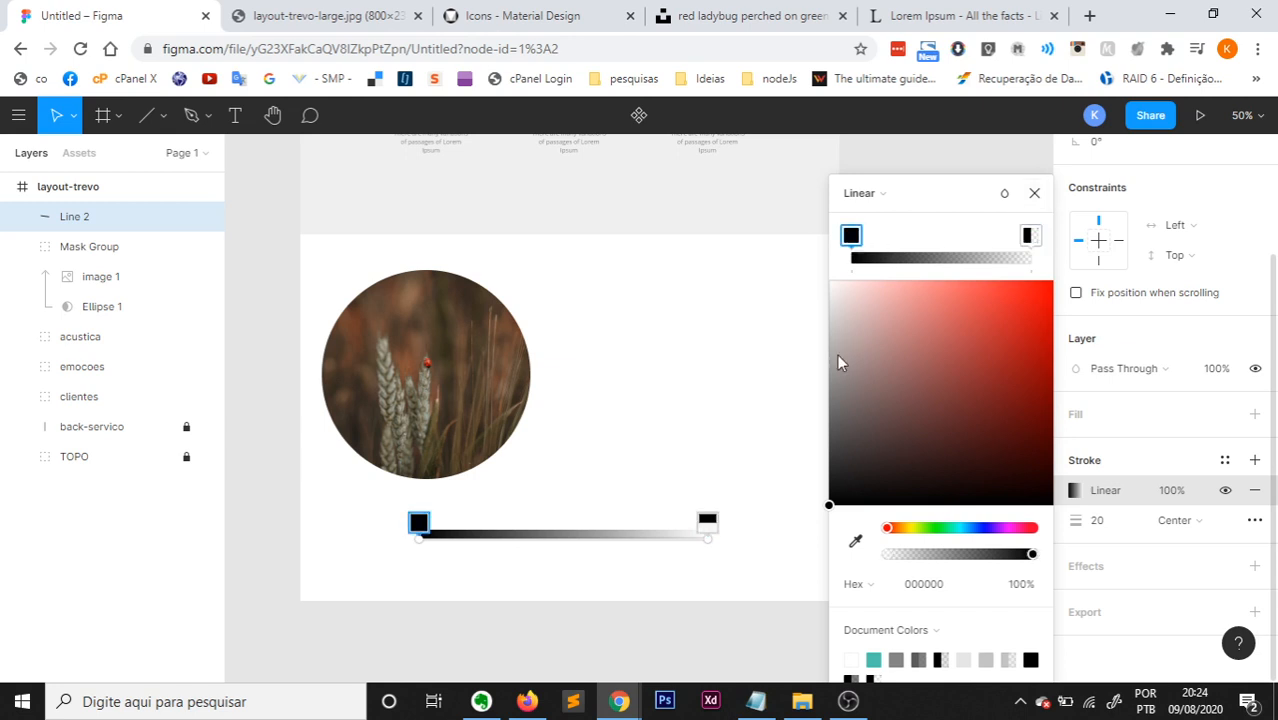
drag(837, 355, 828, 546)
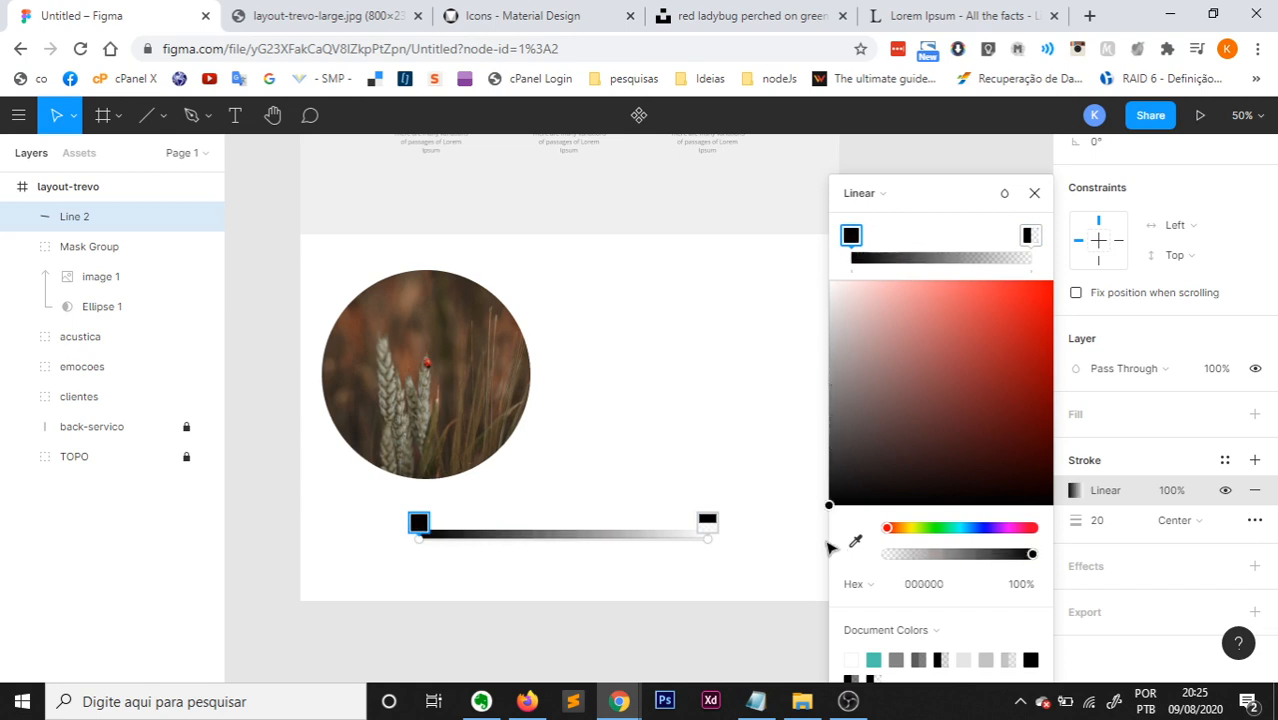
click(1021, 586)
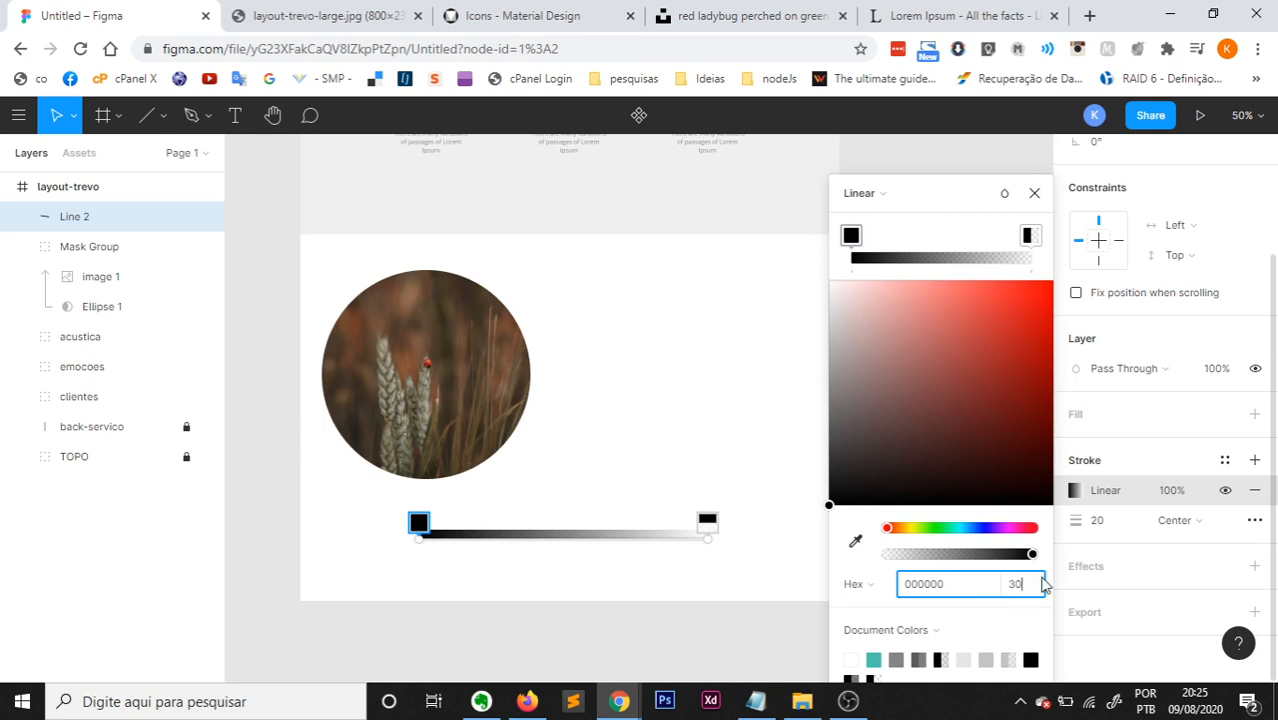
key(Return)
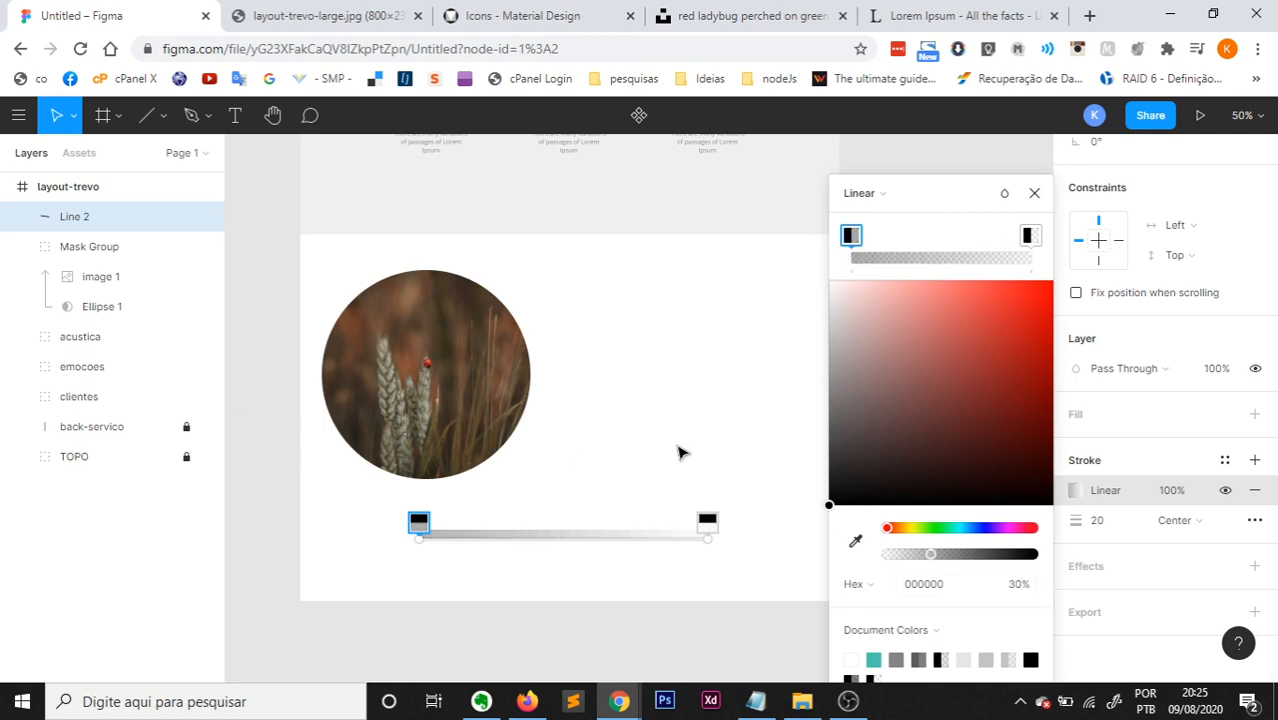
click(1032, 193)
click(701, 632)
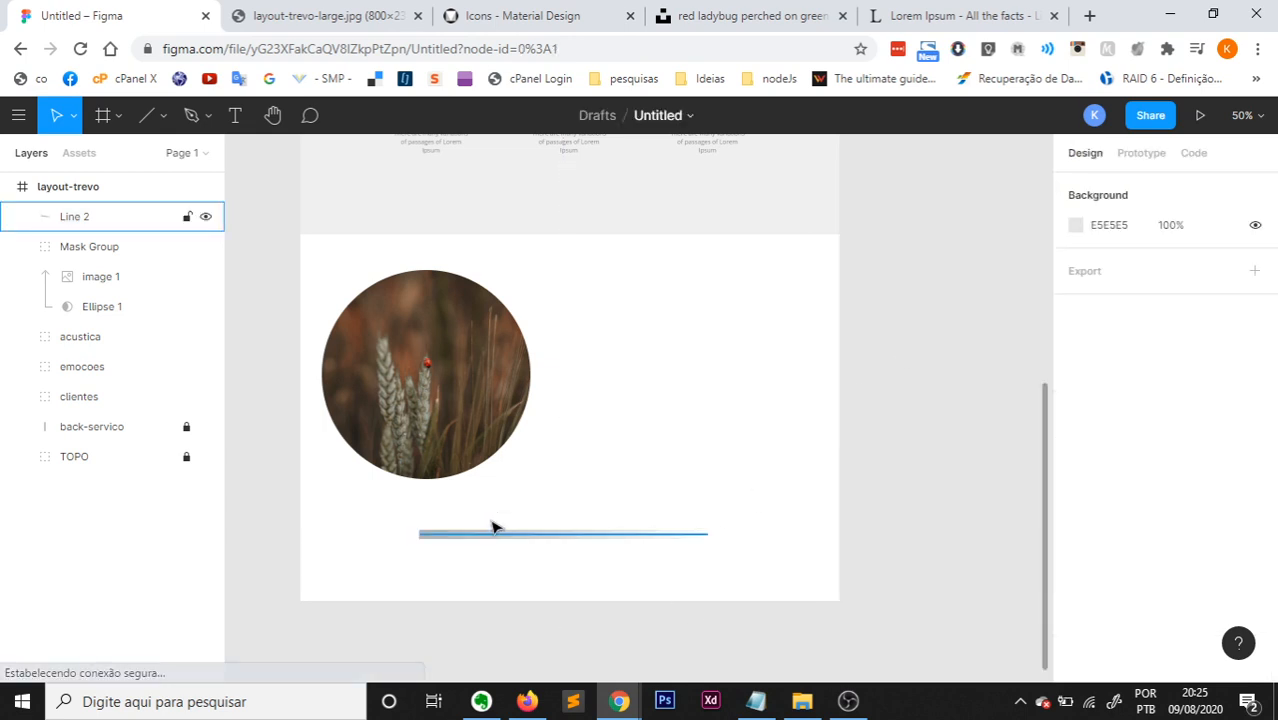
click(557, 536)
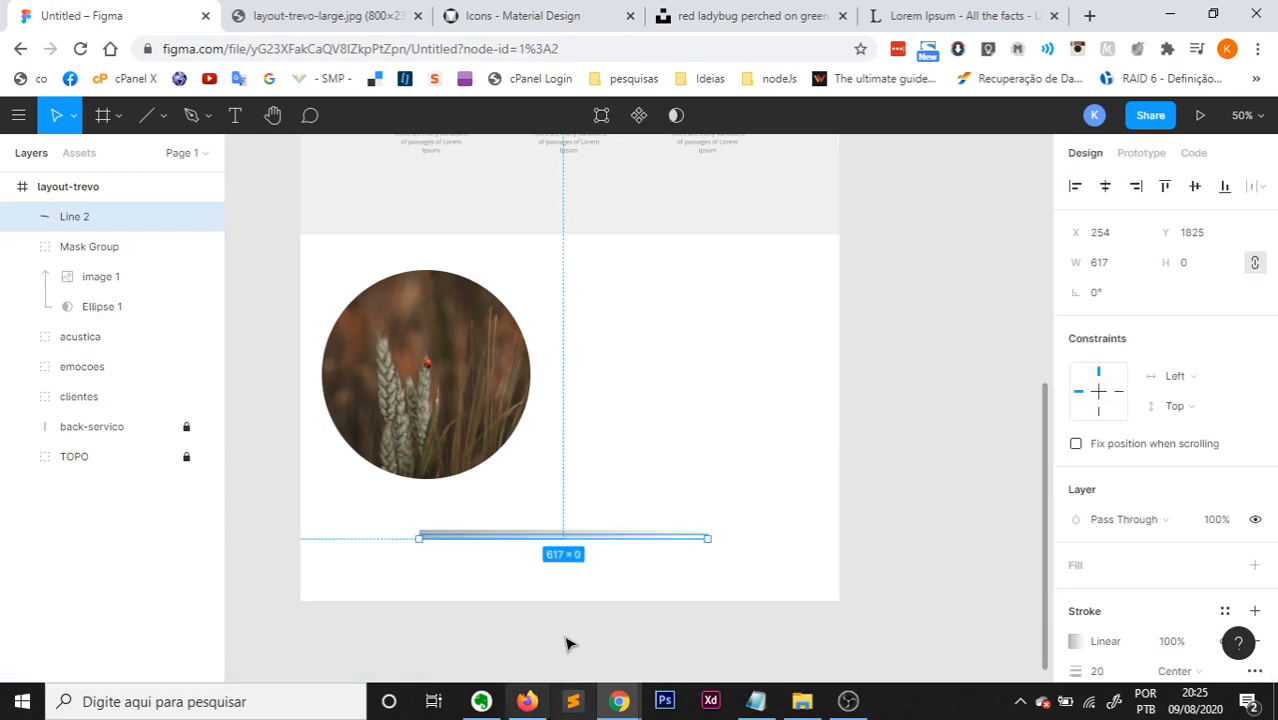
click(565, 643)
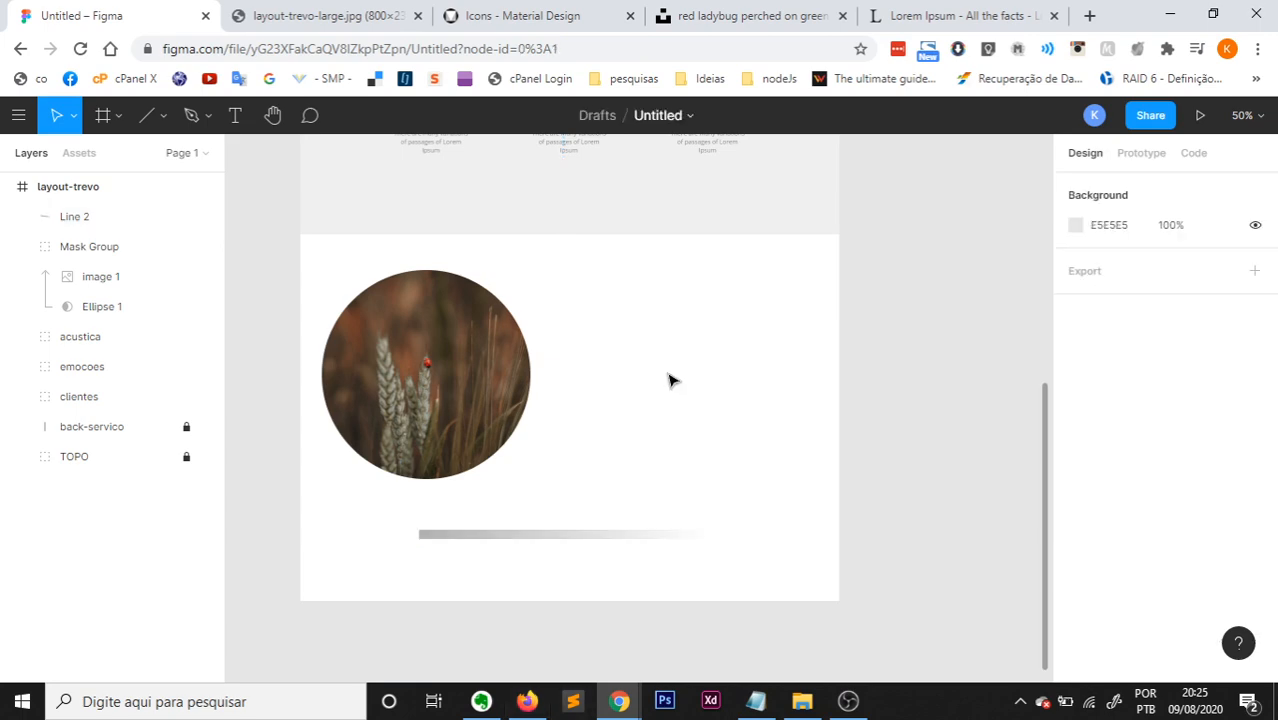
Compare the page with the reference layout and set the gradient line's stroke width to 2.
scroll(690, 400, up, 4)
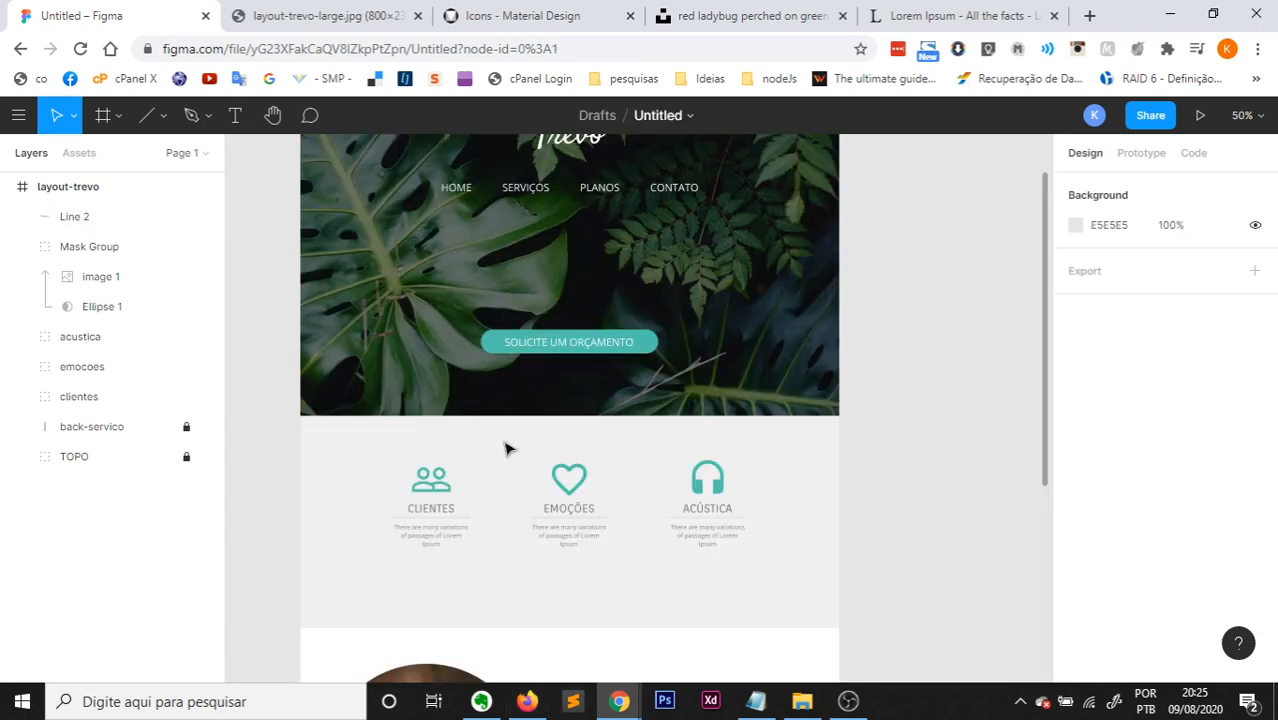
scroll(630, 517, down, 2)
click(340, 16)
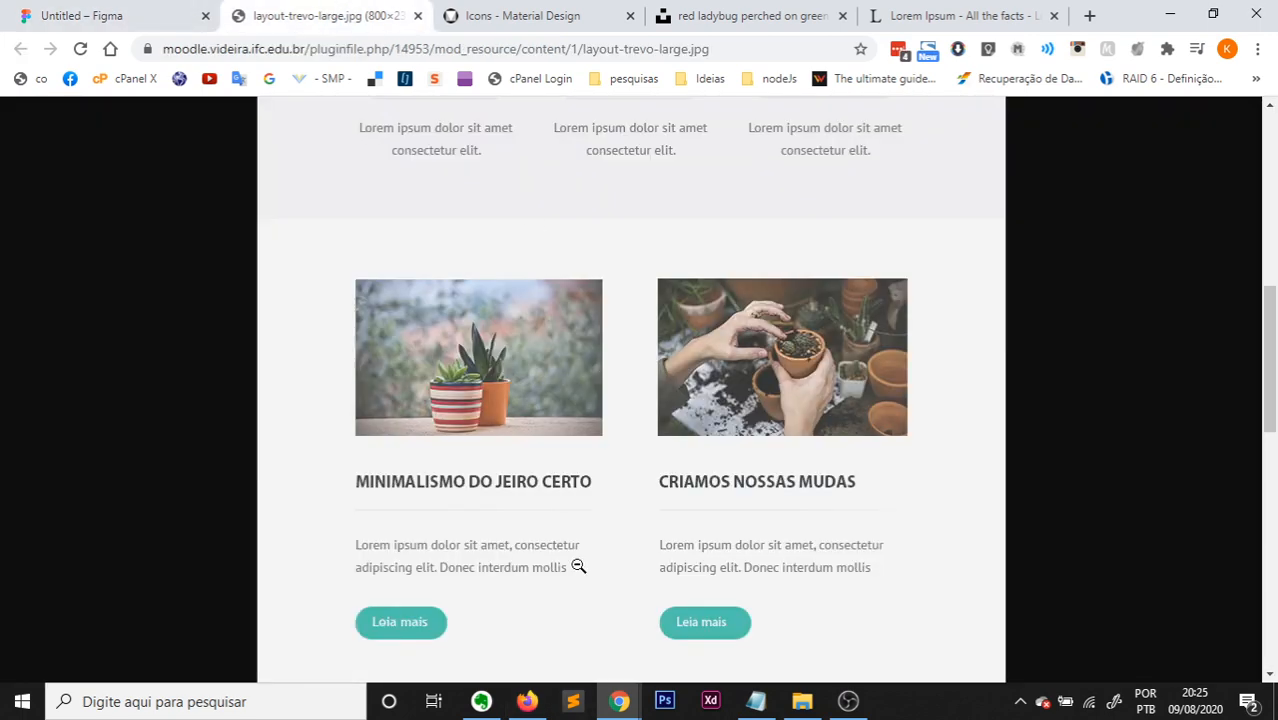
click(131, 14)
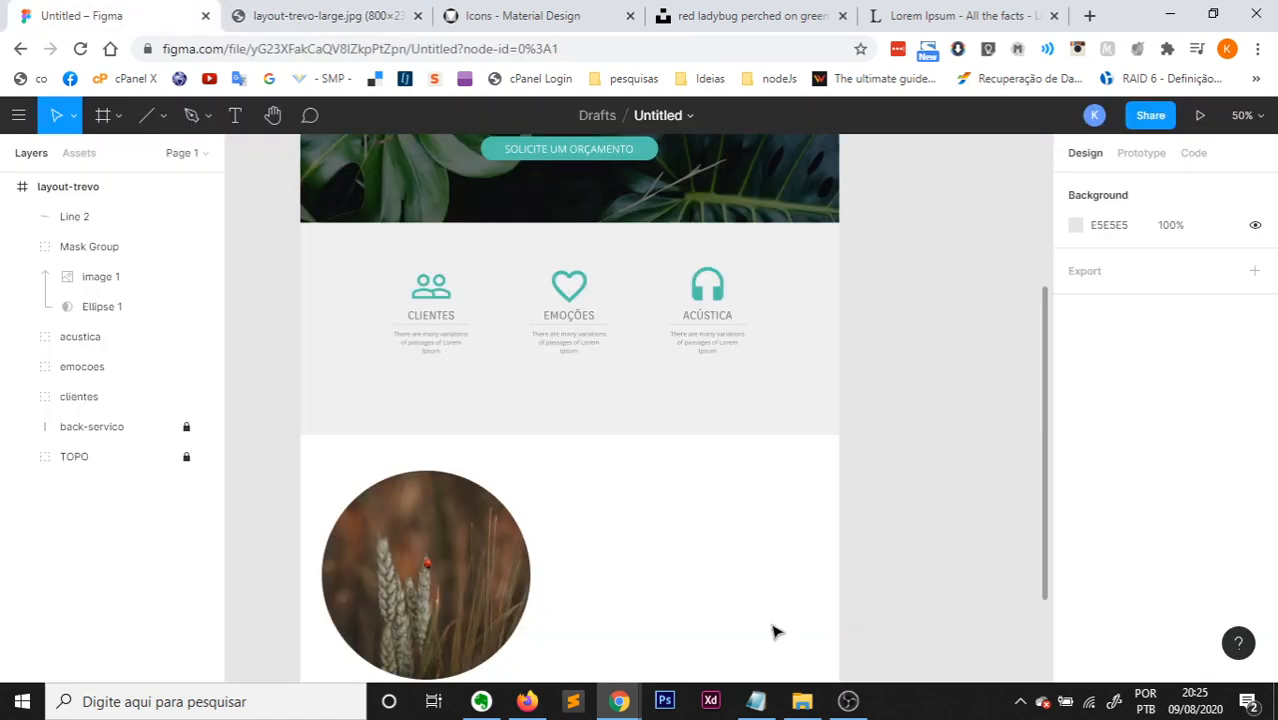
scroll(722, 519, down, 3)
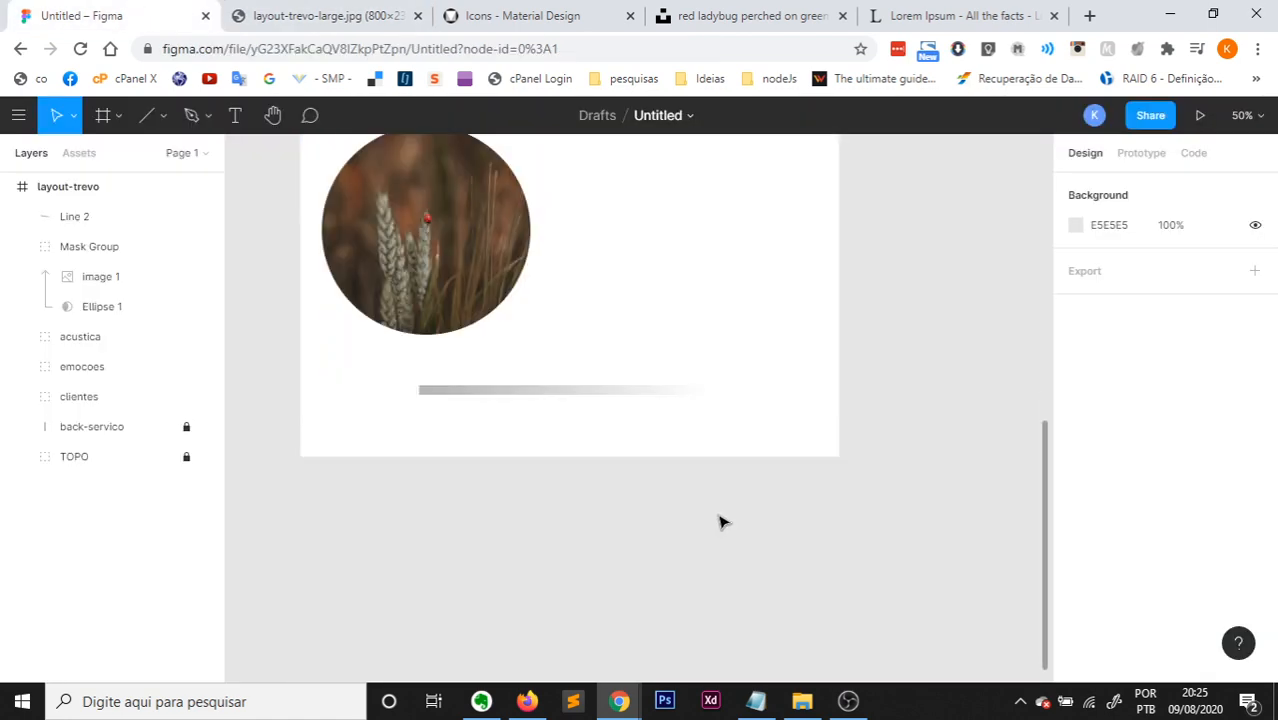
click(555, 393)
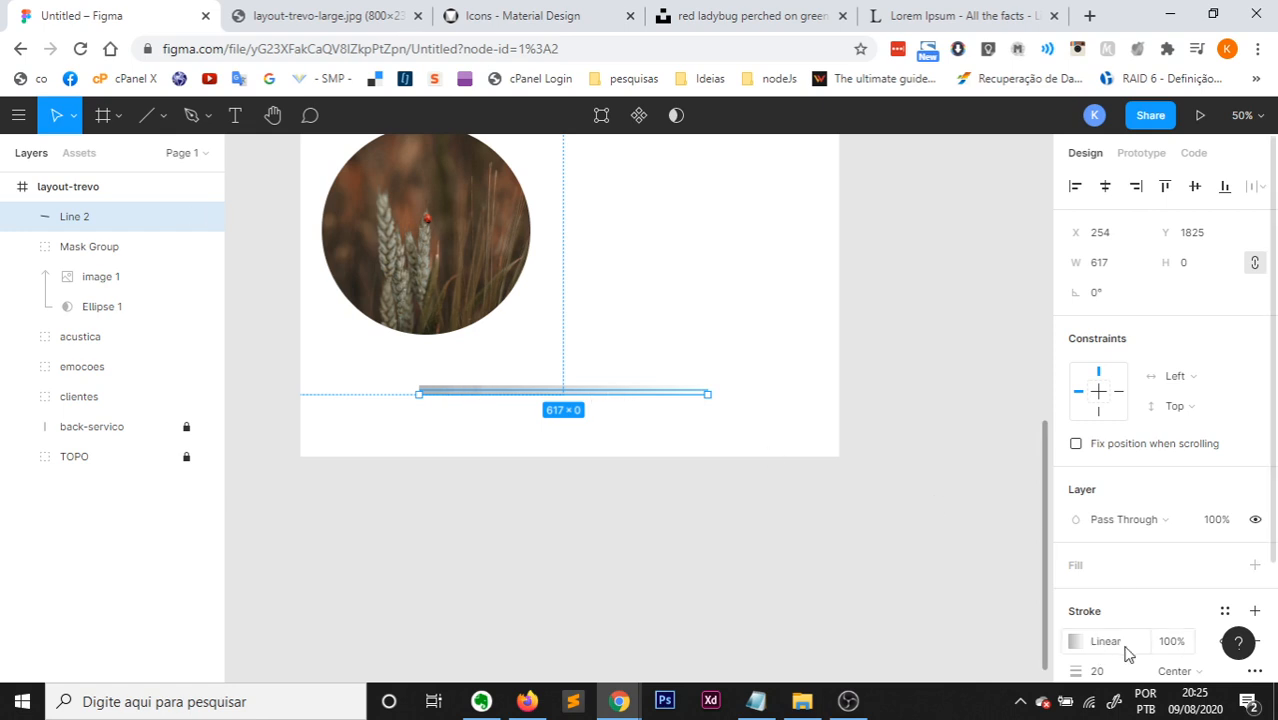
scroll(1126, 652, down, 1)
click(1100, 580)
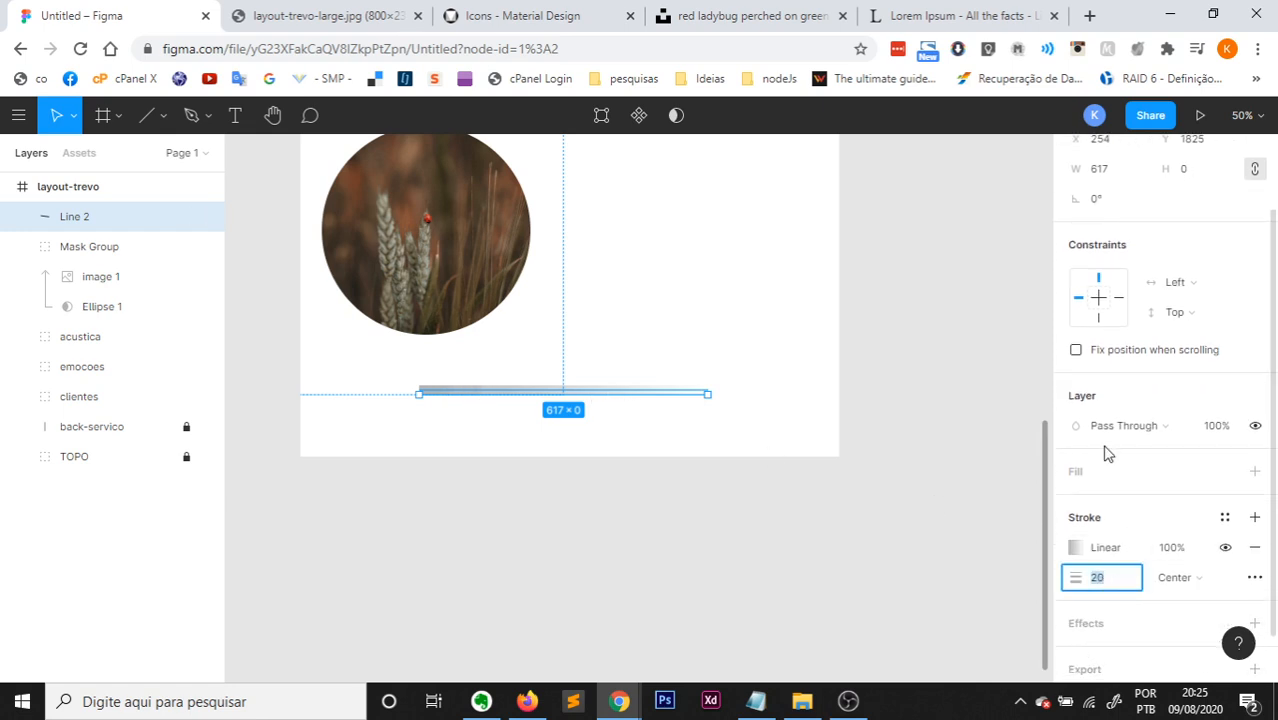
text(2)
key(Return)
click(565, 566)
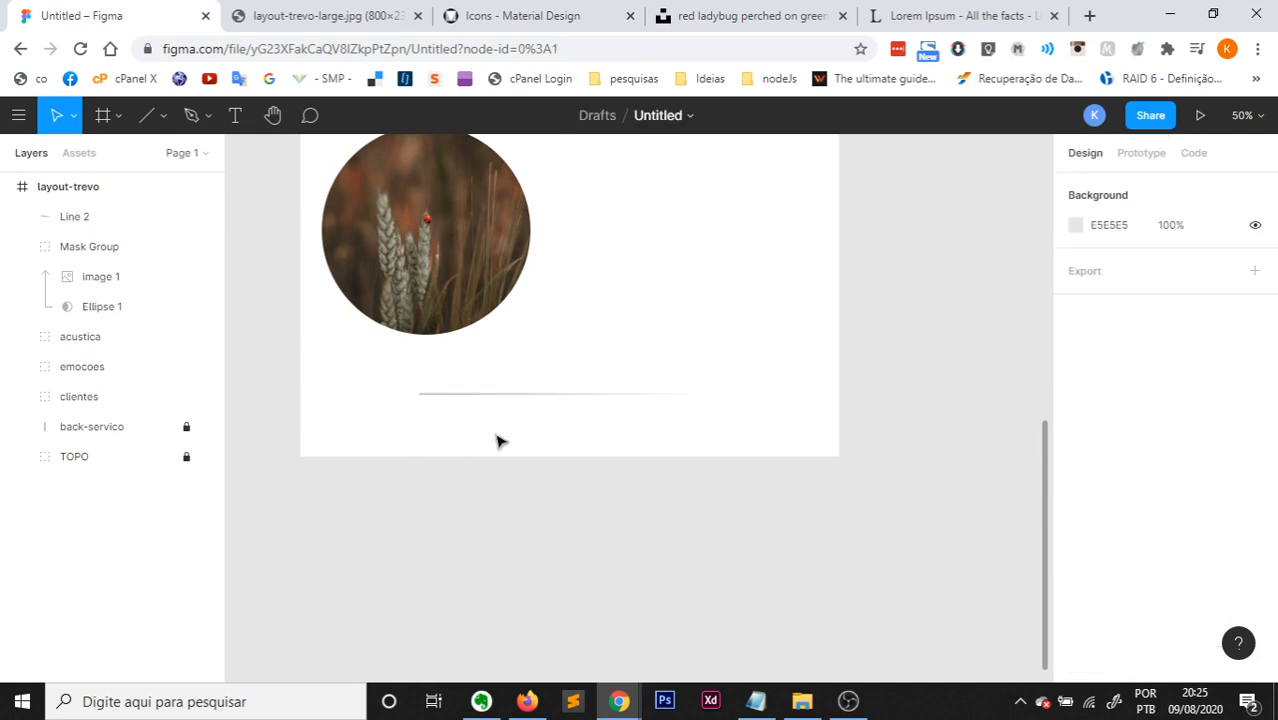
Move the gradient line below the circular masked photo to about X 96, Y 1809, and deselect it.
drag(485, 399, 408, 399)
scroll(451, 513, up, 3)
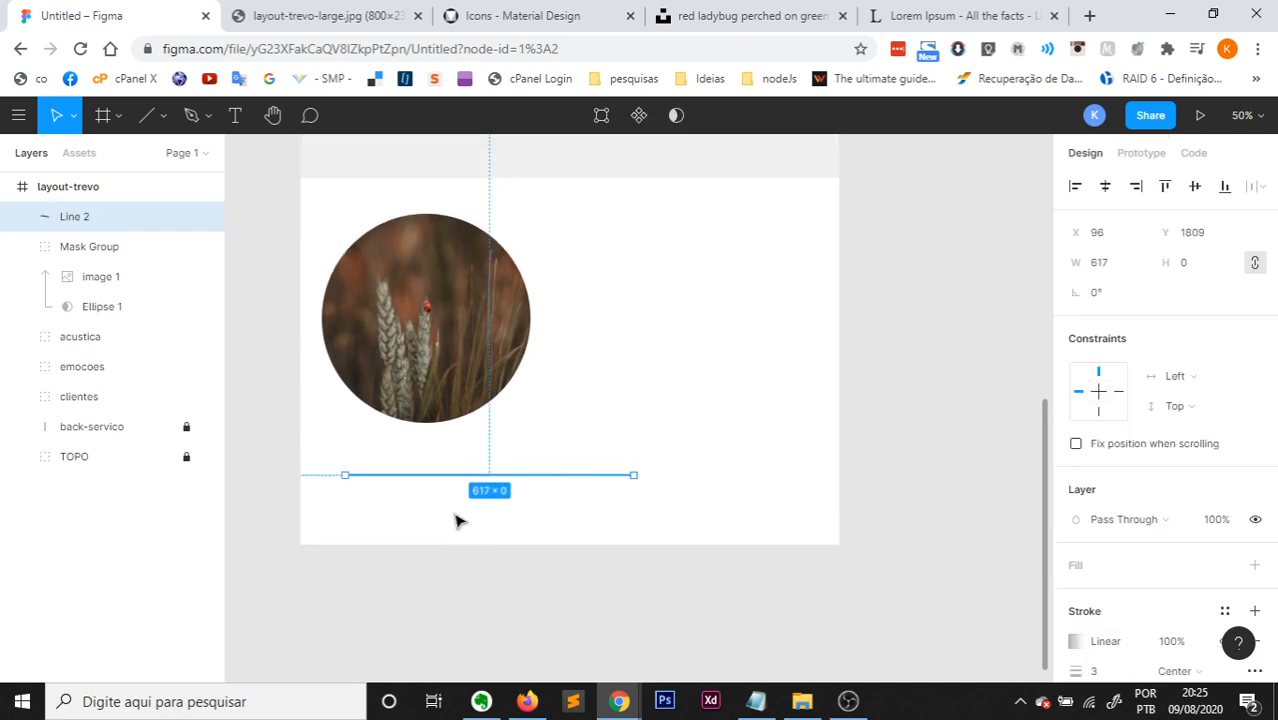
scroll(455, 520, up, 2)
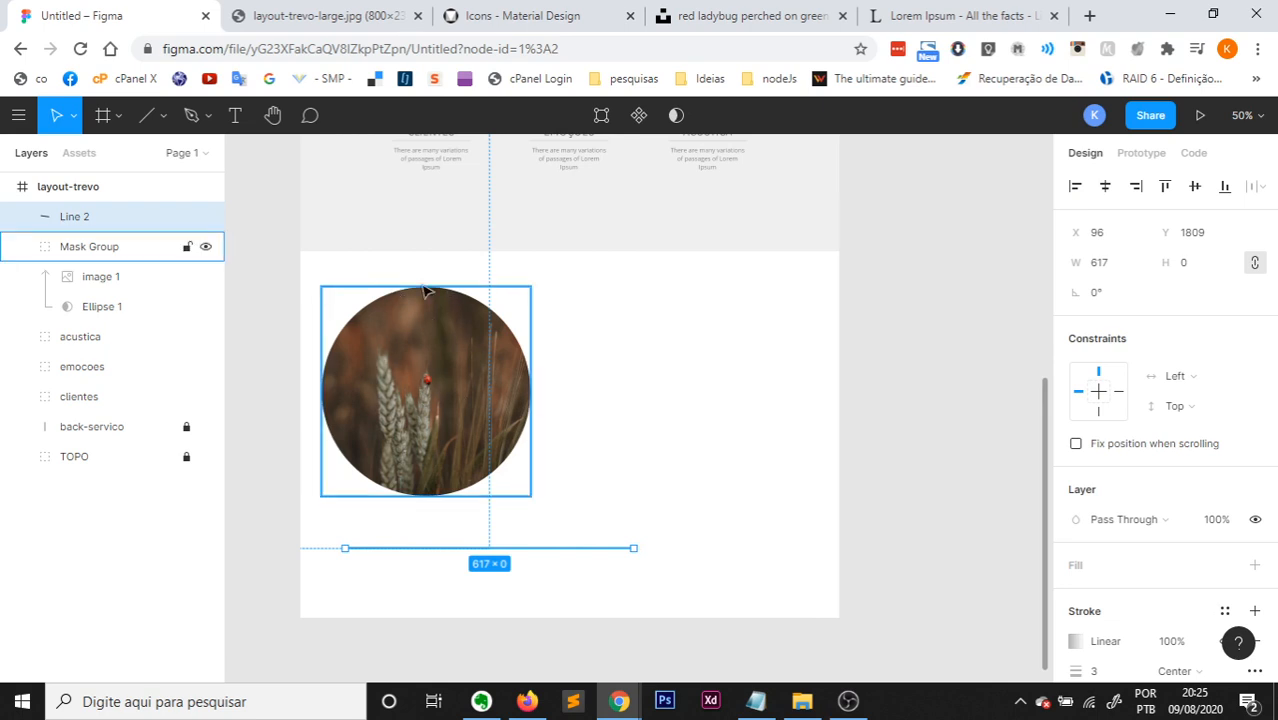
click(374, 588)
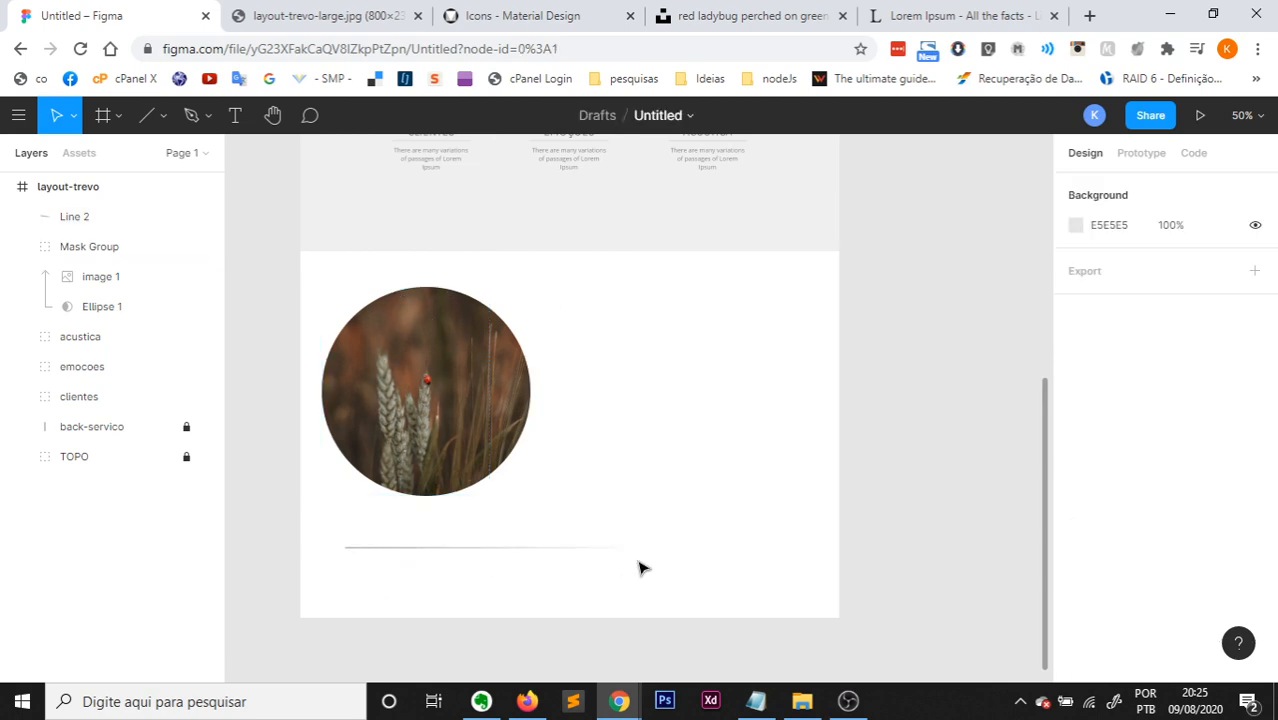
Review the page's header and services sections, comparing the design with the photo blocks in the reference layout.
scroll(615, 553, up, 10)
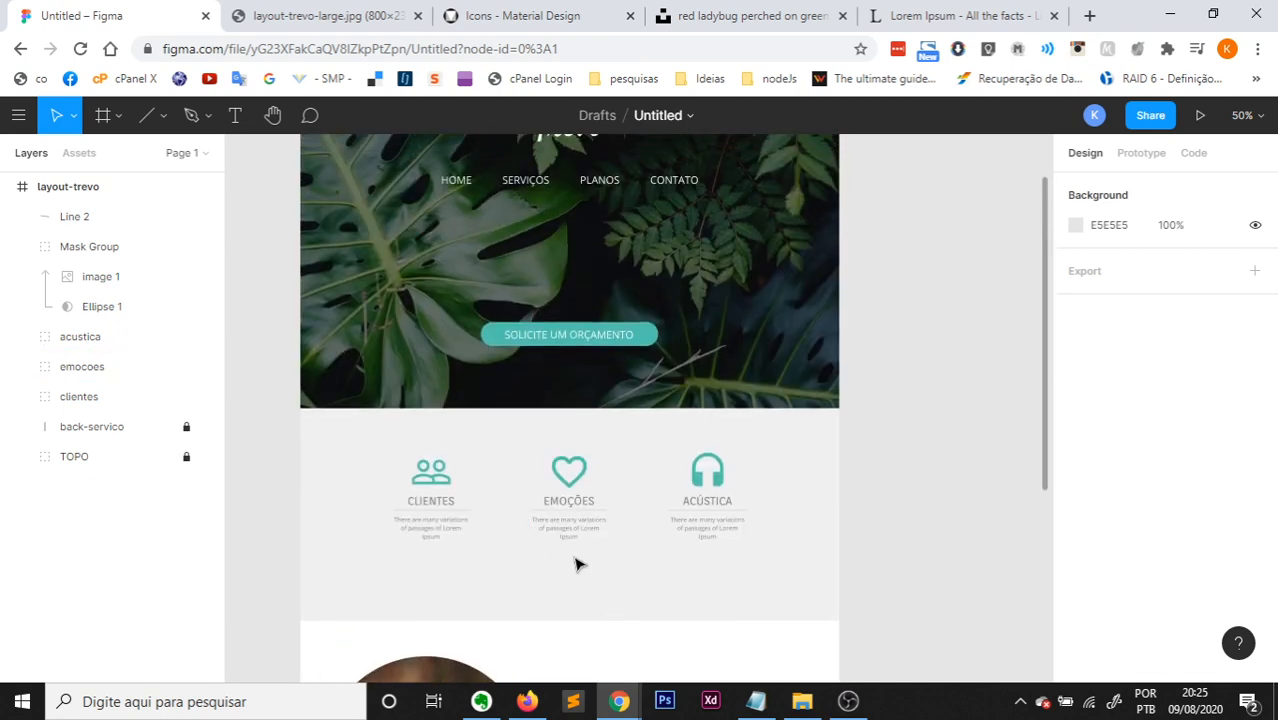
click(362, 14)
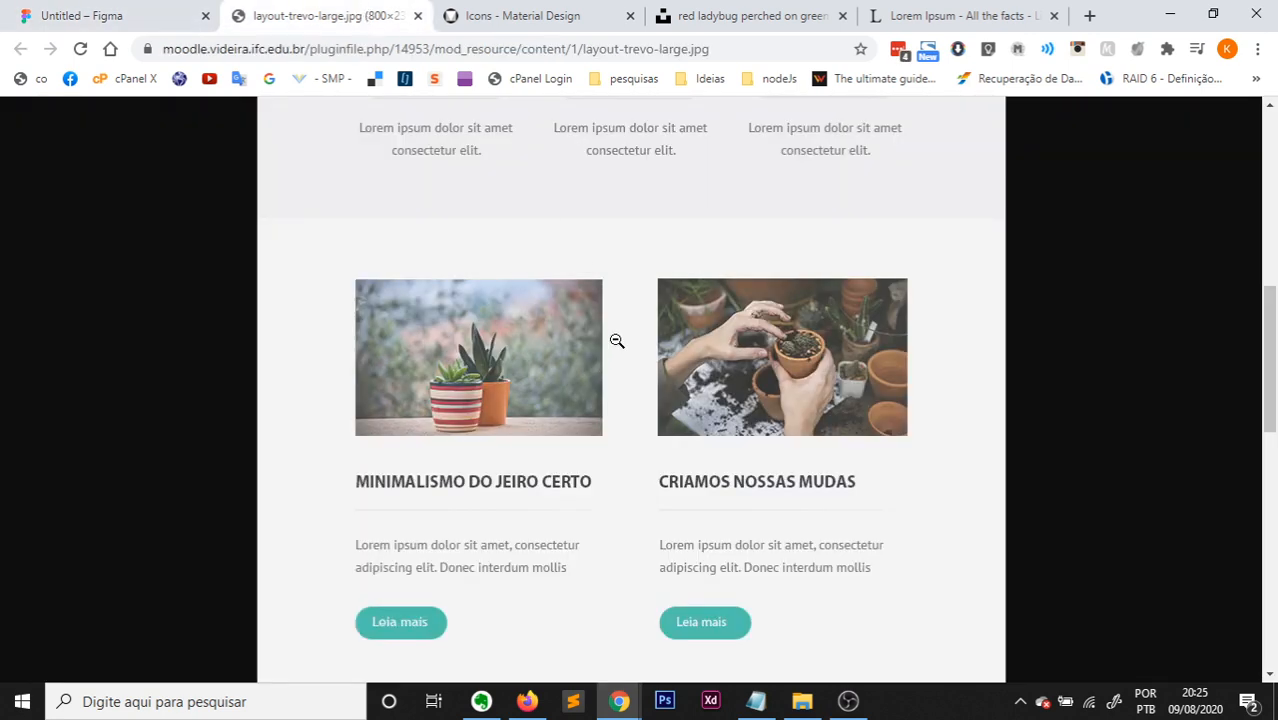
click(92, 8)
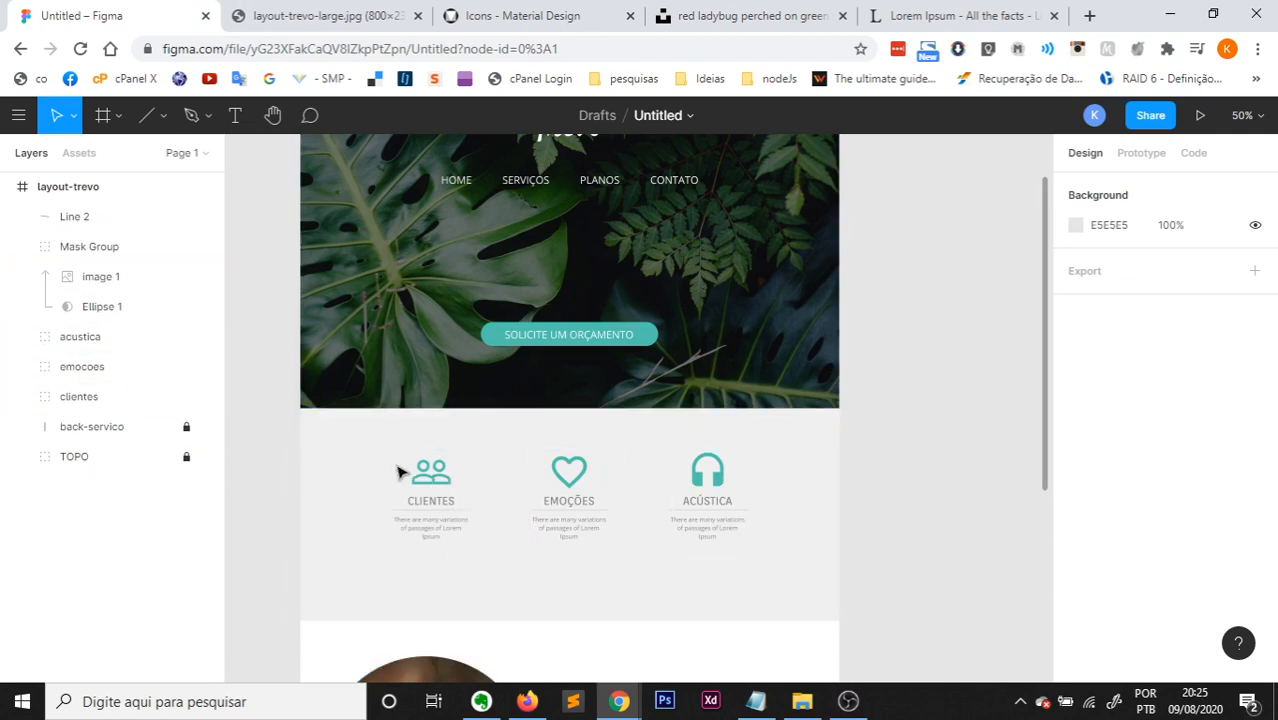
scroll(630, 545, down, 1)
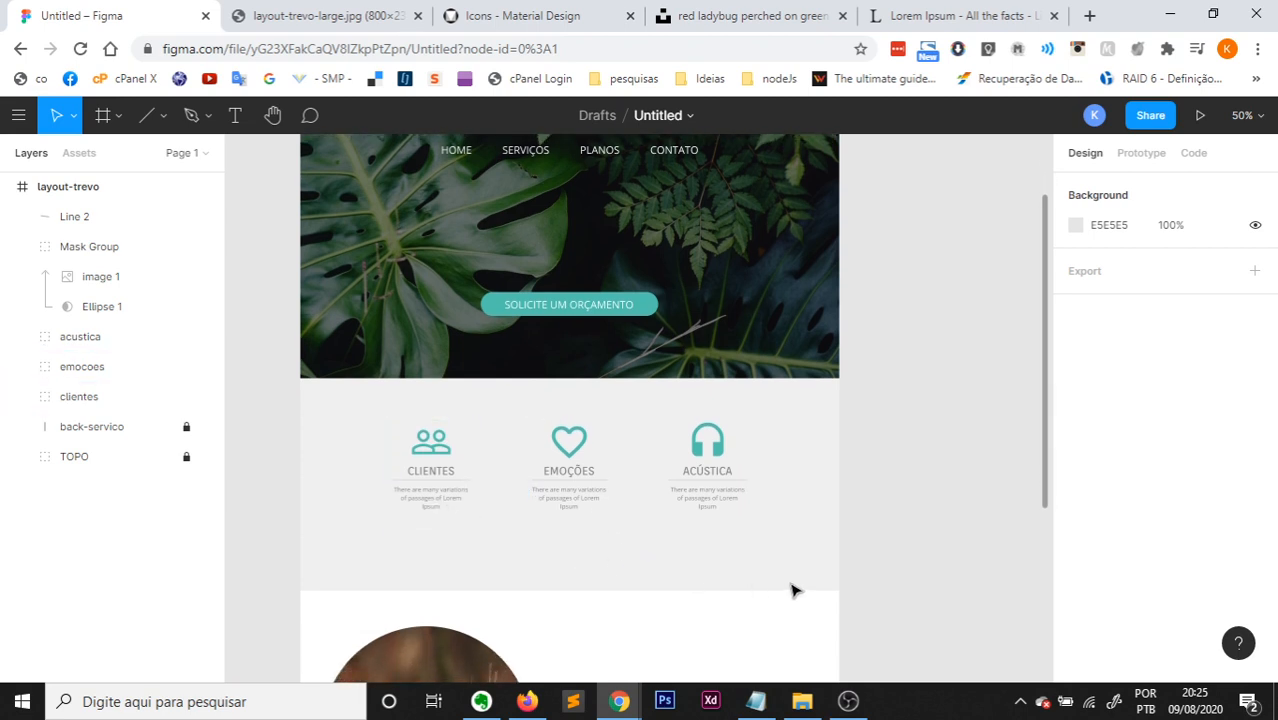
scroll(820, 380, up, 2)
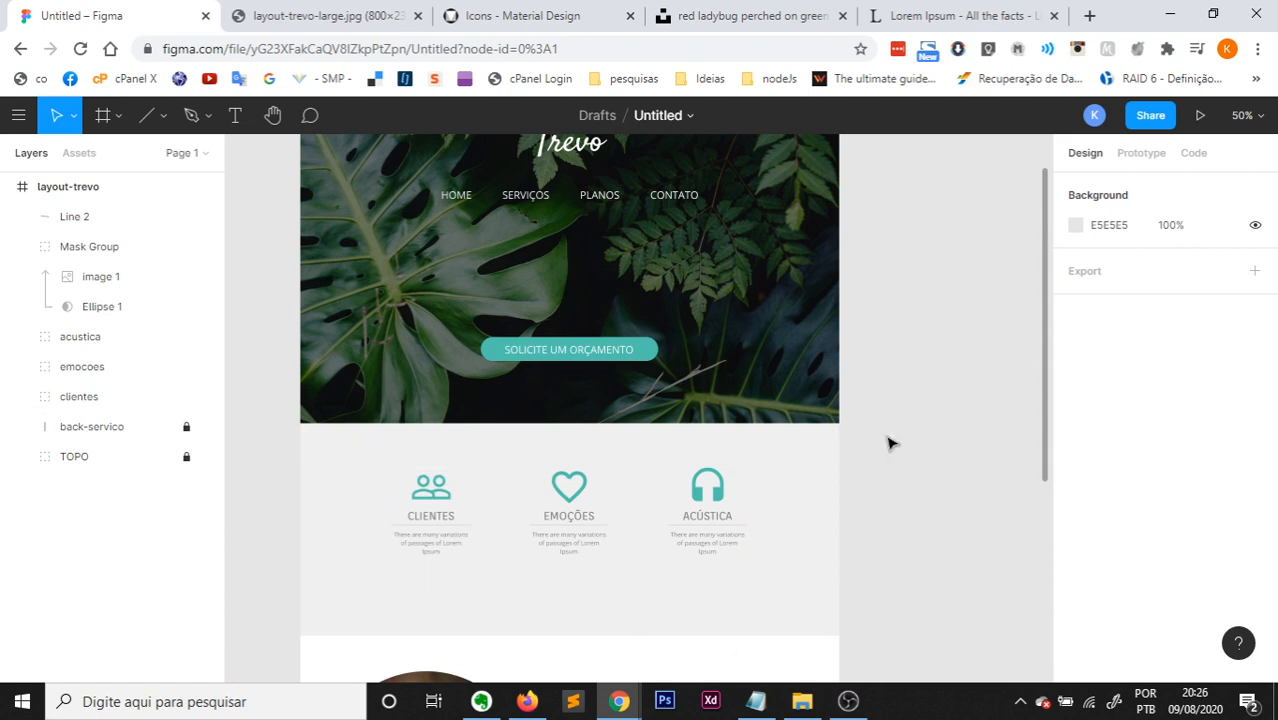
scroll(958, 474, up, 3)
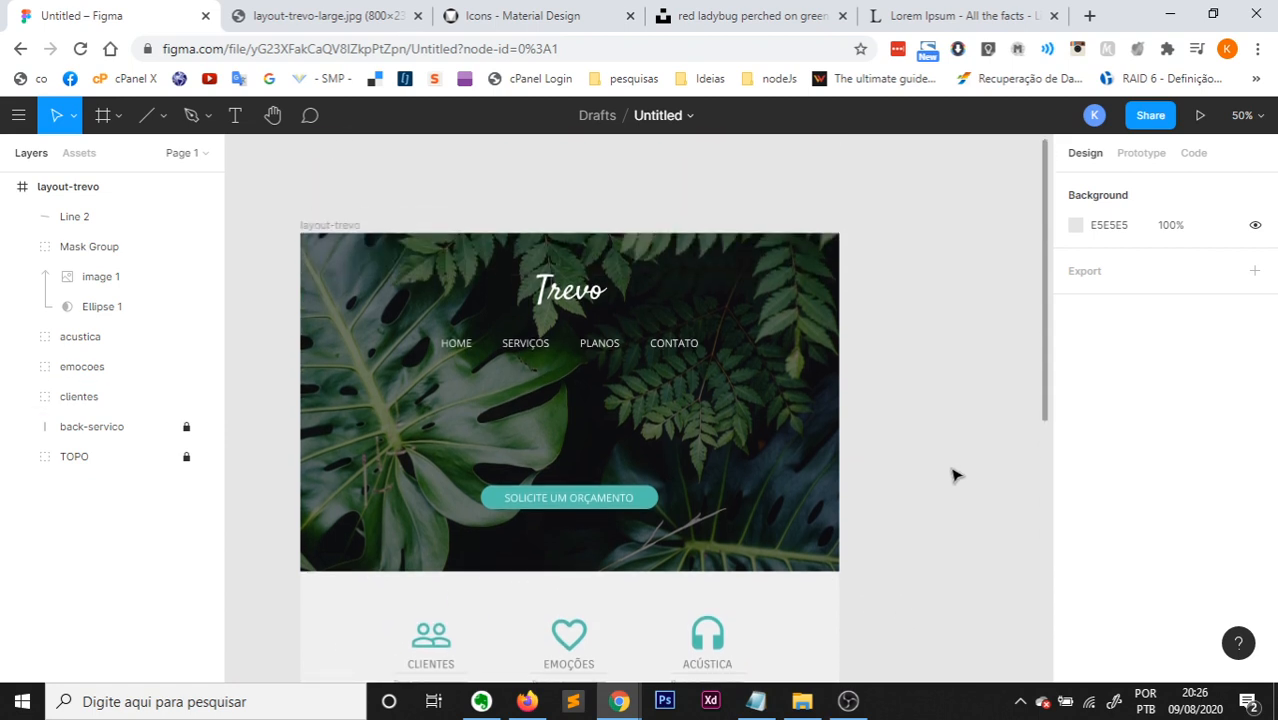
scroll(953, 474, down, 4)
scroll(947, 471, up, 1)
scroll(890, 450, up, 2)
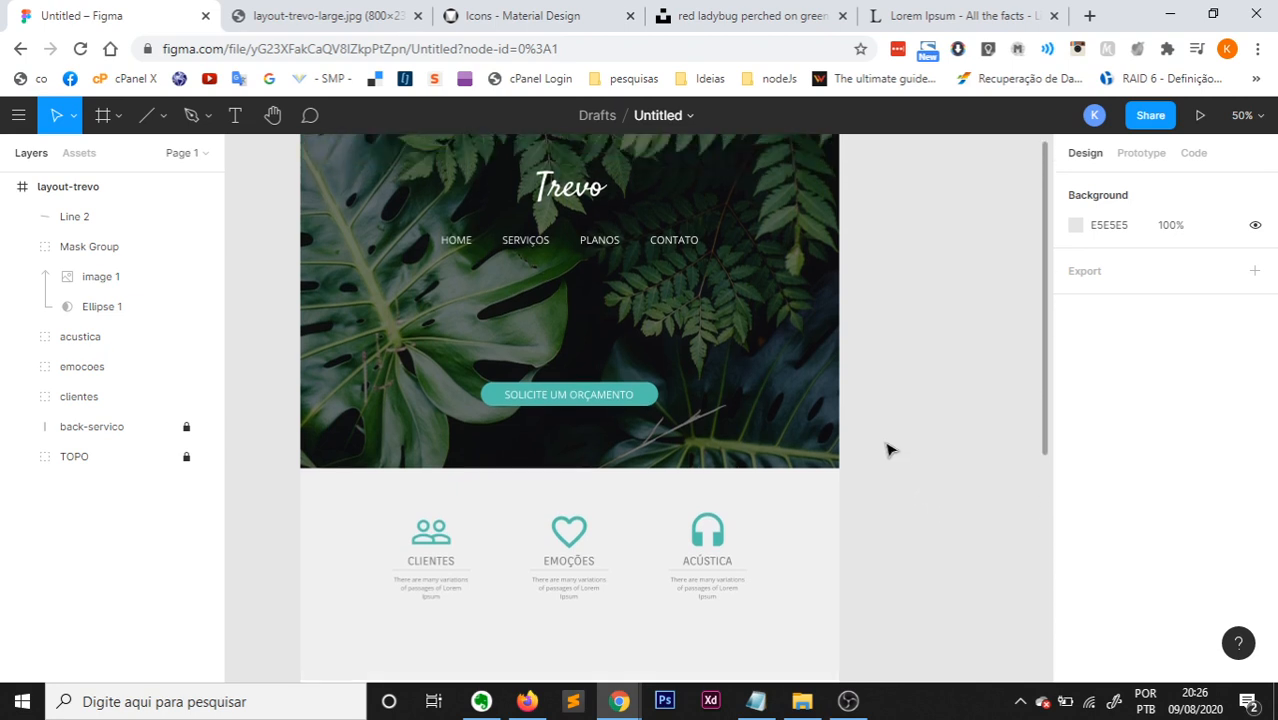